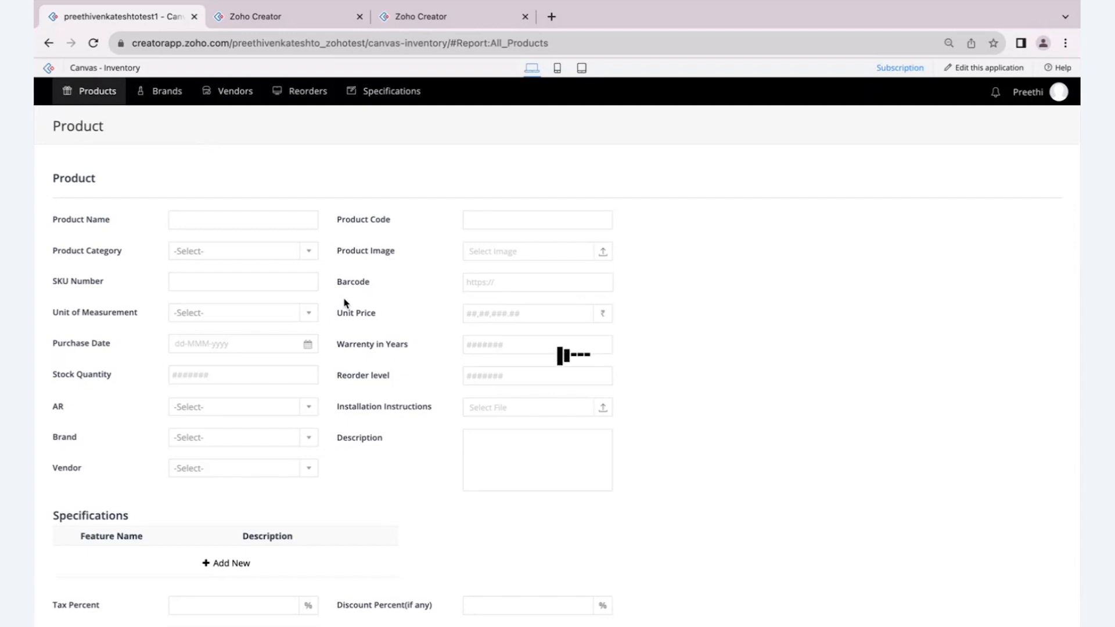
- Reload the All Products report and open the Brand form
{"action": "mouse_move", "coordinate": [126, 110]}
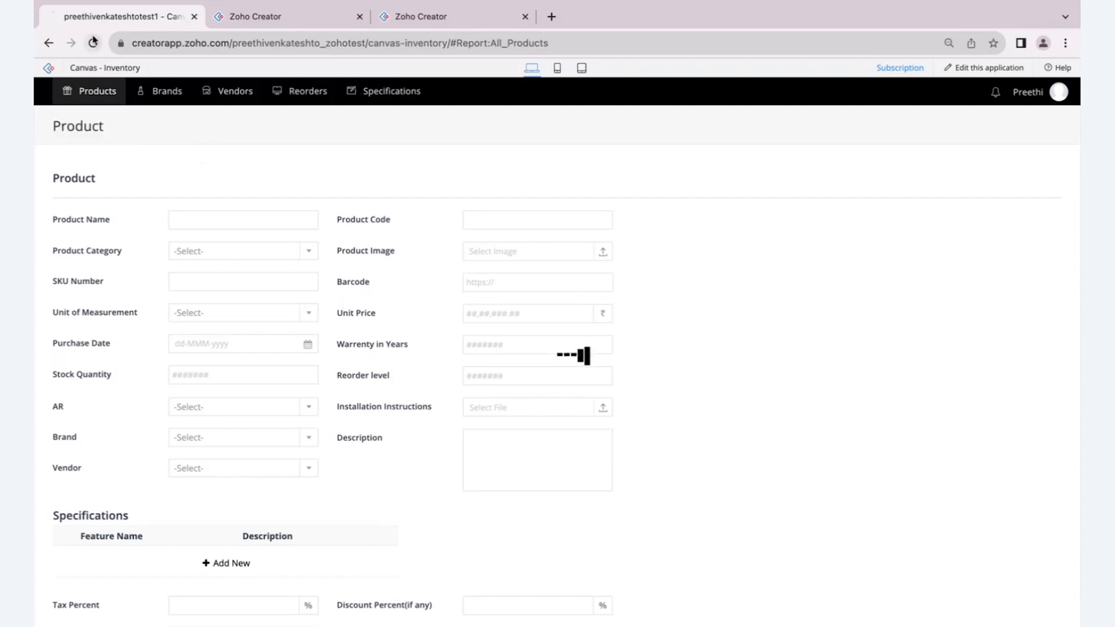
{"action": "left_click", "coordinate": [93, 43]}
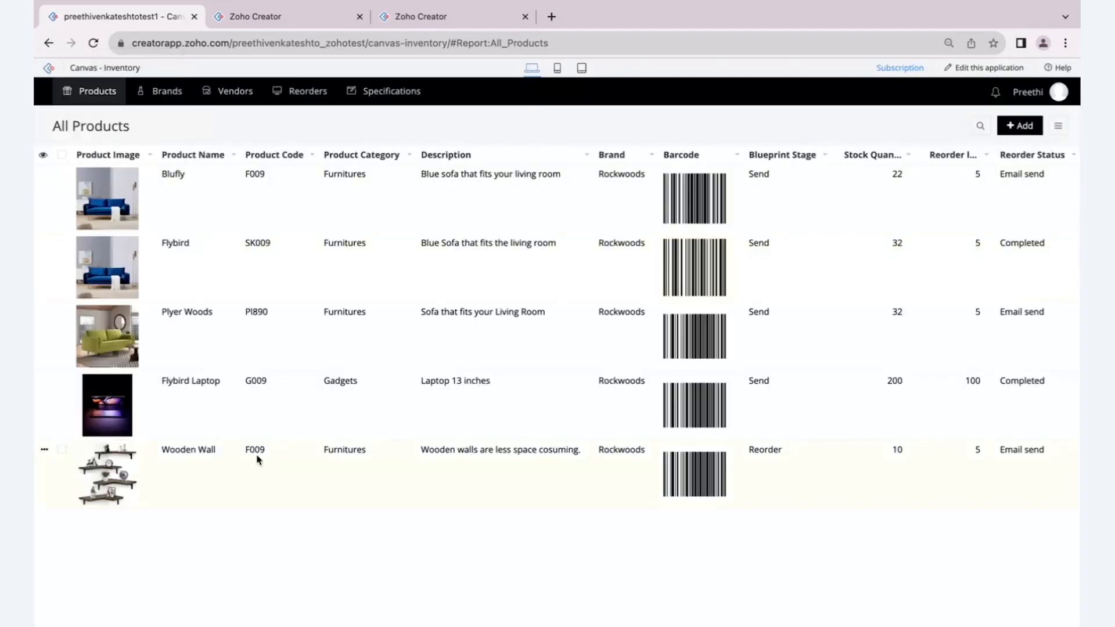
{"action": "mouse_move", "coordinate": [167, 93]}
{"action": "left_click", "coordinate": [166, 121]}
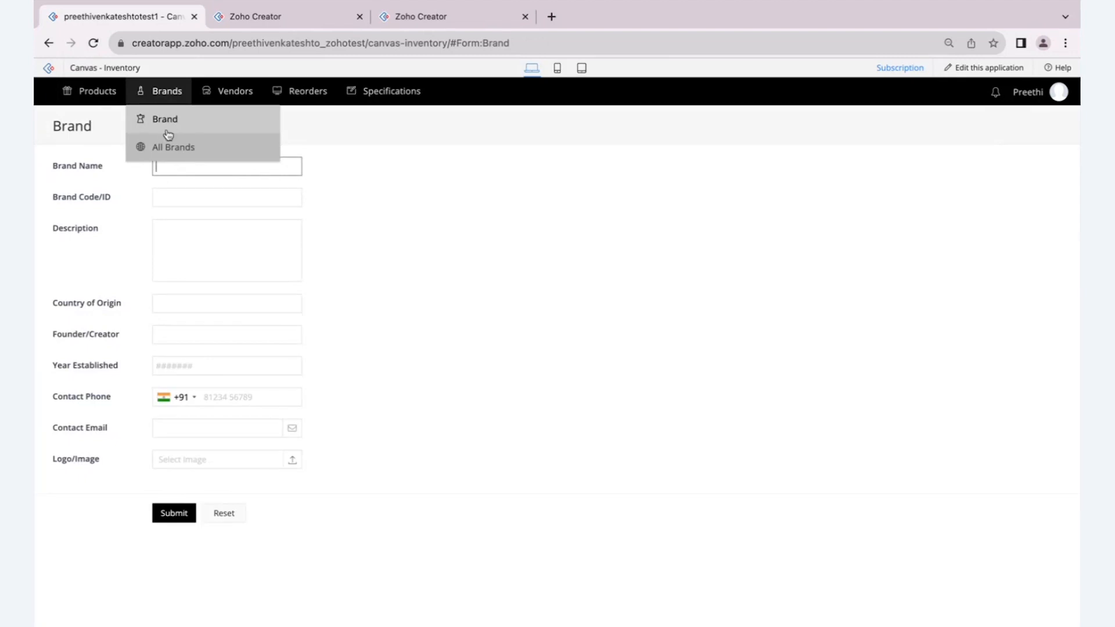
- Open the Product form and examine its Brand lookup field
{"action": "mouse_move", "coordinate": [102, 103]}
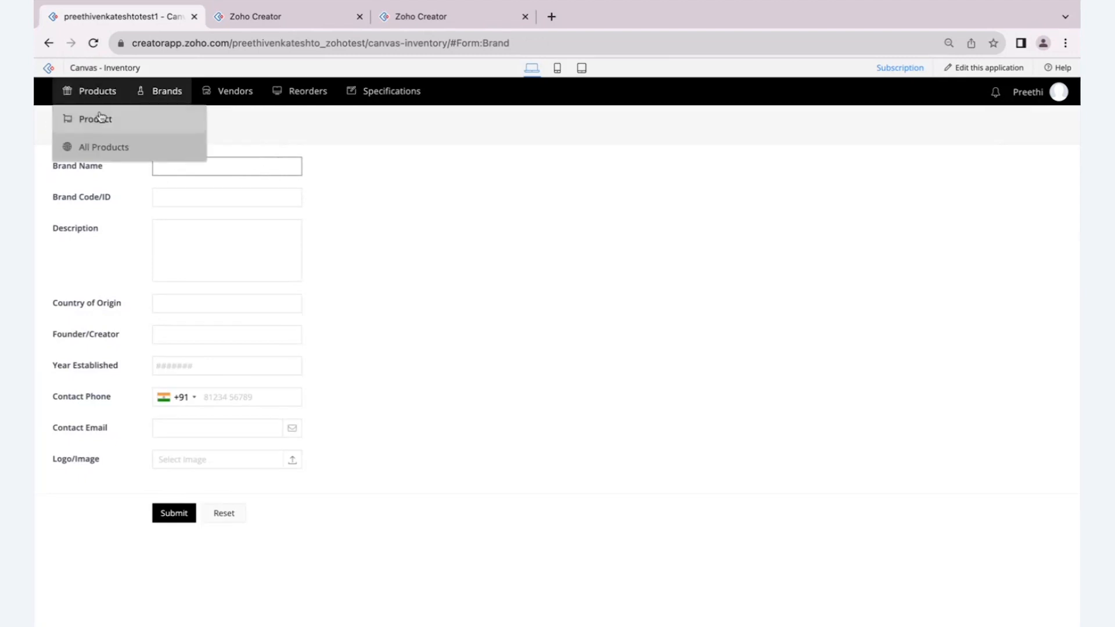
{"action": "left_click", "coordinate": [99, 119]}
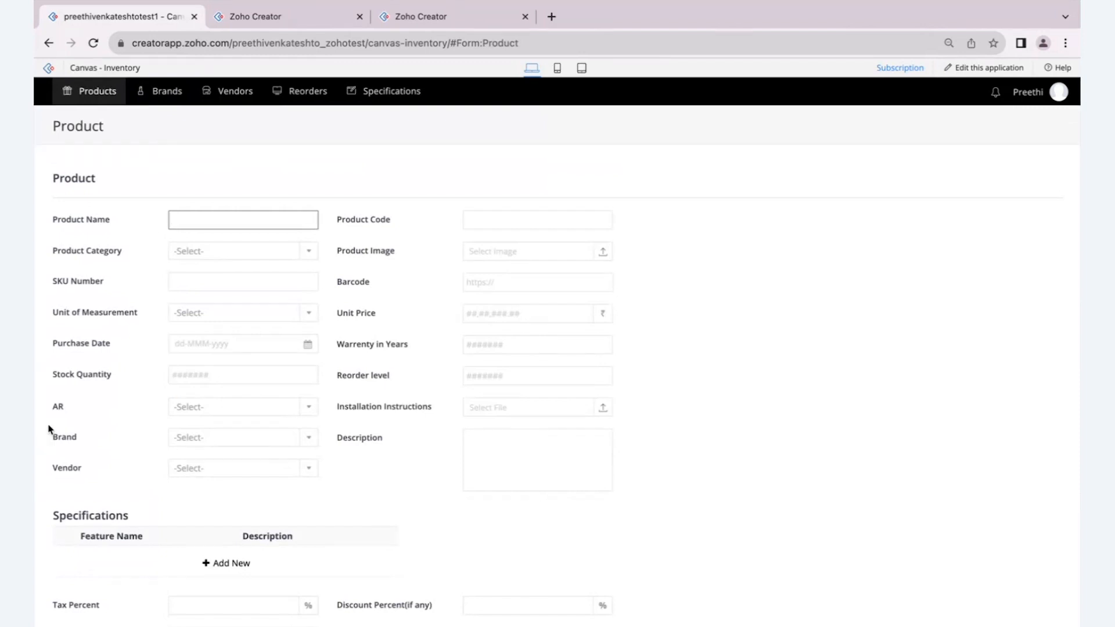
{"action": "scroll", "coordinate": [48, 430], "scroll_direction": "up", "scroll_amount": 2}
{"action": "left_click", "coordinate": [216, 445]}
{"action": "scroll", "coordinate": [217, 446], "scroll_direction": "down", "scroll_amount": 2}
- View the Vendor form, and return to the Product form to examine the choices of its Vendor lookup field
{"action": "left_click", "coordinate": [243, 92]}
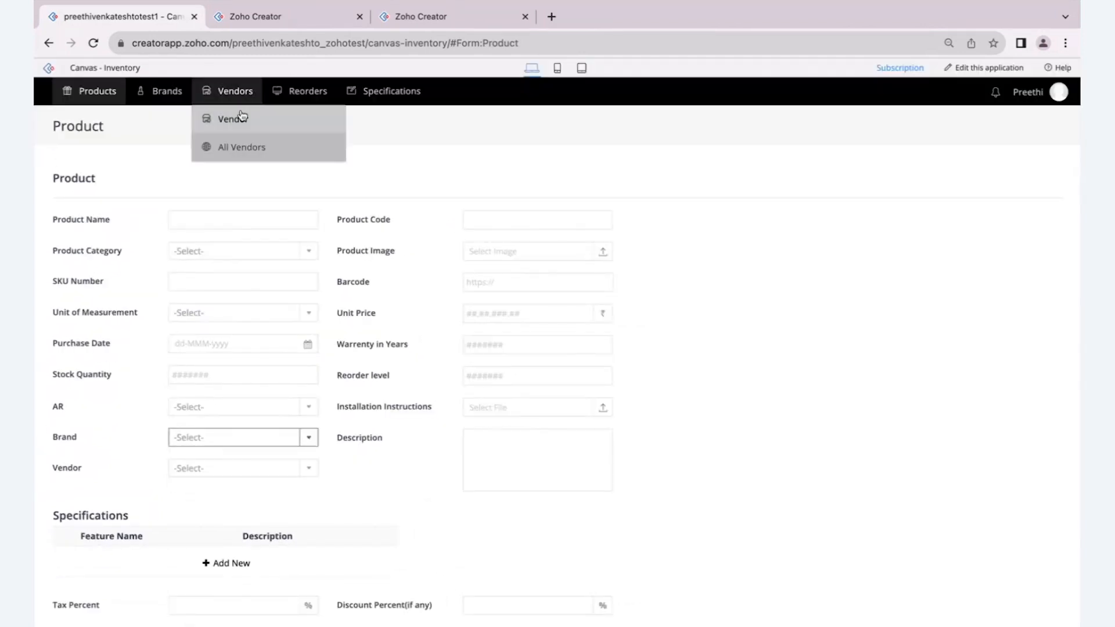
{"action": "left_click", "coordinate": [241, 117]}
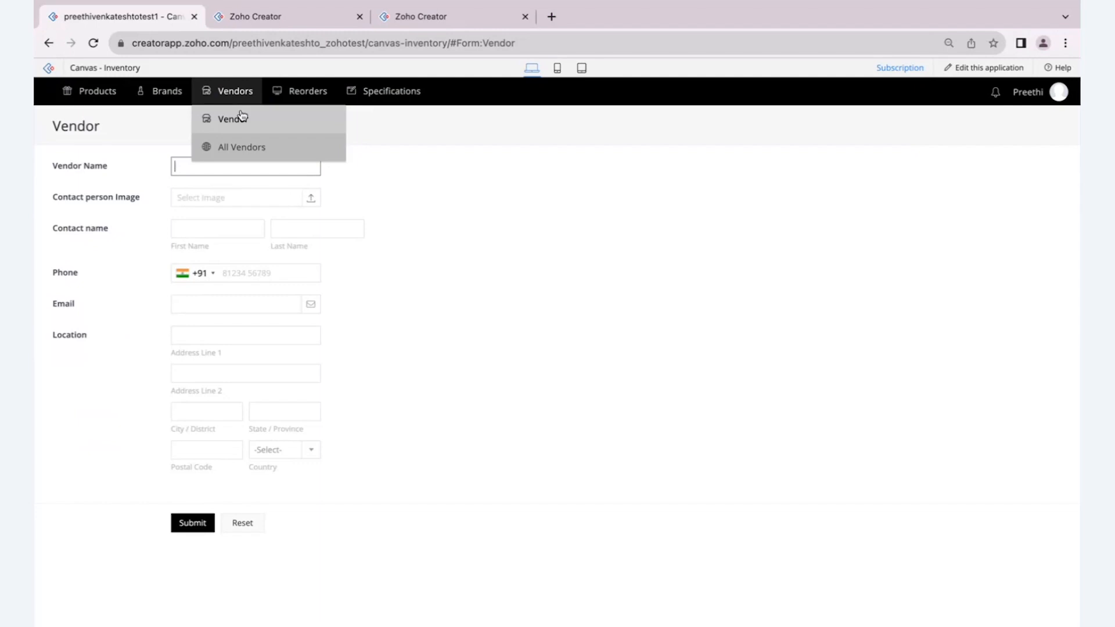
{"action": "left_click", "coordinate": [93, 91]}
{"action": "left_click", "coordinate": [71, 118]}
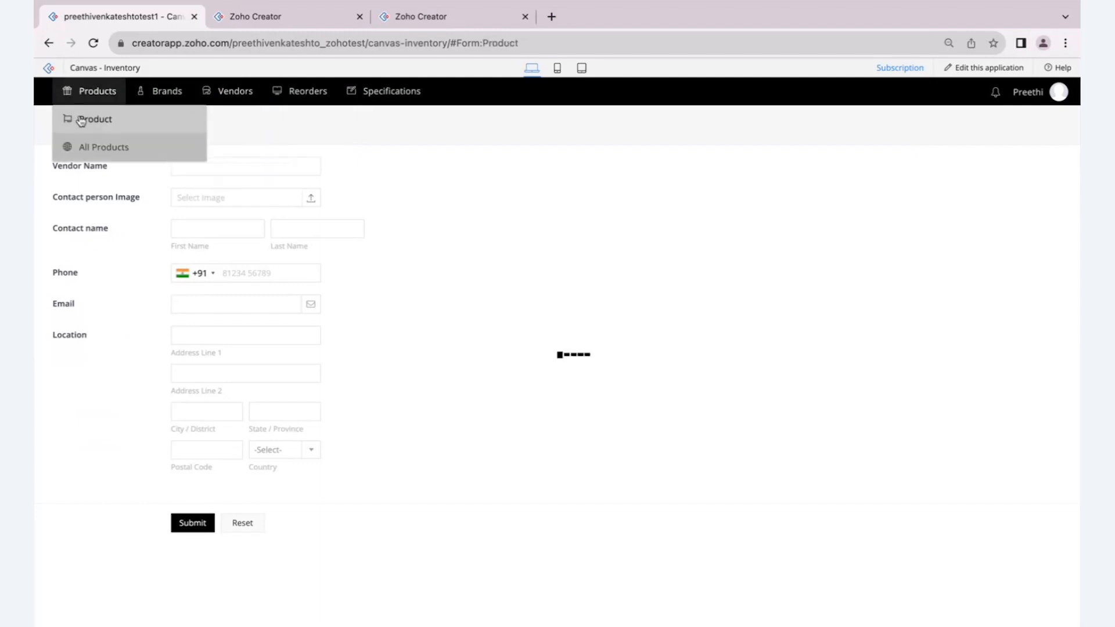
{"action": "left_click", "coordinate": [182, 474]}
{"action": "scroll", "coordinate": [182, 475], "scroll_direction": "up", "scroll_amount": 5}
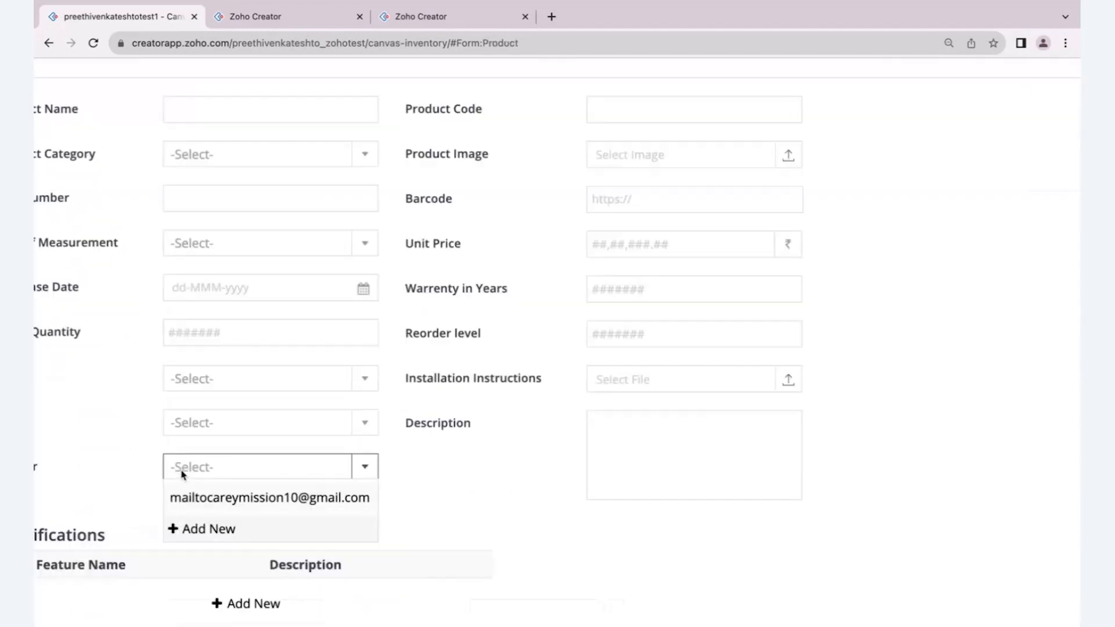
{"action": "scroll", "coordinate": [181, 475], "scroll_direction": "down", "scroll_amount": 5}
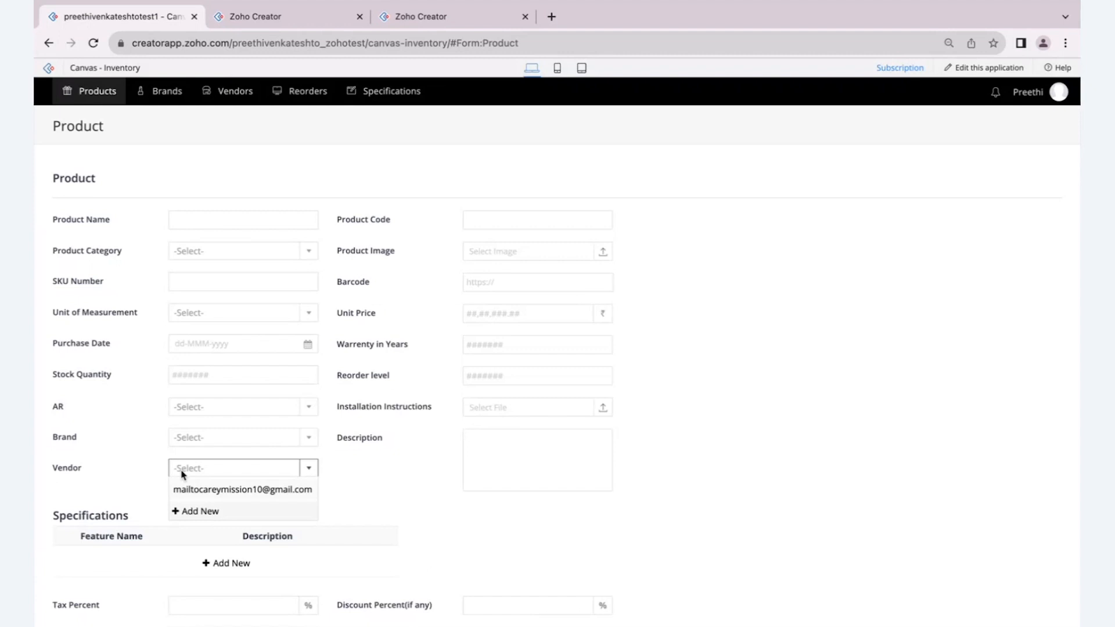
- View the Reorder form and the Specifications form
{"action": "left_click", "coordinate": [296, 92]}
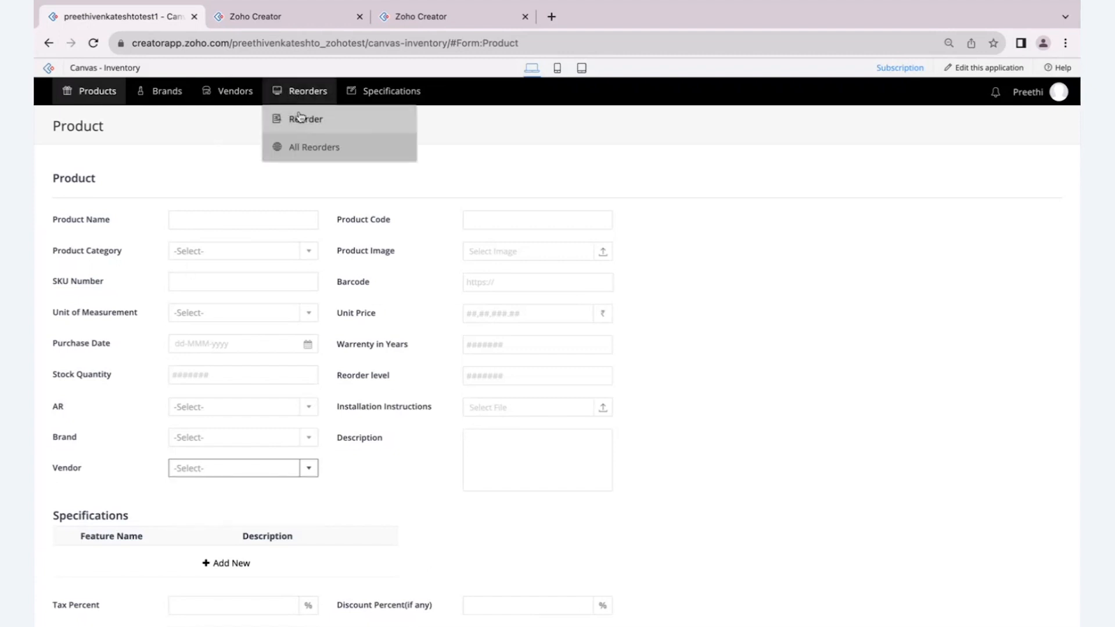
{"action": "left_click", "coordinate": [302, 120]}
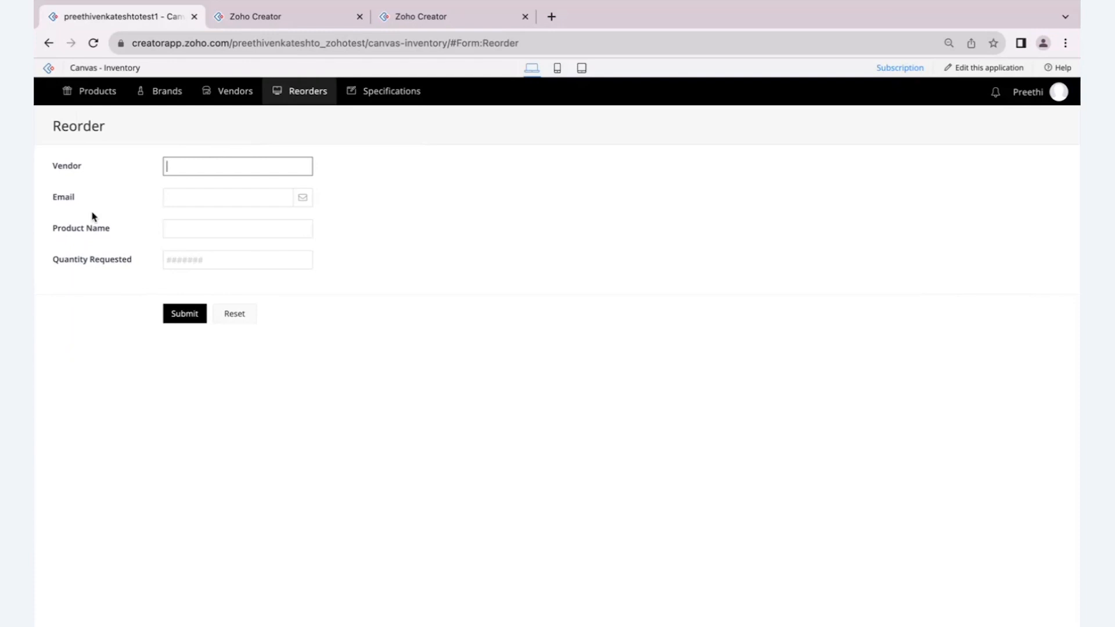
{"action": "left_click", "coordinate": [386, 92]}
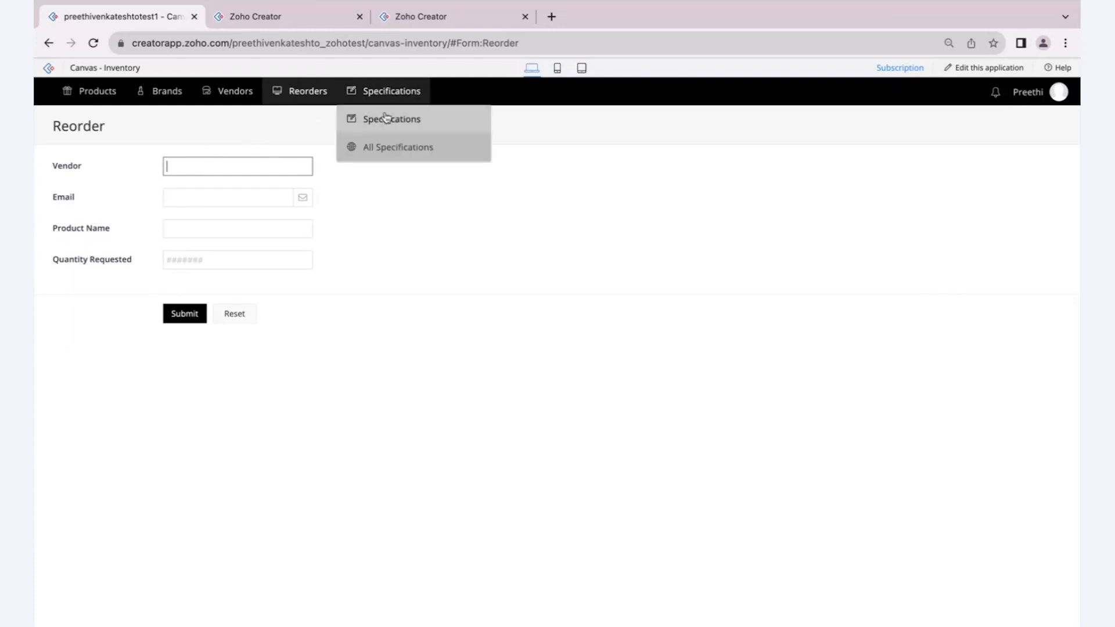
{"action": "left_click", "coordinate": [386, 118]}
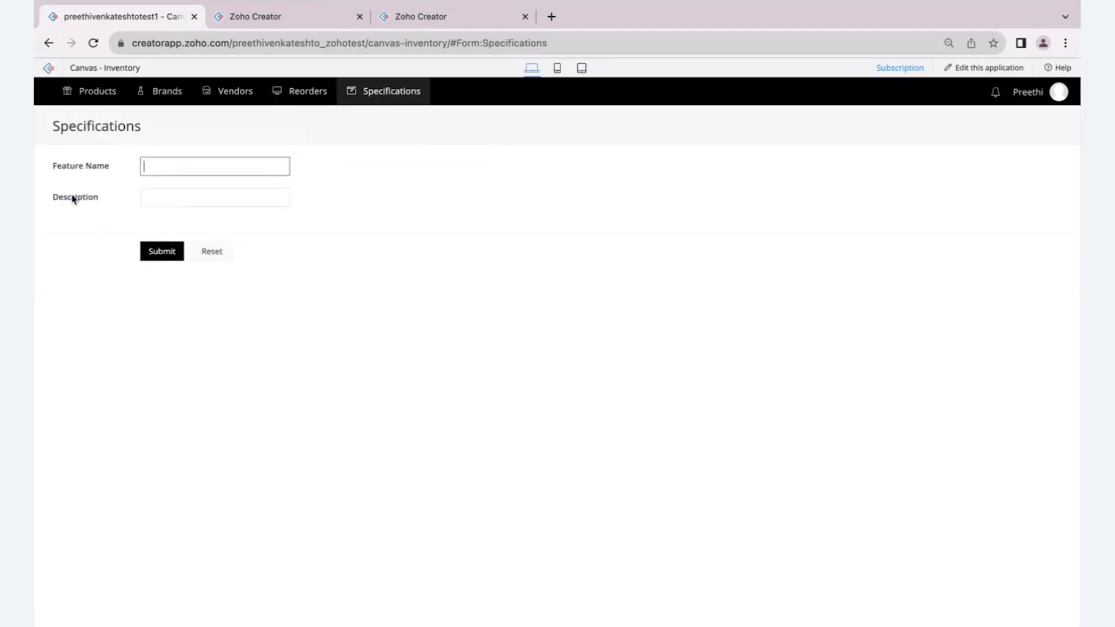
- Examine the Specifications subform in the Product form and compare it with the standalone Specifications form
{"action": "mouse_move", "coordinate": [93, 92]}
{"action": "left_click", "coordinate": [88, 118]}
{"action": "scroll", "coordinate": [122, 501], "scroll_direction": "down", "scroll_amount": 1}
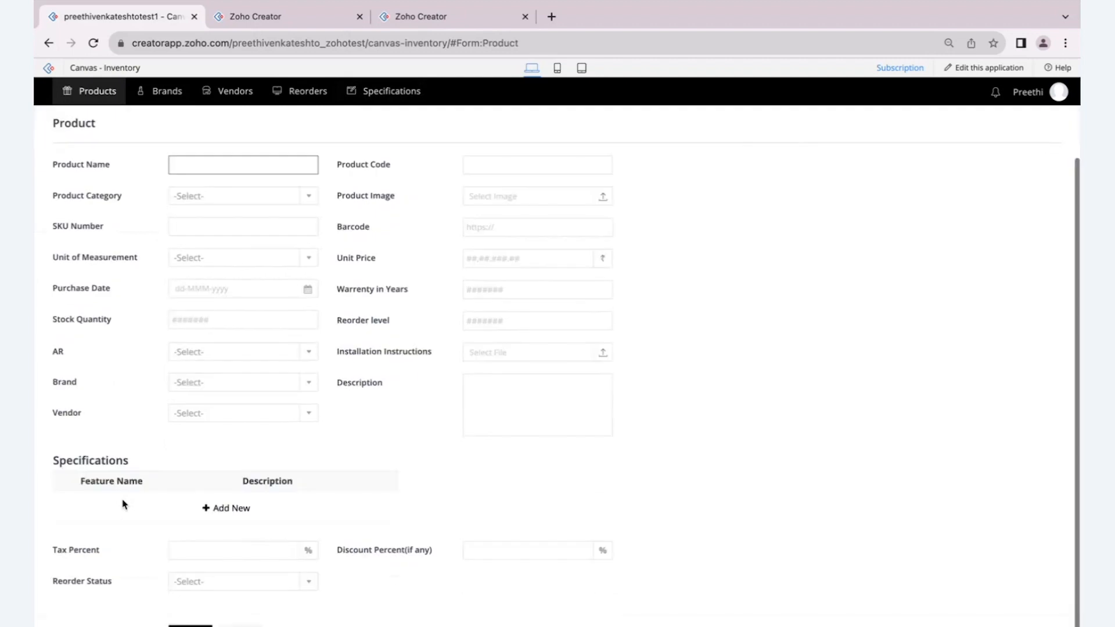
{"action": "scroll", "coordinate": [55, 516], "scroll_direction": "up", "scroll_amount": 2}
{"action": "scroll", "coordinate": [55, 518], "scroll_direction": "up", "scroll_amount": 1}
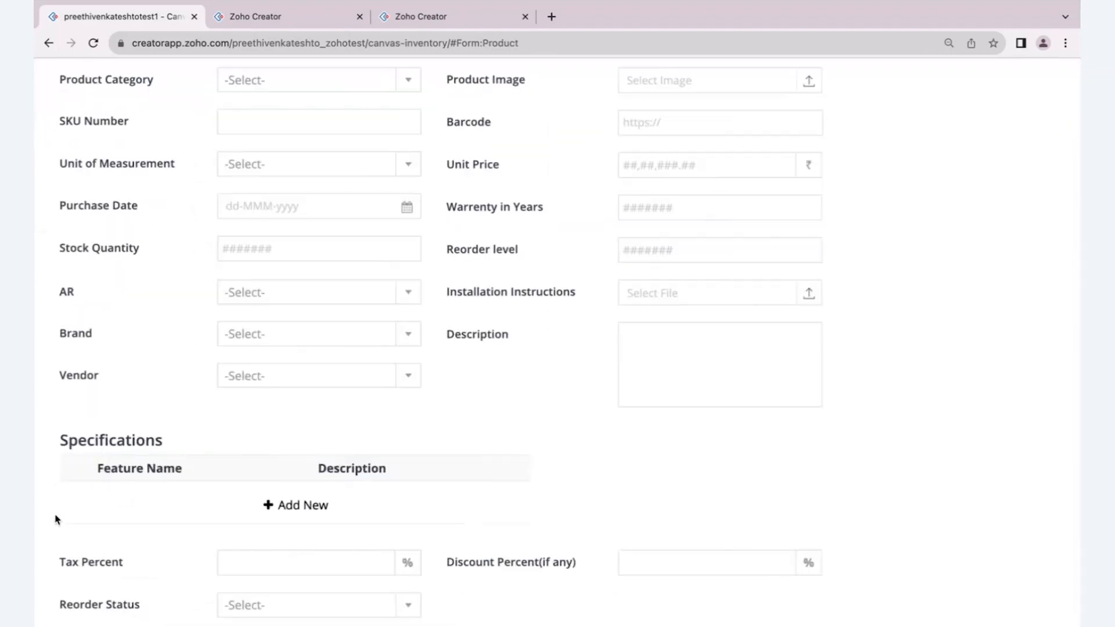
{"action": "scroll", "coordinate": [56, 519], "scroll_direction": "down", "scroll_amount": 3}
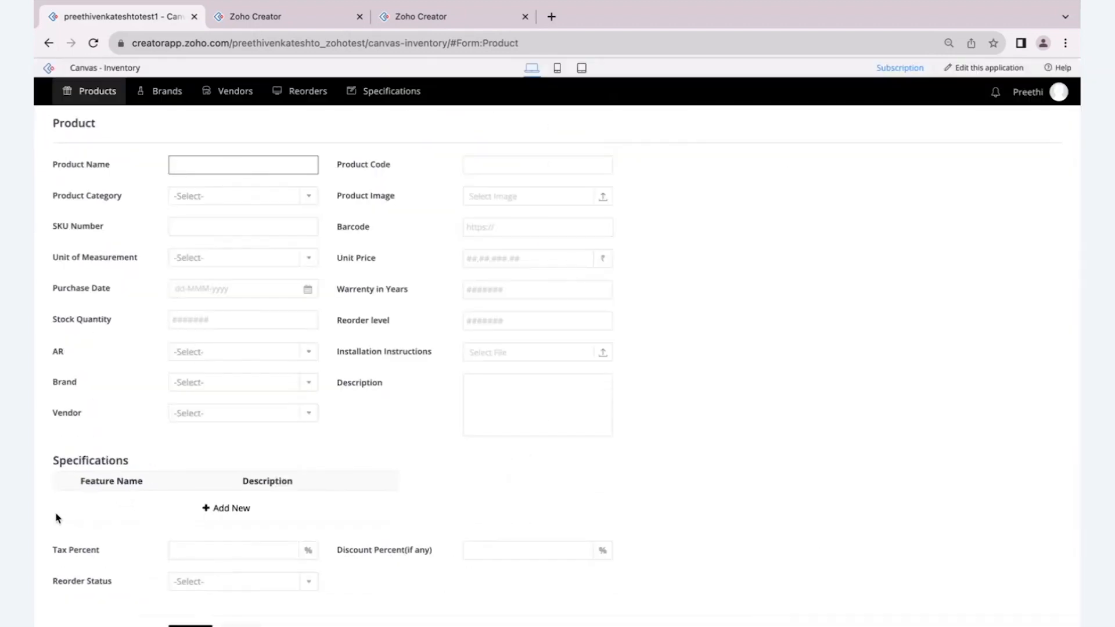
{"action": "mouse_move", "coordinate": [386, 91]}
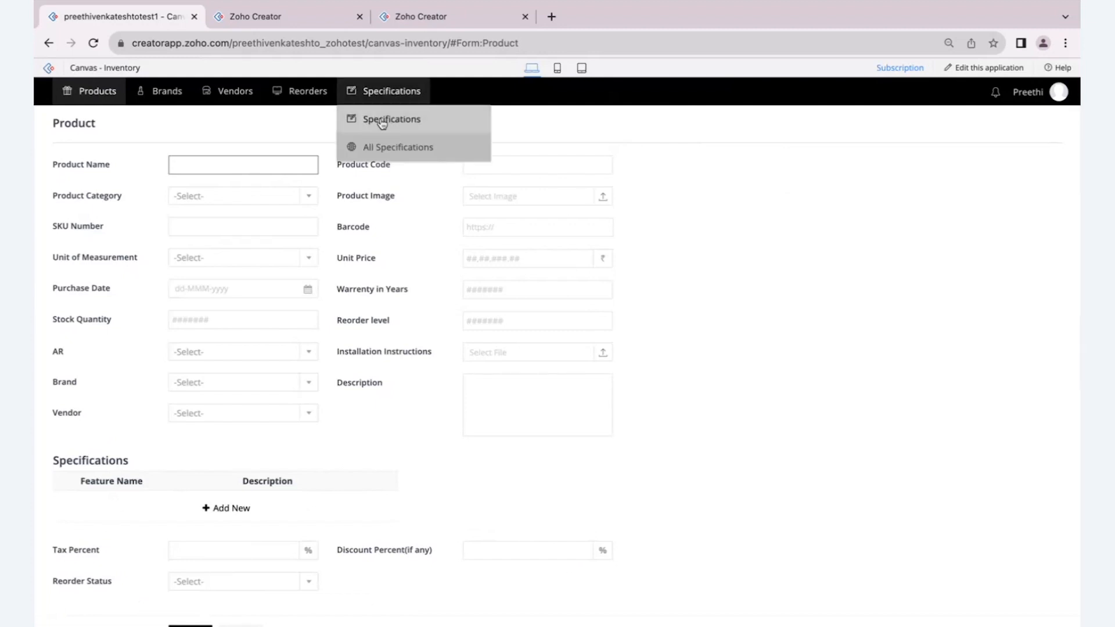
{"action": "left_click", "coordinate": [380, 118]}
- Open a blank Product form and enter Flybird Furniture as the product name
{"action": "mouse_move", "coordinate": [97, 92]}
{"action": "left_click", "coordinate": [109, 119]}
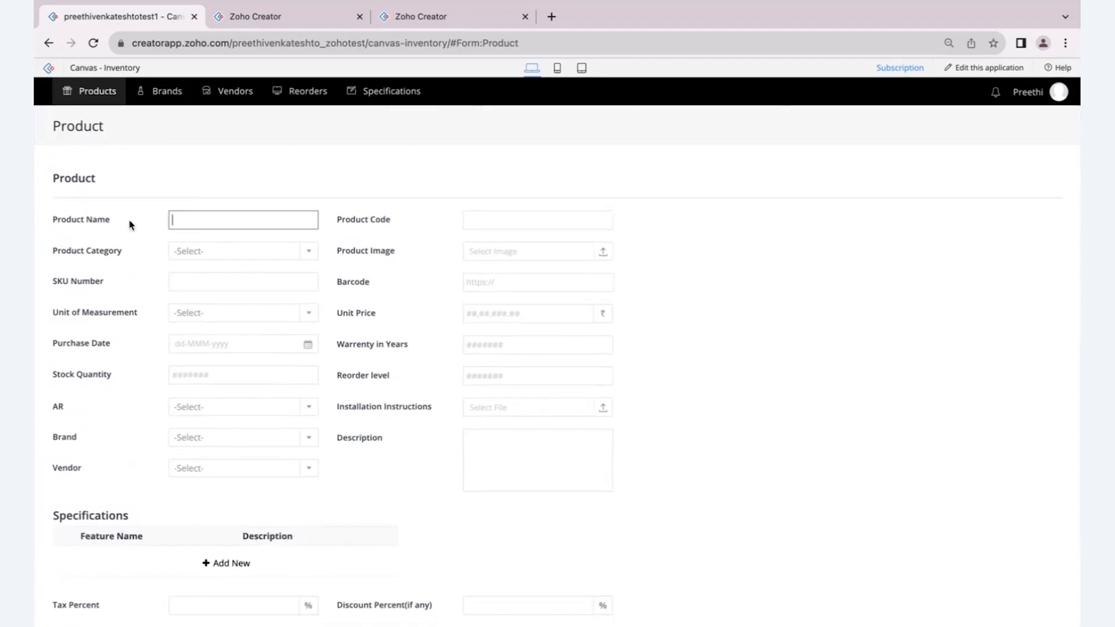
{"action": "scroll", "coordinate": [129, 224], "scroll_direction": "up", "scroll_amount": 4}
{"action": "scroll", "coordinate": [130, 225], "scroll_direction": "left", "scroll_amount": 1}
{"action": "type", "text": "Flu"}
{"action": "type", "text": "bird"}
{"action": "key", "text": "BackSpace"}
{"action": "key", "text": "BackSpace"}
{"action": "key", "text": "BackSpace"}
{"action": "key", "text": "BackSpace"}
{"action": "key", "text": "BackSpace"}
{"action": "type", "text": "ybird Furniture"}
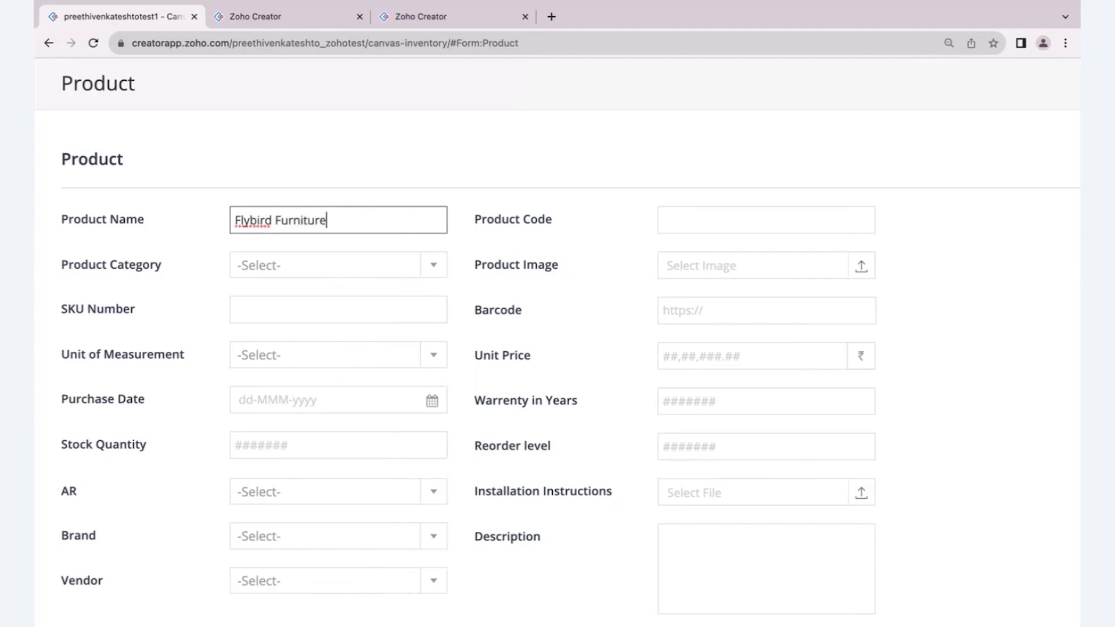
- Set the product category to Furnitures and the product code to Sk009
{"action": "scroll", "coordinate": [238, 254], "scroll_direction": "down", "scroll_amount": 1}
{"action": "left_click", "coordinate": [244, 252]}
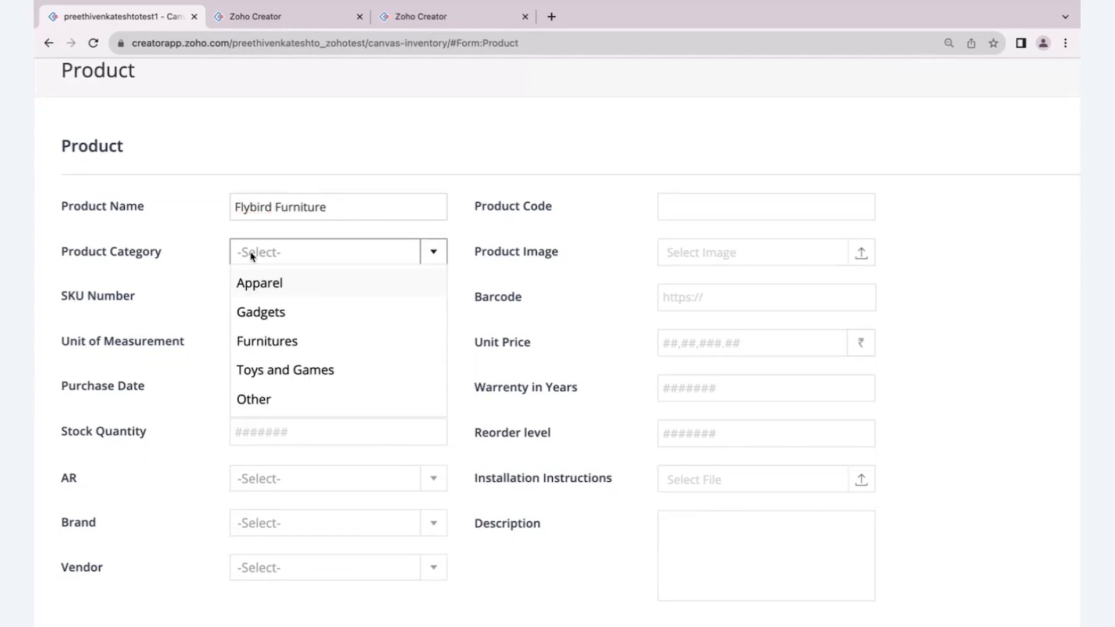
{"action": "left_click", "coordinate": [269, 338]}
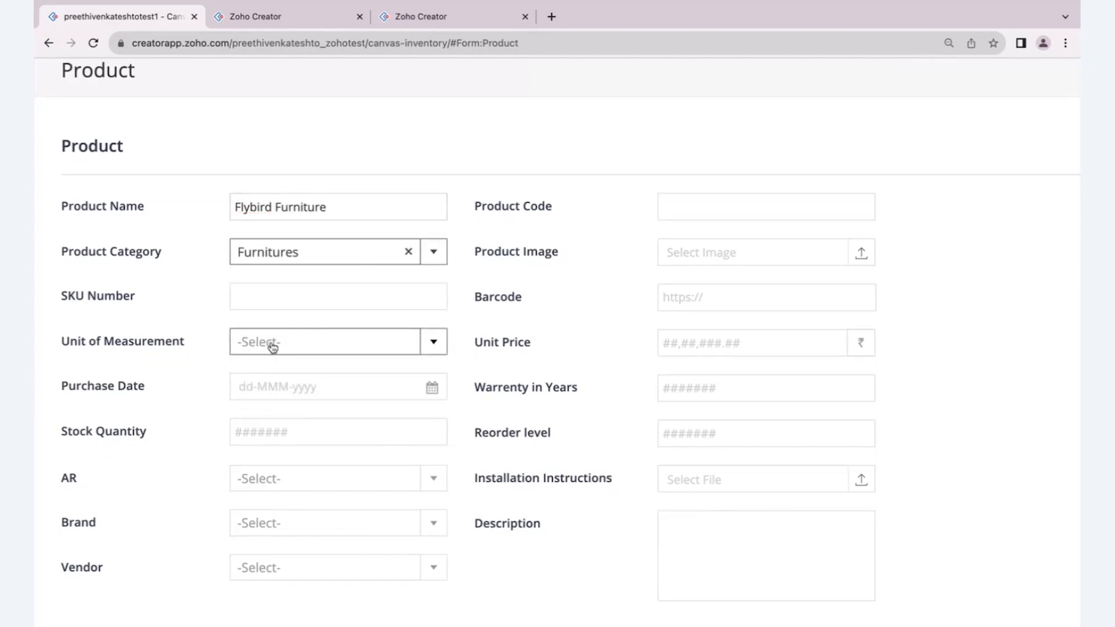
{"action": "left_click", "coordinate": [712, 211]}
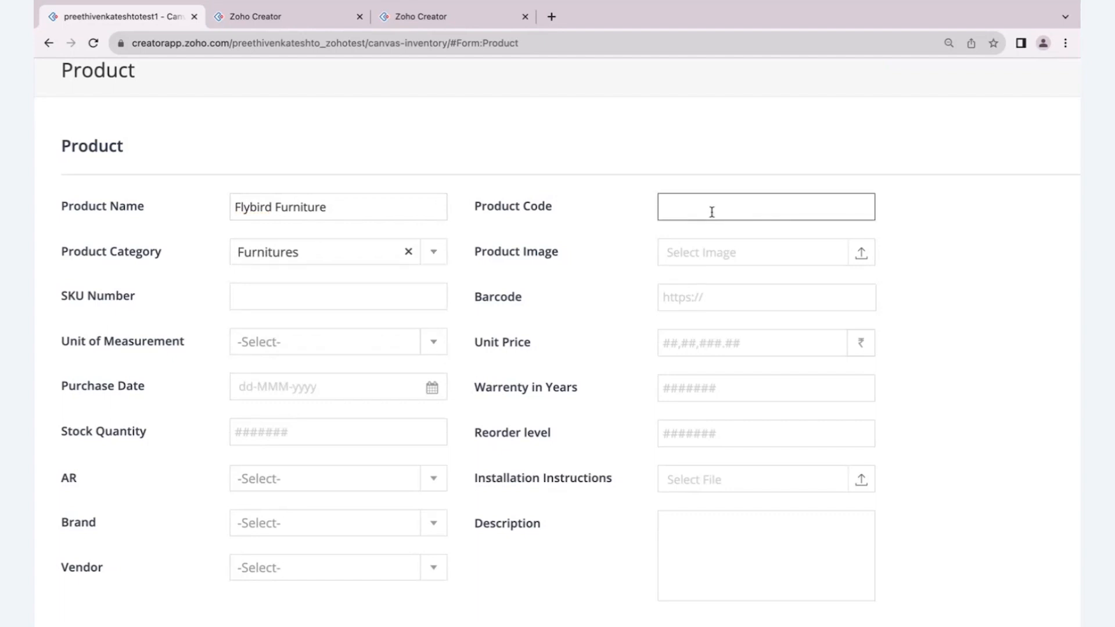
{"action": "type", "text": "Sk009"}
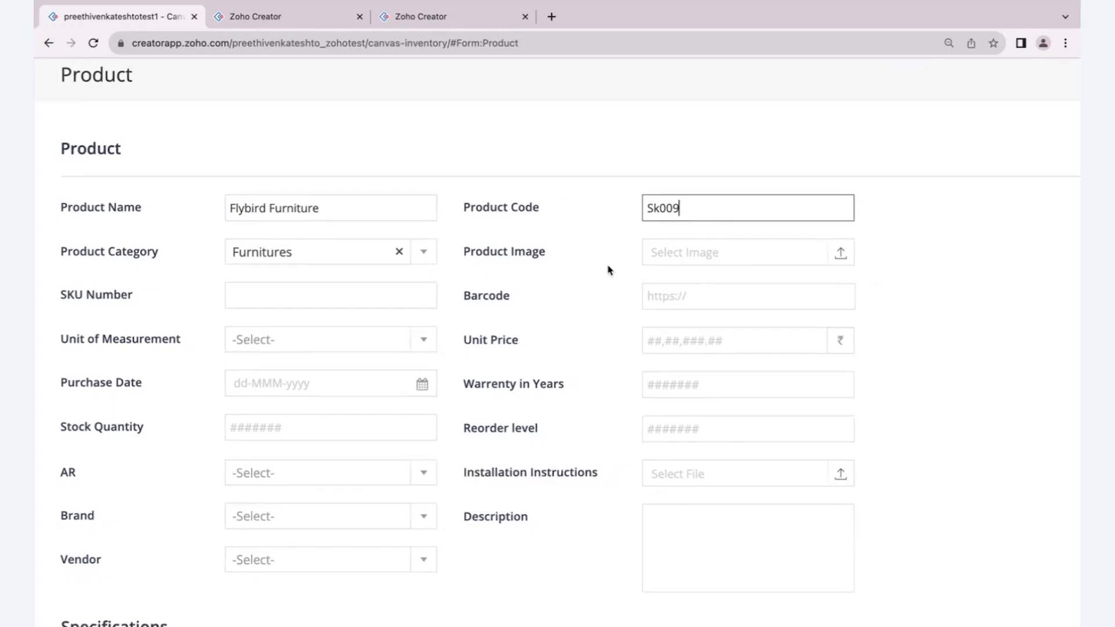
- Upload sofa.jpeg from the Downloads folder as the product image
{"action": "left_click", "coordinate": [600, 256]}
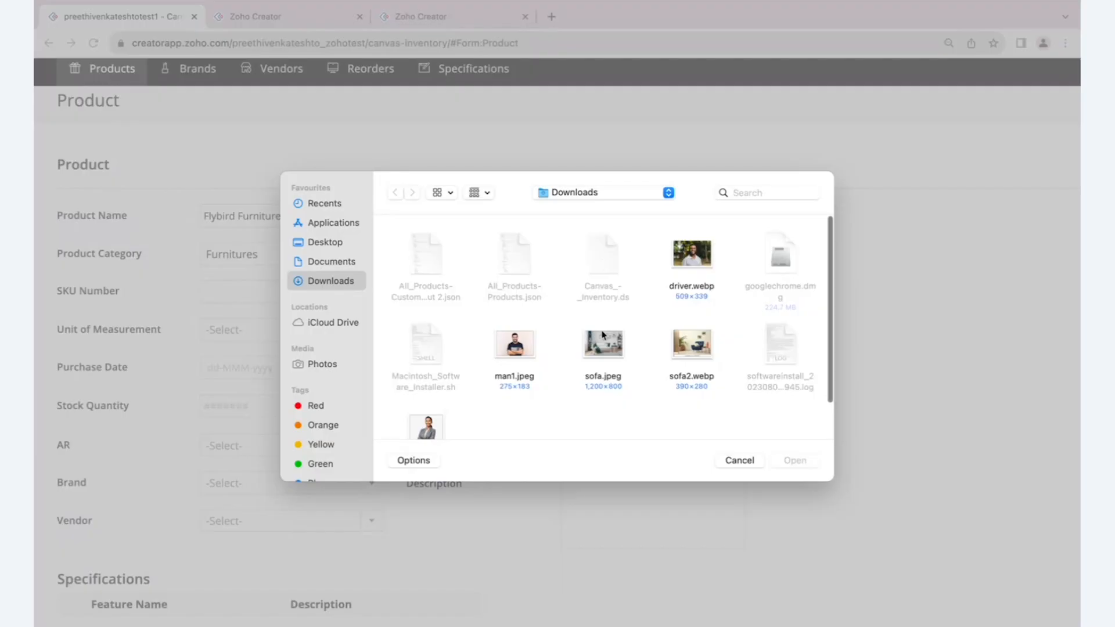
{"action": "left_click", "coordinate": [590, 348]}
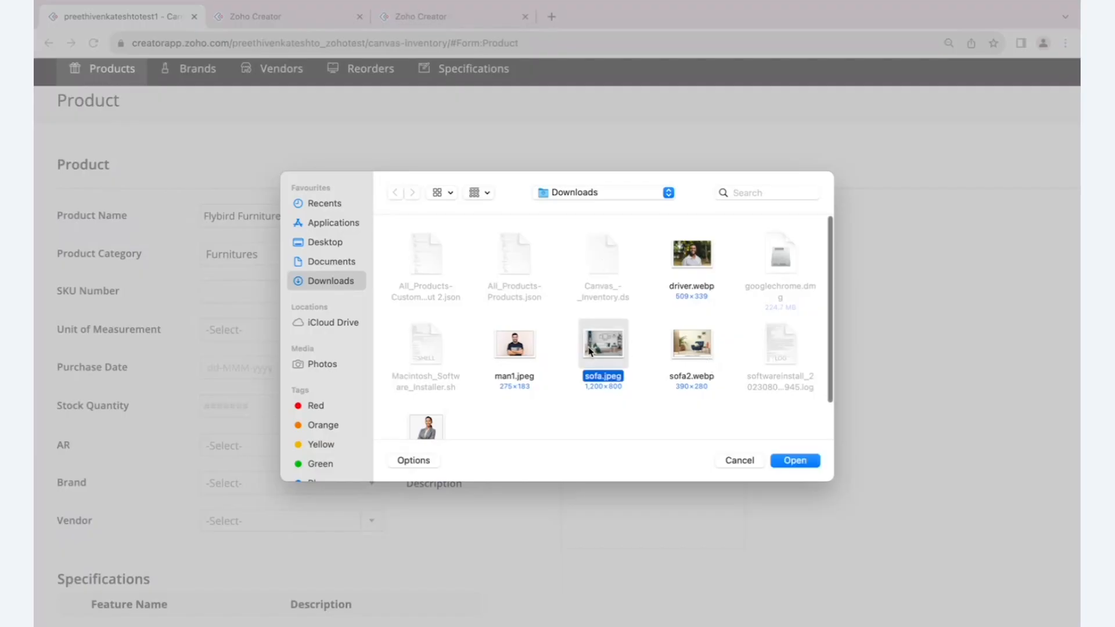
{"action": "left_click", "coordinate": [780, 462]}
{"action": "scroll", "coordinate": [401, 389], "scroll_direction": "down", "scroll_amount": 1}
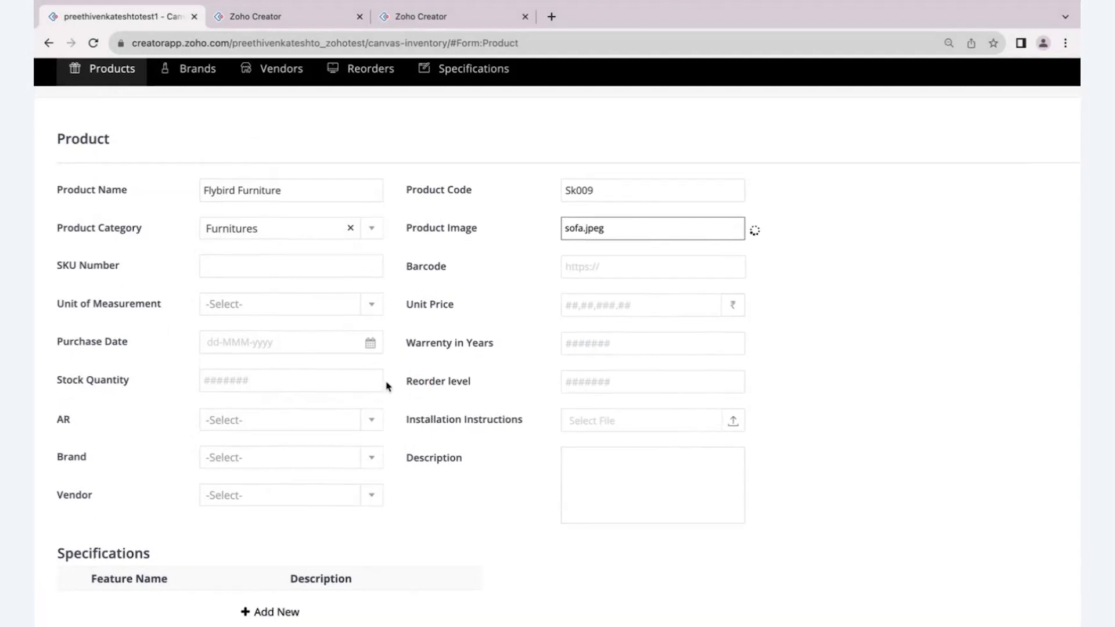
- Enter Sku9090 as the SKU number and leave the field to fill in the barcode link
{"action": "left_click", "coordinate": [220, 266]}
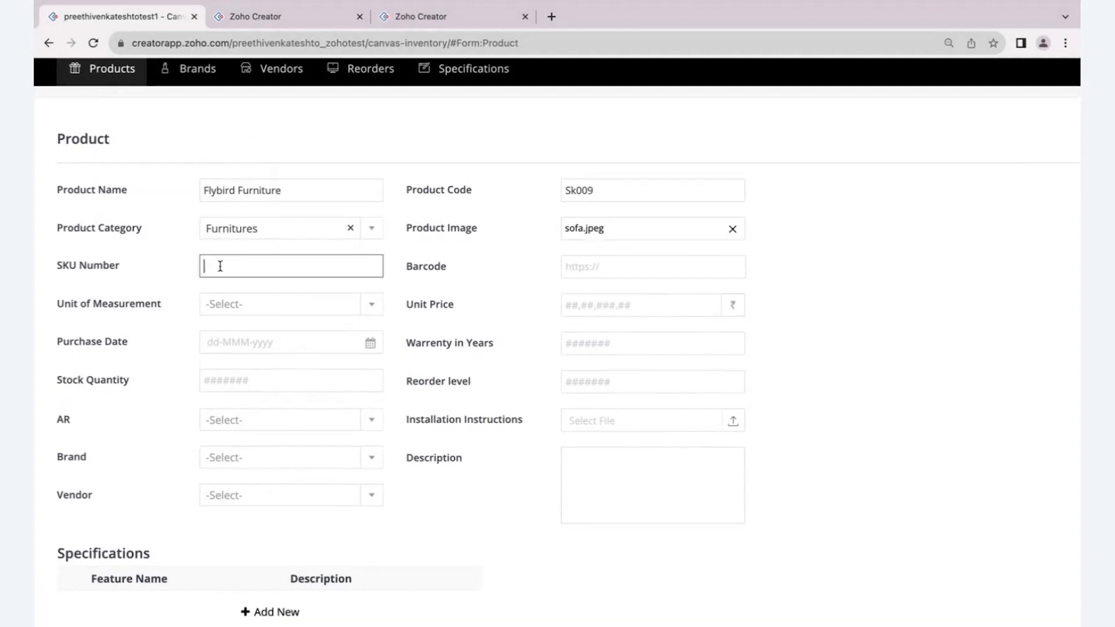
{"action": "left_click", "coordinate": [574, 268]}
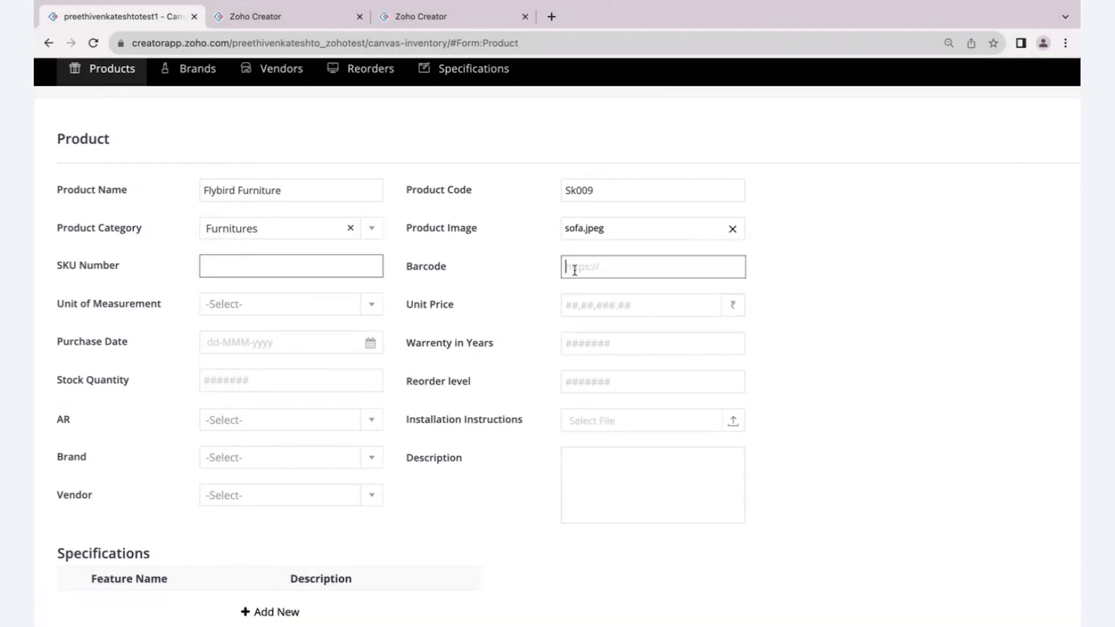
{"action": "left_click", "coordinate": [312, 270]}
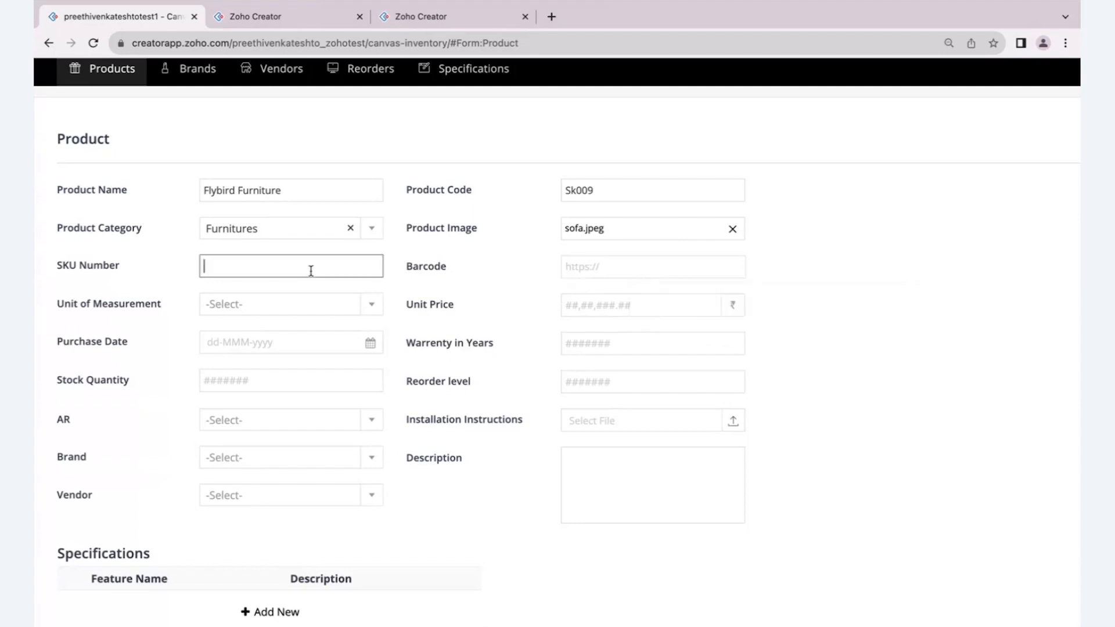
{"action": "type", "text": "Sku9090"}
{"action": "left_click", "coordinate": [861, 373]}
{"action": "left_click", "coordinate": [657, 295]}
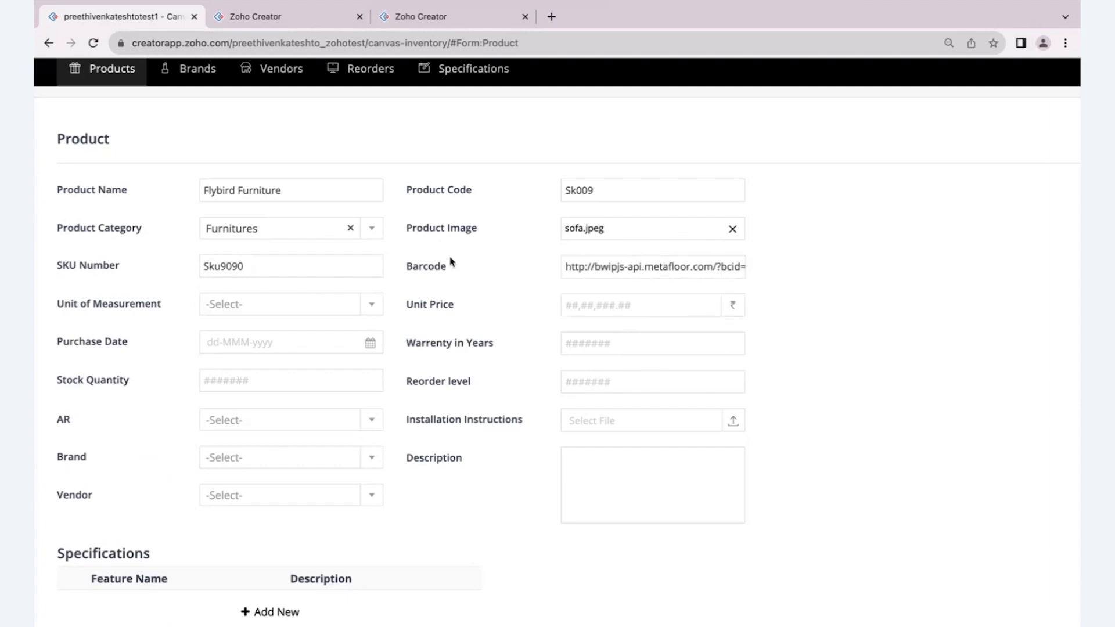
- Open the product's generated barcode link in a new browser tab to view the barcode image
{"action": "left_click", "coordinate": [289, 16]}
{"action": "left_click", "coordinate": [129, 13]}
{"action": "triple_click", "coordinate": [700, 261]}
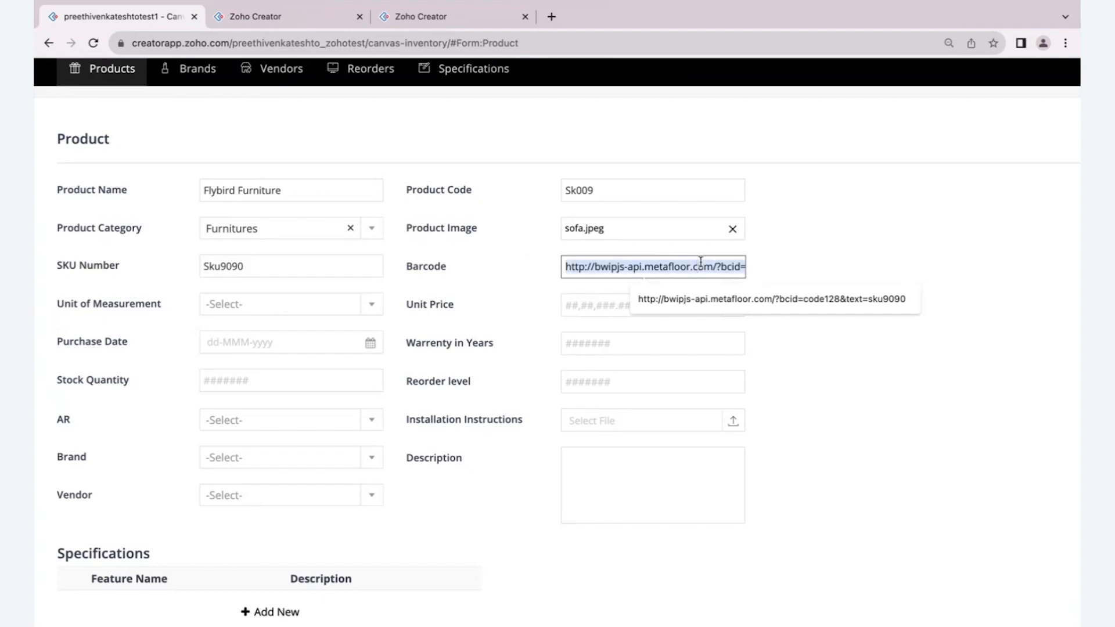
{"action": "left_click", "coordinate": [552, 16]}
{"action": "type", "text": "http://bwipjs-api.metafloor.com/?bcid=code128&text=Stu9090"}
{"action": "key", "text": "Return"}
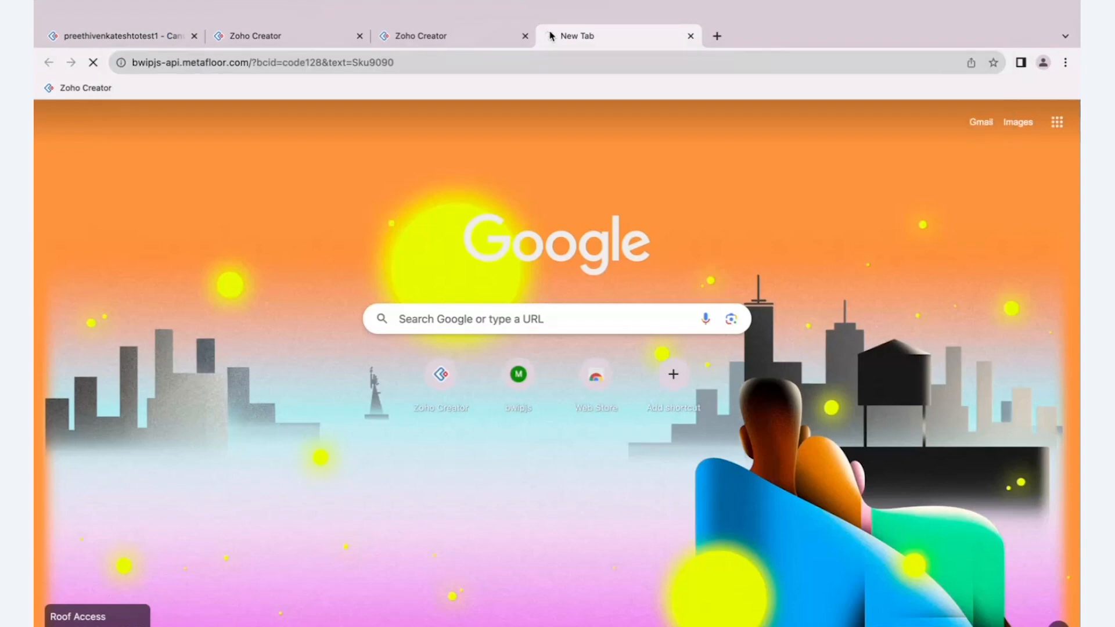
- Switch to the Canvas - Inventory workflow builder and display the Product form's workflows
{"action": "left_click", "coordinate": [322, 35]}
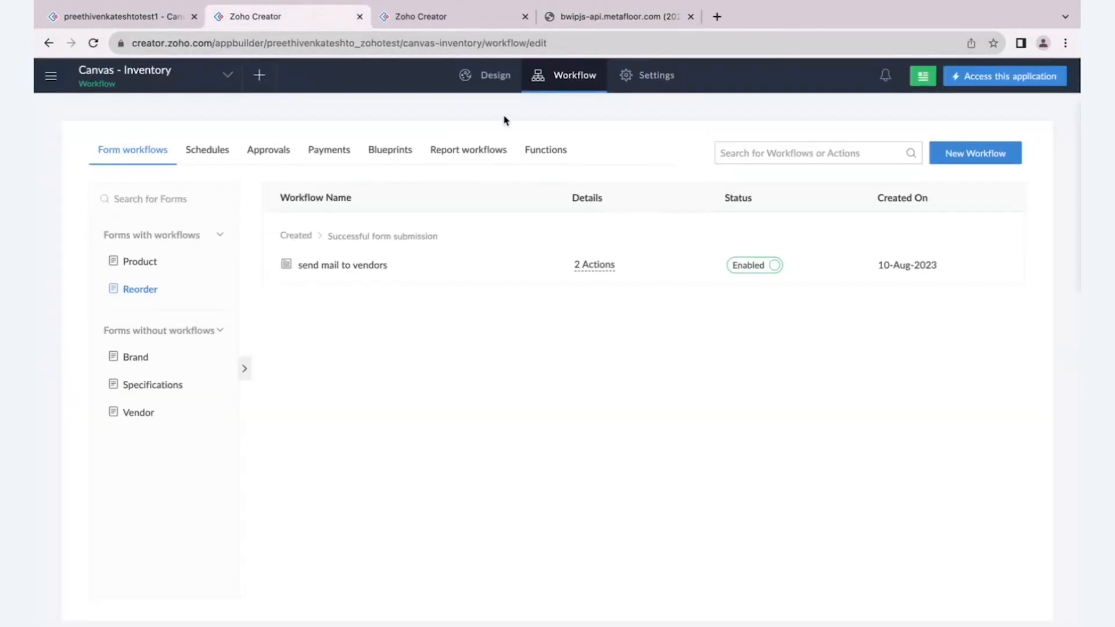
{"action": "left_click", "coordinate": [141, 261]}
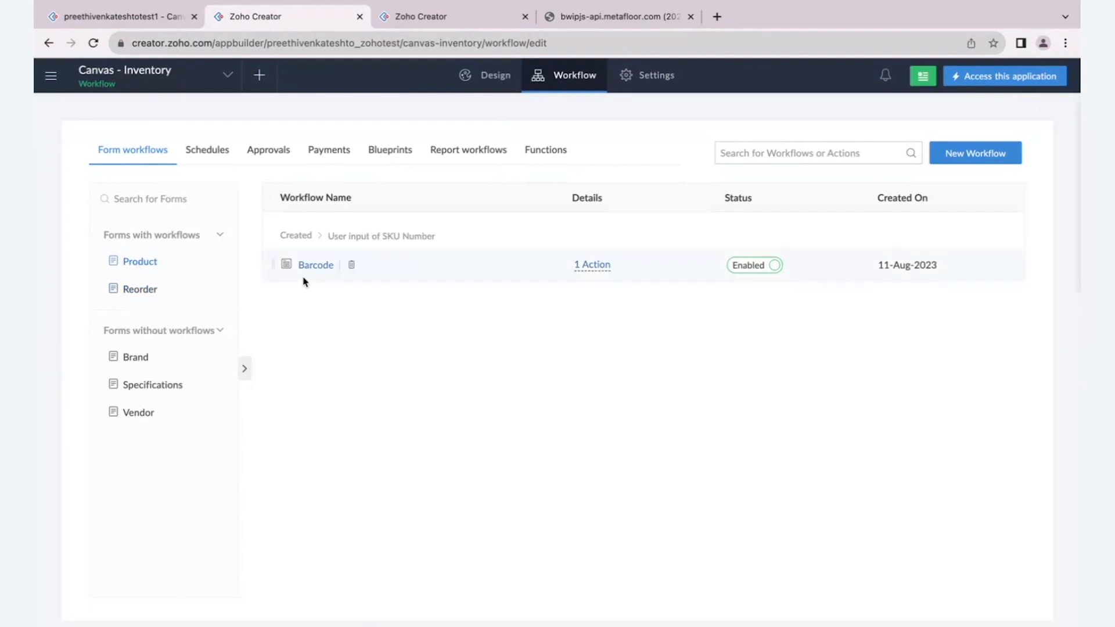
- Open the Product form's Barcode workflow script and examine how the Barcode field is built from the SKU number
{"action": "scroll", "coordinate": [266, 229], "scroll_direction": "up", "scroll_amount": 5}
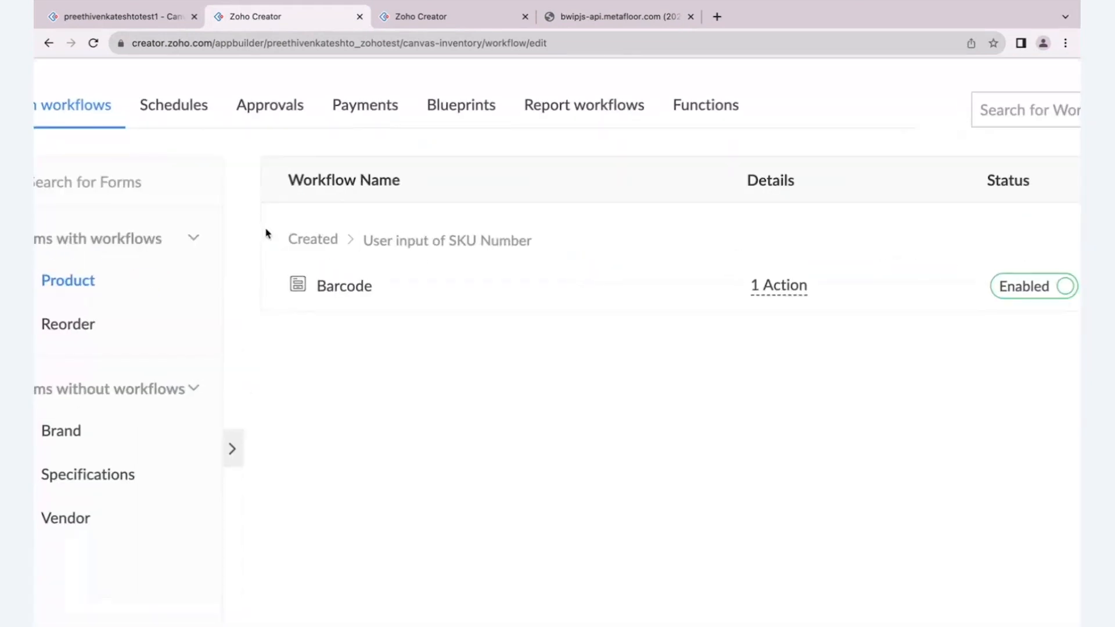
{"action": "scroll", "coordinate": [334, 288], "scroll_direction": "down", "scroll_amount": 5}
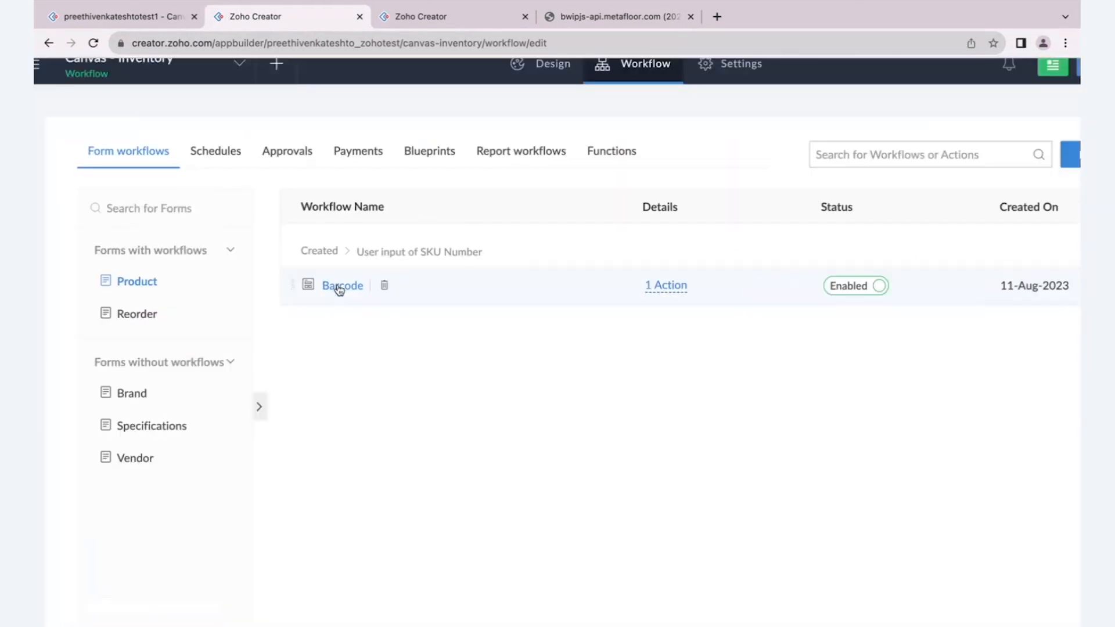
{"action": "left_click", "coordinate": [336, 289]}
{"action": "left_click", "coordinate": [299, 294]}
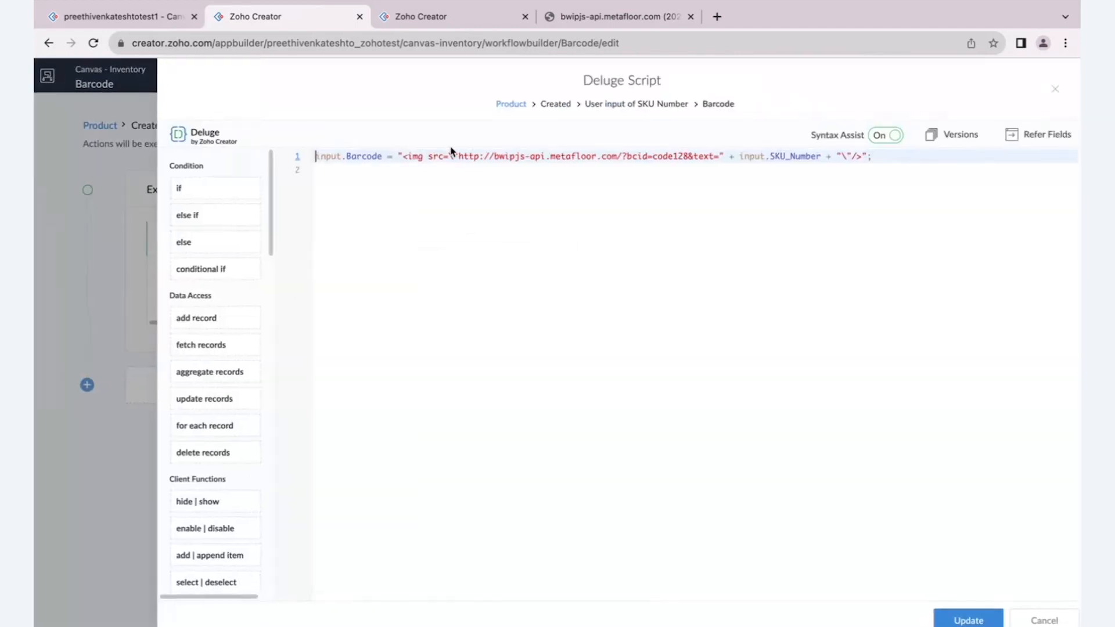
{"action": "scroll", "coordinate": [454, 152], "scroll_direction": "up", "scroll_amount": 3}
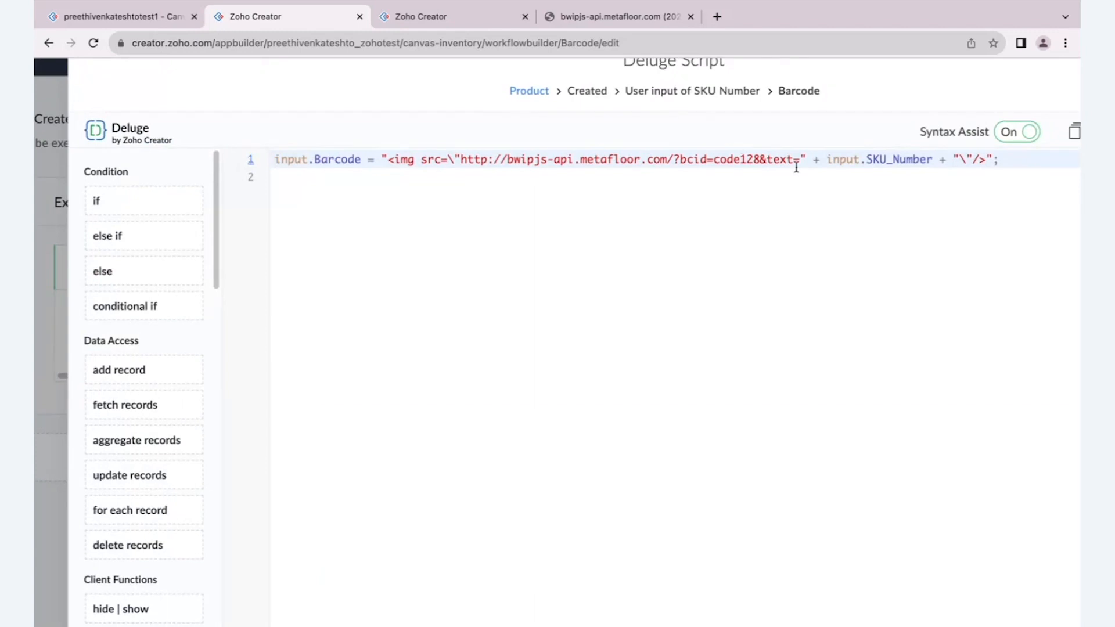
{"action": "double_click", "coordinate": [330, 158]}
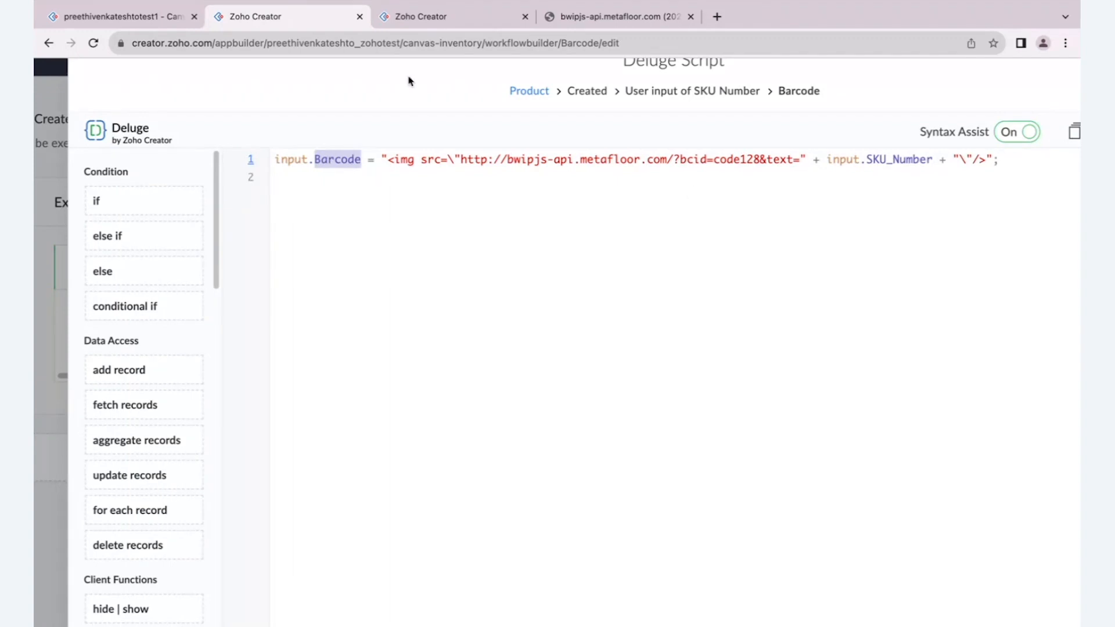
{"action": "scroll", "coordinate": [284, 190], "scroll_direction": "down", "scroll_amount": 3}
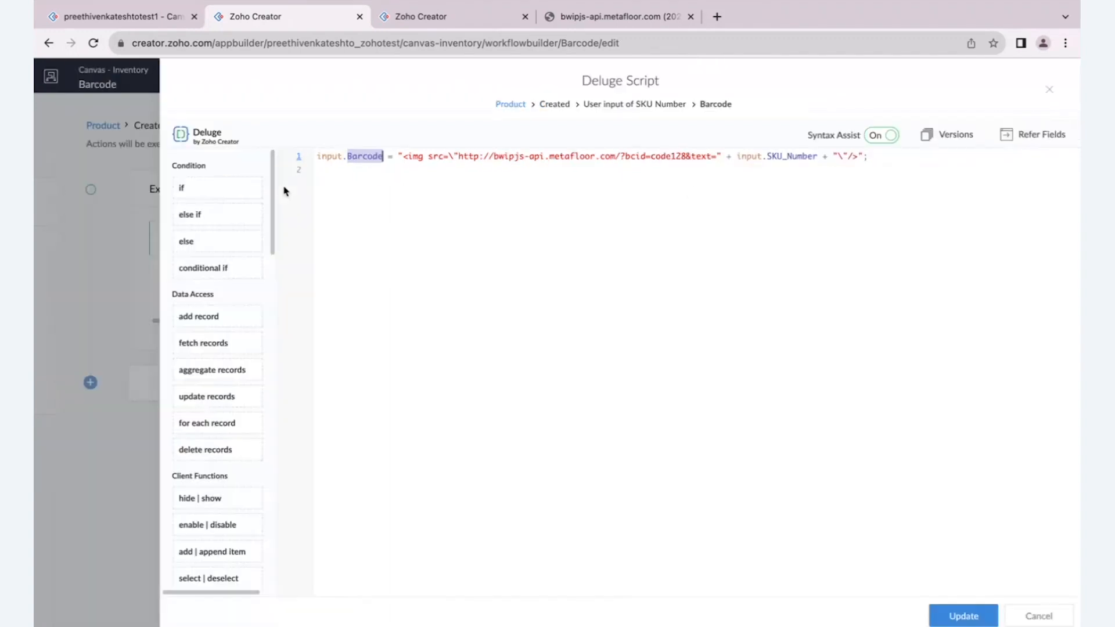
- Return to the product entry form and set the unit of measurement to Pieces and the unit price to 20000
{"action": "left_click", "coordinate": [125, 9]}
{"action": "left_click", "coordinate": [525, 269]}
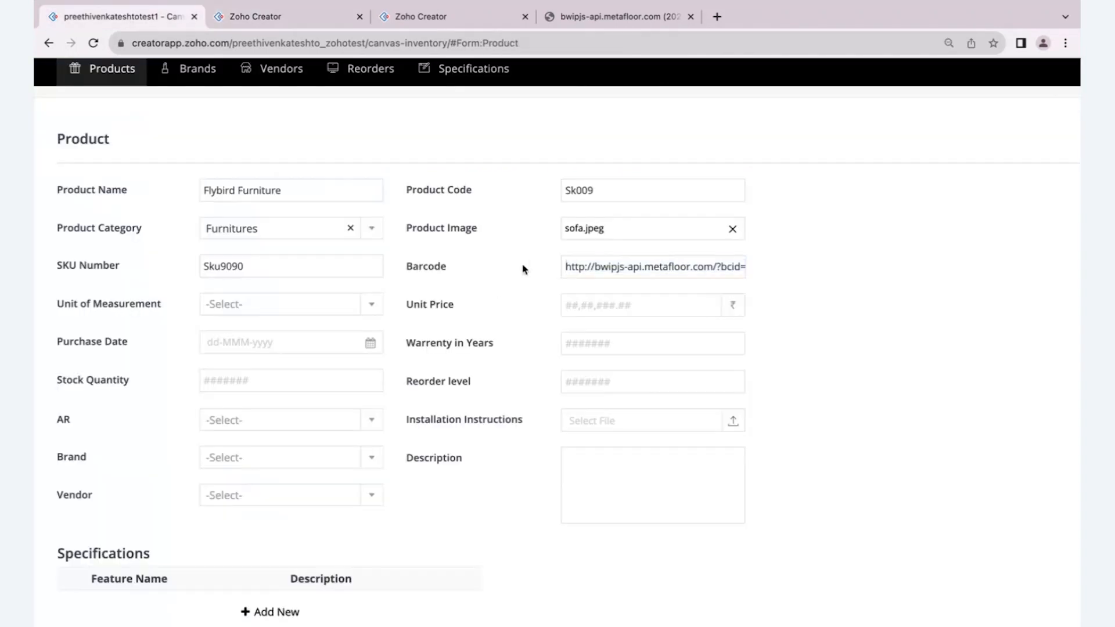
{"action": "left_click", "coordinate": [317, 310]}
{"action": "left_click", "coordinate": [304, 352]}
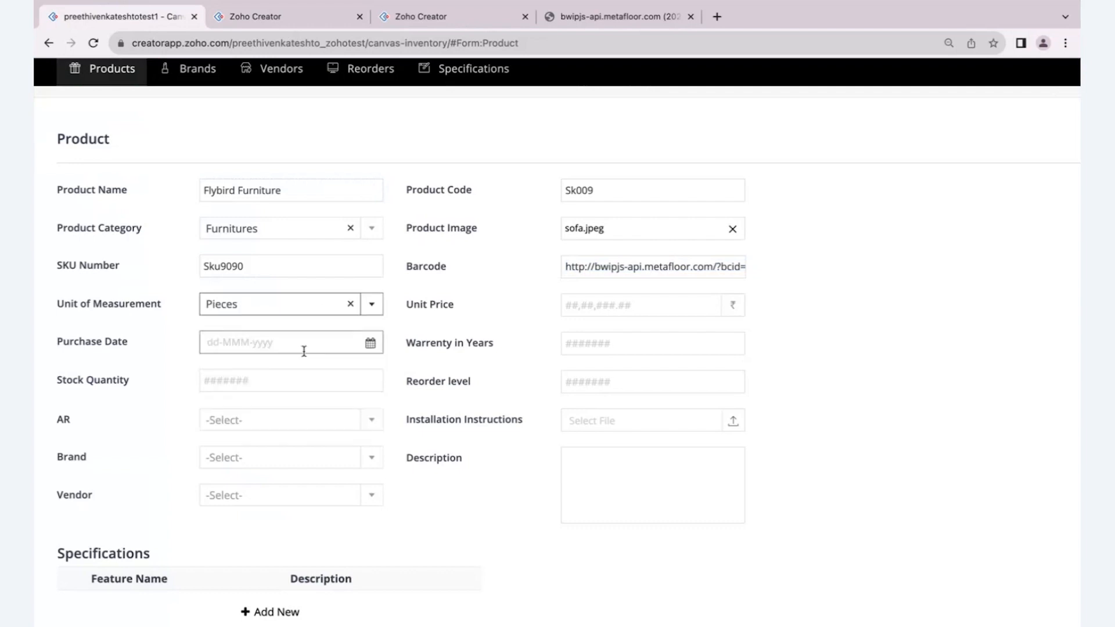
{"action": "left_click", "coordinate": [570, 307]}
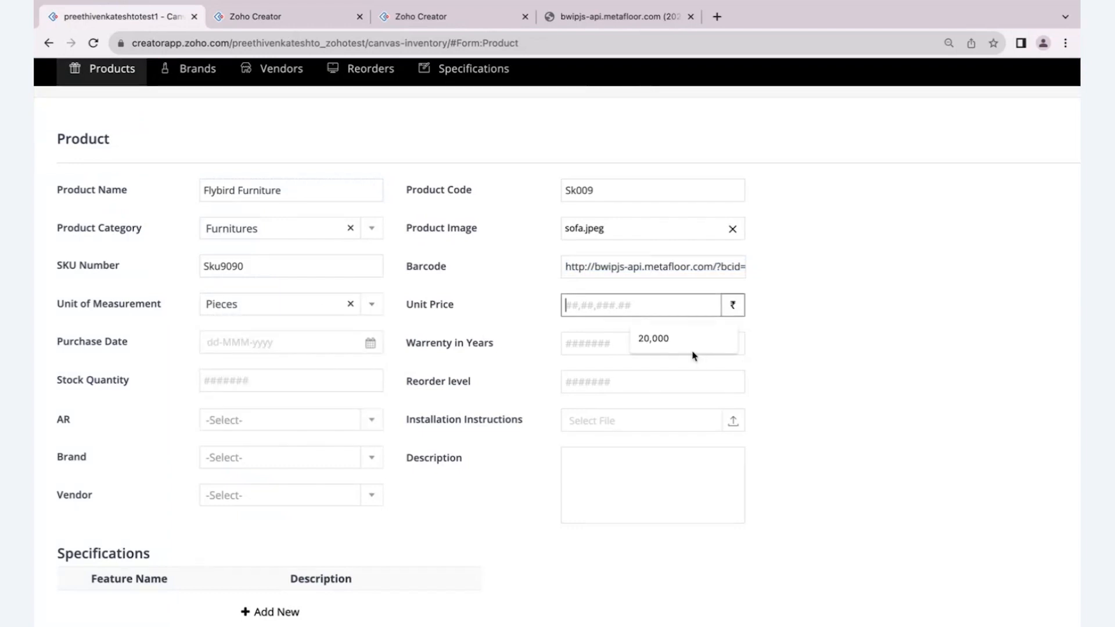
{"action": "type", "text": "20000"}
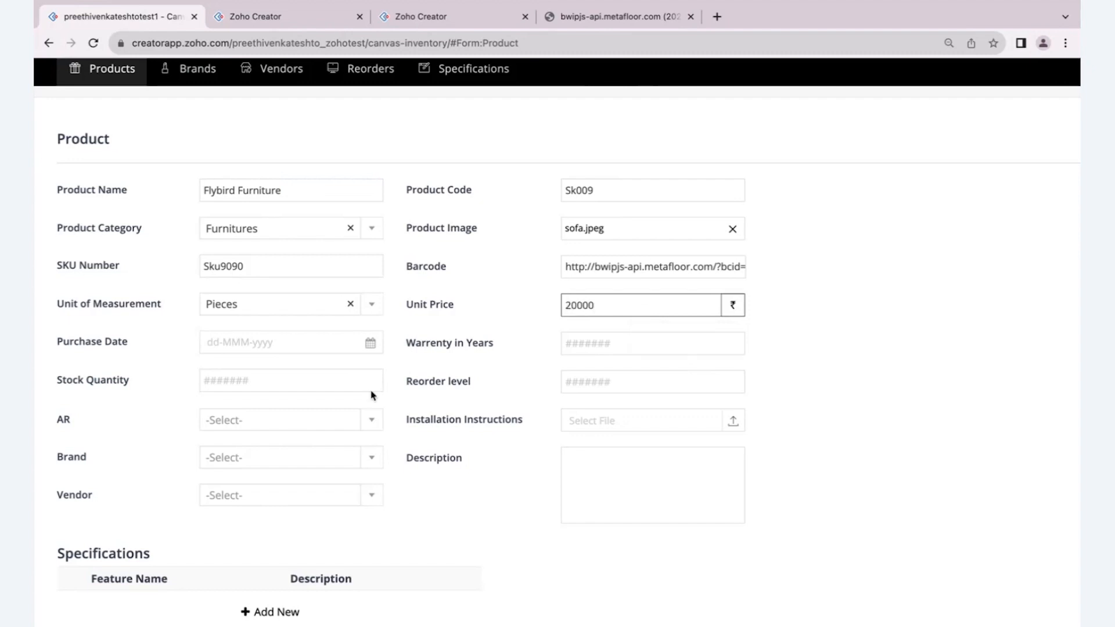
- Set the purchase date to 17-Aug-2023 and the warranty to 5 years
{"action": "left_click", "coordinate": [287, 343]}
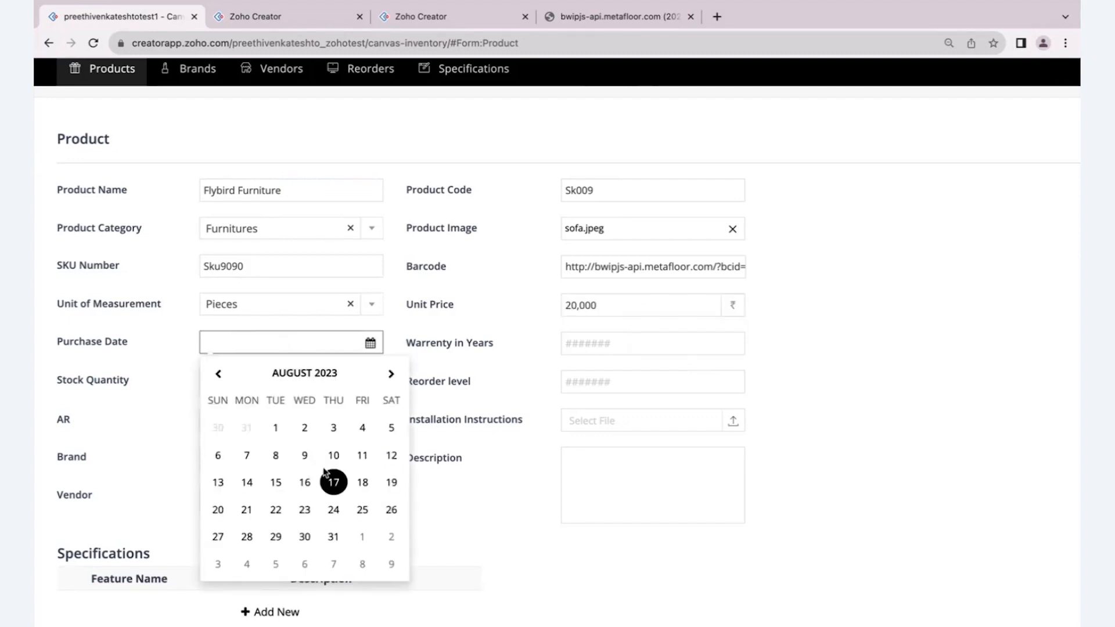
{"action": "left_click", "coordinate": [334, 482]}
{"action": "left_click", "coordinate": [591, 343]}
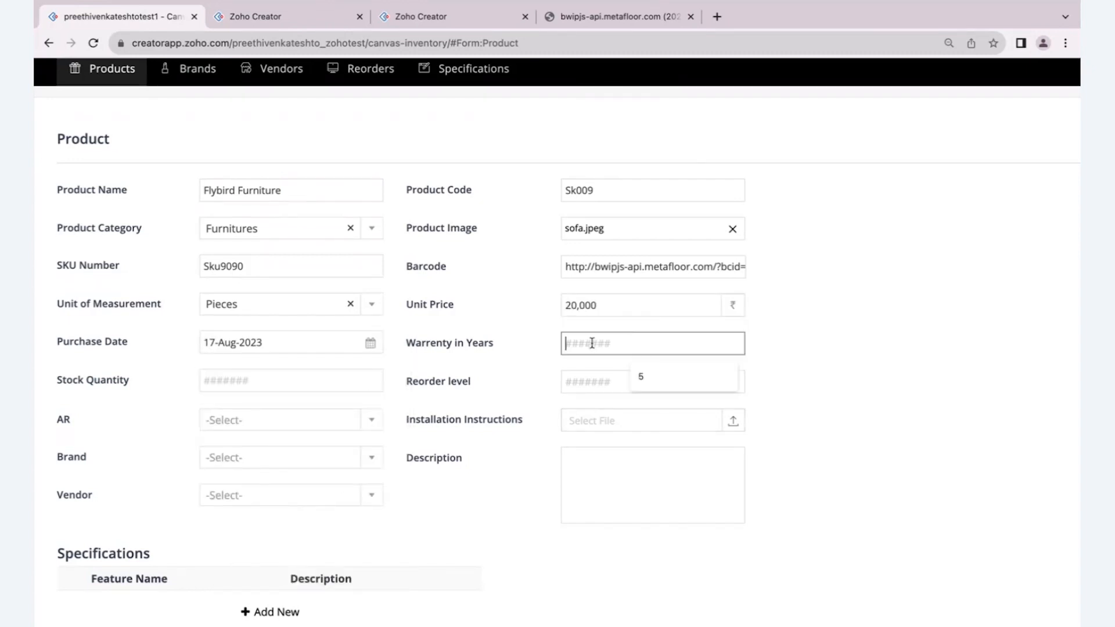
{"action": "left_click", "coordinate": [641, 376]}
- Enter a stock quantity of 10 and a reorder level of 5 for the product
{"action": "scroll", "coordinate": [366, 376], "scroll_direction": "down", "scroll_amount": 1}
{"action": "left_click", "coordinate": [312, 356]}
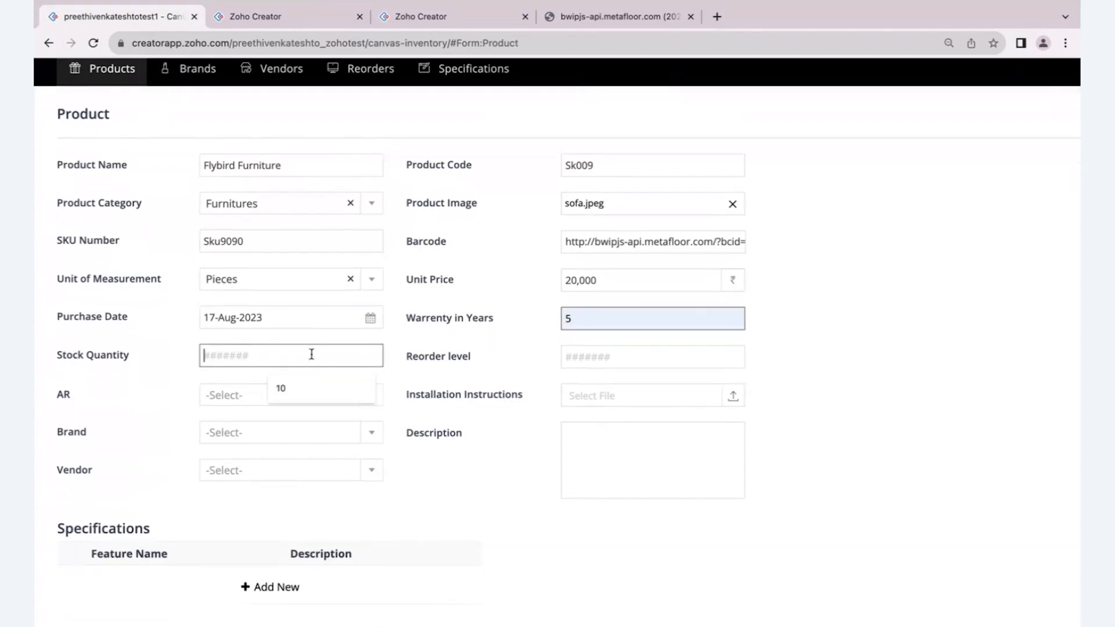
{"action": "type", "text": "10"}
{"action": "left_click", "coordinate": [580, 352]}
{"action": "left_click", "coordinate": [587, 357]}
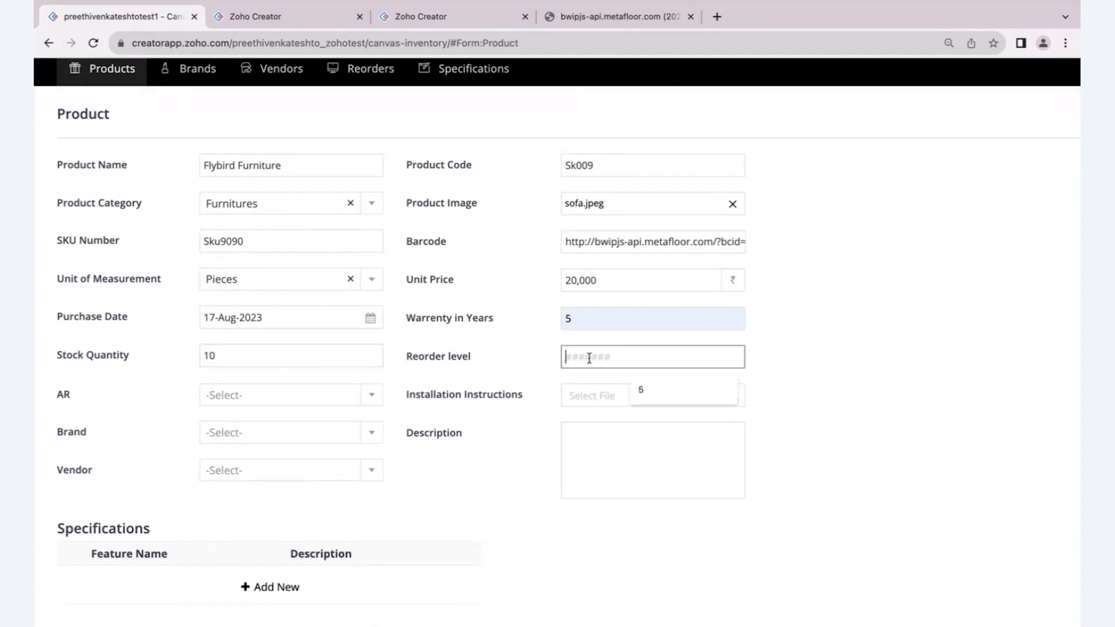
{"action": "type", "text": "5"}
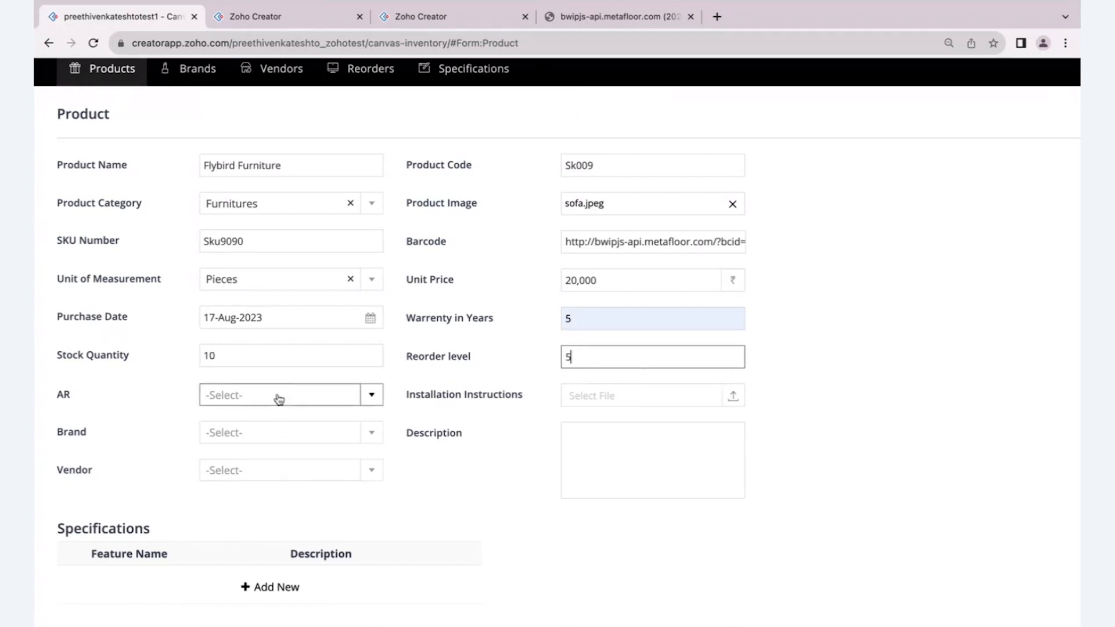
- Choose the Chair model for the product's AR field
{"action": "left_click", "coordinate": [222, 403]}
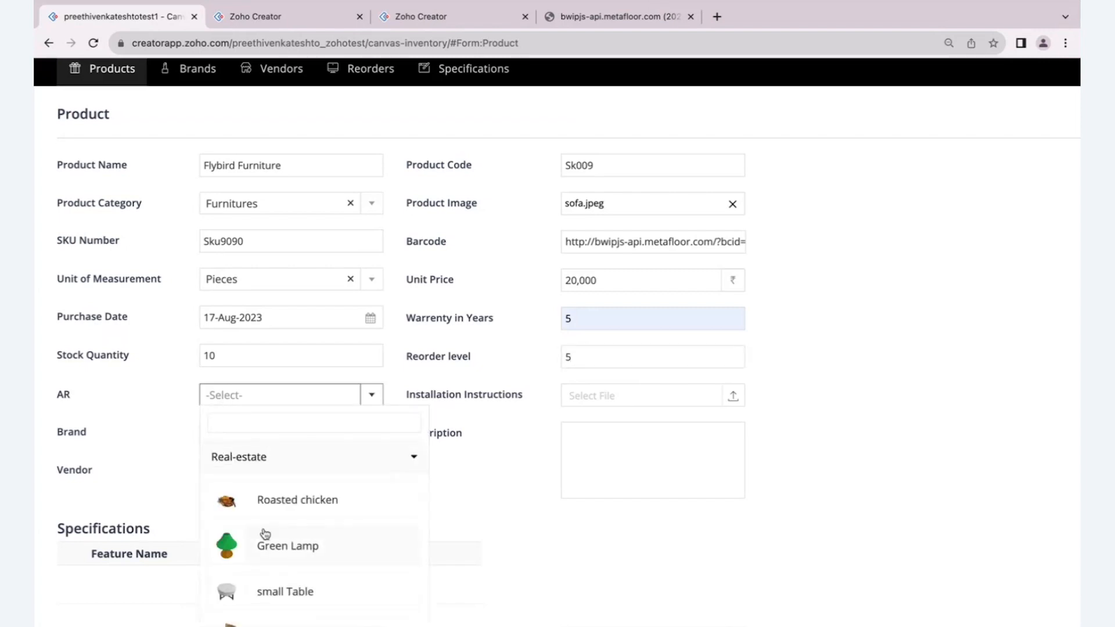
{"action": "scroll", "coordinate": [265, 534], "scroll_direction": "down", "scroll_amount": 2}
{"action": "left_click", "coordinate": [261, 552]}
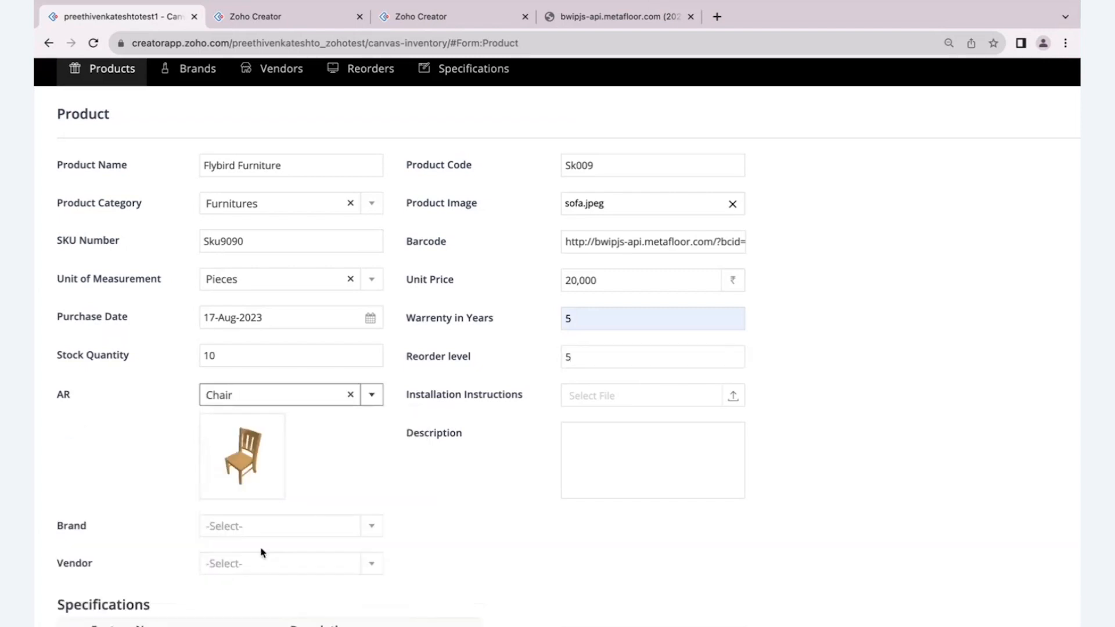
{"action": "scroll", "coordinate": [261, 552], "scroll_direction": "down", "scroll_amount": 2}
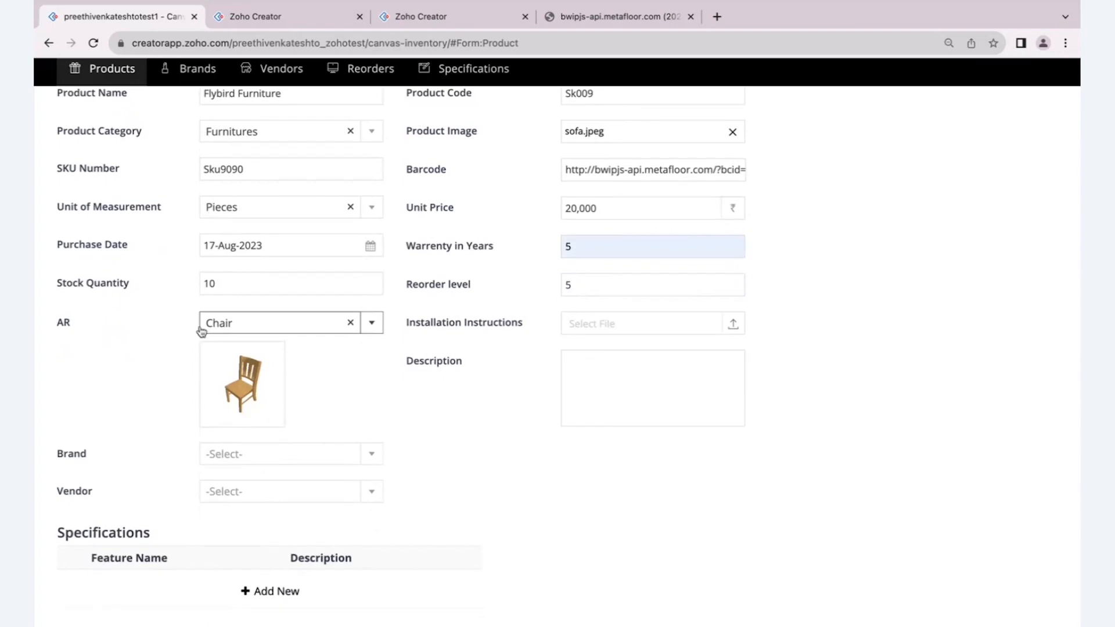
{"action": "mouse_move", "coordinate": [275, 404]}
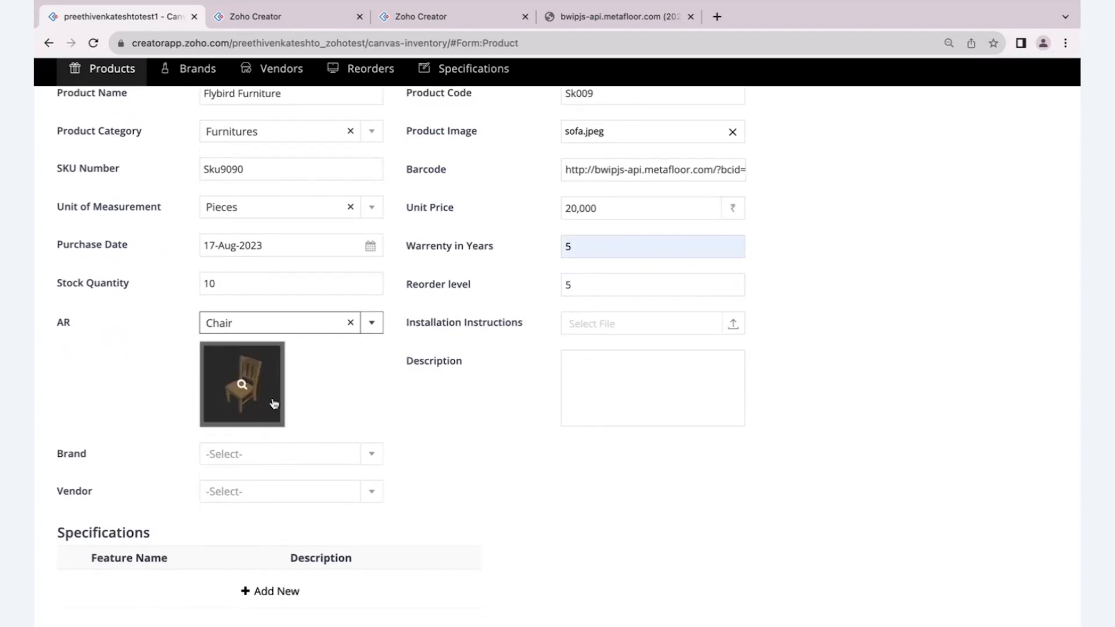
{"action": "left_click", "coordinate": [577, 325]}
{"action": "left_click", "coordinate": [779, 357]}
{"action": "left_click", "coordinate": [794, 460]}
{"action": "scroll", "coordinate": [572, 383], "scroll_direction": "up", "scroll_amount": 2}
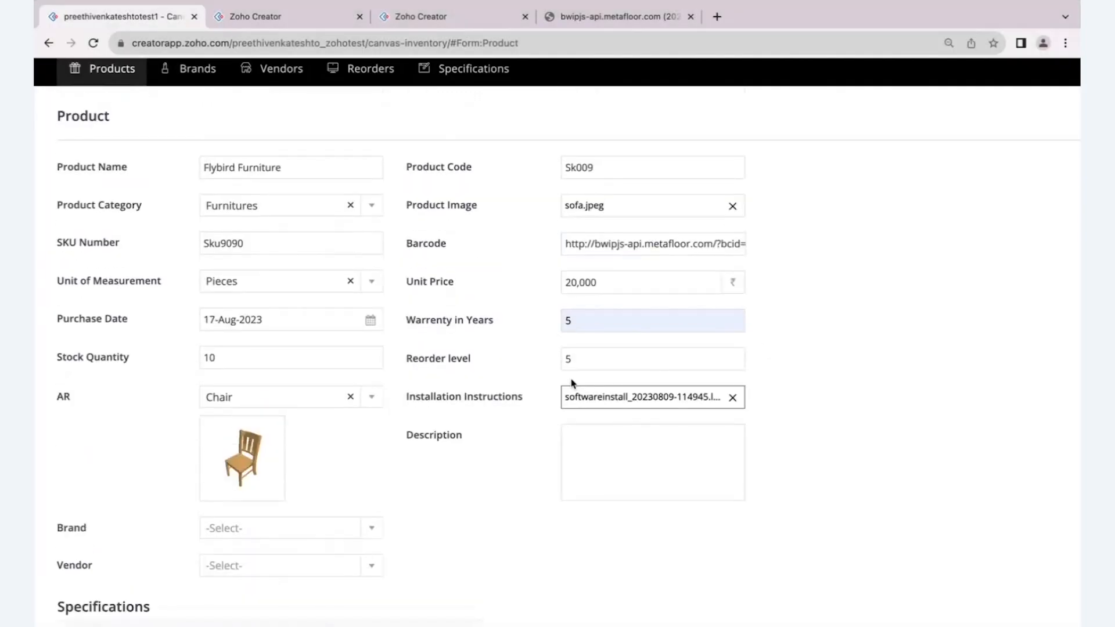
- Enter the product description "White sofa that fits your living room"
{"action": "scroll", "coordinate": [572, 382], "scroll_direction": "down", "scroll_amount": 3}
{"action": "left_click", "coordinate": [571, 379]}
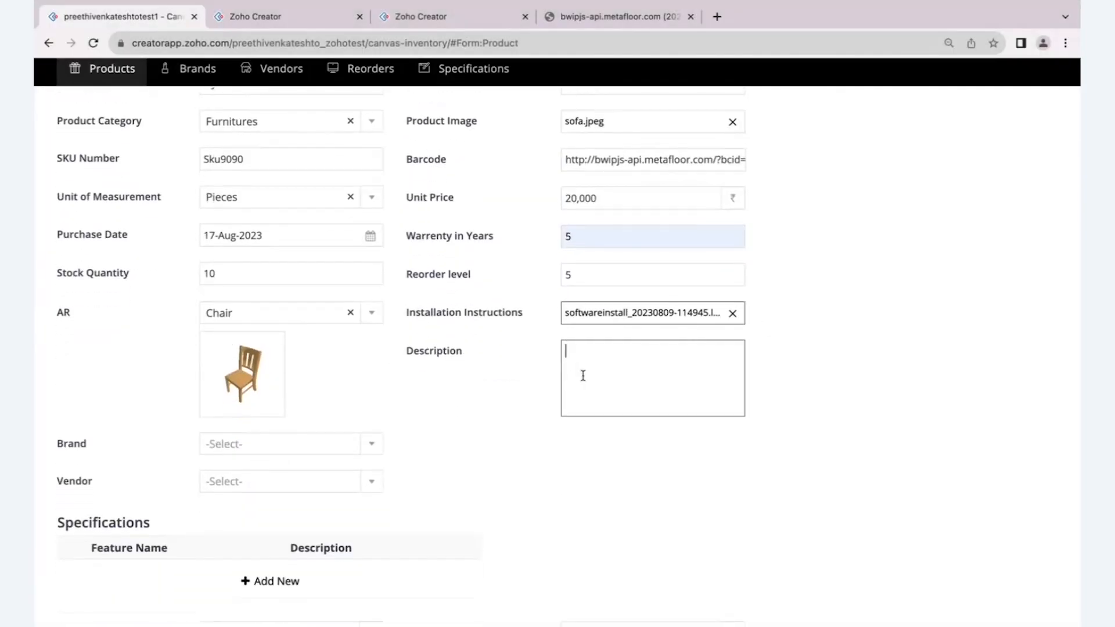
{"action": "type", "text": "White so"}
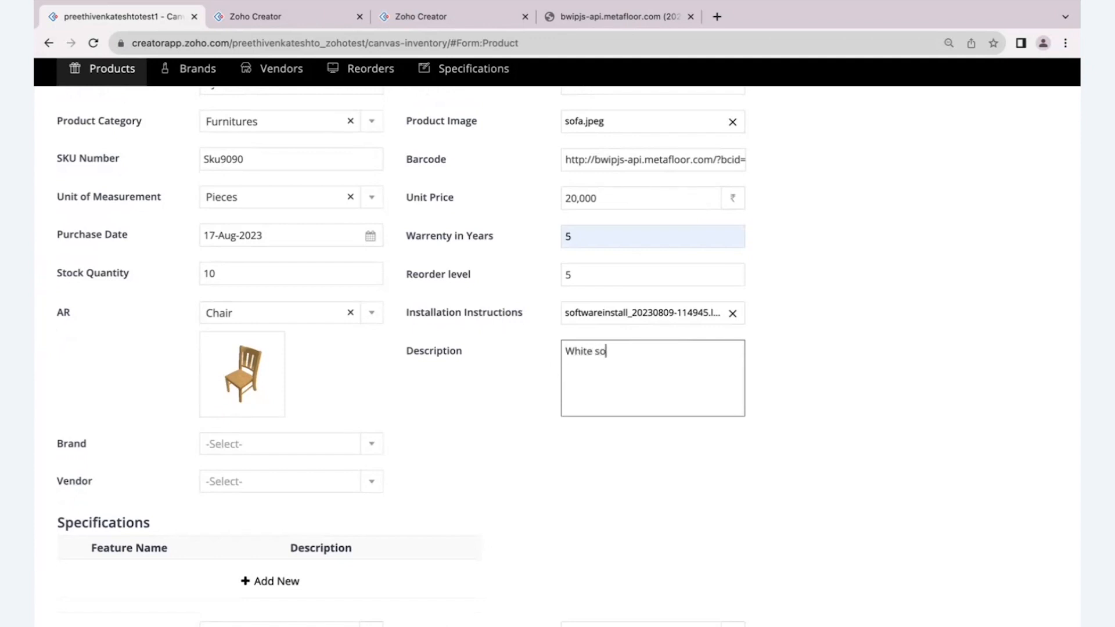
{"action": "type", "text": "fa that fits your living room"}
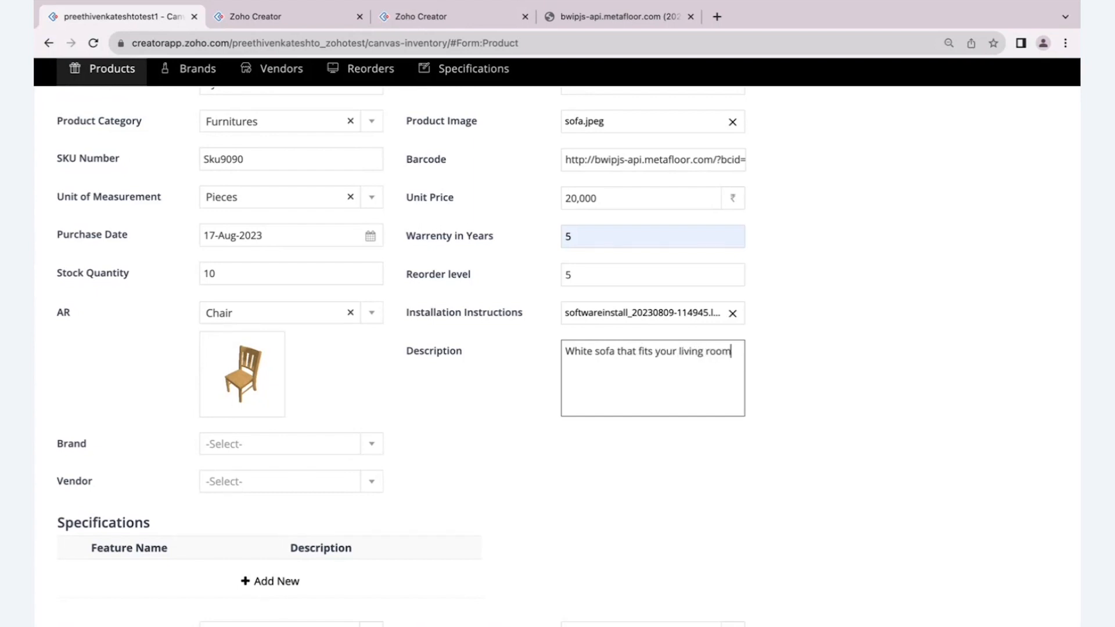
- Set the product's brand to Rockwoods and select the vendor's e-mail entry as its vendor
{"action": "scroll", "coordinate": [573, 379], "scroll_direction": "down", "scroll_amount": 1}
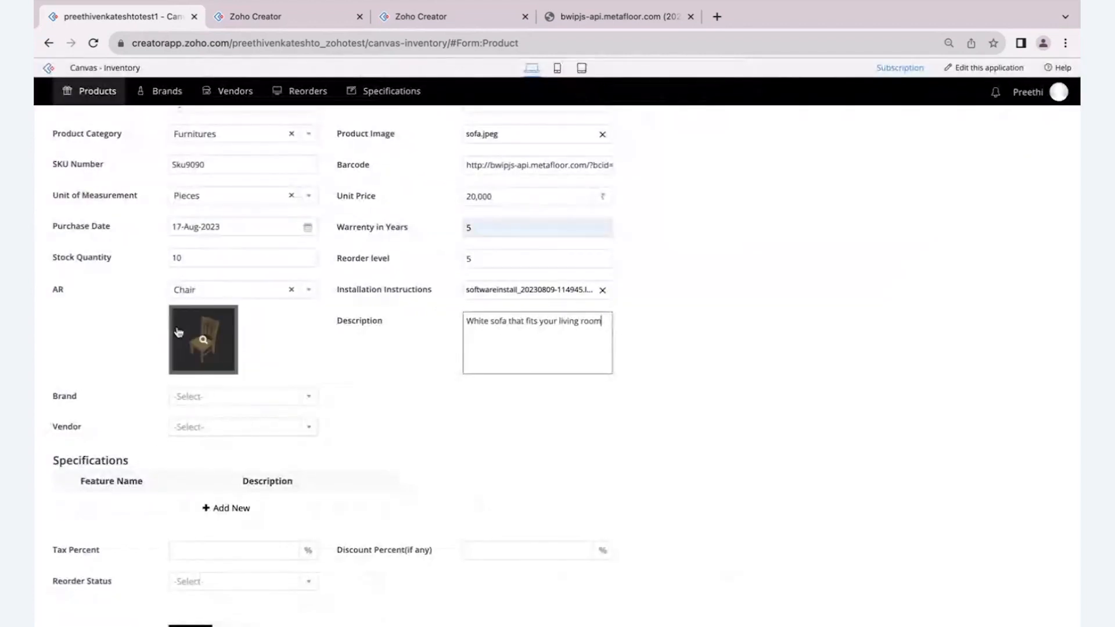
{"action": "mouse_move", "coordinate": [223, 104]}
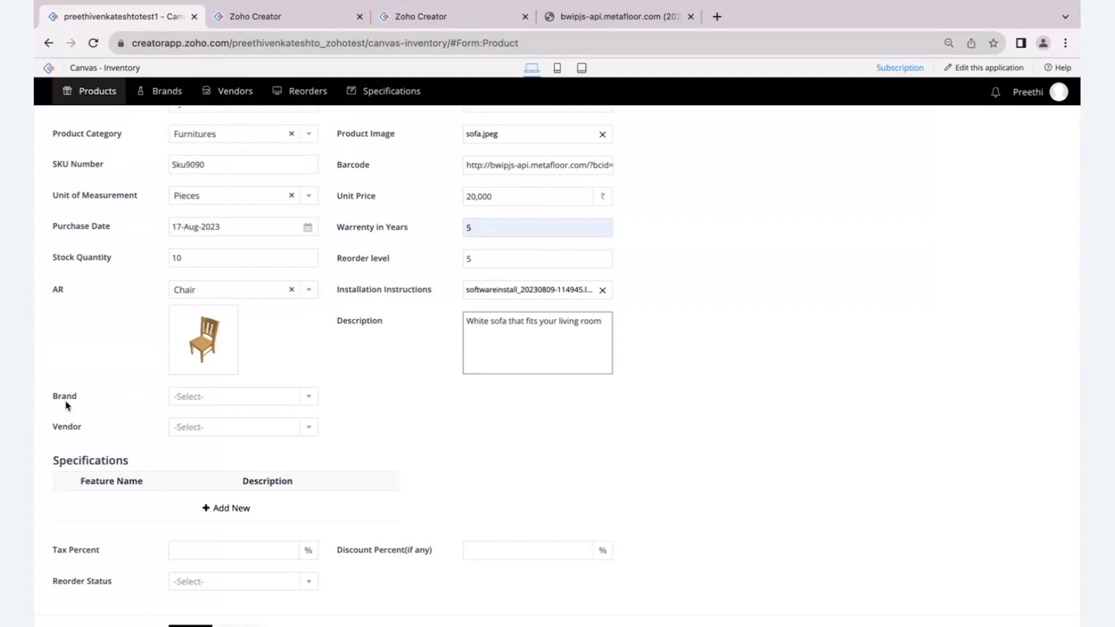
{"action": "left_click", "coordinate": [222, 402]}
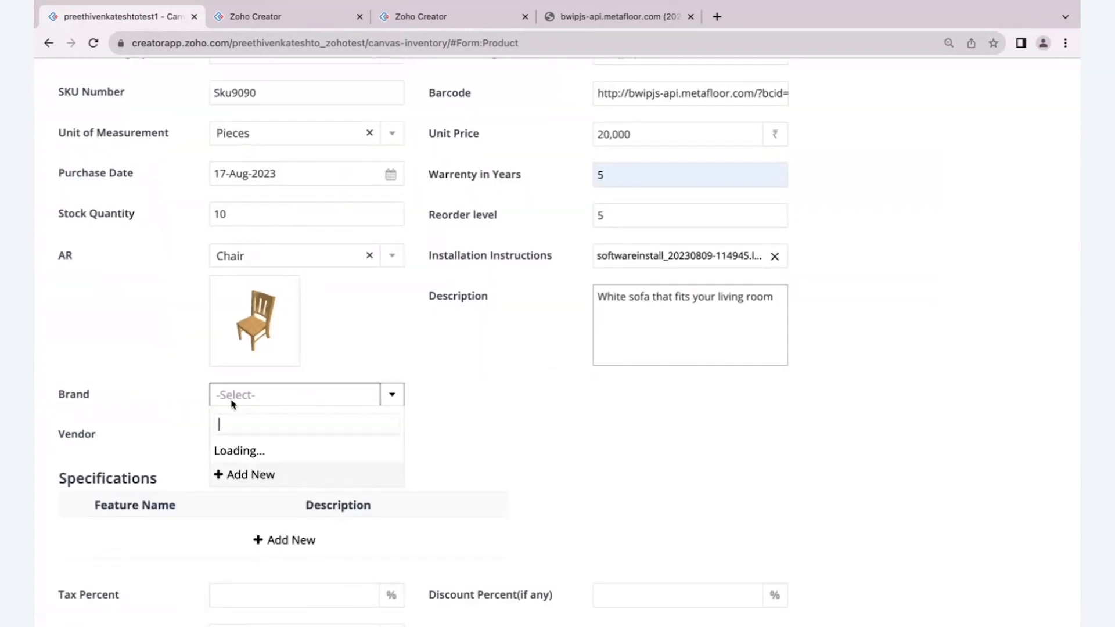
{"action": "left_click", "coordinate": [232, 424]}
{"action": "left_click", "coordinate": [231, 433]}
{"action": "left_click", "coordinate": [233, 463]}
- Add a specification row with the feature name Colour and the description White
{"action": "scroll", "coordinate": [235, 470], "scroll_direction": "down", "scroll_amount": 3}
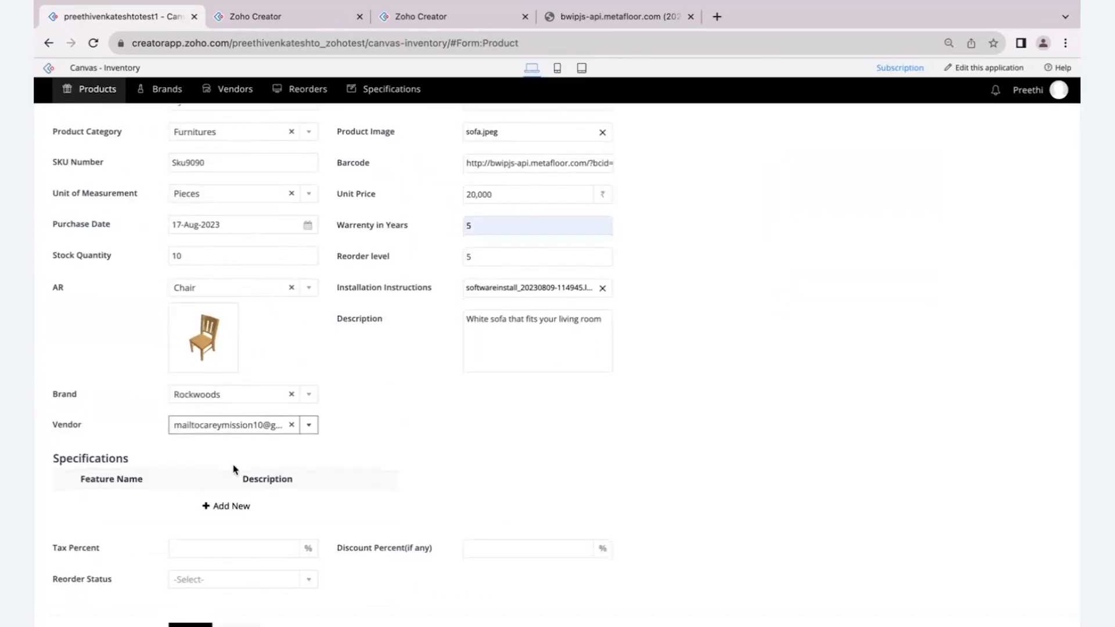
{"action": "left_click", "coordinate": [216, 509]}
{"action": "type", "text": "Colour"}
{"action": "key", "text": "Tab"}
{"action": "type", "text": "White"}
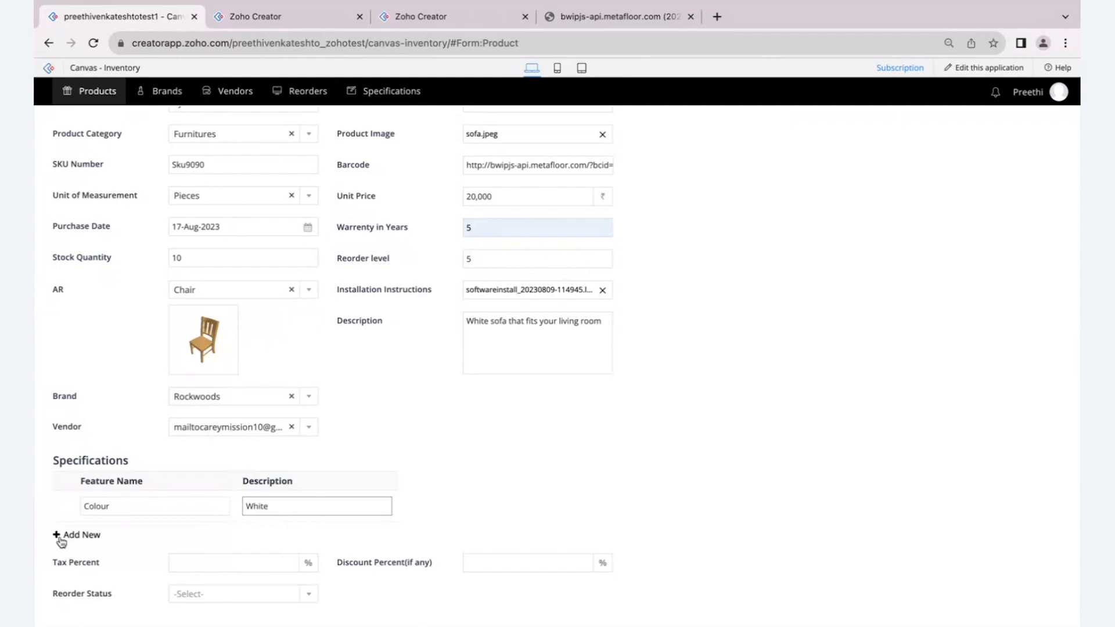
- Add a second specification row with the feature name Size and the description 24"
{"action": "left_click", "coordinate": [61, 535]}
{"action": "left_click", "coordinate": [98, 535]}
{"action": "type", "text": "Size"}
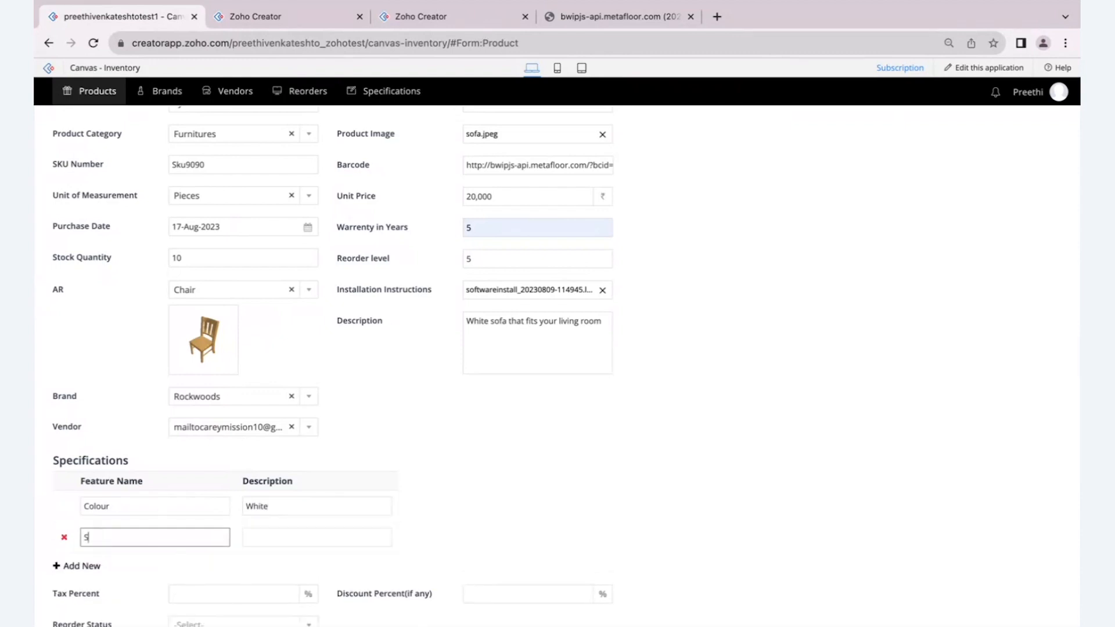
{"action": "key", "text": "Tab"}
{"action": "type", "text": "24\""}
- Set the product's tax percent to 12 and its discount percent to 10
{"action": "scroll", "coordinate": [35, 598], "scroll_direction": "down", "scroll_amount": 2}
{"action": "left_click", "coordinate": [208, 553]}
{"action": "left_click", "coordinate": [238, 579]}
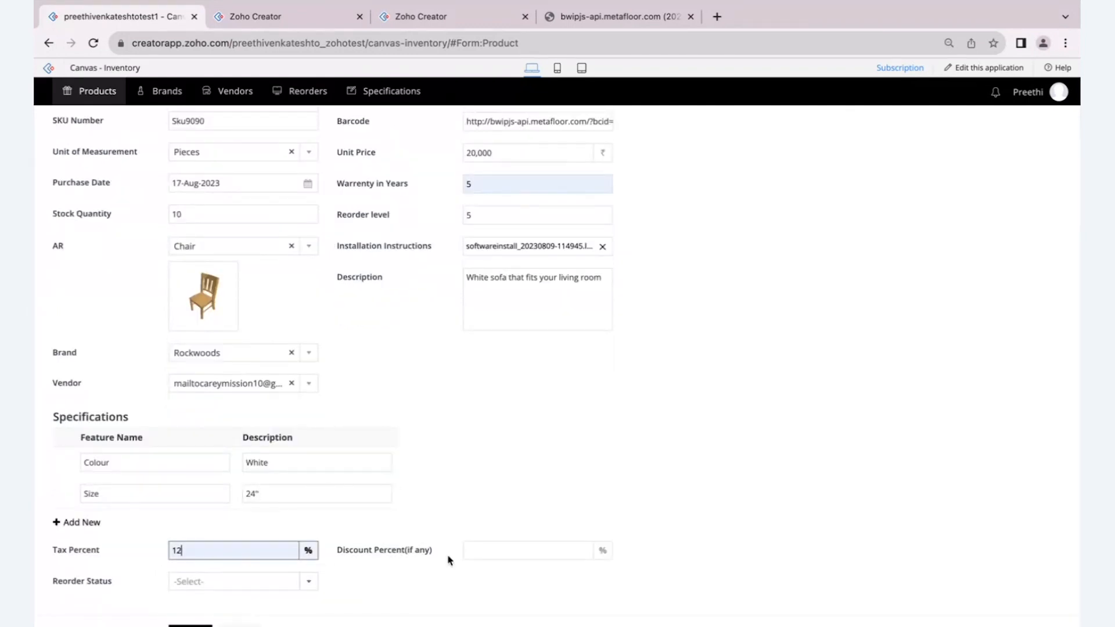
{"action": "left_click", "coordinate": [472, 552]}
{"action": "type", "text": "10"}
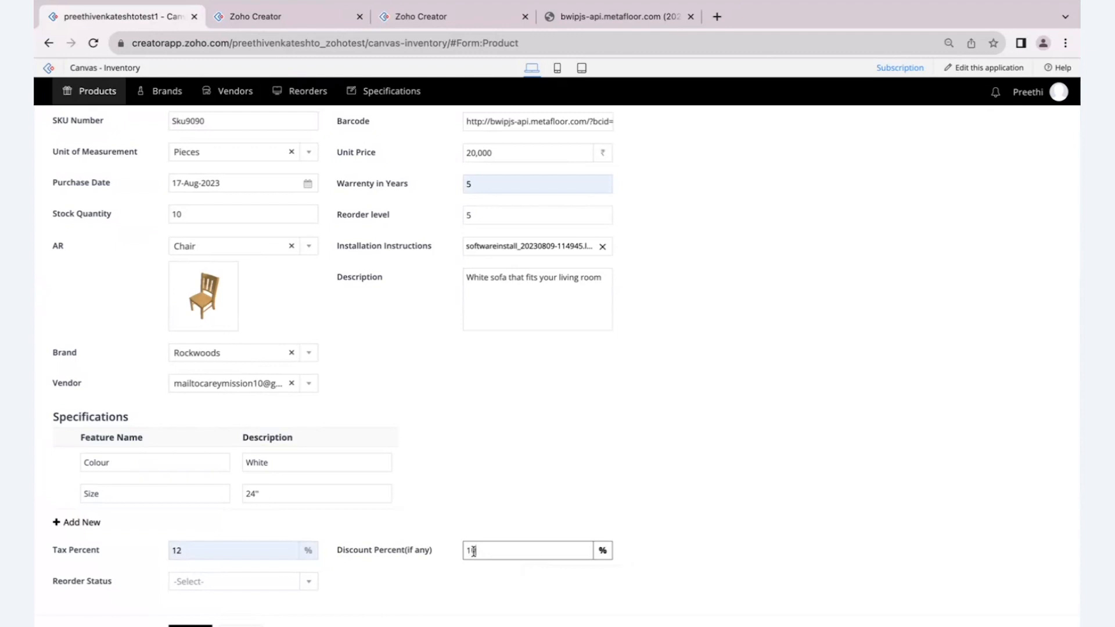
{"action": "left_click", "coordinate": [473, 442]}
{"action": "left_click", "coordinate": [307, 582]}
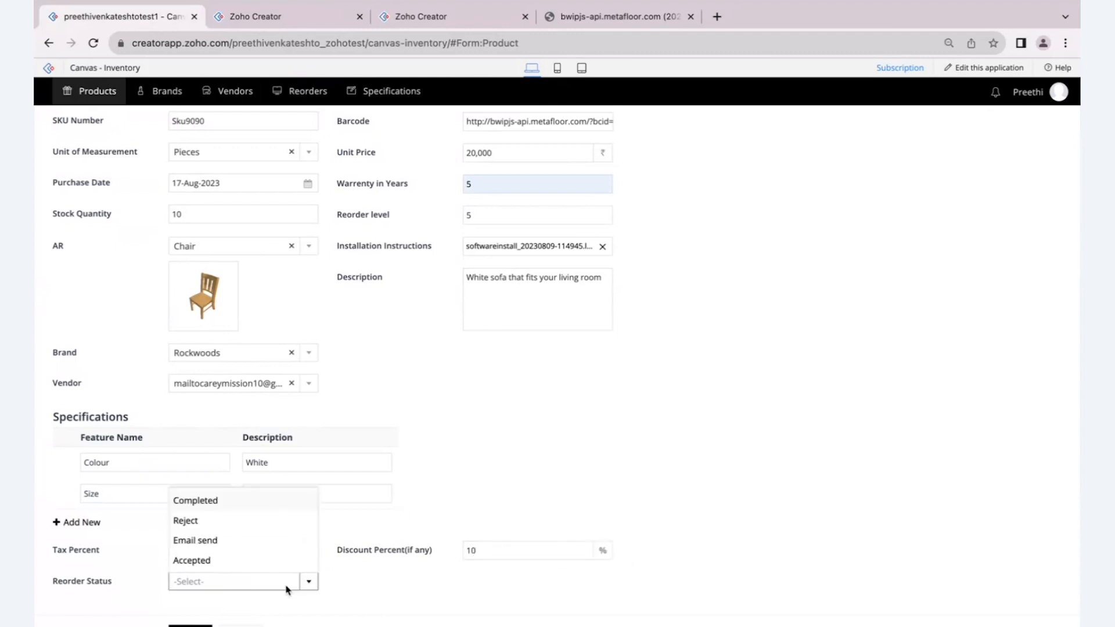
{"action": "left_click", "coordinate": [256, 540]}
{"action": "scroll", "coordinate": [503, 375], "scroll_direction": "up", "scroll_amount": 3}
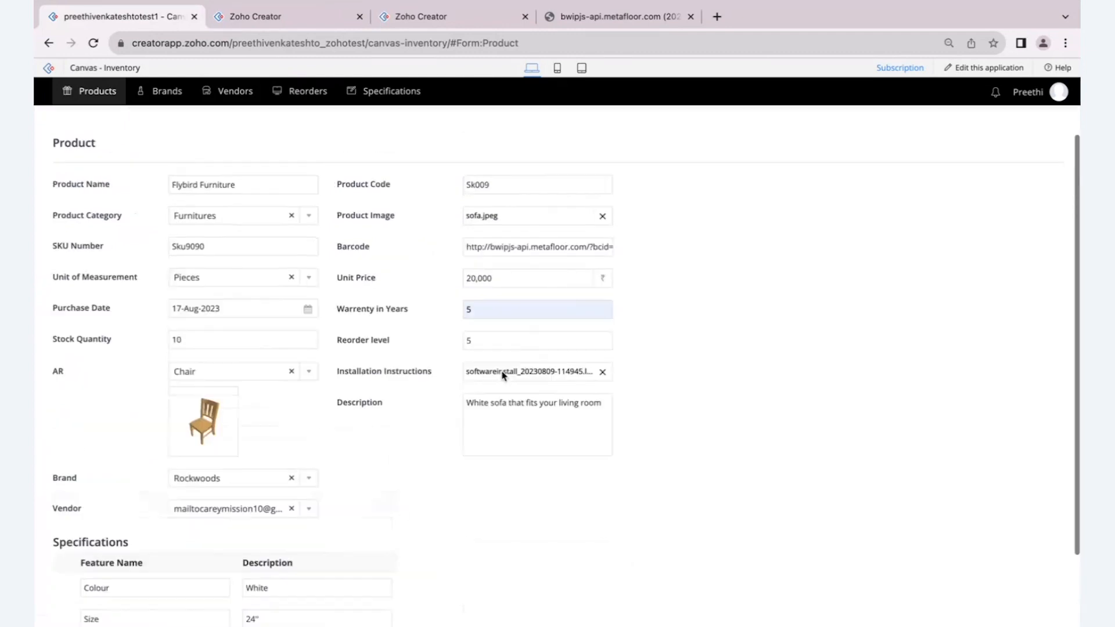
{"action": "scroll", "coordinate": [237, 347], "scroll_direction": "down", "scroll_amount": 3}
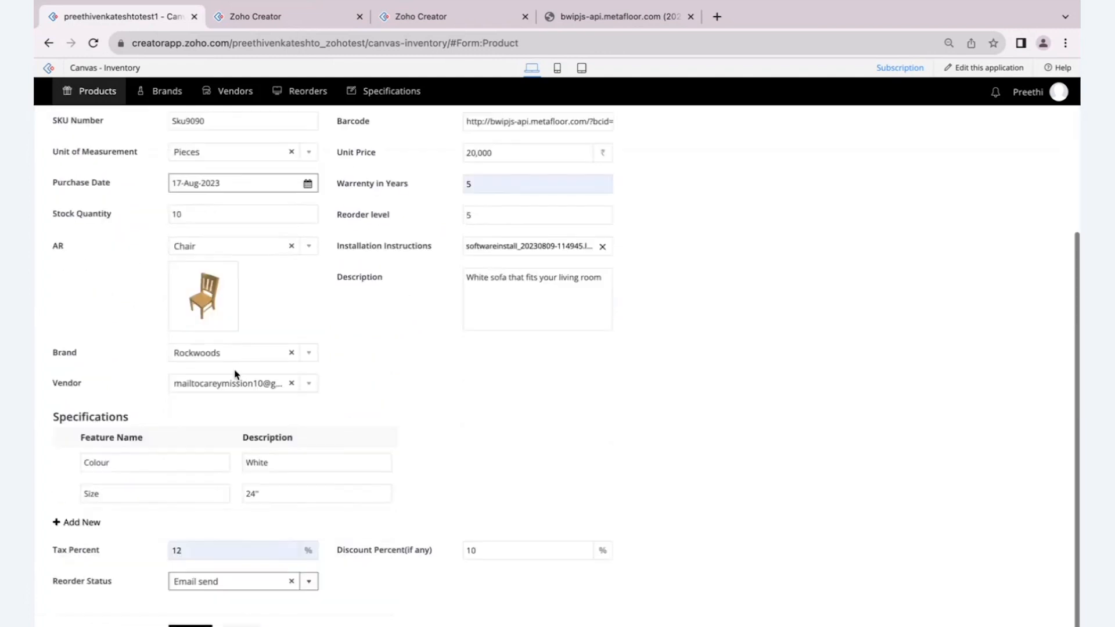
{"action": "left_click", "coordinate": [292, 582]}
- Submit the filled-in product form with the reorder status left empty
{"action": "left_click", "coordinate": [191, 625]}
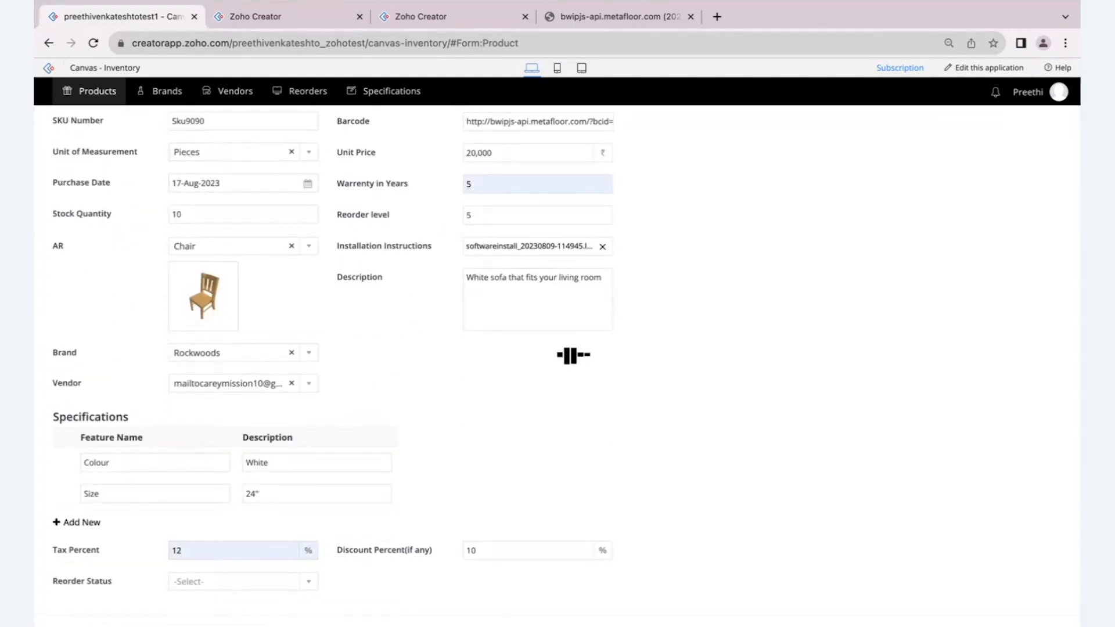
- Open the All Products report and view the details of the Flybird Furniture record
{"action": "mouse_move", "coordinate": [84, 112]}
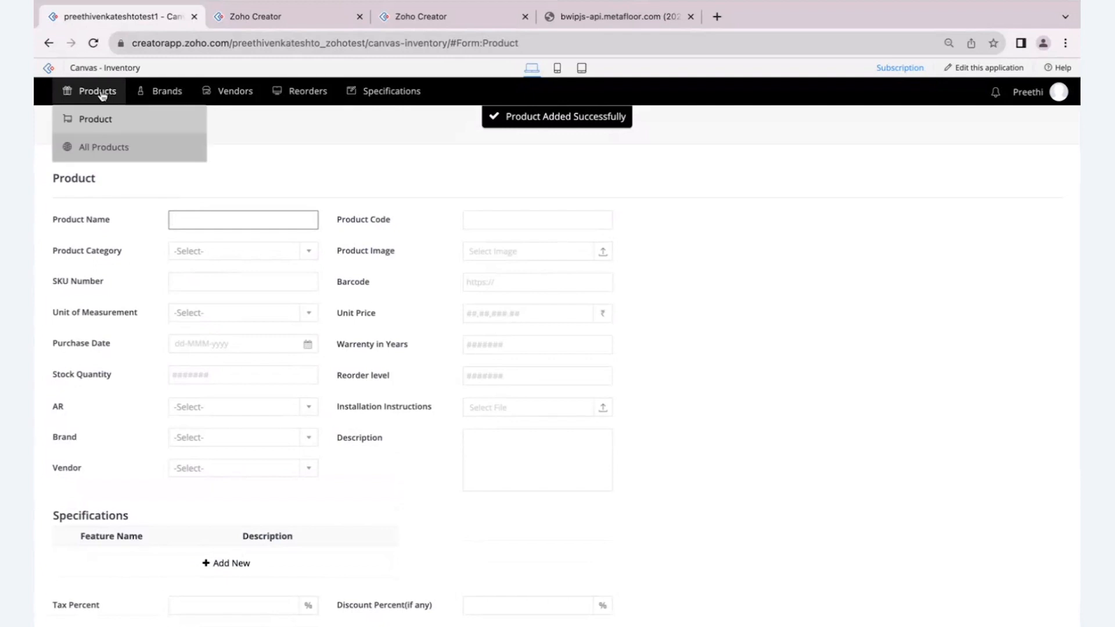
{"action": "left_click", "coordinate": [96, 148]}
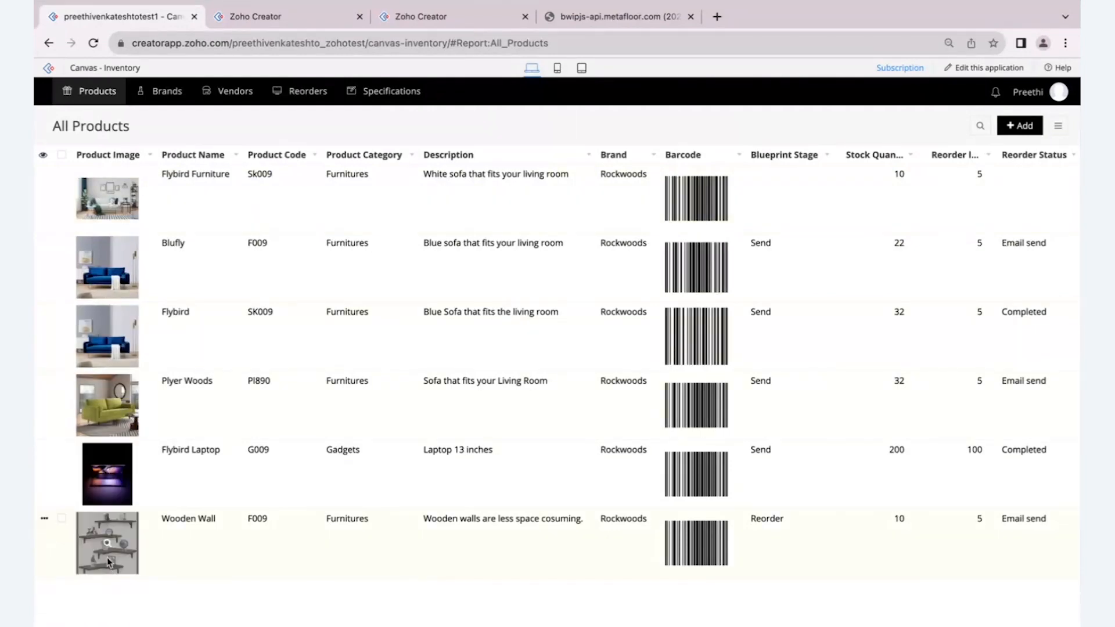
{"action": "left_click", "coordinate": [249, 214]}
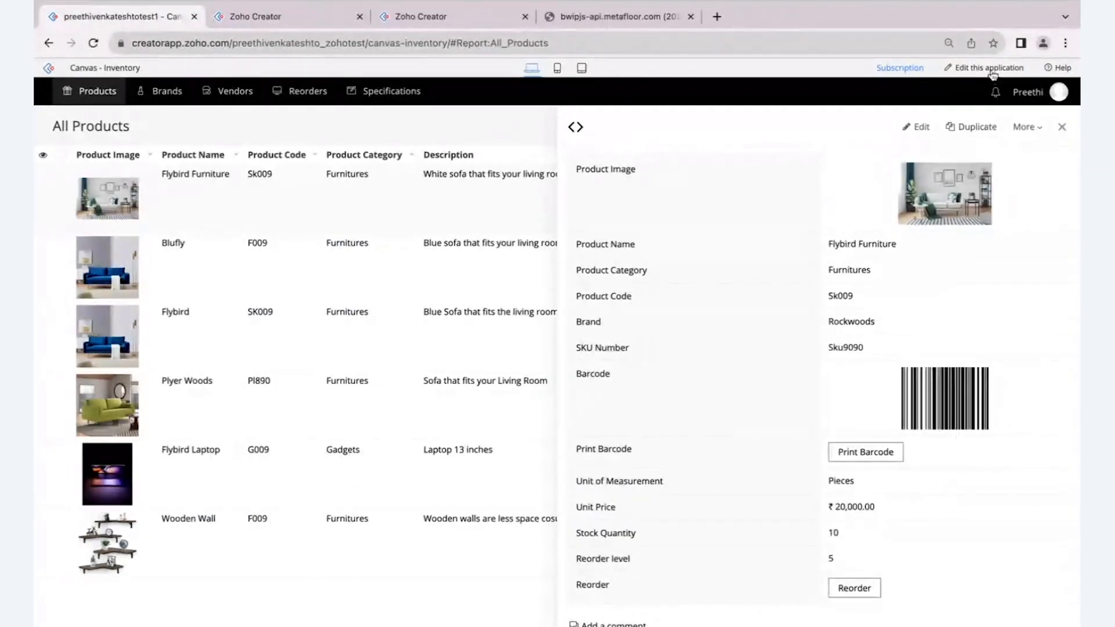
- Open the application for editing and switch to the All Products report's design editor
{"action": "left_click", "coordinate": [991, 69]}
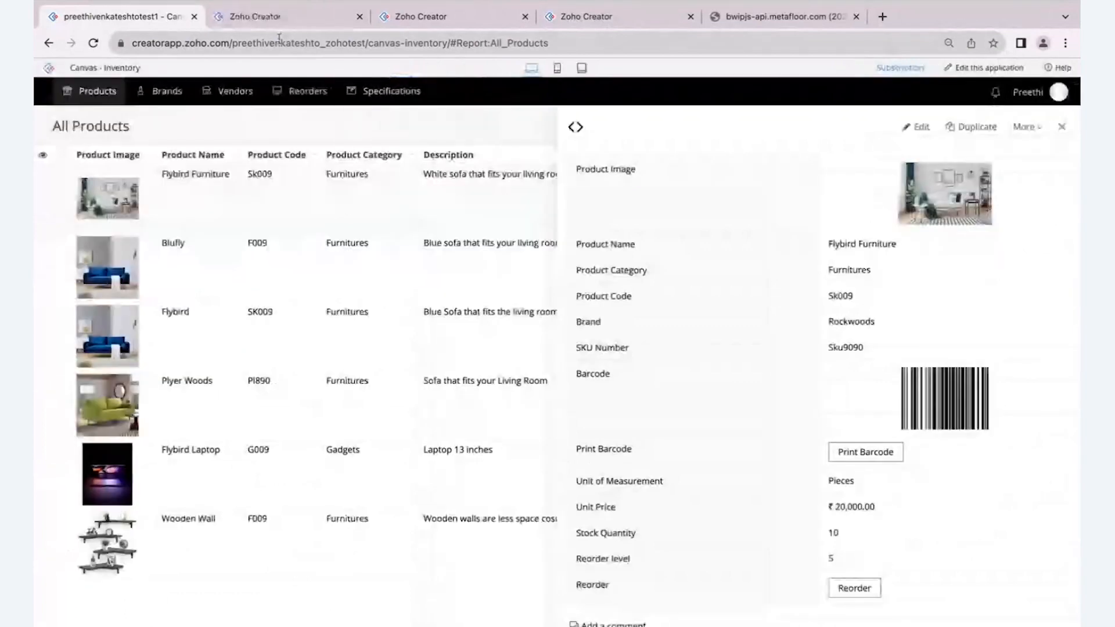
{"action": "left_click", "coordinate": [259, 20]}
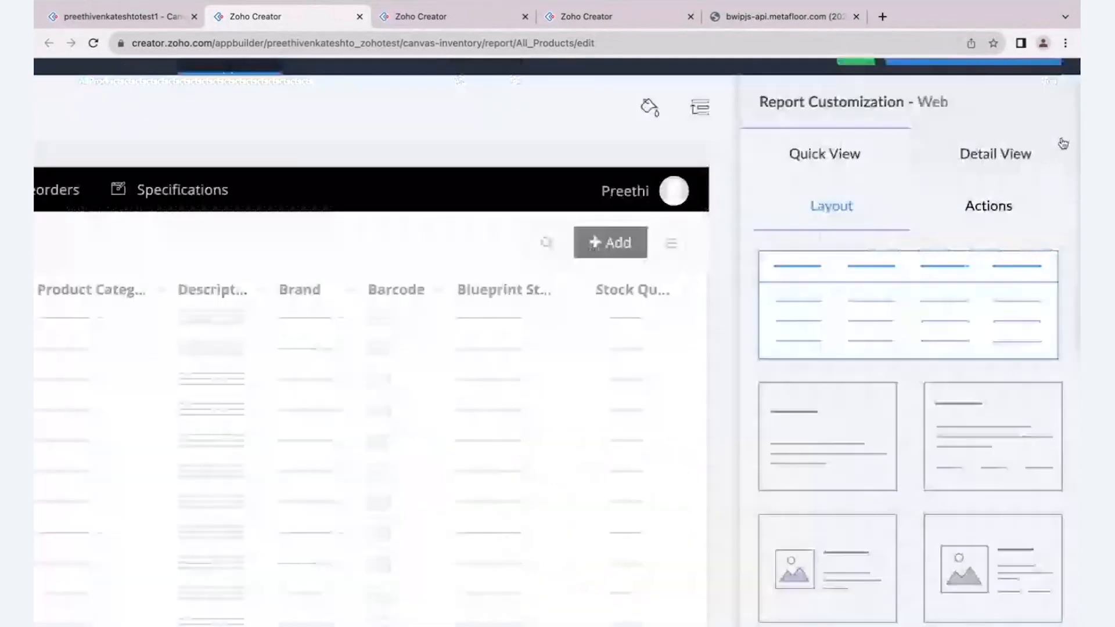
{"action": "scroll", "coordinate": [1063, 144], "scroll_direction": "up", "scroll_amount": 1}
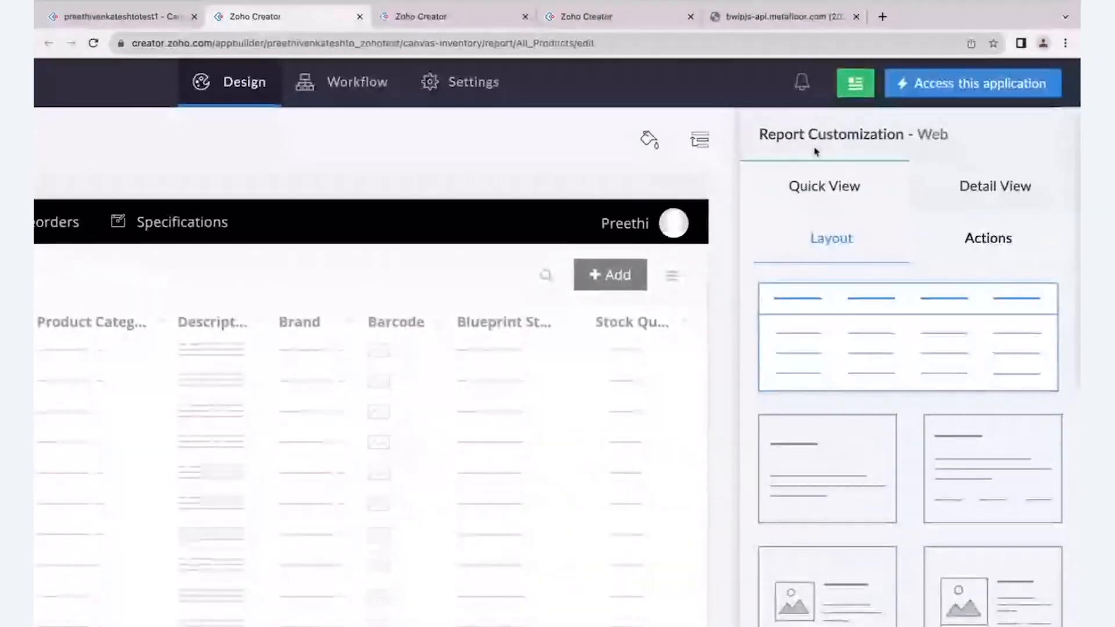
- Examine the layout choices offered for the report's quick view
{"action": "left_click", "coordinate": [1009, 186]}
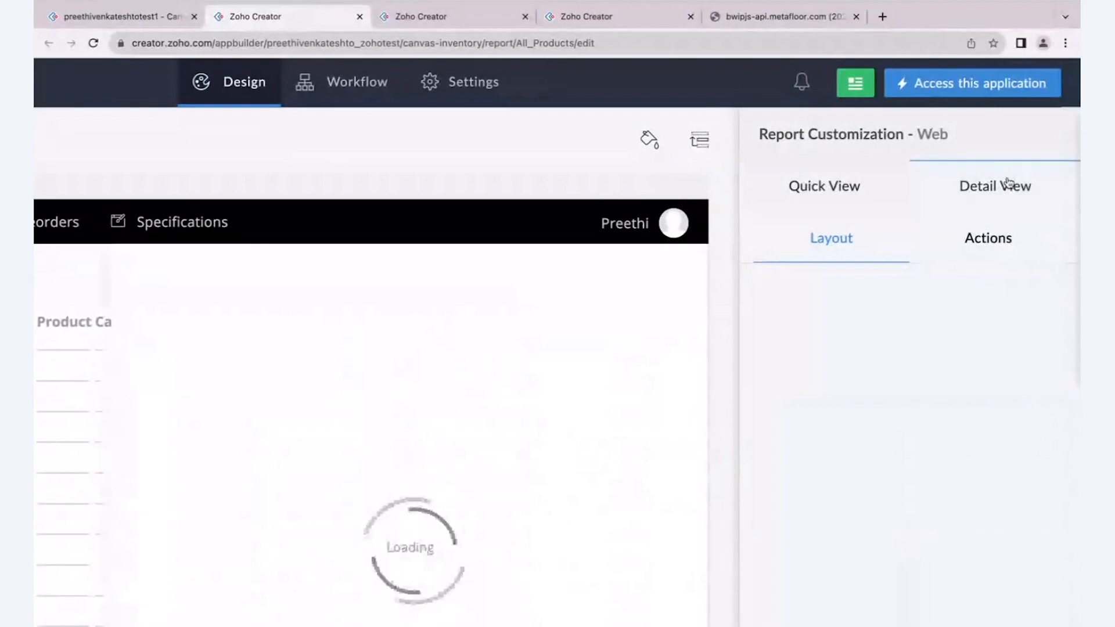
{"action": "left_click", "coordinate": [869, 190]}
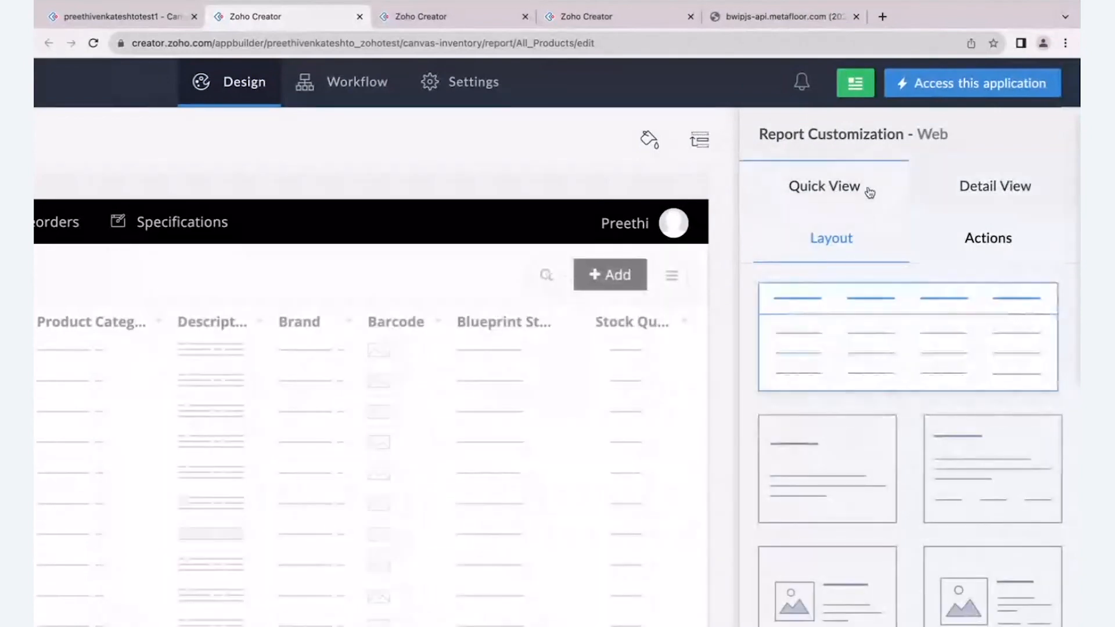
{"action": "scroll", "coordinate": [854, 249], "scroll_direction": "down", "scroll_amount": 3}
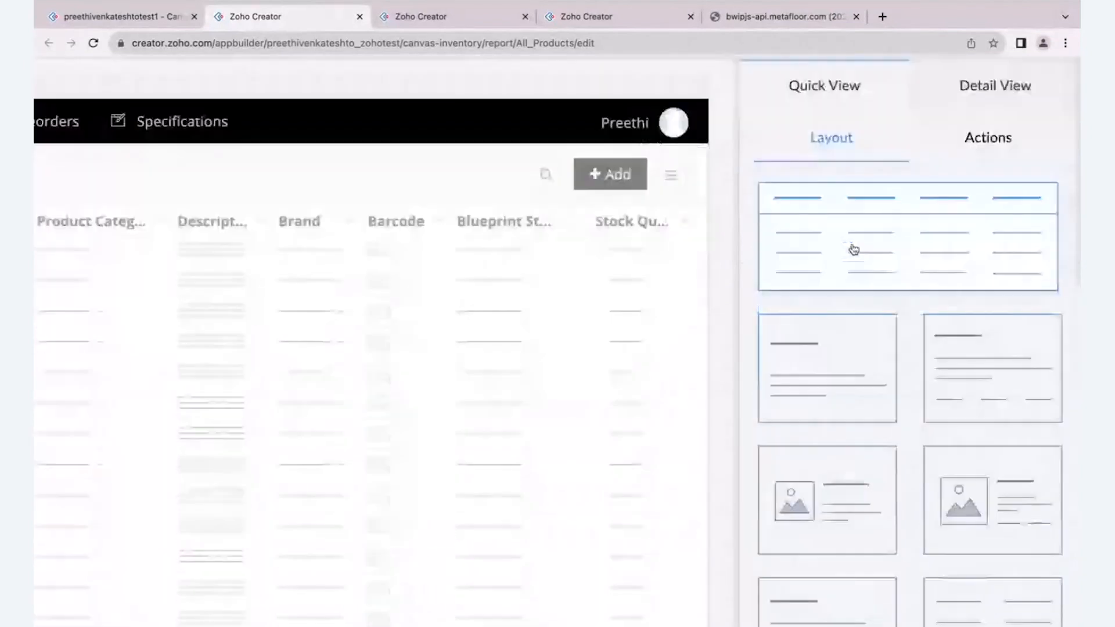
{"action": "scroll", "coordinate": [854, 249], "scroll_direction": "down", "scroll_amount": 3}
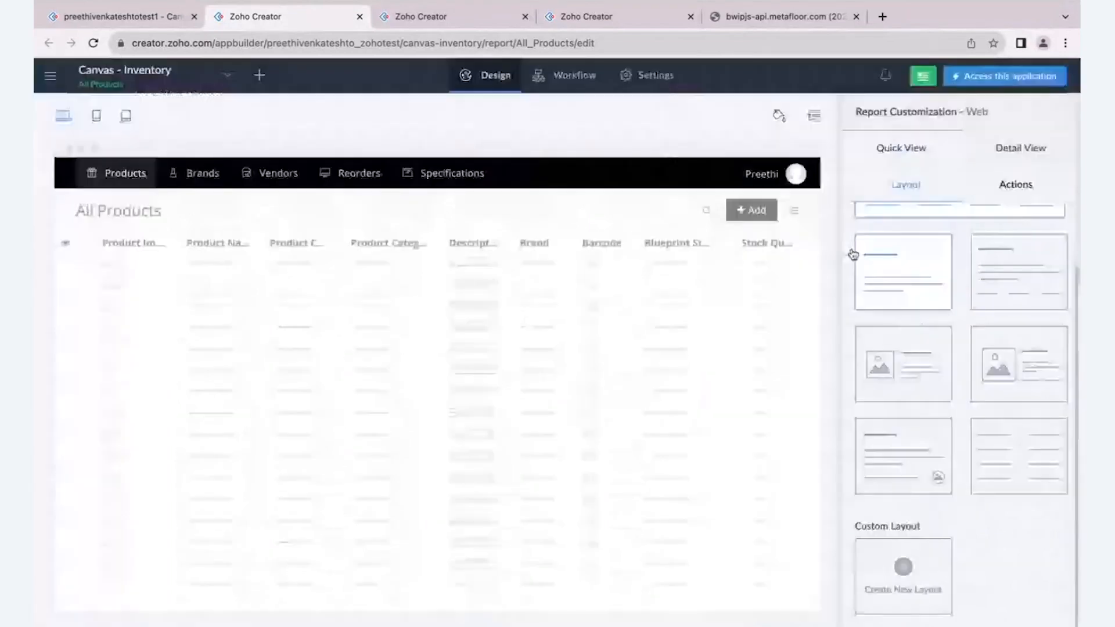
{"action": "scroll", "coordinate": [904, 465], "scroll_direction": "up", "scroll_amount": 2}
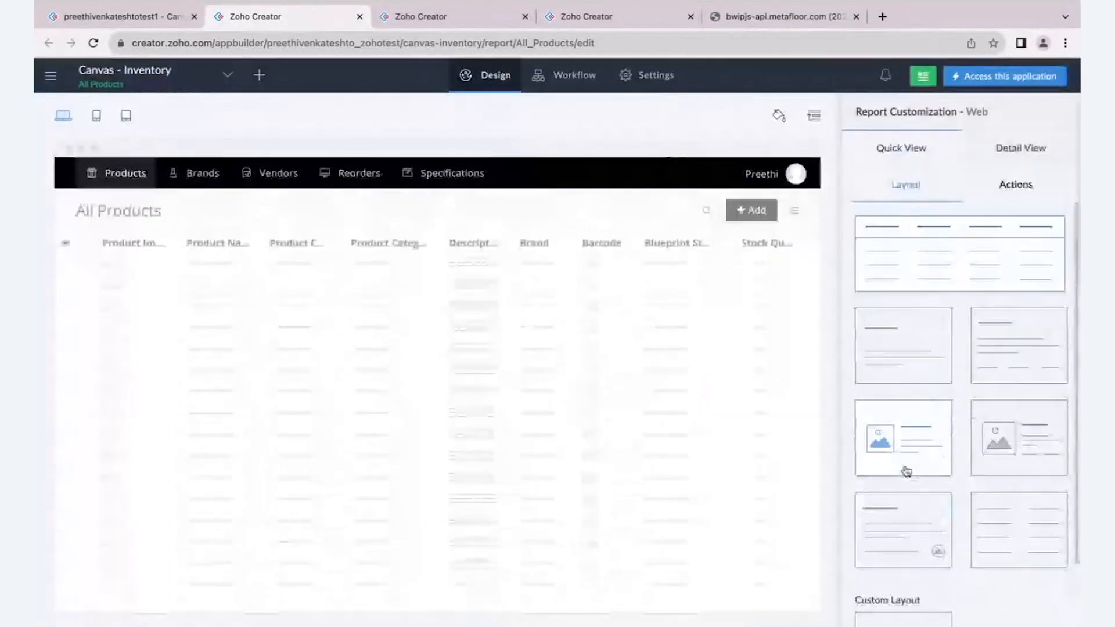
- Start creating a new custom layout for the report's detail view
{"action": "left_click", "coordinate": [1013, 163]}
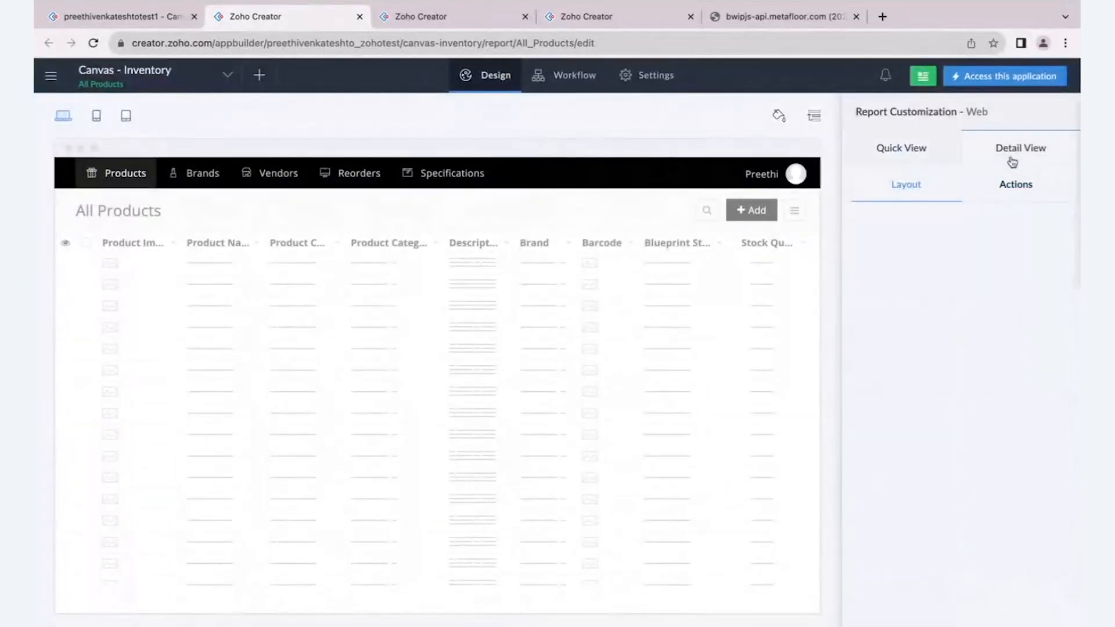
{"action": "scroll", "coordinate": [967, 264], "scroll_direction": "down", "scroll_amount": 1}
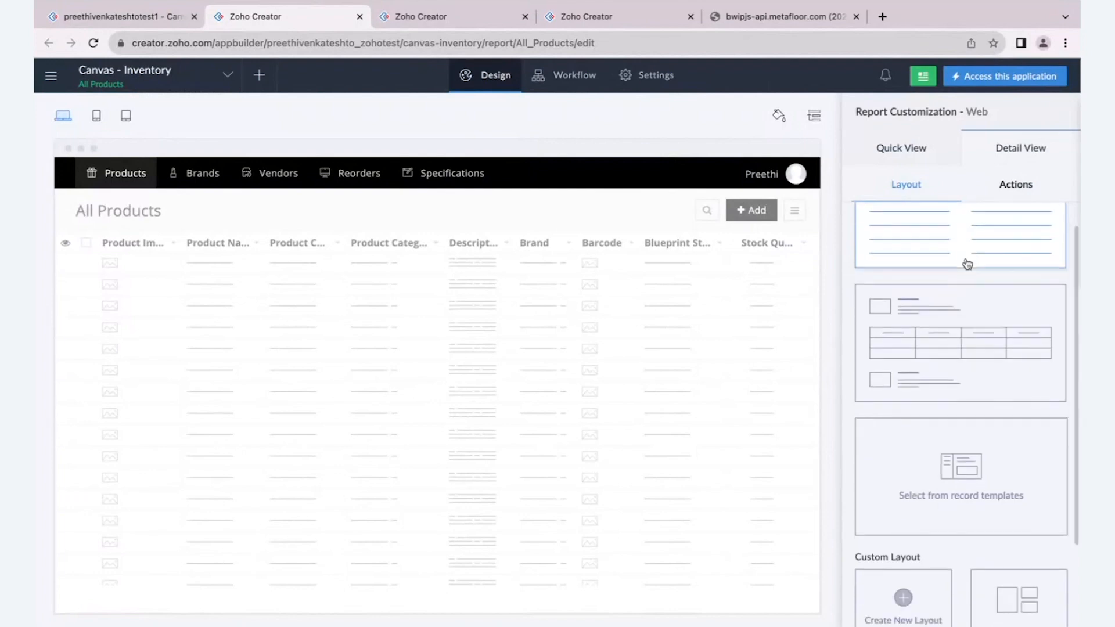
{"action": "scroll", "coordinate": [967, 264], "scroll_direction": "up", "scroll_amount": 1}
{"action": "scroll", "coordinate": [941, 260], "scroll_direction": "down", "scroll_amount": 1}
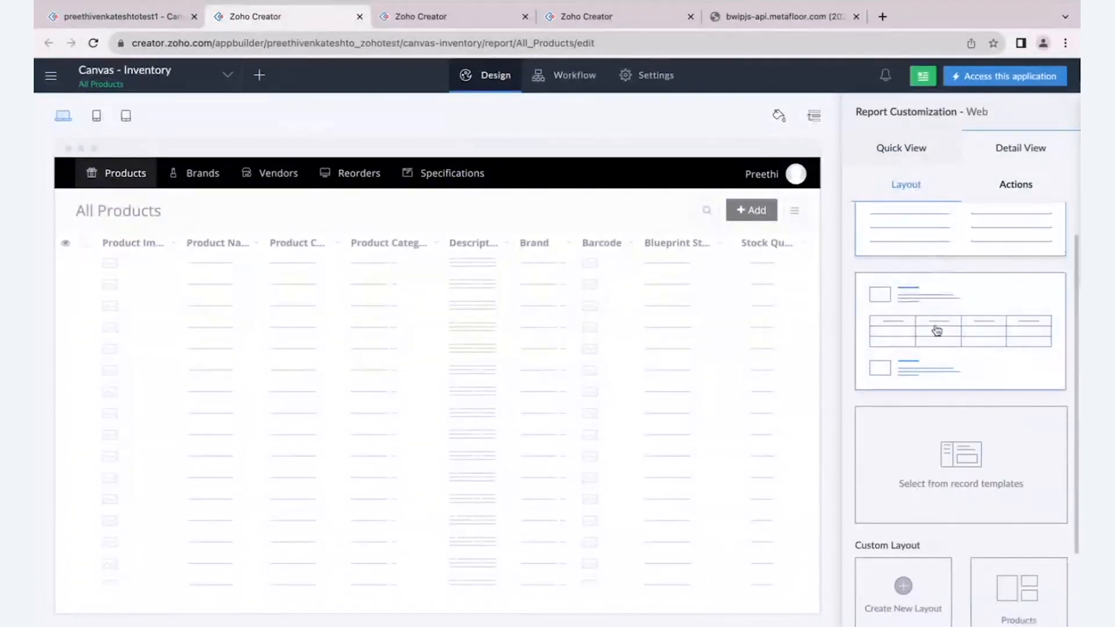
{"action": "scroll", "coordinate": [930, 326], "scroll_direction": "down", "scroll_amount": 3}
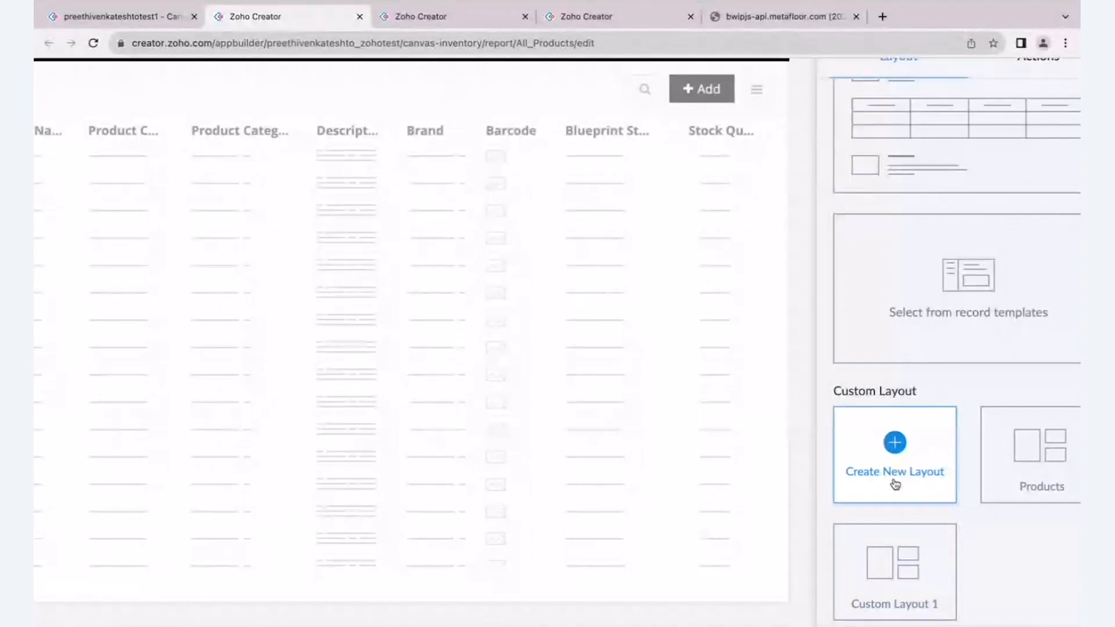
{"action": "left_click", "coordinate": [895, 482]}
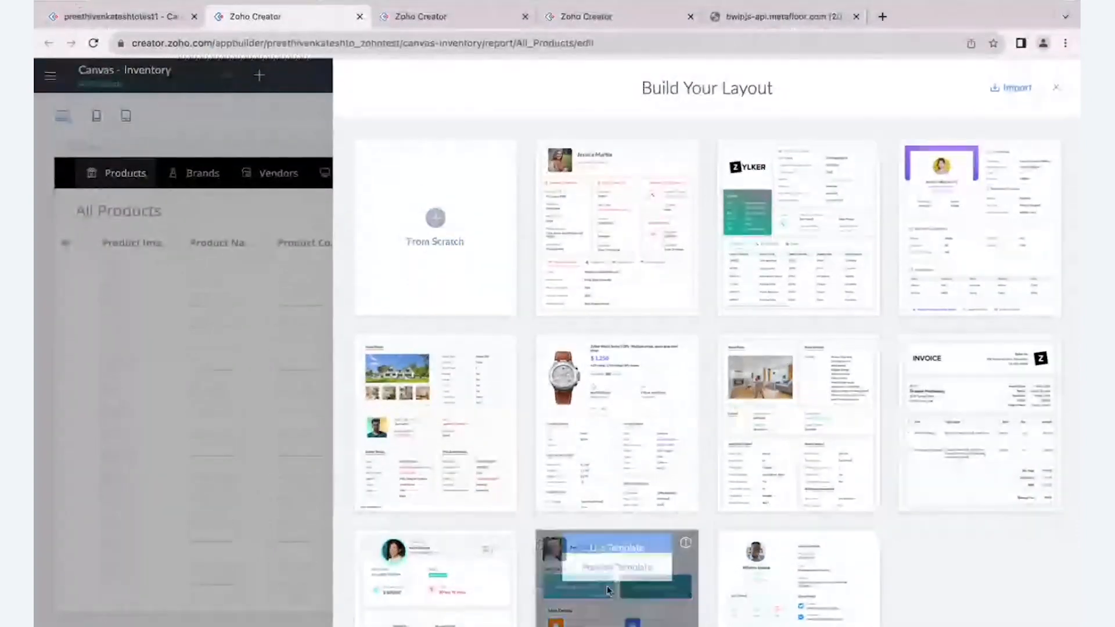
- Look through the ready-made layout templates and the file picker for importing a layout, without importing anything
{"action": "mouse_move", "coordinate": [507, 419]}
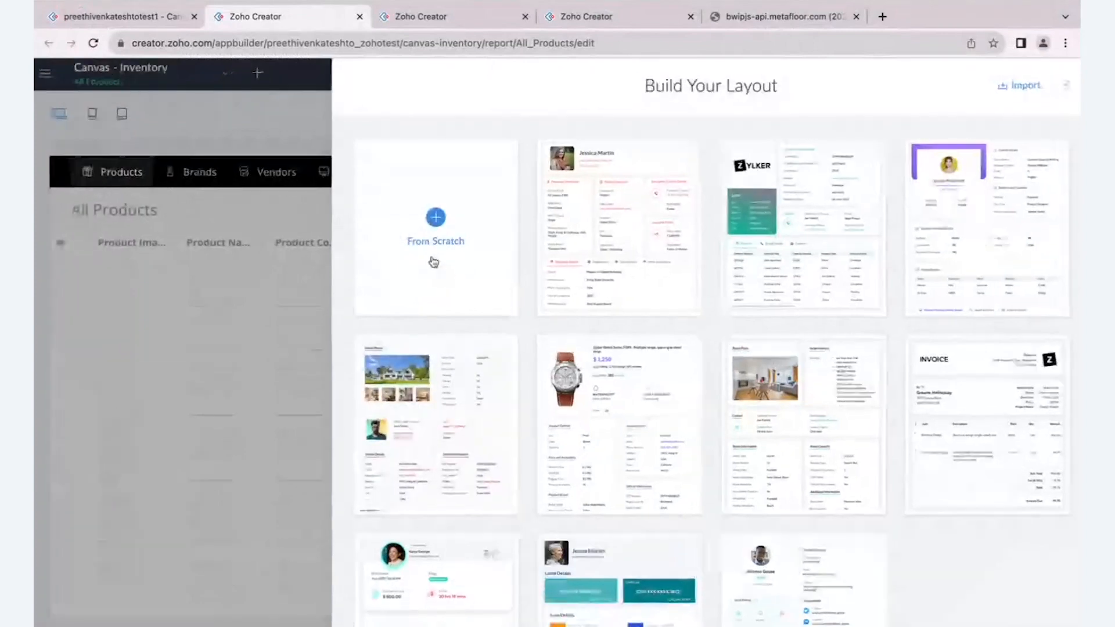
{"action": "scroll", "coordinate": [434, 262], "scroll_direction": "up", "scroll_amount": 3}
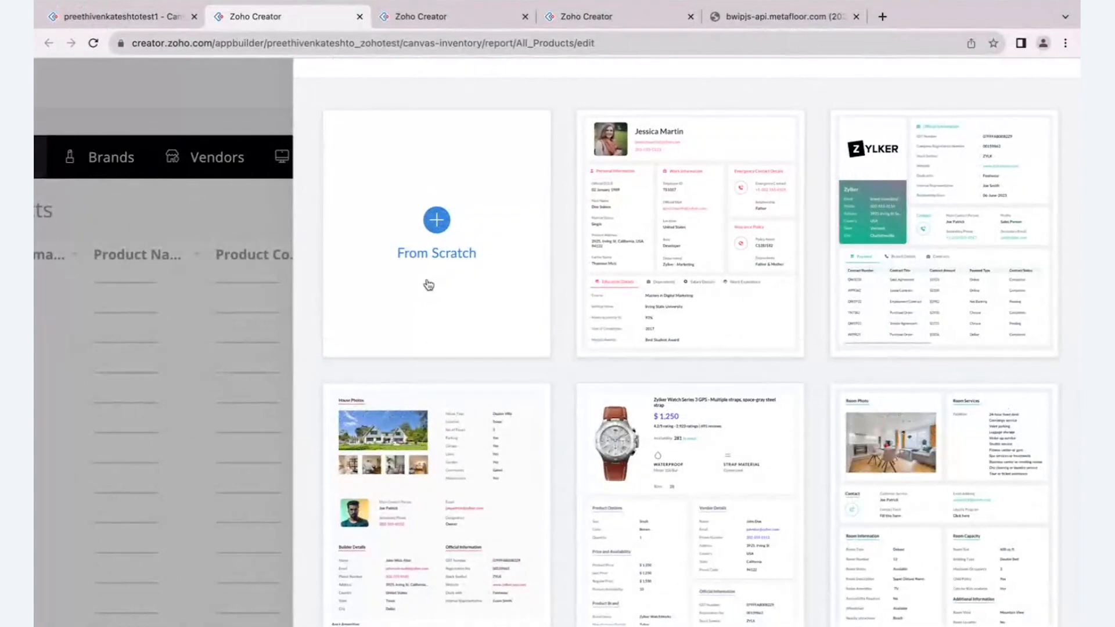
{"action": "scroll", "coordinate": [429, 284], "scroll_direction": "down", "scroll_amount": 3}
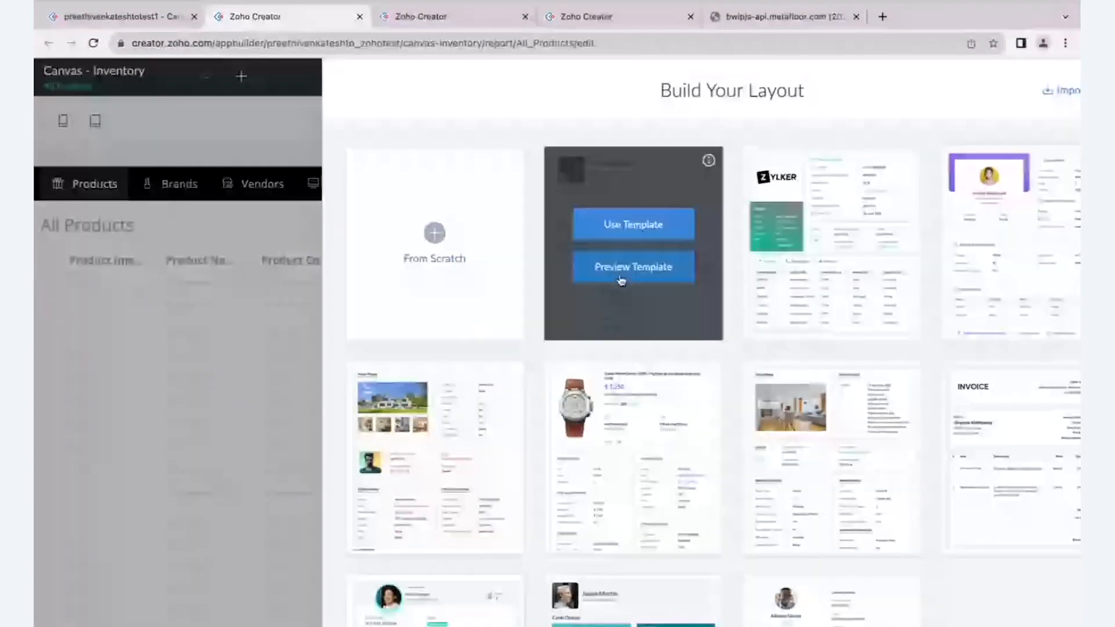
{"action": "scroll", "coordinate": [622, 281], "scroll_direction": "down", "scroll_amount": 2}
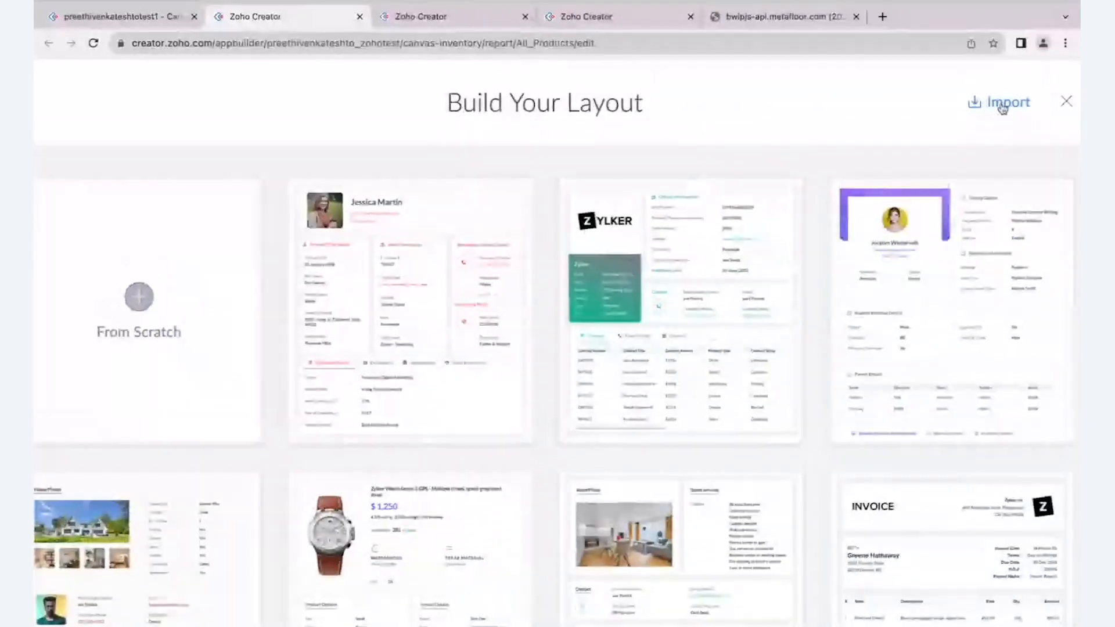
{"action": "left_click", "coordinate": [1003, 104]}
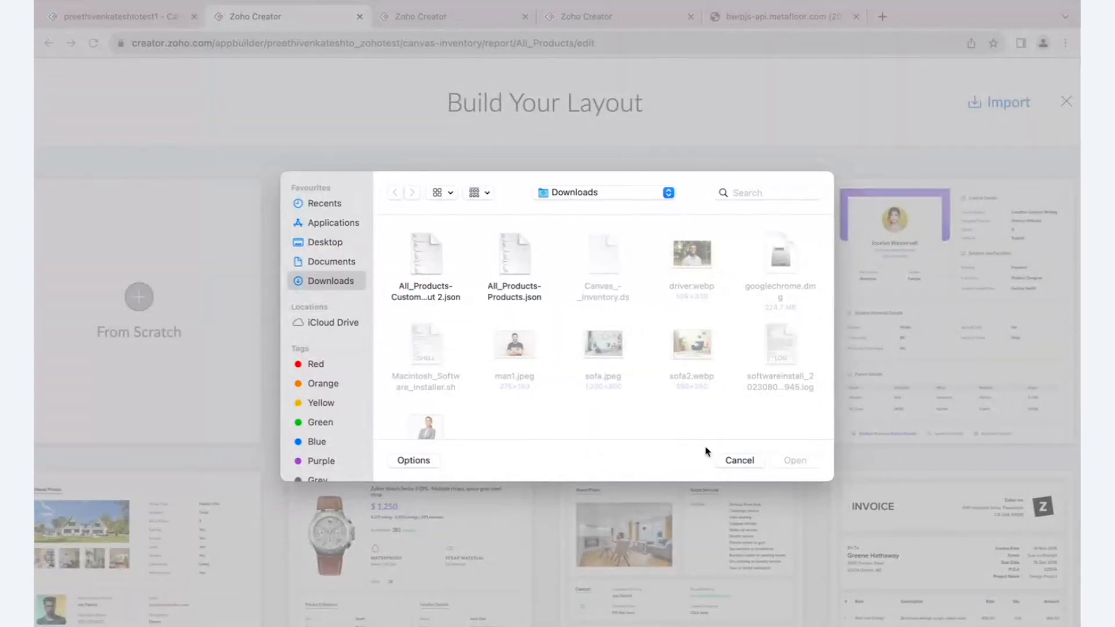
{"action": "left_click", "coordinate": [740, 460]}
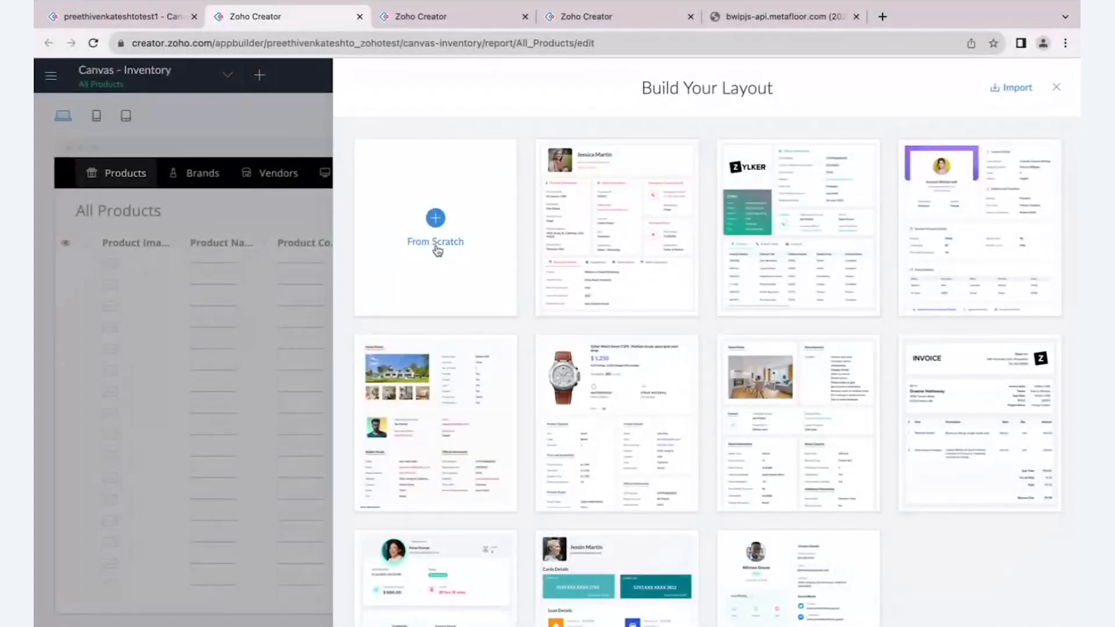
- Start the layout from scratch and place the Product Name field near the upper edge of the canvas
{"action": "left_click", "coordinate": [436, 242]}
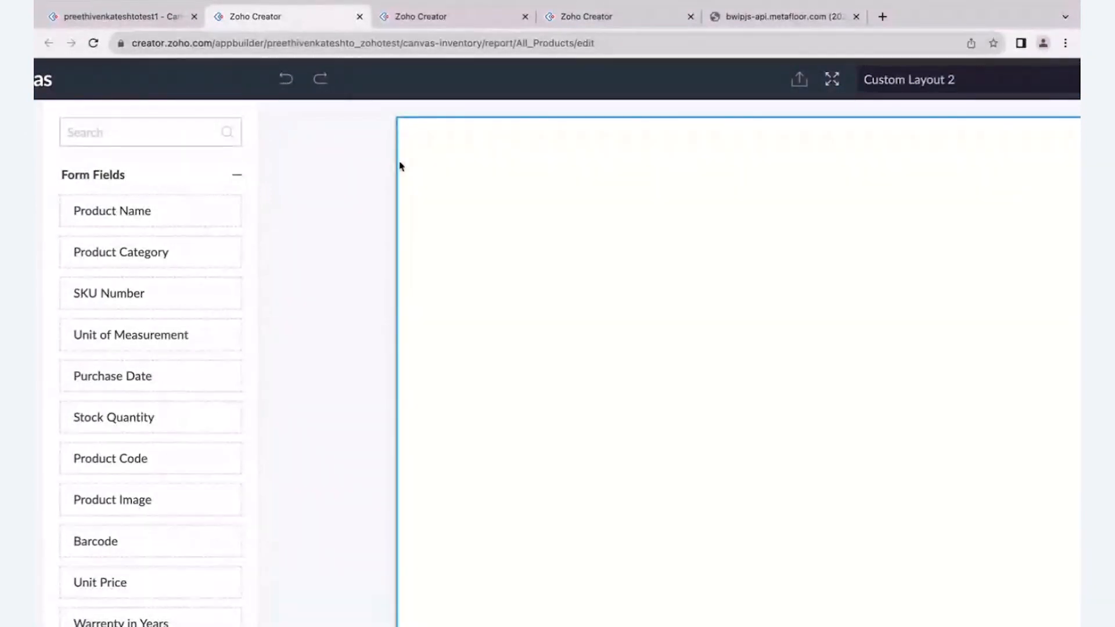
{"action": "left_click", "coordinate": [278, 78]}
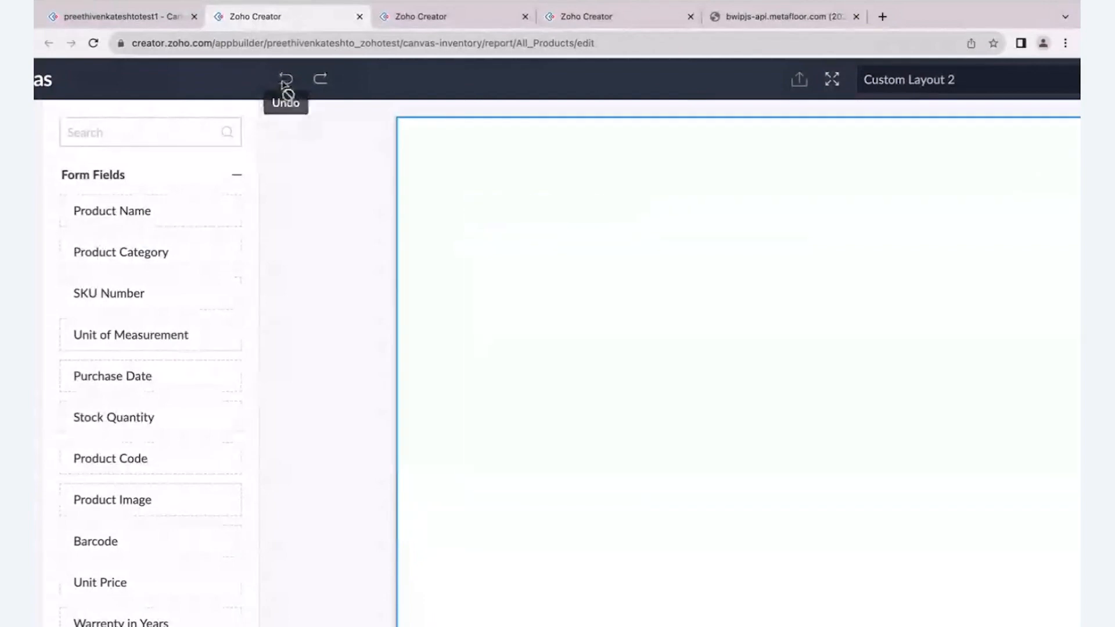
{"action": "left_click", "coordinate": [322, 81]}
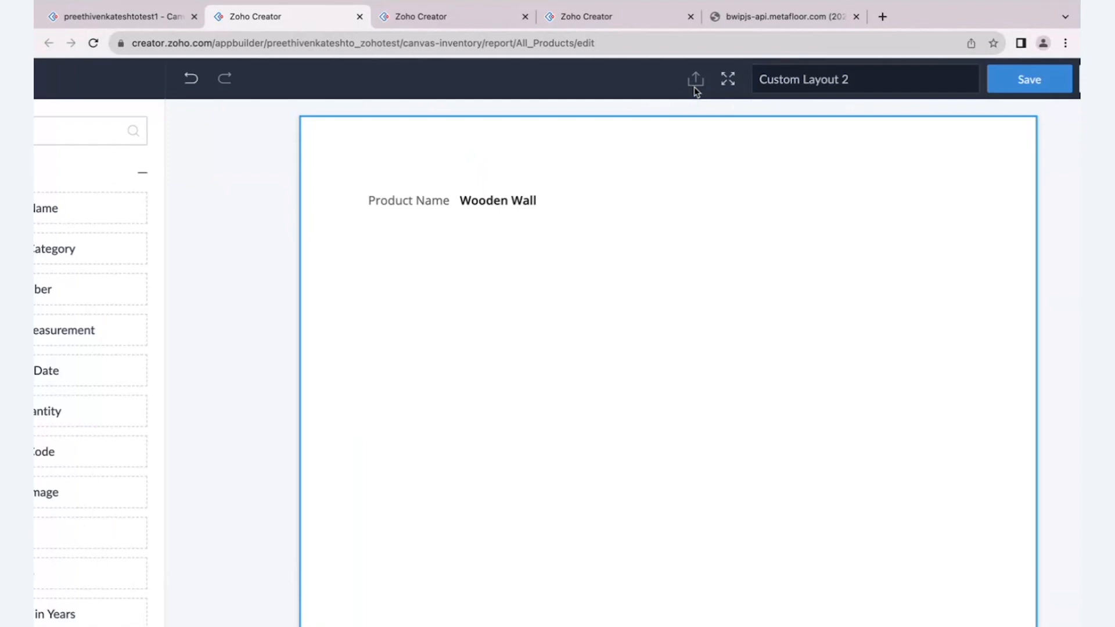
- View the layout editor in full screen and return it to normal size
{"action": "left_click", "coordinate": [727, 79]}
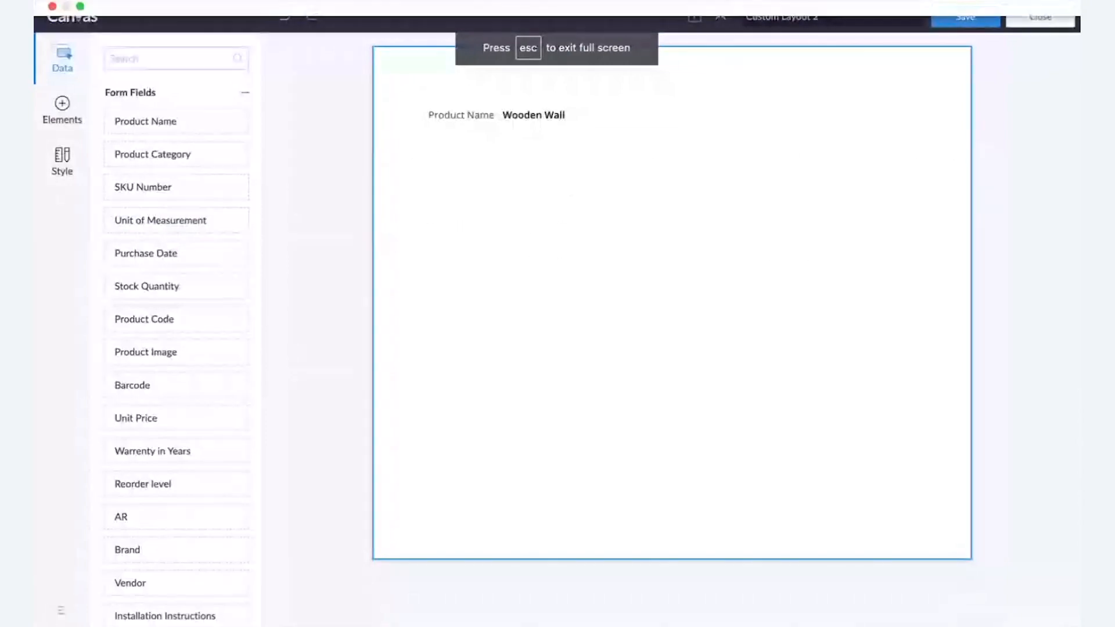
{"action": "left_click", "coordinate": [721, 21]}
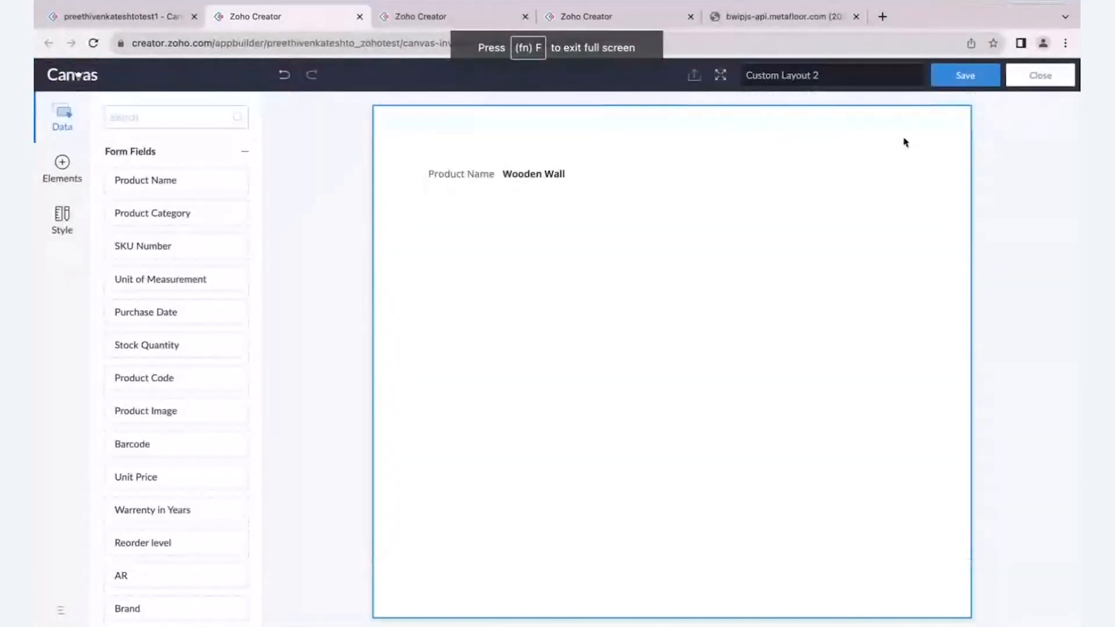
- Rename the custom layout as Product New
{"action": "scroll", "coordinate": [875, 80], "scroll_direction": "up", "scroll_amount": 5}
{"action": "left_click", "coordinate": [823, 87]}
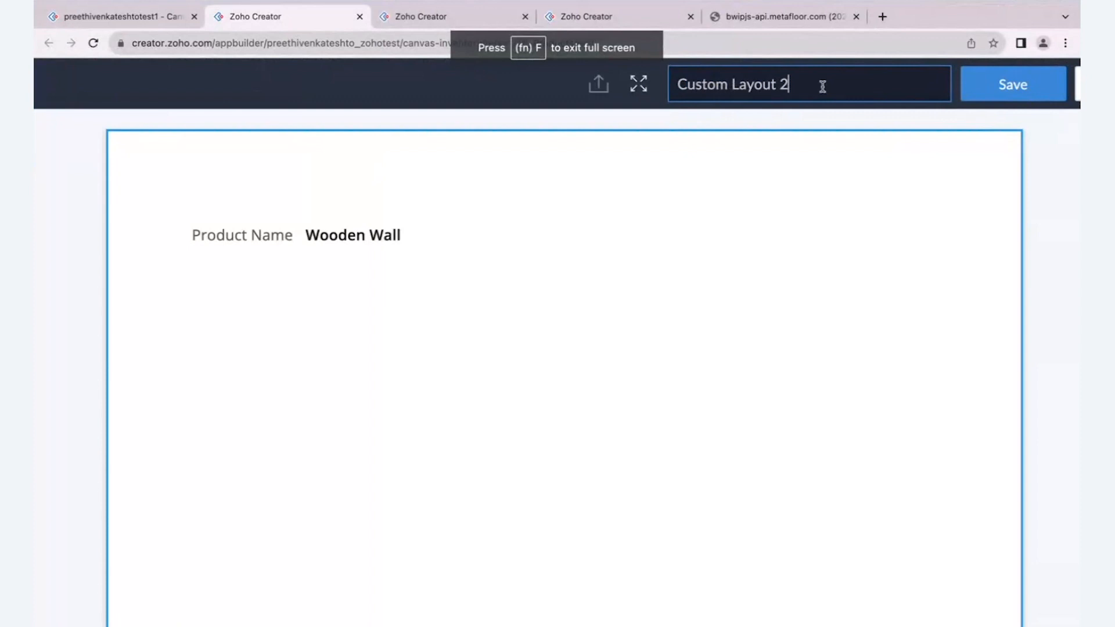
{"action": "key", "text": "BackSpace"}
{"action": "key", "text": "BackSpace"}
{"action": "key", "text": "BackSpace"}
{"action": "key", "text": "BackSpace"}
{"action": "key", "text": "BackSpace"}
{"action": "key", "text": "BackSpace"}
{"action": "key", "text": "BackSpace"}
{"action": "key", "text": "BackSpace"}
{"action": "key", "text": "BackSpace"}
{"action": "key", "text": "BackSpace"}
{"action": "key", "text": "BackSpace"}
{"action": "key", "text": "BackSpace"}
{"action": "key", "text": "BackSpace"}
{"action": "key", "text": "BackSpace"}
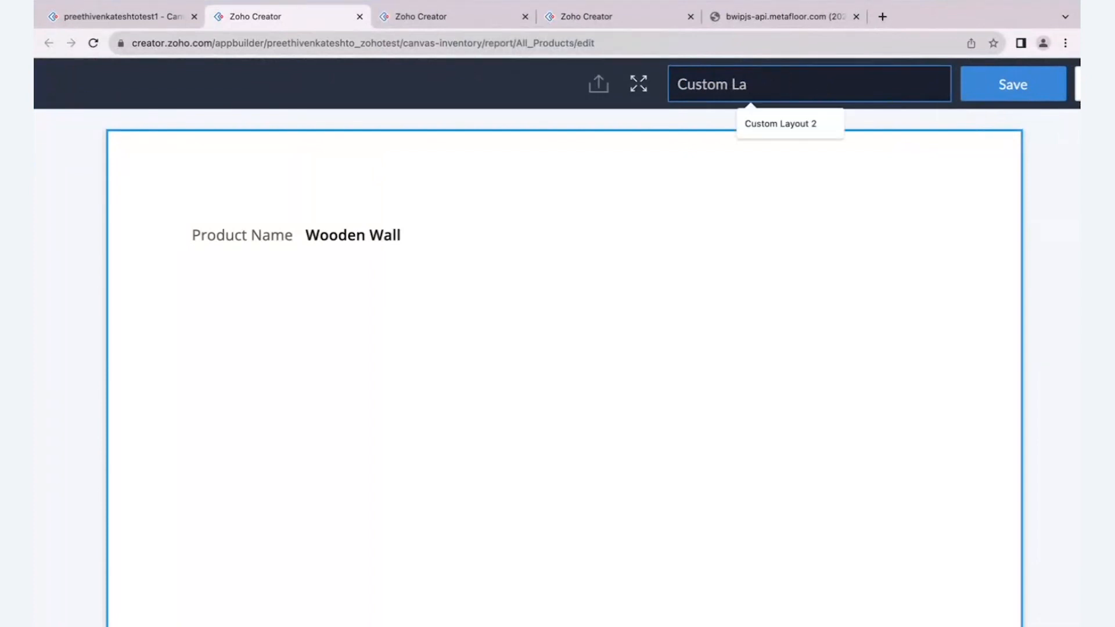
{"action": "key", "text": "BackSpace"}
{"action": "type", "text": "Pro"}
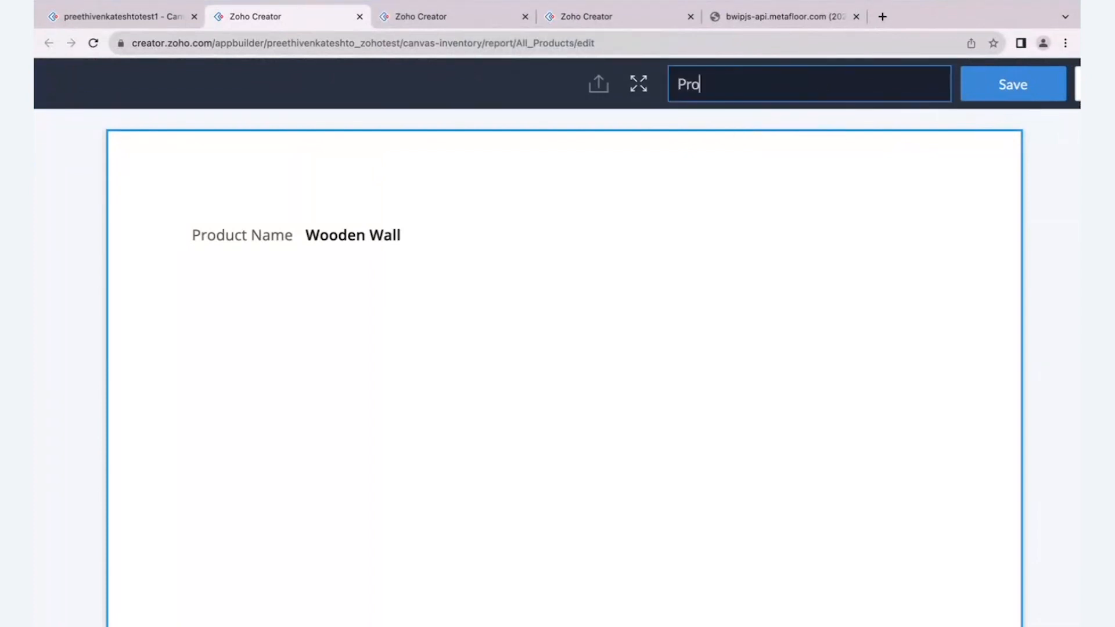
{"action": "type", "text": "duct New"}
{"action": "scroll", "coordinate": [1016, 179], "scroll_direction": "down", "scroll_amount": 5}
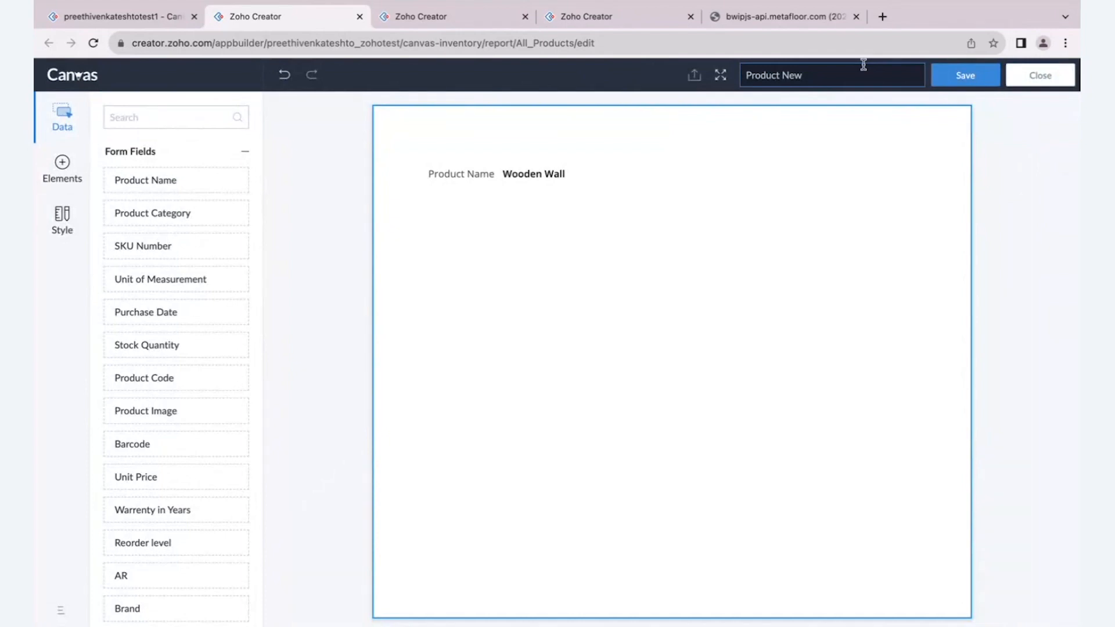
- Save the Product New layout, close the layout editor and find it among the detail view's custom layouts
{"action": "scroll", "coordinate": [863, 65], "scroll_direction": "up", "scroll_amount": 5}
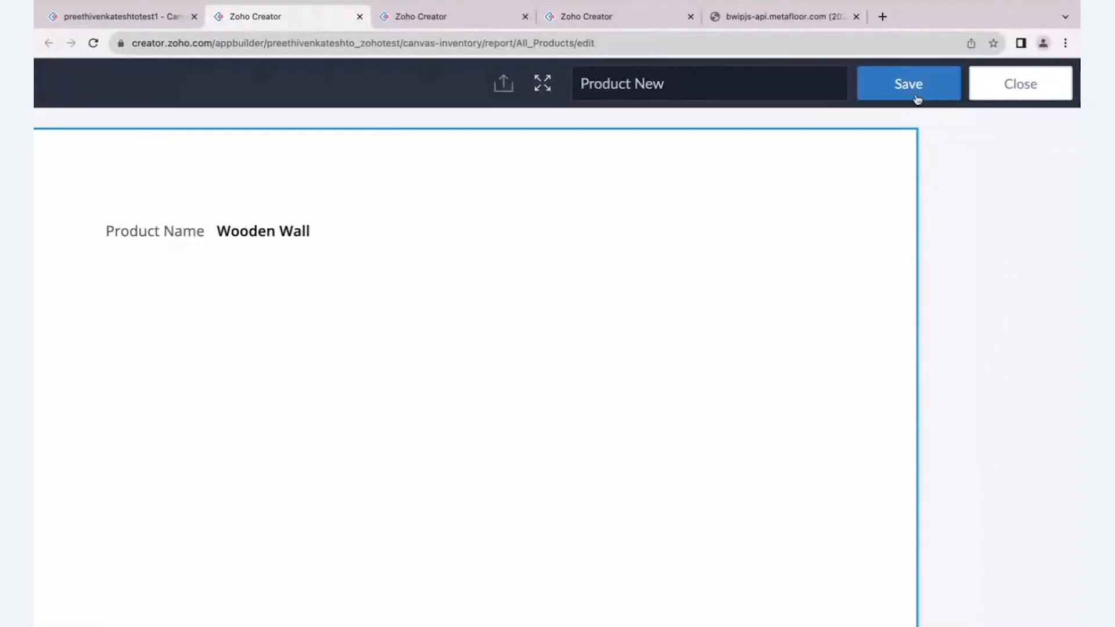
{"action": "scroll", "coordinate": [916, 100], "scroll_direction": "down", "scroll_amount": 5}
{"action": "left_click", "coordinate": [966, 76]}
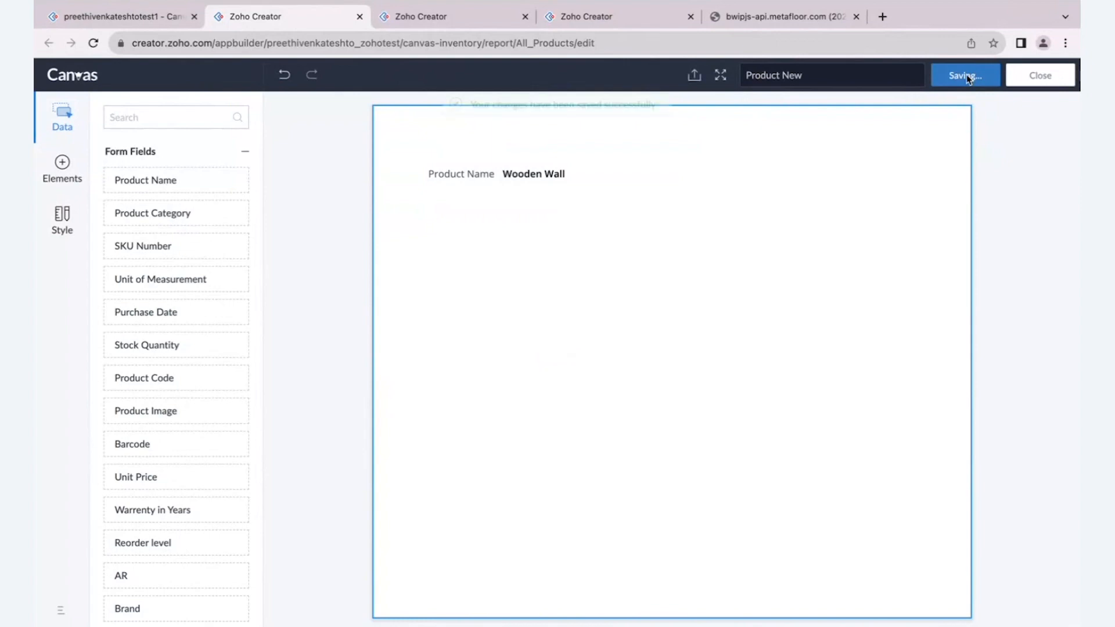
{"action": "left_click", "coordinate": [1040, 75]}
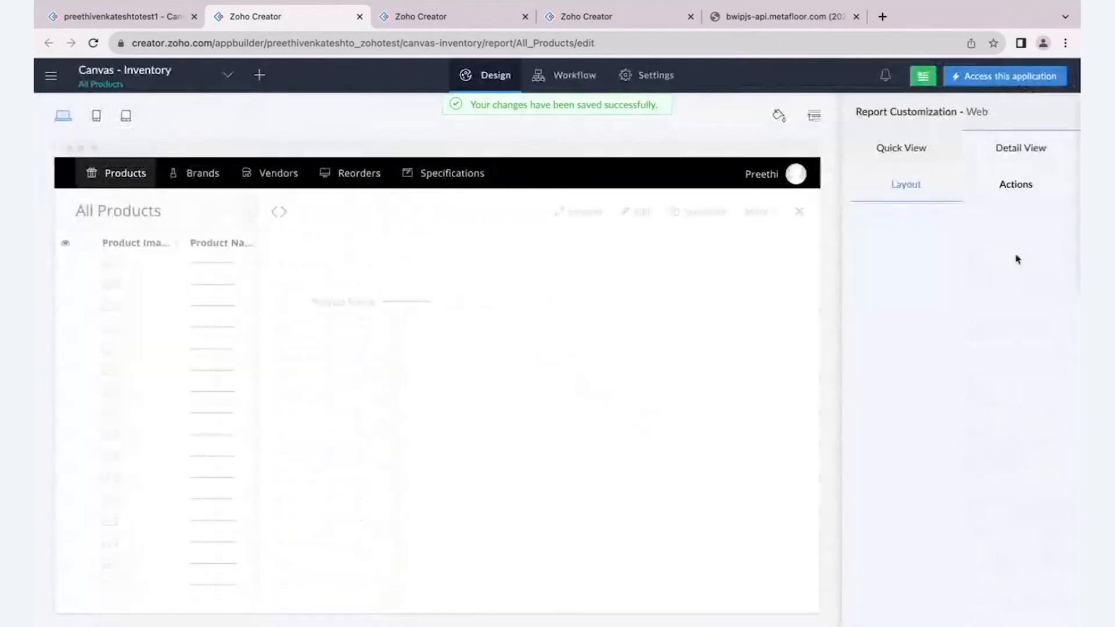
{"action": "scroll", "coordinate": [1034, 505], "scroll_direction": "up", "scroll_amount": 1}
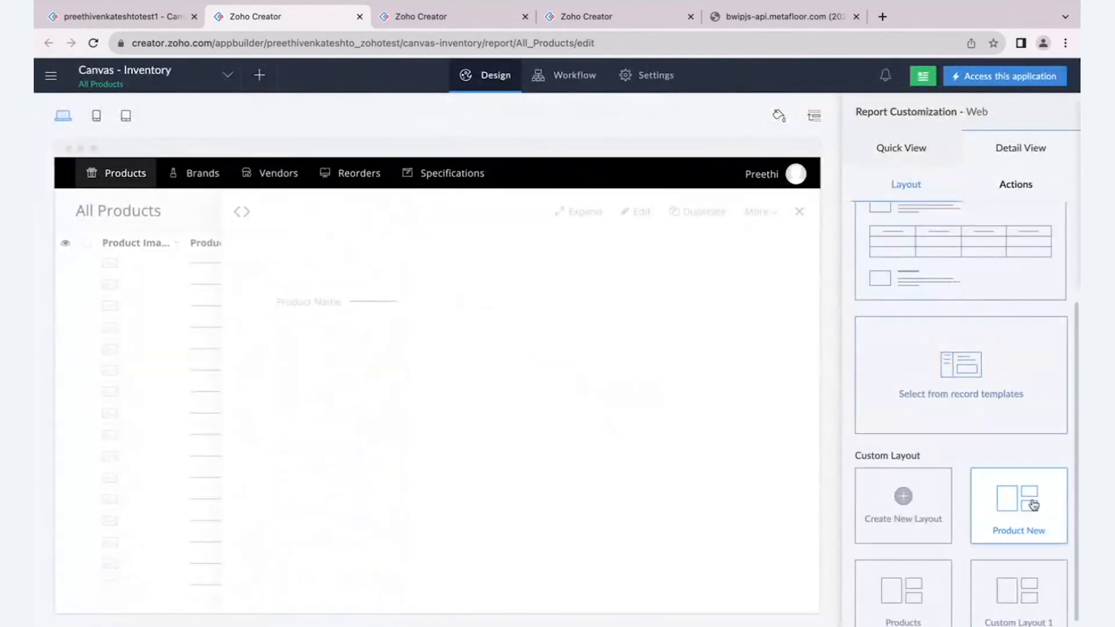
- Open the Product New custom layout in the layout editor
{"action": "scroll", "coordinate": [1031, 505], "scroll_direction": "up", "scroll_amount": 5}
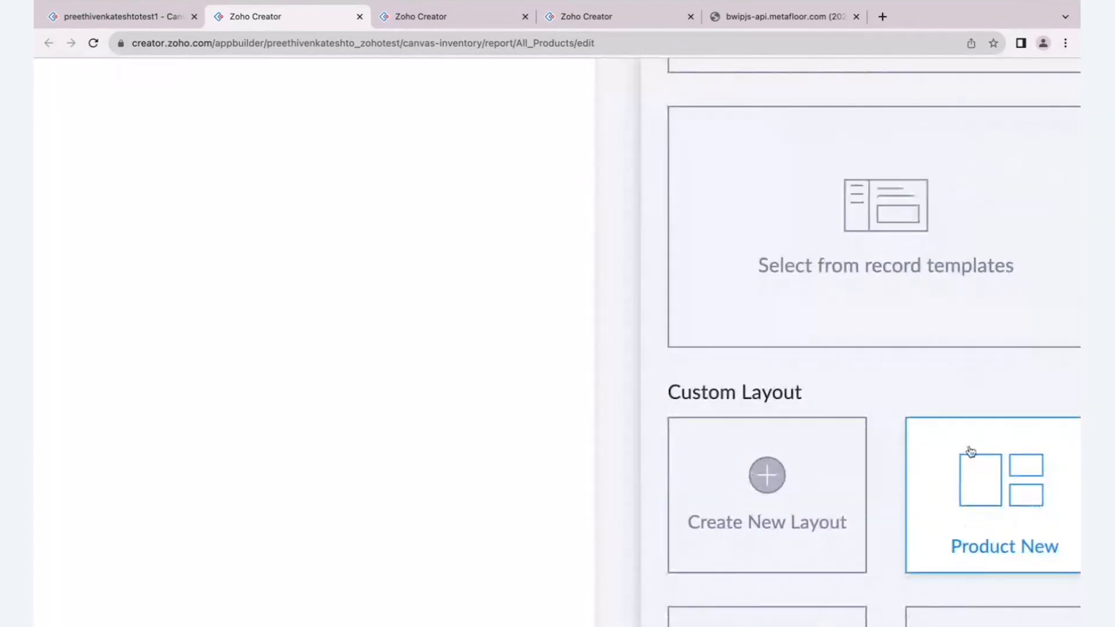
{"action": "scroll", "coordinate": [1030, 504], "scroll_direction": "right", "scroll_amount": 2}
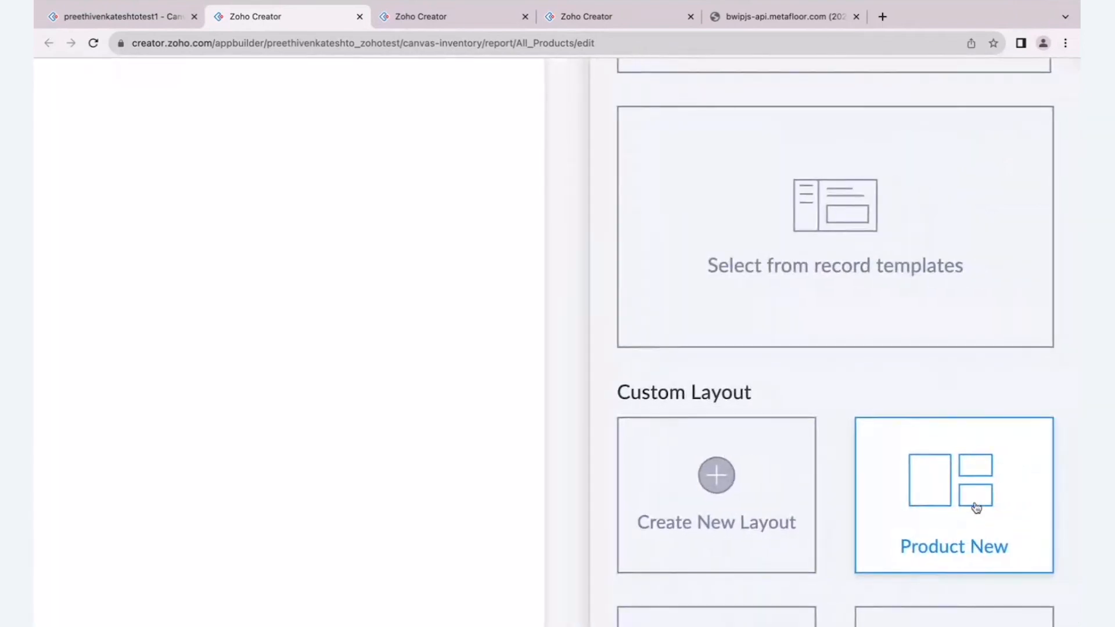
{"action": "scroll", "coordinate": [979, 510], "scroll_direction": "down", "scroll_amount": 5}
{"action": "left_click", "coordinate": [1012, 505]}
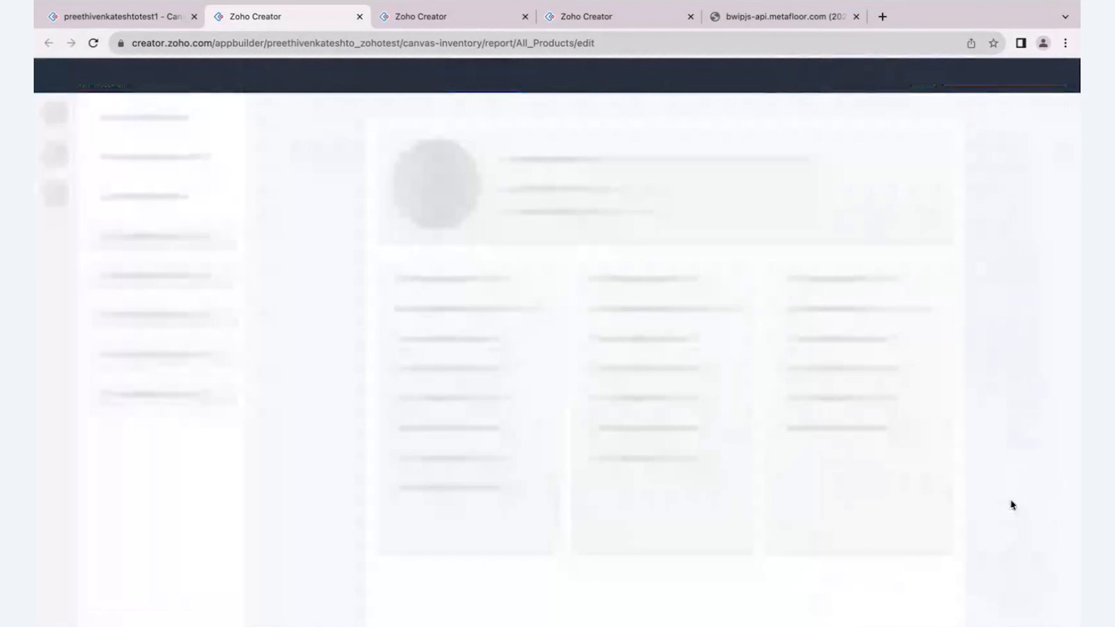
- Switch to the live application, reload the All Products report and view the Flybird Furniture record's detail view
{"action": "left_click", "coordinate": [117, 16]}
{"action": "left_click", "coordinate": [93, 43]}
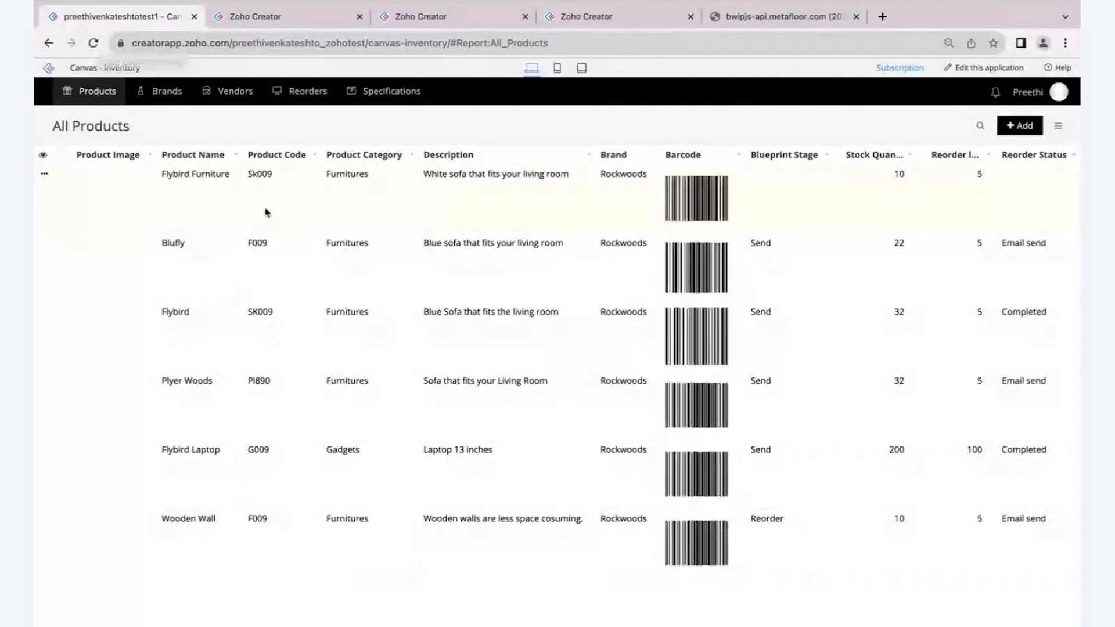
{"action": "left_click", "coordinate": [267, 213]}
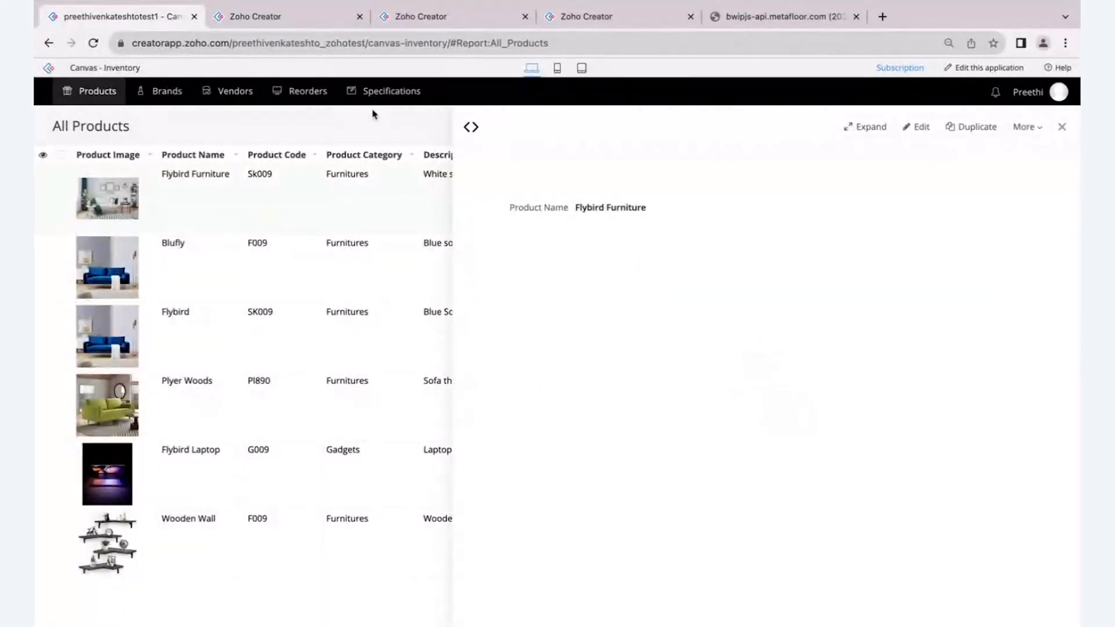
- Return to the report's detail view customization, start another custom layout and preview the first profile template
{"action": "left_click", "coordinate": [298, 17]}
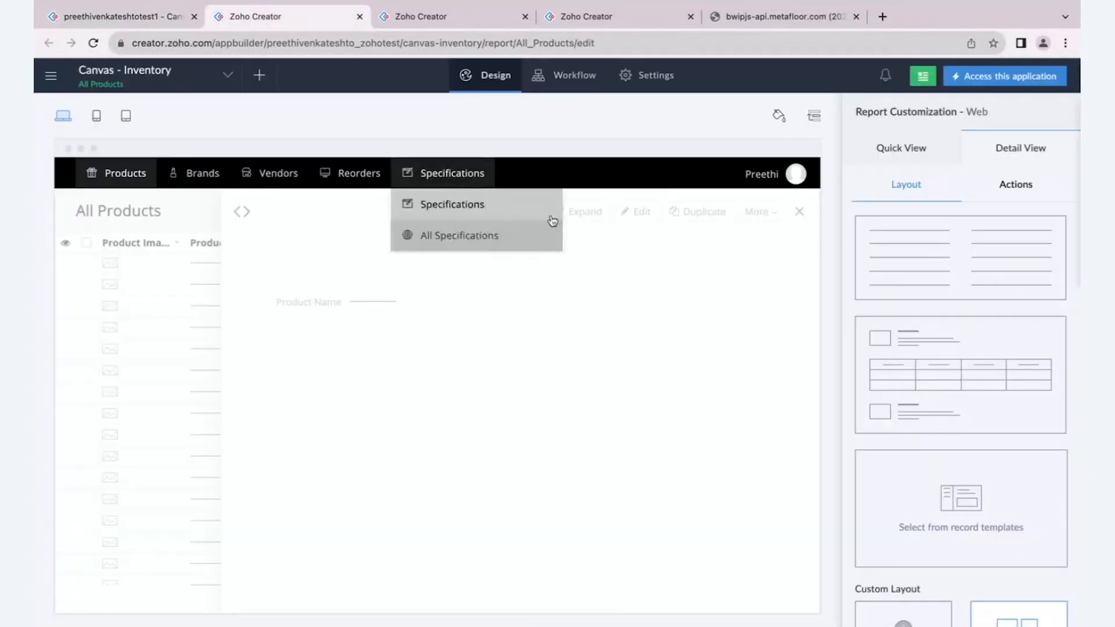
{"action": "scroll", "coordinate": [1039, 374], "scroll_direction": "down", "scroll_amount": 2}
{"action": "left_click", "coordinate": [958, 453]}
{"action": "scroll", "coordinate": [957, 454], "scroll_direction": "down", "scroll_amount": 2}
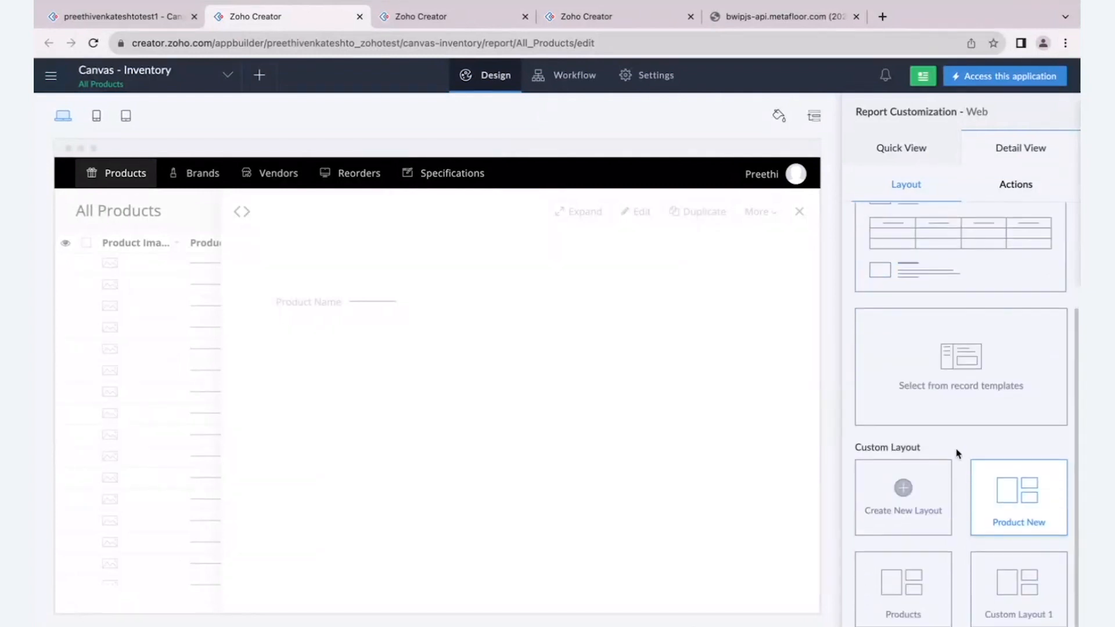
{"action": "left_click", "coordinate": [938, 473]}
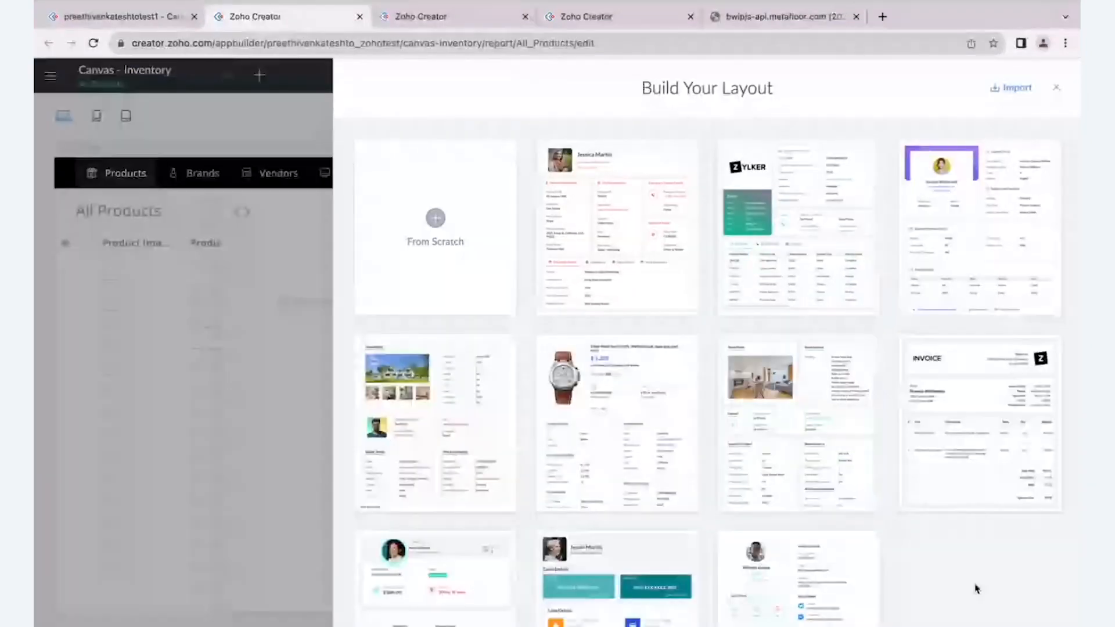
{"action": "mouse_move", "coordinate": [615, 232]}
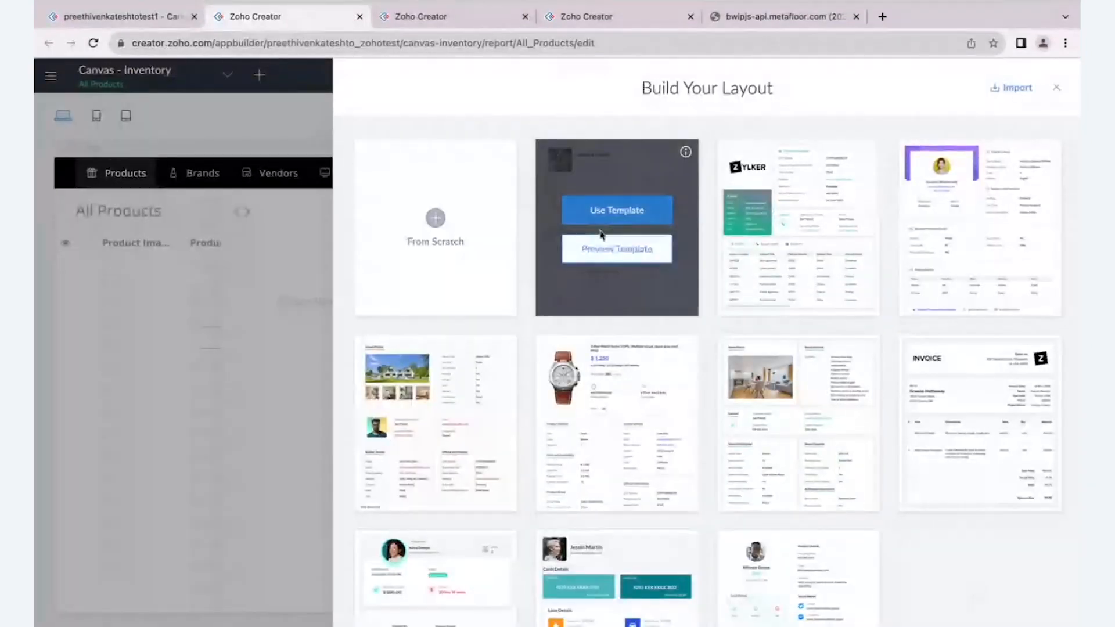
{"action": "left_click", "coordinate": [604, 259]}
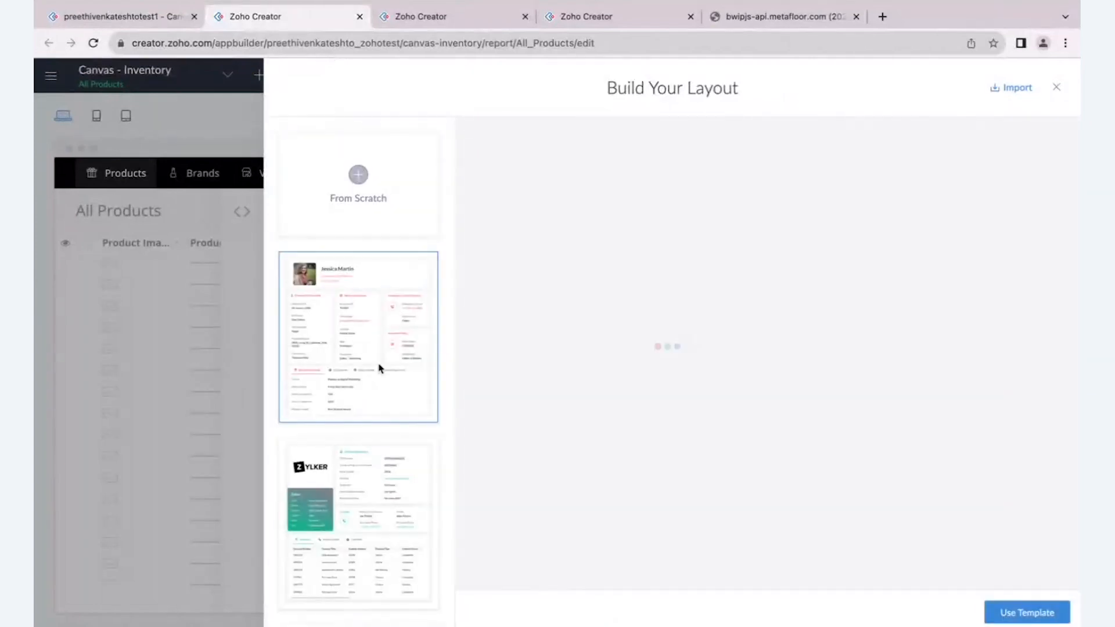
- Examine the suggested uses of the profile, vendor and student templates, and browse the gallery as far as the watch product template
{"action": "scroll", "coordinate": [379, 369], "scroll_direction": "up", "scroll_amount": 5}
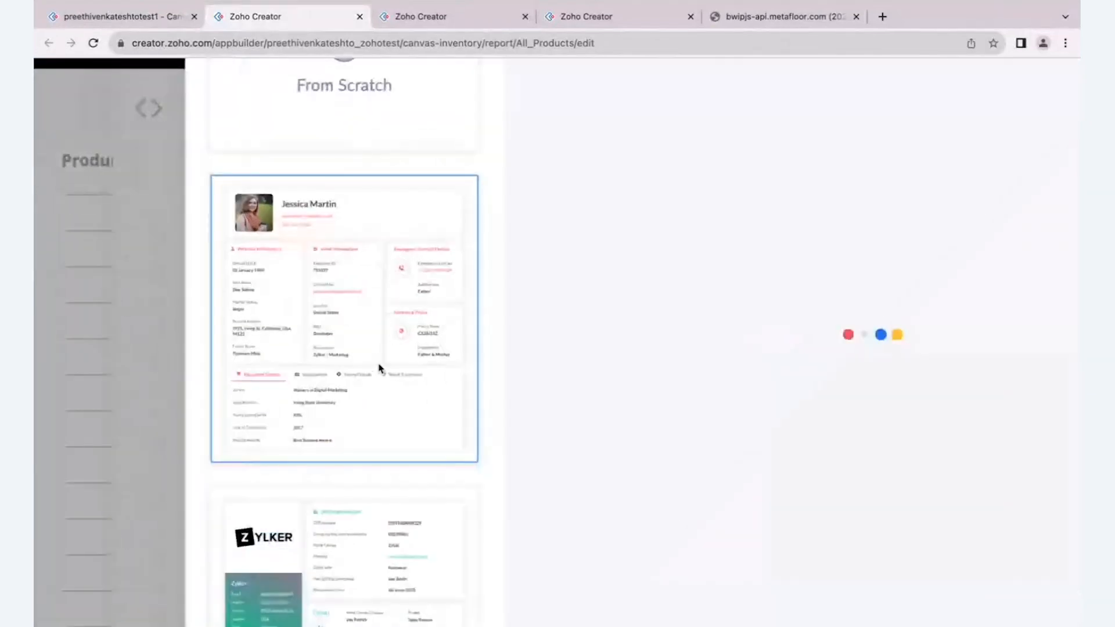
{"action": "mouse_move", "coordinate": [454, 193]}
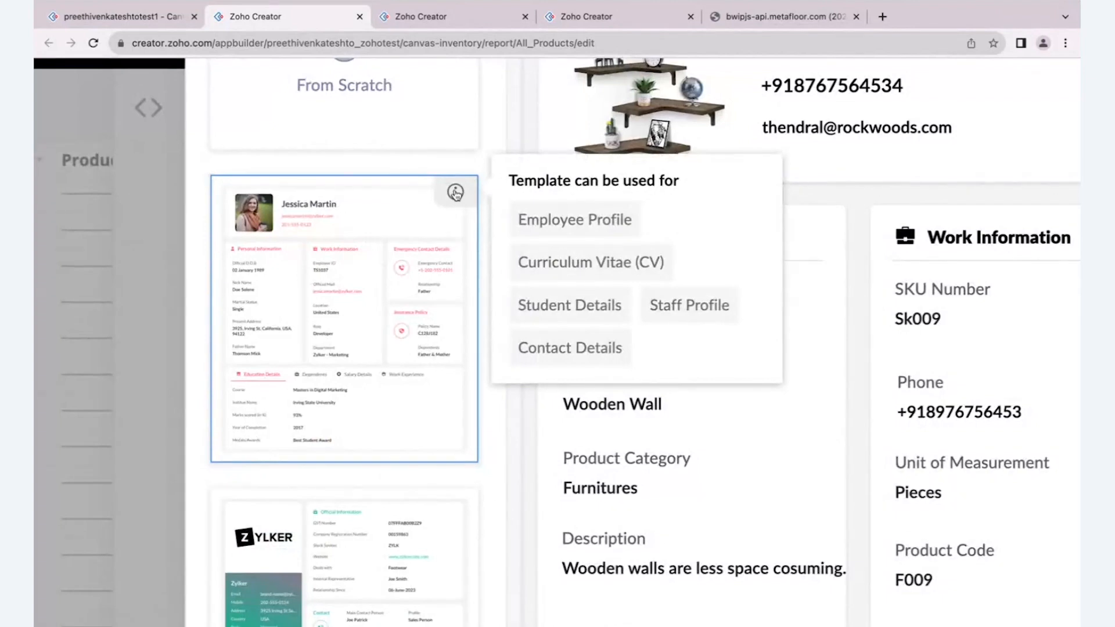
{"action": "scroll", "coordinate": [454, 192], "scroll_direction": "down", "scroll_amount": 3}
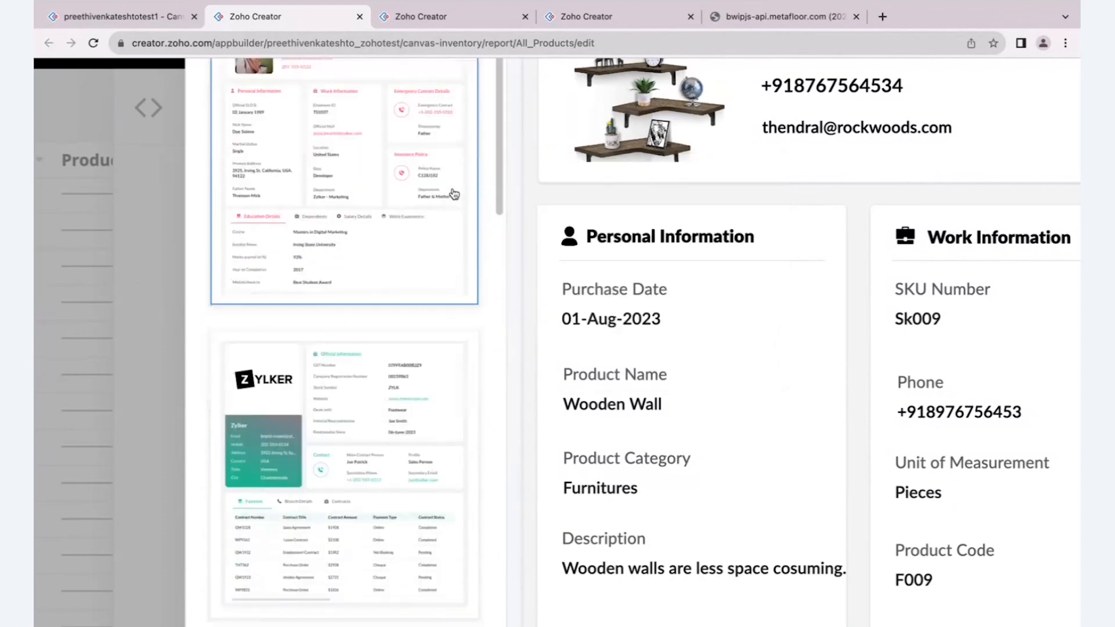
{"action": "scroll", "coordinate": [454, 194], "scroll_direction": "down", "scroll_amount": 1}
{"action": "scroll", "coordinate": [455, 194], "scroll_direction": "down", "scroll_amount": 1}
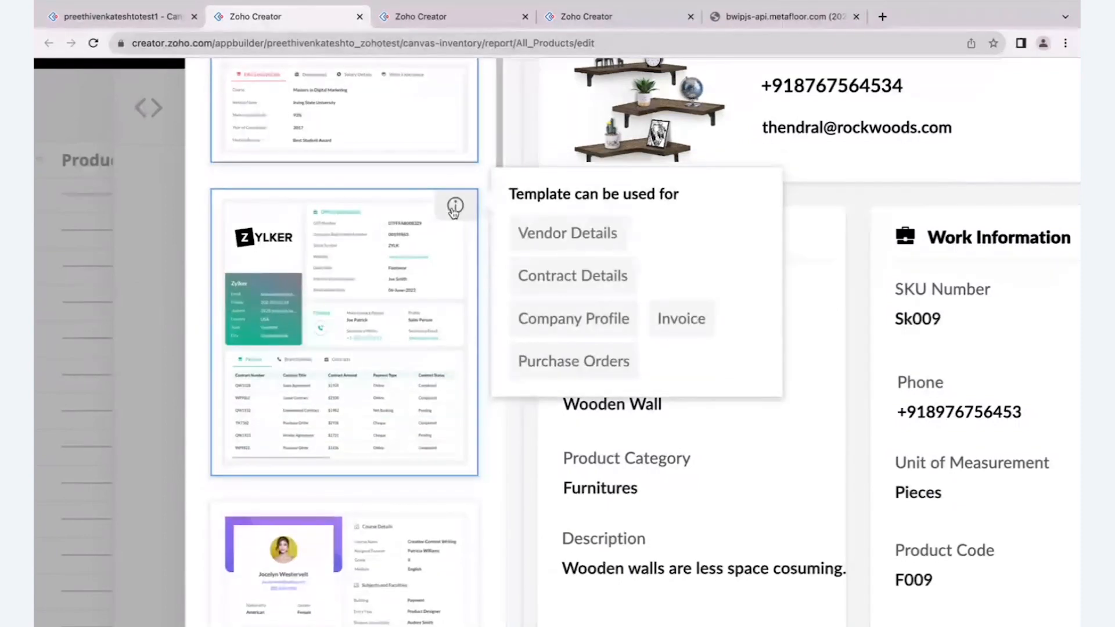
{"action": "scroll", "coordinate": [454, 213], "scroll_direction": "down", "scroll_amount": 4}
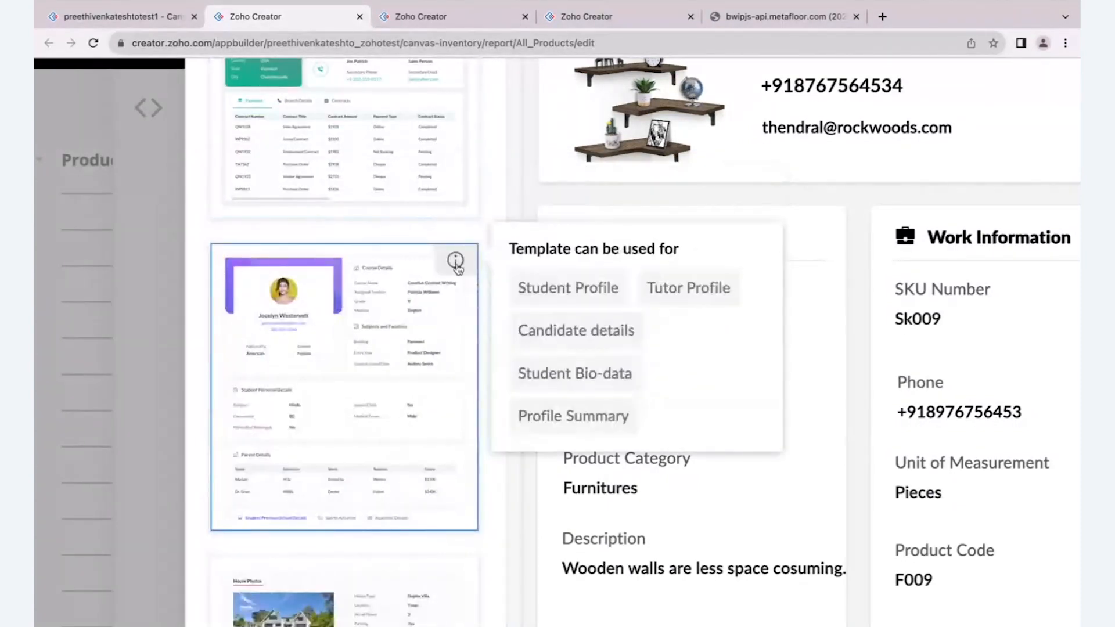
{"action": "scroll", "coordinate": [456, 267], "scroll_direction": "down", "scroll_amount": 4}
{"action": "scroll", "coordinate": [459, 269], "scroll_direction": "down", "scroll_amount": 1}
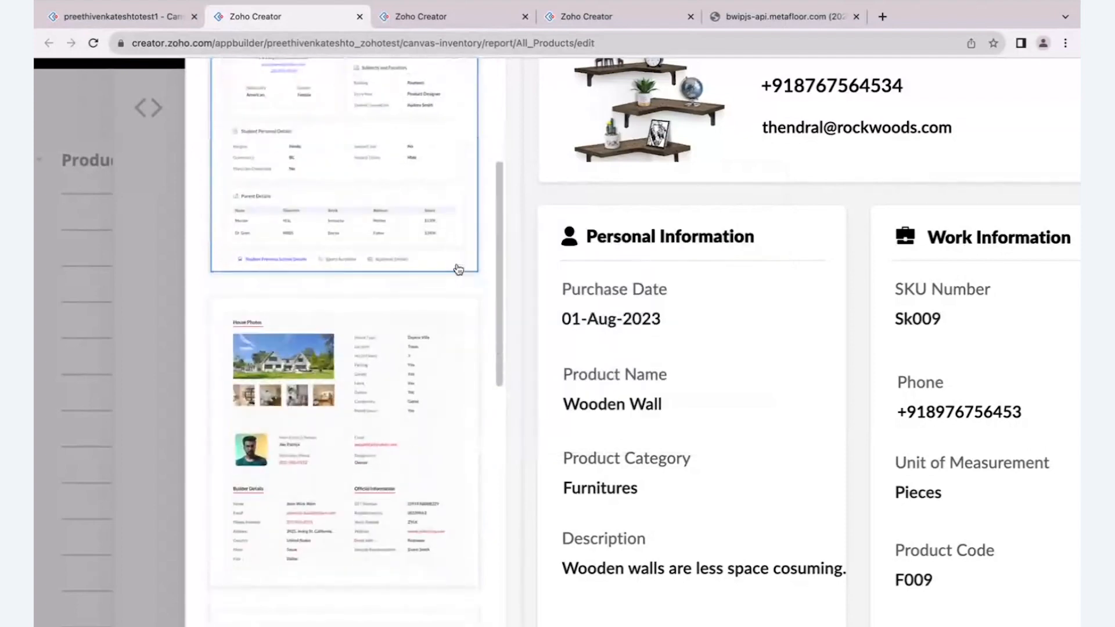
{"action": "scroll", "coordinate": [458, 269], "scroll_direction": "down", "scroll_amount": 3}
{"action": "scroll", "coordinate": [458, 269], "scroll_direction": "down", "scroll_amount": 3}
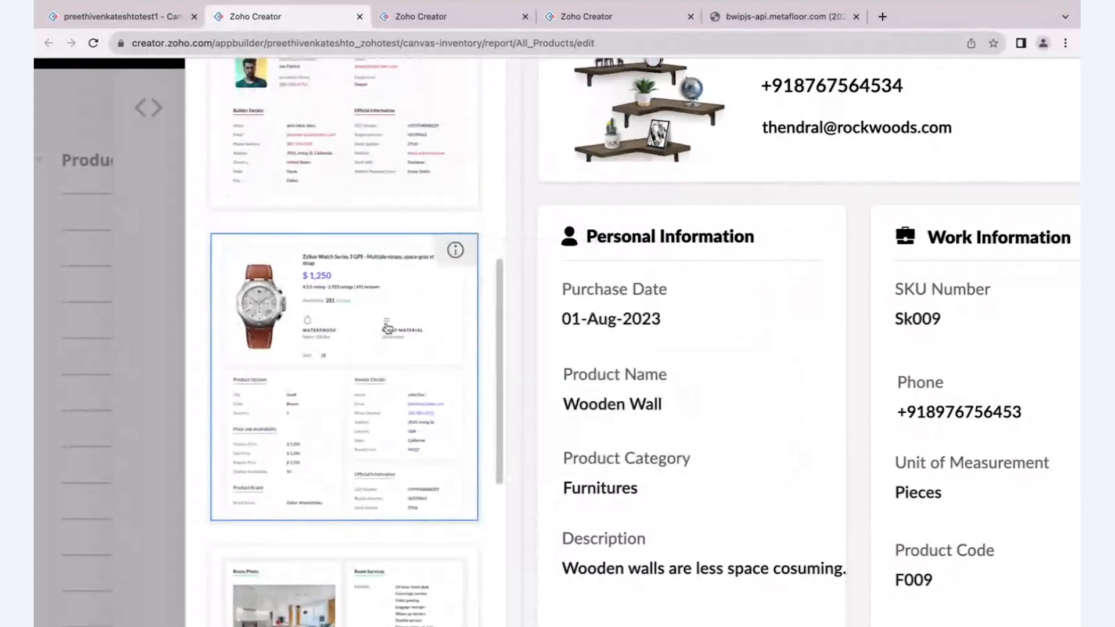
- Preview the watch product template with the report's record data
{"action": "left_click", "coordinate": [439, 388]}
{"action": "scroll", "coordinate": [430, 337], "scroll_direction": "down", "scroll_amount": 4}
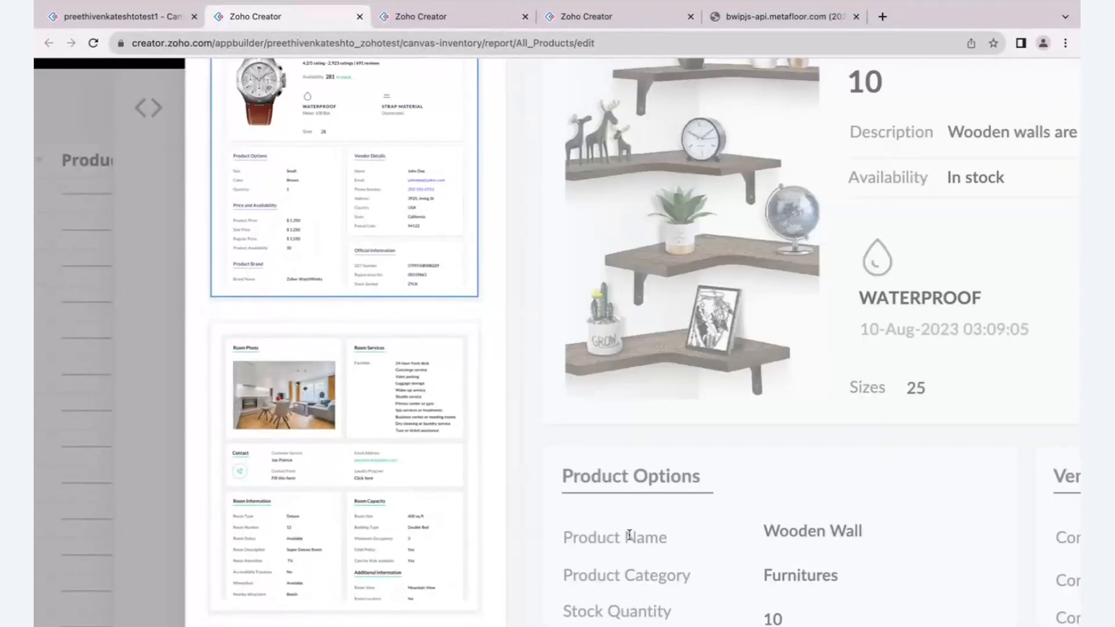
{"action": "scroll", "coordinate": [486, 436], "scroll_direction": "up", "scroll_amount": 3}
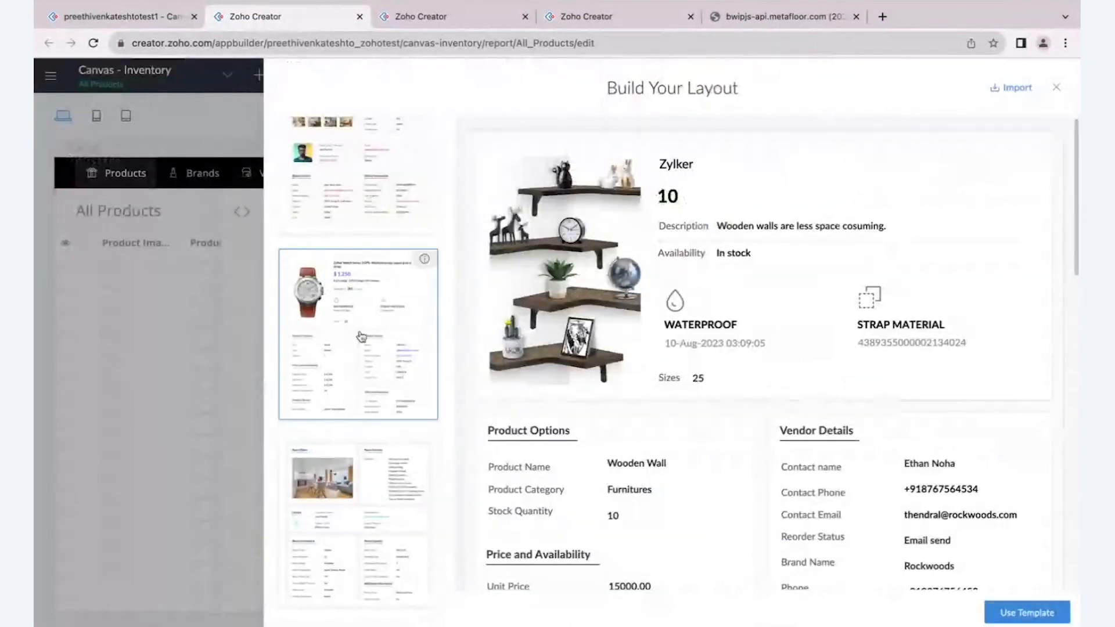
- Examine the product header, options, pricing, brand, vendor and official information sections in the watch template preview
{"action": "scroll", "coordinate": [360, 336], "scroll_direction": "down", "scroll_amount": 2}
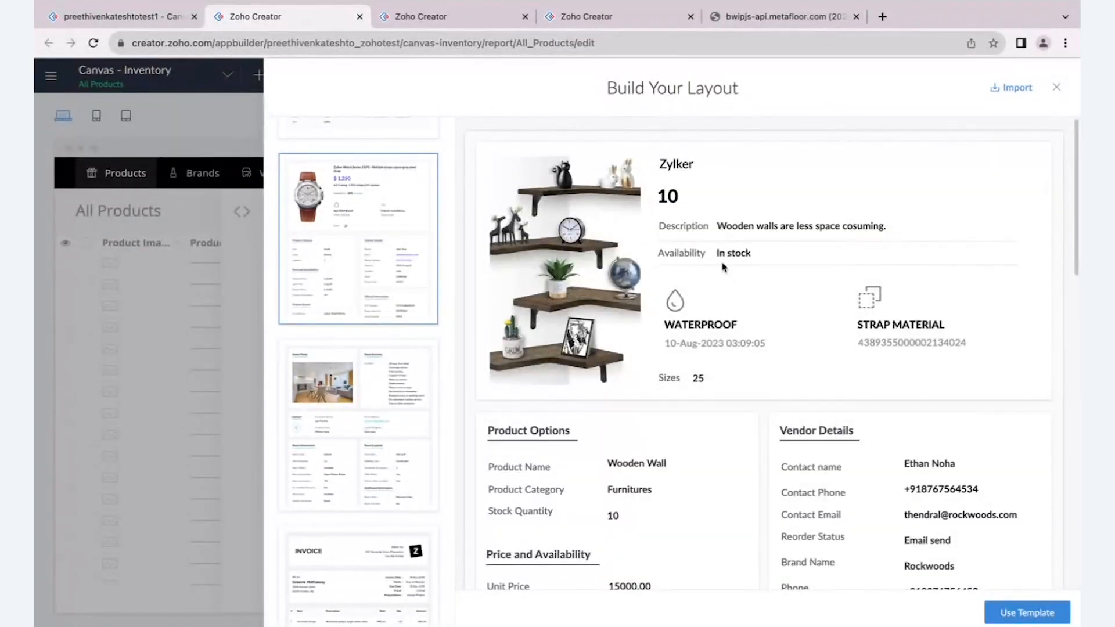
{"action": "scroll", "coordinate": [723, 267], "scroll_direction": "down", "scroll_amount": 2}
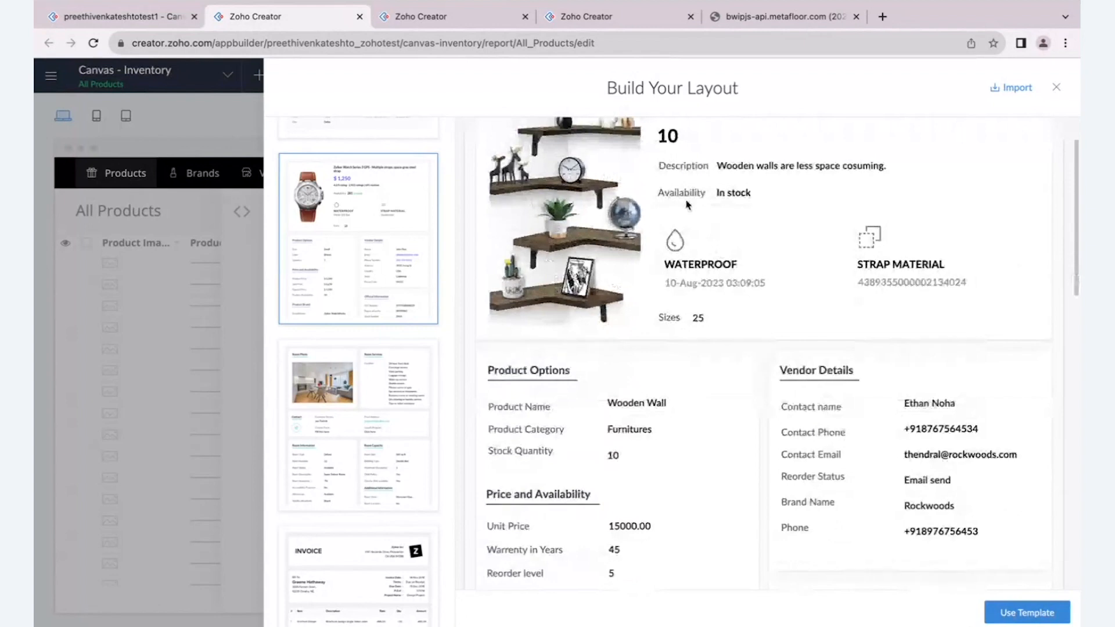
{"action": "scroll", "coordinate": [687, 204], "scroll_direction": "down", "scroll_amount": 2}
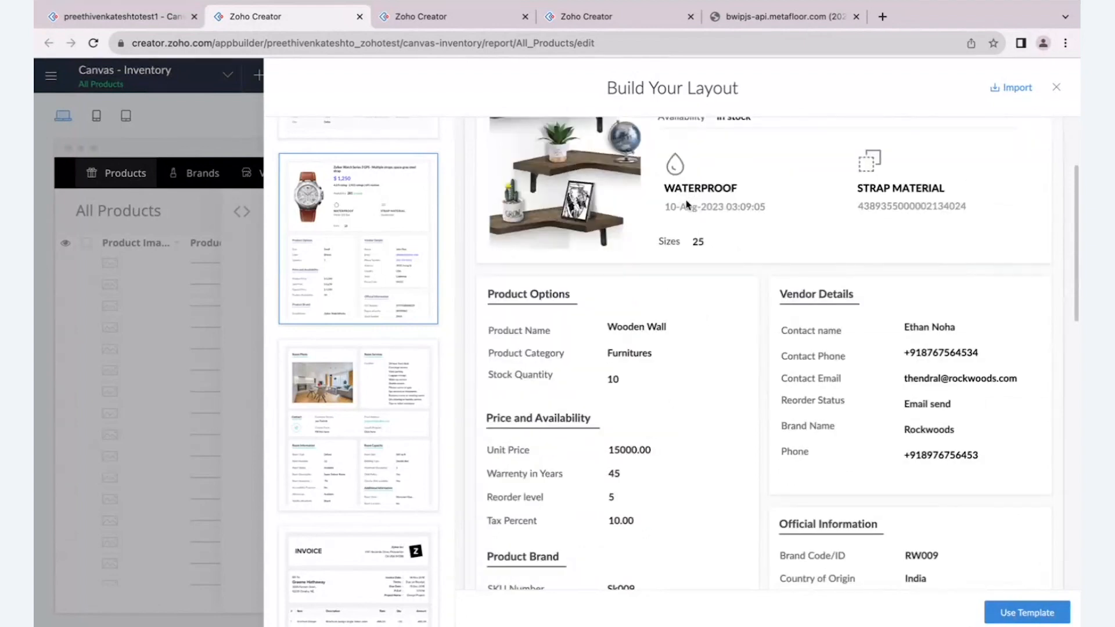
{"action": "scroll", "coordinate": [687, 205], "scroll_direction": "down", "scroll_amount": 3}
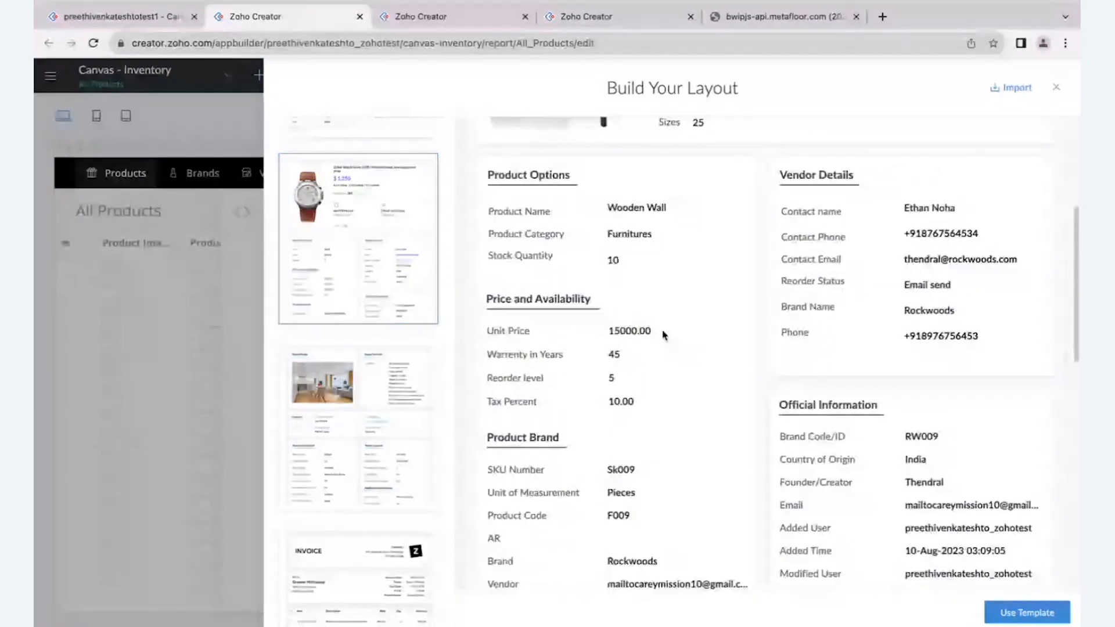
{"action": "scroll", "coordinate": [805, 430], "scroll_direction": "down", "scroll_amount": 13}
{"action": "scroll", "coordinate": [807, 427], "scroll_direction": "up", "scroll_amount": 15}
{"action": "scroll", "coordinate": [807, 430], "scroll_direction": "up", "scroll_amount": 5}
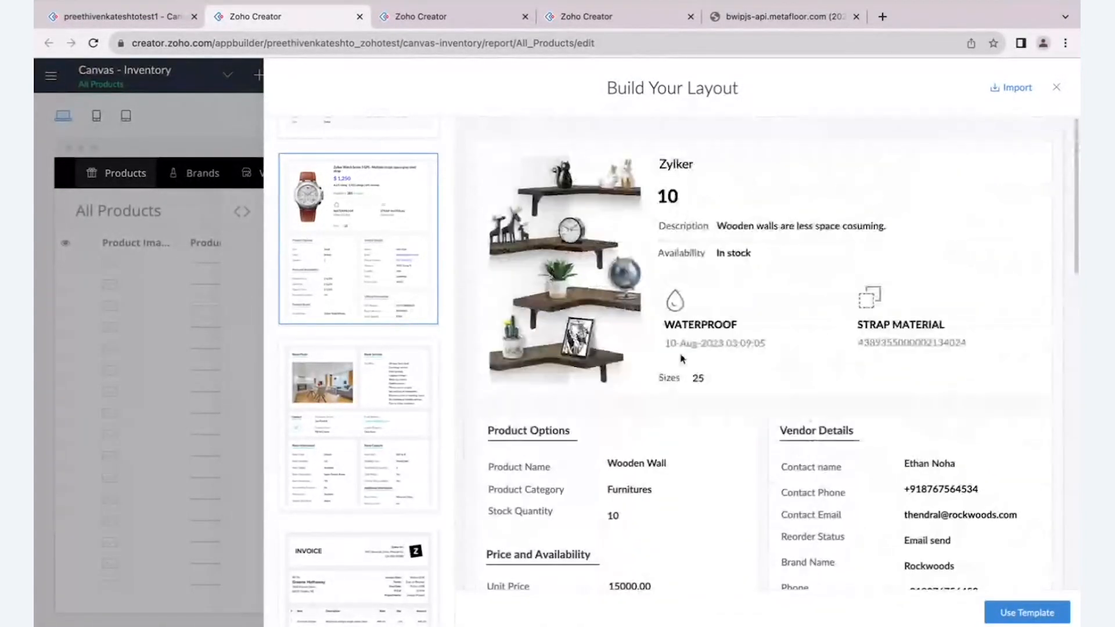
{"action": "scroll", "coordinate": [682, 358], "scroll_direction": "down", "scroll_amount": 2}
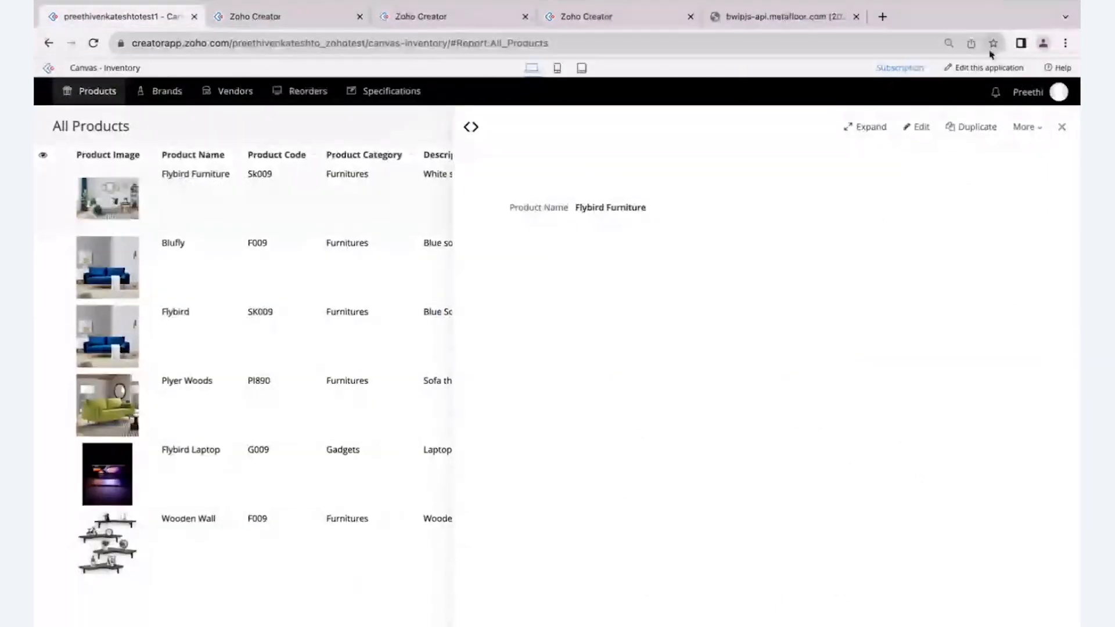
- Open the live application's editor in a separate tab and view the selected black custom theme's colour settings
{"action": "left_click", "coordinate": [983, 69]}
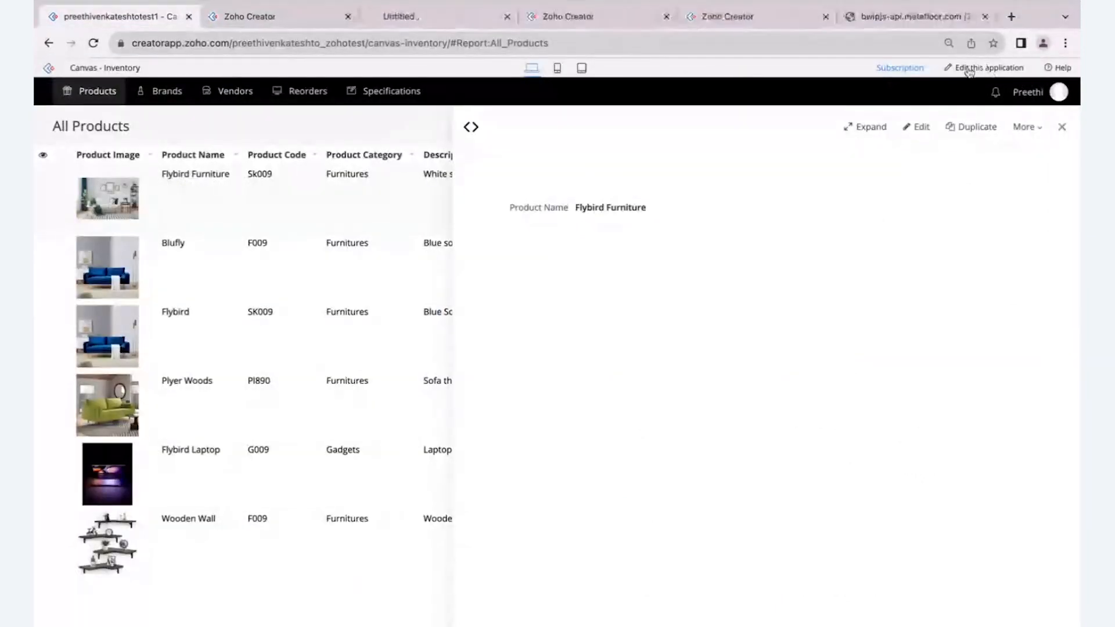
{"action": "left_click", "coordinate": [456, 20]}
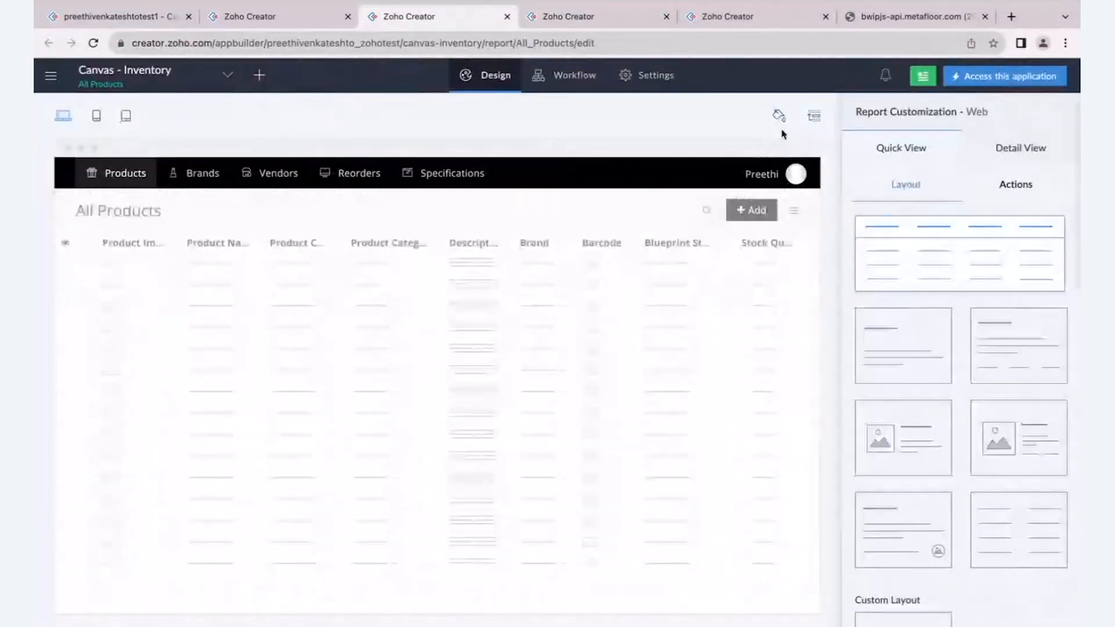
{"action": "left_click", "coordinate": [779, 116]}
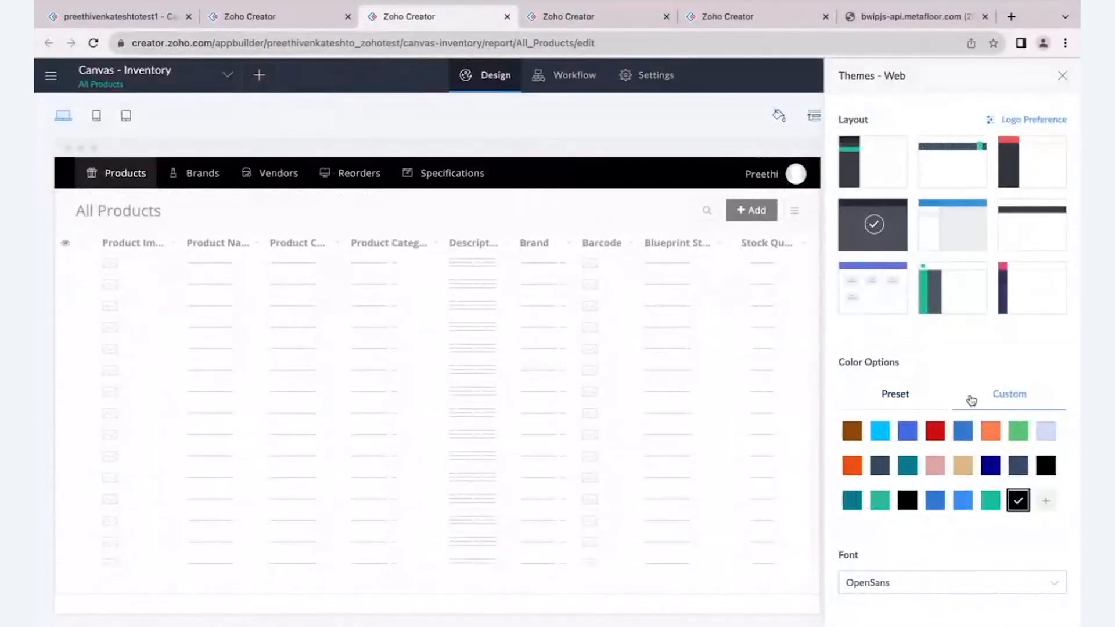
{"action": "mouse_move", "coordinate": [1020, 496]}
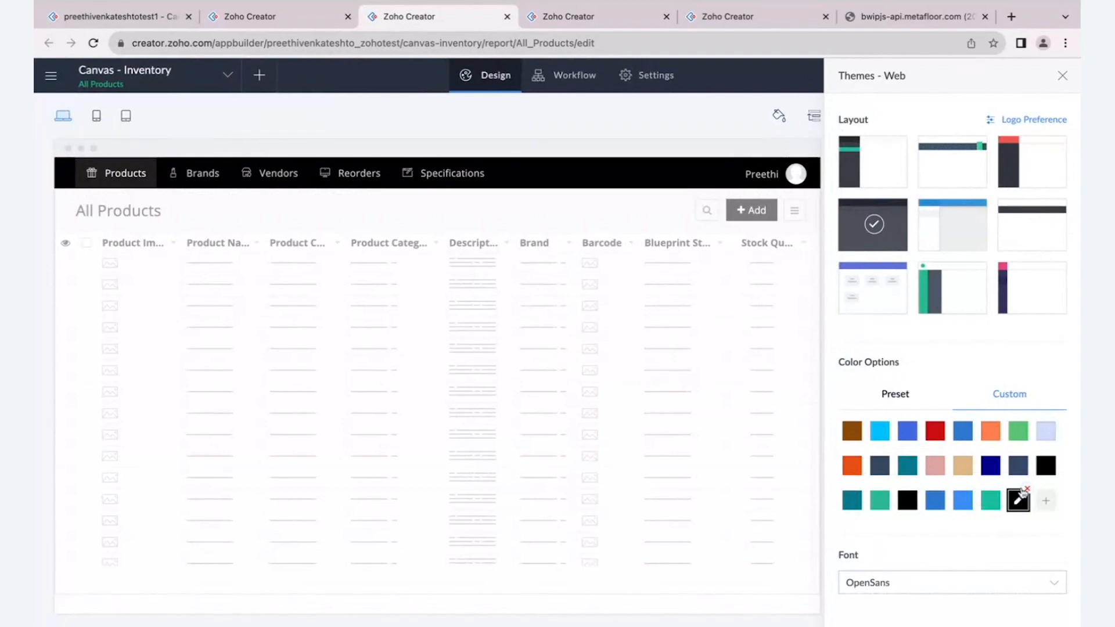
{"action": "left_click", "coordinate": [1021, 497]}
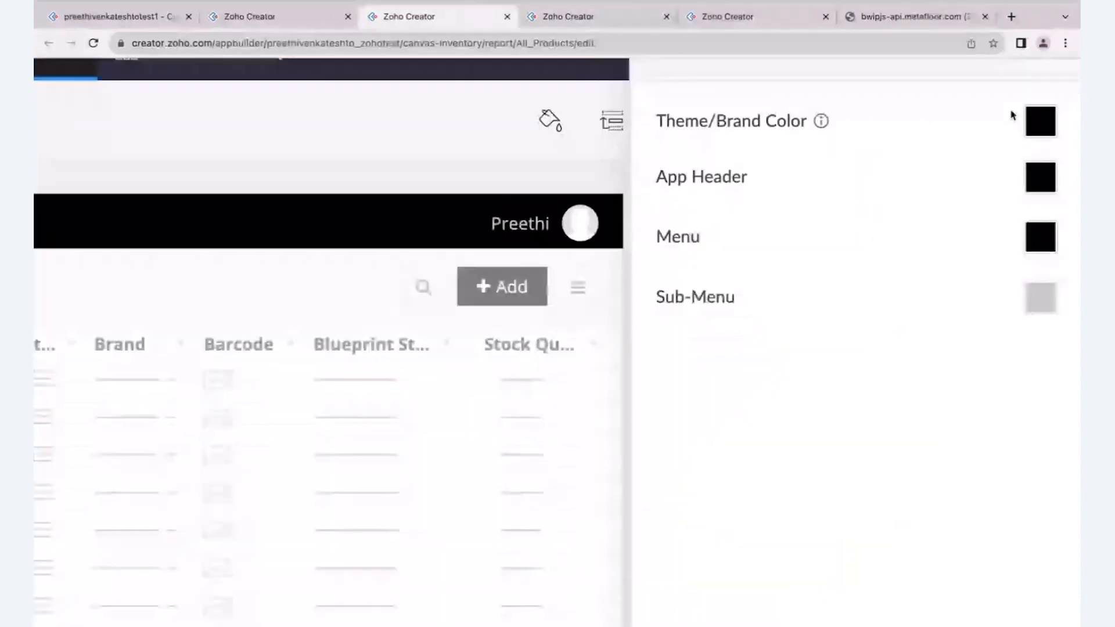
- Return to the template gallery, apply the watch product template to the new layout and save it as Custom Layout 2
{"action": "left_click", "coordinate": [324, 20]}
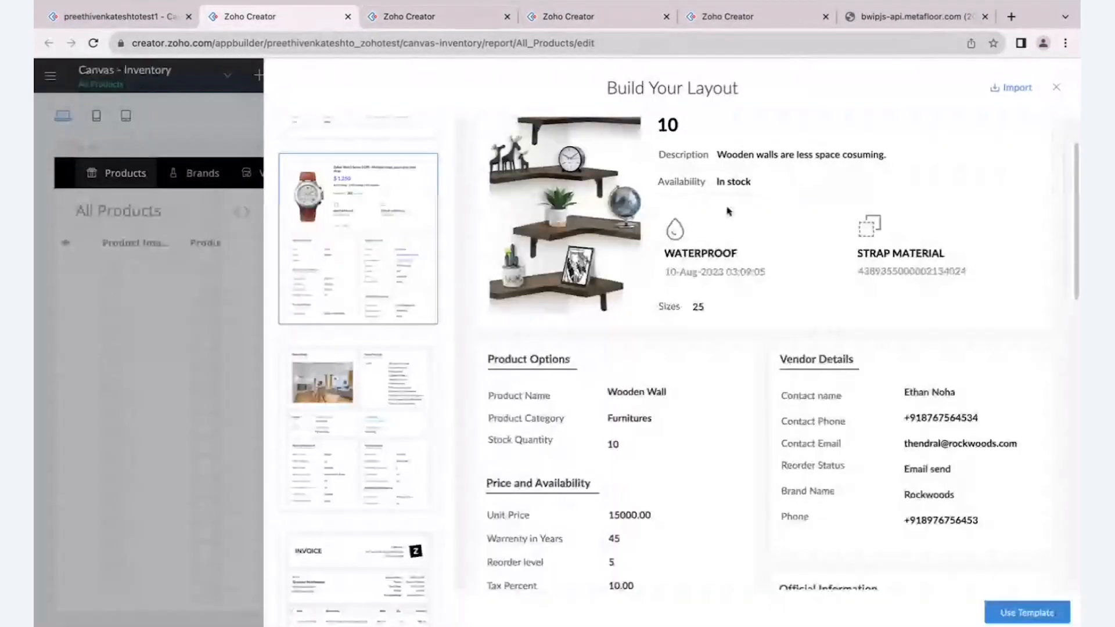
{"action": "scroll", "coordinate": [727, 211], "scroll_direction": "up", "scroll_amount": 1}
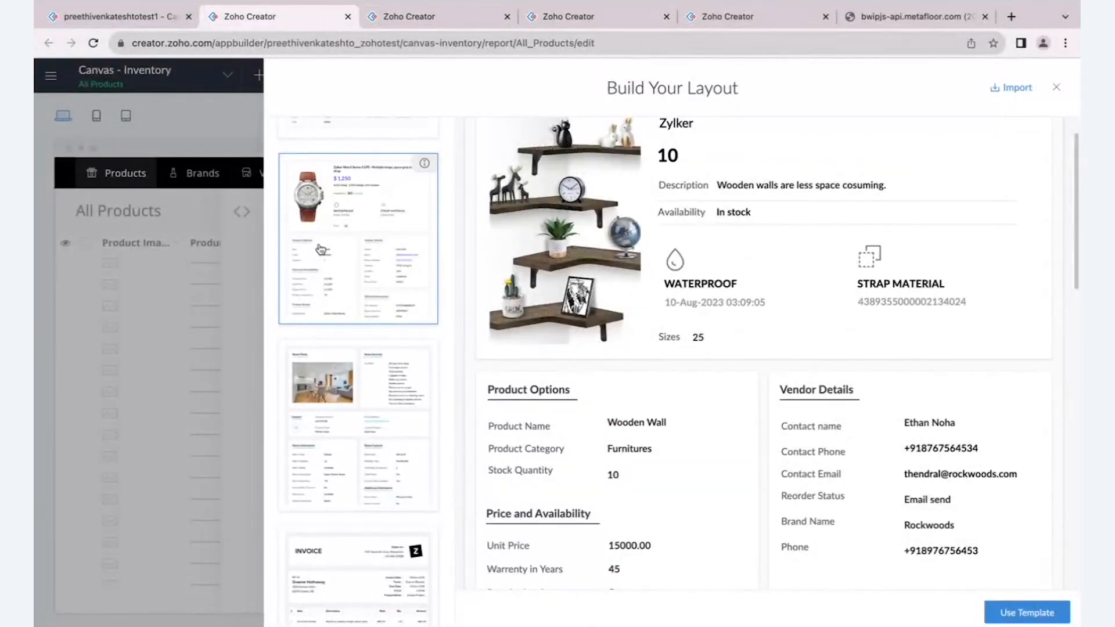
{"action": "left_click", "coordinate": [1017, 609]}
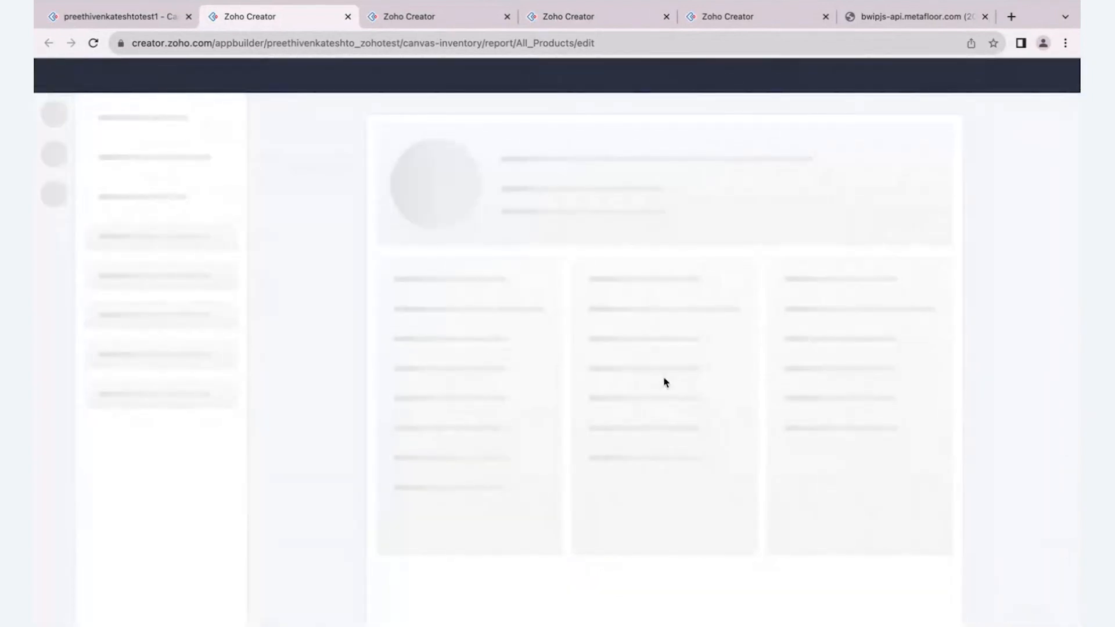
{"action": "scroll", "coordinate": [665, 383], "scroll_direction": "down", "scroll_amount": 2}
{"action": "scroll", "coordinate": [666, 383], "scroll_direction": "up", "scroll_amount": 2}
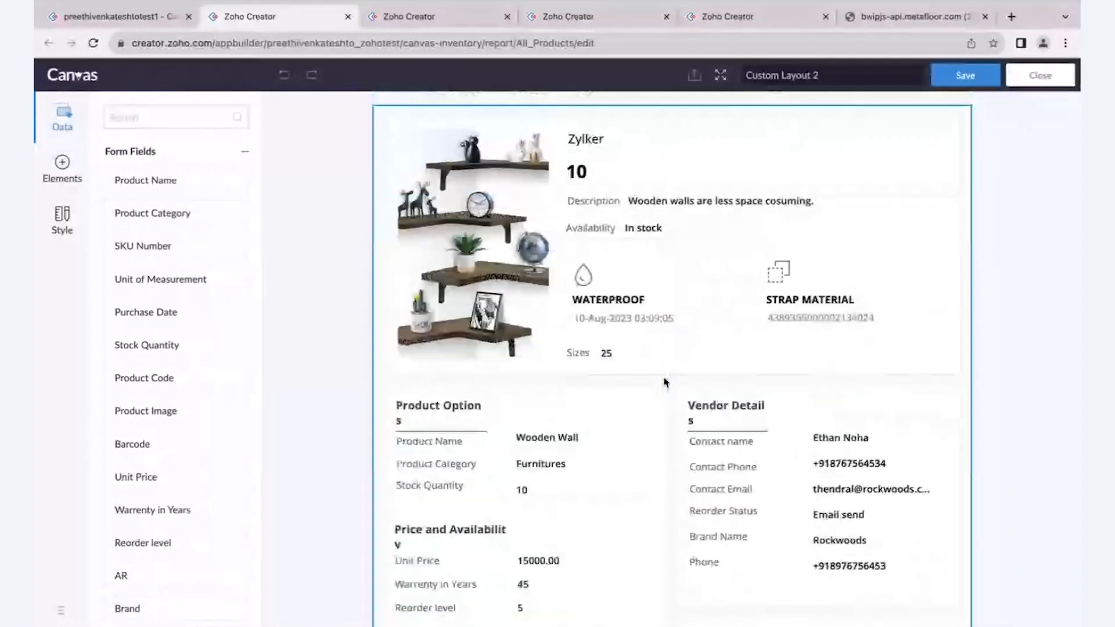
{"action": "left_click", "coordinate": [959, 84]}
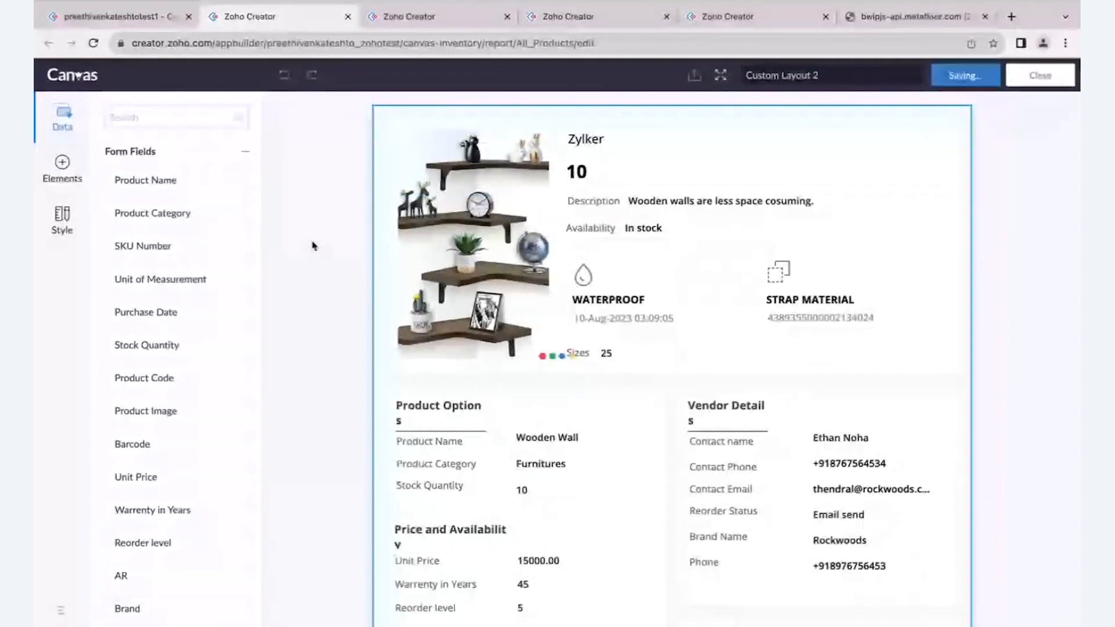
- Reload the live application and view the Flybird Furniture record in the watch-template detail view
{"action": "left_click", "coordinate": [137, 21]}
{"action": "left_click", "coordinate": [95, 44]}
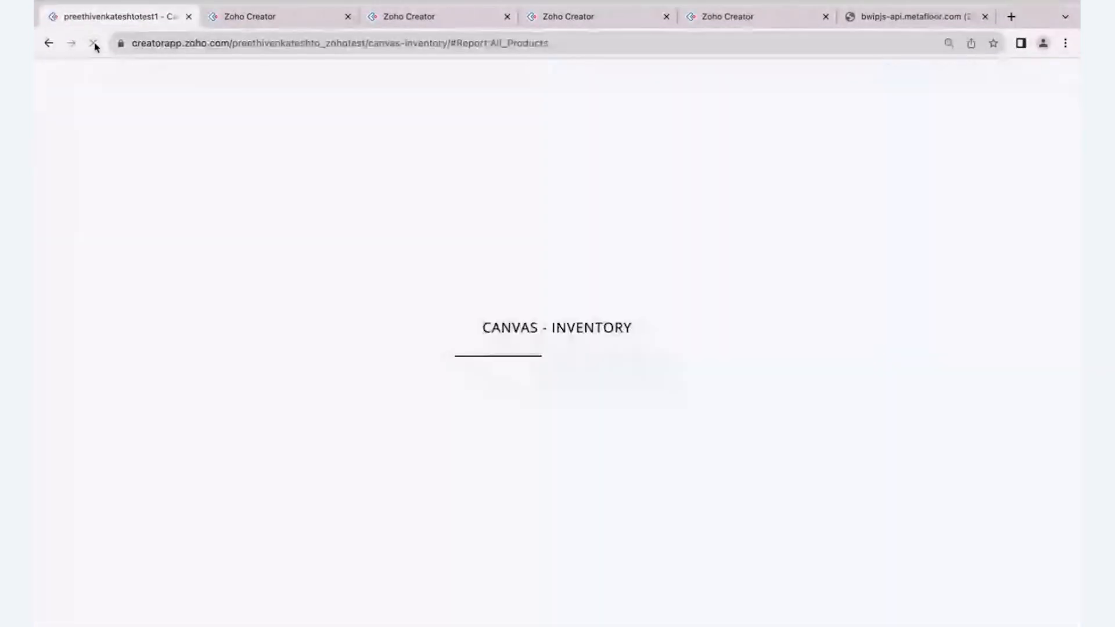
{"action": "left_click", "coordinate": [273, 20]}
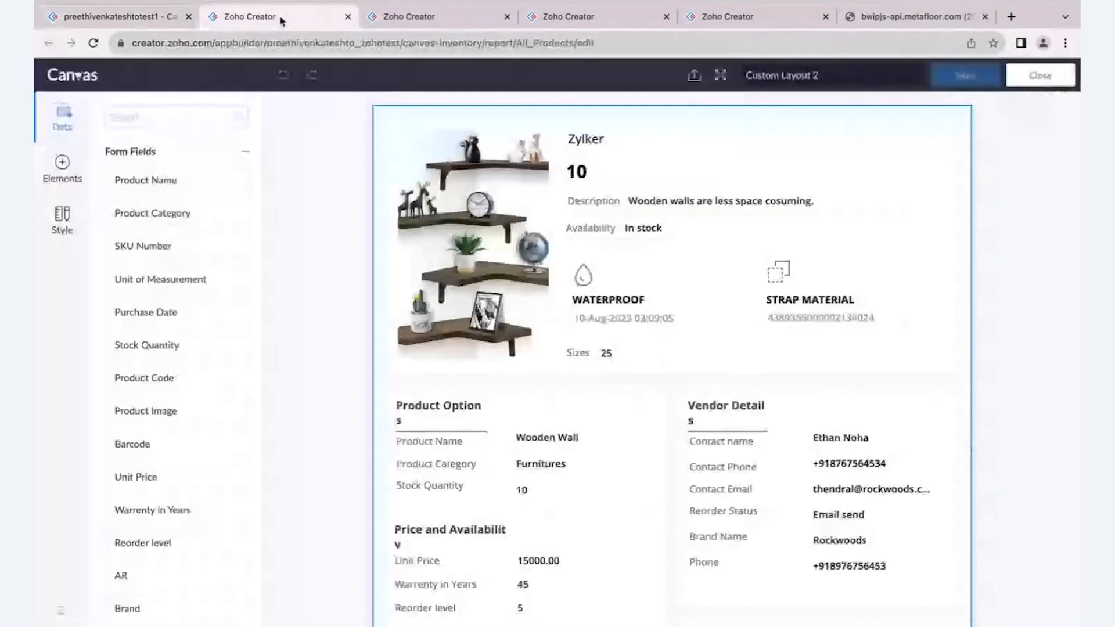
{"action": "left_click", "coordinate": [126, 21]}
{"action": "left_click", "coordinate": [403, 209]}
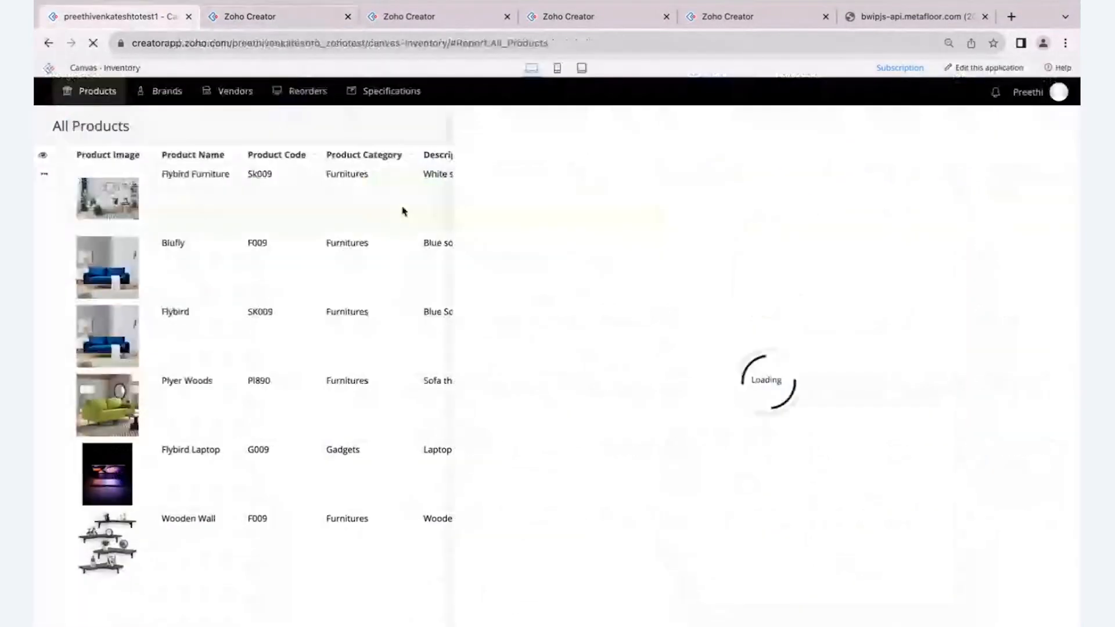
{"action": "scroll", "coordinate": [738, 440], "scroll_direction": "down", "scroll_amount": 3}
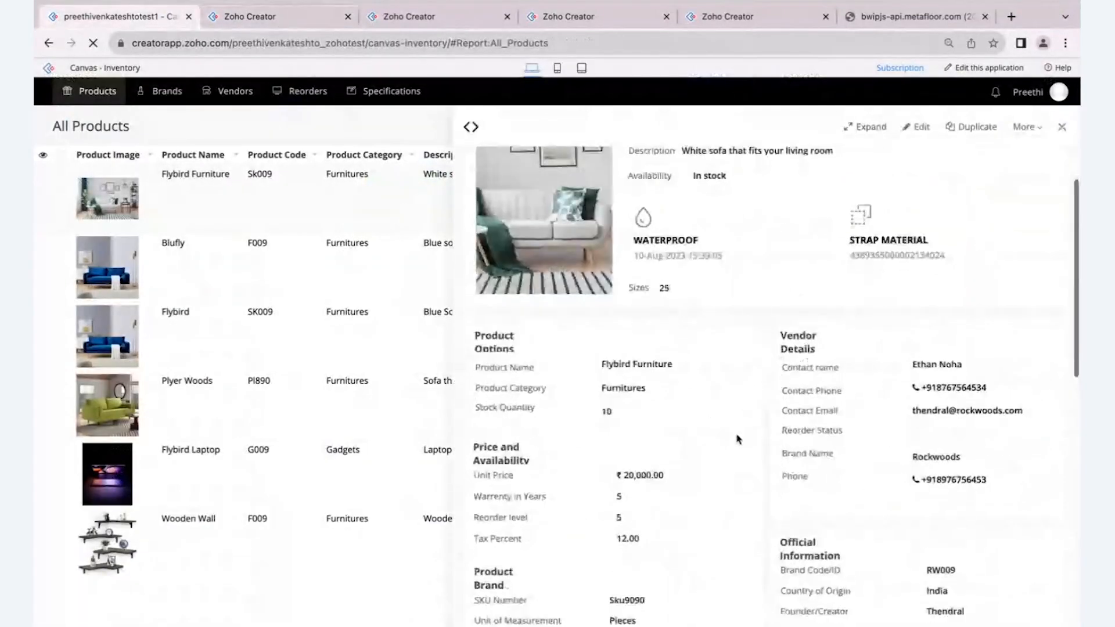
{"action": "scroll", "coordinate": [737, 439], "scroll_direction": "up", "scroll_amount": 3}
- Return to the Custom Layout 2 editor and review its product header, options, pricing and vendor sections
{"action": "left_click", "coordinate": [278, 24]}
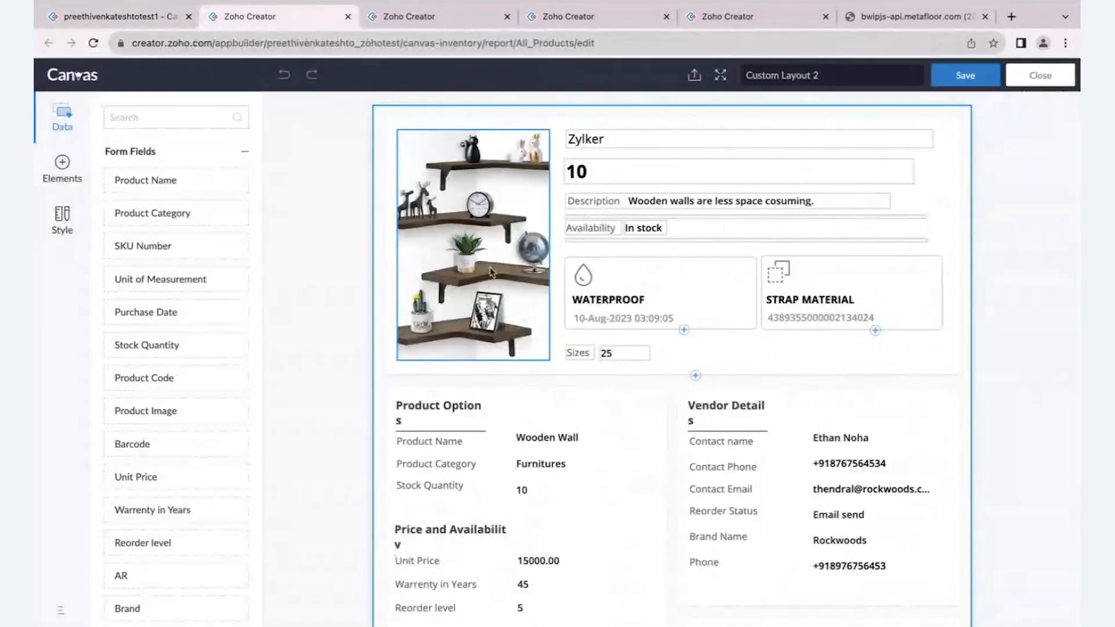
{"action": "scroll", "coordinate": [540, 414], "scroll_direction": "down", "scroll_amount": 2}
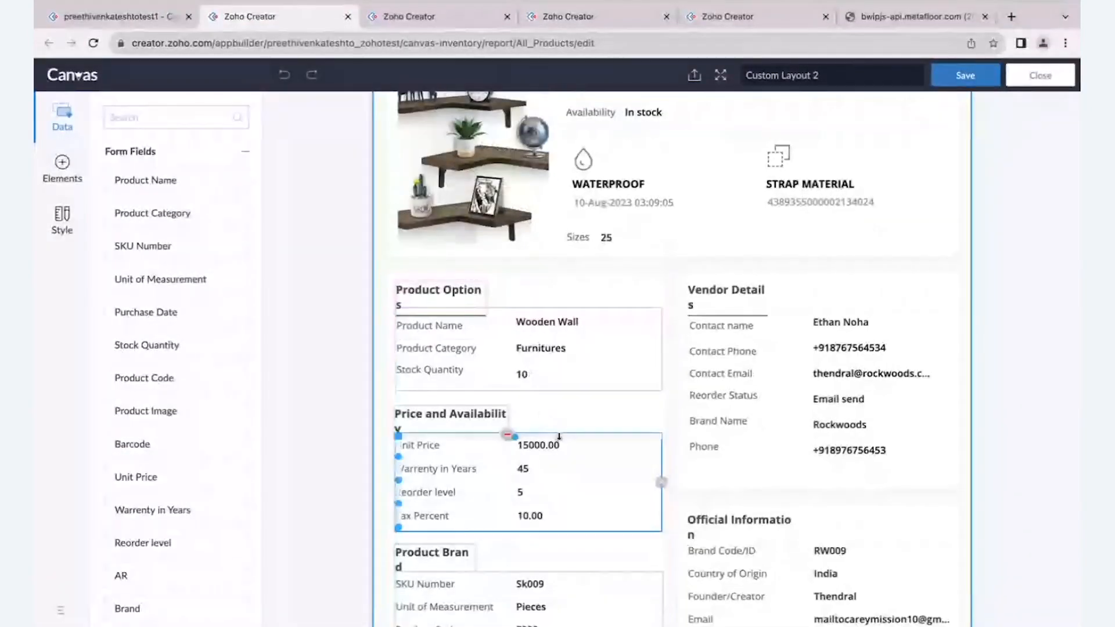
{"action": "scroll", "coordinate": [560, 440], "scroll_direction": "up", "scroll_amount": 2}
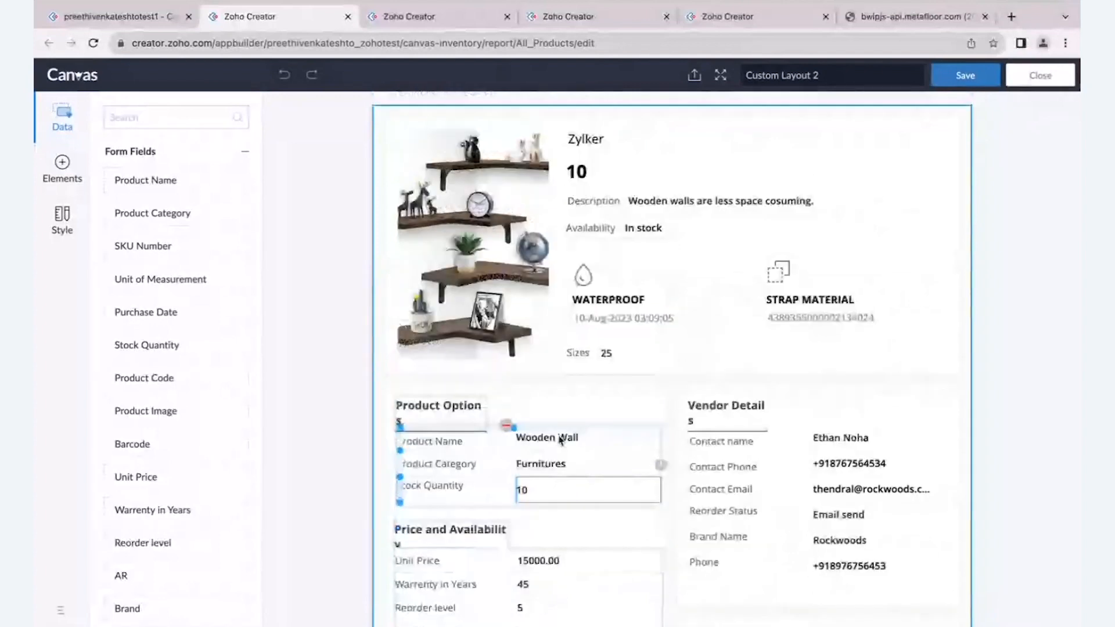
- View the detail layout of the Wooden Wall, Blufly and Flybird Furniture records in the live application
{"action": "left_click", "coordinate": [108, 15]}
{"action": "left_click", "coordinate": [194, 571]}
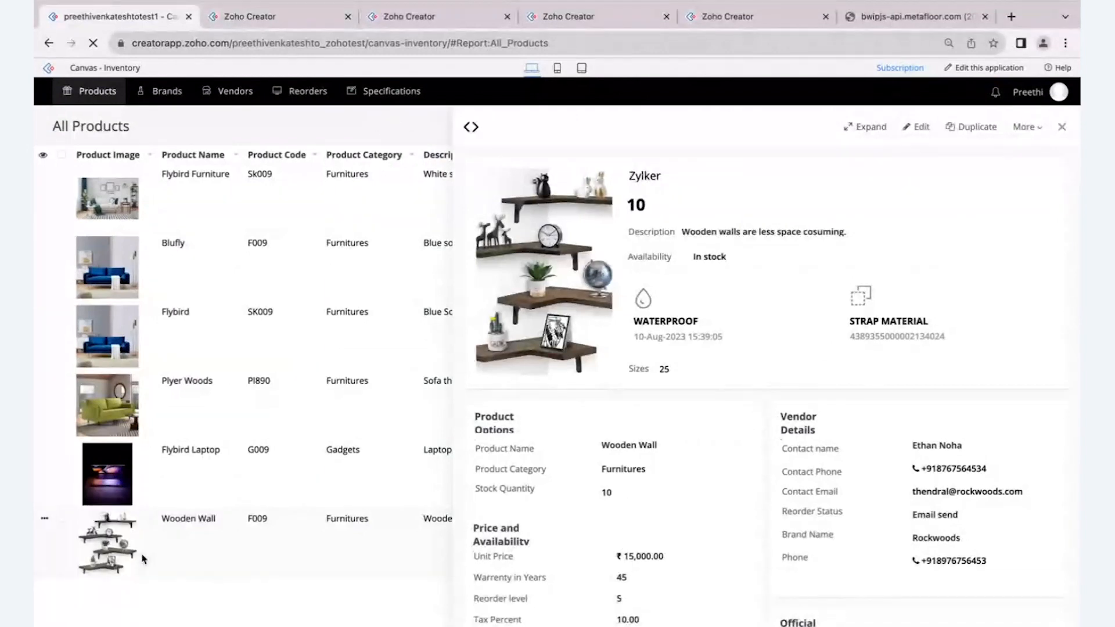
{"action": "mouse_move", "coordinate": [265, 92]}
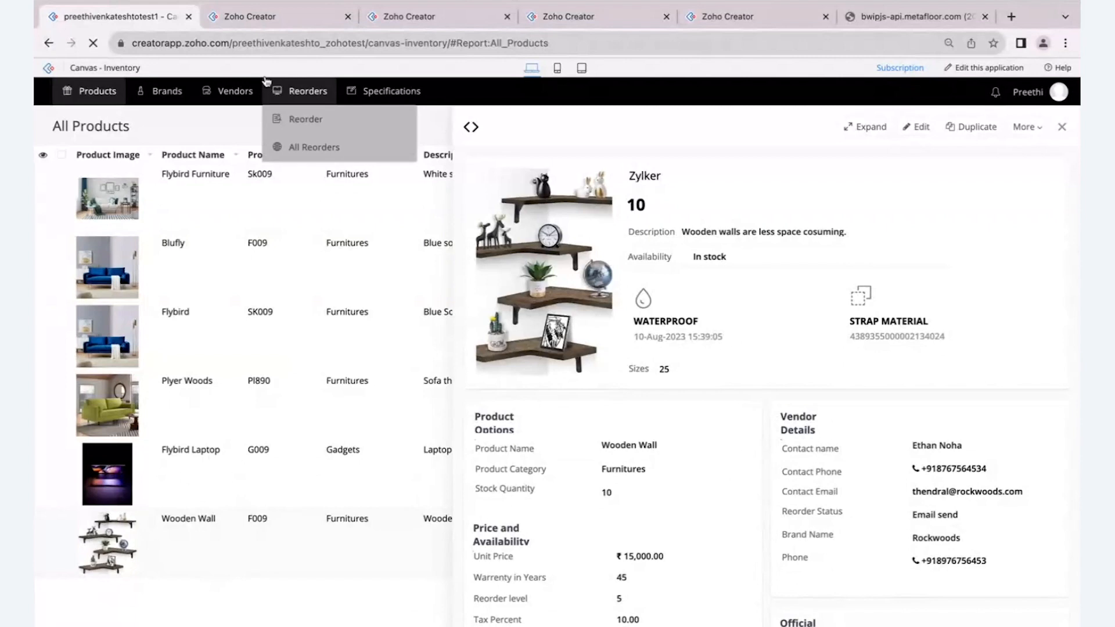
{"action": "left_click", "coordinate": [215, 292]}
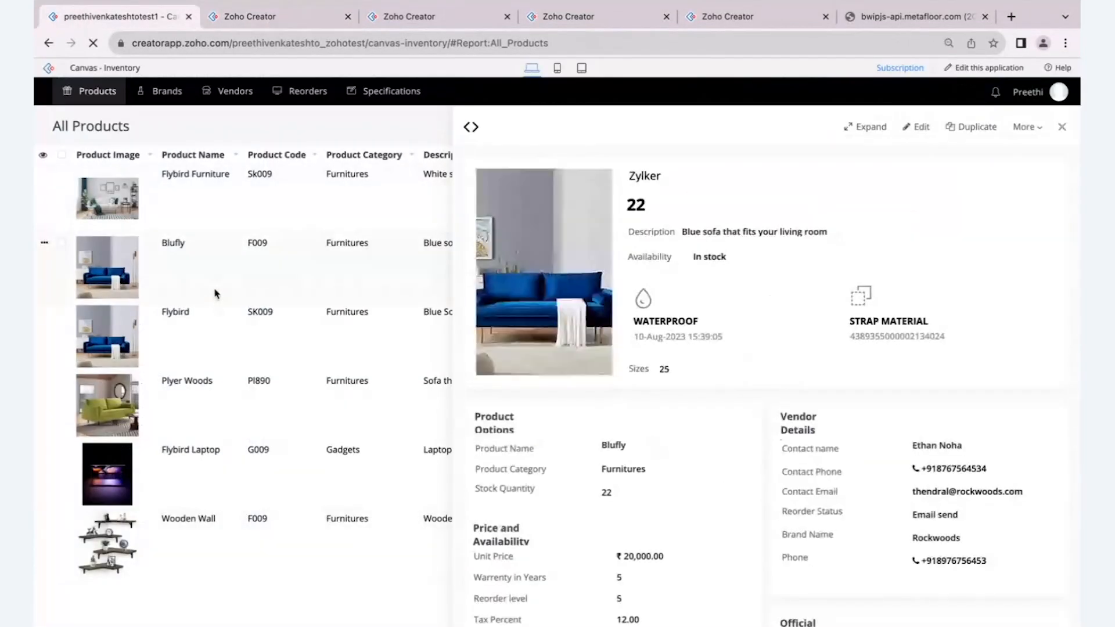
{"action": "left_click", "coordinate": [235, 204]}
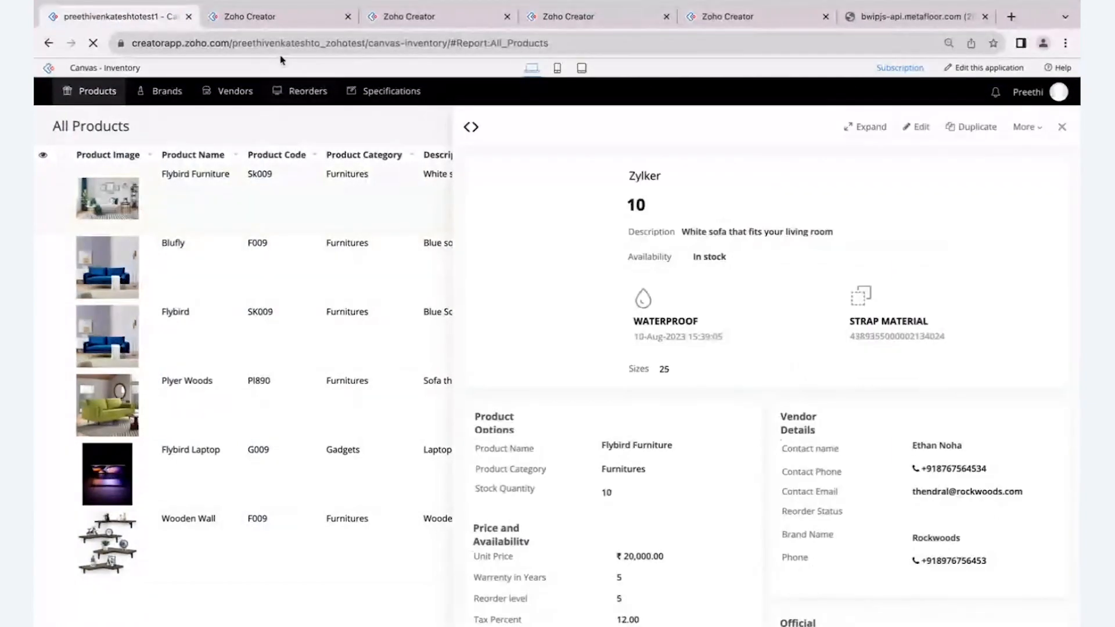
- Close the Custom Layout 2 editor, import All_Products-Products.json from Downloads as a new layout, and close the imported layout without saving
{"action": "left_click", "coordinate": [294, 26]}
{"action": "left_click", "coordinate": [1040, 75]}
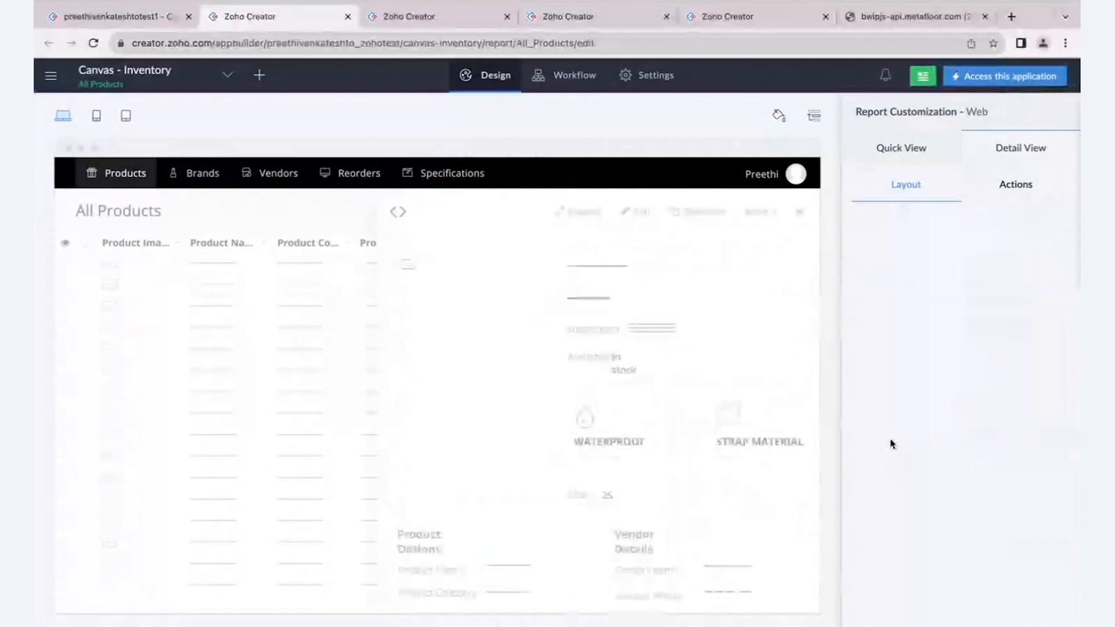
{"action": "scroll", "coordinate": [891, 443], "scroll_direction": "down", "scroll_amount": 4}
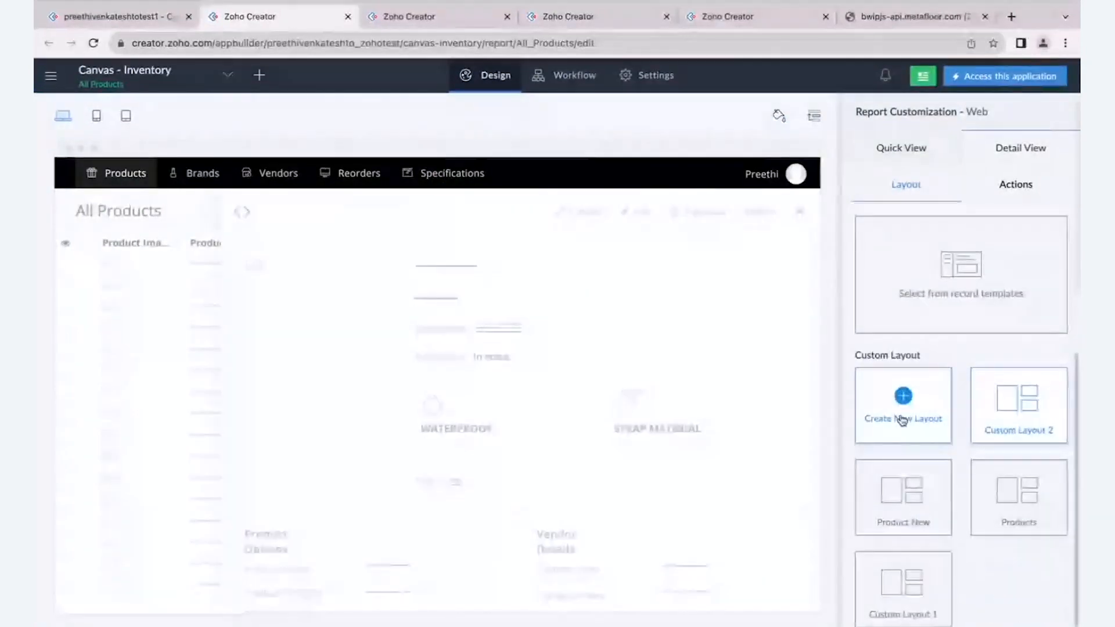
{"action": "left_click", "coordinate": [902, 418]}
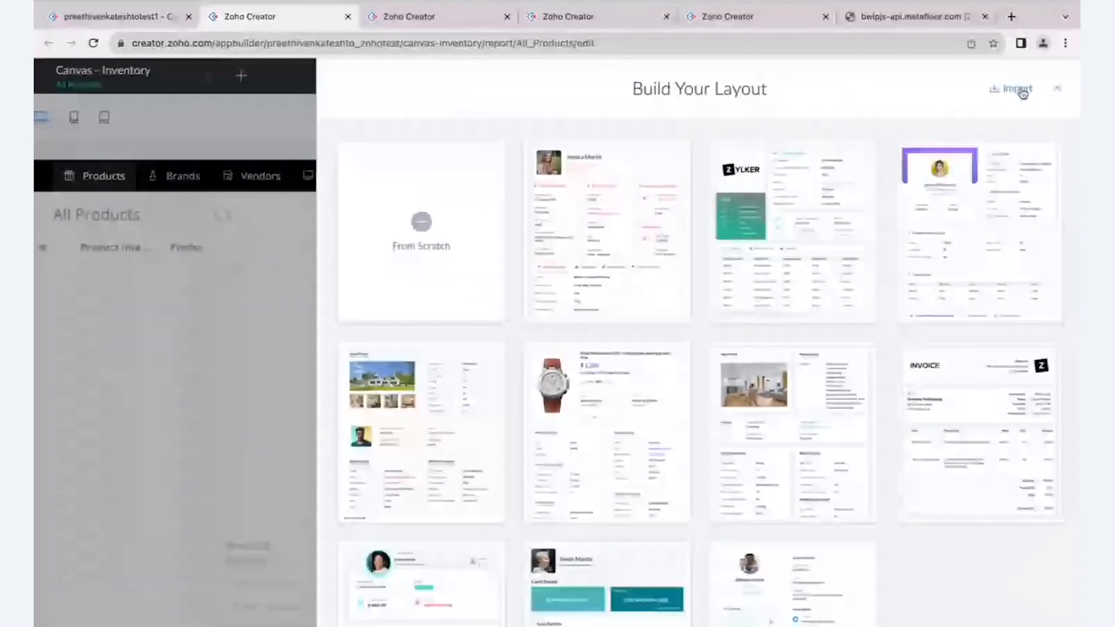
{"action": "left_click", "coordinate": [1020, 91]}
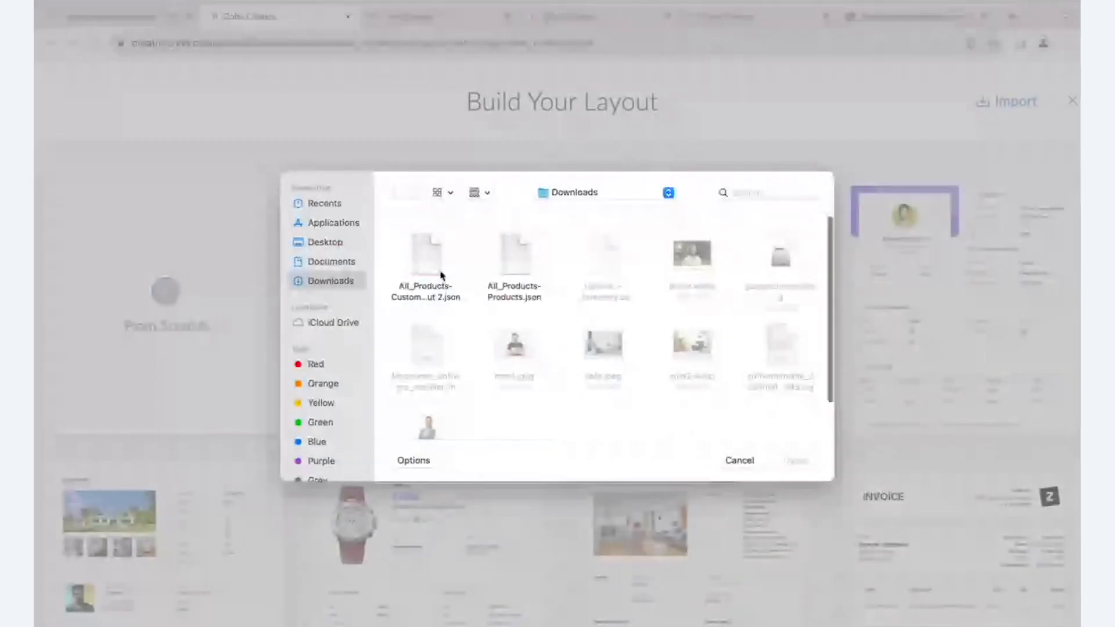
{"action": "left_click", "coordinate": [513, 270]}
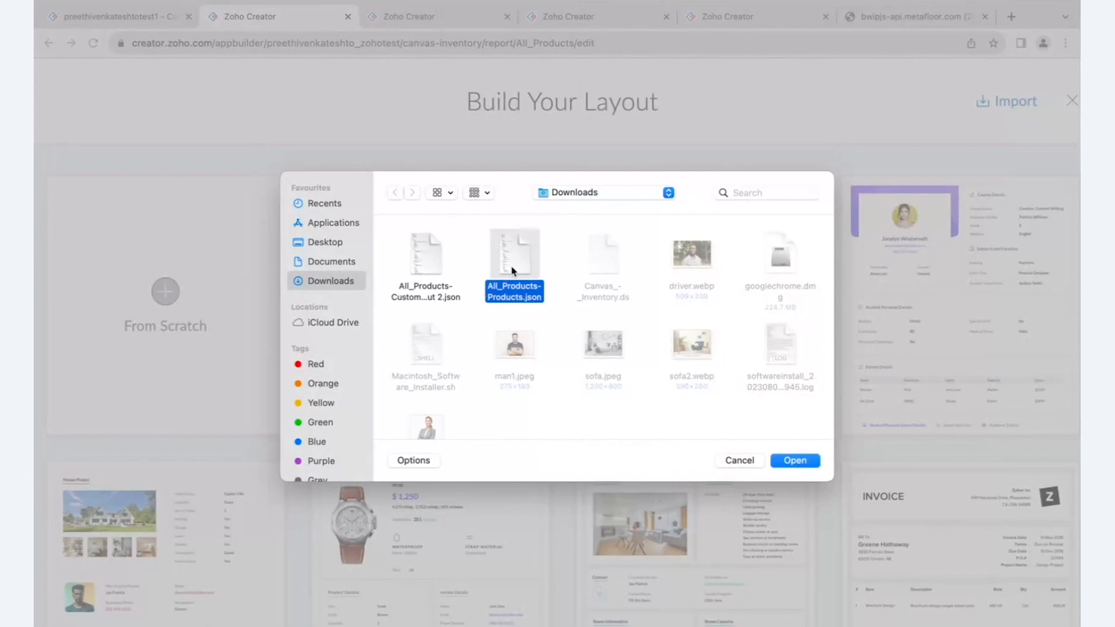
{"action": "left_click", "coordinate": [776, 460]}
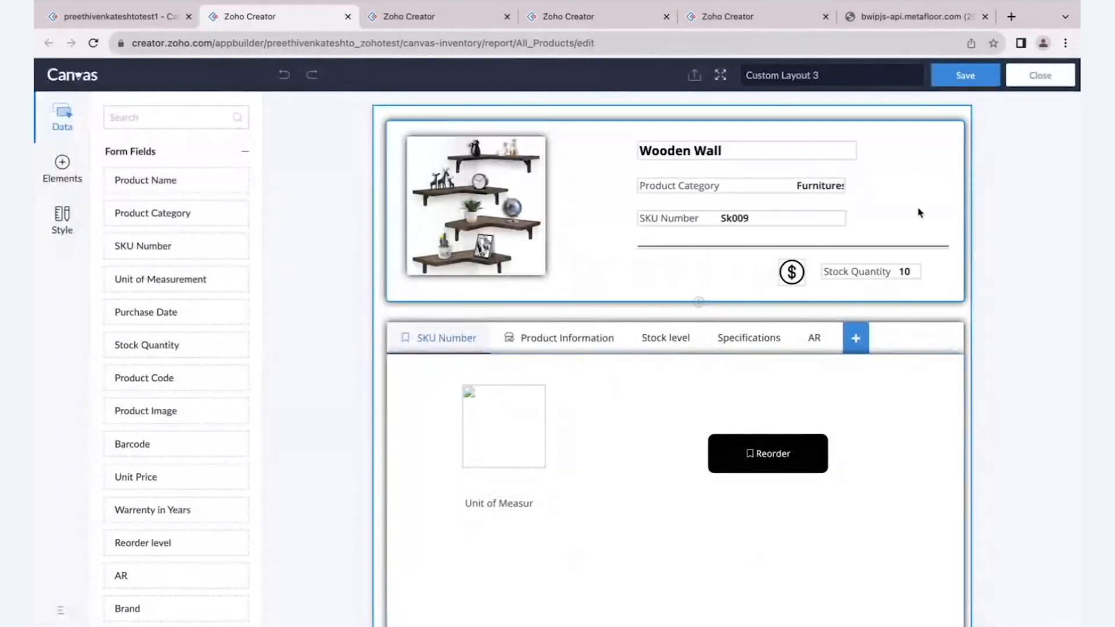
{"action": "left_click", "coordinate": [1029, 87]}
{"action": "scroll", "coordinate": [915, 478], "scroll_direction": "down", "scroll_amount": 5}
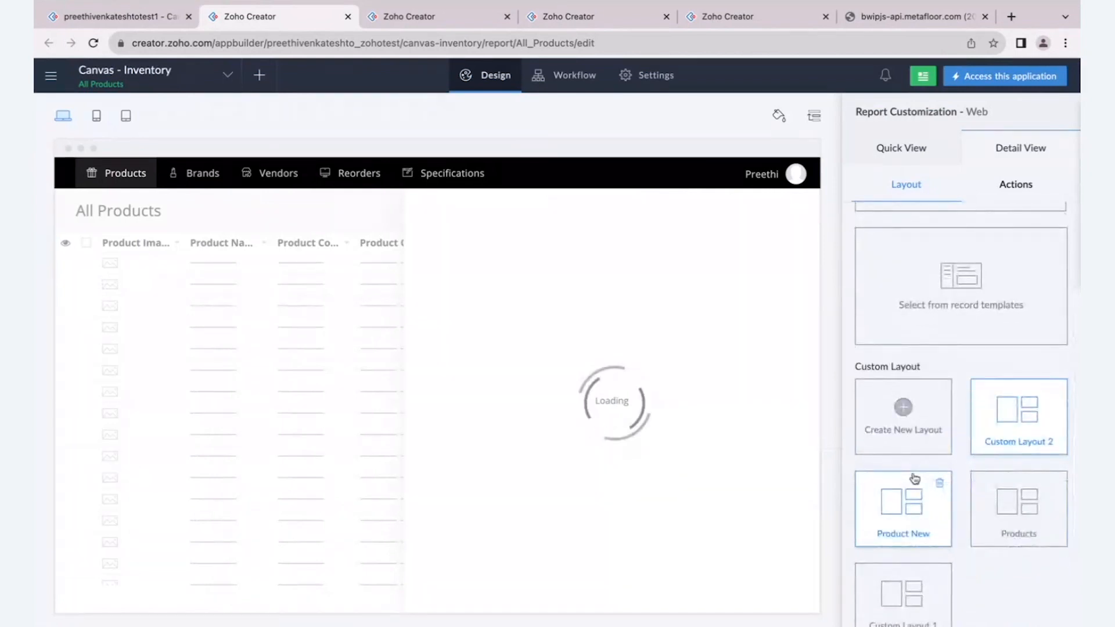
{"action": "key", "text": "ctrl+Right"}
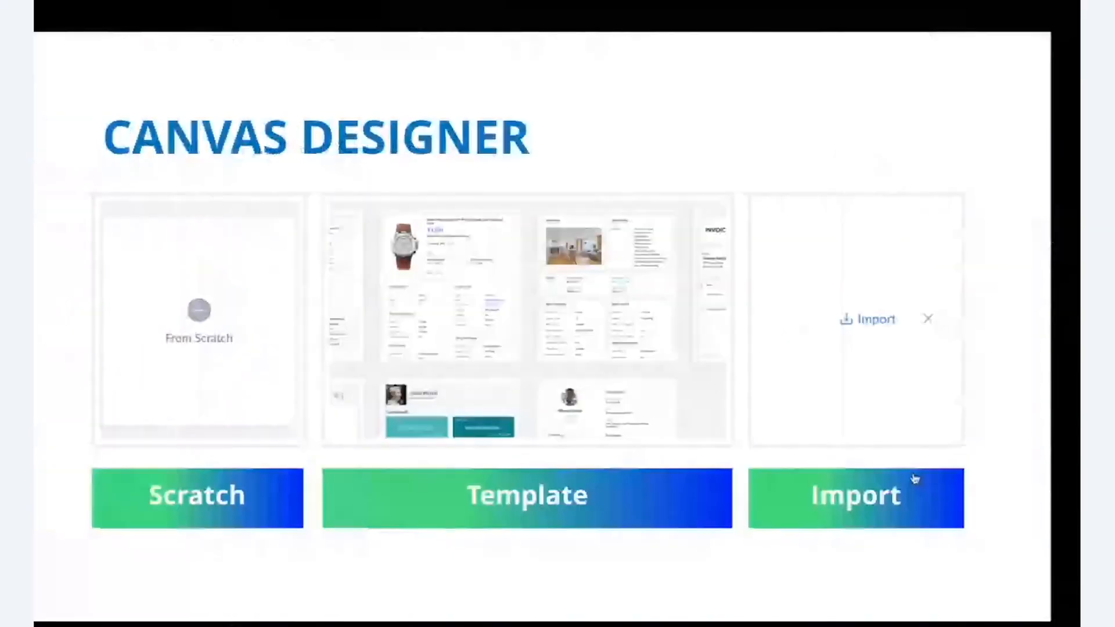
{"action": "left_click", "coordinate": [888, 151]}
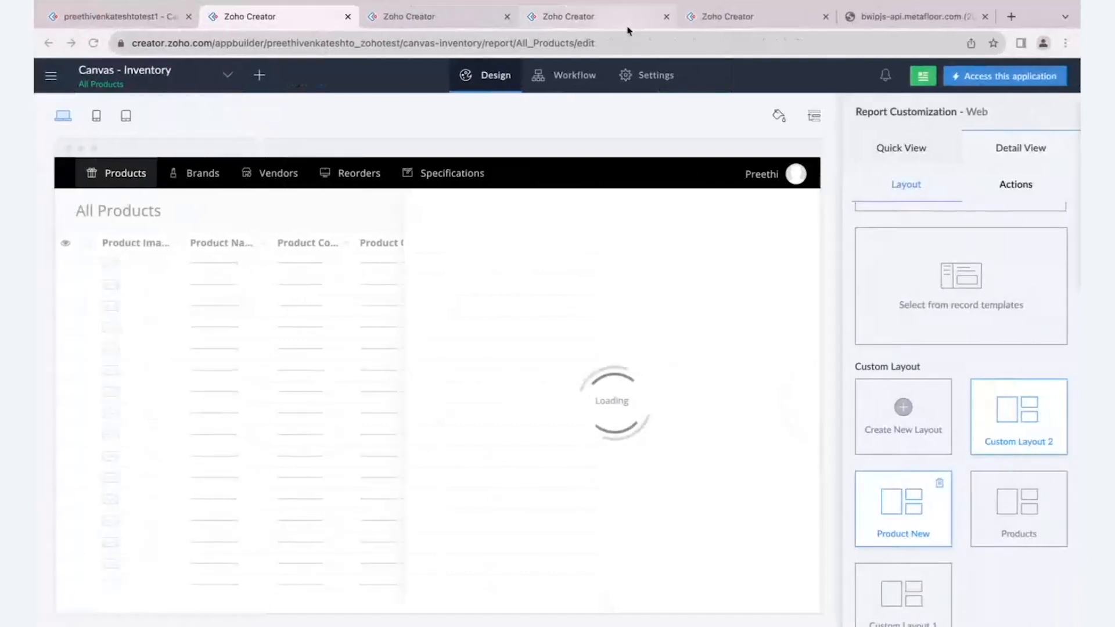
- Close the surplus Zoho Creator browser tabs, leaving the tab with the blank Custom Layout 2 canvas open
{"action": "left_click", "coordinate": [691, 22]}
{"action": "left_click", "coordinate": [348, 17]}
{"action": "left_click", "coordinate": [348, 16]}
{"action": "left_click", "coordinate": [357, 17]}
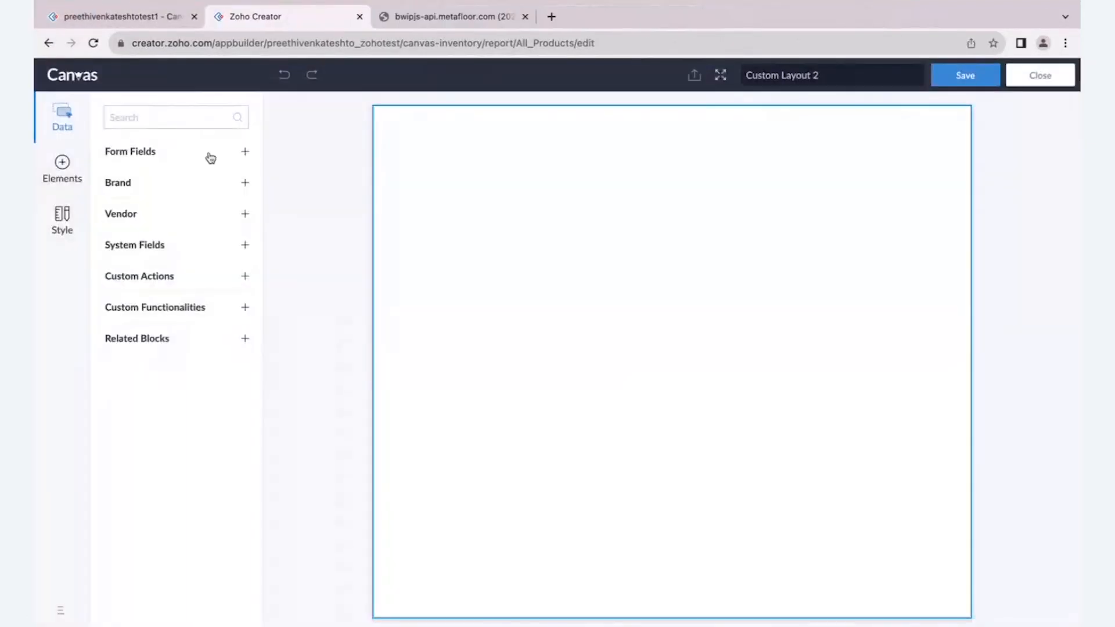
{"action": "scroll", "coordinate": [37, 129], "scroll_direction": "up", "scroll_amount": 3}
{"action": "scroll", "coordinate": [37, 134], "scroll_direction": "left", "scroll_amount": 2}
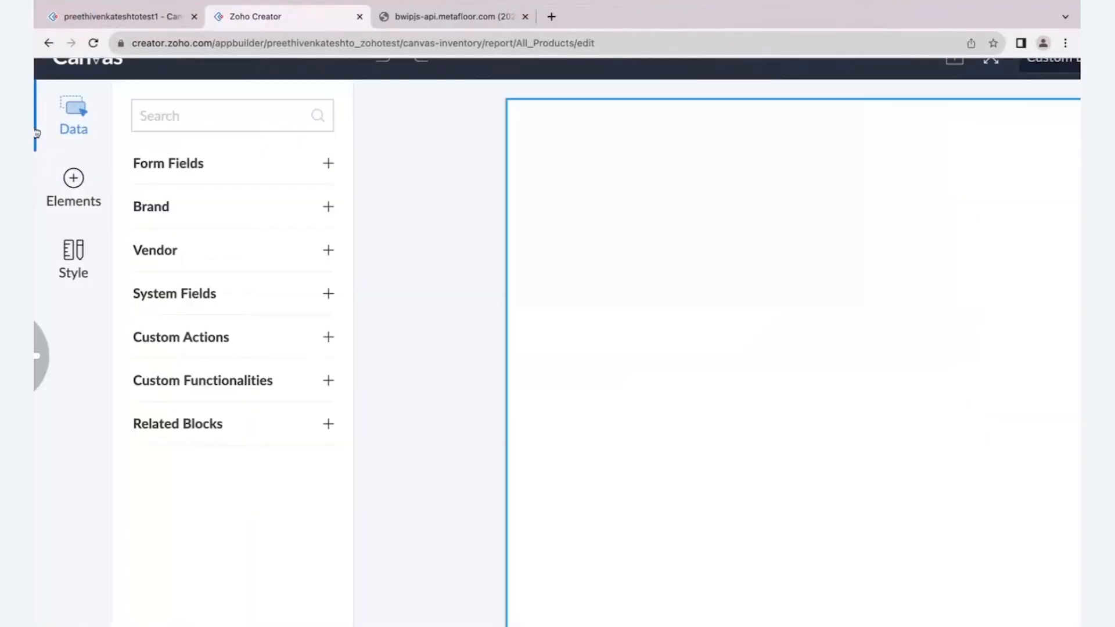
{"action": "scroll", "coordinate": [87, 174], "scroll_direction": "up", "scroll_amount": 1}
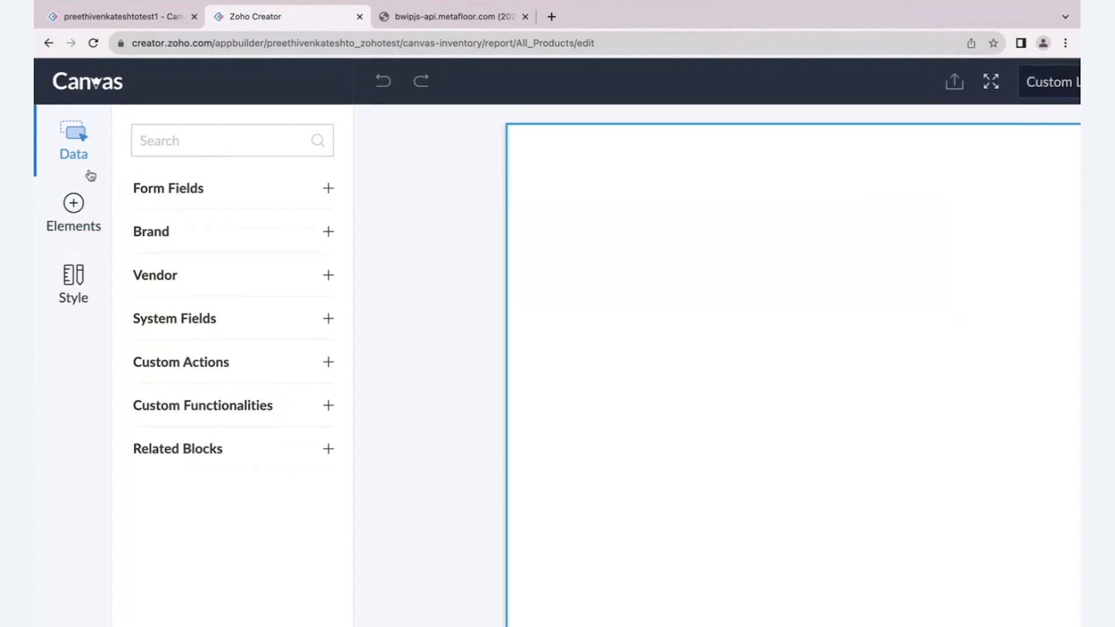
- Expand the Form Fields group, review the product fields available for the layout and collapse it
{"action": "left_click", "coordinate": [75, 153]}
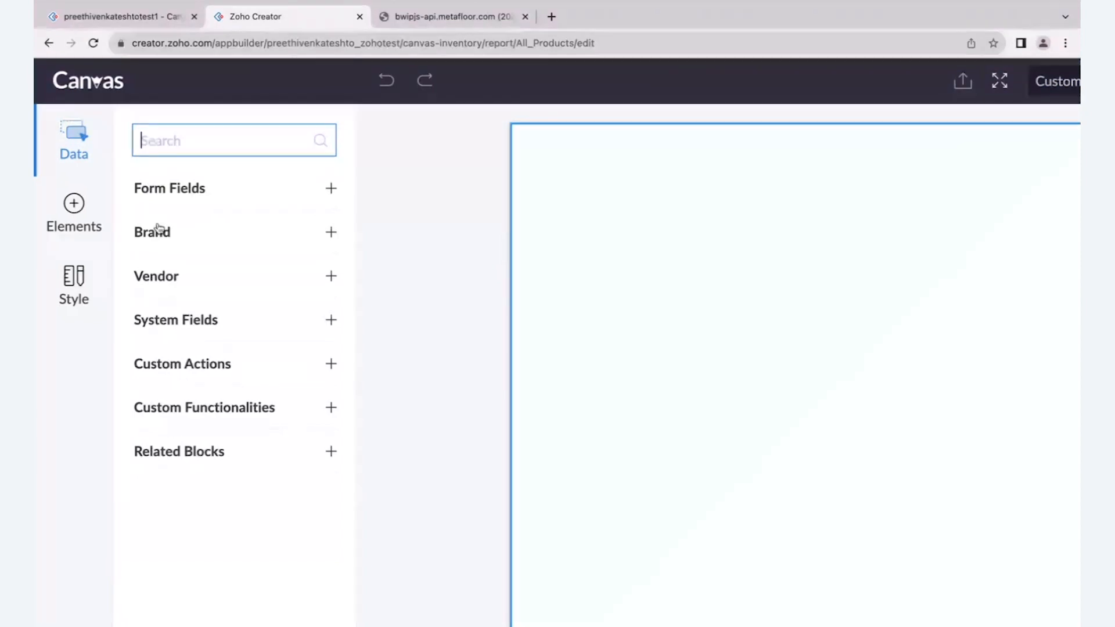
{"action": "left_click", "coordinate": [330, 190]}
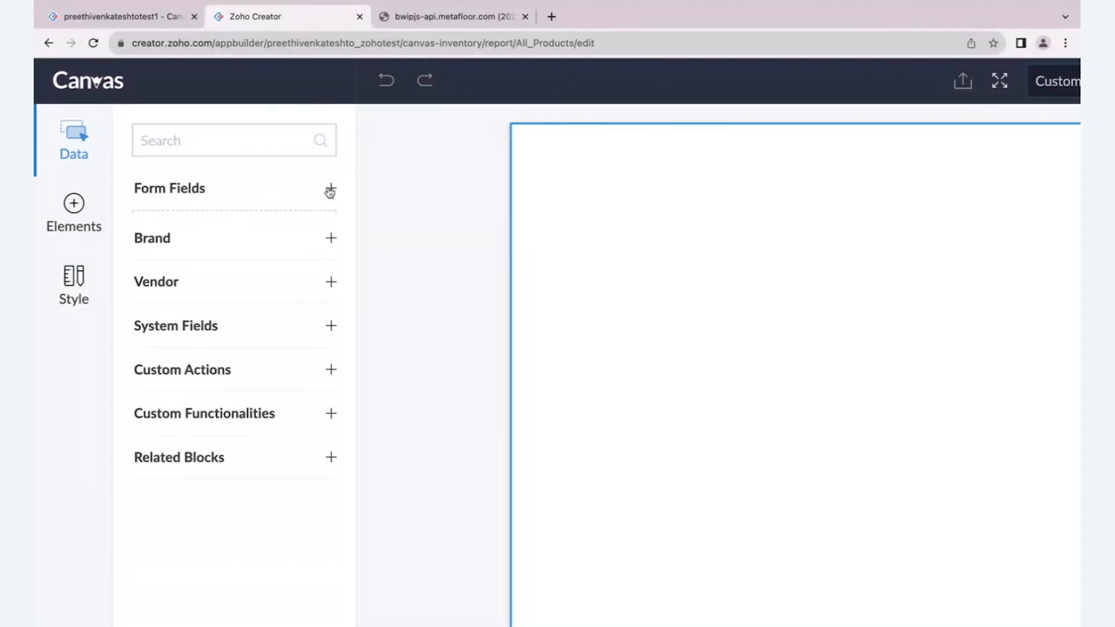
{"action": "scroll", "coordinate": [244, 352], "scroll_direction": "down", "scroll_amount": 5}
{"action": "scroll", "coordinate": [244, 352], "scroll_direction": "up", "scroll_amount": 5}
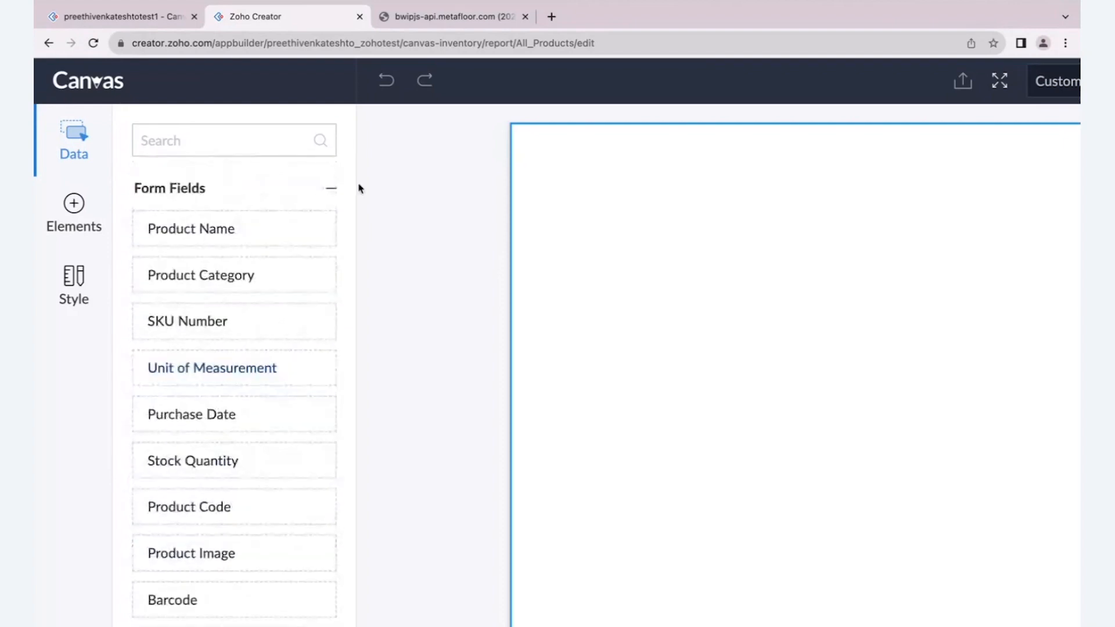
{"action": "left_click", "coordinate": [332, 190]}
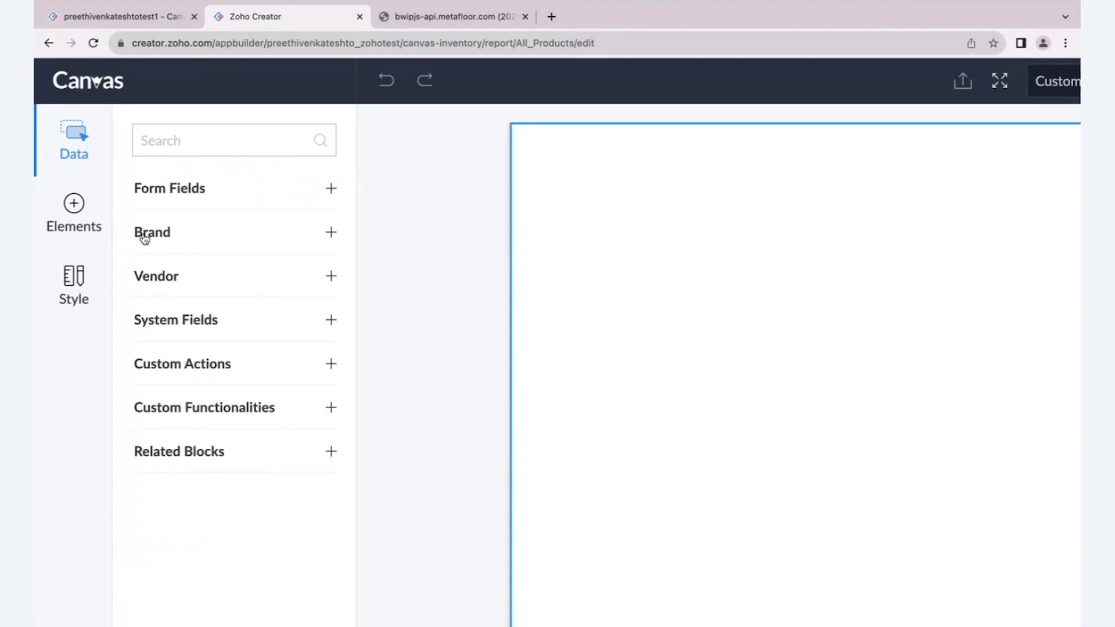
- View the brand, vendor and product forms in the live application and return to the blank Canvas layout
{"action": "left_click", "coordinate": [119, 23]}
{"action": "mouse_move", "coordinate": [160, 90]}
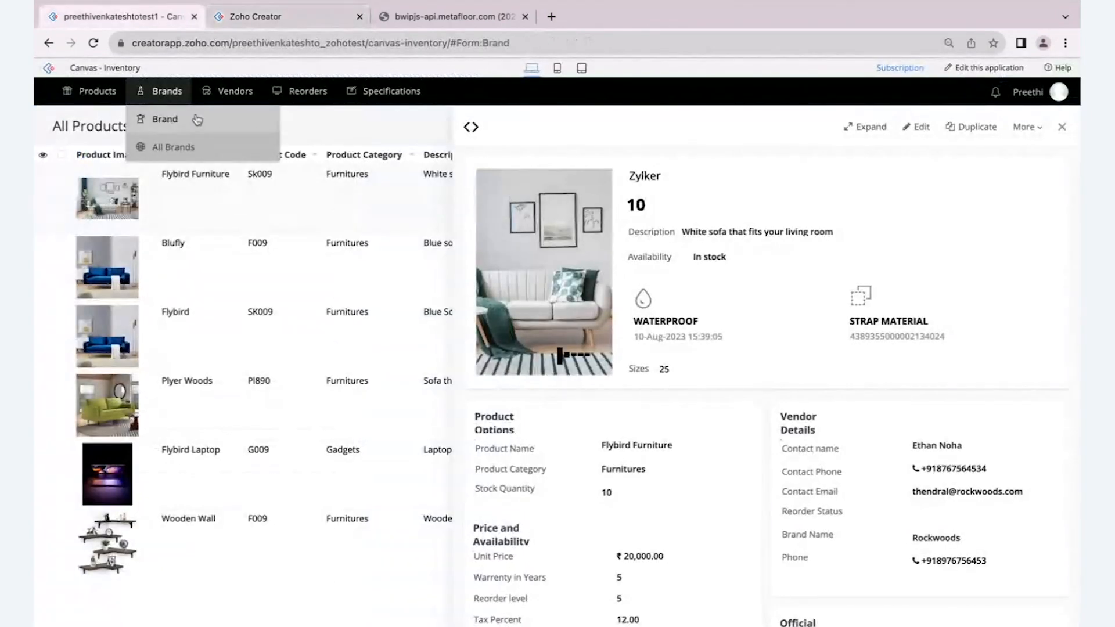
{"action": "left_click", "coordinate": [197, 118]}
{"action": "mouse_move", "coordinate": [232, 91]}
{"action": "left_click", "coordinate": [245, 119]}
{"action": "mouse_move", "coordinate": [93, 91]}
{"action": "left_click", "coordinate": [90, 118]}
{"action": "left_click", "coordinate": [276, 18]}
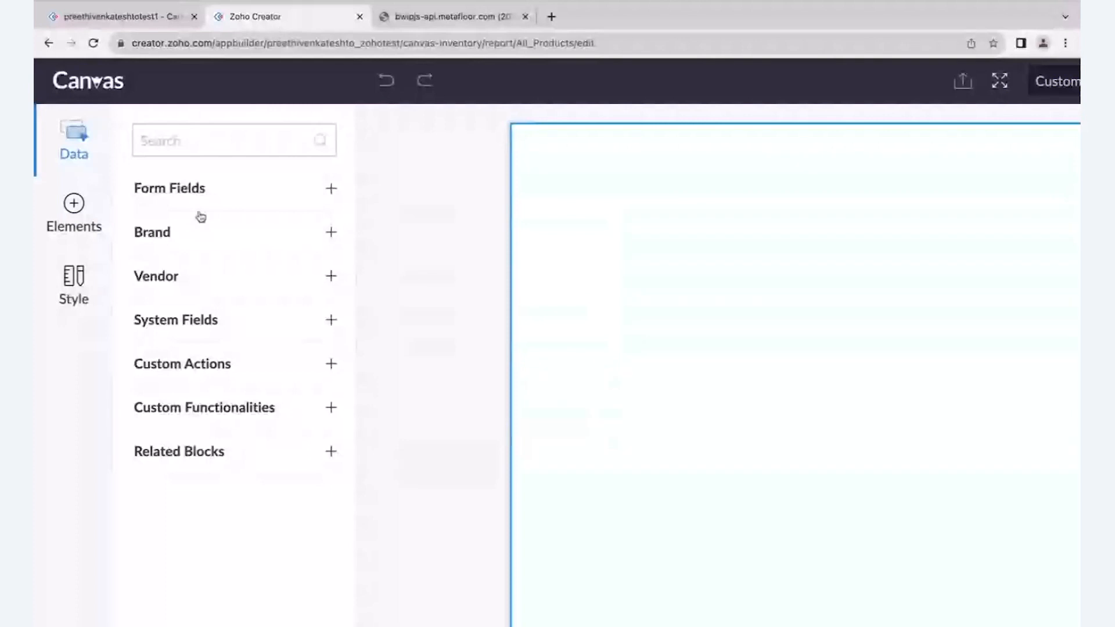
- Review the fields listed under System Fields in the Canvas data list and collapse the group
{"action": "left_click", "coordinate": [182, 249]}
{"action": "left_click", "coordinate": [181, 249]}
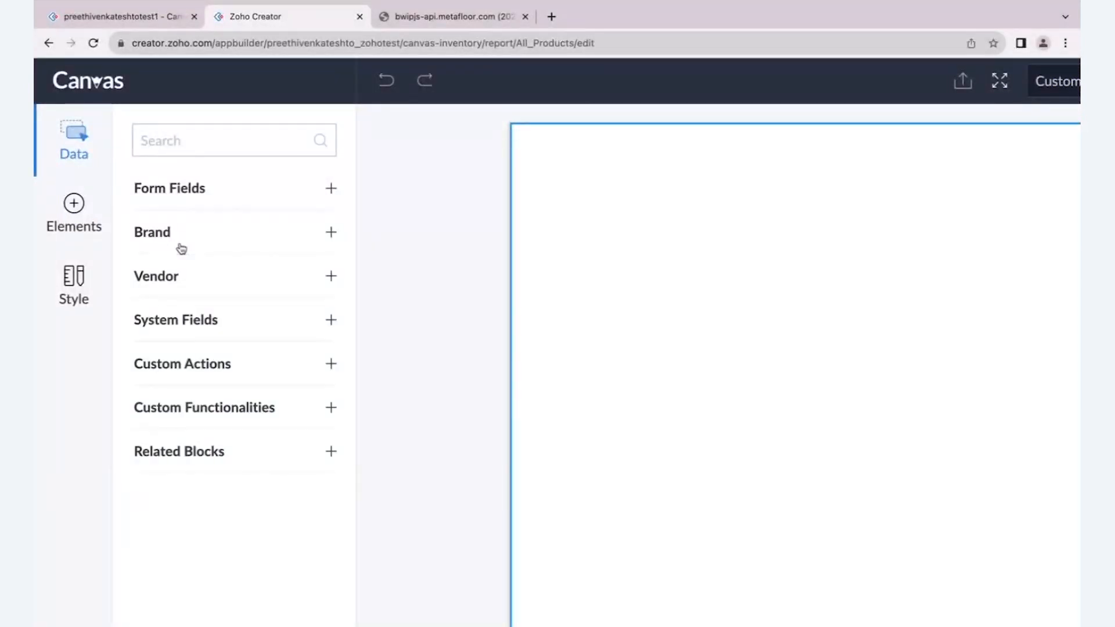
{"action": "left_click", "coordinate": [177, 321]}
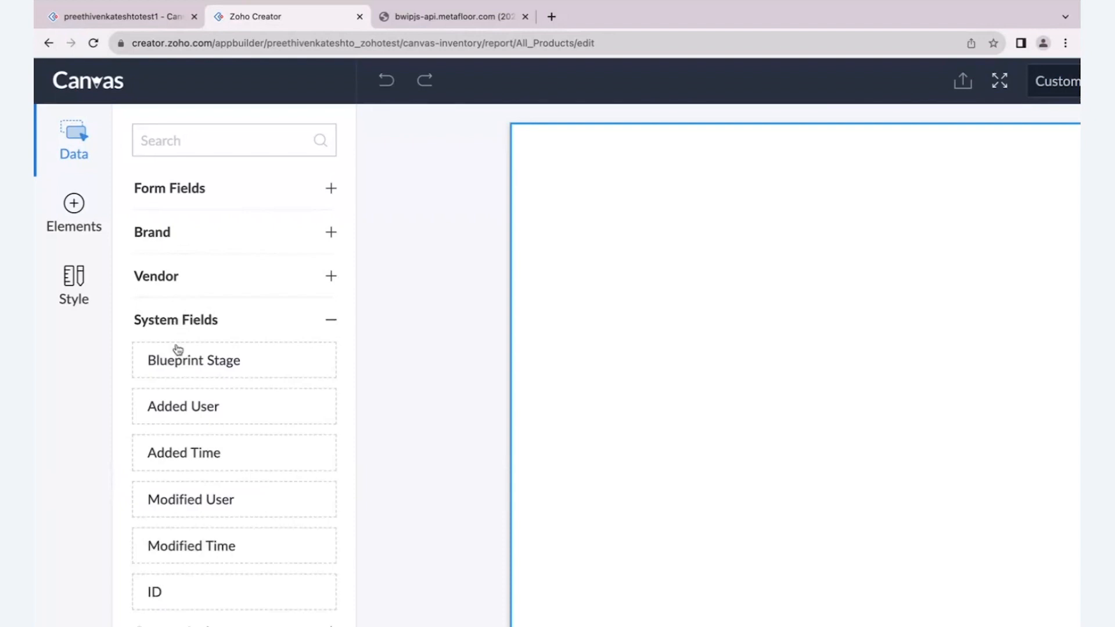
{"action": "scroll", "coordinate": [184, 372], "scroll_direction": "down", "scroll_amount": 2}
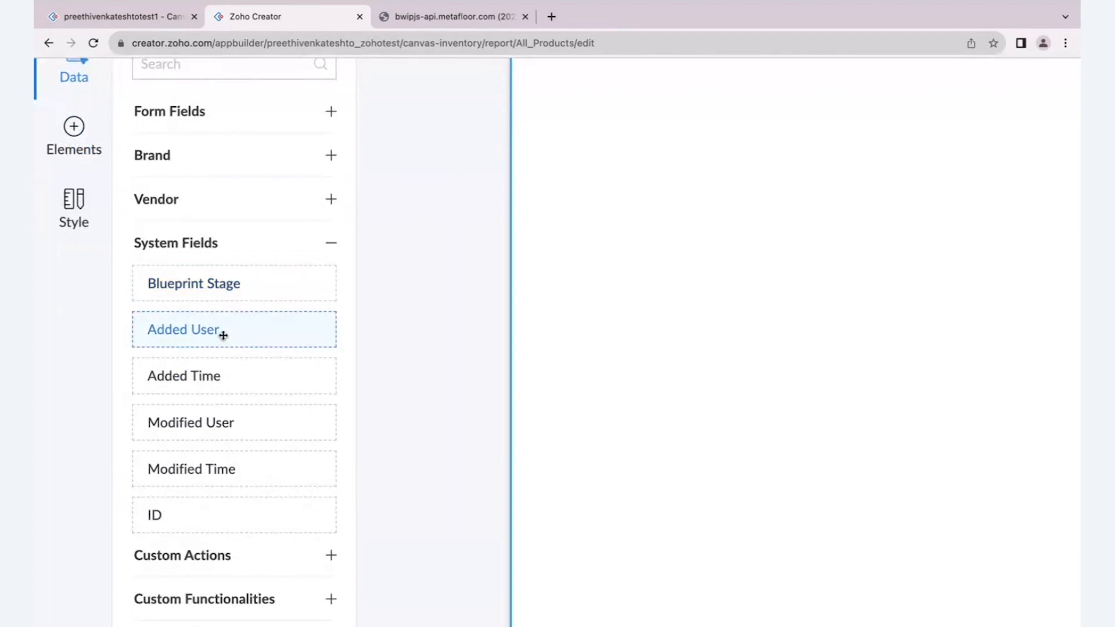
{"action": "left_click", "coordinate": [331, 250]}
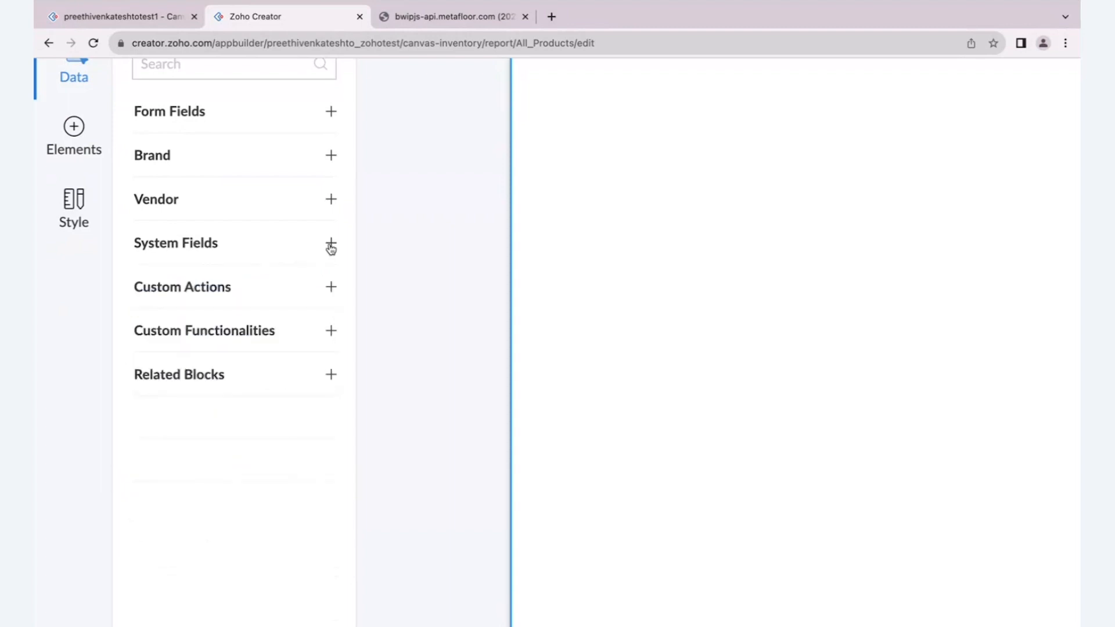
- Review the available Custom Actions, collapse that group and expand Custom Functionalities
{"action": "left_click", "coordinate": [246, 300]}
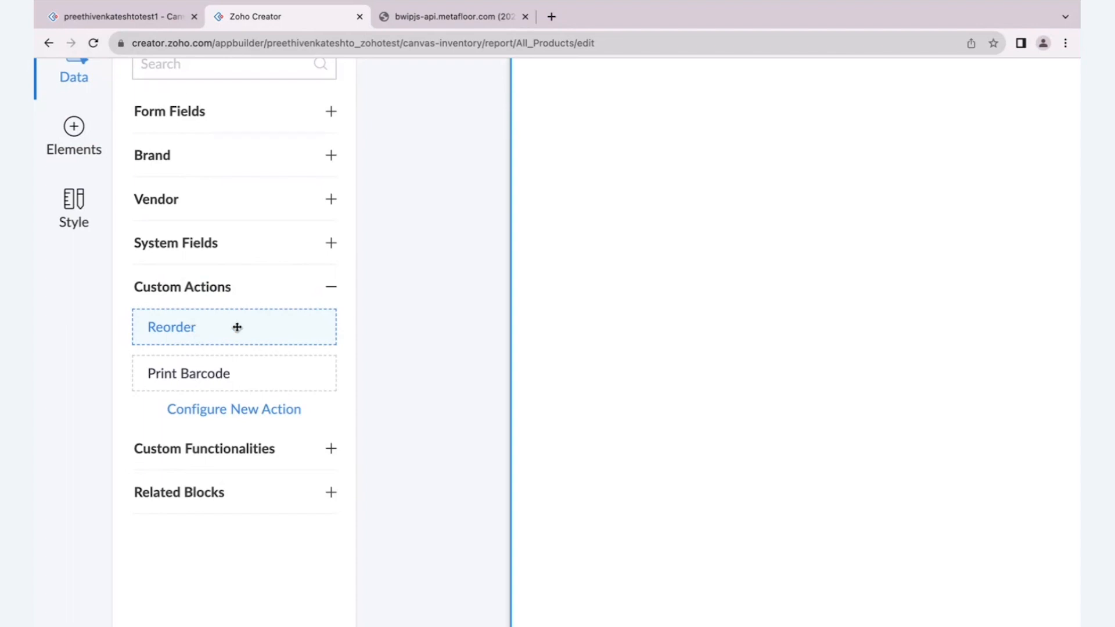
{"action": "left_click", "coordinate": [332, 287]}
{"action": "left_click", "coordinate": [244, 343]}
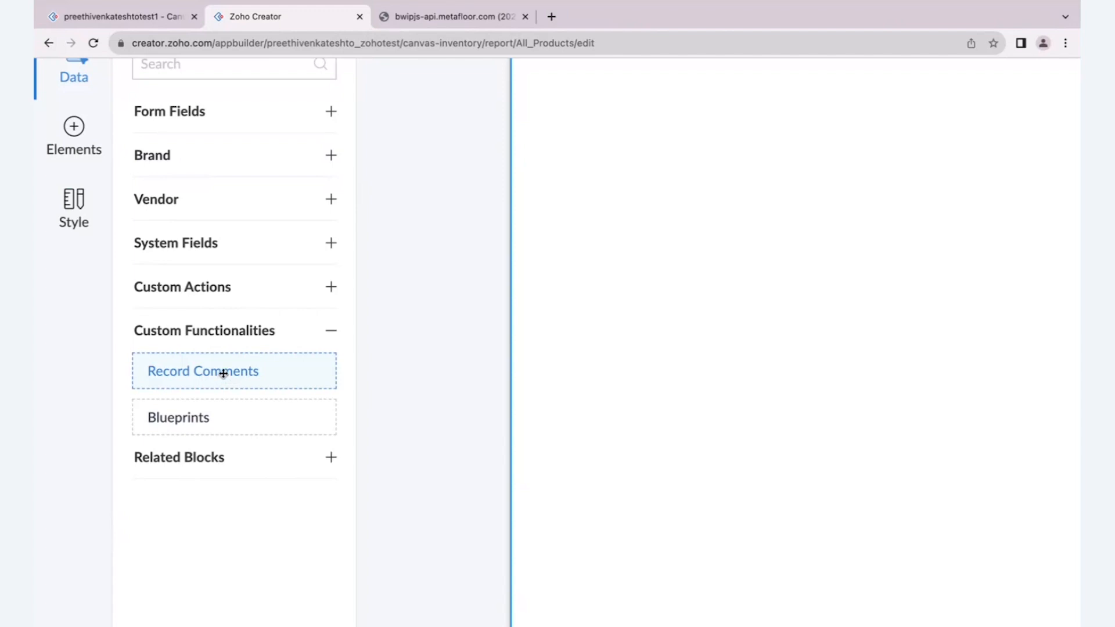
- Review the Custom Functionalities in the data list, collapse that group and expand Related Blocks
{"action": "scroll", "coordinate": [281, 373], "scroll_direction": "down", "scroll_amount": 1}
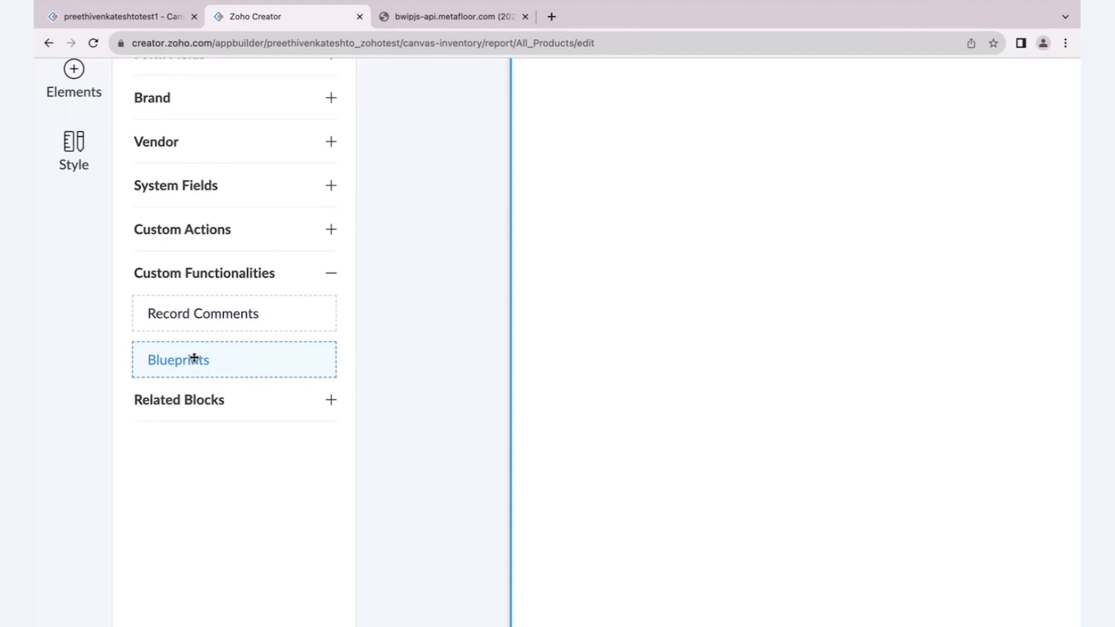
{"action": "left_click", "coordinate": [331, 276]}
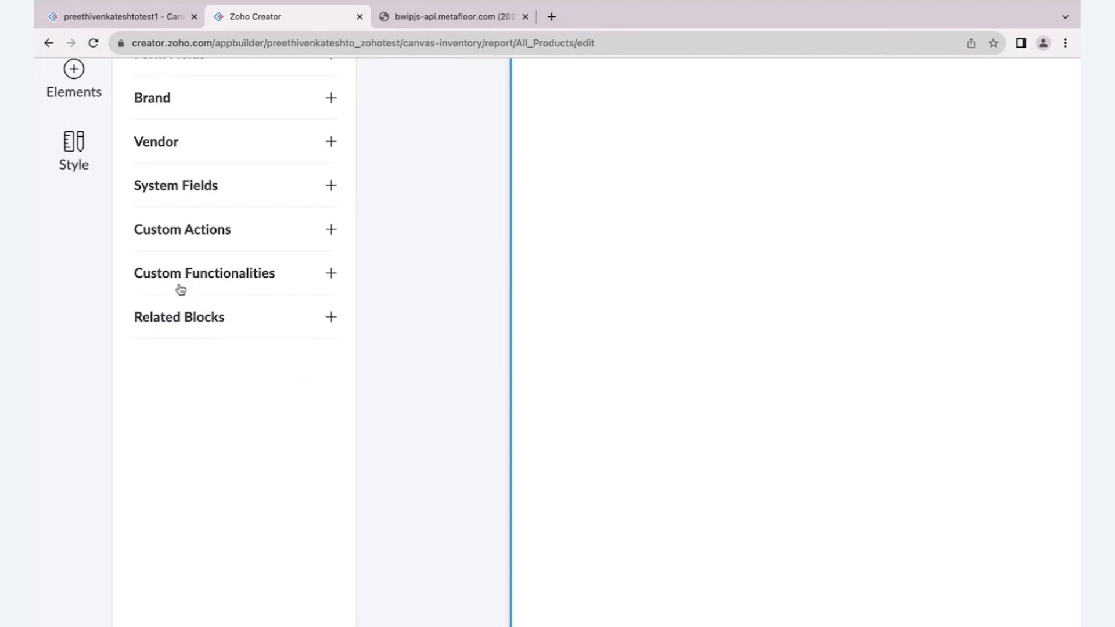
{"action": "left_click", "coordinate": [180, 317]}
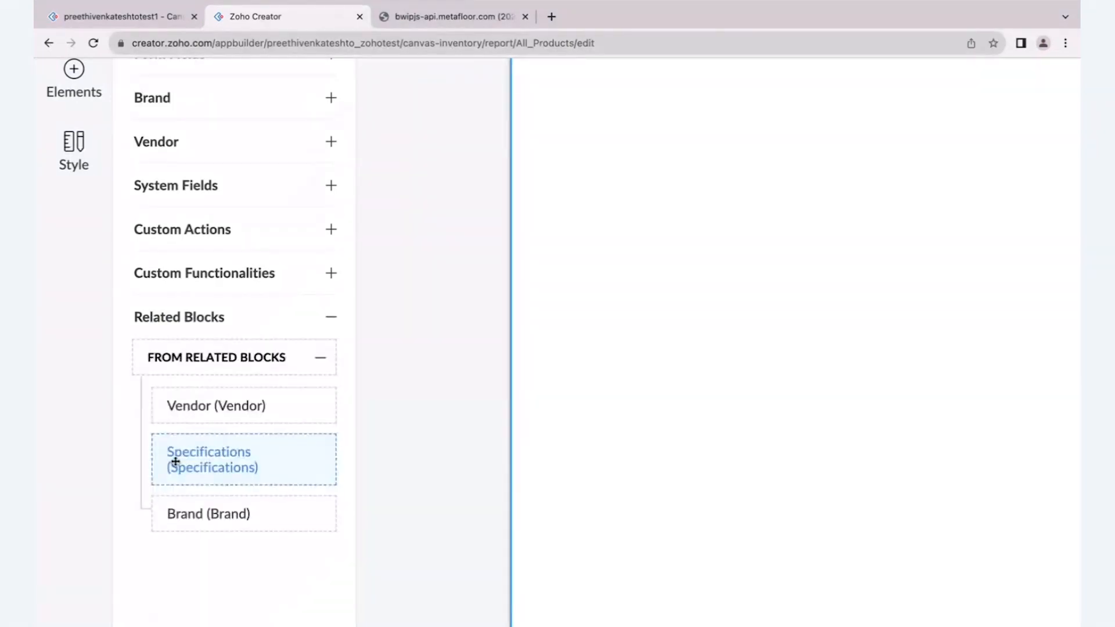
- Check the Brands and Vendors entries in the live application, return to Canvas and collapse the Related Blocks group
{"action": "left_click", "coordinate": [75, 17]}
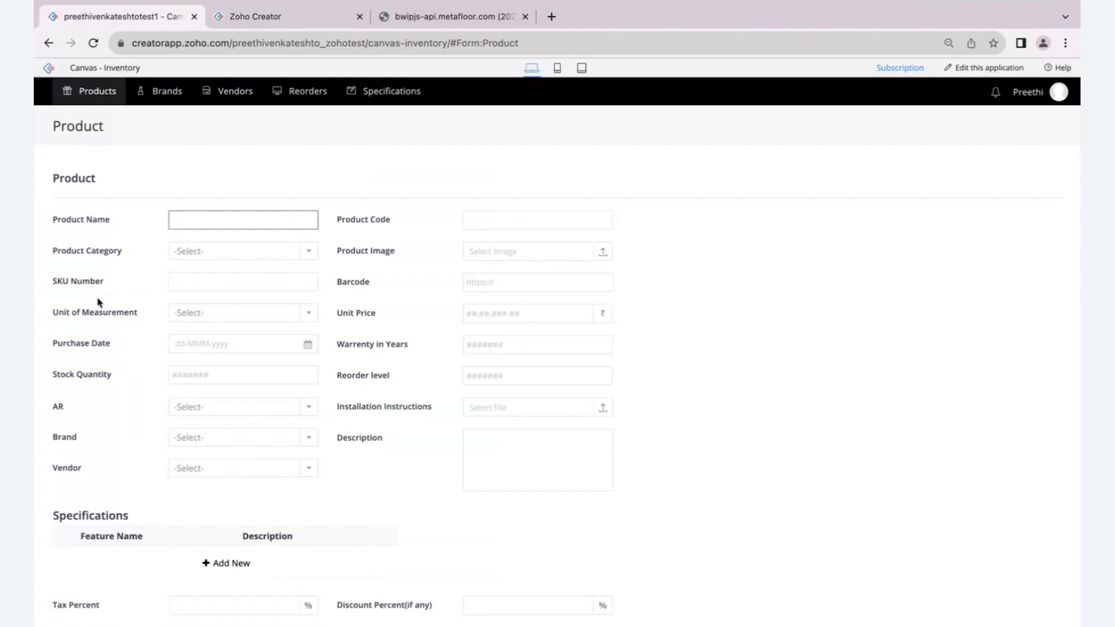
{"action": "mouse_move", "coordinate": [174, 98]}
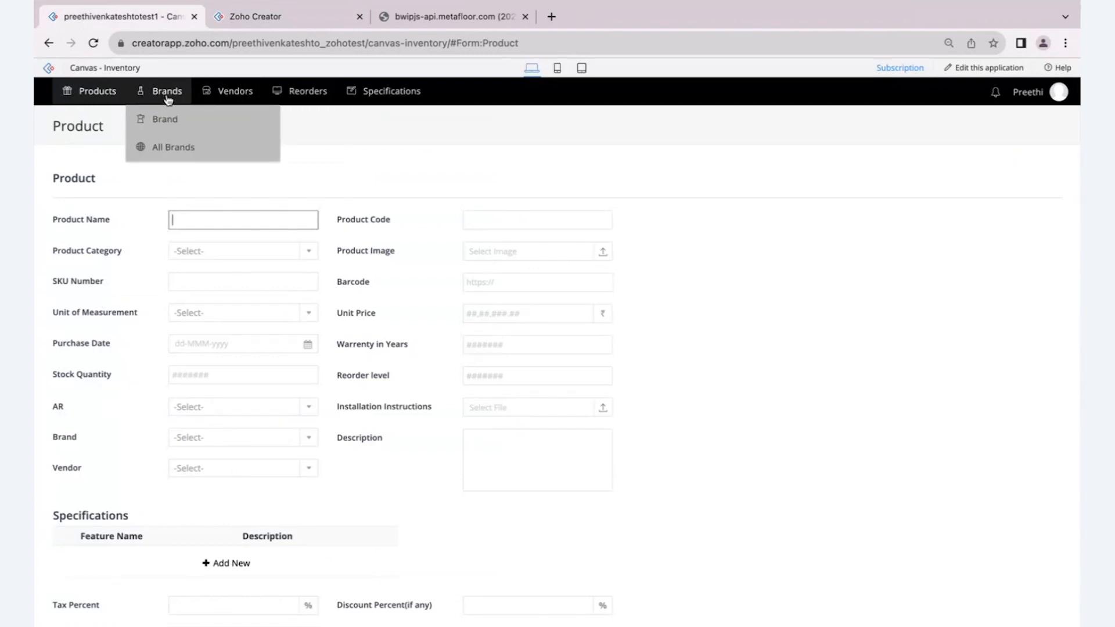
{"action": "mouse_move", "coordinate": [228, 94]}
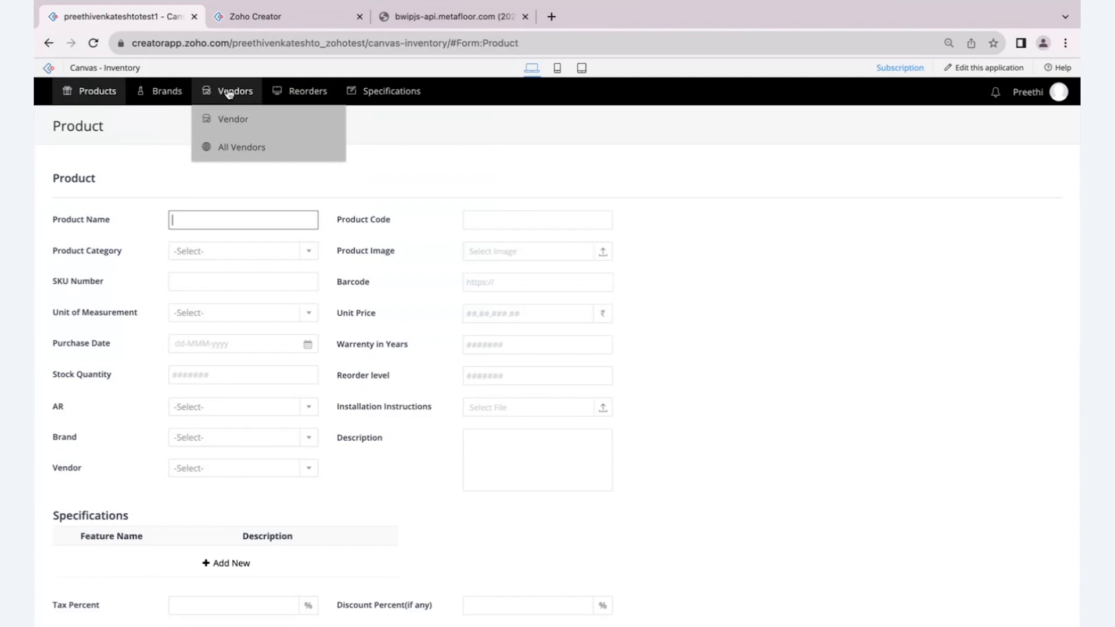
{"action": "left_click", "coordinate": [271, 25]}
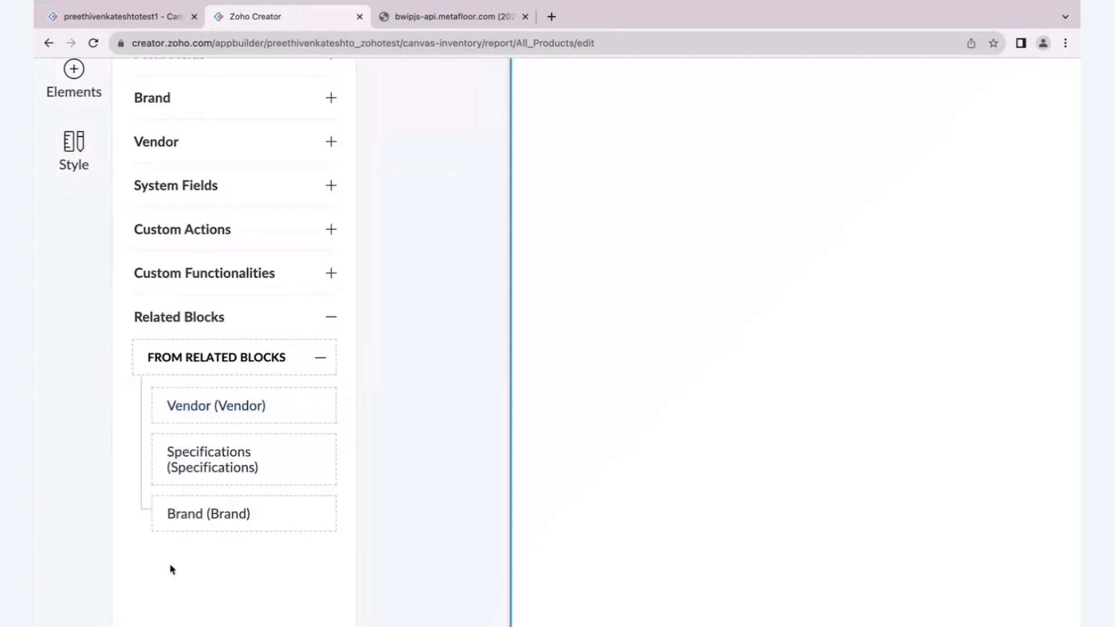
{"action": "scroll", "coordinate": [169, 568], "scroll_direction": "down", "scroll_amount": 1}
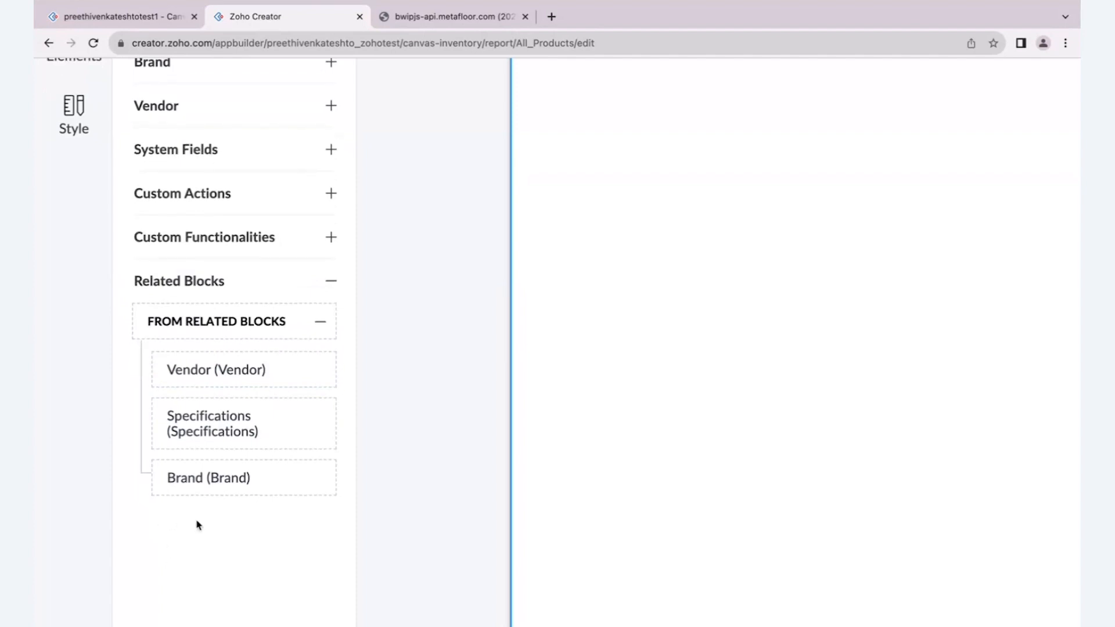
{"action": "left_click", "coordinate": [331, 287]}
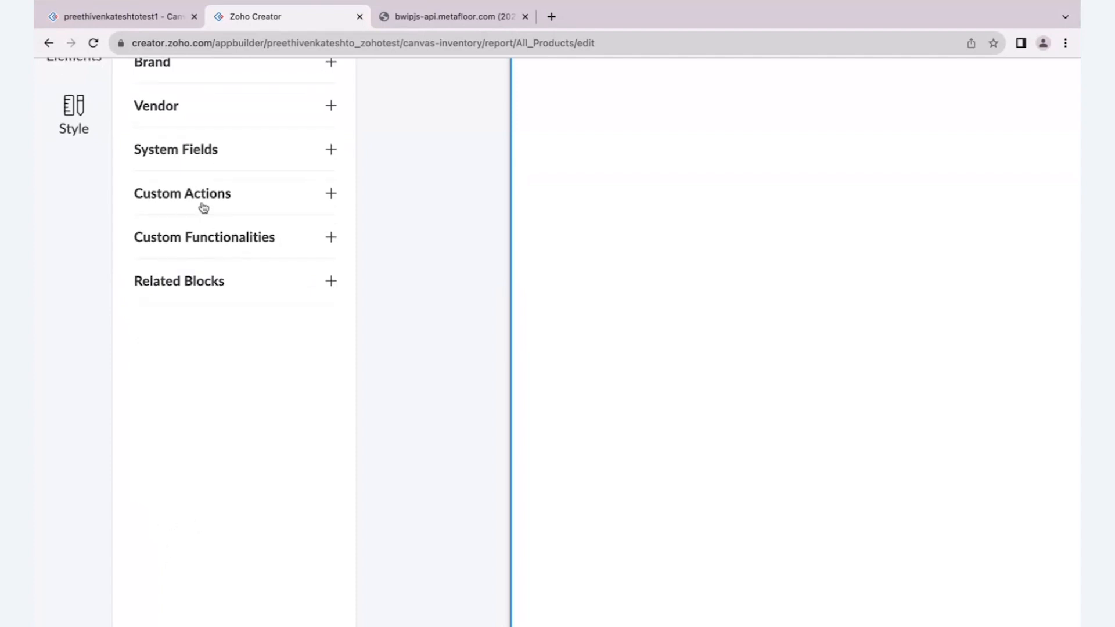
- Show the Canvas elements and review the Section, Tab, Table, Text, Icon and Line components
{"action": "scroll", "coordinate": [201, 207], "scroll_direction": "up", "scroll_amount": 3}
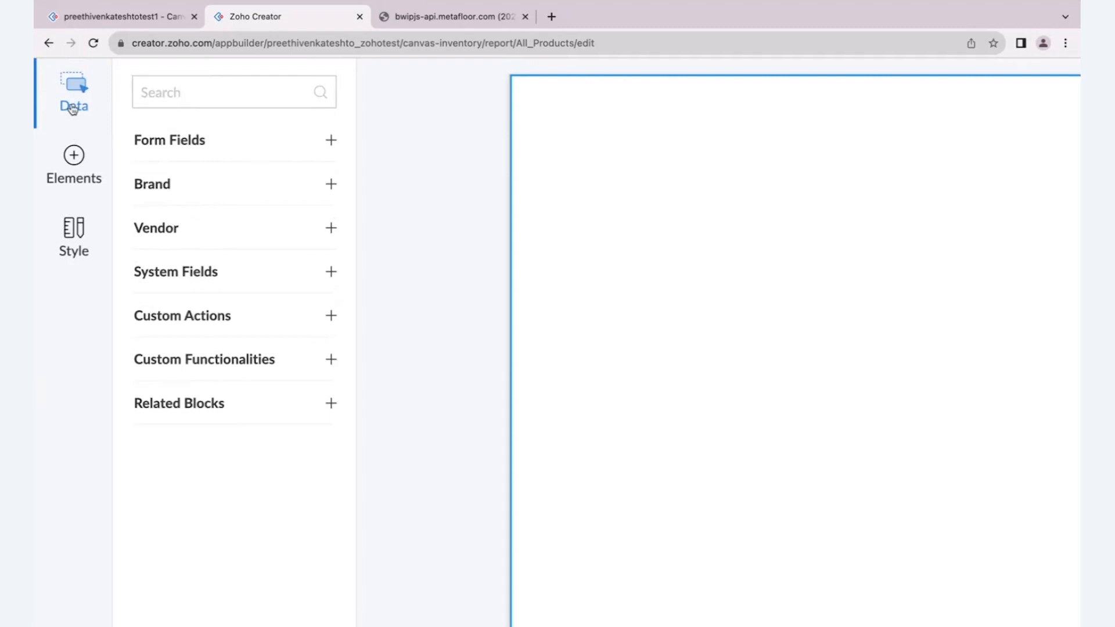
{"action": "scroll", "coordinate": [70, 141], "scroll_direction": "up", "scroll_amount": 1}
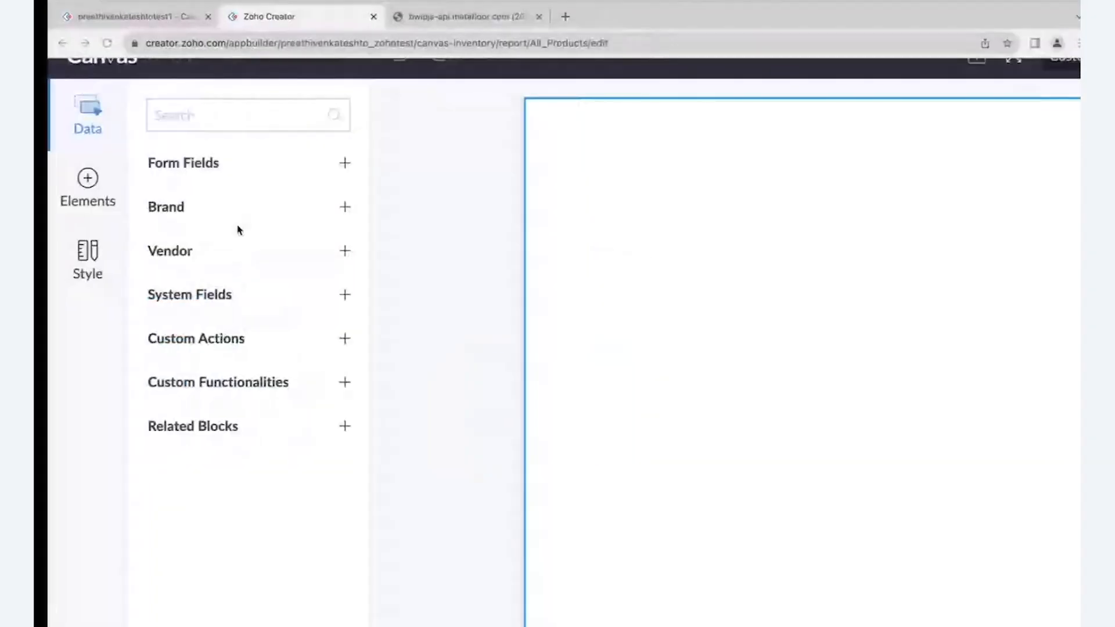
{"action": "left_click", "coordinate": [87, 199]}
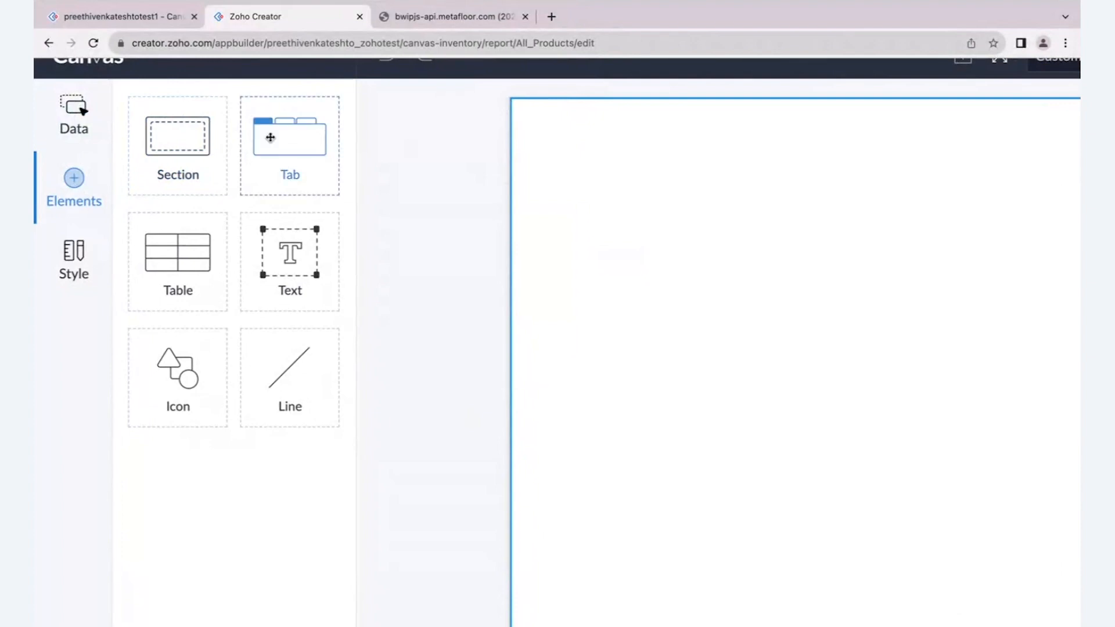
- Close the bwipjs-api page, view the Product form in the live application and return to Canvas
{"action": "left_click", "coordinate": [525, 16]}
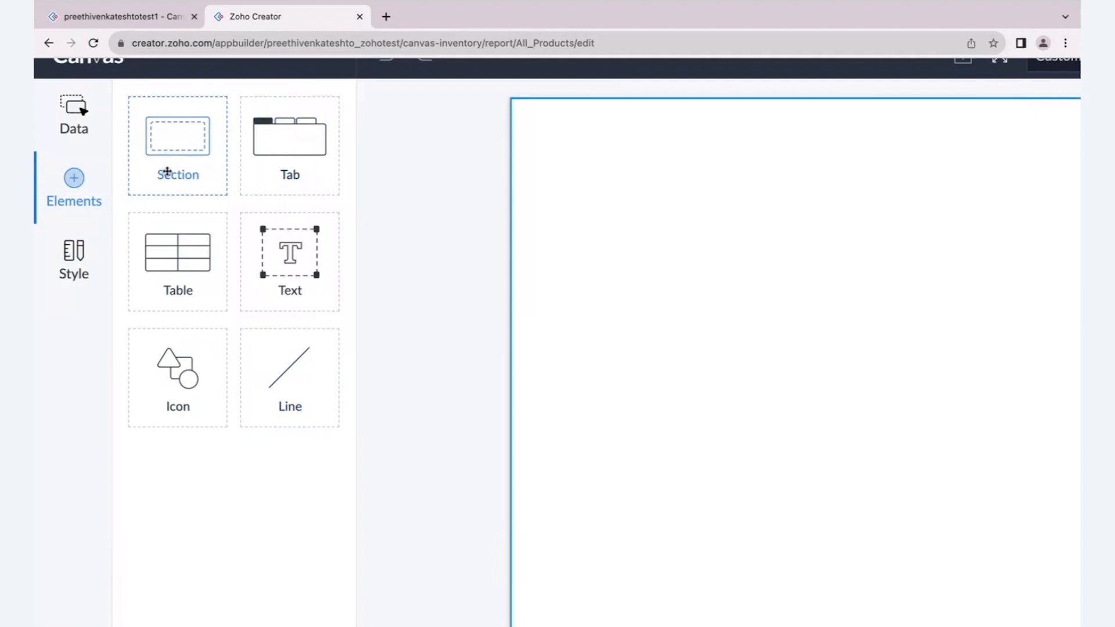
{"action": "left_click", "coordinate": [134, 19]}
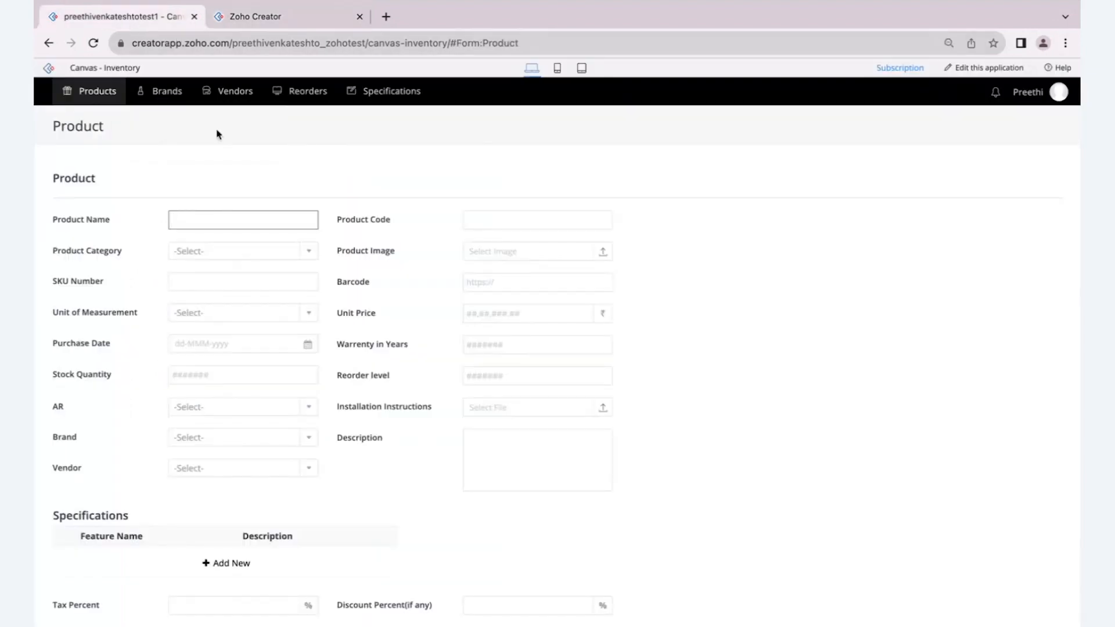
{"action": "left_click", "coordinate": [261, 17]}
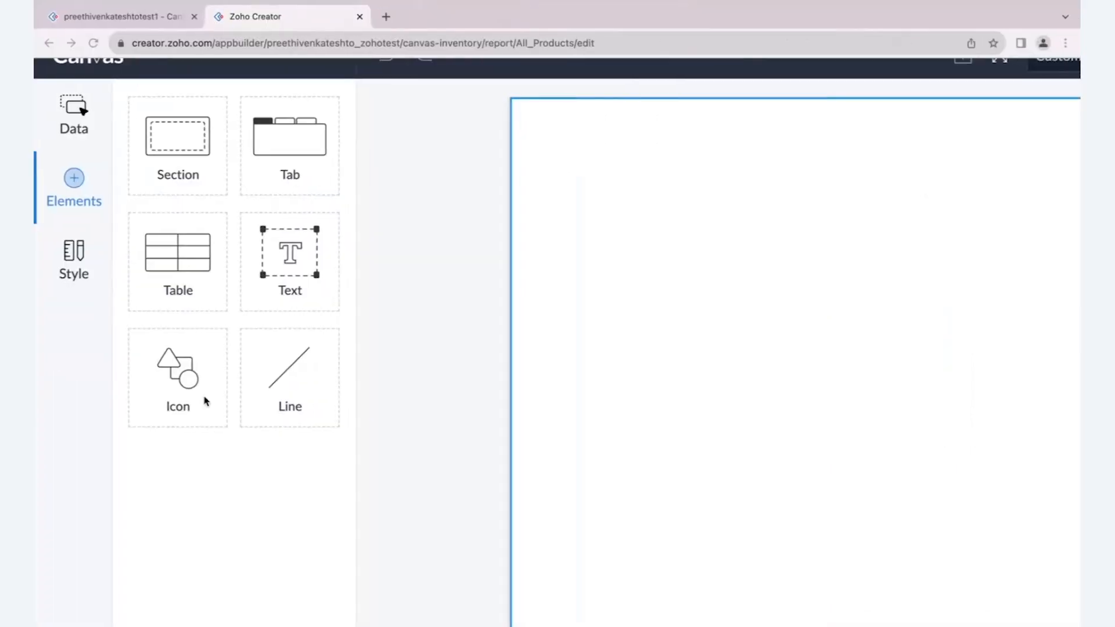
- Try the theme color as the page background in the style settings and change the background to No Fill
{"action": "left_click", "coordinate": [71, 251]}
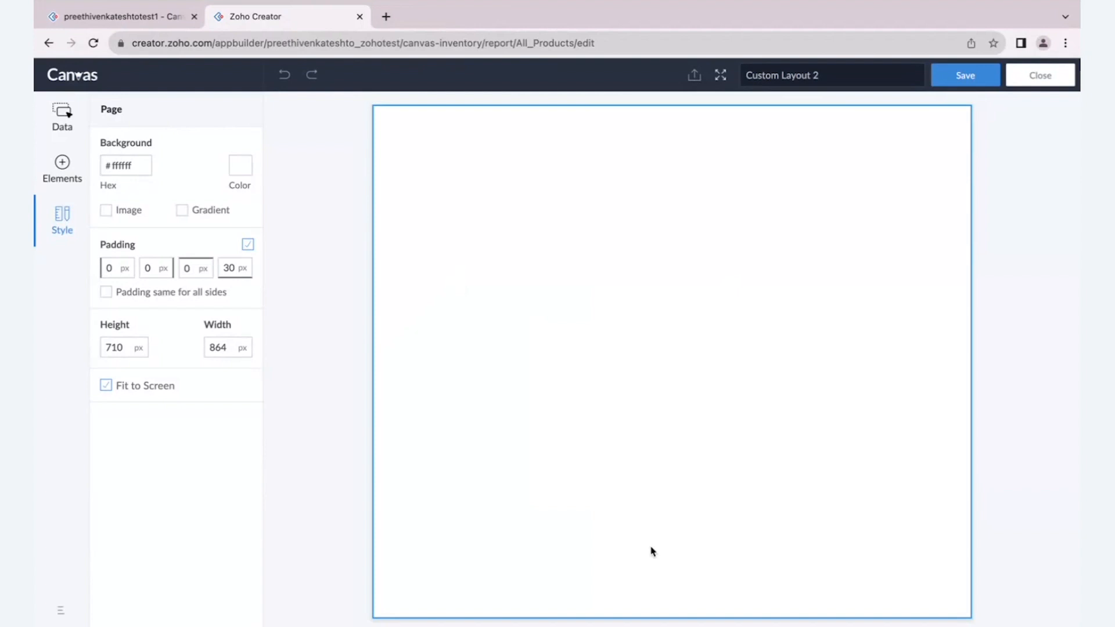
{"action": "left_click", "coordinate": [243, 179]}
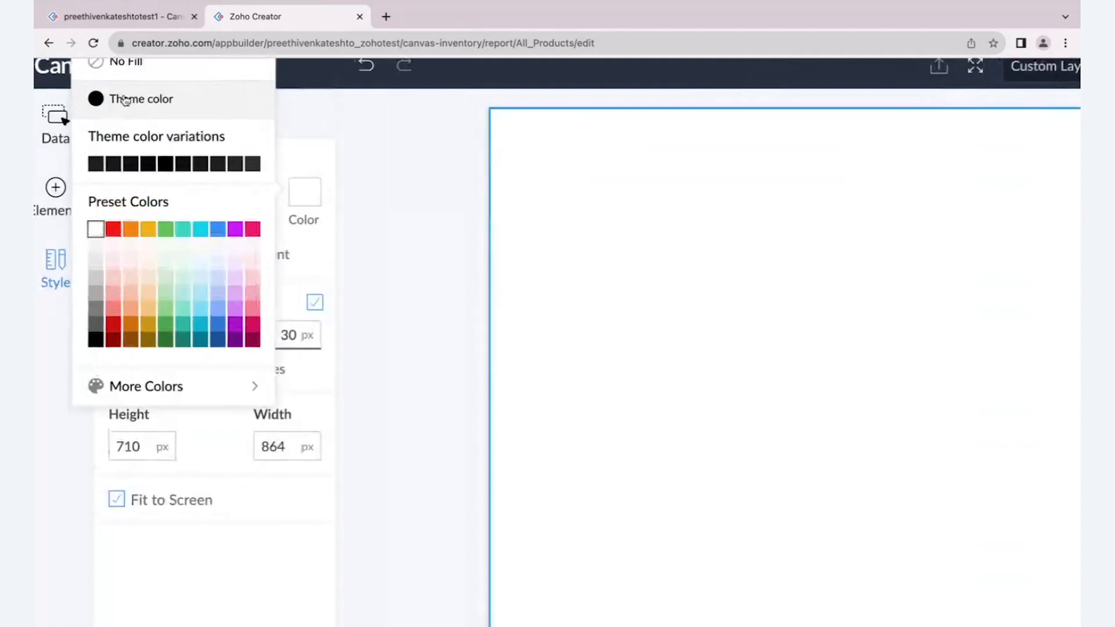
{"action": "left_click", "coordinate": [125, 100]}
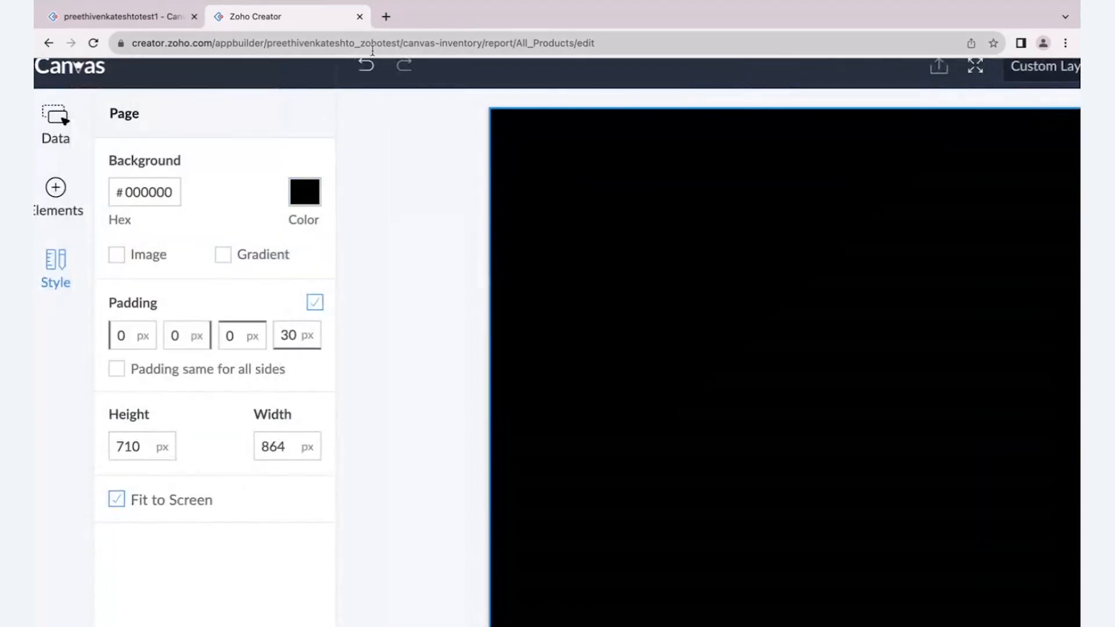
{"action": "left_click", "coordinate": [304, 191]}
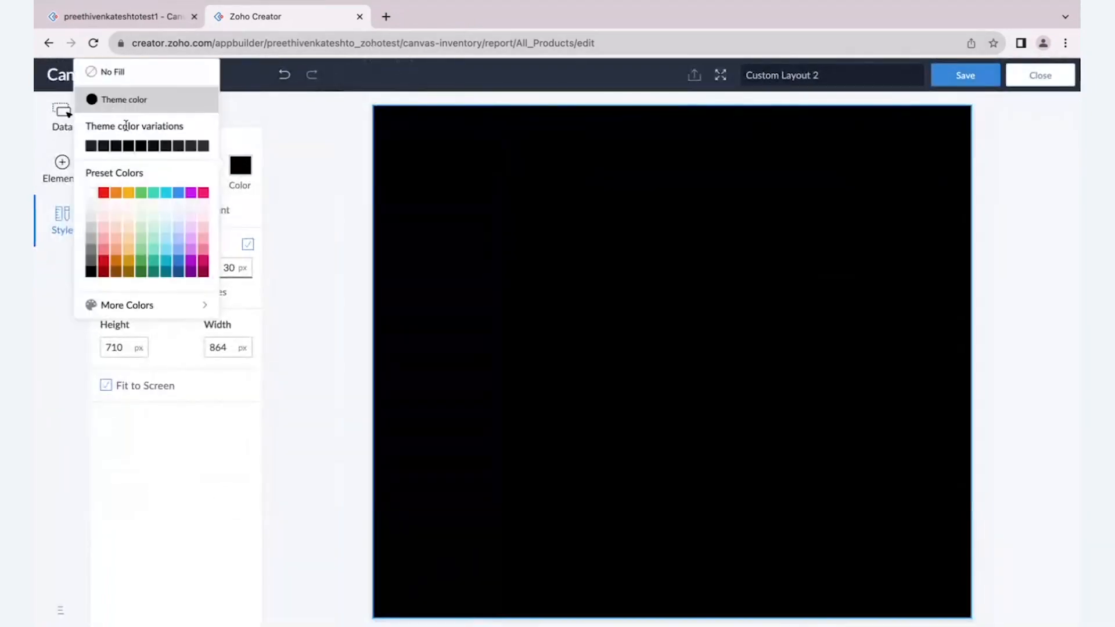
{"action": "left_click", "coordinate": [95, 72]}
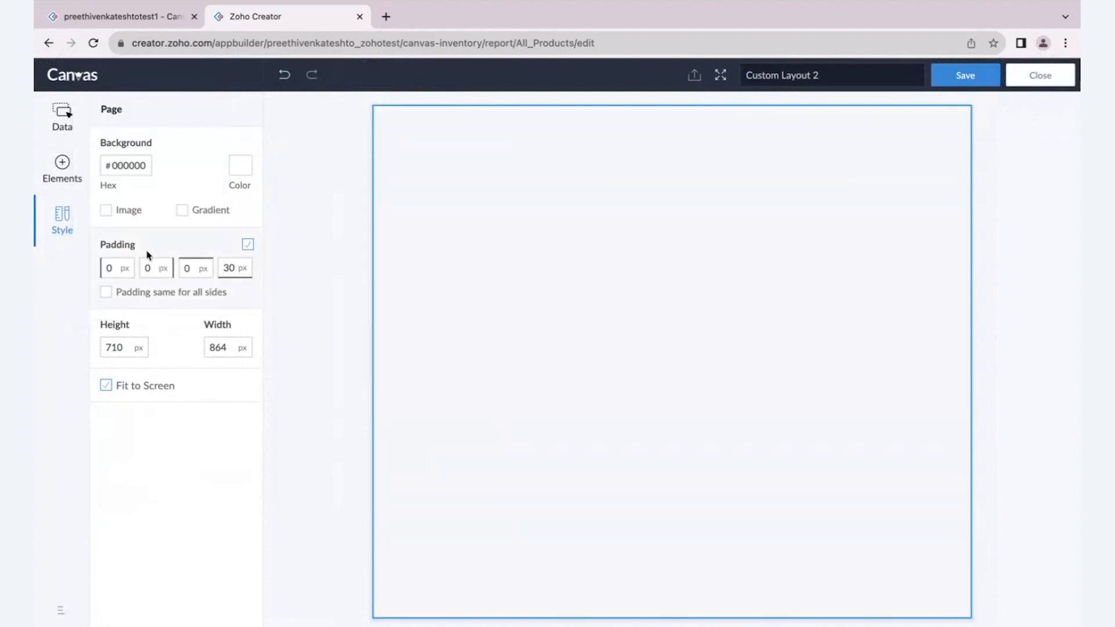
- Try the image and gradient options for the page background and disable both again
{"action": "left_click", "coordinate": [105, 210]}
{"action": "left_click", "coordinate": [112, 268]}
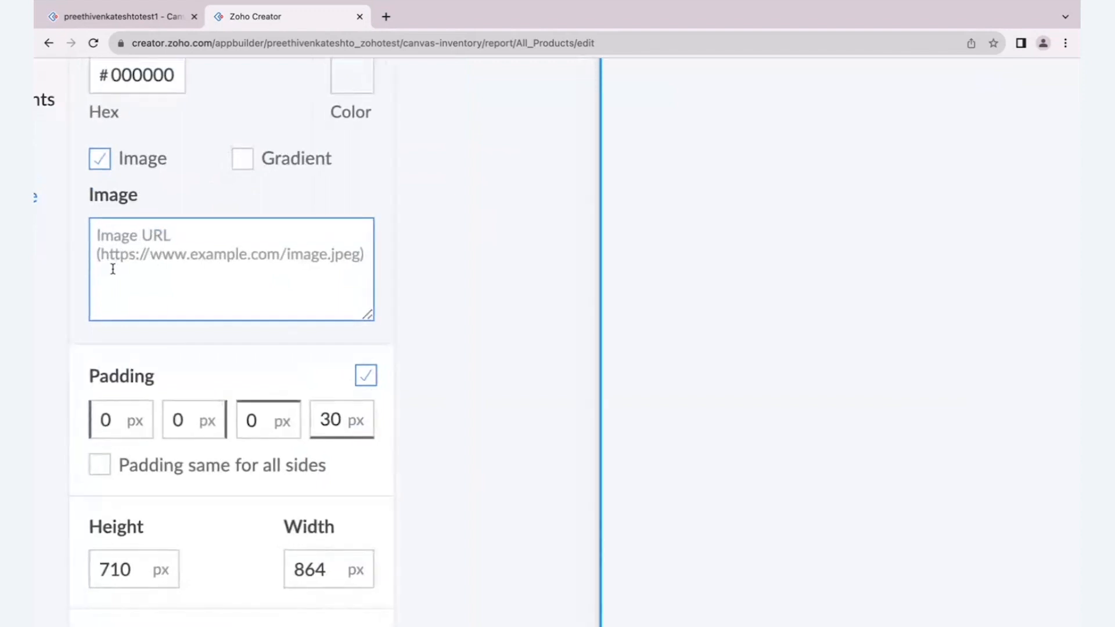
{"action": "left_click", "coordinate": [192, 204]}
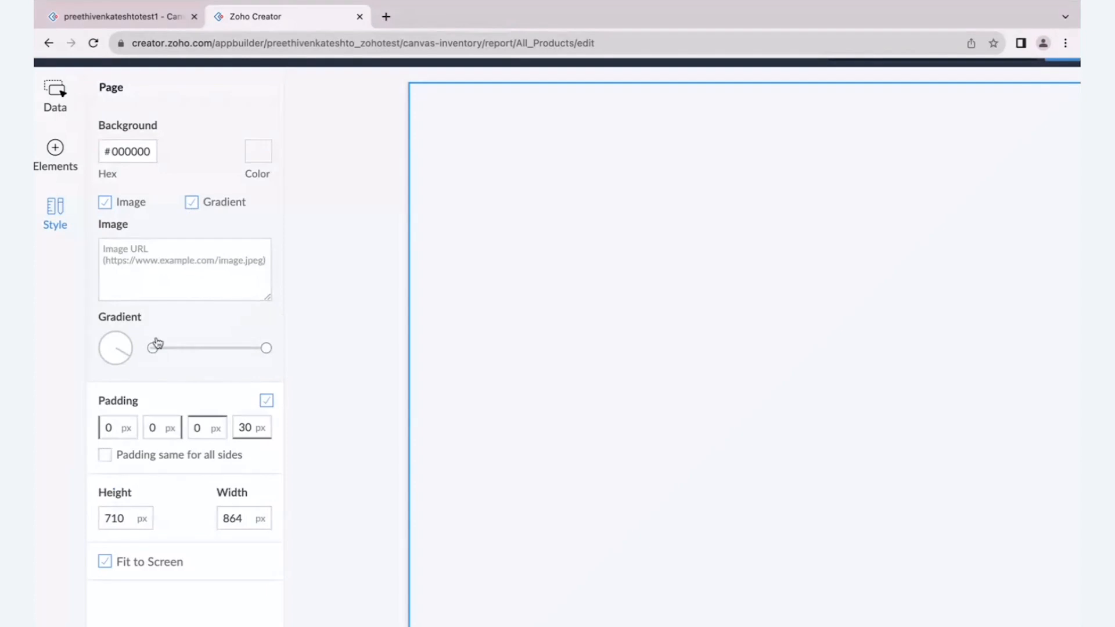
{"action": "left_click", "coordinate": [192, 203]}
{"action": "left_click", "coordinate": [106, 207]}
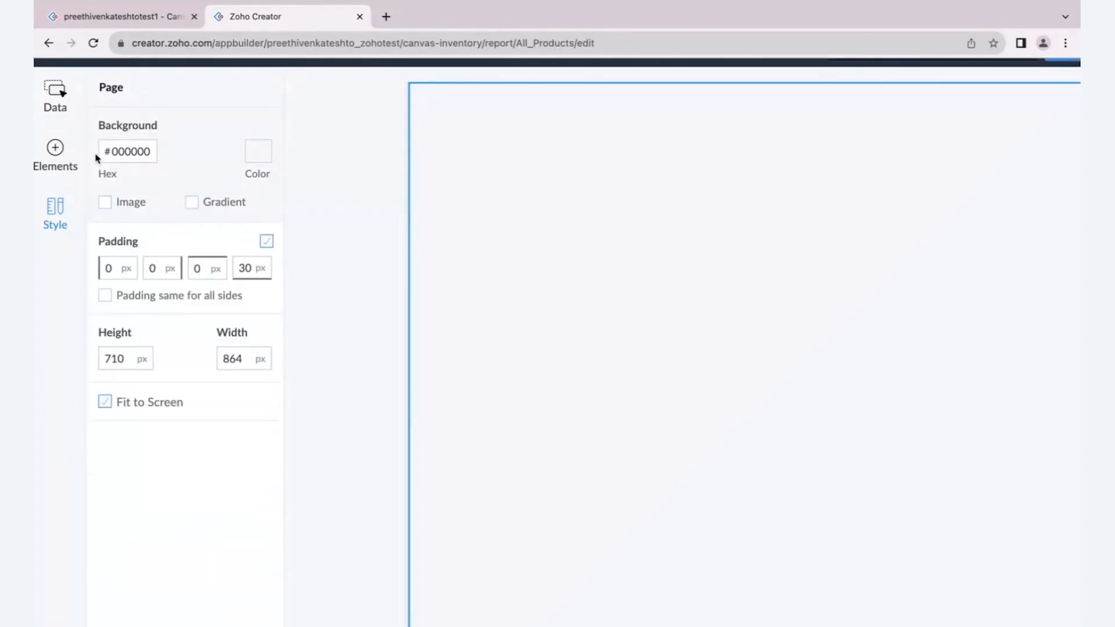
- Review the padding, height and width settings in the page style
{"action": "scroll", "coordinate": [155, 311], "scroll_direction": "down", "scroll_amount": 1}
{"action": "left_click", "coordinate": [113, 319]}
{"action": "left_click", "coordinate": [231, 319]}
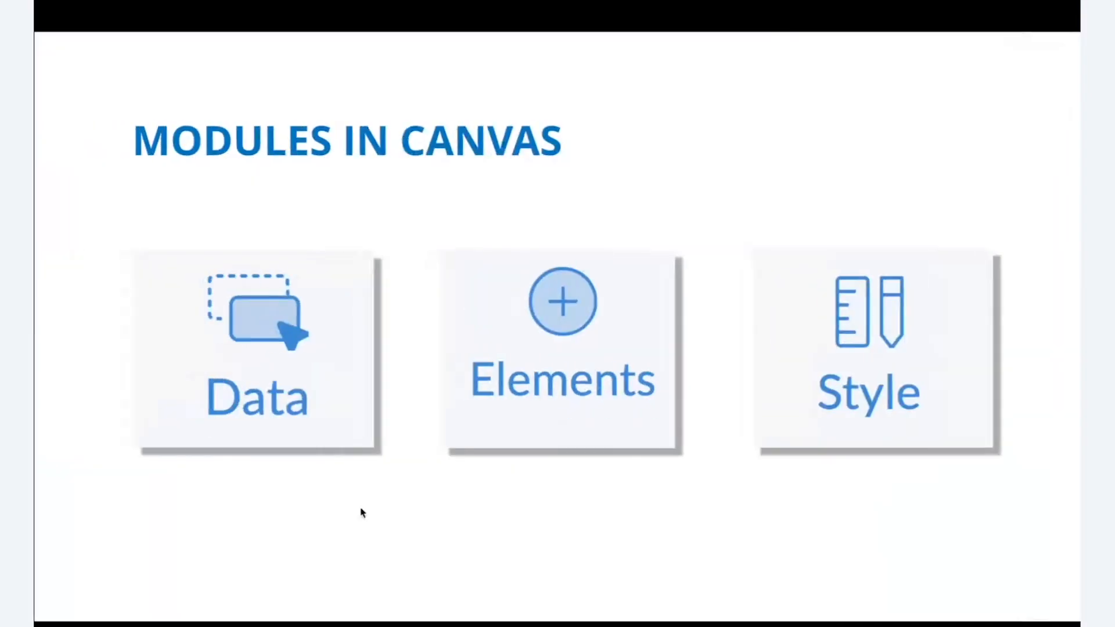
- Return from the slides to the Canvas designer and show the data groups, followed by the available elements
{"action": "key", "text": "Right"}
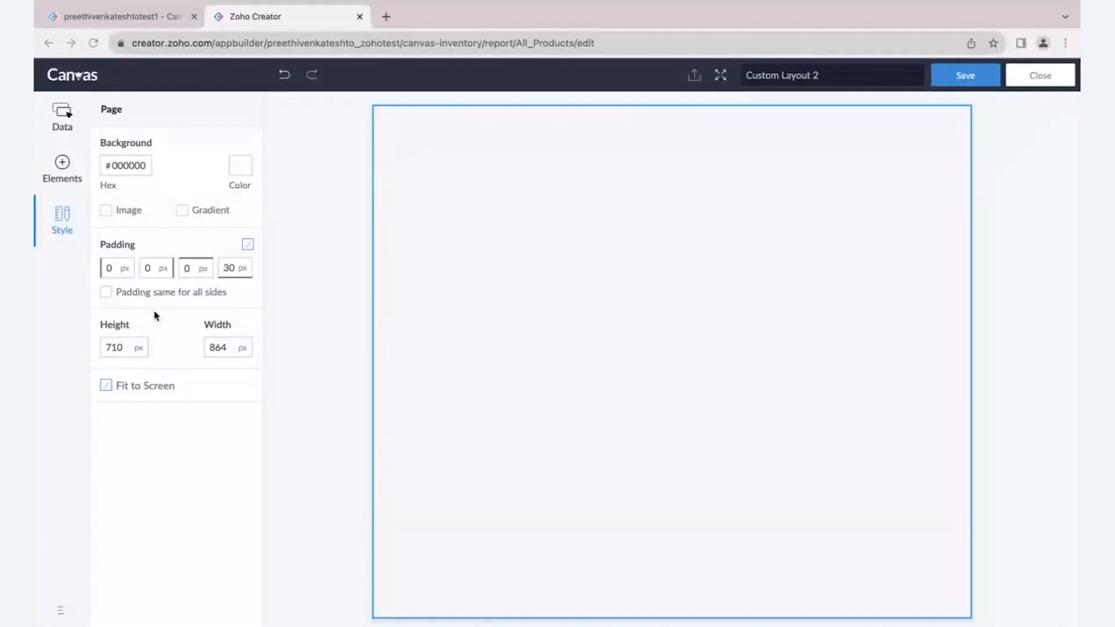
{"action": "left_click", "coordinate": [65, 126]}
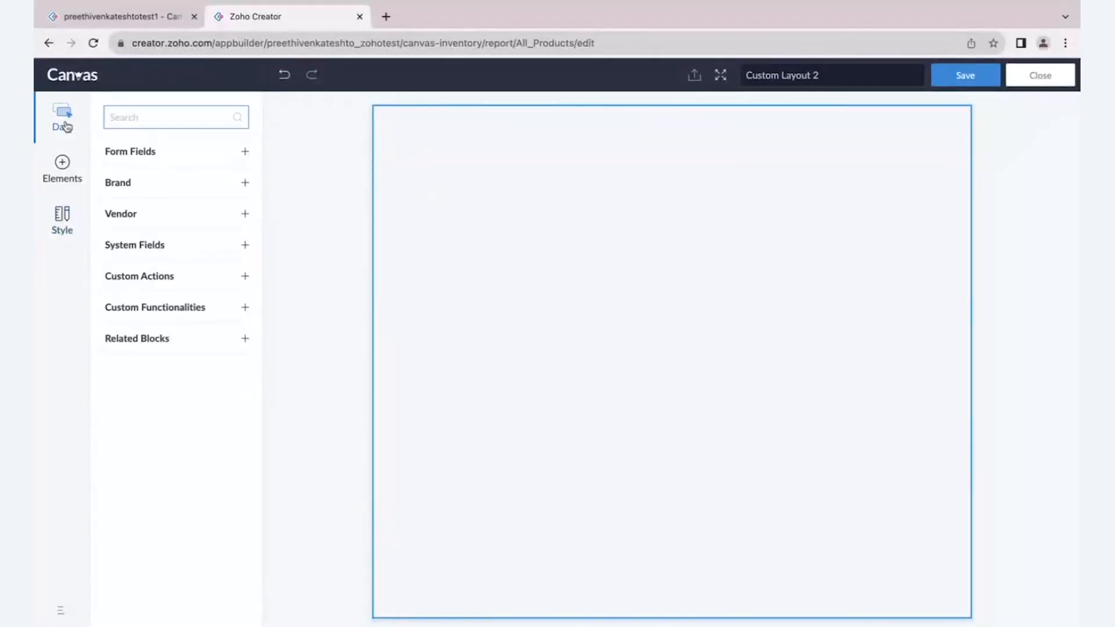
{"action": "left_click", "coordinate": [70, 165]}
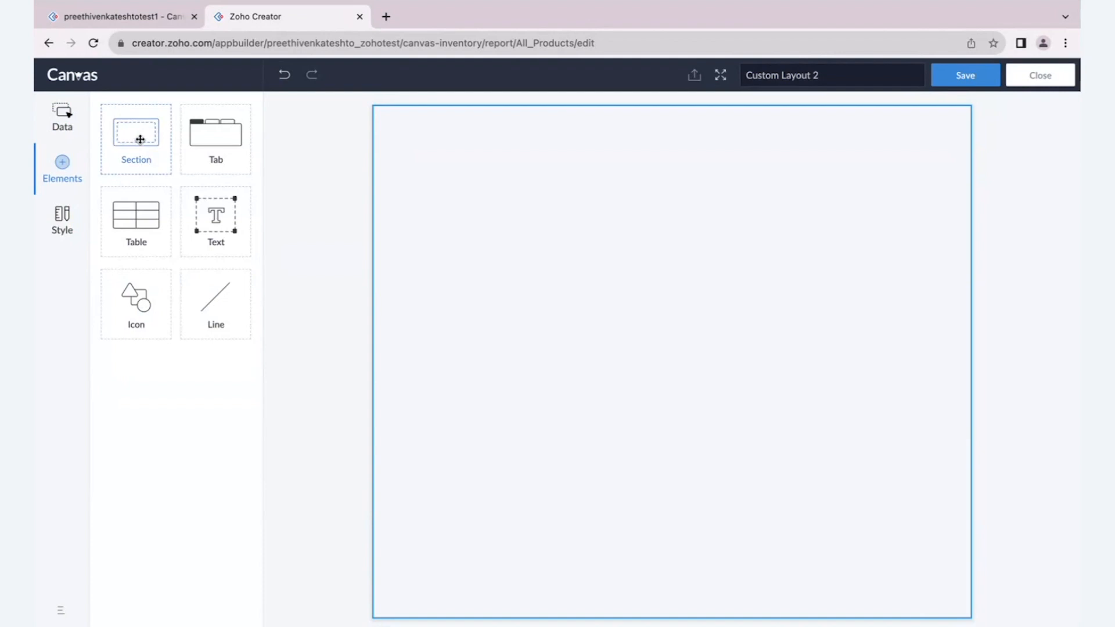
- View the Flybird Furniture detail view in the live All Products report, close it and return to Canvas
{"action": "left_click", "coordinate": [119, 16]}
{"action": "mouse_move", "coordinate": [90, 91]}
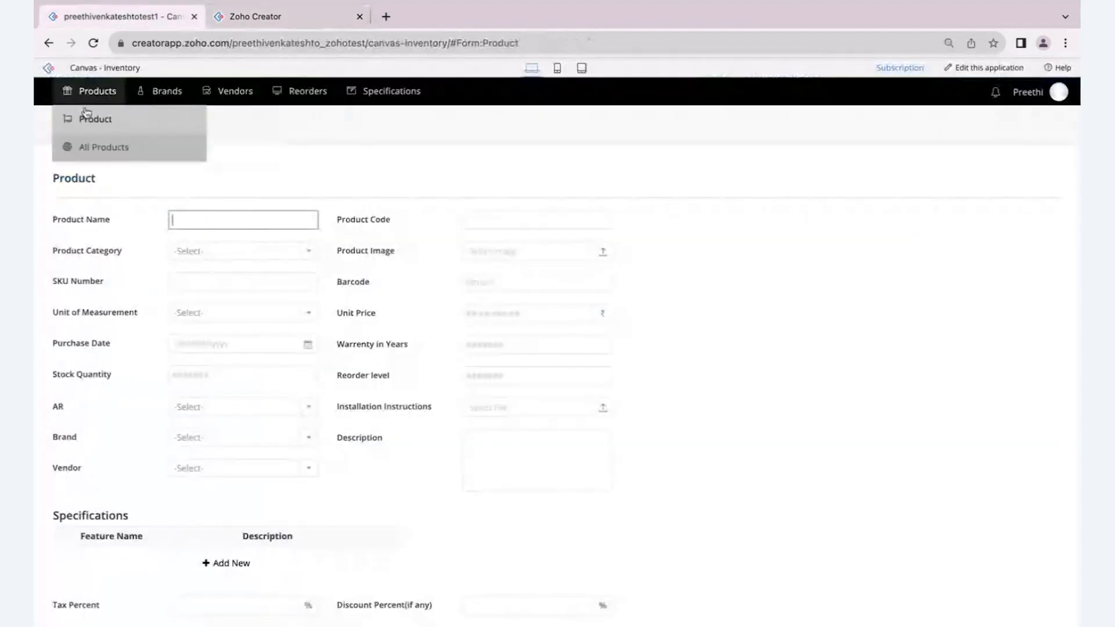
{"action": "left_click", "coordinate": [94, 147]}
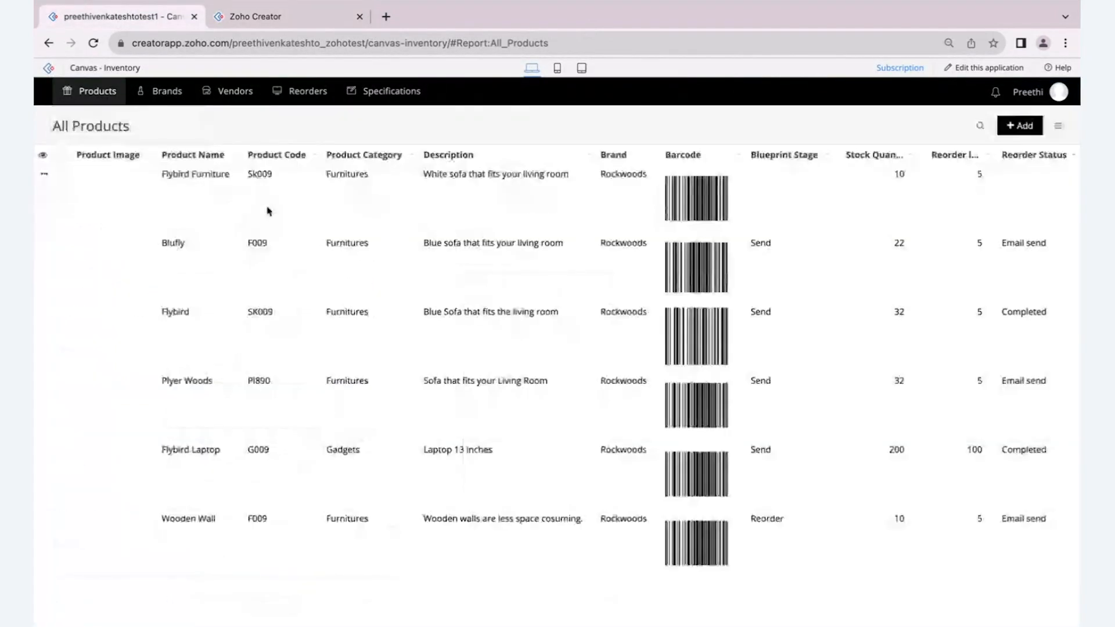
{"action": "left_click", "coordinate": [305, 211]}
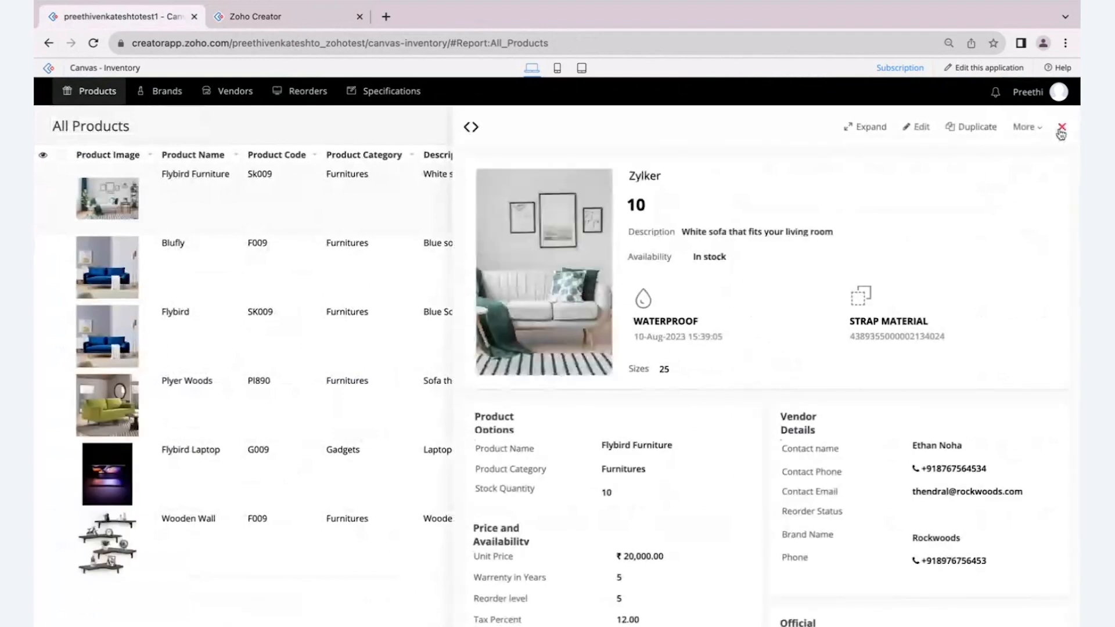
{"action": "left_click", "coordinate": [1063, 126]}
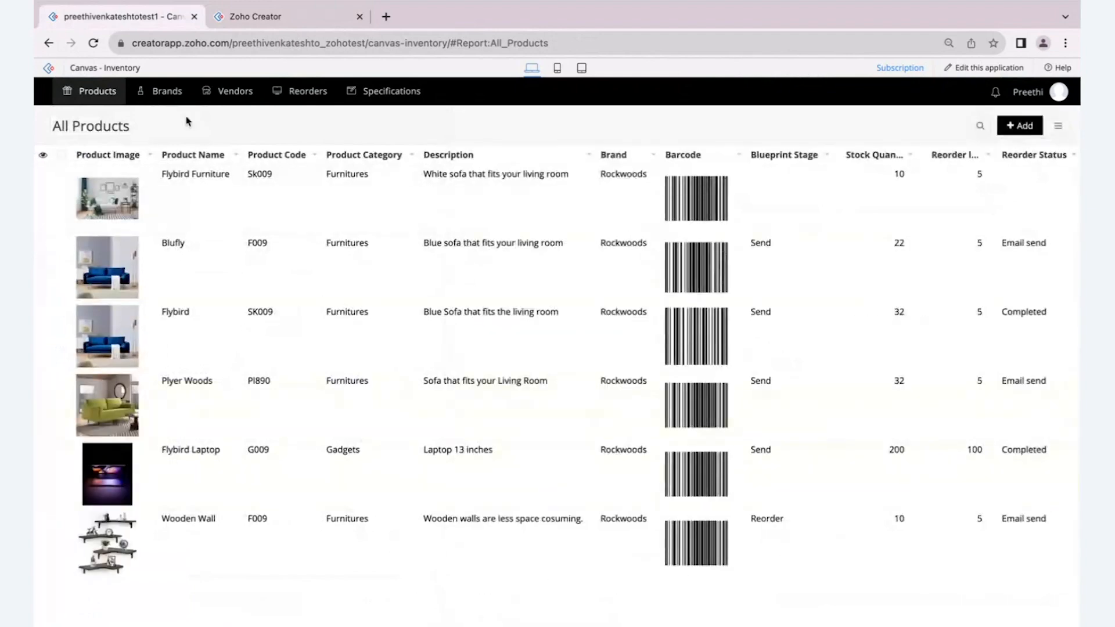
{"action": "left_click", "coordinate": [281, 36]}
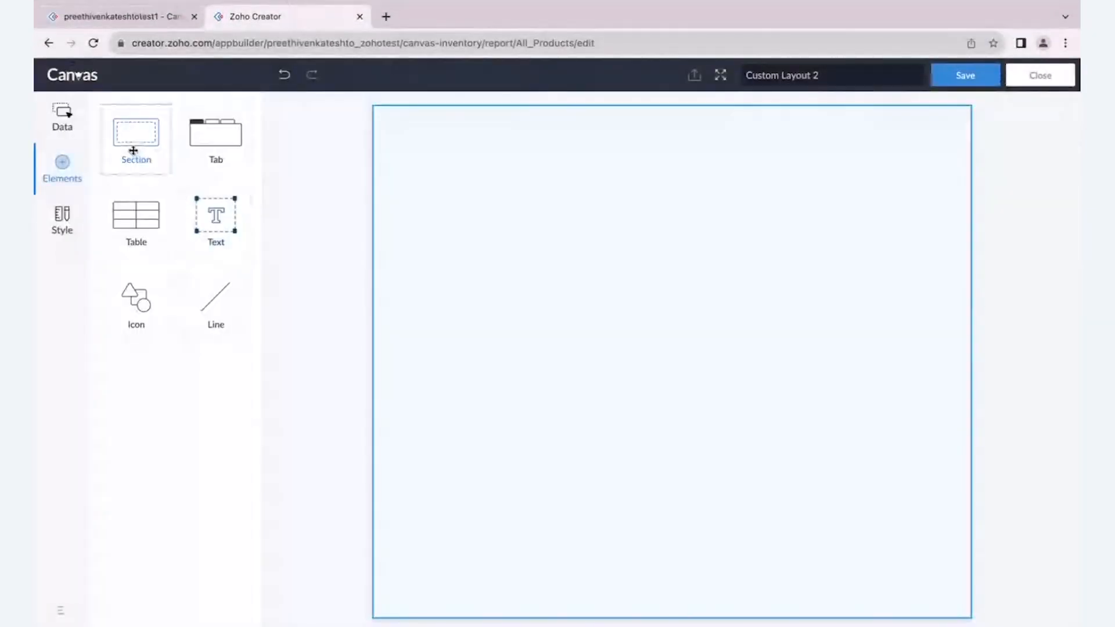
- Add a section at the upper edge of the blank page and enlarge it to span nearly the full page width
{"action": "left_click_drag", "start_coordinate": [133, 150], "coordinate": [461, 169]}
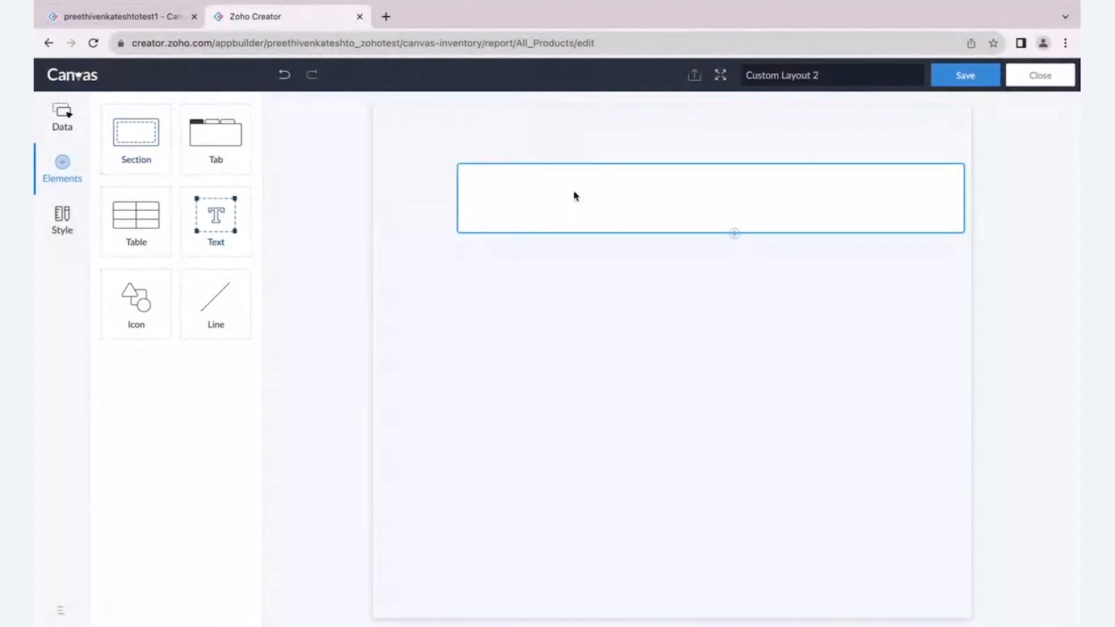
{"action": "left_click", "coordinate": [527, 184]}
{"action": "left_click_drag", "start_coordinate": [526, 184], "coordinate": [450, 139]}
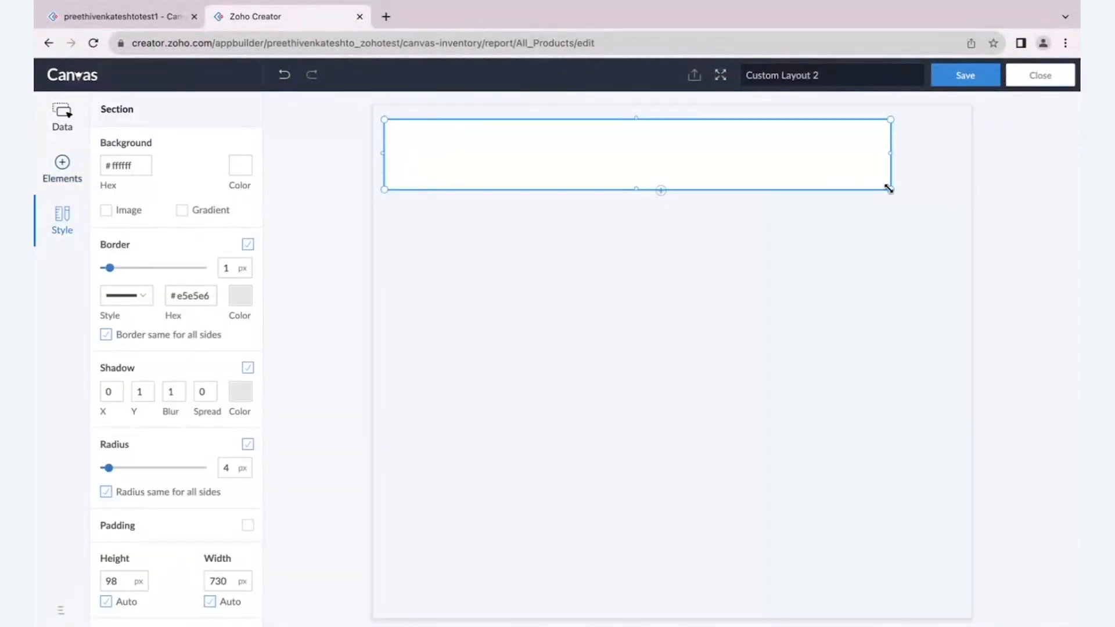
{"action": "left_click_drag", "start_coordinate": [891, 189], "coordinate": [942, 219]}
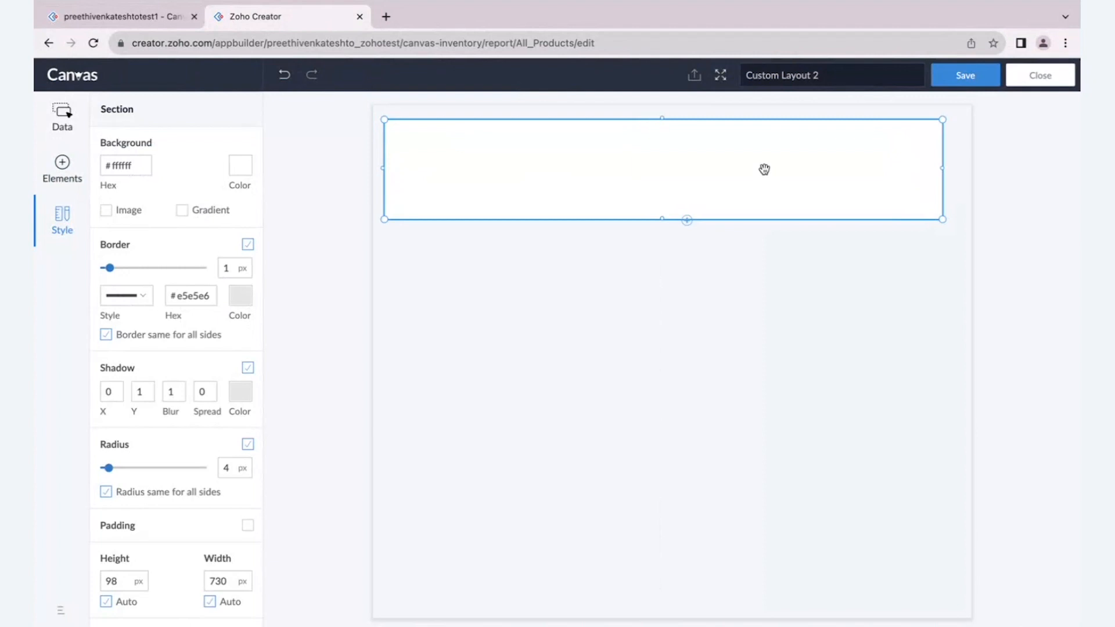
- Review the new section's border, shadow, radius, padding, size and depth style settings
{"action": "scroll", "coordinate": [176, 358], "scroll_direction": "down", "scroll_amount": 1}
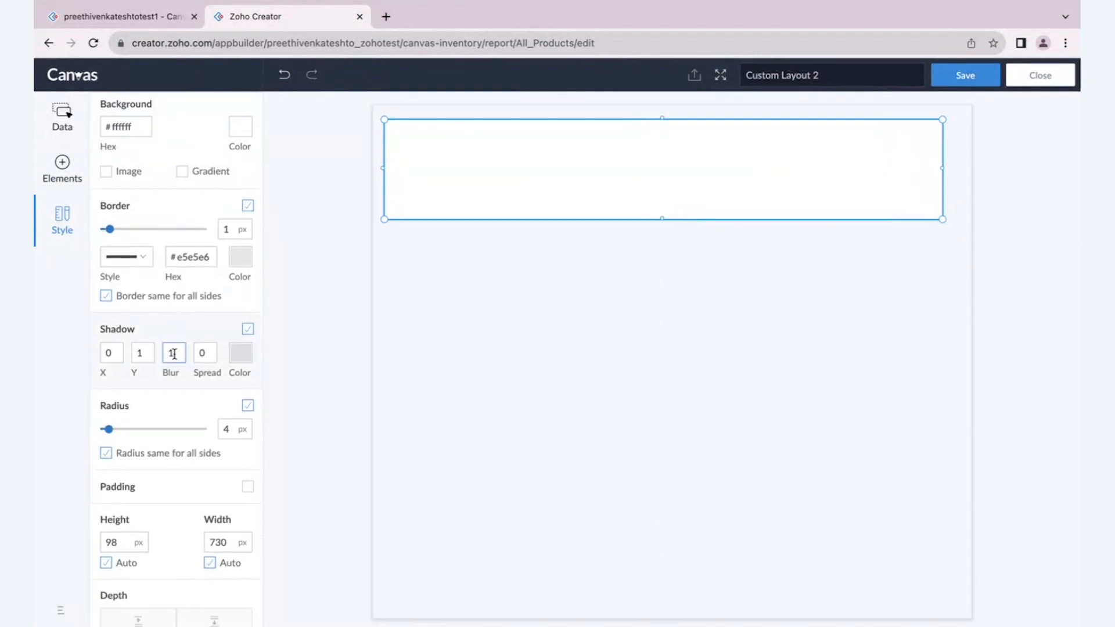
{"action": "scroll", "coordinate": [173, 354], "scroll_direction": "up", "scroll_amount": 1}
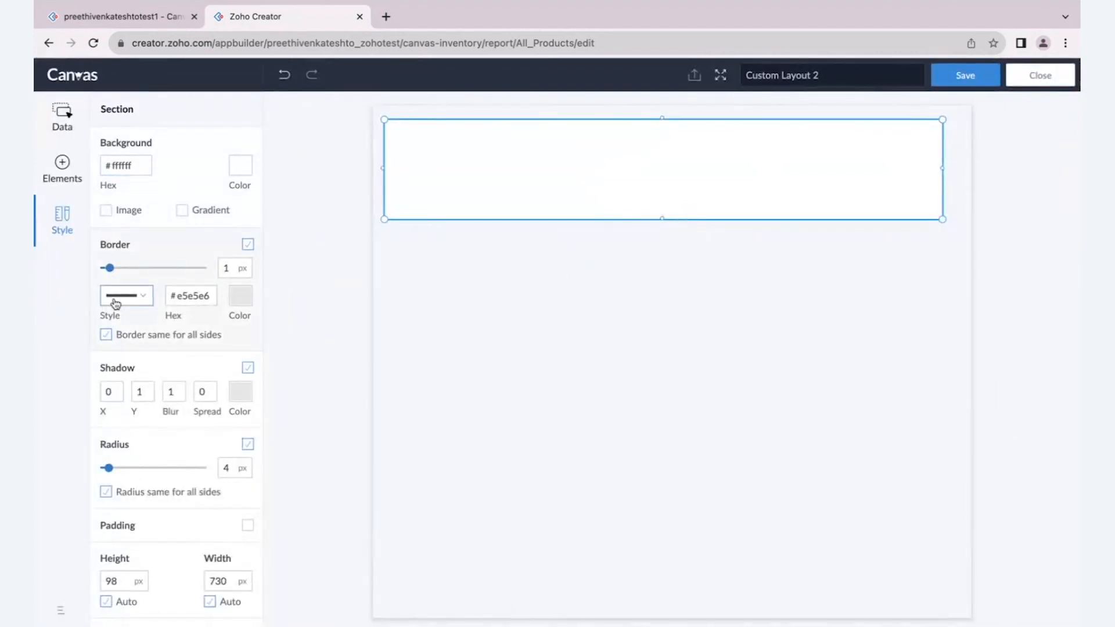
{"action": "scroll", "coordinate": [134, 408], "scroll_direction": "down", "scroll_amount": 3}
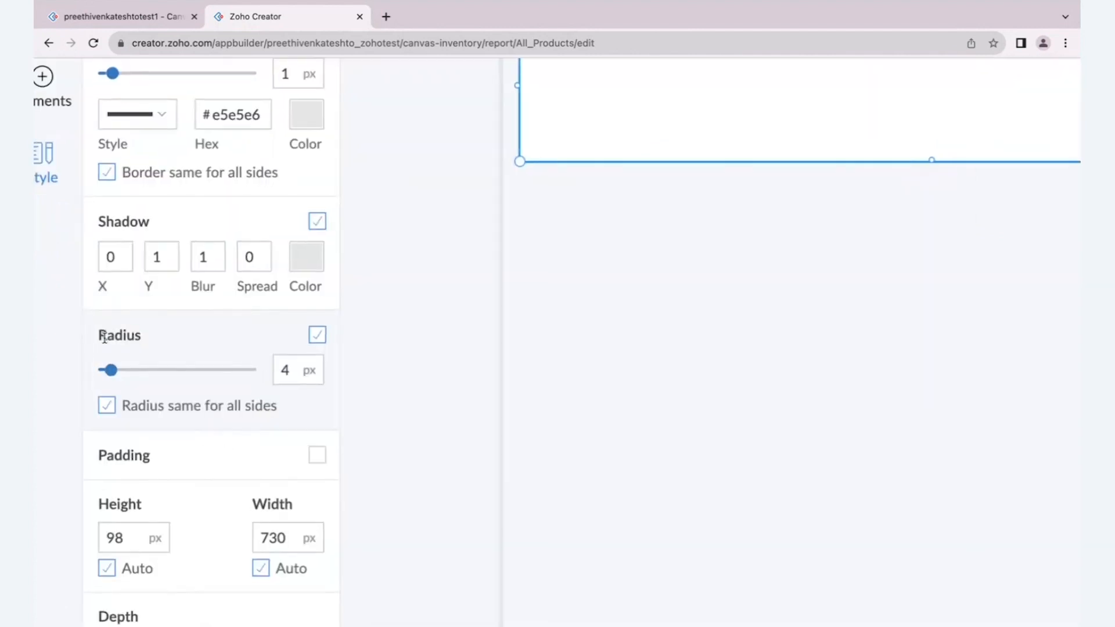
{"action": "scroll", "coordinate": [115, 435], "scroll_direction": "down", "scroll_amount": 3}
{"action": "left_click", "coordinate": [119, 405]}
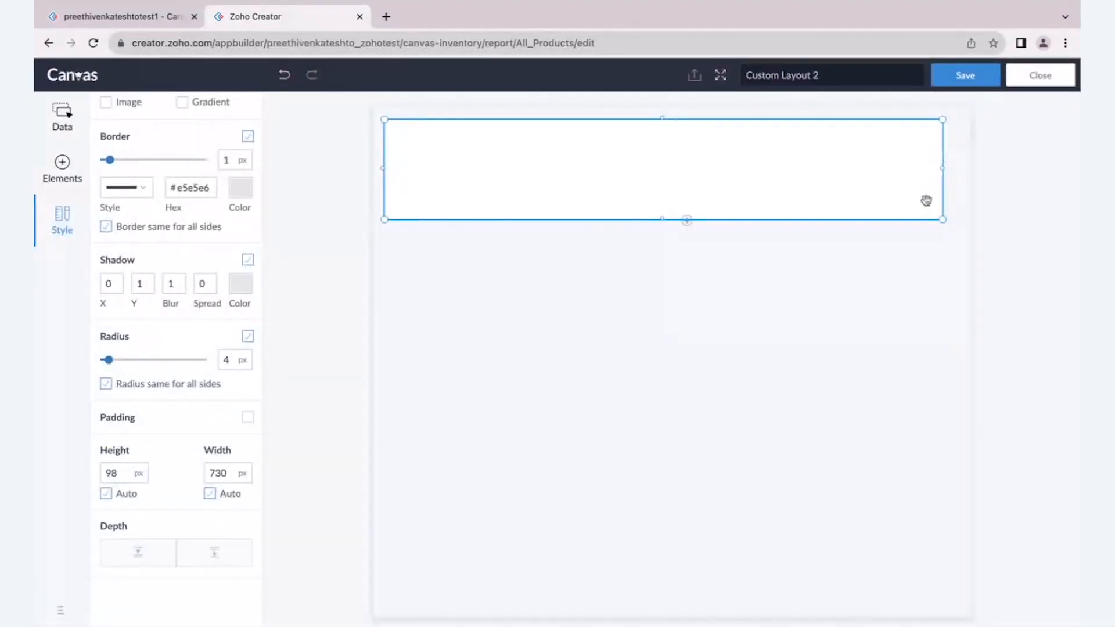
- Enlarge the section from its lower-right corner to about 818 px wide and 189 px high
{"action": "left_click_drag", "start_coordinate": [943, 219], "coordinate": [952, 252]}
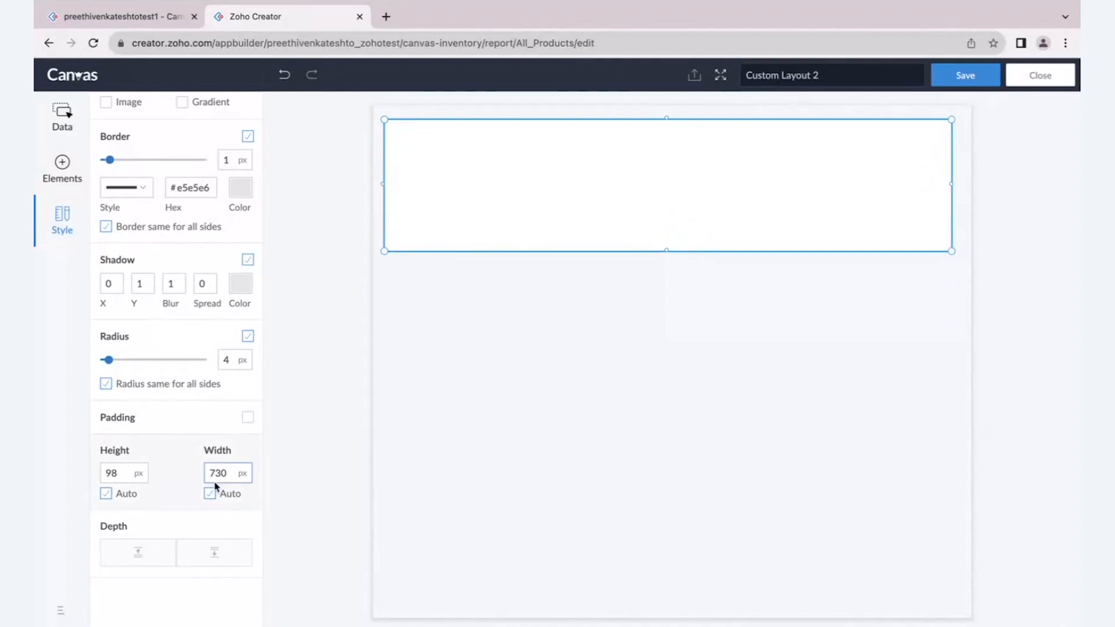
{"action": "left_click", "coordinate": [326, 468]}
{"action": "left_click", "coordinate": [428, 184]}
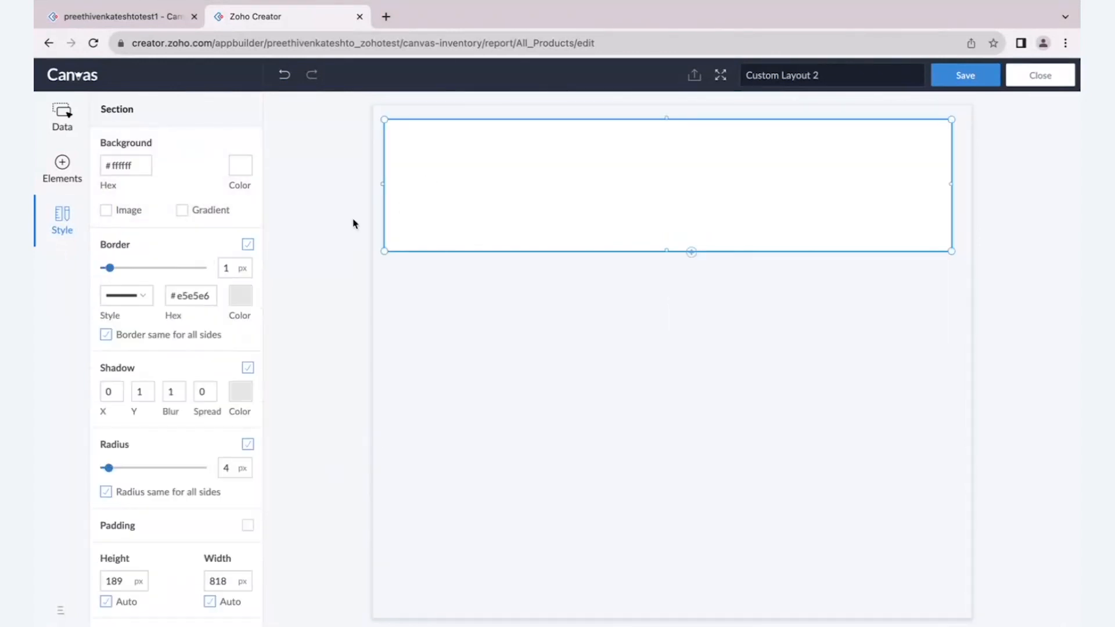
{"action": "scroll", "coordinate": [152, 488], "scroll_direction": "down", "scroll_amount": 1}
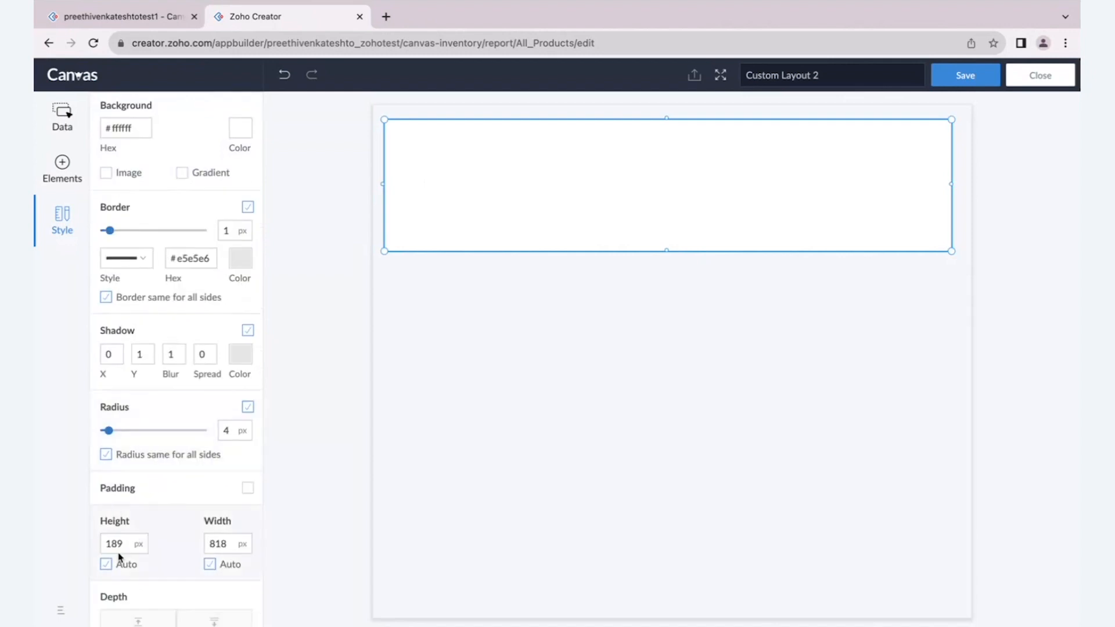
{"action": "scroll", "coordinate": [217, 258], "scroll_direction": "up", "scroll_amount": 1}
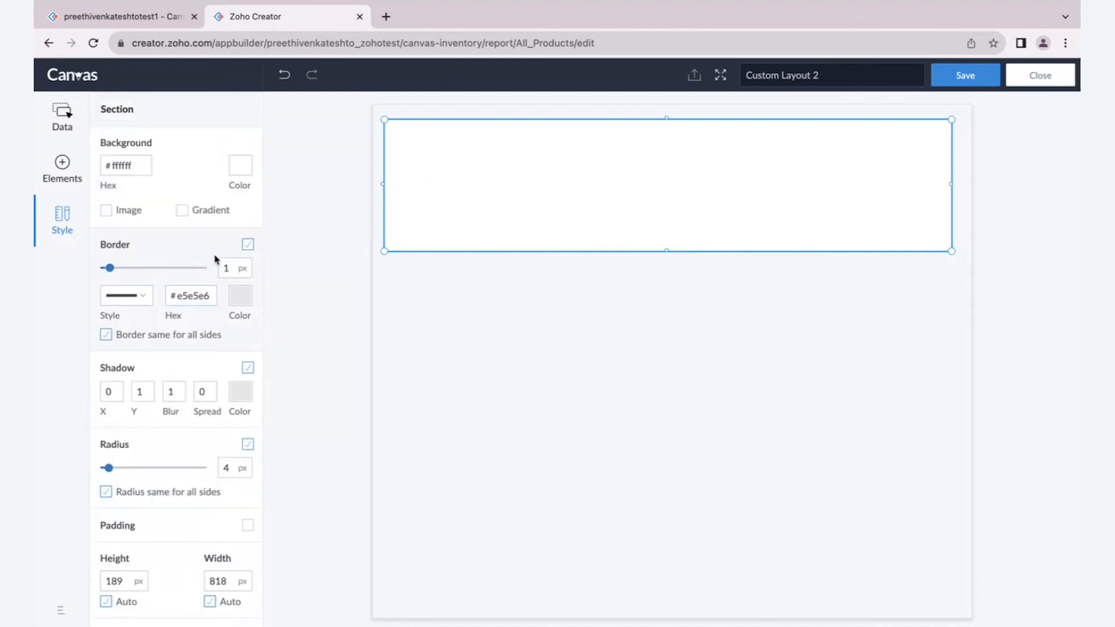
- Give the section a black shadow with a blur of 10 and a Y offset of 0
{"action": "left_click", "coordinate": [239, 394]}
{"action": "left_click", "coordinate": [169, 295]}
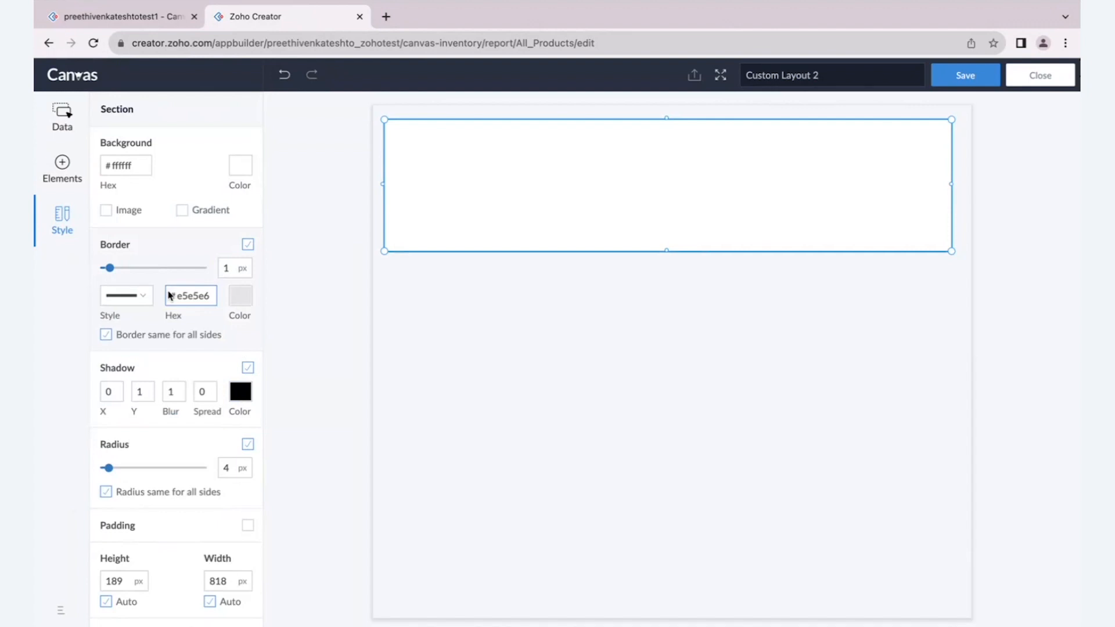
{"action": "left_click", "coordinate": [279, 422]}
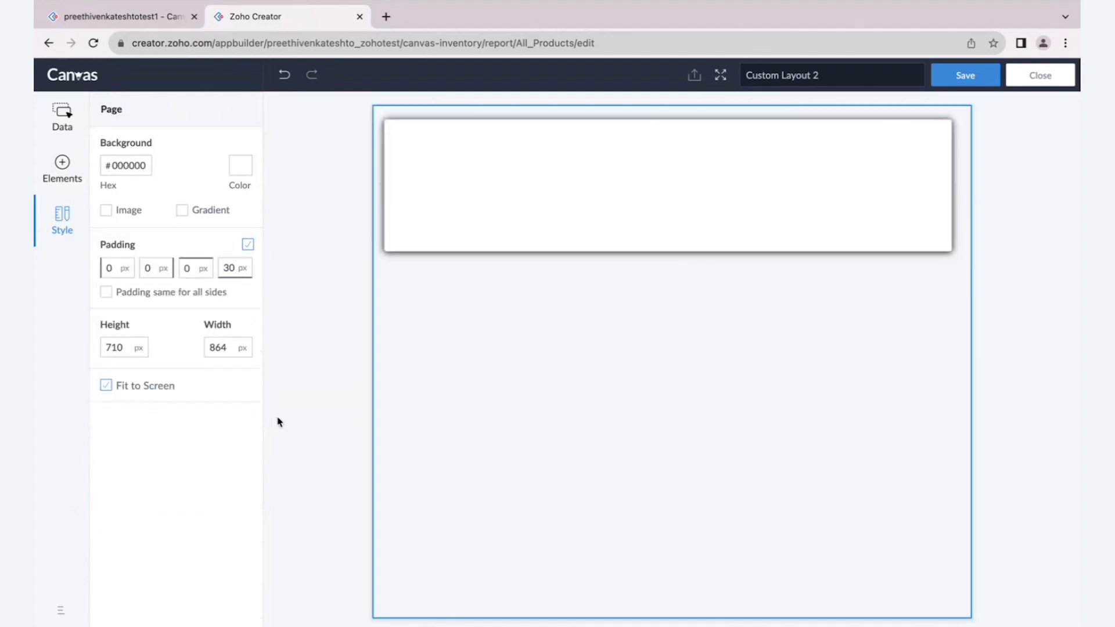
{"action": "left_click", "coordinate": [500, 191]}
{"action": "left_click", "coordinate": [140, 396]}
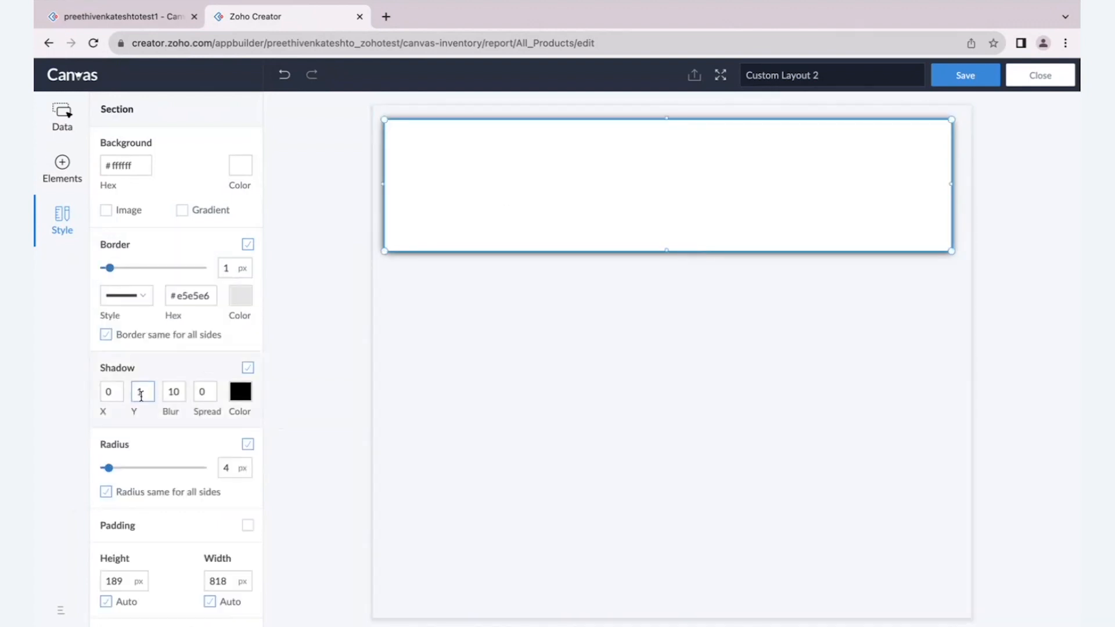
{"action": "key", "text": "BackSpace"}
{"action": "type", "text": "0"}
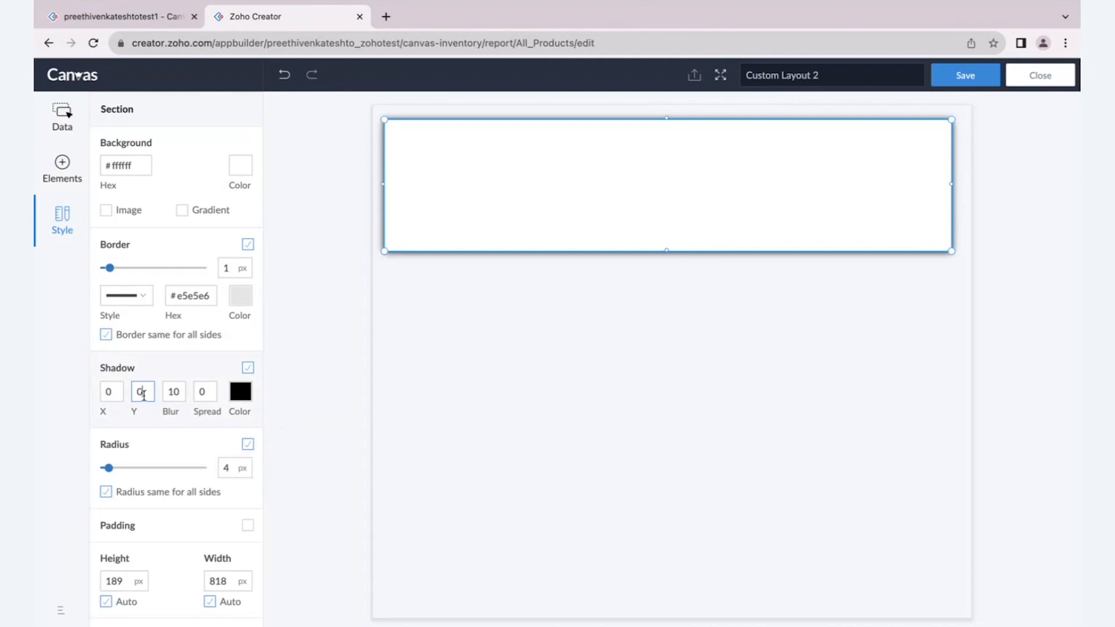
{"action": "left_click", "coordinate": [309, 410]}
{"action": "left_click", "coordinate": [461, 234]}
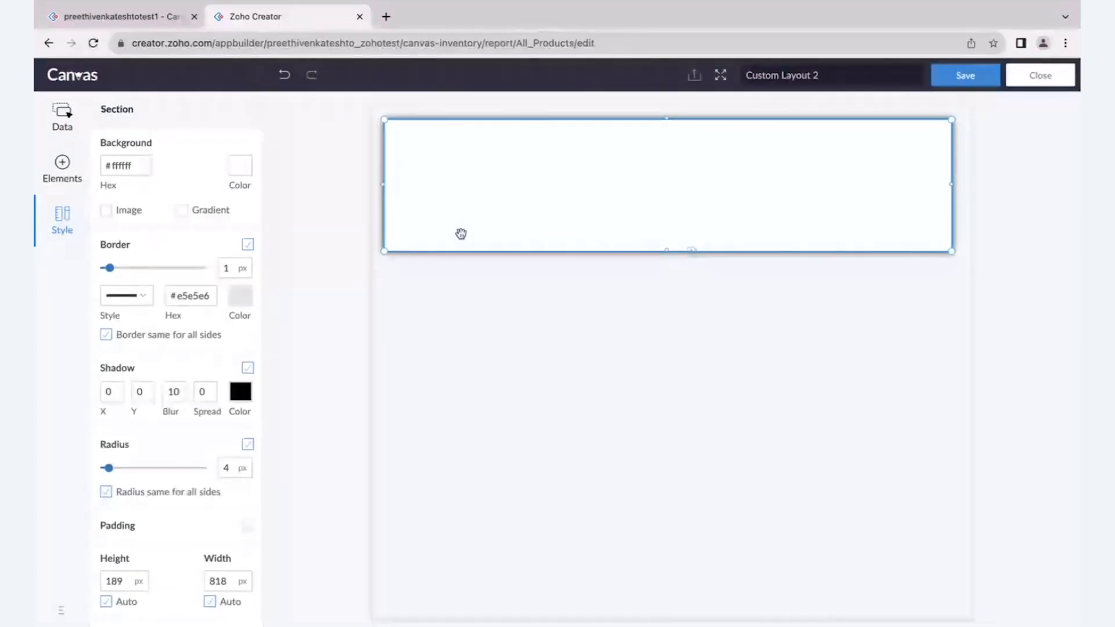
{"action": "scroll", "coordinate": [137, 468], "scroll_direction": "down", "scroll_amount": 2}
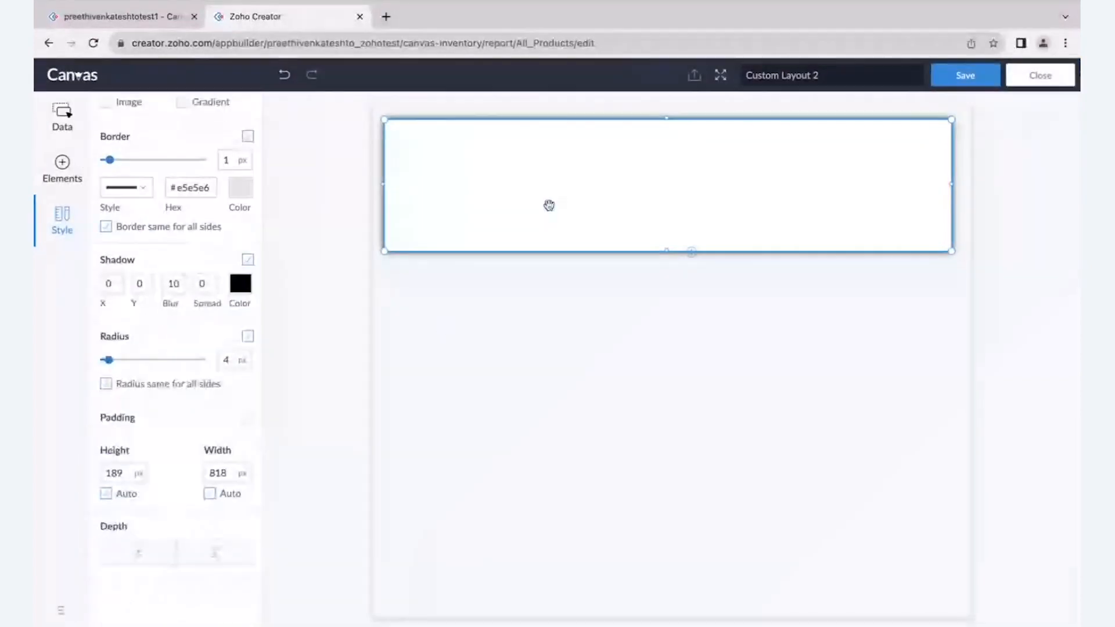
{"action": "left_click", "coordinate": [288, 334]}
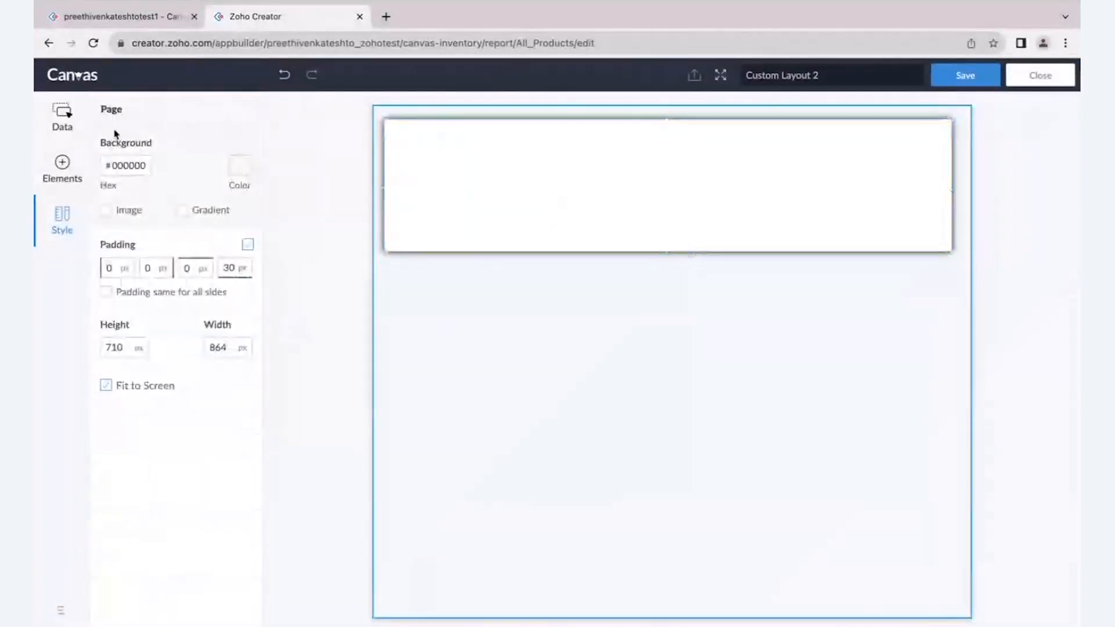
- Place the Product Image form field at the left end of the section and make the section taller
{"action": "left_click", "coordinate": [63, 119]}
{"action": "left_click", "coordinate": [131, 153]}
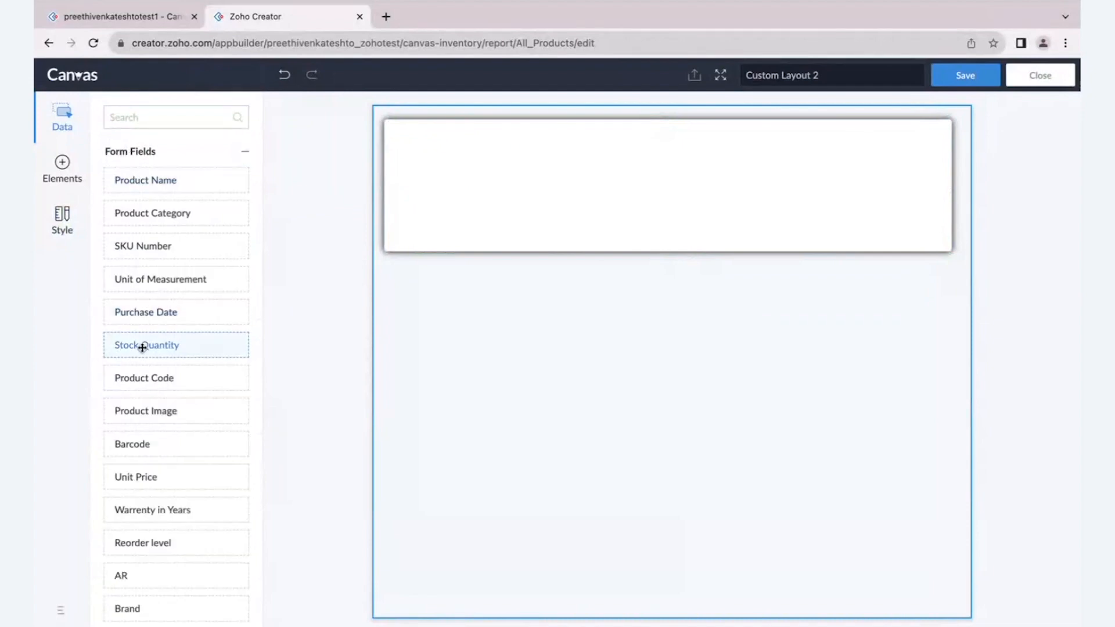
{"action": "left_click_drag", "start_coordinate": [164, 407], "coordinate": [422, 153]}
{"action": "left_click", "coordinate": [647, 209]}
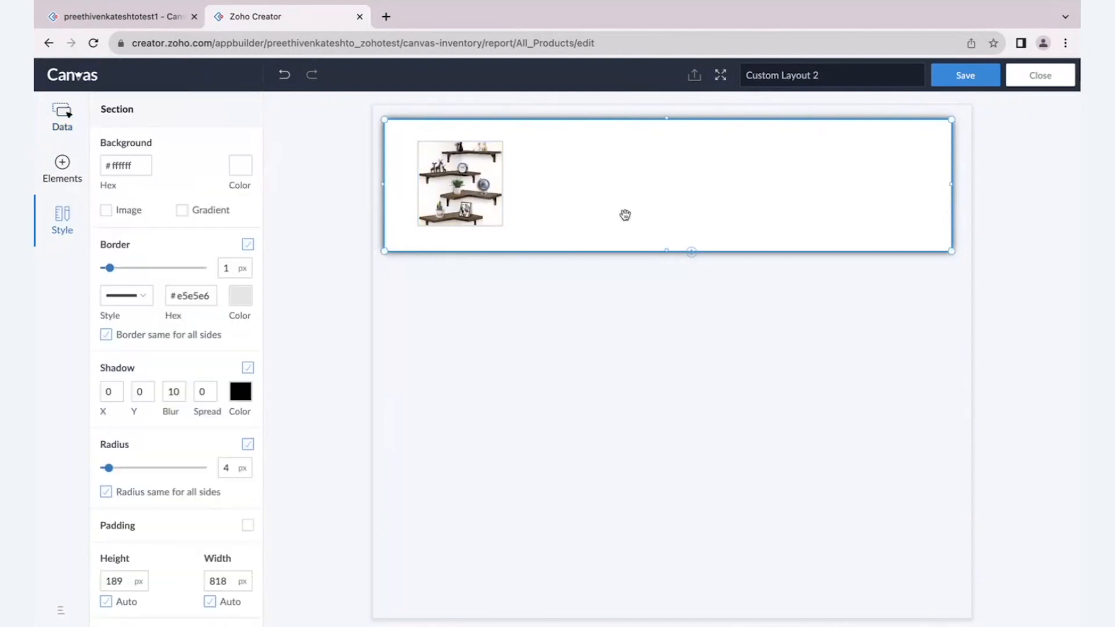
{"action": "left_click_drag", "start_coordinate": [952, 251], "coordinate": [950, 284]}
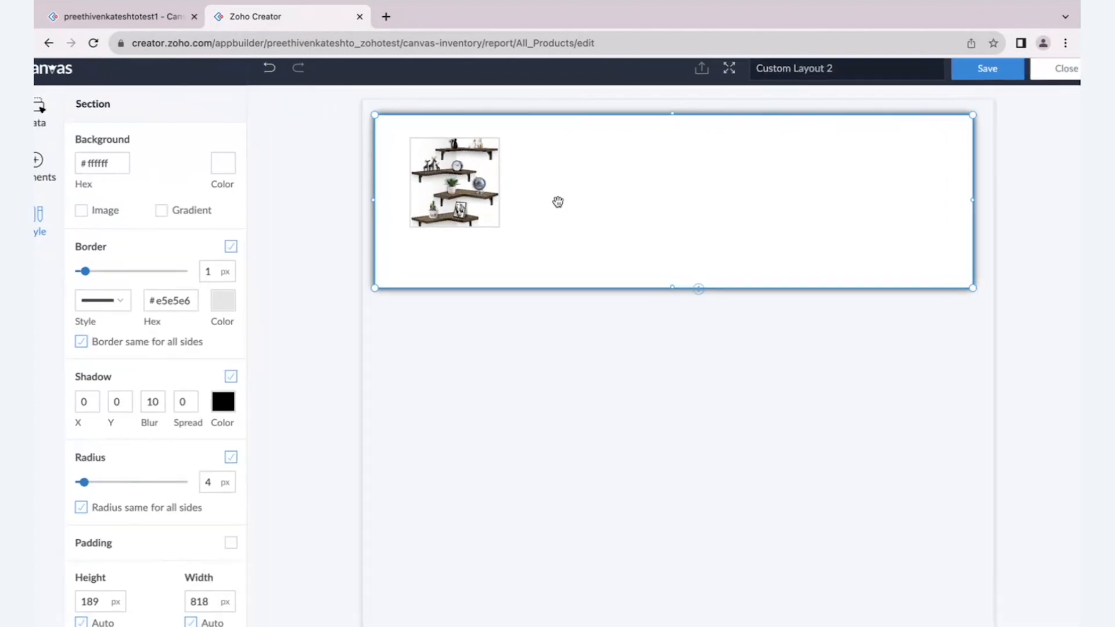
- Enlarge the product image to about 199 by 176 px and set its appearance to contain
{"action": "left_click", "coordinate": [494, 224]}
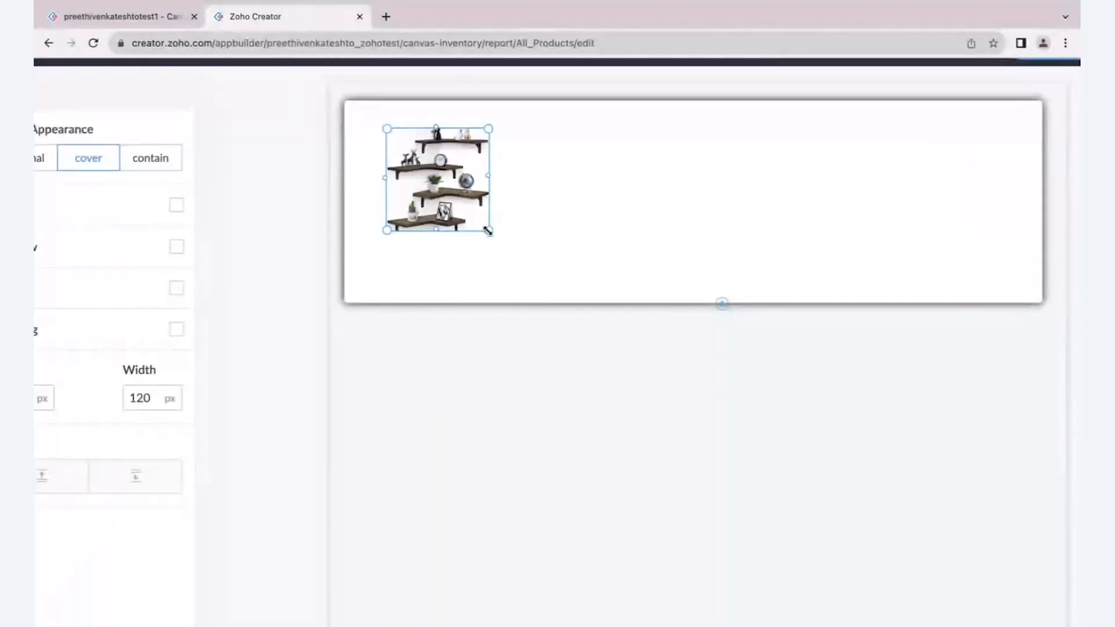
{"action": "left_click_drag", "start_coordinate": [488, 230], "coordinate": [556, 278]}
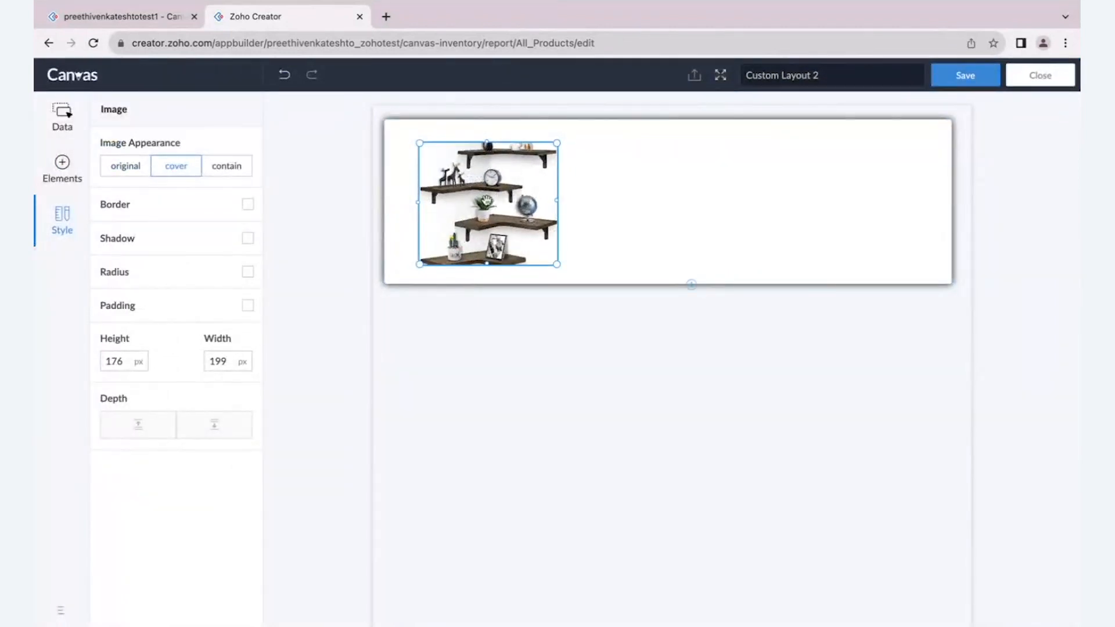
{"action": "left_click", "coordinate": [222, 165]}
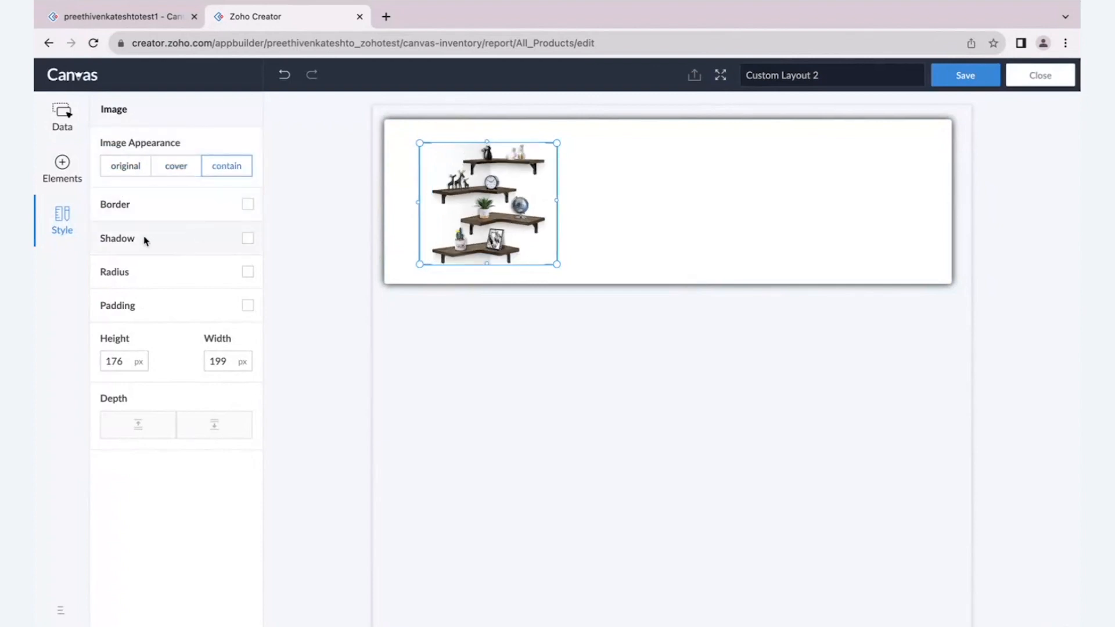
- Round the product image's corners with a 7% radius and give it a black shadow
{"action": "left_click", "coordinate": [248, 273]}
{"action": "left_click_drag", "start_coordinate": [106, 297], "coordinate": [120, 296]}
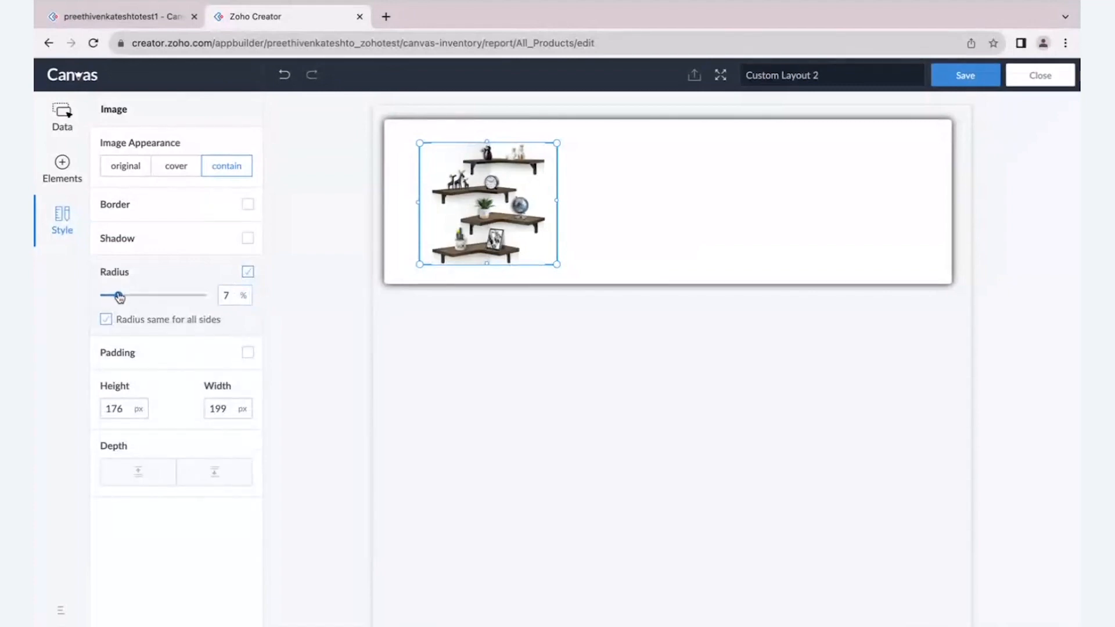
{"action": "left_click", "coordinate": [248, 238]}
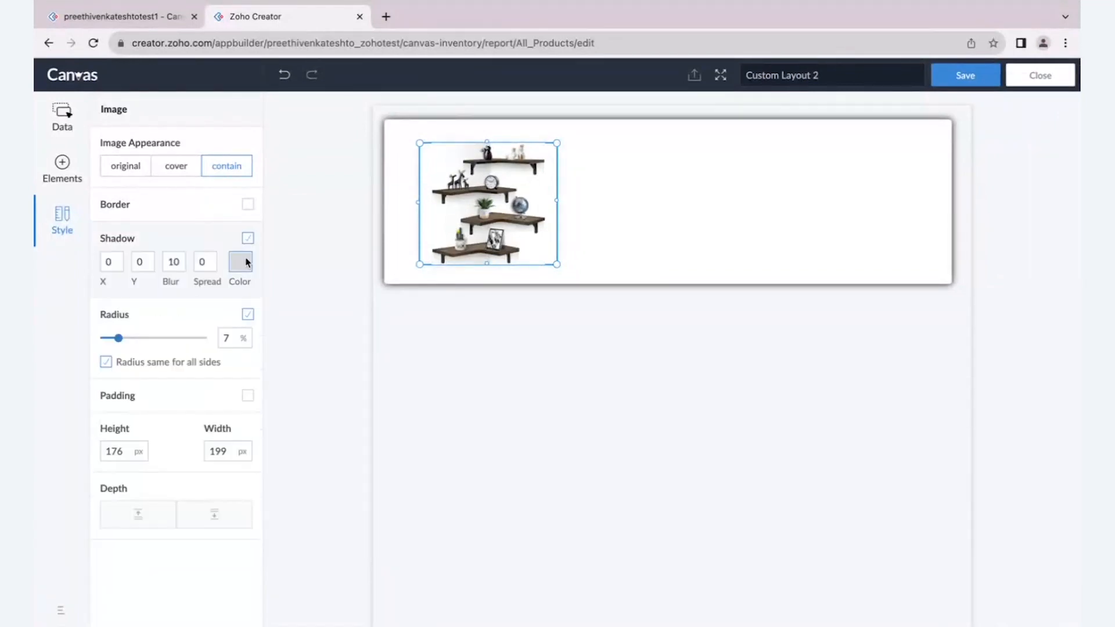
{"action": "left_click", "coordinate": [241, 261]}
{"action": "left_click", "coordinate": [149, 155]}
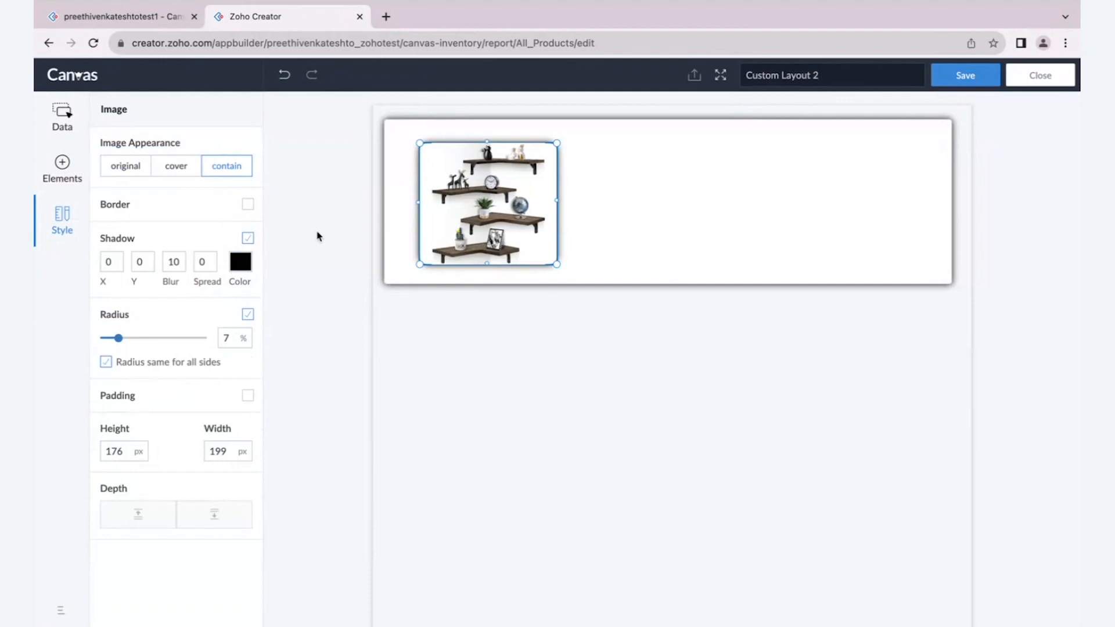
{"action": "left_click", "coordinate": [319, 236]}
- Set the product image's height and width to 200 px and move it slightly towards the section's upper-left corner
{"action": "left_click", "coordinate": [549, 264]}
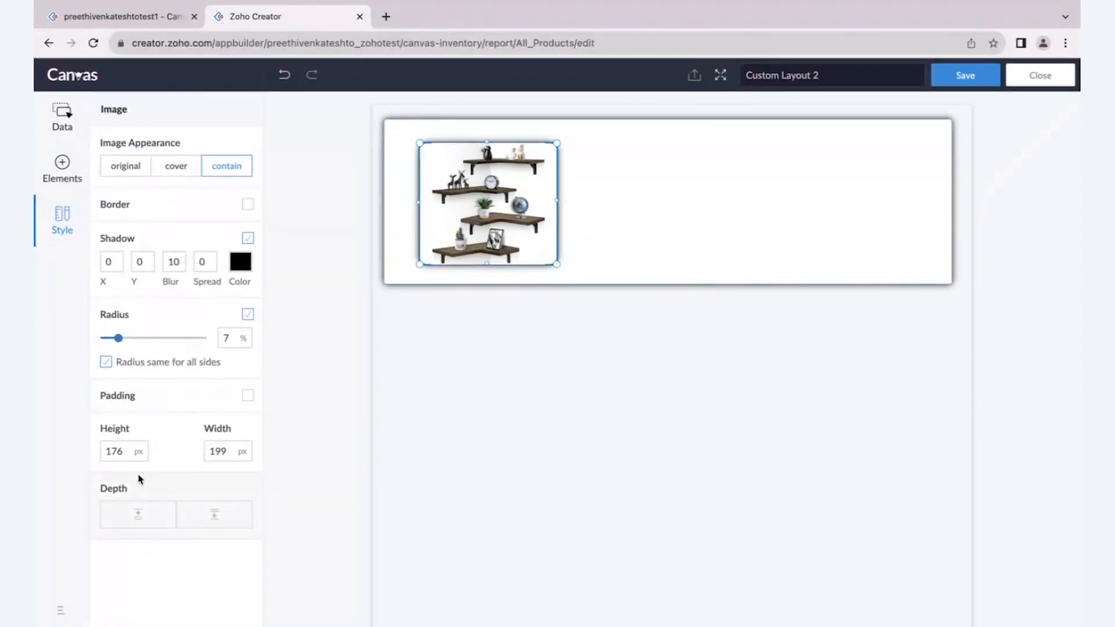
{"action": "left_click", "coordinate": [106, 450]}
{"action": "double_click", "coordinate": [106, 450]}
{"action": "type", "text": "200"}
{"action": "left_click", "coordinate": [221, 458]}
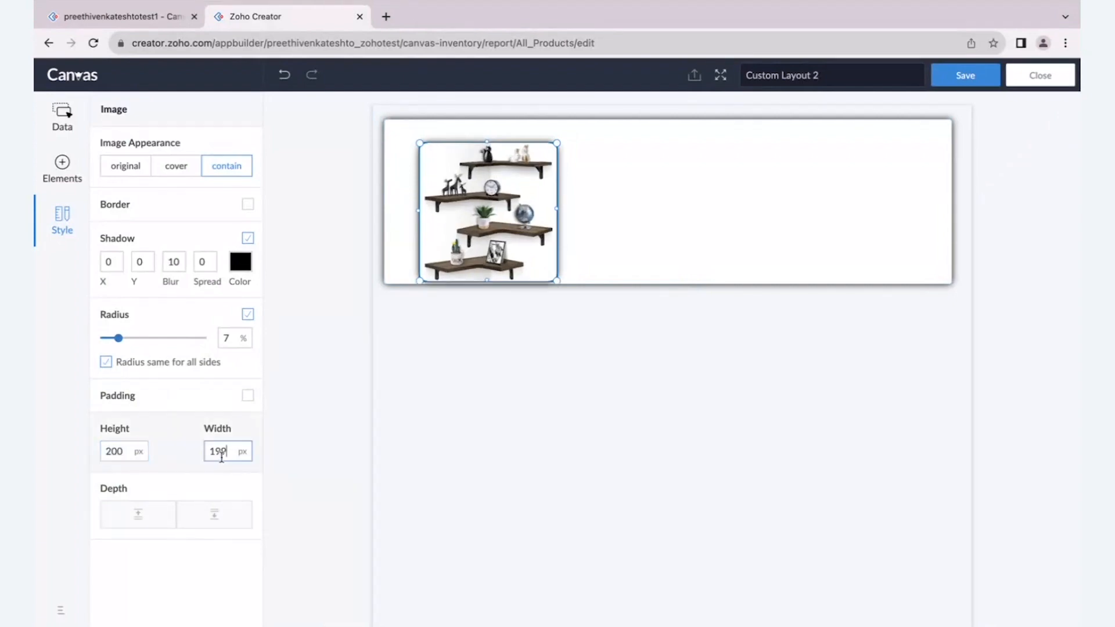
{"action": "type", "text": "200"}
{"action": "key", "text": "Return"}
{"action": "left_click", "coordinate": [315, 455]}
{"action": "left_click", "coordinate": [462, 220]}
{"action": "left_click_drag", "start_coordinate": [462, 220], "coordinate": [453, 211]}
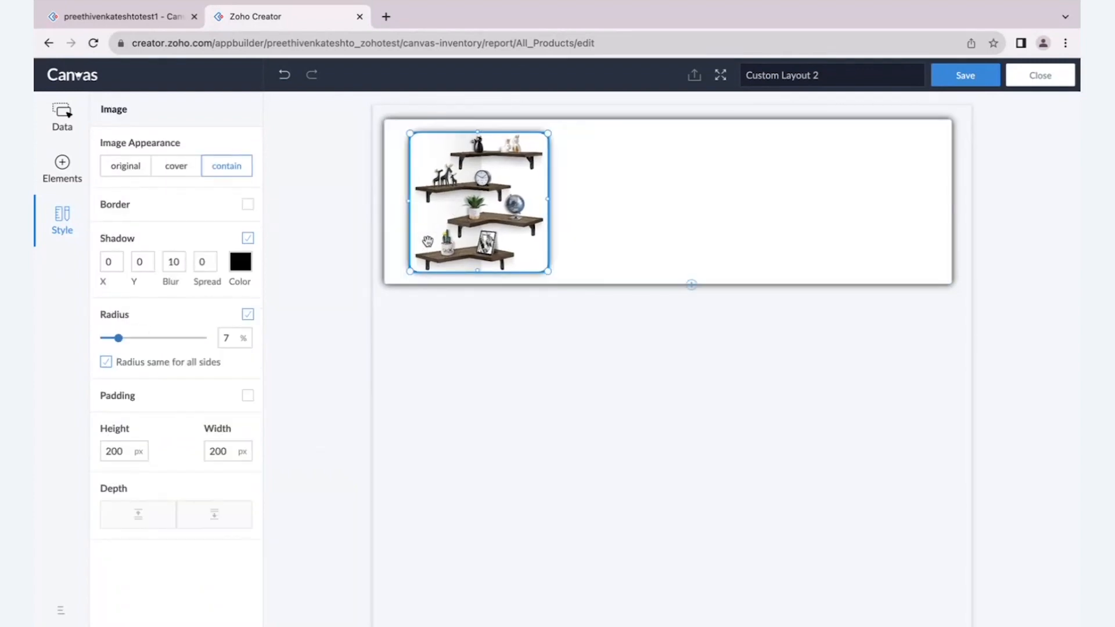
{"action": "left_click", "coordinate": [331, 276]}
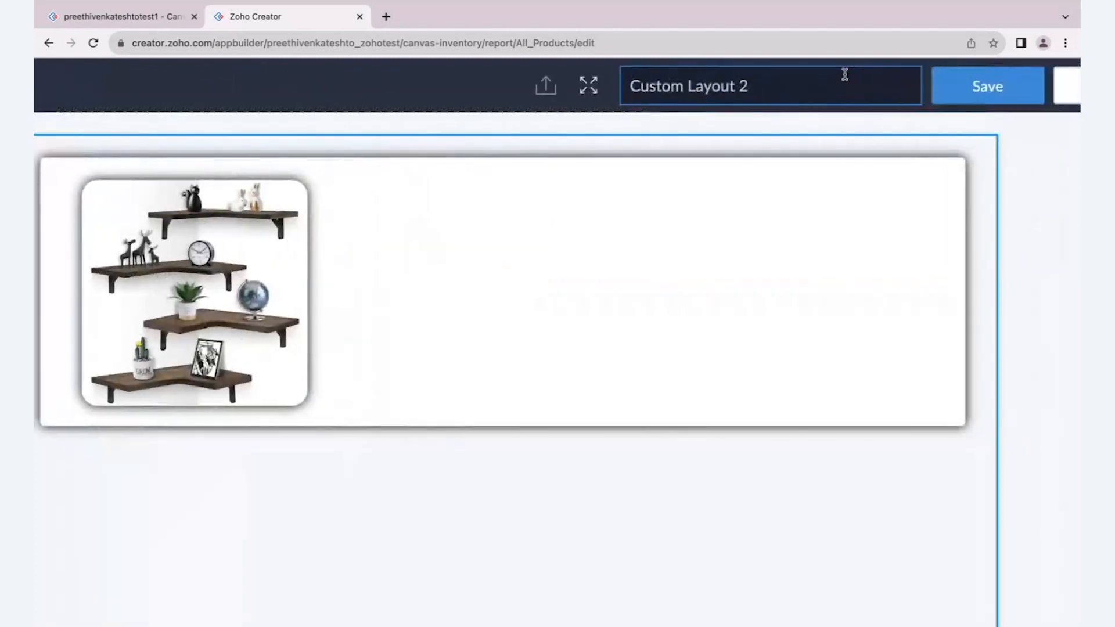
- Rename the layout to "Product details new" and save it
{"action": "left_click", "coordinate": [768, 95]}
{"action": "key", "text": "BackSpace"}
{"action": "key", "text": "BackSpace"}
{"action": "key", "text": "BackSpace"}
{"action": "key", "text": "BackSpace"}
{"action": "key", "text": "BackSpace"}
{"action": "key", "text": "BackSpace"}
{"action": "key", "text": "BackSpace"}
{"action": "key", "text": "BackSpace"}
{"action": "key", "text": "BackSpace"}
{"action": "key", "text": "BackSpace"}
{"action": "key", "text": "BackSpace"}
{"action": "key", "text": "BackSpace"}
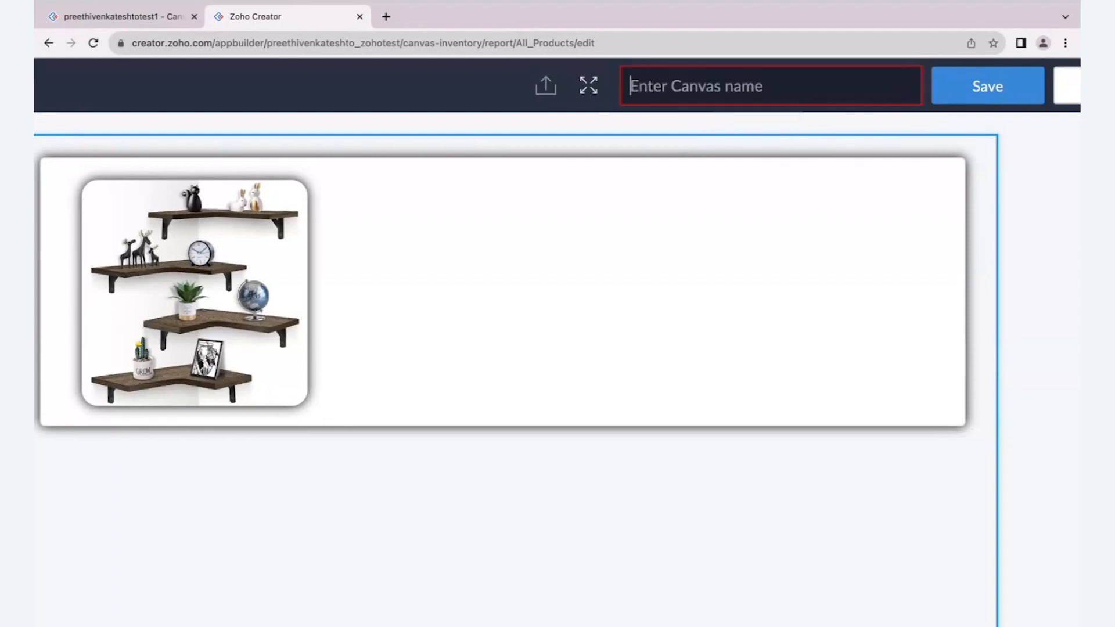
{"action": "type", "text": "Product"}
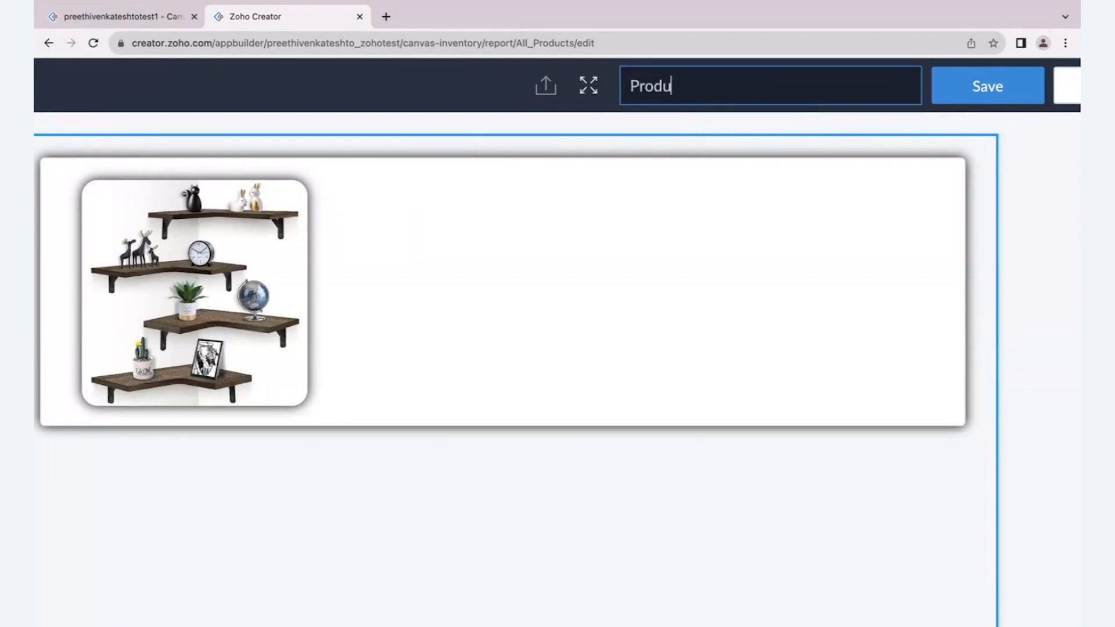
{"action": "type", "text": " details new"}
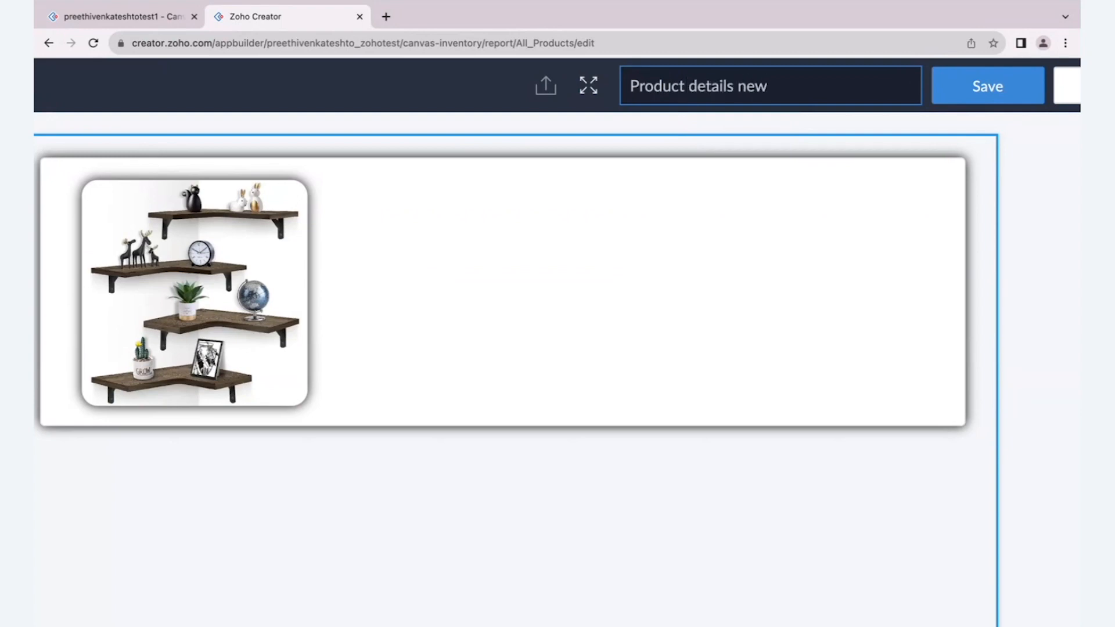
{"action": "left_click", "coordinate": [964, 84]}
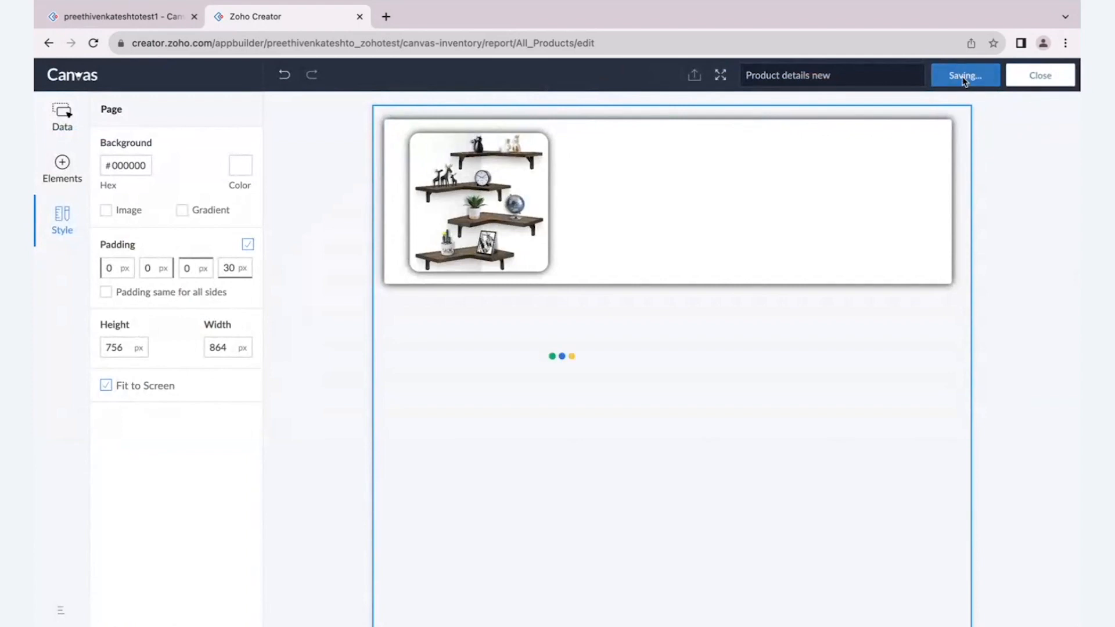
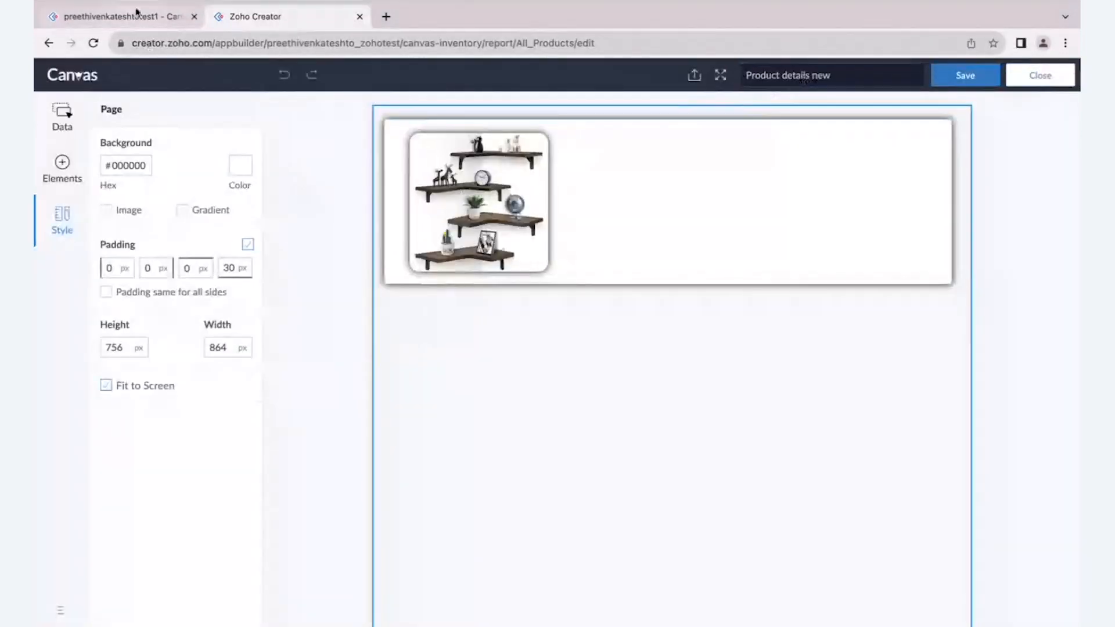
- Switch to the live Canvas - Inventory app, reload the All Products report, and view the Flybird Furniture record's details
{"action": "left_click", "coordinate": [116, 17]}
{"action": "left_click", "coordinate": [93, 44]}
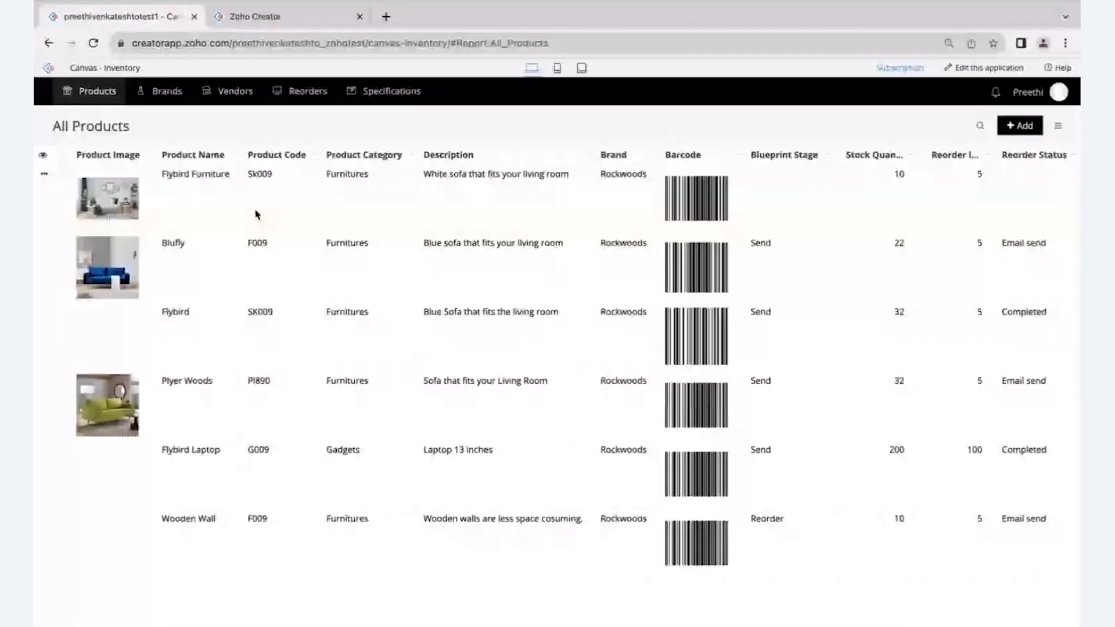
{"action": "left_click", "coordinate": [259, 215]}
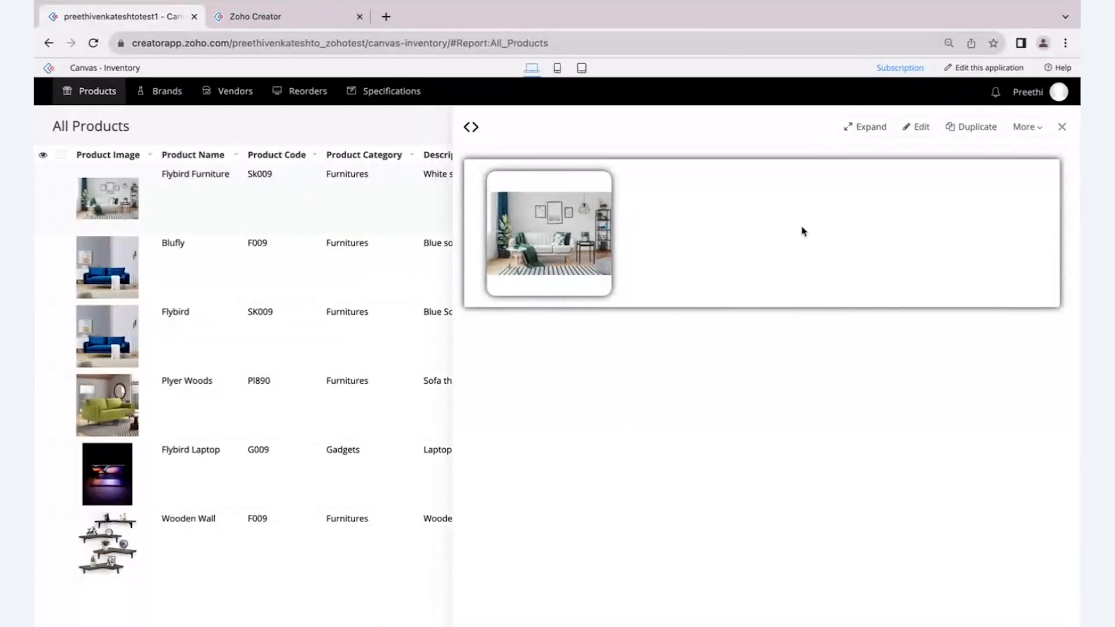
- Return to the Canvas editor and set the product image's appearance to cover
{"action": "left_click", "coordinate": [312, 20]}
{"action": "left_click", "coordinate": [504, 182]}
{"action": "left_click", "coordinate": [174, 169]}
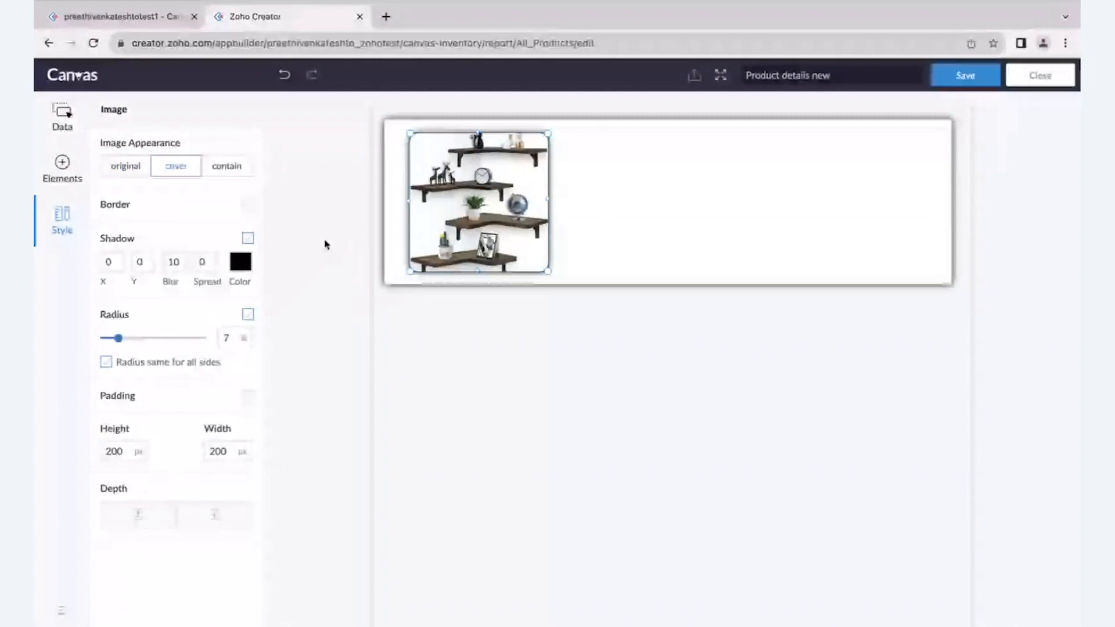
{"action": "left_click", "coordinate": [505, 324]}
- Add the Product Name field beside the product image and hide its label
{"action": "left_click", "coordinate": [62, 118]}
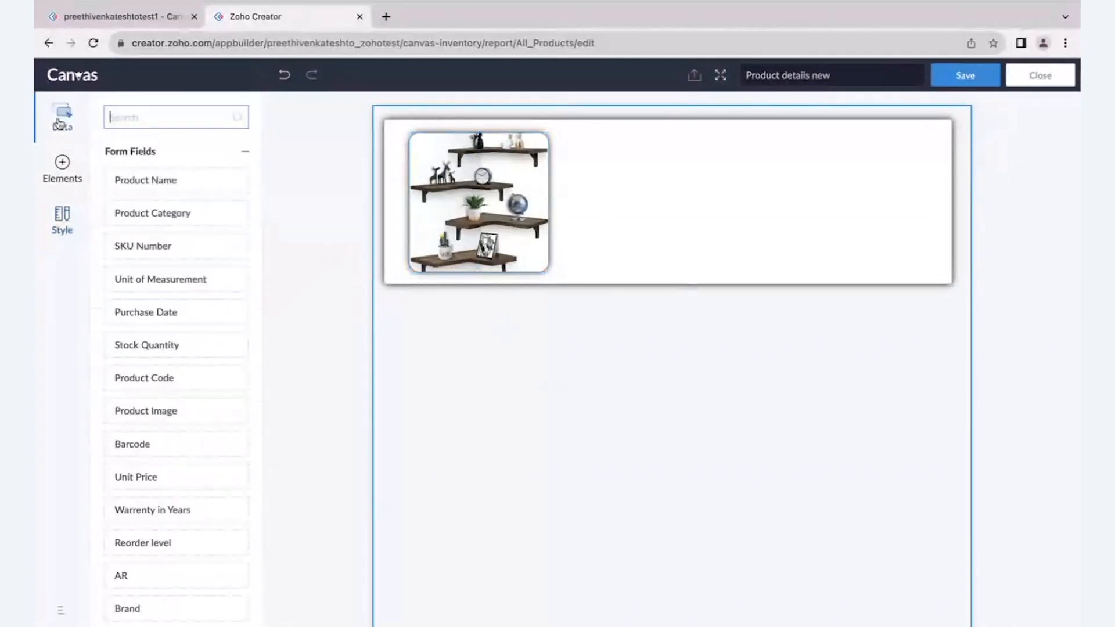
{"action": "left_click_drag", "start_coordinate": [151, 178], "coordinate": [621, 147]}
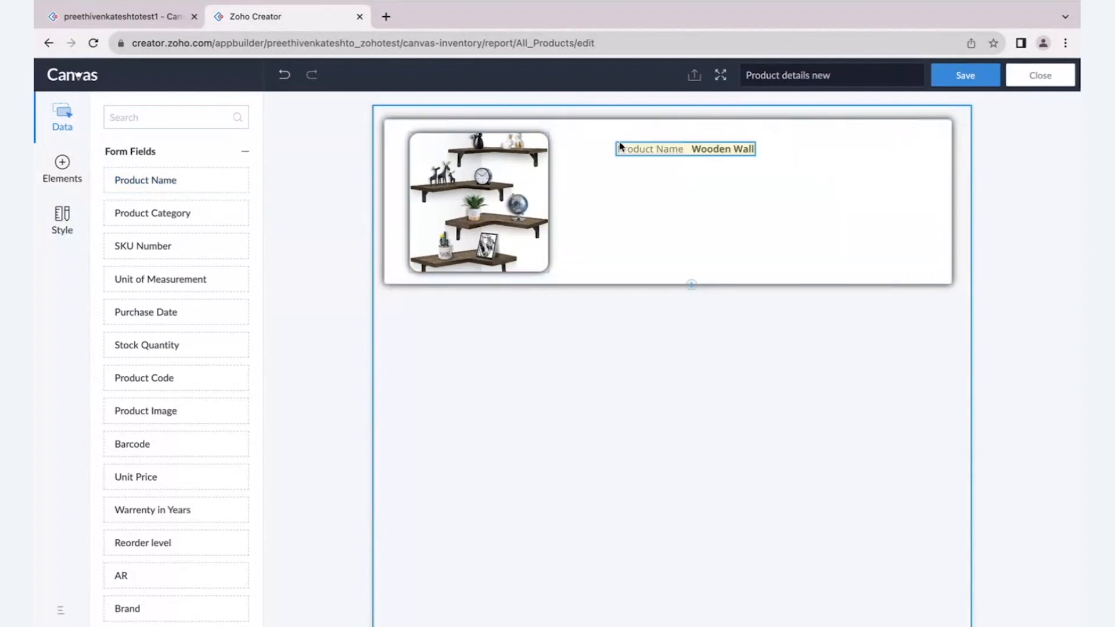
{"action": "left_click", "coordinate": [683, 153]}
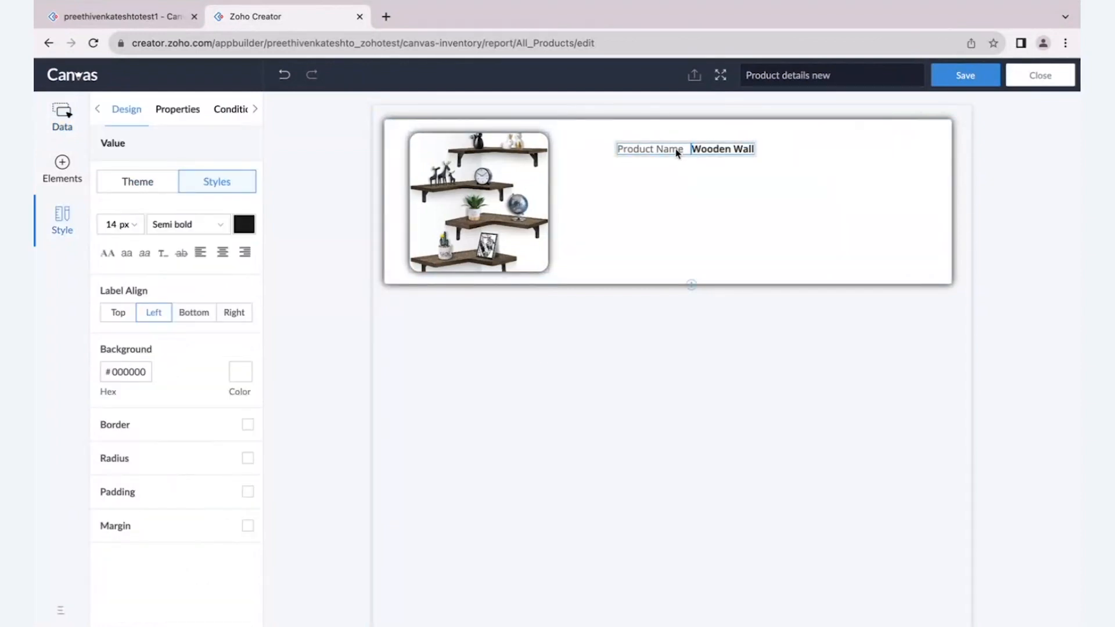
{"action": "right_click", "coordinate": [677, 153]}
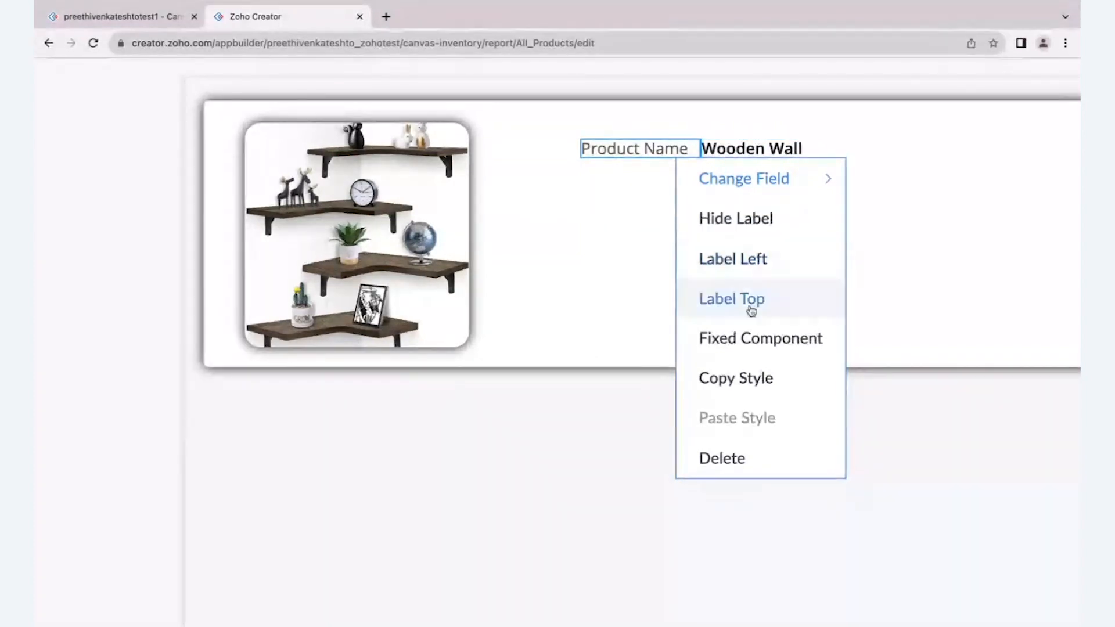
{"action": "left_click", "coordinate": [744, 235]}
- Make the product name value a fixed component and select its field
{"action": "right_click", "coordinate": [679, 149]}
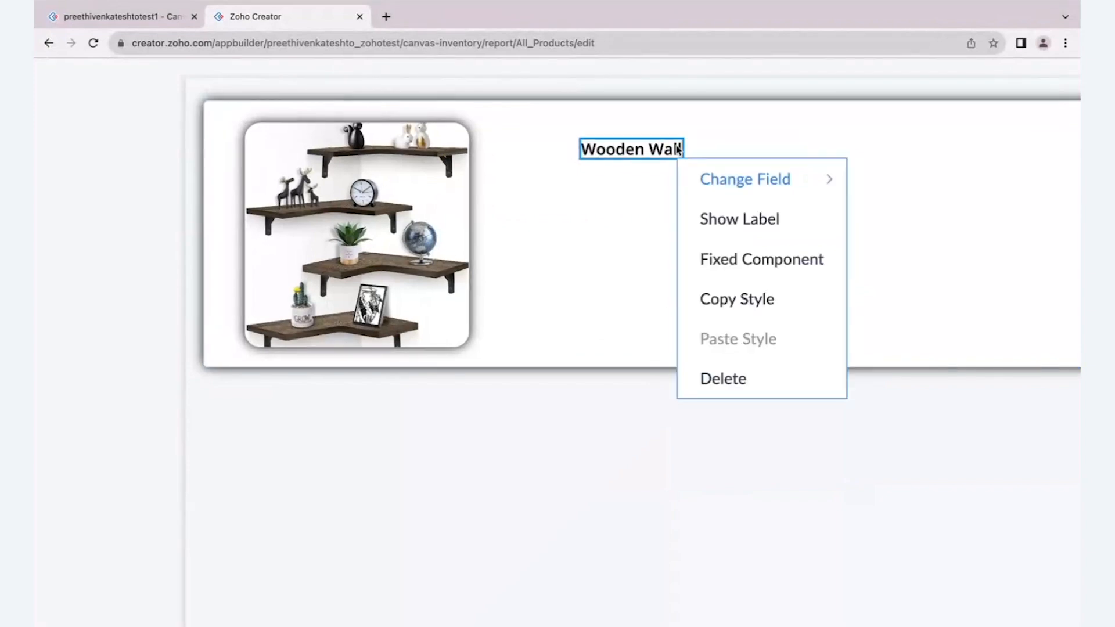
{"action": "scroll", "coordinate": [762, 265], "scroll_direction": "up", "scroll_amount": 3}
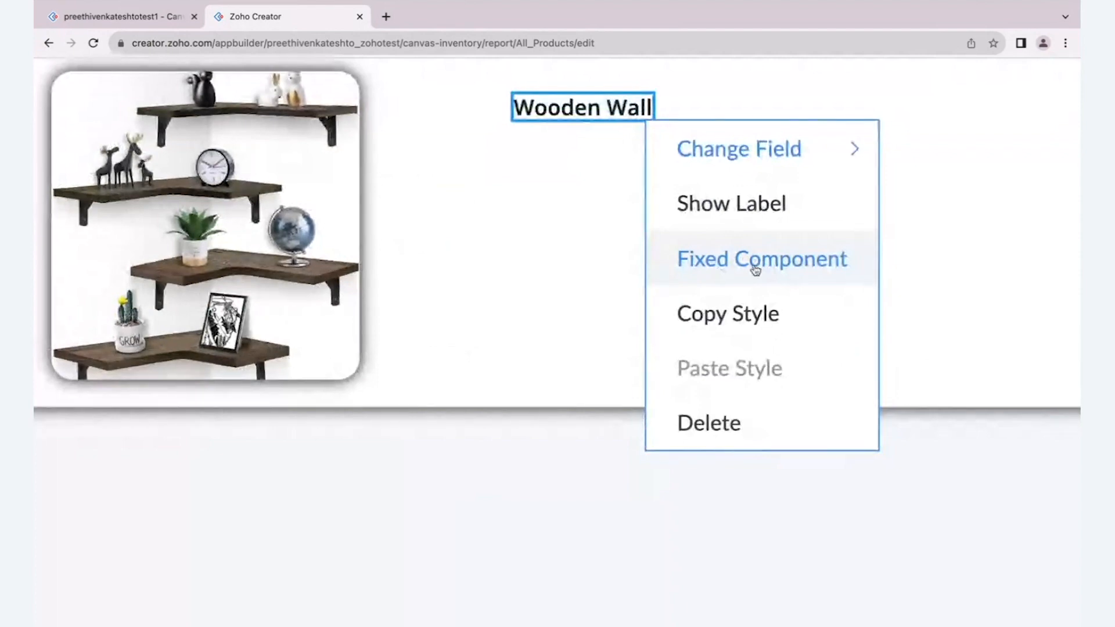
{"action": "left_click", "coordinate": [754, 269]}
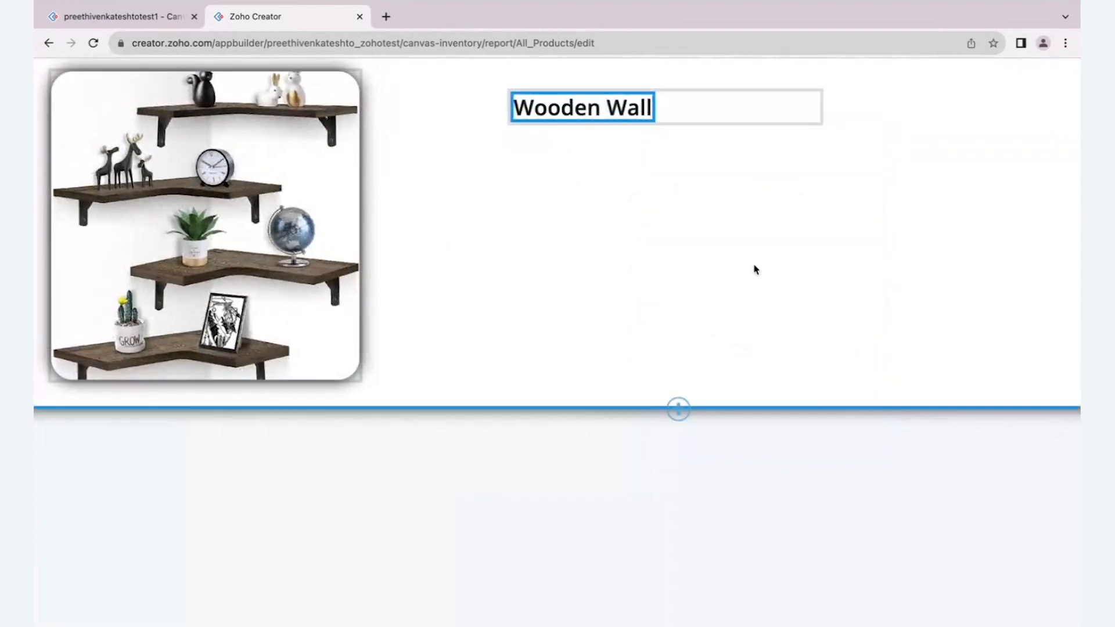
{"action": "left_click", "coordinate": [613, 110]}
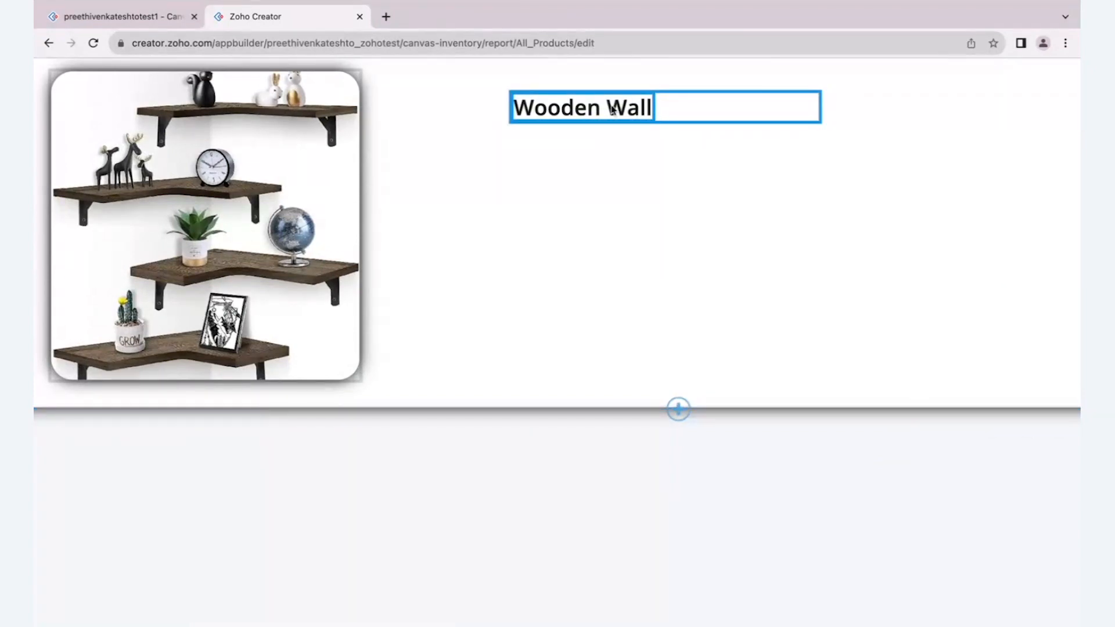
{"action": "left_click", "coordinate": [613, 111]}
{"action": "left_click", "coordinate": [701, 107]}
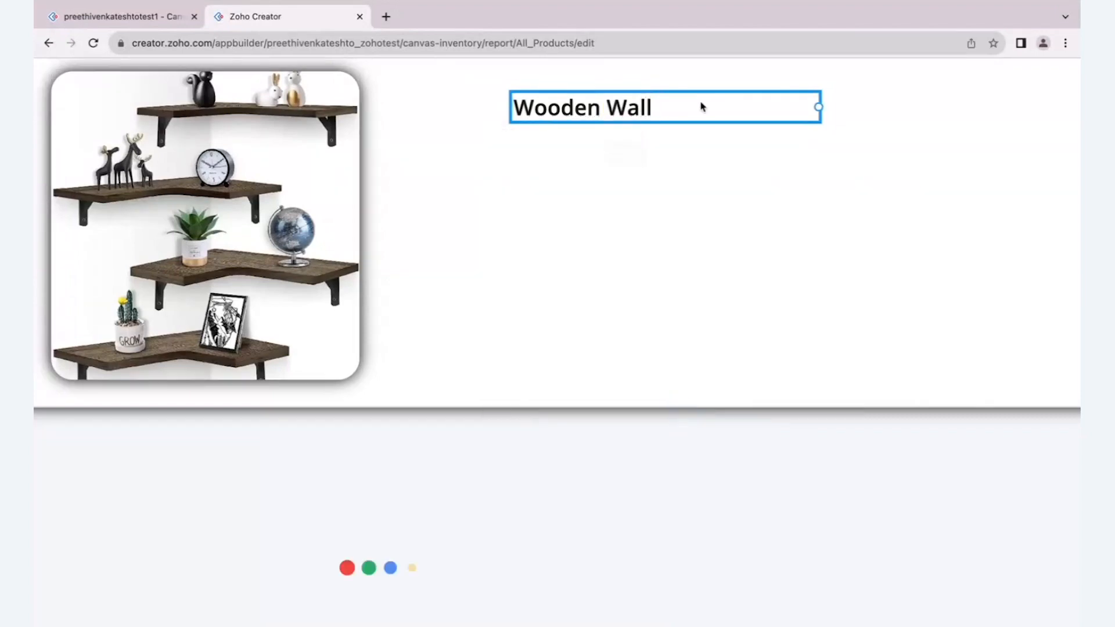
- Switch the product name value back to a fluid component
{"action": "right_click", "coordinate": [635, 109]}
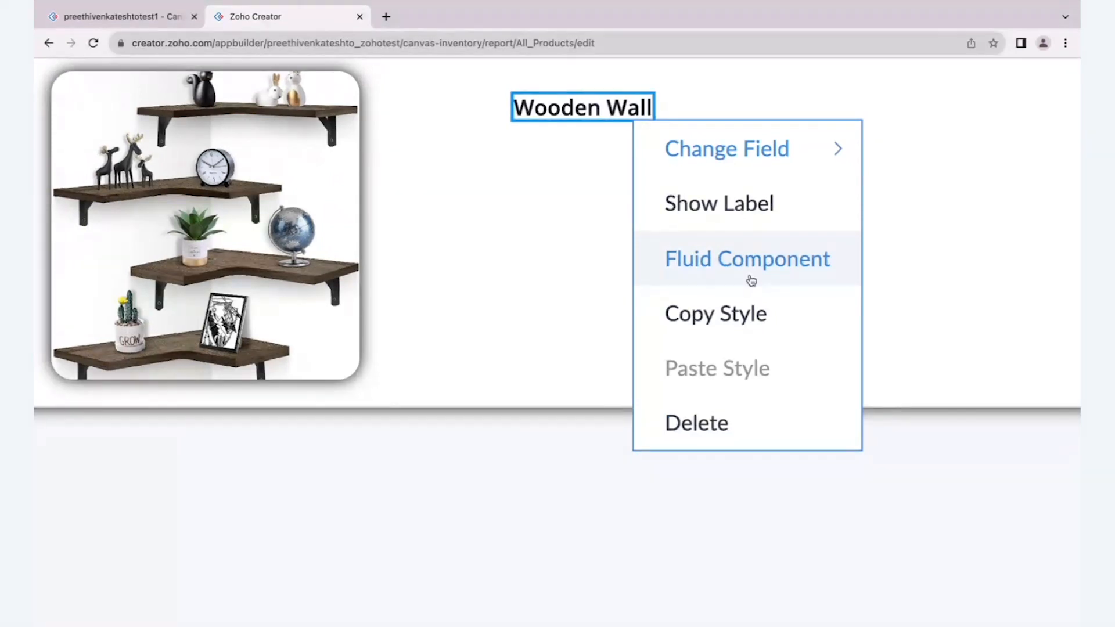
{"action": "left_click", "coordinate": [752, 280]}
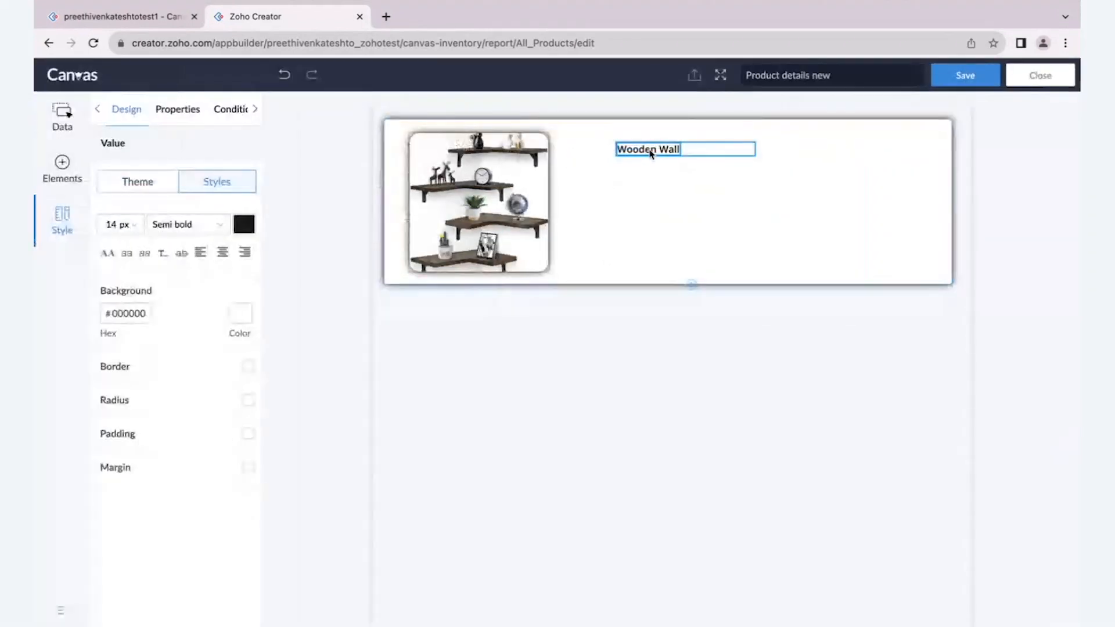
{"action": "right_click", "coordinate": [651, 152]}
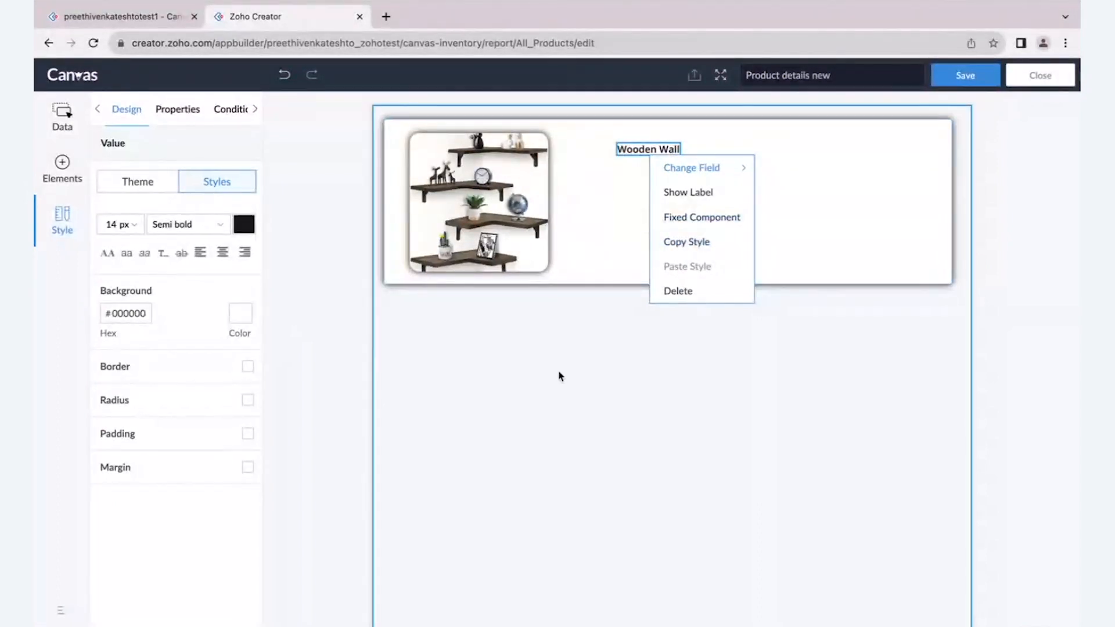
{"action": "left_click", "coordinate": [296, 298]}
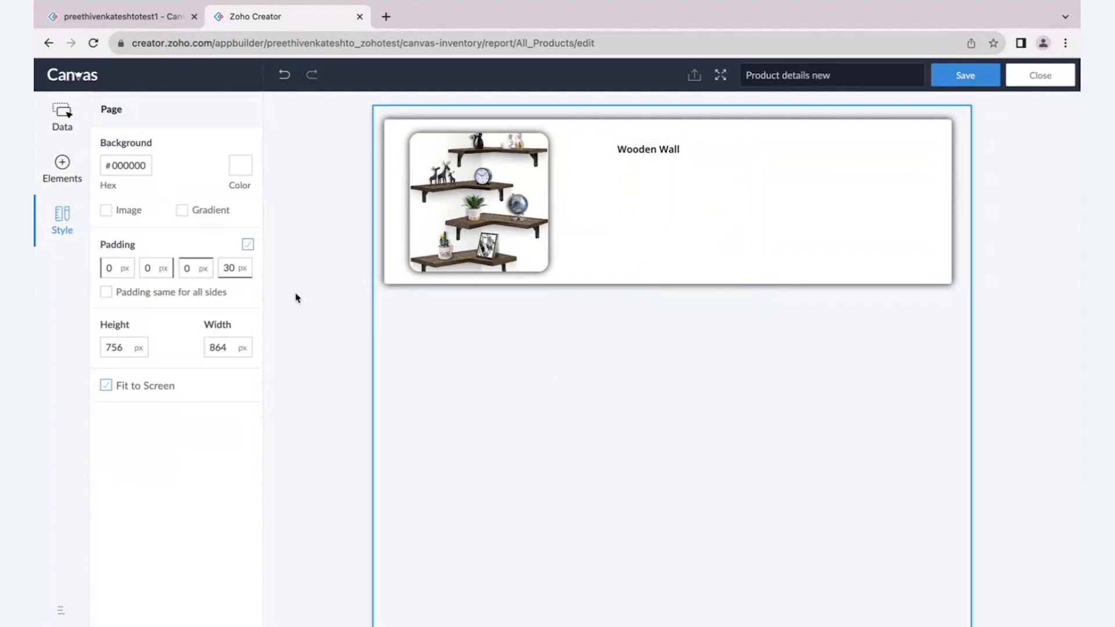
- Set the product name field's font size to 18 px
{"action": "left_click", "coordinate": [654, 148]}
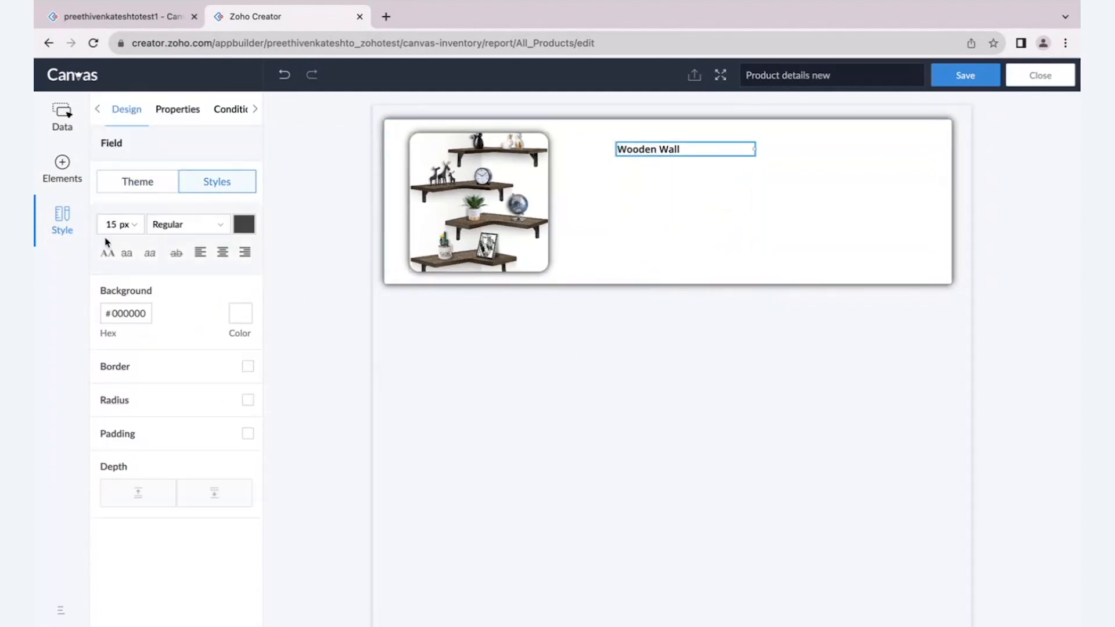
{"action": "left_click", "coordinate": [135, 227]}
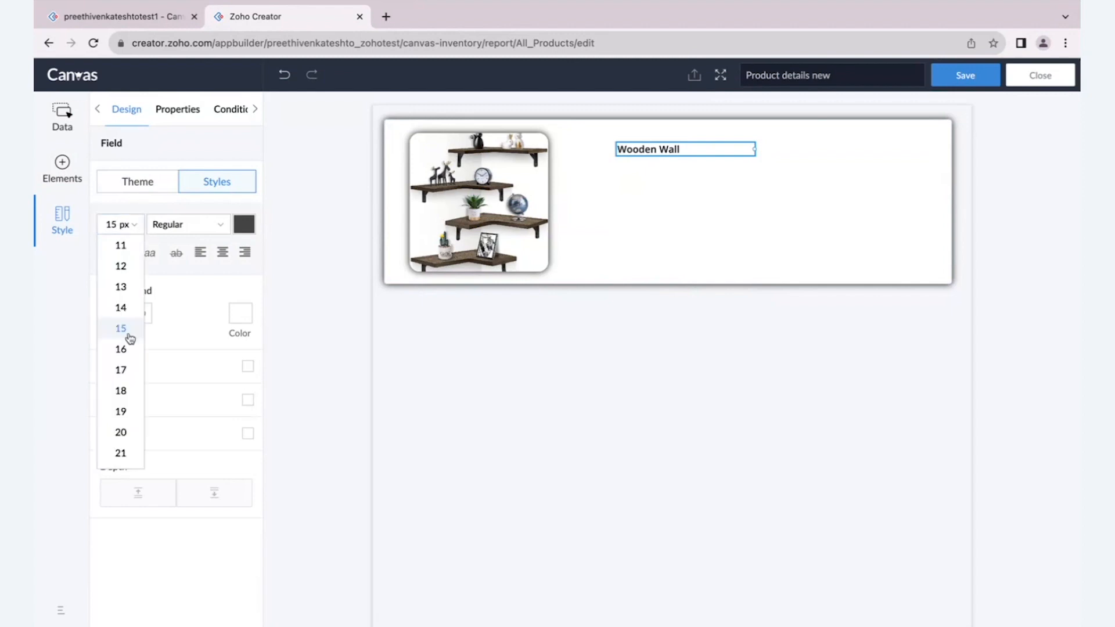
{"action": "left_click", "coordinate": [123, 393]}
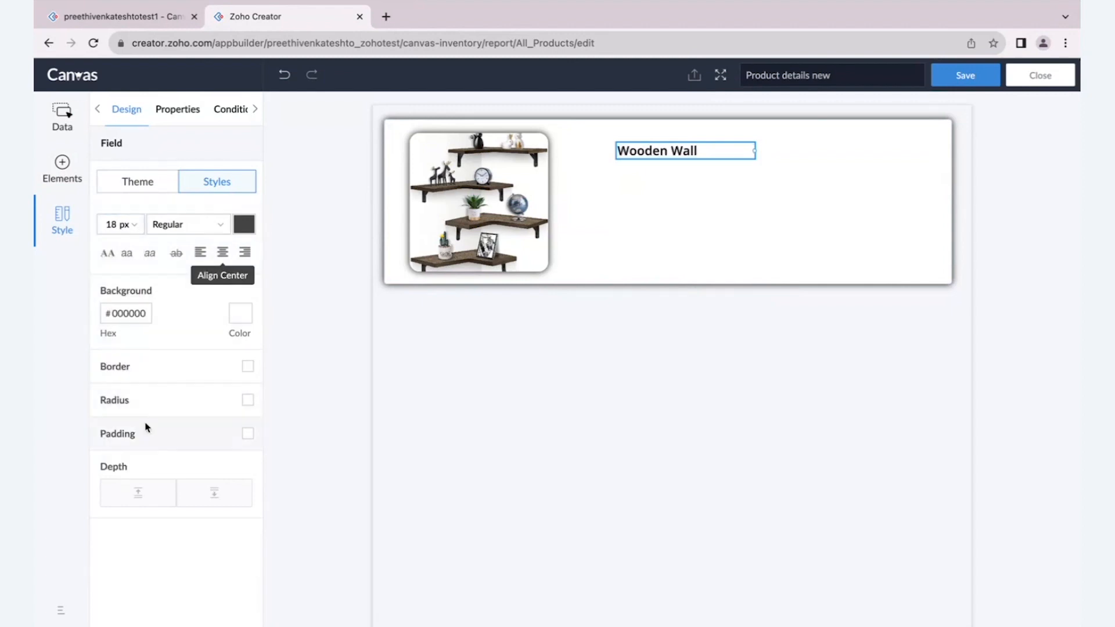
- Move the product name onto the product image so the two overlap
{"action": "scroll", "coordinate": [97, 358], "scroll_direction": "up", "scroll_amount": 3}
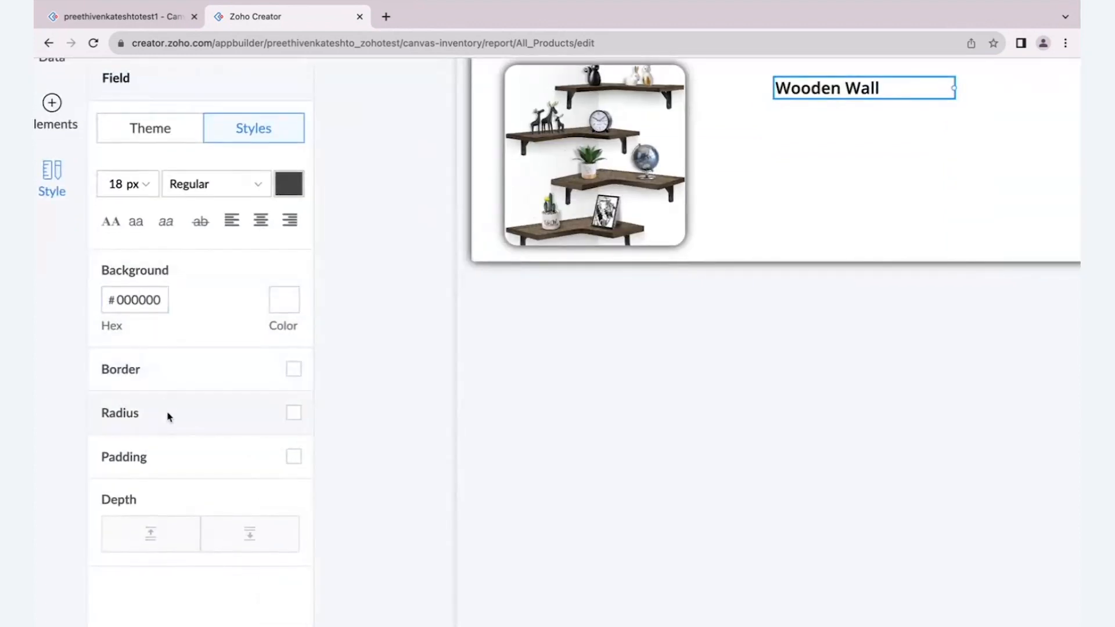
{"action": "scroll", "coordinate": [167, 420], "scroll_direction": "down", "scroll_amount": 3}
{"action": "scroll", "coordinate": [120, 494], "scroll_direction": "up", "scroll_amount": 2}
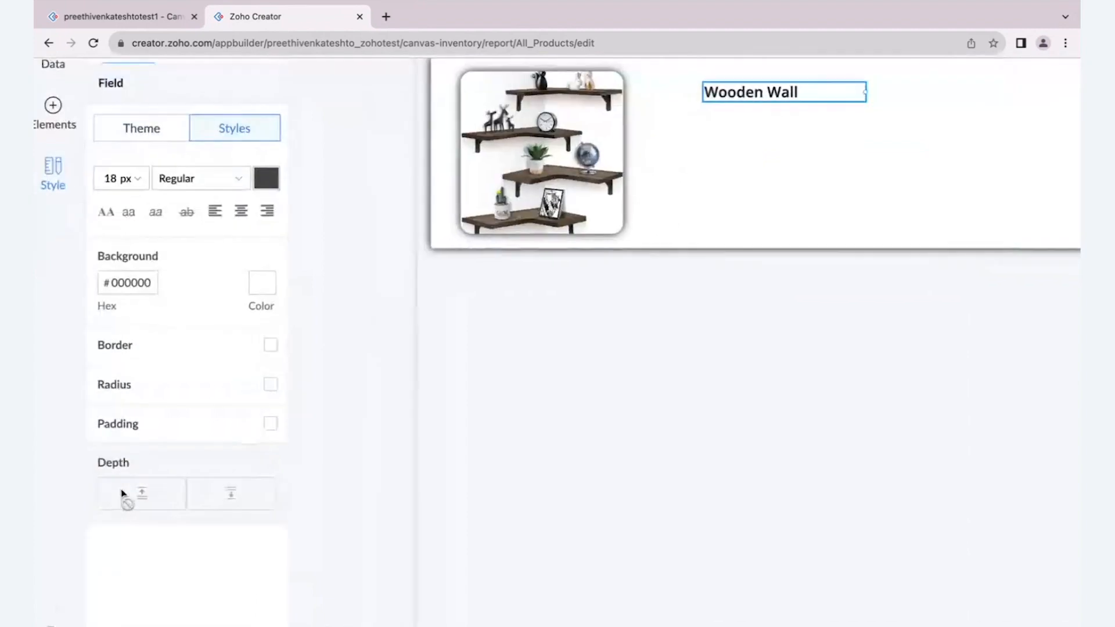
{"action": "left_click", "coordinate": [772, 98]}
{"action": "left_click_drag", "start_coordinate": [772, 97], "coordinate": [590, 158]}
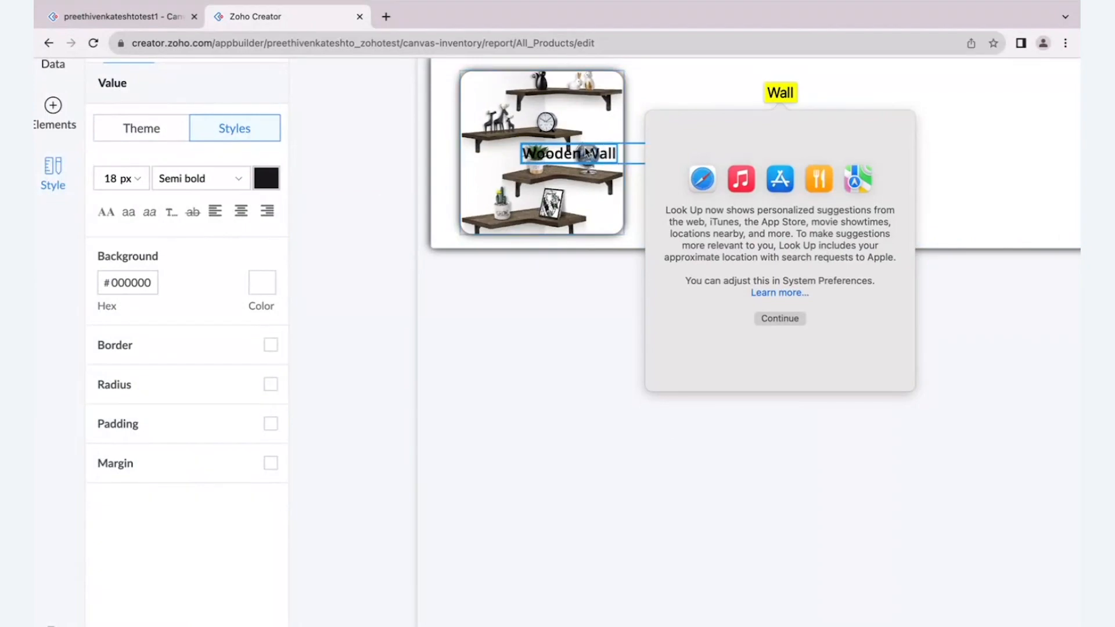
{"action": "left_click", "coordinate": [586, 152]}
- Try to change the product image's depth relative to the overlapping product name
{"action": "left_click", "coordinate": [599, 118]}
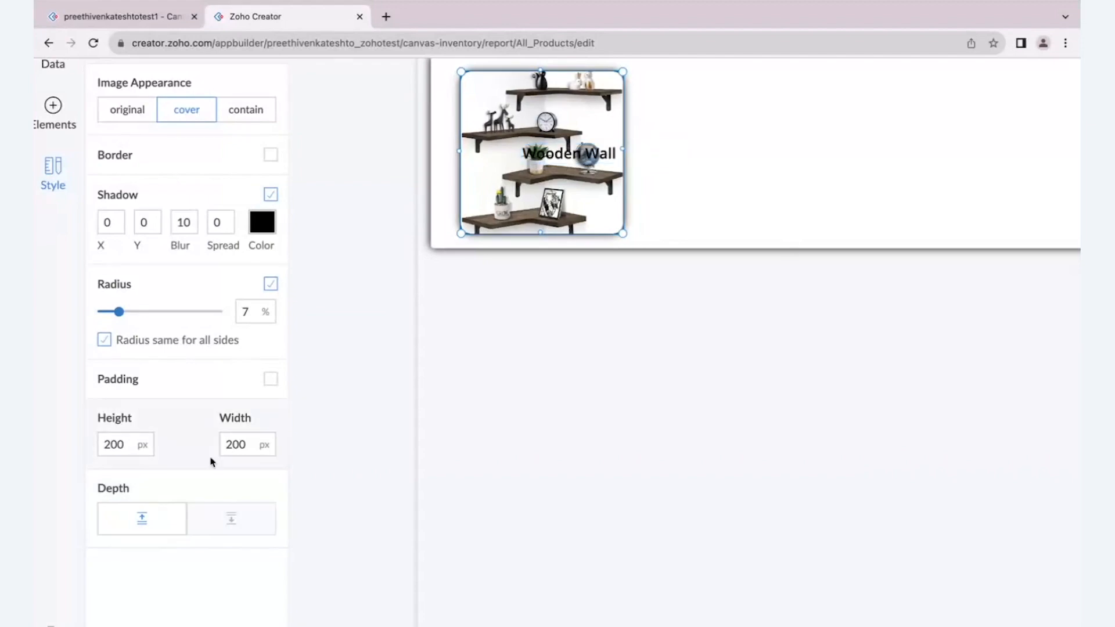
{"action": "left_click", "coordinate": [191, 518]}
{"action": "left_click", "coordinate": [232, 517]}
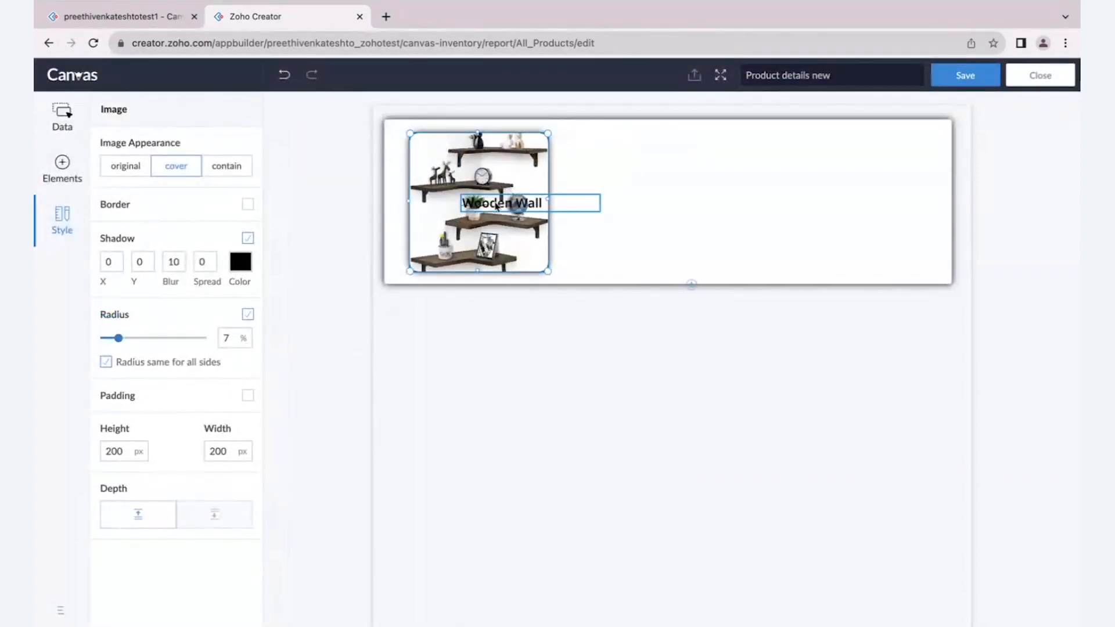
- Undo the product name's move, returning it to its place beside the product image
{"action": "left_click", "coordinate": [587, 187]}
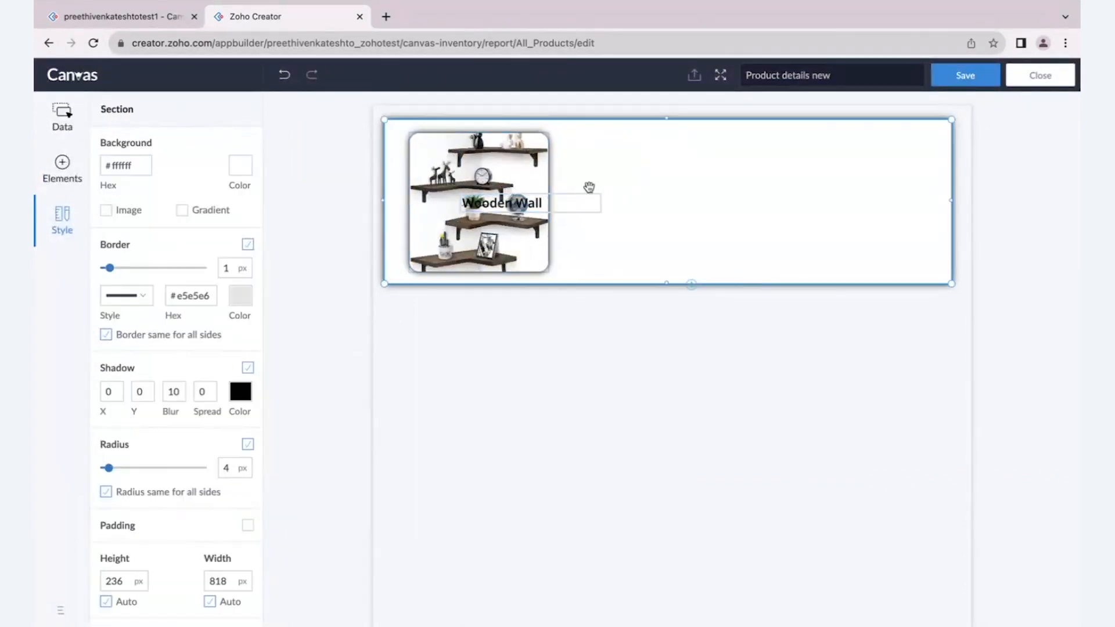
{"action": "left_click_drag", "start_coordinate": [529, 202], "coordinate": [648, 170]}
{"action": "key", "text": "super+z"}
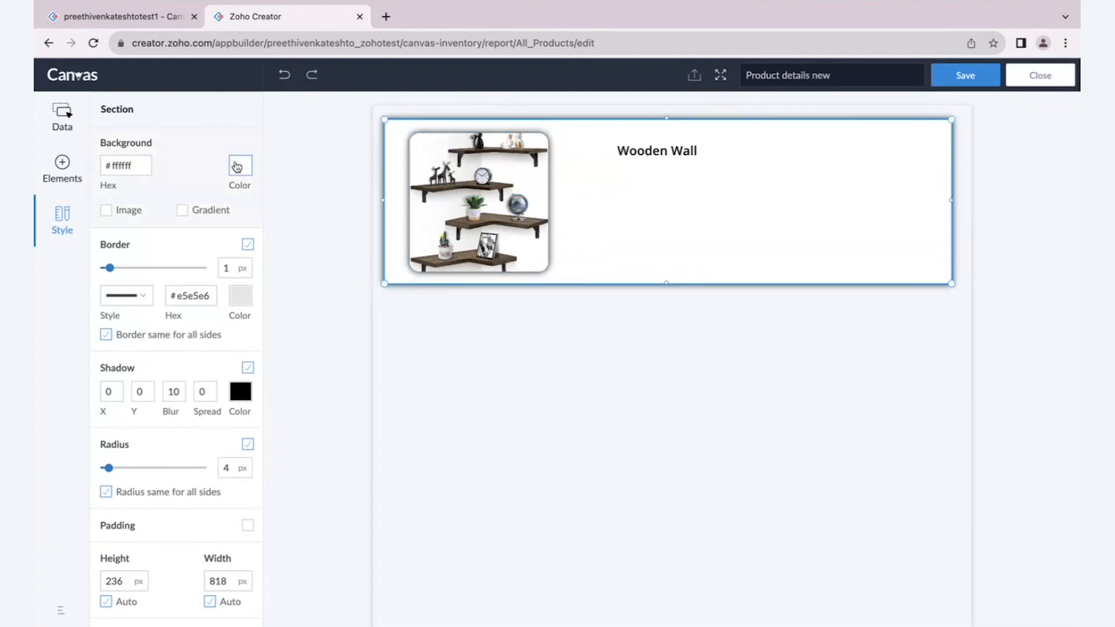
{"action": "left_click", "coordinate": [307, 193]}
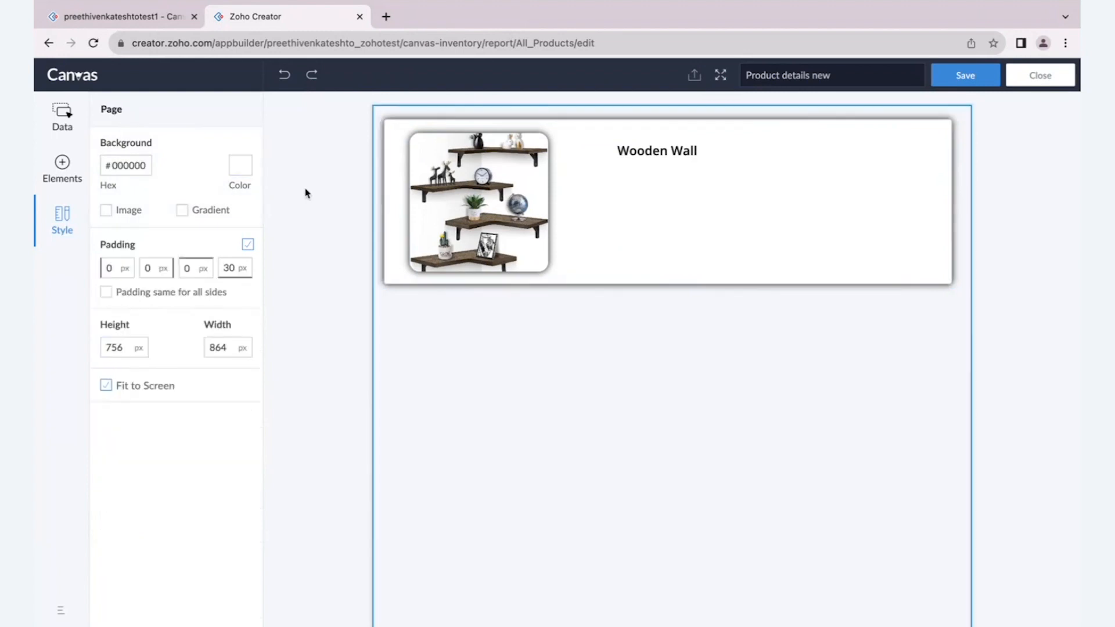
- Add the Product Category and Product Code form fields in a column below the product name
{"action": "left_click", "coordinate": [700, 157]}
{"action": "left_click", "coordinate": [75, 130]}
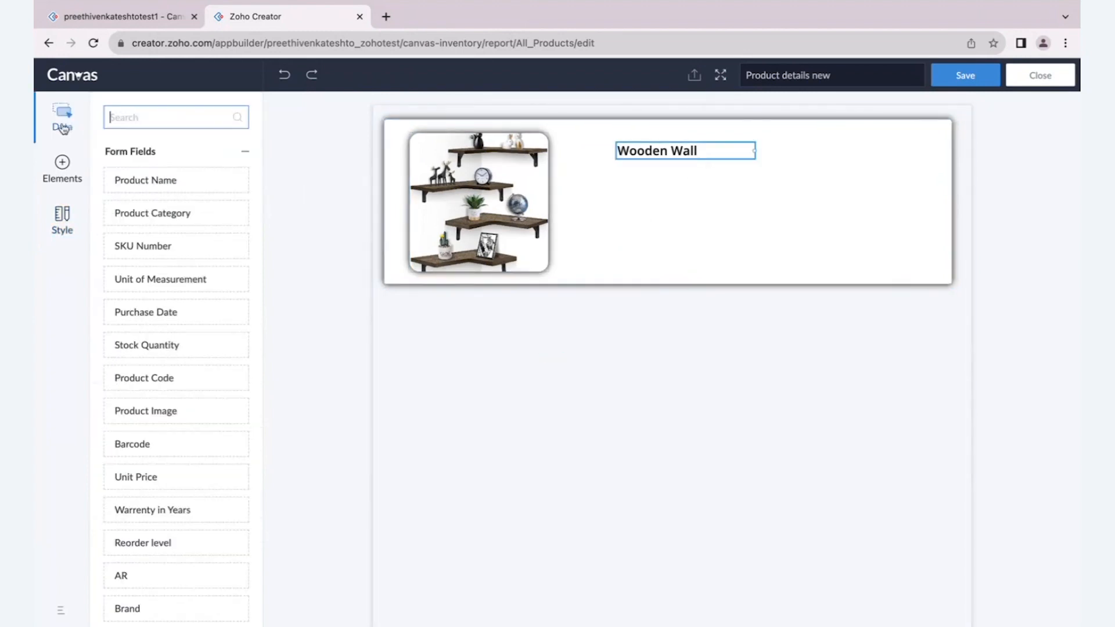
{"action": "left_click_drag", "start_coordinate": [129, 217], "coordinate": [616, 184]}
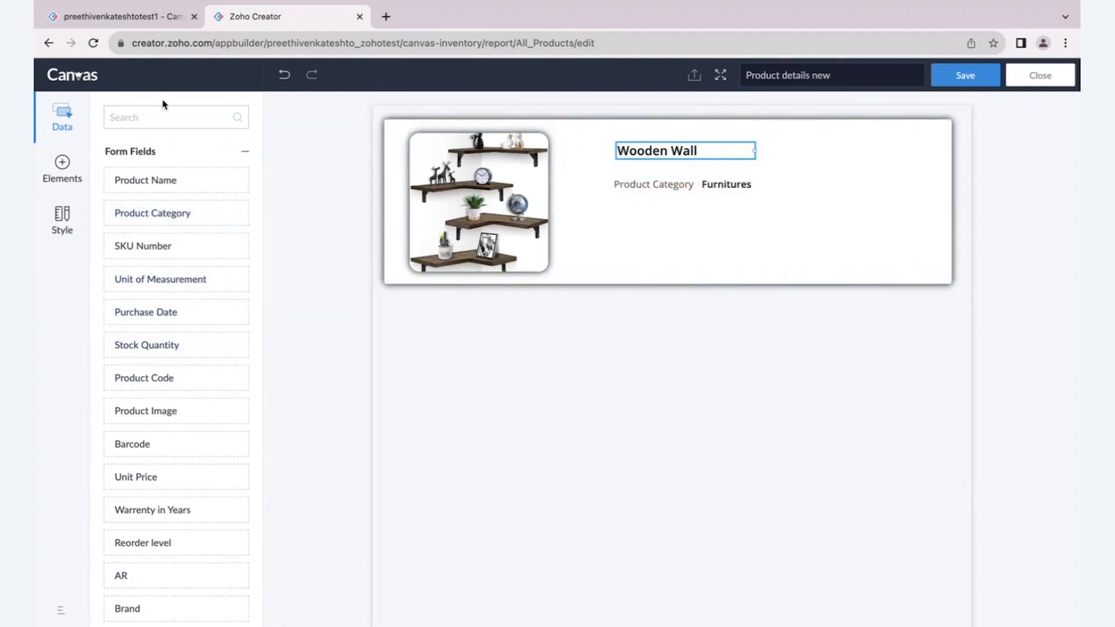
{"action": "left_click", "coordinate": [164, 116]}
{"action": "type", "text": "pro"}
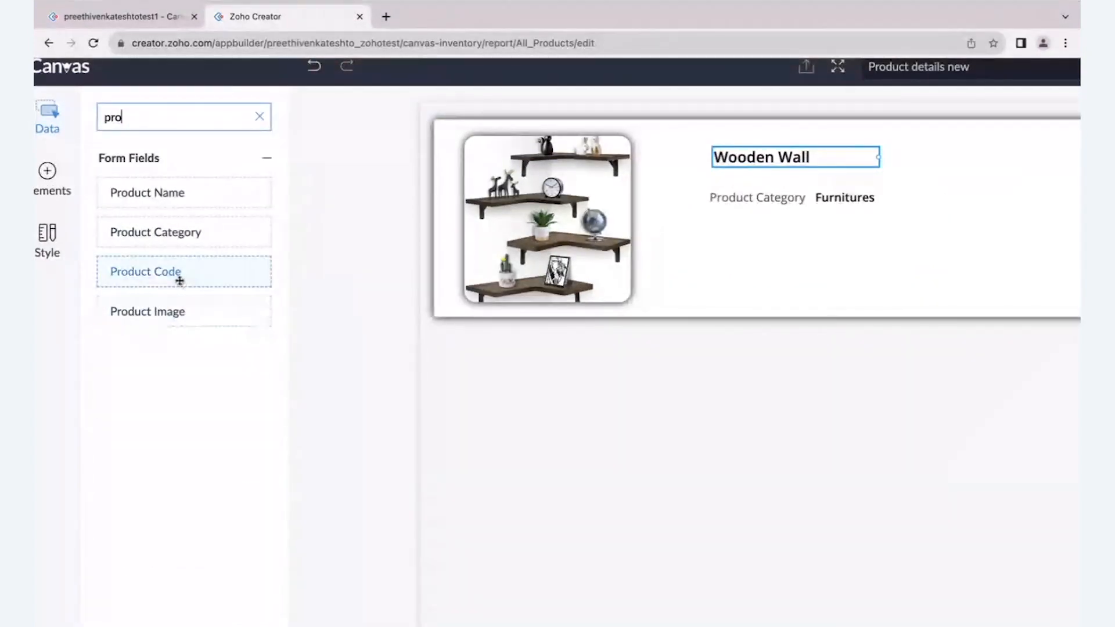
{"action": "left_click_drag", "start_coordinate": [179, 281], "coordinate": [709, 228]}
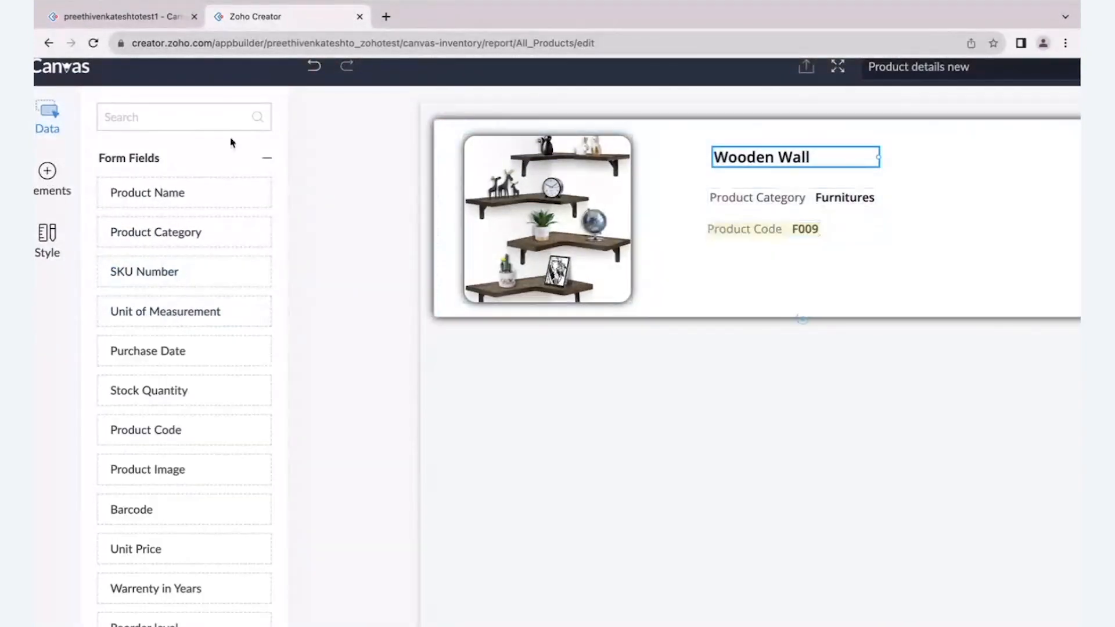
- Add the Brand Name field from the related Brand data below the product code
{"action": "left_click", "coordinate": [266, 158]}
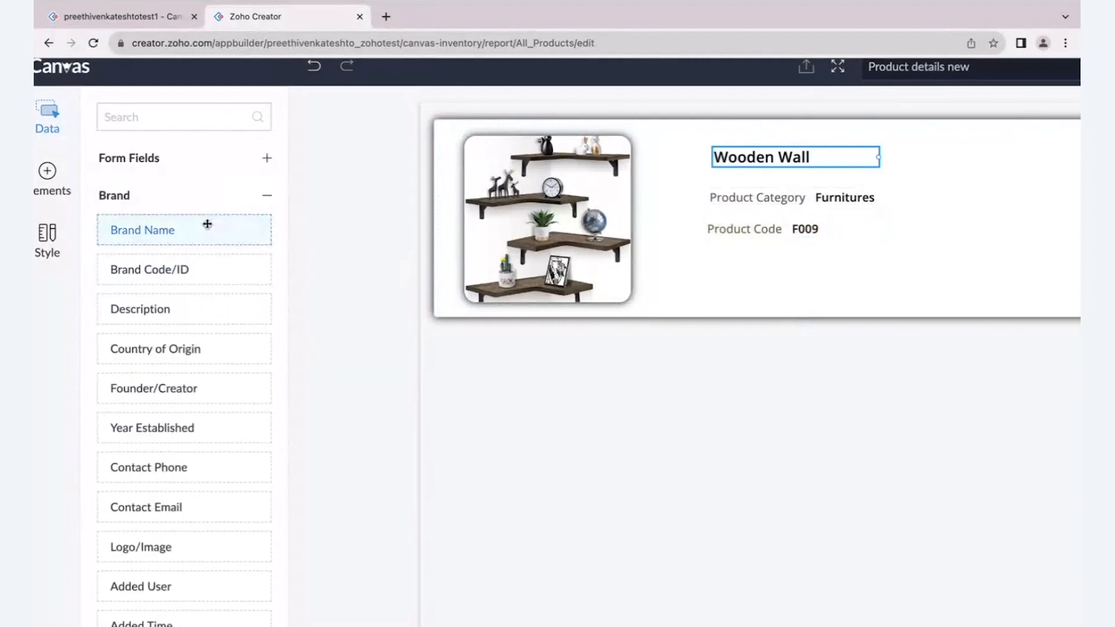
{"action": "scroll", "coordinate": [208, 224], "scroll_direction": "down", "scroll_amount": 1}
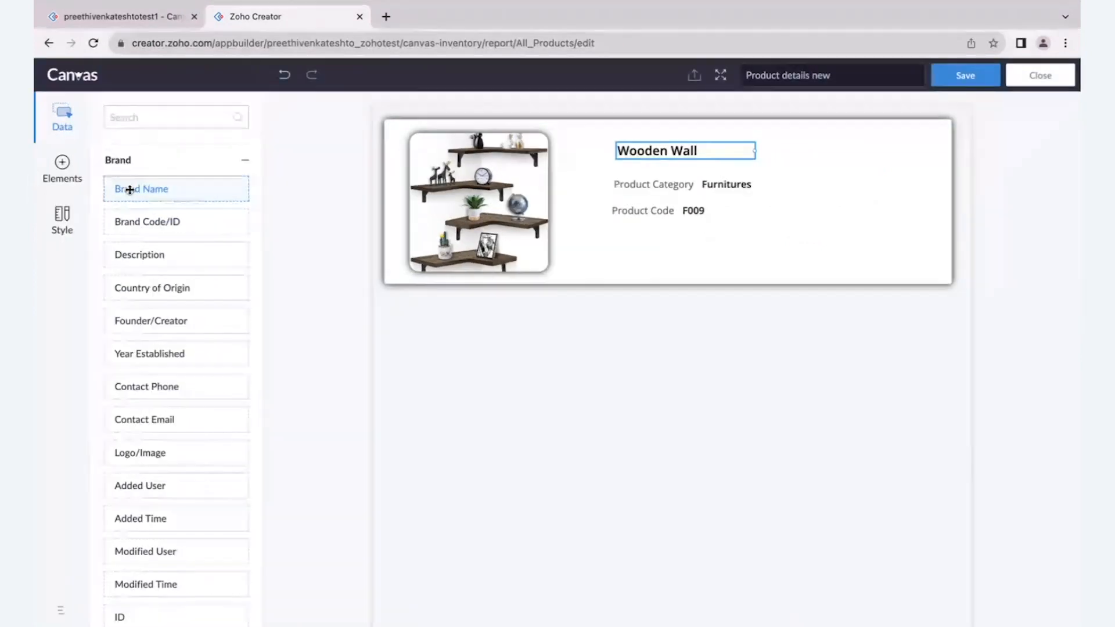
{"action": "scroll", "coordinate": [130, 192], "scroll_direction": "up", "scroll_amount": 1}
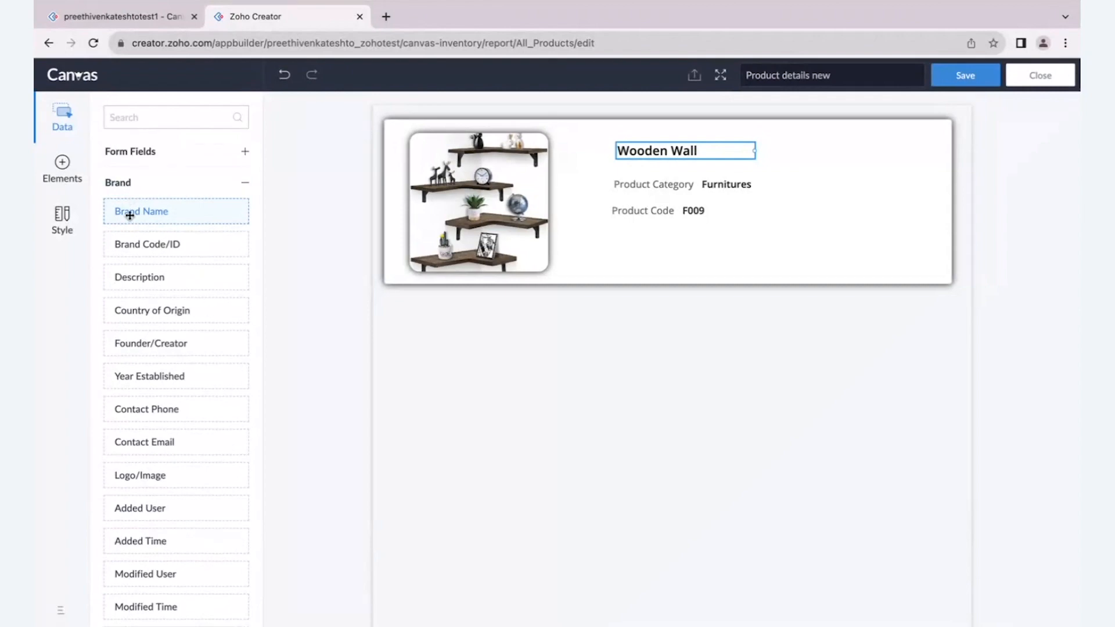
{"action": "left_click_drag", "start_coordinate": [129, 215], "coordinate": [615, 228]}
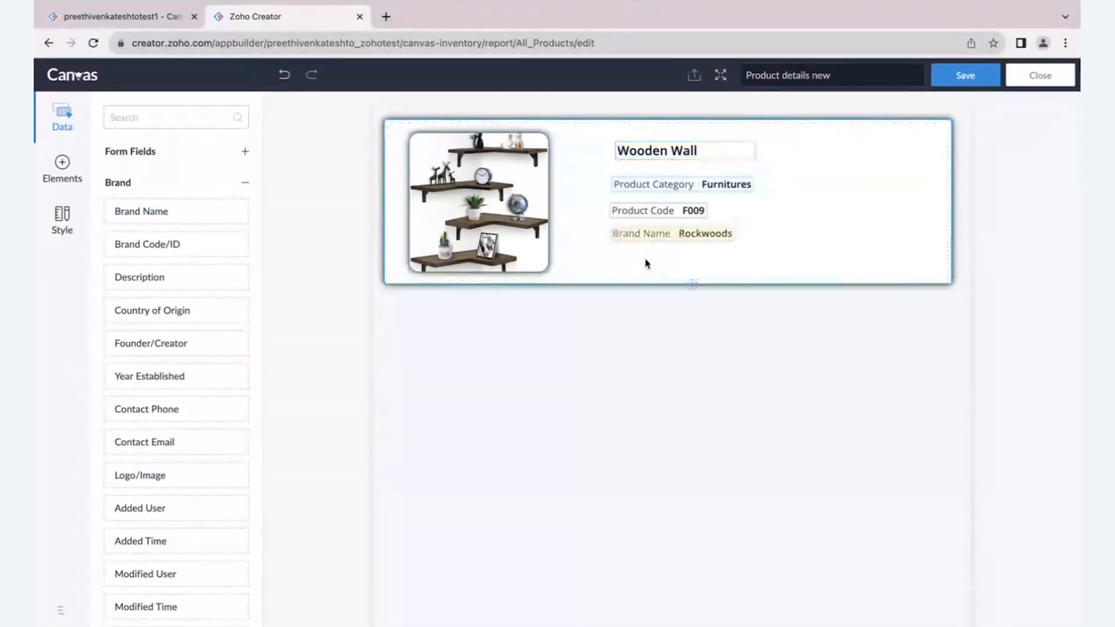
- Extend the section's lower edge slightly downwards to make room below the product fields
{"action": "left_click", "coordinate": [645, 261]}
{"action": "left_click_drag", "start_coordinate": [664, 282], "coordinate": [668, 300]}
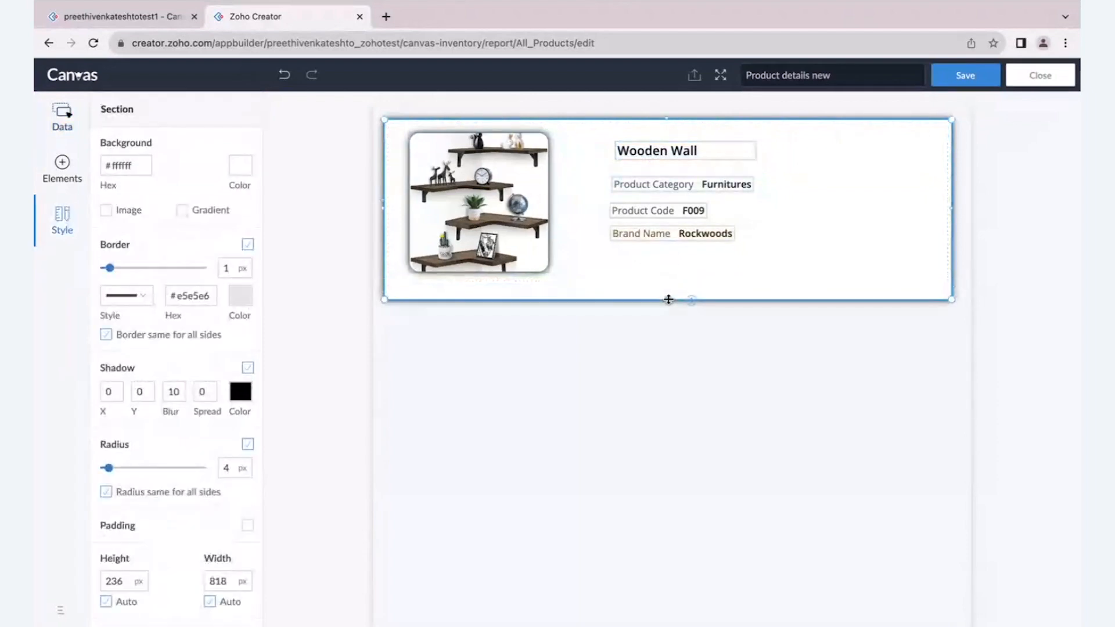
- Align the product name, category, code and brand fields along their left edges
{"action": "left_click", "coordinate": [702, 356]}
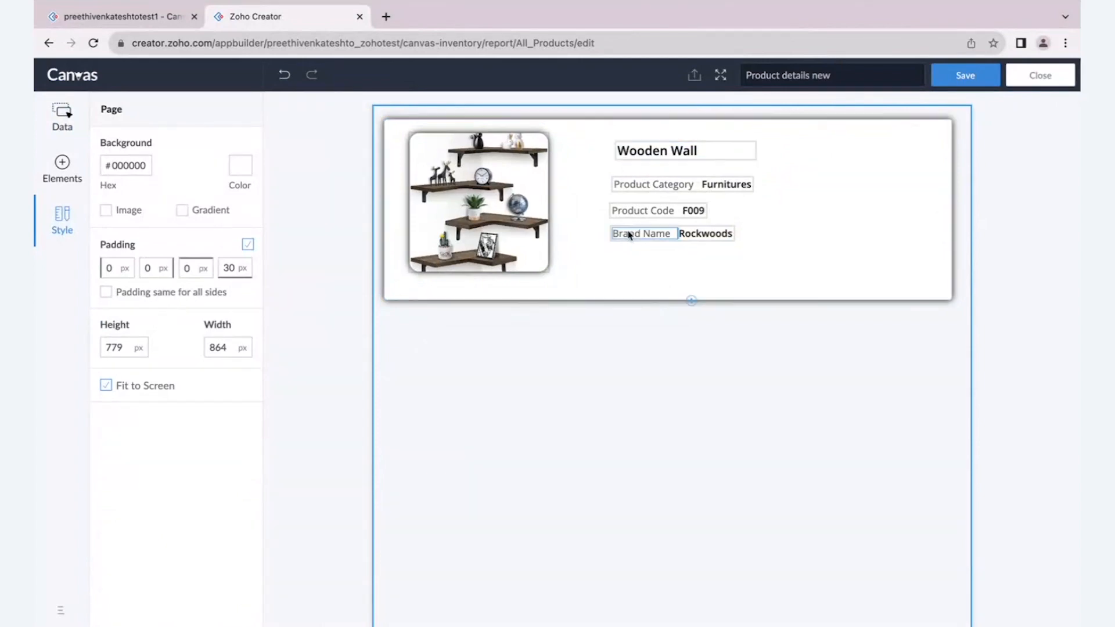
{"action": "left_click_drag", "start_coordinate": [588, 135], "coordinate": [784, 254]}
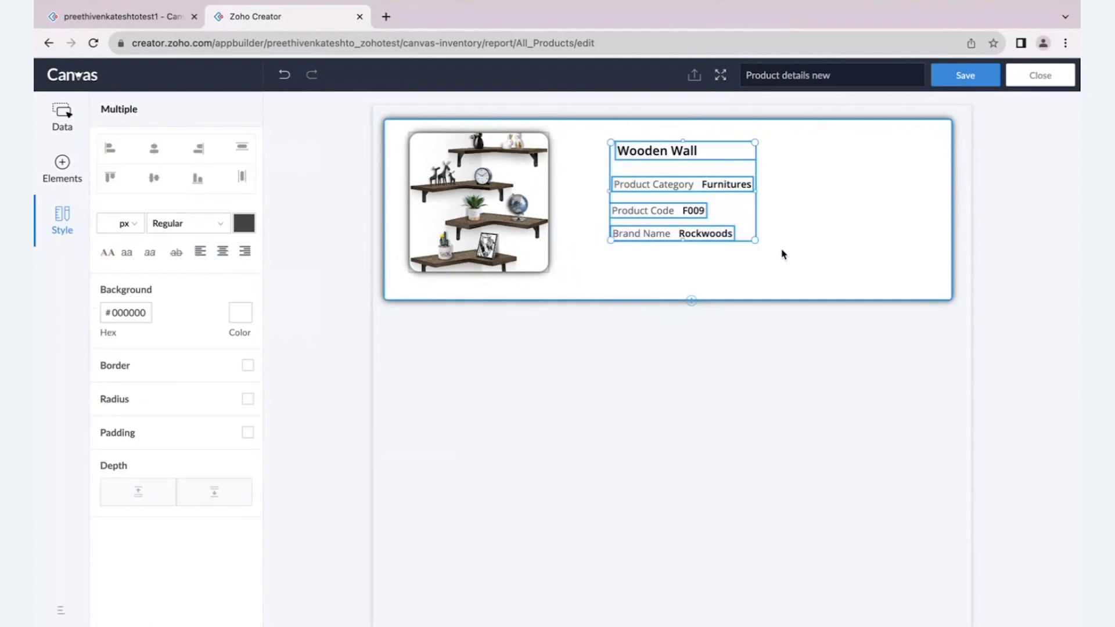
{"action": "left_click", "coordinate": [281, 270]}
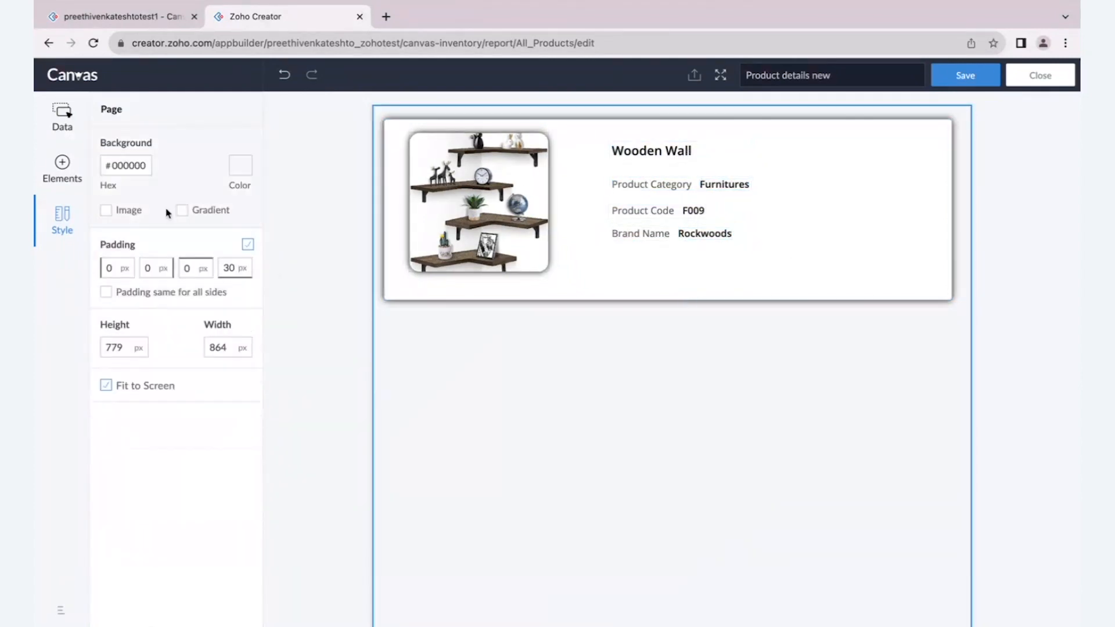
- Add a horizontal line element just below the Brand Name field, beside the product image
{"action": "left_click", "coordinate": [64, 127]}
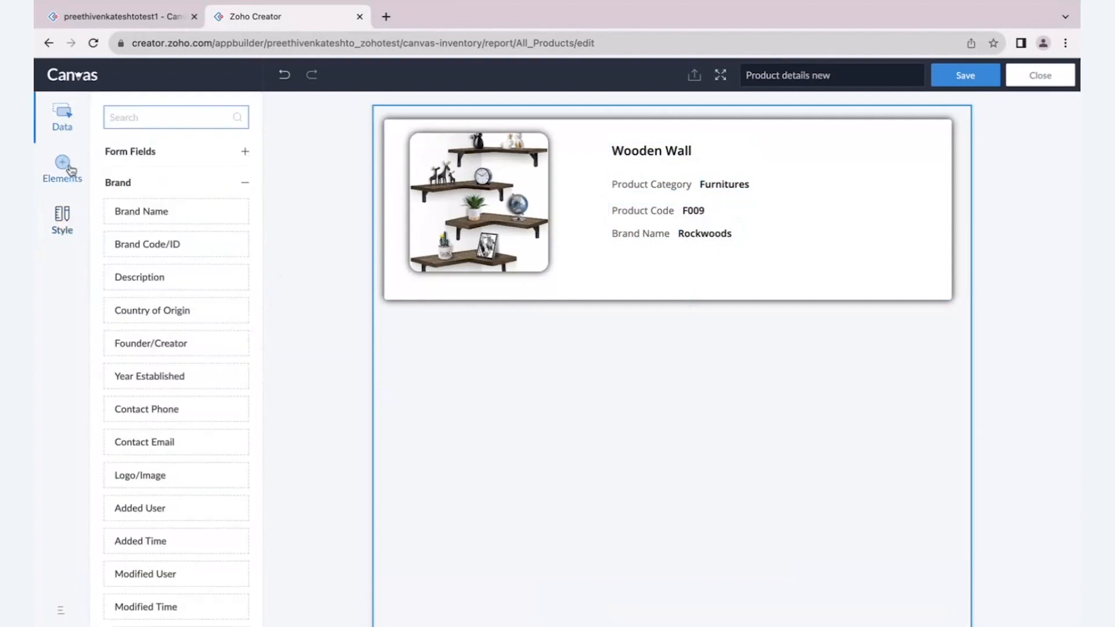
{"action": "left_click", "coordinate": [69, 169]}
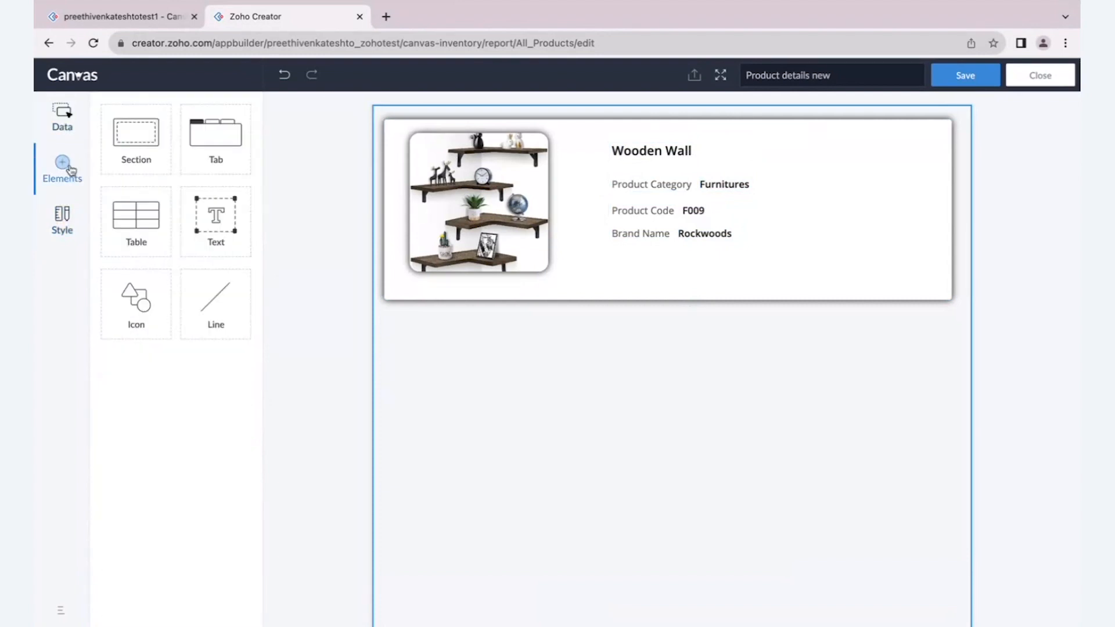
{"action": "left_click_drag", "start_coordinate": [218, 312], "coordinate": [619, 261]}
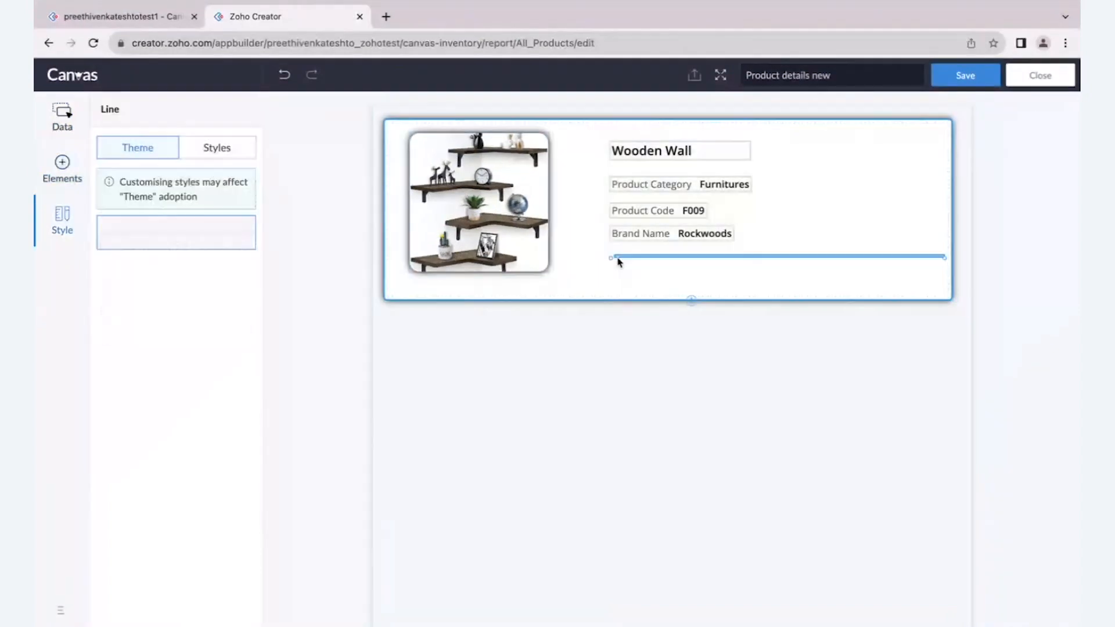
{"action": "left_click_drag", "start_coordinate": [789, 255], "coordinate": [774, 253]}
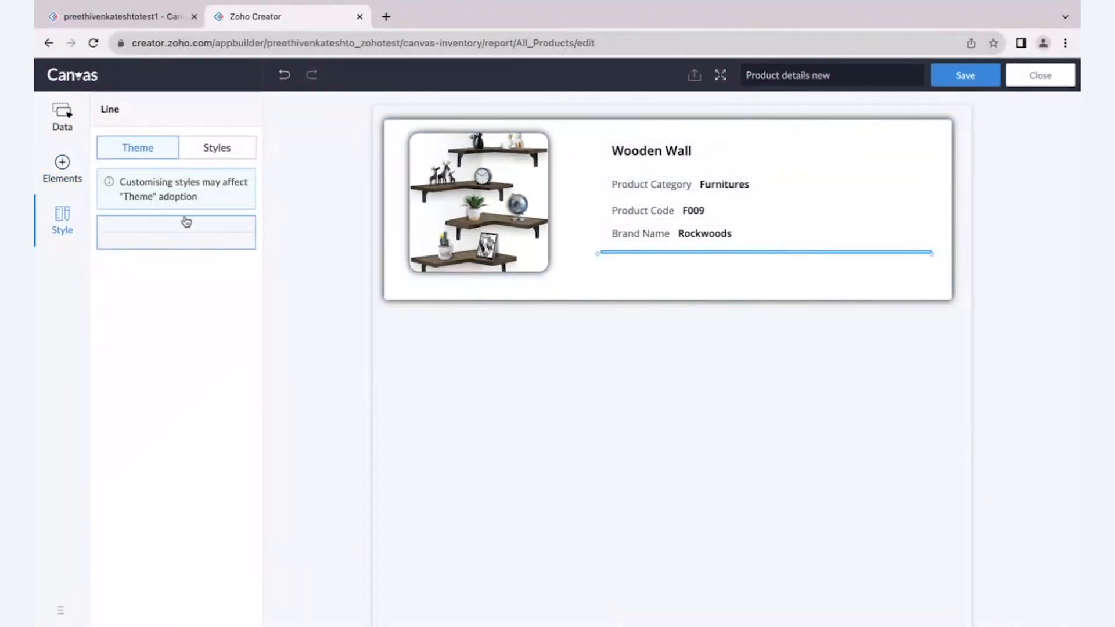
- Review the new line's style settings for orientation, thickness, line style, colour and depth
{"action": "left_click", "coordinate": [208, 151]}
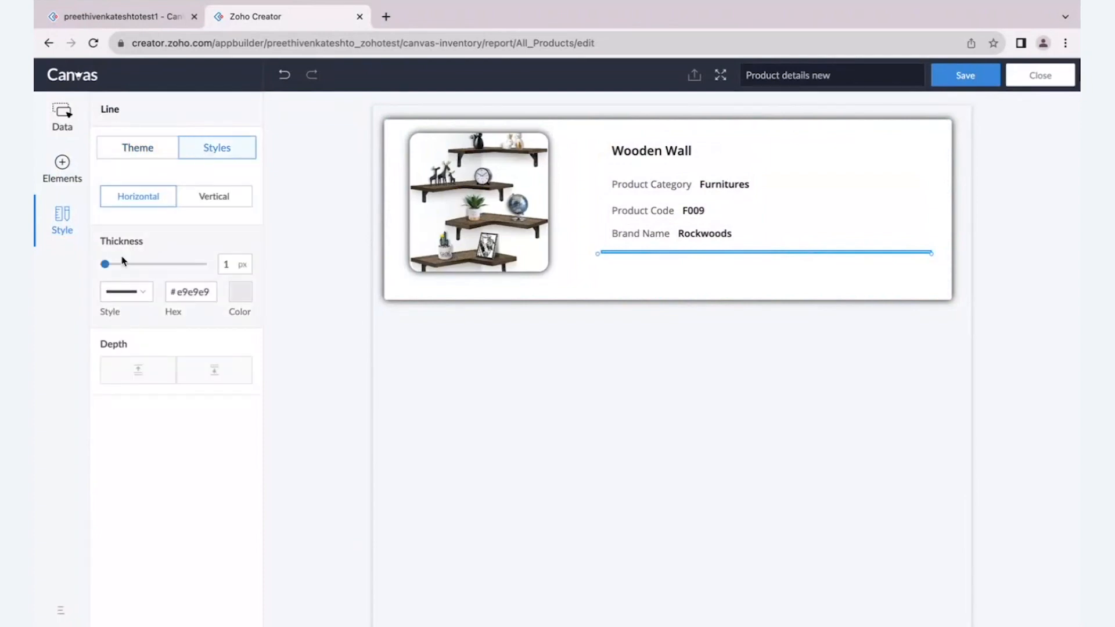
{"action": "left_click", "coordinate": [141, 293]}
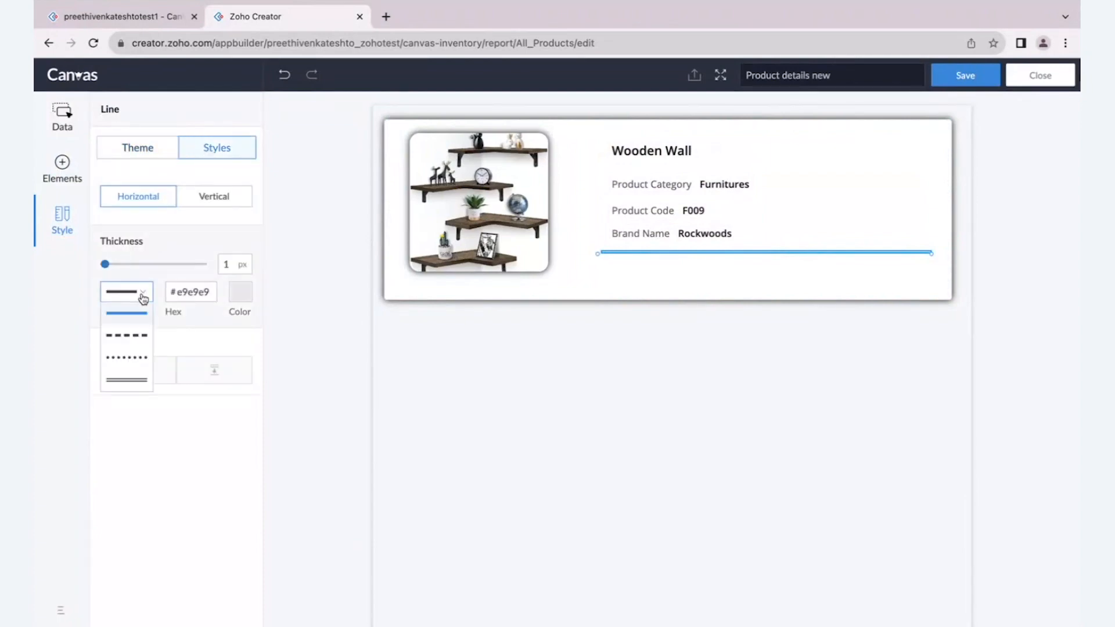
{"action": "left_click", "coordinate": [127, 259]}
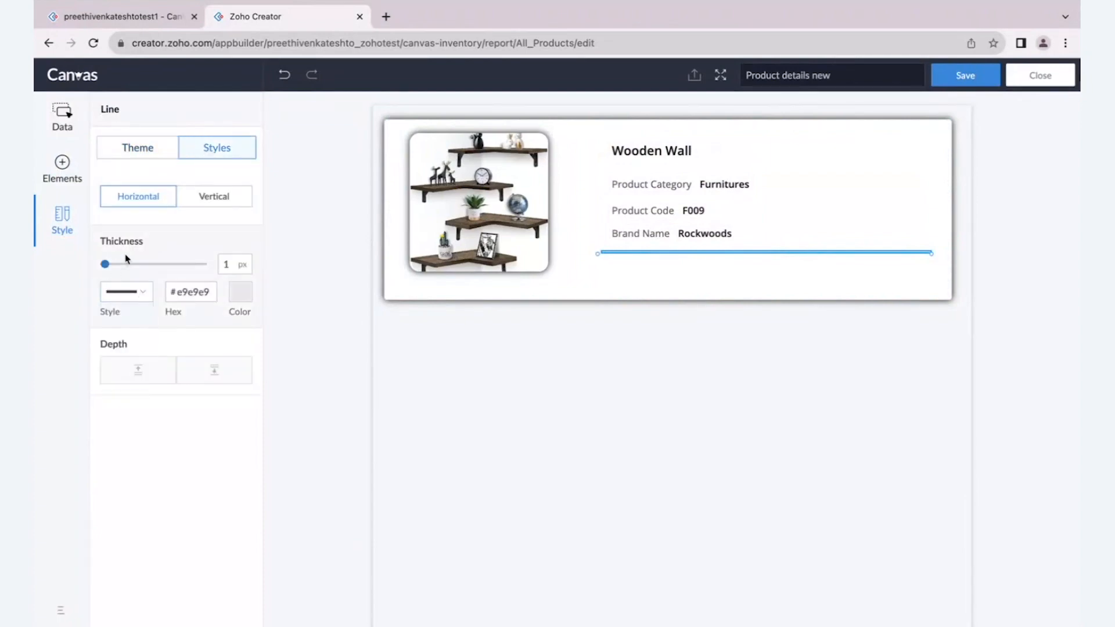
{"action": "scroll", "coordinate": [101, 206], "scroll_direction": "up", "scroll_amount": 5}
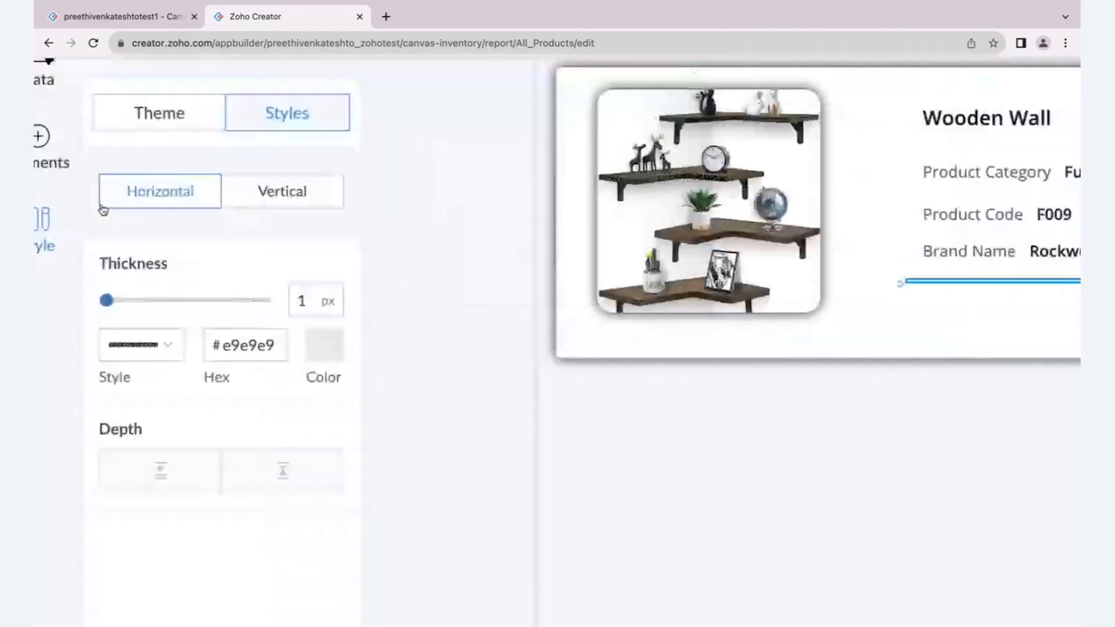
{"action": "scroll", "coordinate": [308, 202], "scroll_direction": "down", "scroll_amount": 5}
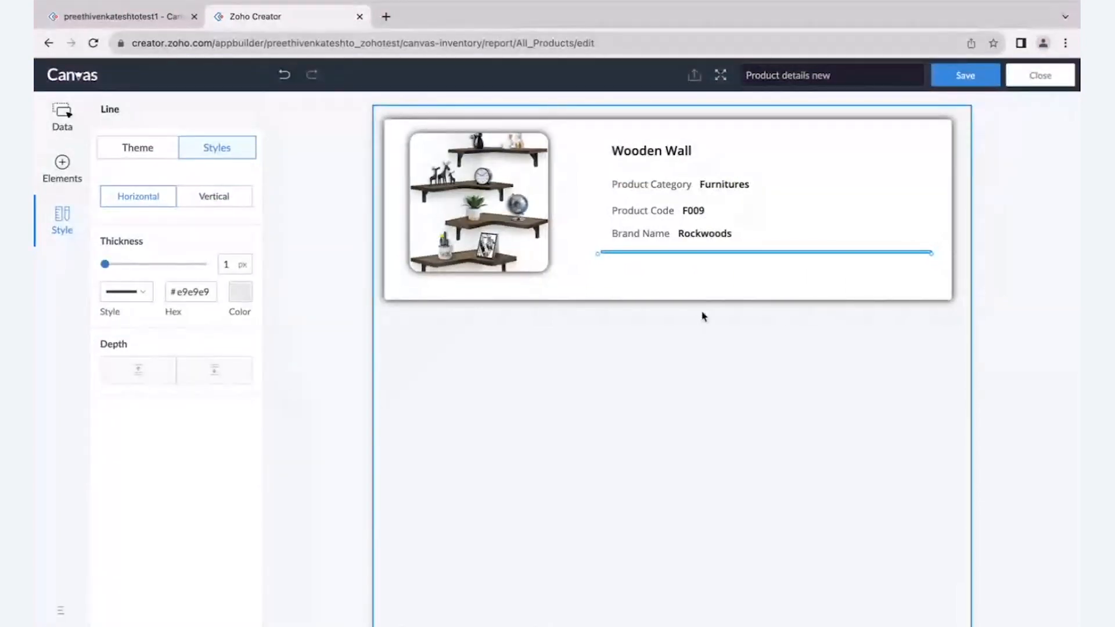
{"action": "left_click", "coordinate": [1001, 326]}
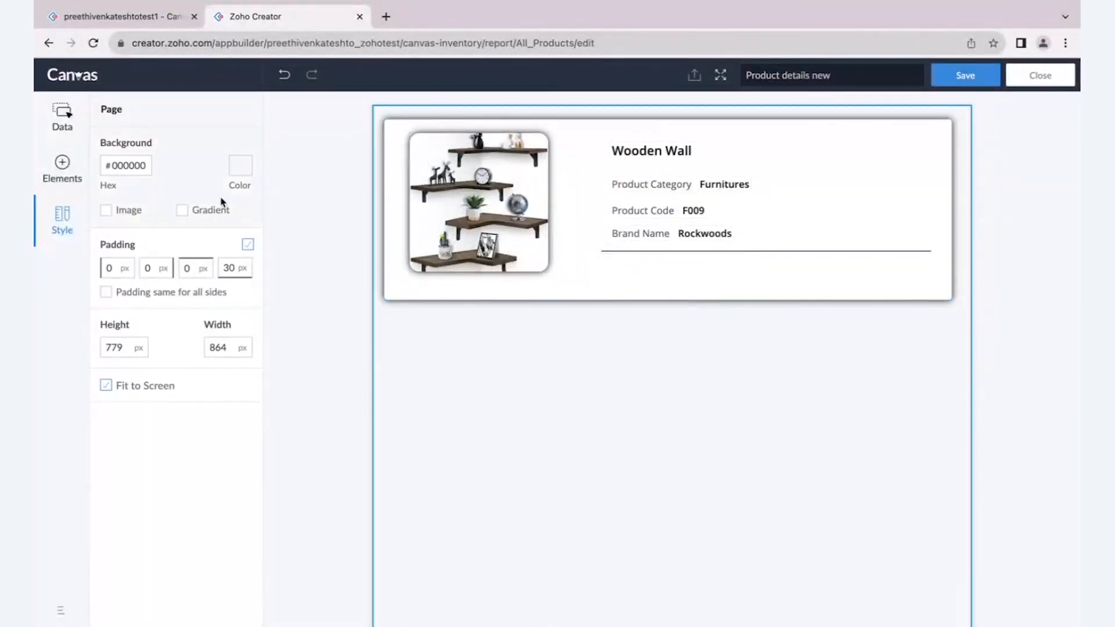
- Find the Unit Price form field by searching for "uni" and place it below the line, near the section's lower-right corner
{"action": "left_click", "coordinate": [62, 114]}
{"action": "scroll", "coordinate": [137, 430], "scroll_direction": "down", "scroll_amount": 3}
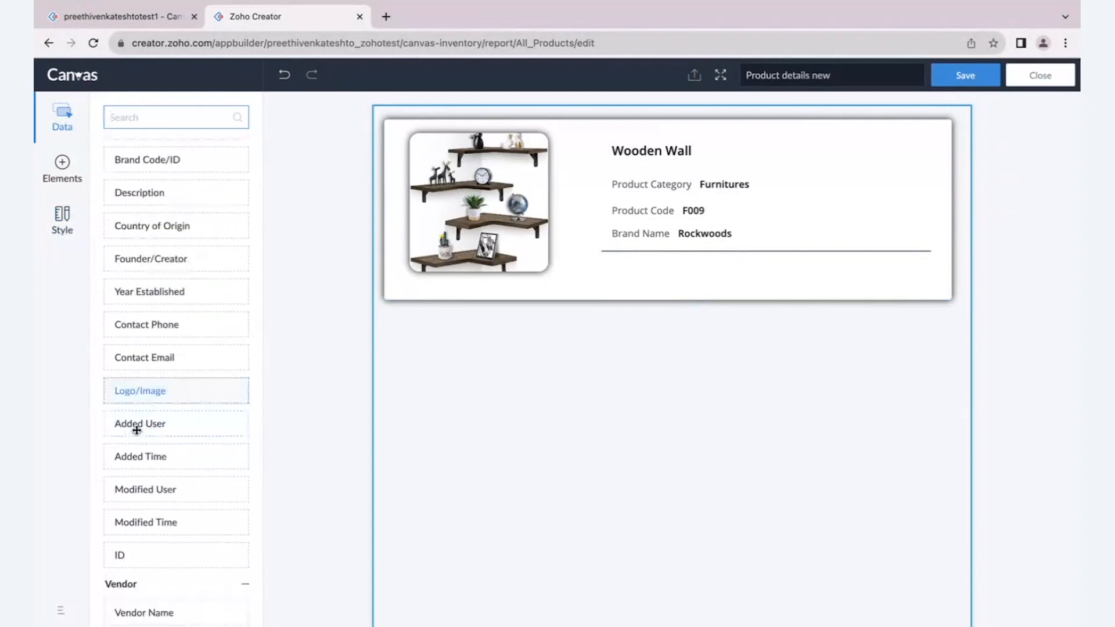
{"action": "scroll", "coordinate": [136, 448], "scroll_direction": "up", "scroll_amount": 3}
{"action": "left_click", "coordinate": [139, 151]}
{"action": "left_click", "coordinate": [142, 118]}
{"action": "type", "text": "uni"}
{"action": "left_click_drag", "start_coordinate": [149, 220], "coordinate": [812, 273]}
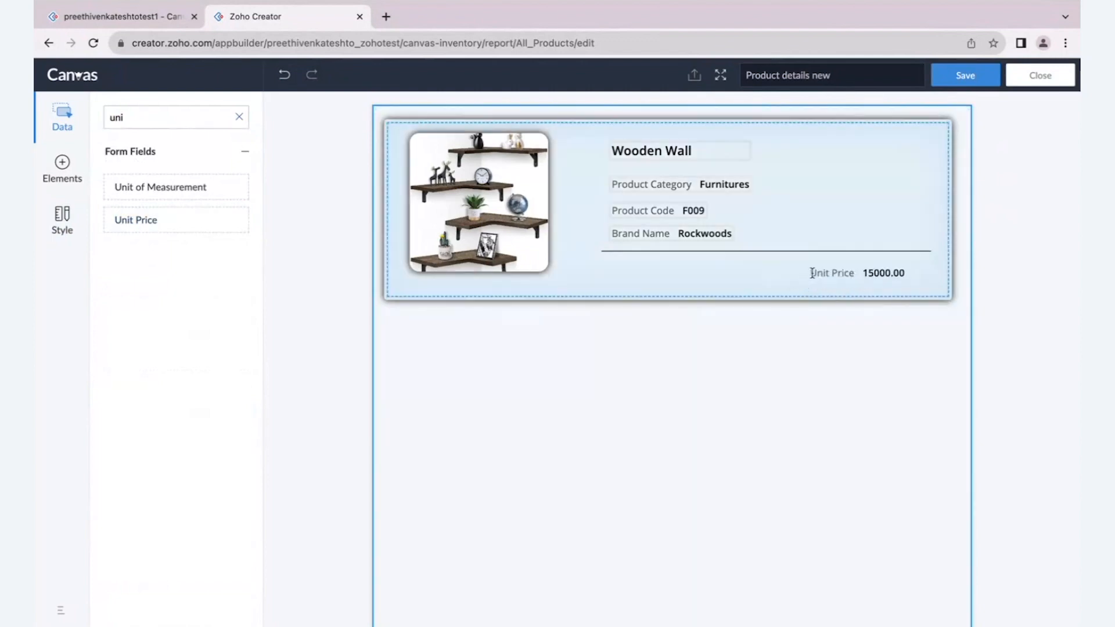
{"action": "left_click", "coordinate": [861, 274]}
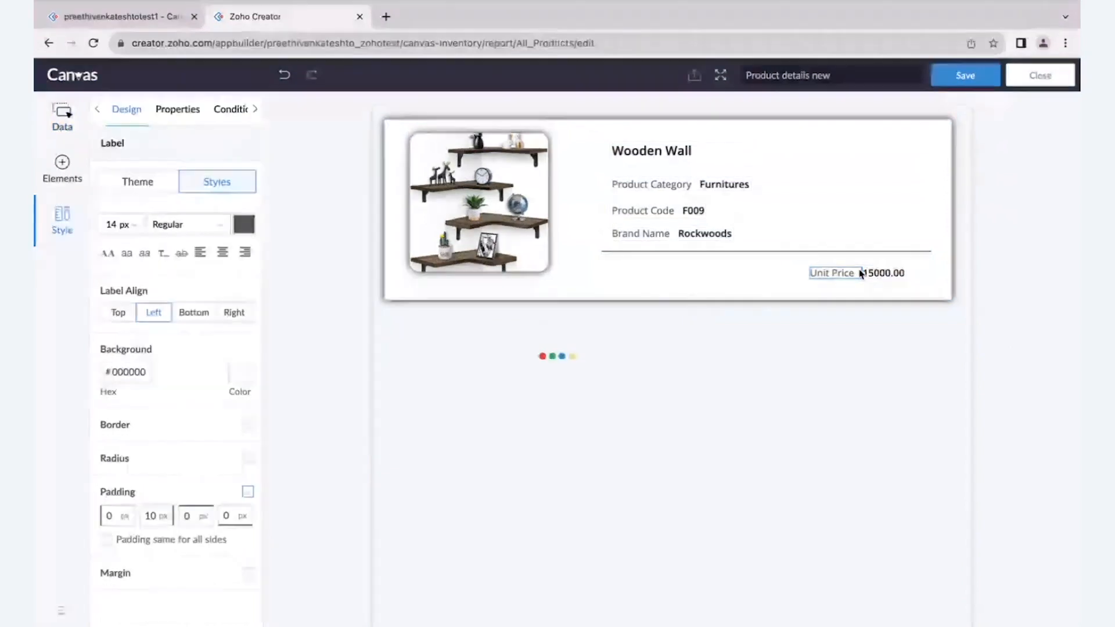
{"action": "left_click", "coordinate": [864, 274]}
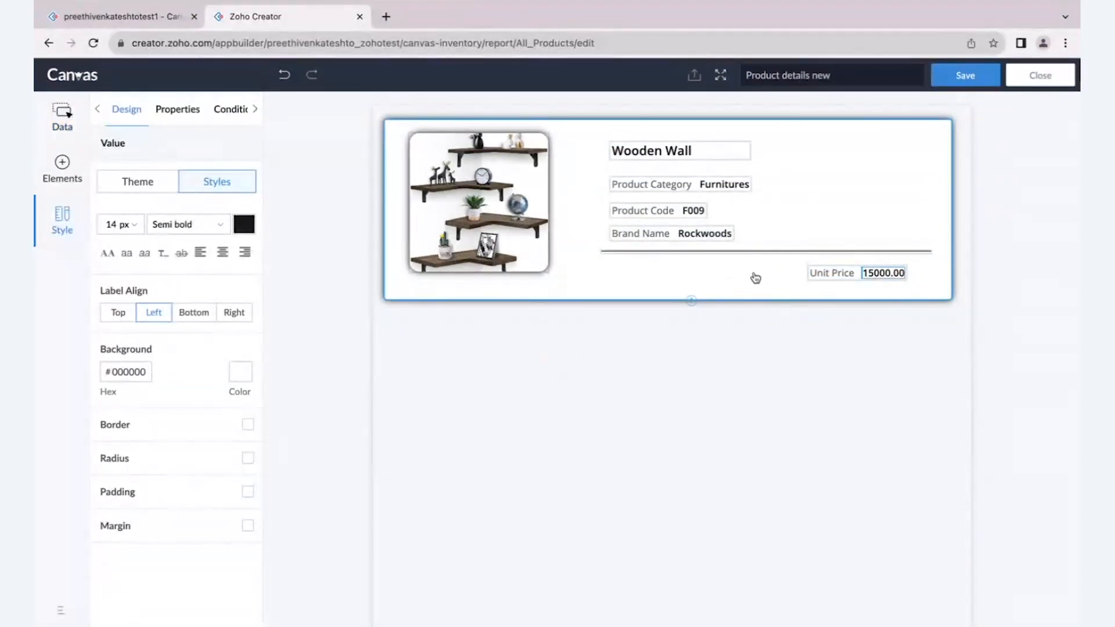
- Examine the section's context options and the form fields available for insertion
{"action": "right_click", "coordinate": [755, 277]}
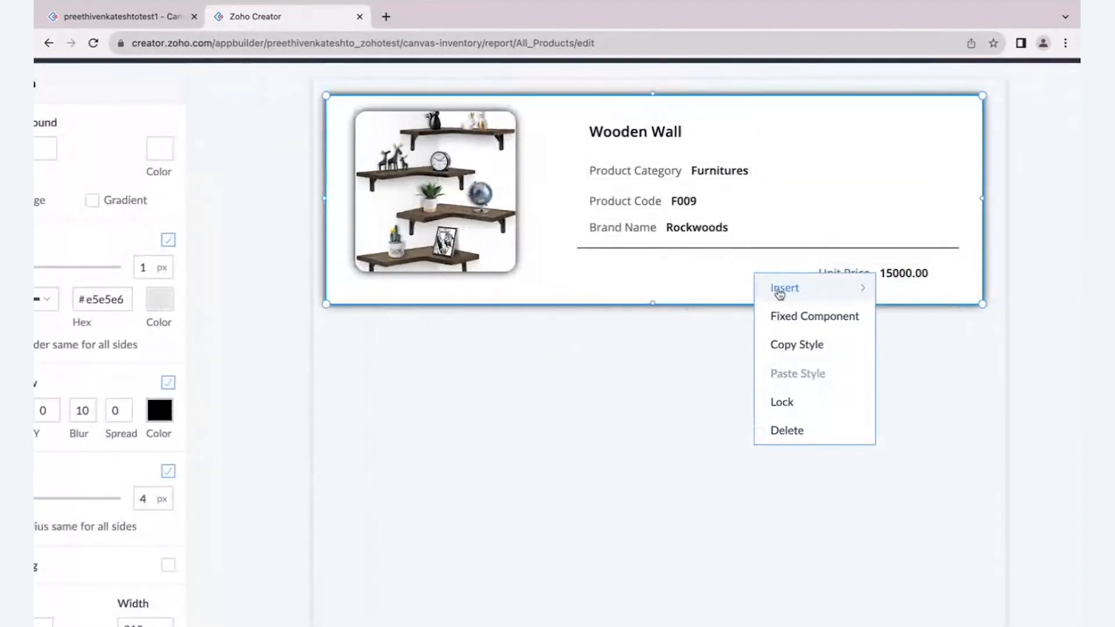
{"action": "left_click", "coordinate": [857, 294]}
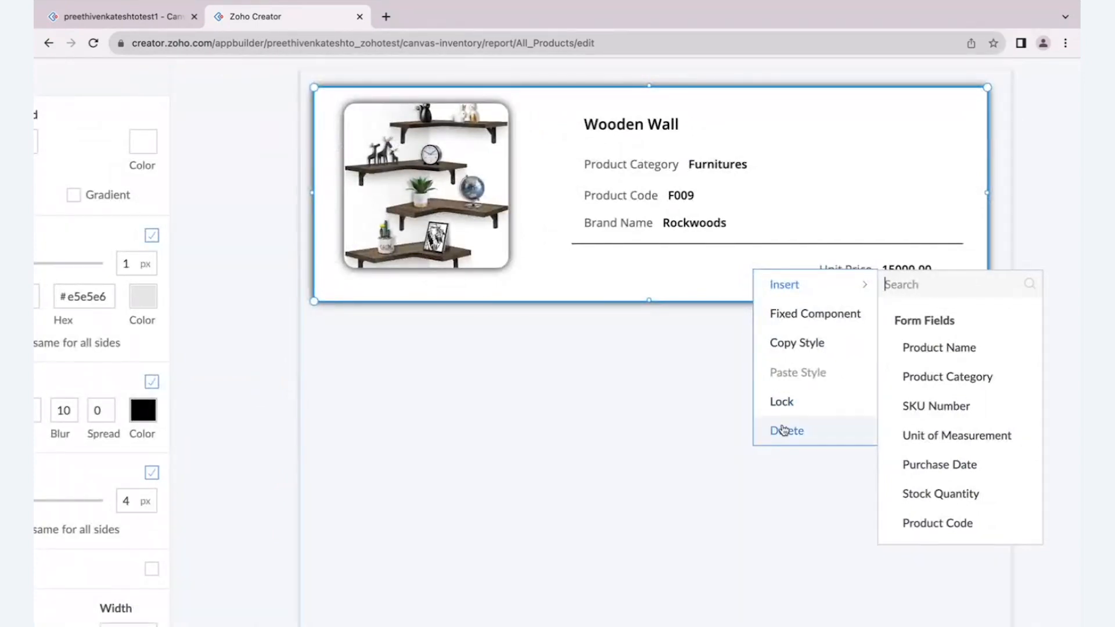
{"action": "left_click", "coordinate": [709, 421]}
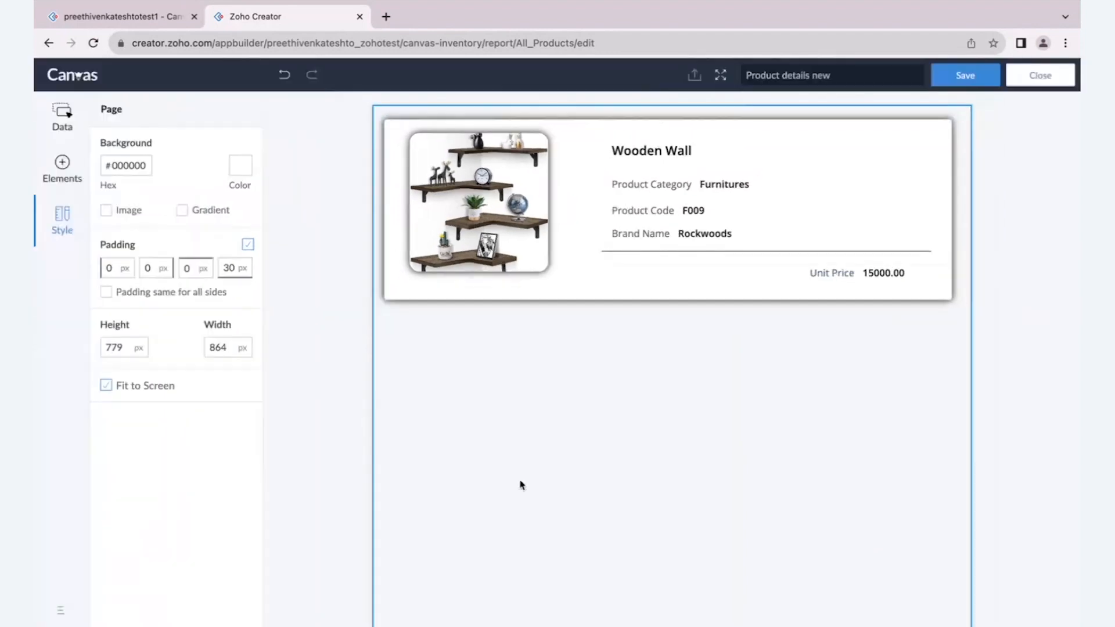
- Place an icon element below the line, to the left of the Unit Price field
{"action": "left_click", "coordinate": [64, 167]}
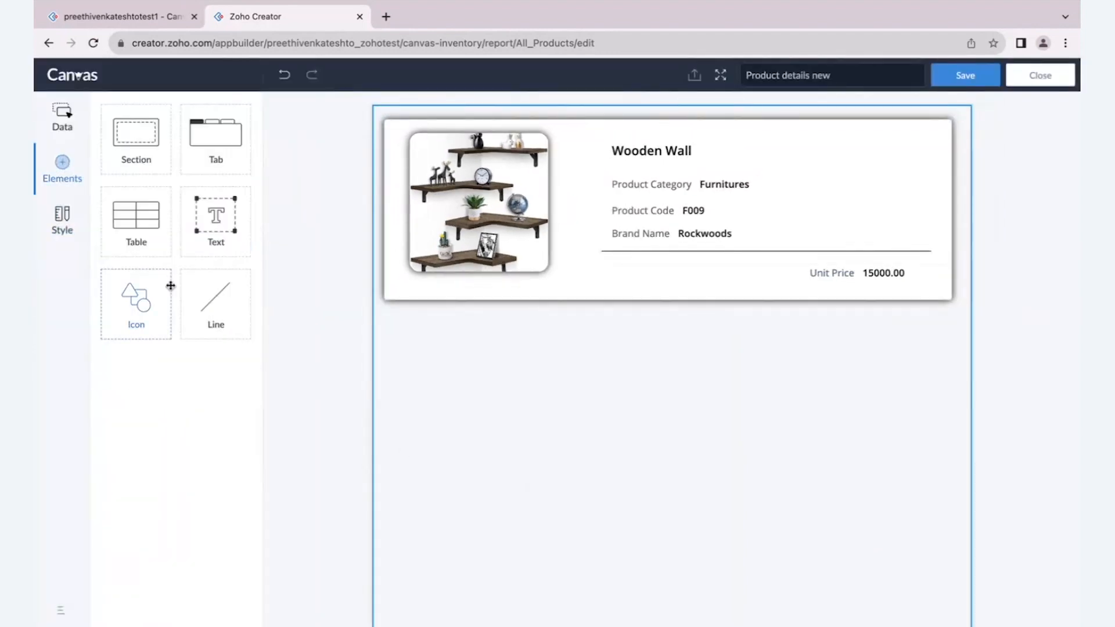
{"action": "left_click_drag", "start_coordinate": [143, 305], "coordinate": [727, 270]}
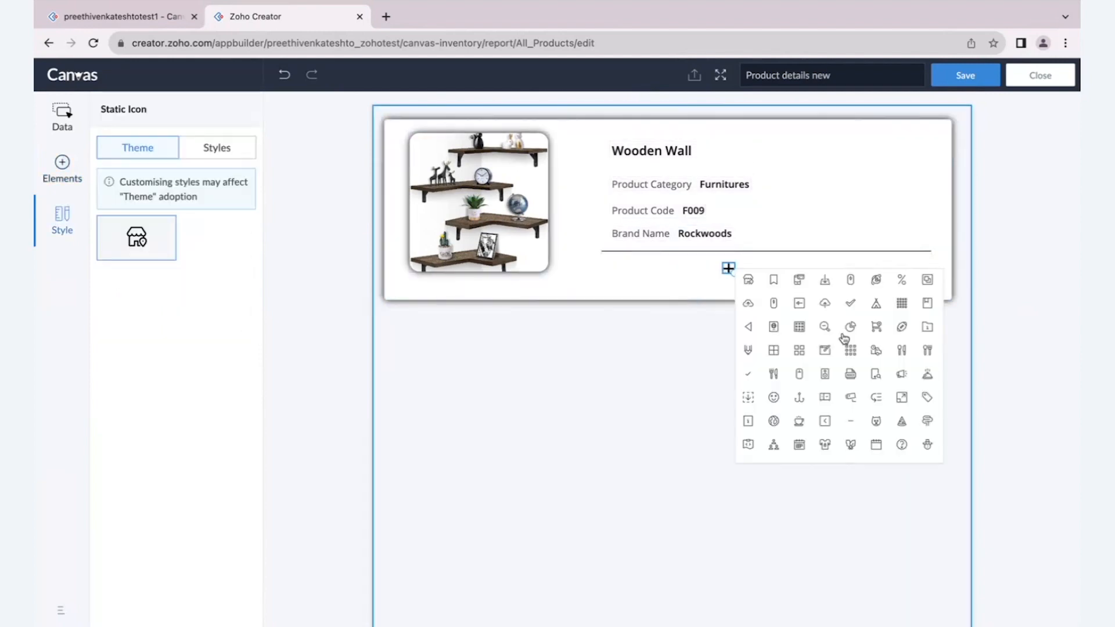
- Browse the icon library and choose the gauge icon for the placeholder icon below the divider line
{"action": "scroll", "coordinate": [844, 339], "scroll_direction": "up", "scroll_amount": 5}
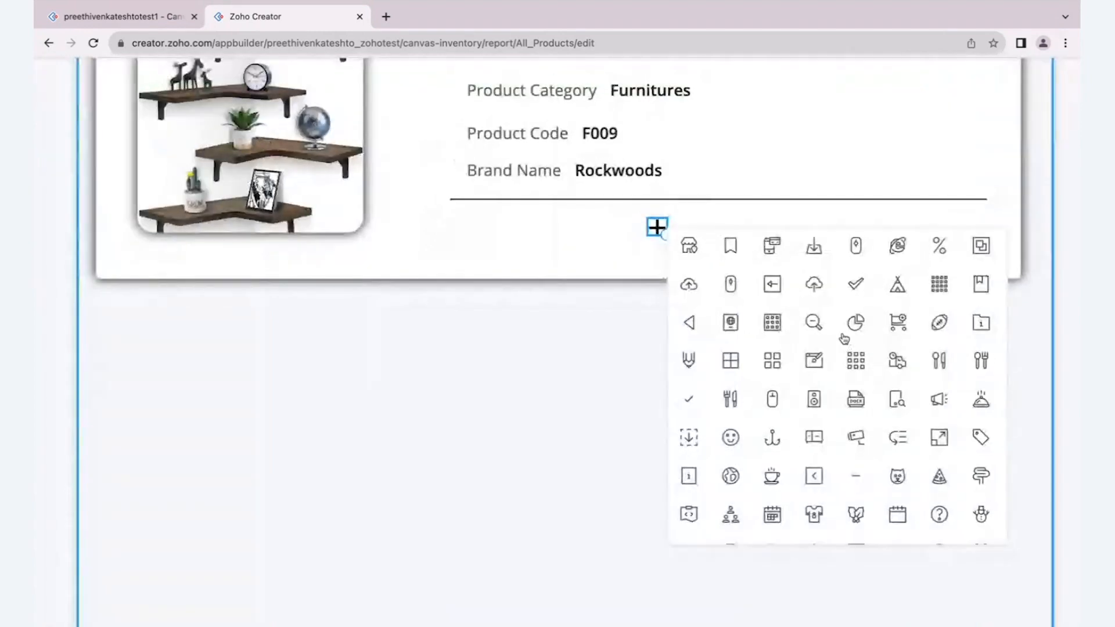
{"action": "scroll", "coordinate": [844, 338], "scroll_direction": "down", "scroll_amount": 3}
{"action": "scroll", "coordinate": [844, 339], "scroll_direction": "down", "scroll_amount": 5}
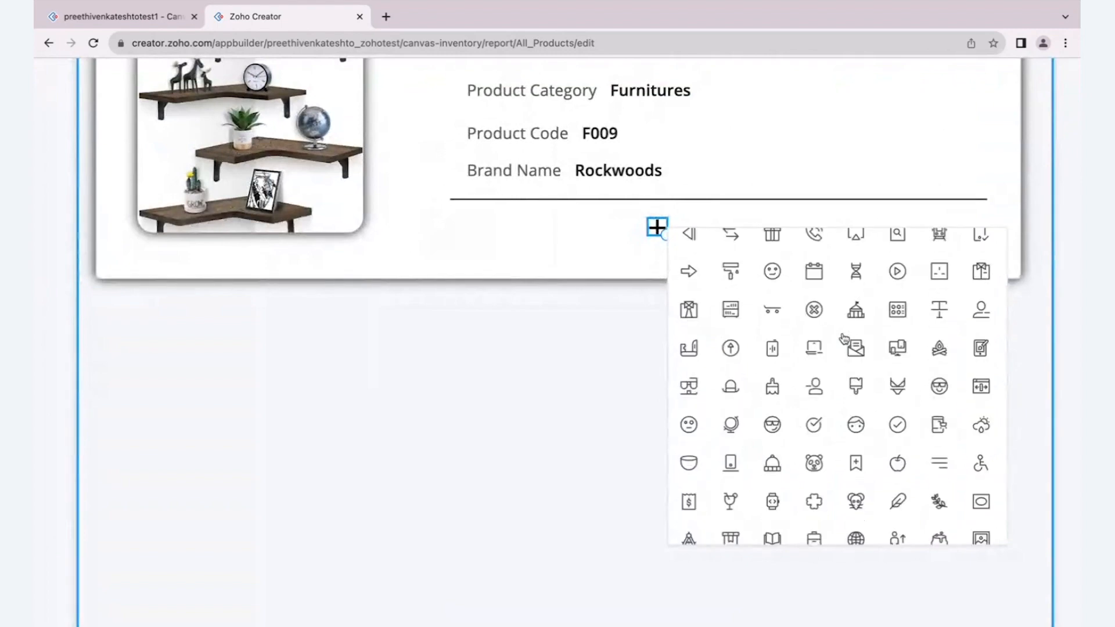
{"action": "scroll", "coordinate": [844, 339], "scroll_direction": "down", "scroll_amount": 1}
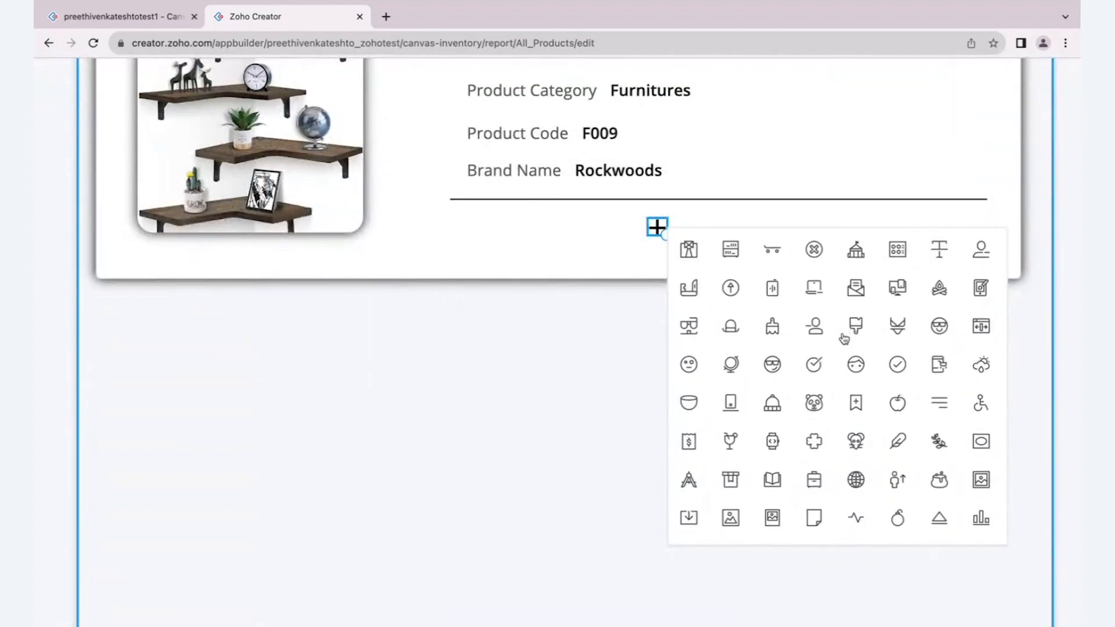
{"action": "scroll", "coordinate": [844, 338], "scroll_direction": "down", "scroll_amount": 4}
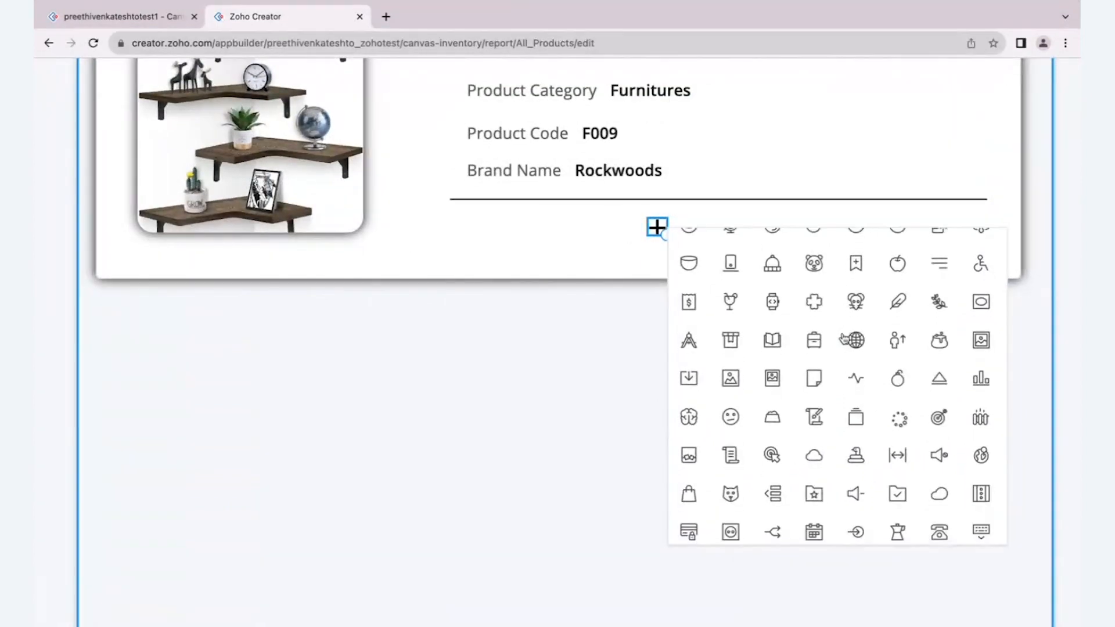
{"action": "scroll", "coordinate": [843, 332], "scroll_direction": "down", "scroll_amount": 1}
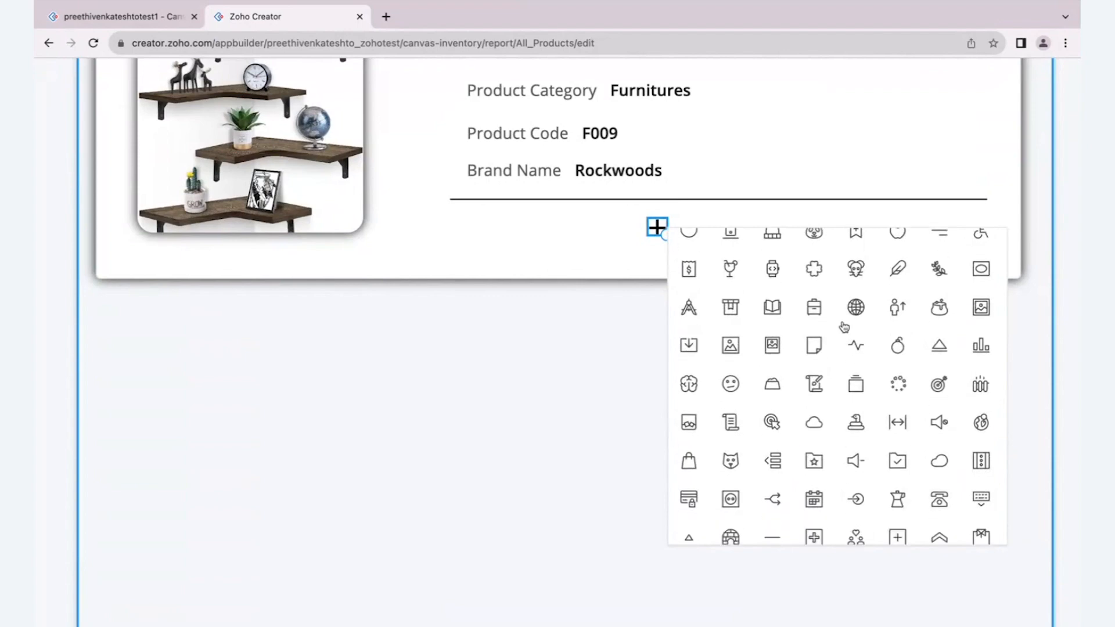
{"action": "scroll", "coordinate": [844, 326], "scroll_direction": "down", "scroll_amount": 10}
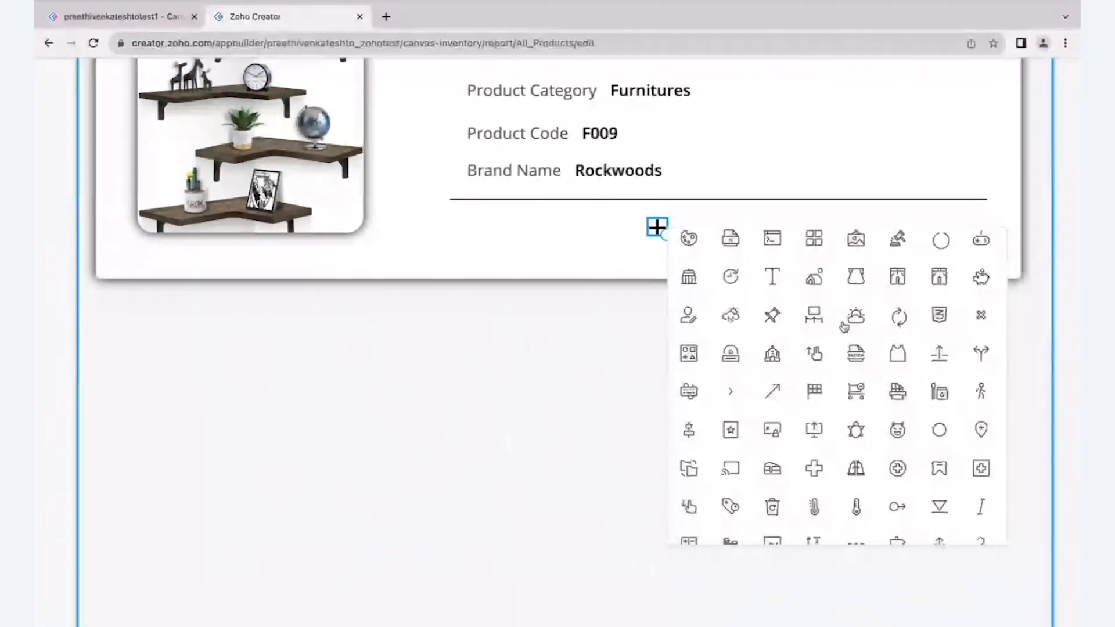
{"action": "scroll", "coordinate": [844, 326], "scroll_direction": "down", "scroll_amount": 15}
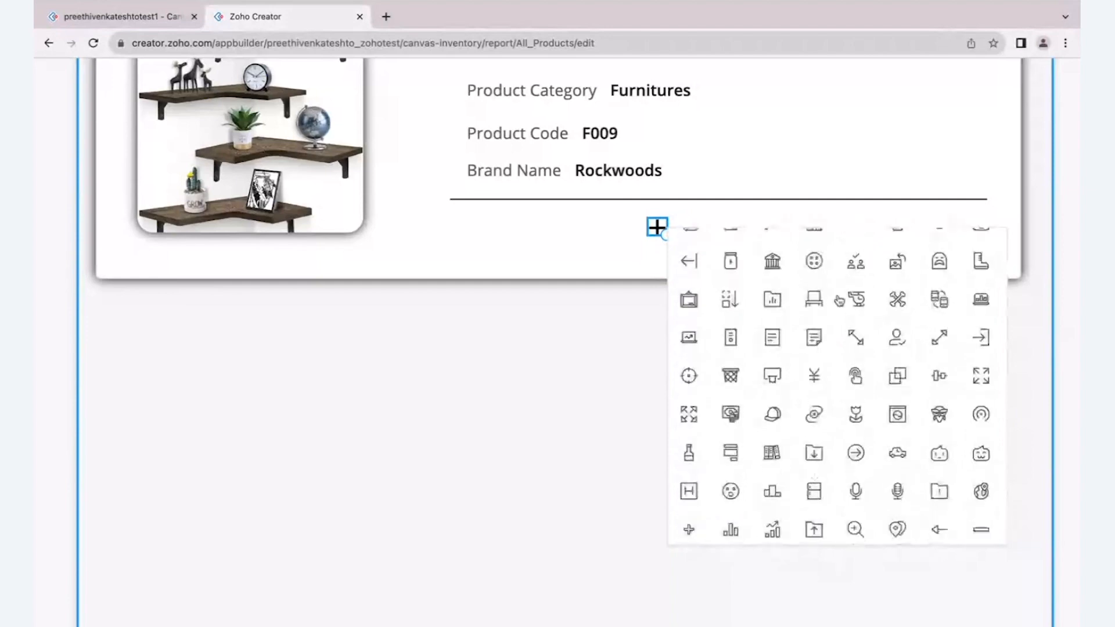
{"action": "scroll", "coordinate": [840, 301], "scroll_direction": "down", "scroll_amount": 15}
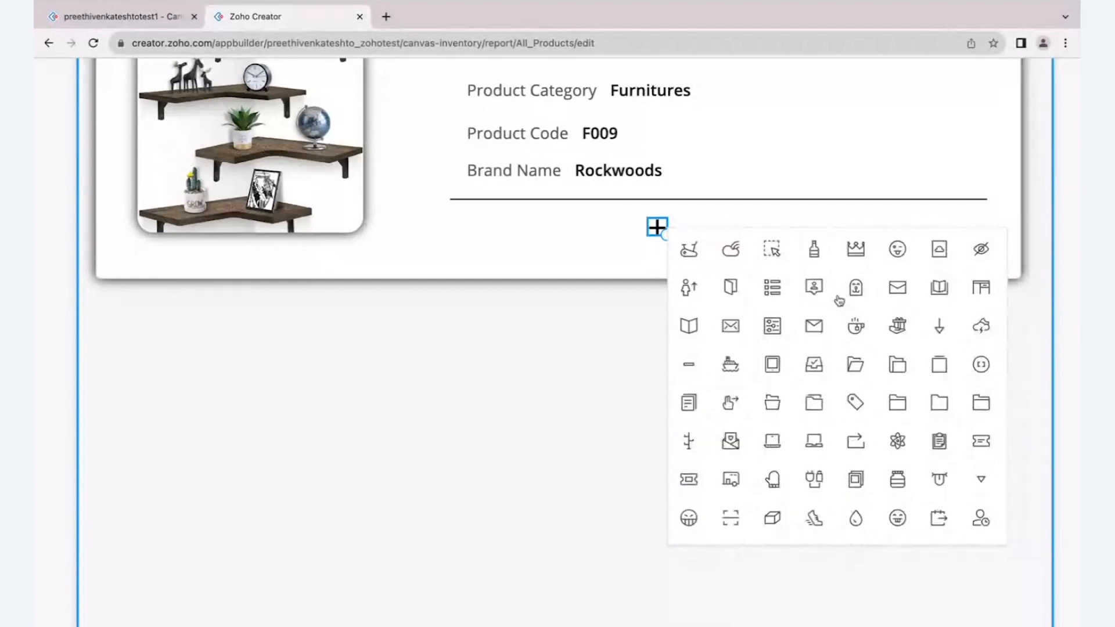
{"action": "scroll", "coordinate": [839, 301], "scroll_direction": "down", "scroll_amount": 15}
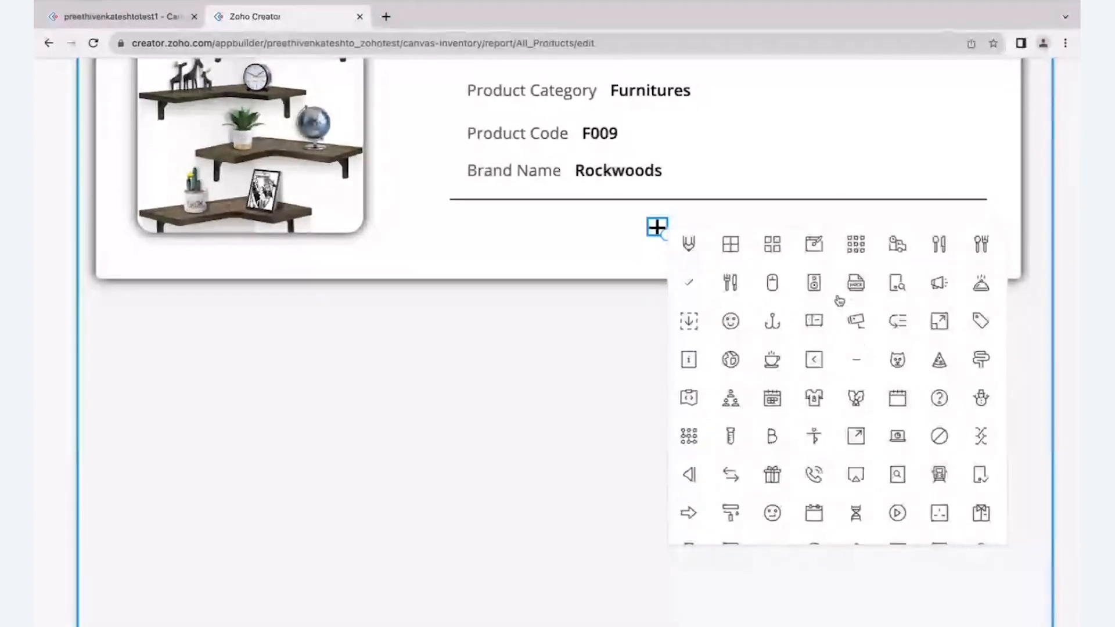
{"action": "scroll", "coordinate": [840, 301], "scroll_direction": "up", "scroll_amount": 10}
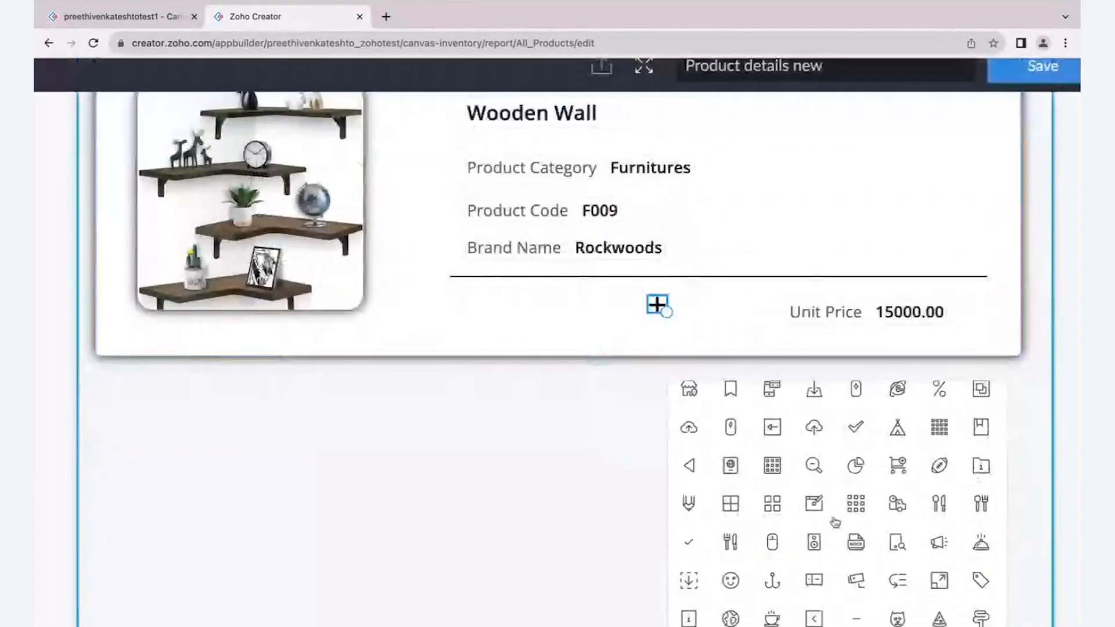
{"action": "scroll", "coordinate": [835, 521], "scroll_direction": "down", "scroll_amount": 15}
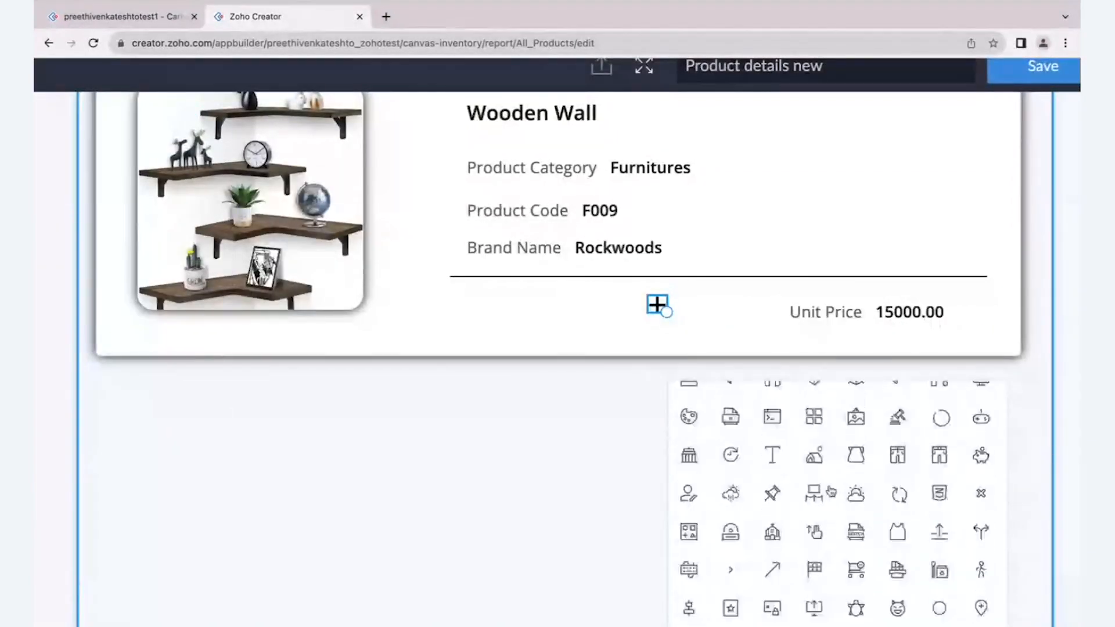
{"action": "scroll", "coordinate": [832, 491], "scroll_direction": "down", "scroll_amount": 15}
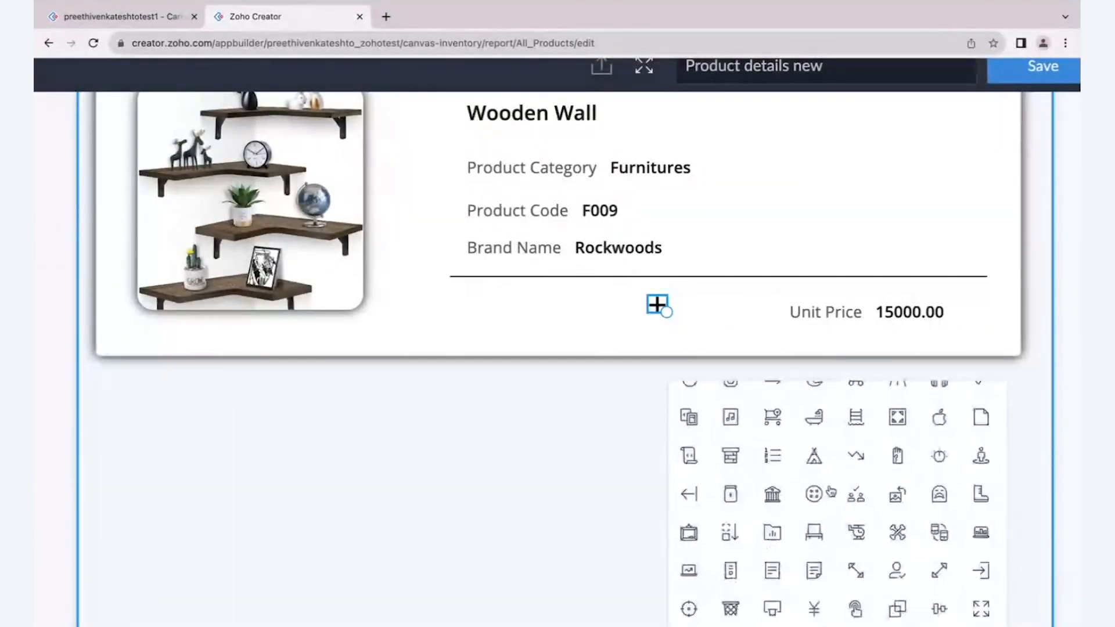
{"action": "scroll", "coordinate": [831, 491], "scroll_direction": "down", "scroll_amount": 15}
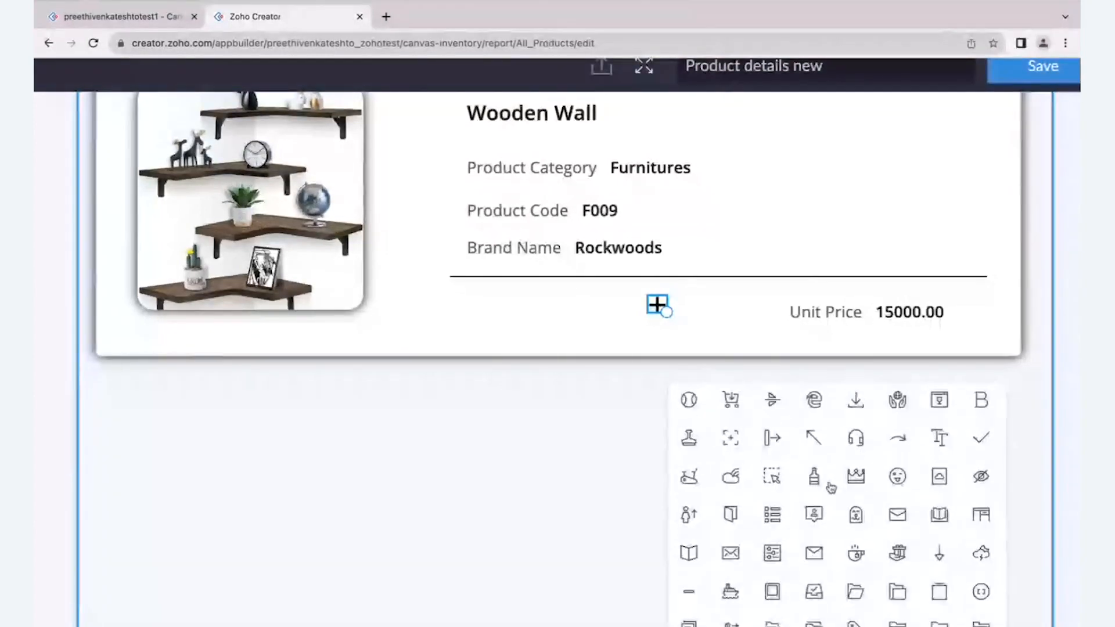
{"action": "scroll", "coordinate": [832, 488], "scroll_direction": "down", "scroll_amount": 15}
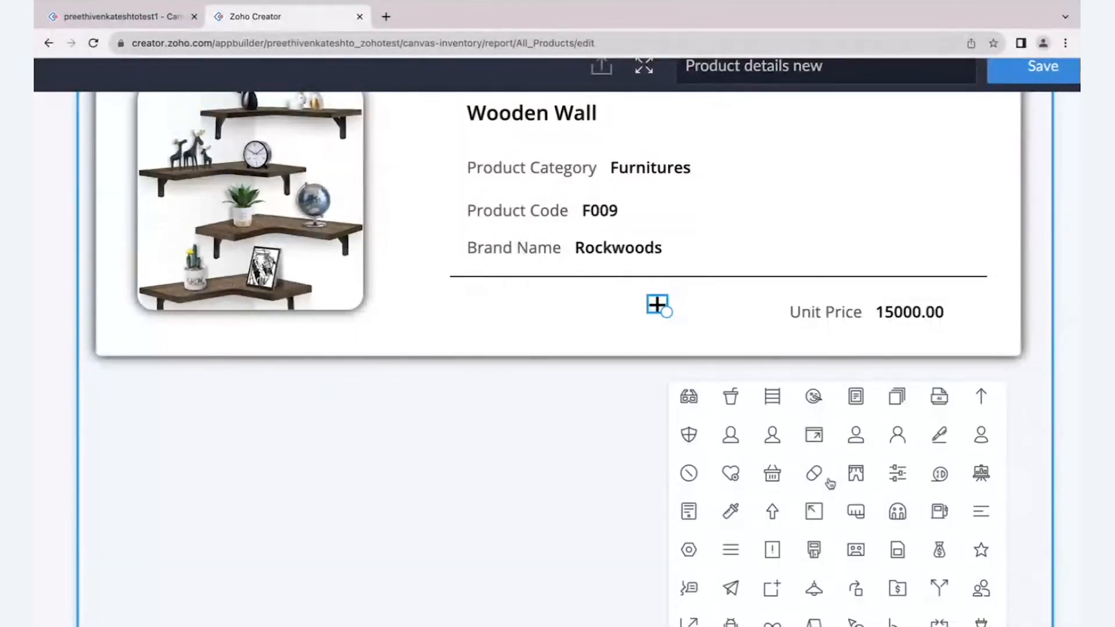
{"action": "scroll", "coordinate": [831, 483], "scroll_direction": "up", "scroll_amount": 1}
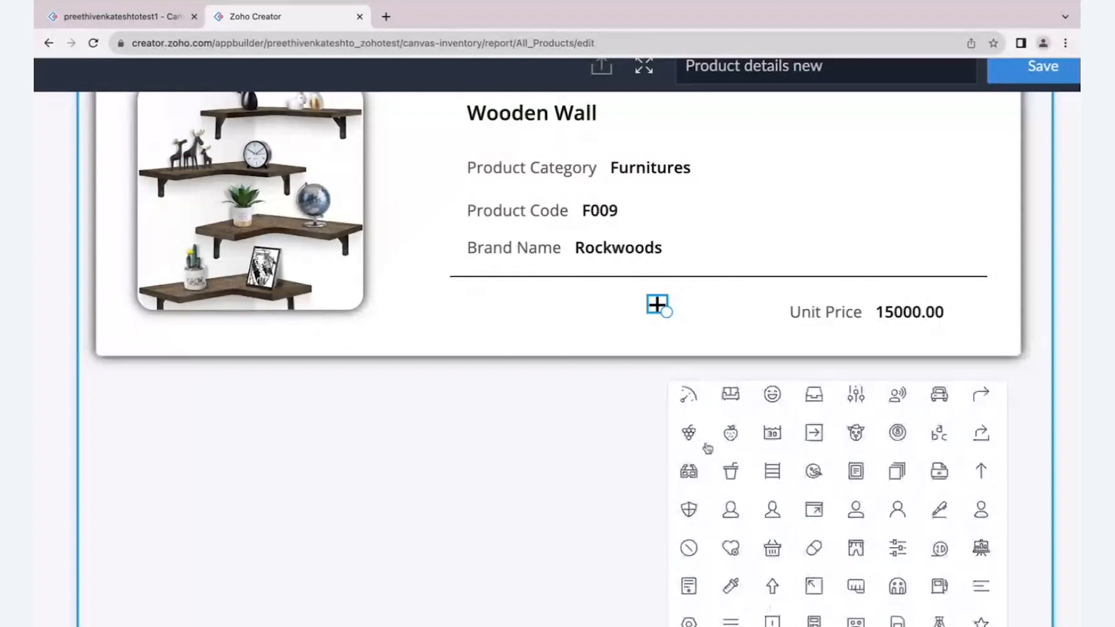
{"action": "scroll", "coordinate": [696, 442], "scroll_direction": "up", "scroll_amount": 1}
{"action": "left_click", "coordinate": [690, 431]}
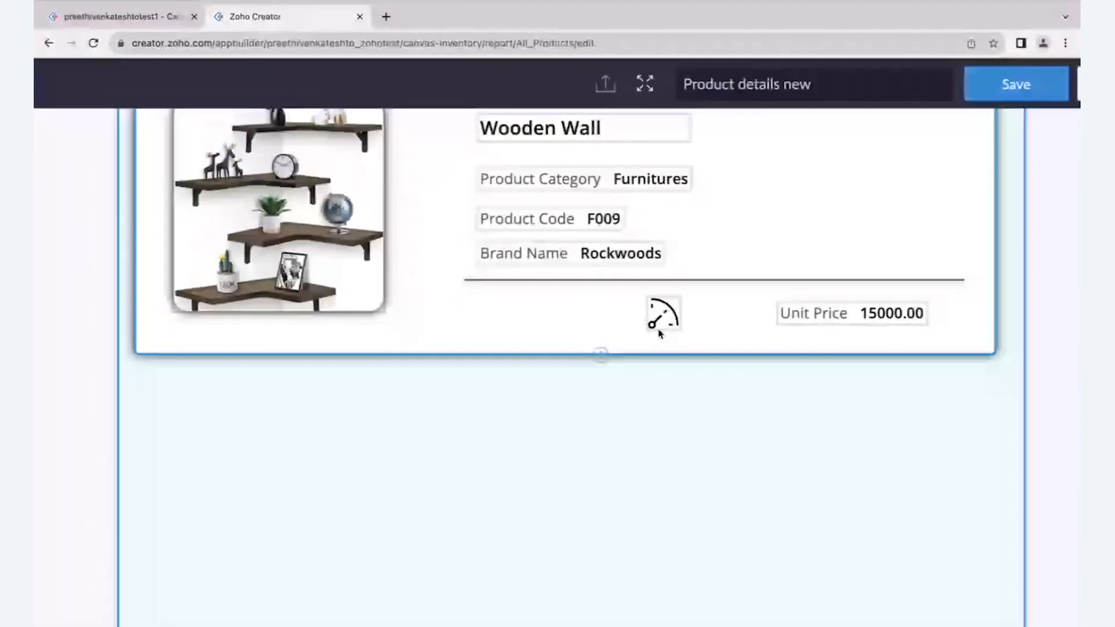
- Move the gauge icon horizontally closer to the Unit Price field, keeping it below the divider line
{"action": "left_click", "coordinate": [662, 308]}
{"action": "left_click_drag", "start_coordinate": [743, 285], "coordinate": [749, 288]}
{"action": "left_click", "coordinate": [761, 286]}
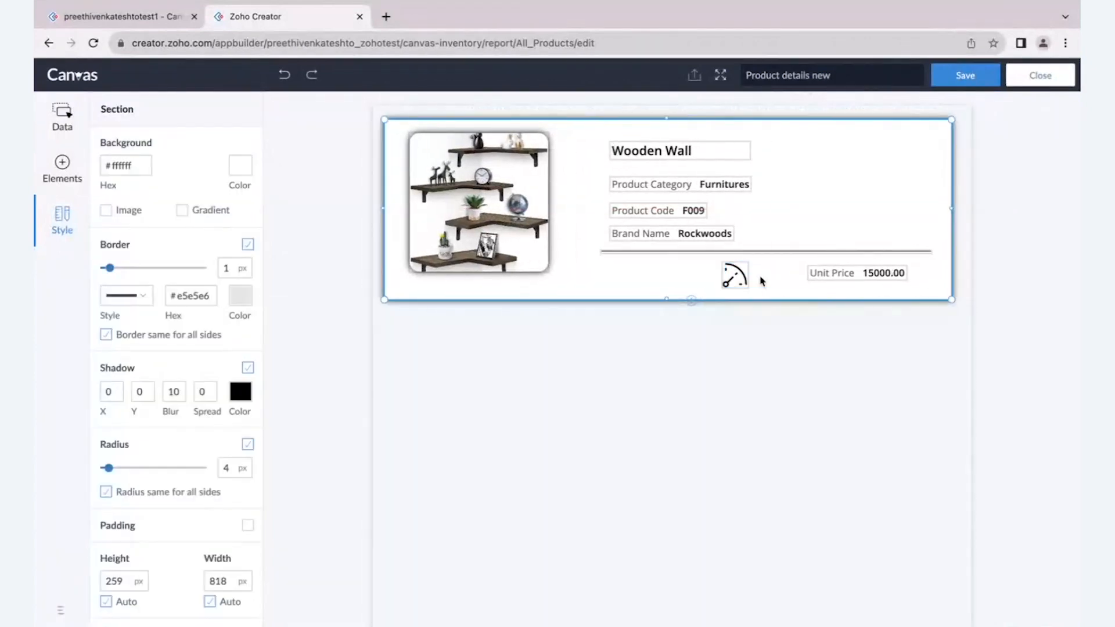
{"action": "left_click_drag", "start_coordinate": [735, 276], "coordinate": [764, 277]}
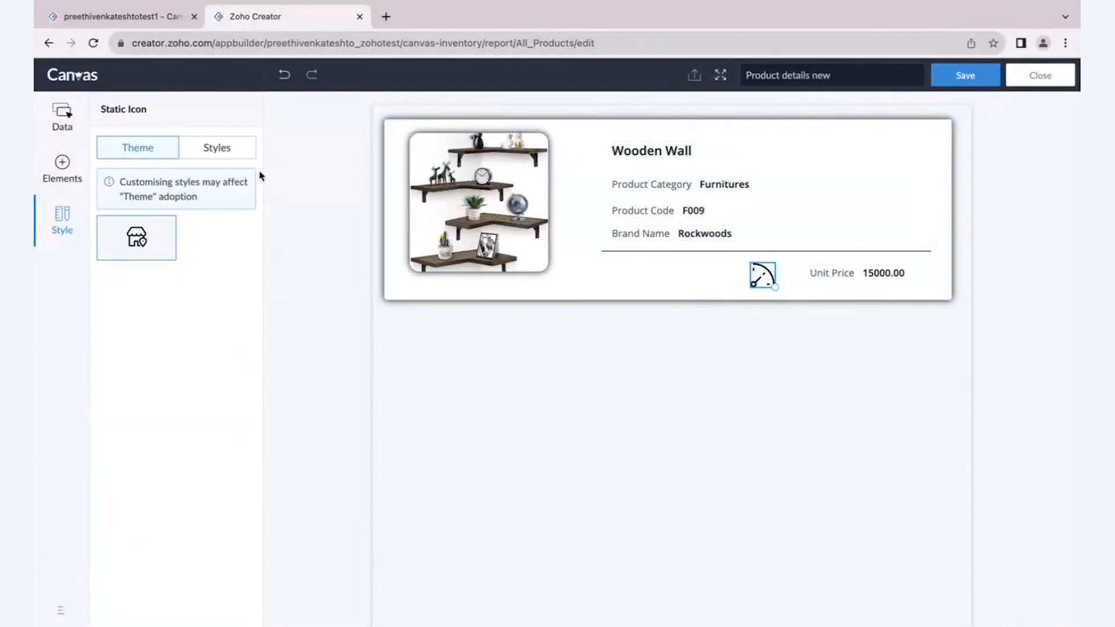
- Try the preset blue as the gauge icon's colour, and restore the black theme colour
{"action": "left_click", "coordinate": [232, 154]}
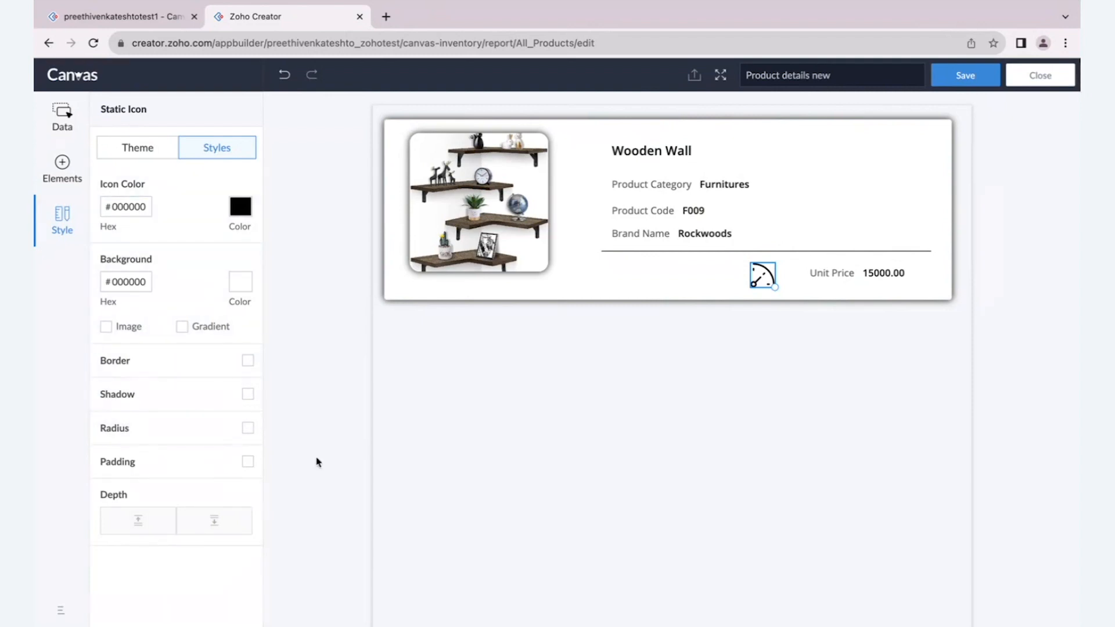
{"action": "left_click", "coordinate": [242, 214]}
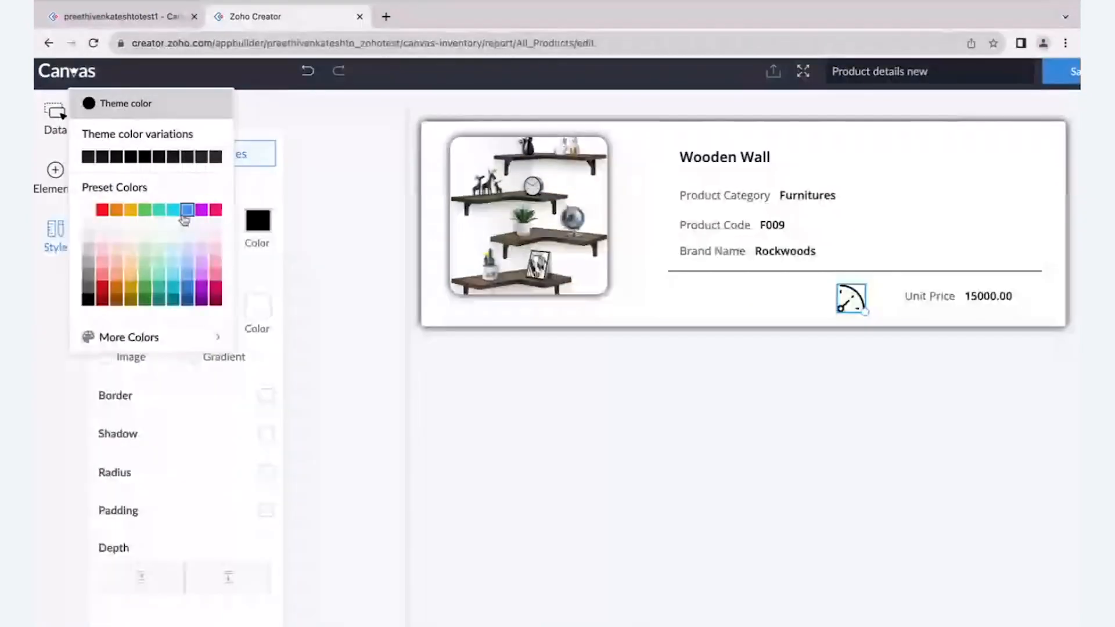
{"action": "left_click", "coordinate": [178, 198]}
{"action": "left_click", "coordinate": [249, 225]}
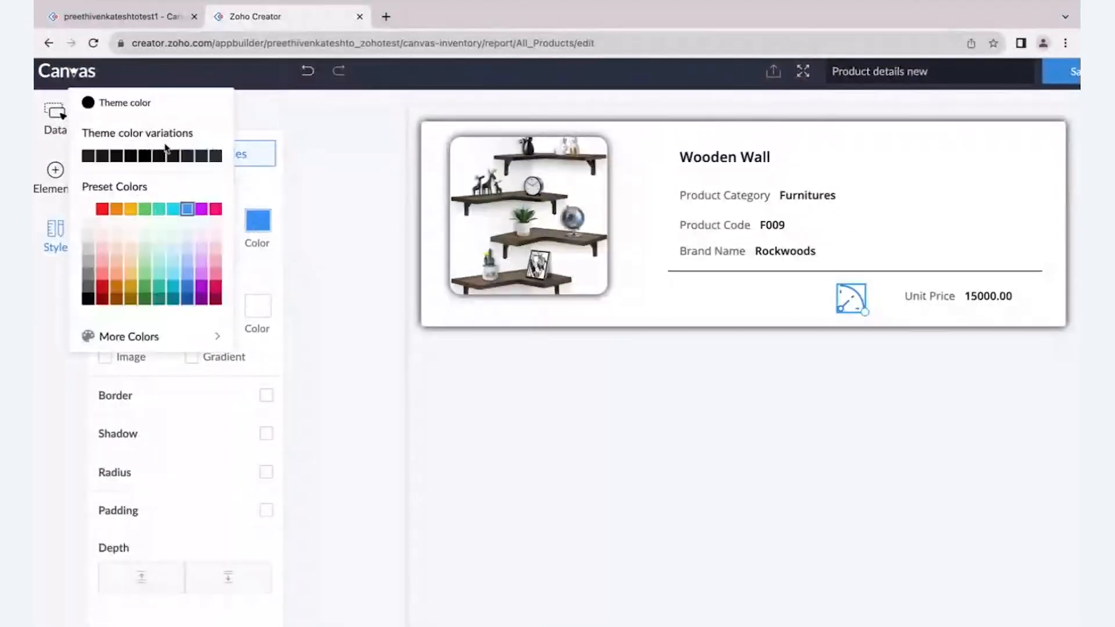
{"action": "left_click", "coordinate": [149, 110]}
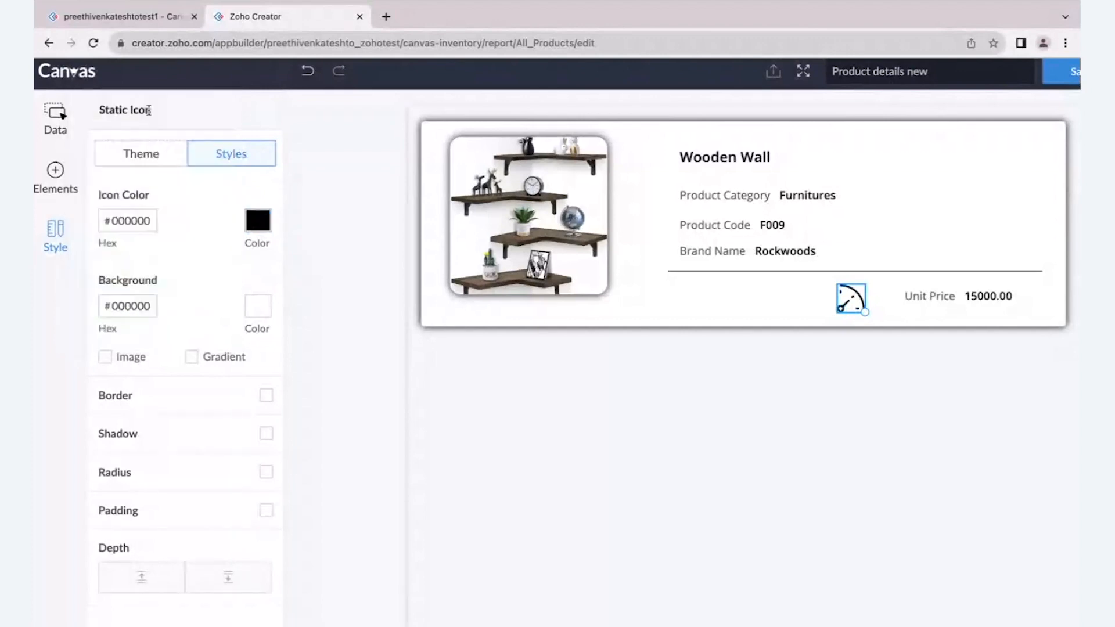
{"action": "left_click", "coordinate": [340, 254]}
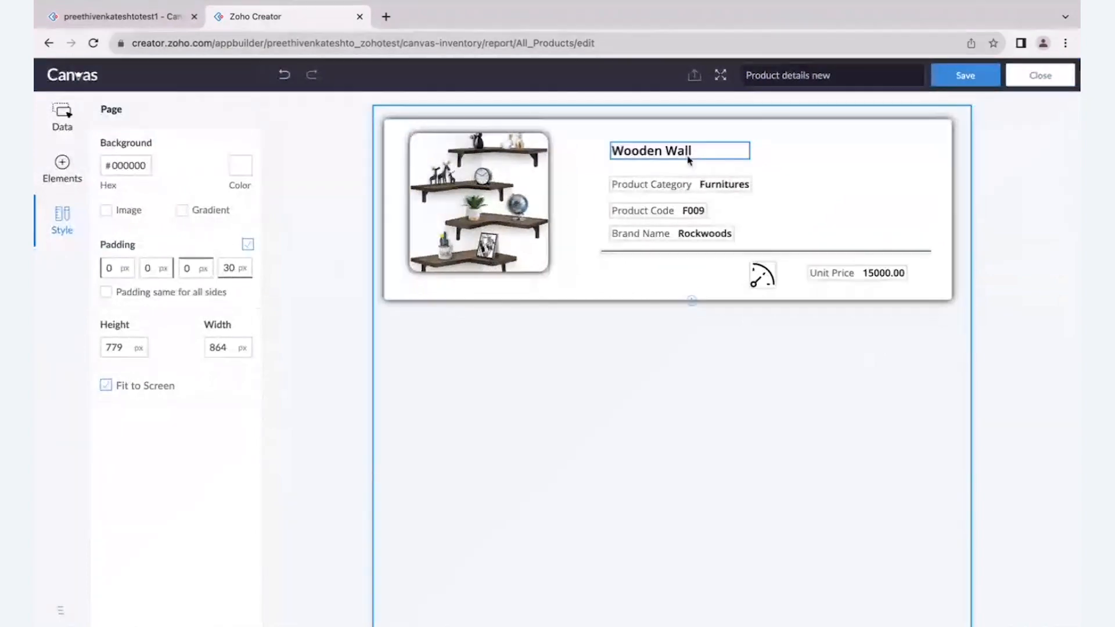
- Save the layout and open the Flybird Furniture record in the live All Products report to check its detail view
{"action": "left_click", "coordinate": [965, 75]}
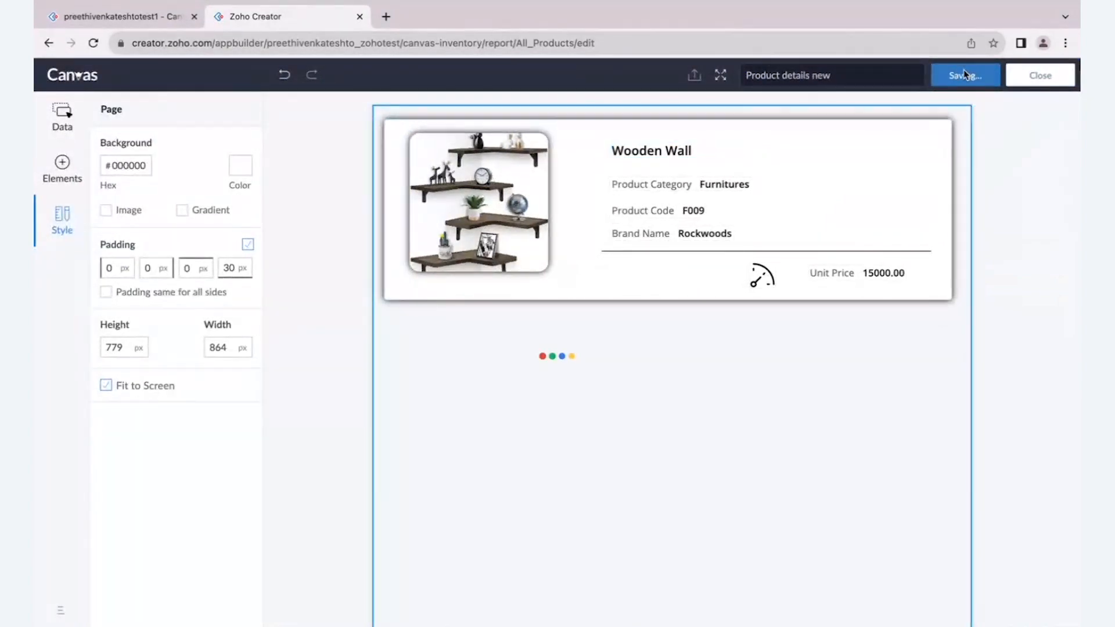
{"action": "left_click", "coordinate": [121, 17]}
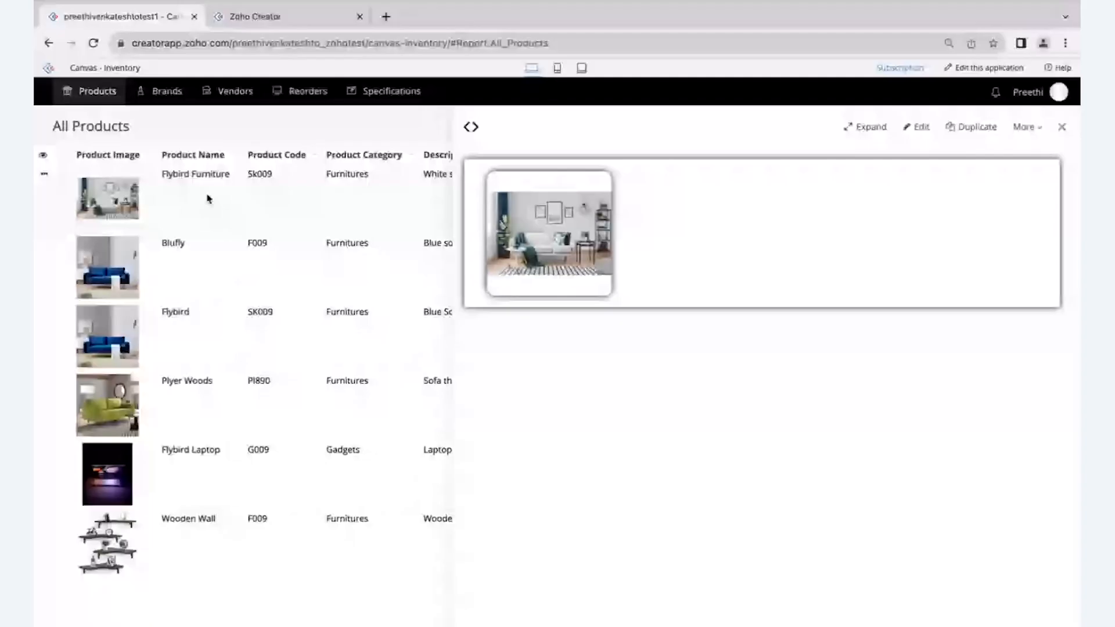
{"action": "left_click", "coordinate": [209, 200]}
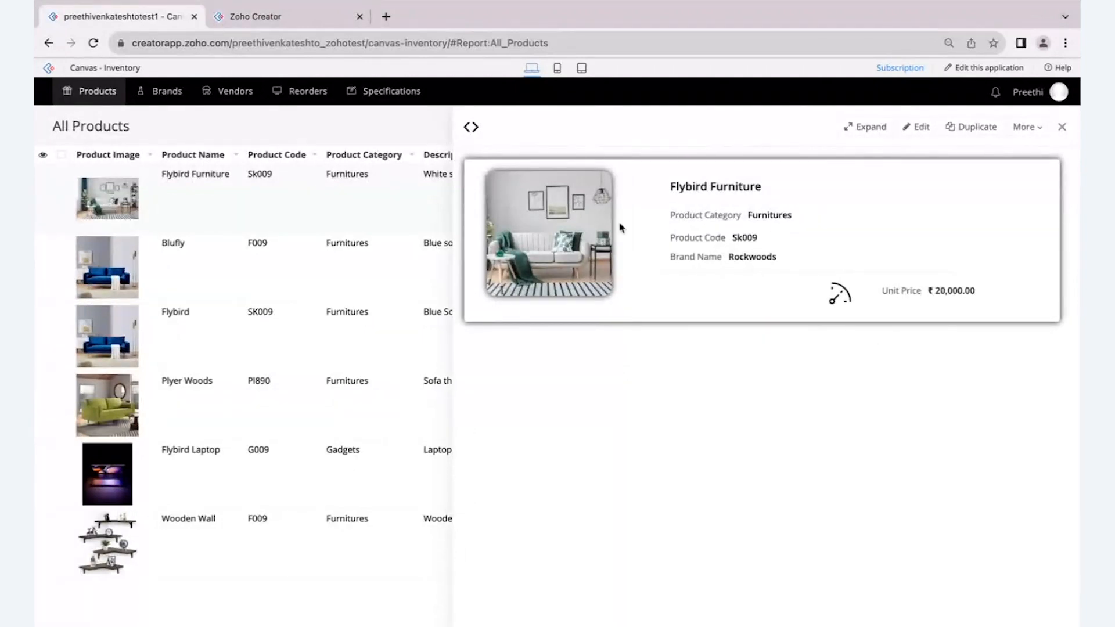
- Return to the Canvas editor and add a tab container below the product section, aligning its left edge with the section
{"action": "left_click", "coordinate": [264, 21]}
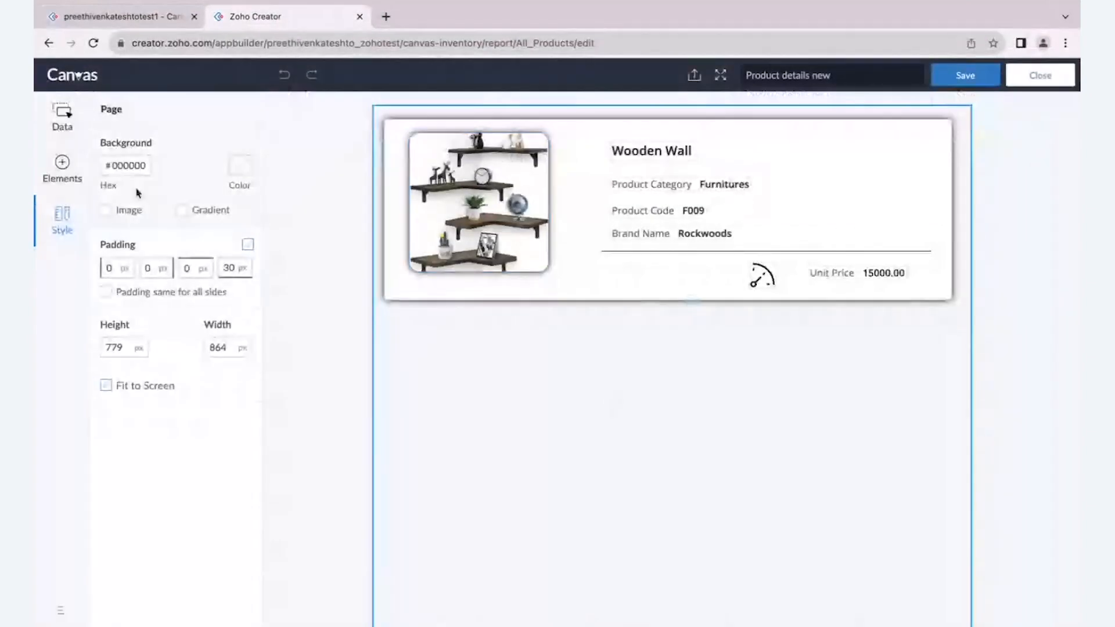
{"action": "left_click", "coordinate": [63, 167]}
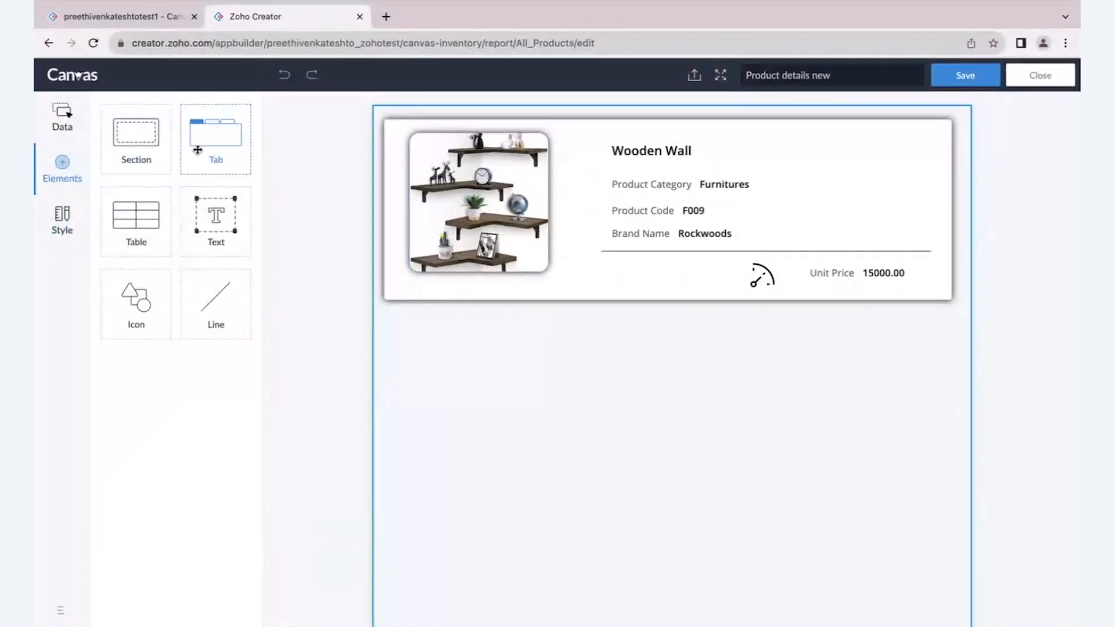
{"action": "left_click_drag", "start_coordinate": [197, 150], "coordinate": [400, 331]}
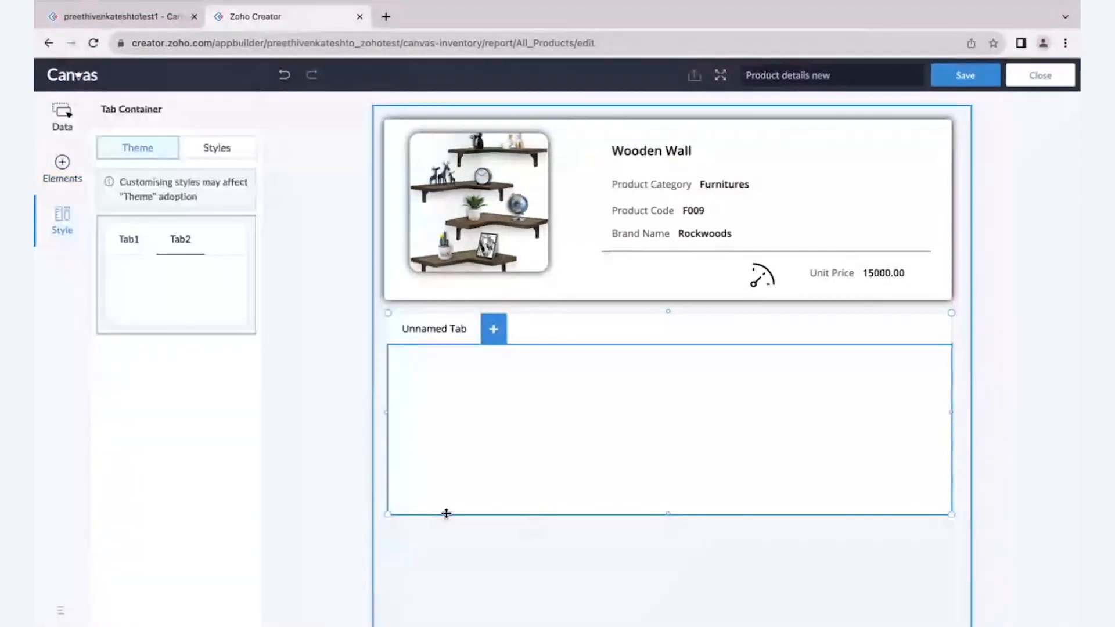
{"action": "left_click_drag", "start_coordinate": [387, 514], "coordinate": [386, 515]}
{"action": "scroll", "coordinate": [598, 513], "scroll_direction": "down", "scroll_amount": 1}
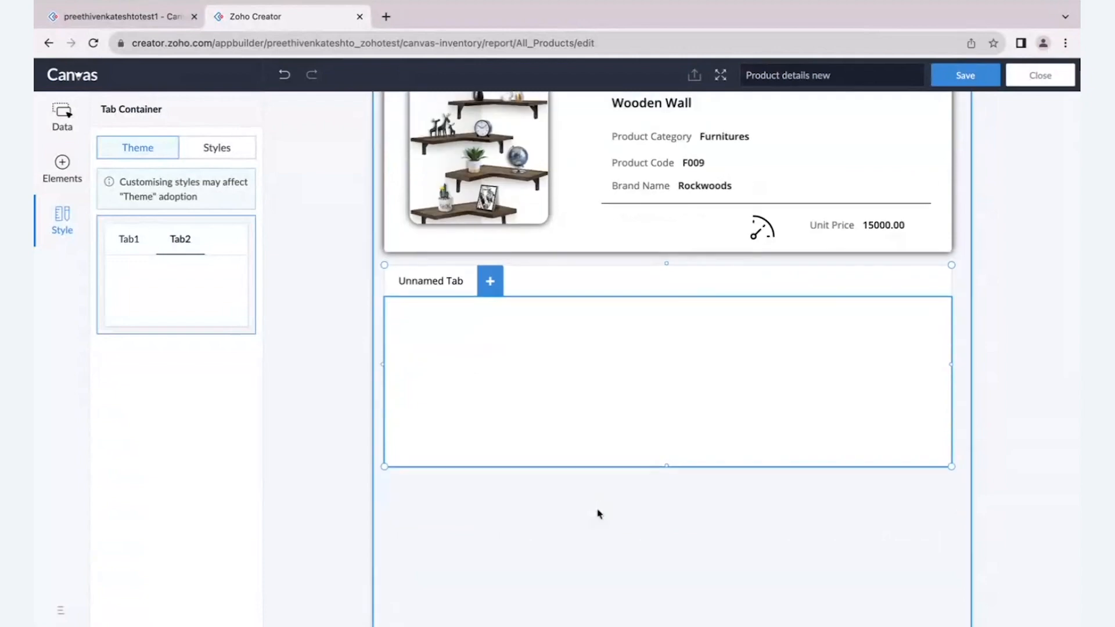
- Review the unnamed tab's style settings for the Normal, Active and Hover states
{"action": "mouse_move", "coordinate": [436, 293]}
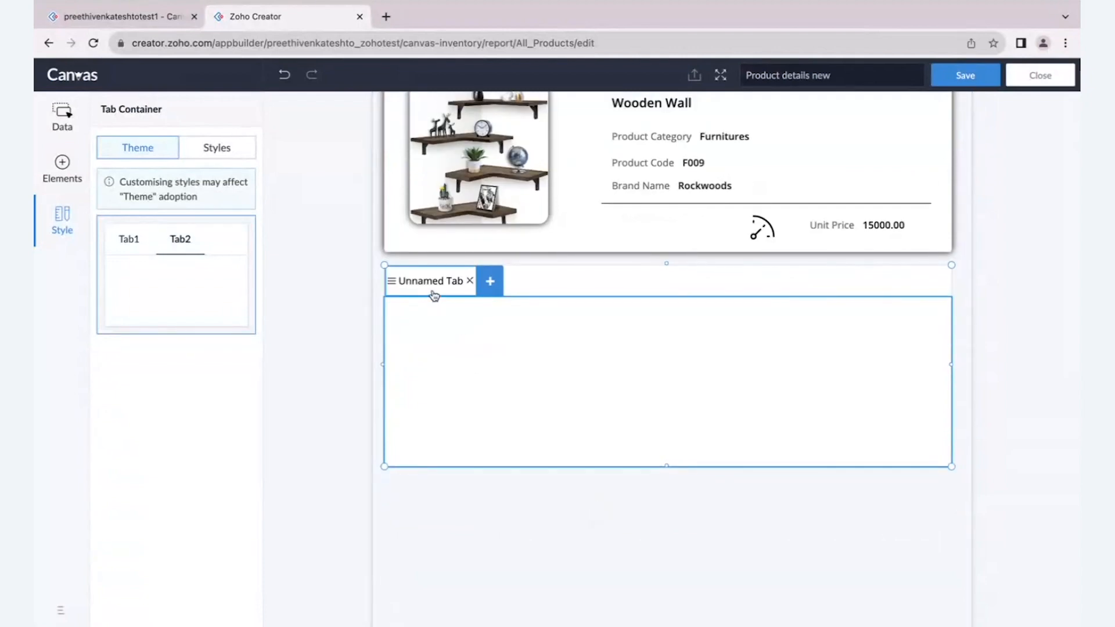
{"action": "left_click", "coordinate": [434, 287]}
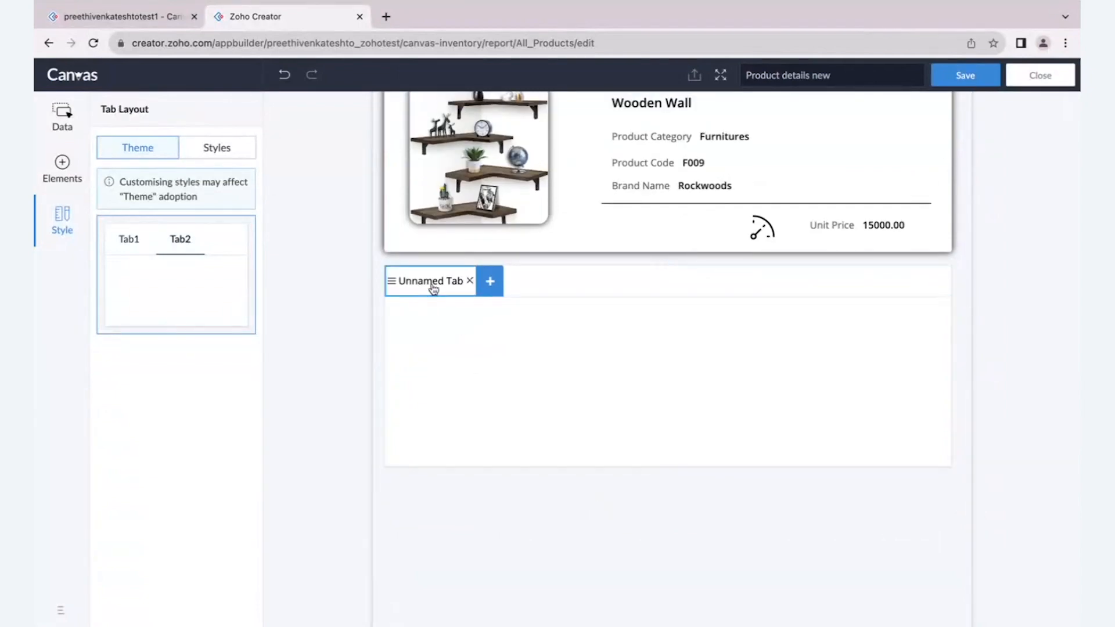
{"action": "left_click", "coordinate": [225, 154]}
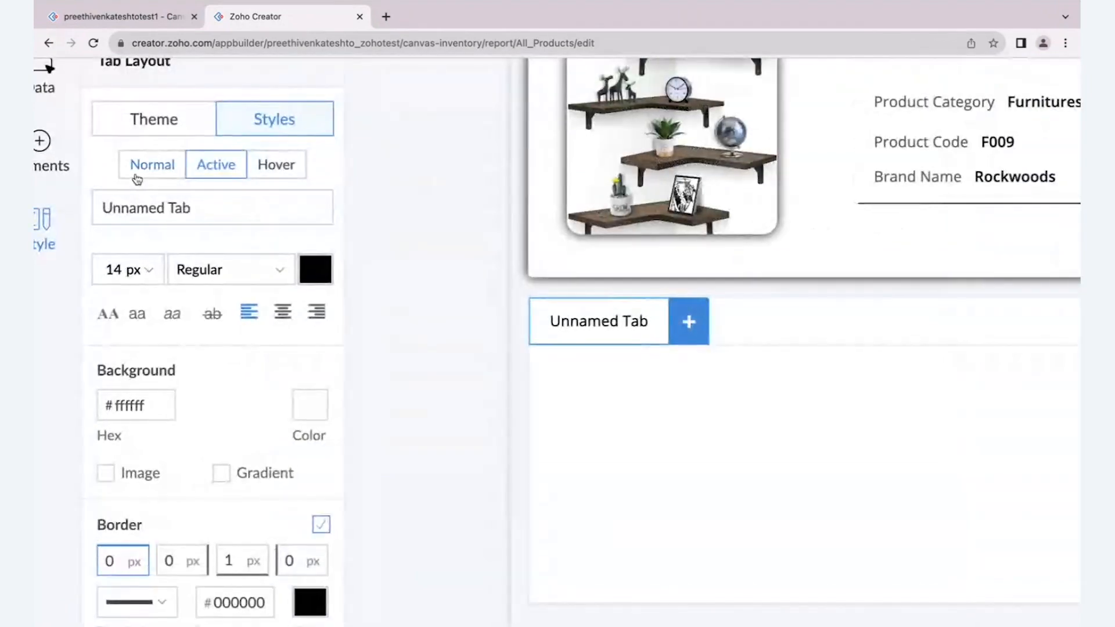
{"action": "left_click", "coordinate": [136, 175]}
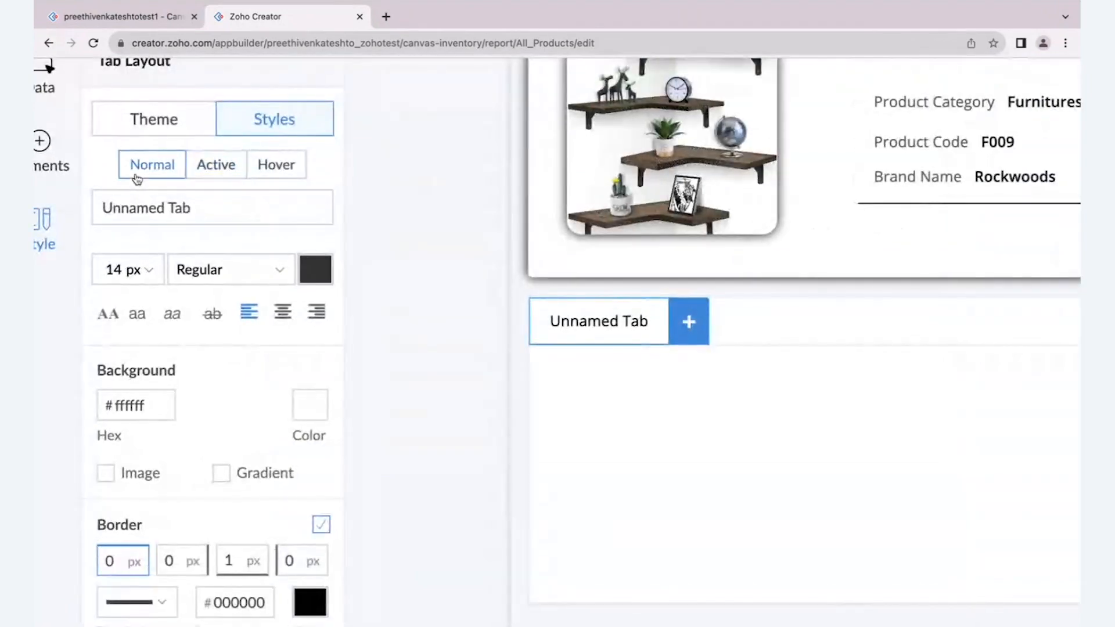
{"action": "left_click", "coordinate": [210, 167]}
{"action": "left_click", "coordinate": [273, 168]}
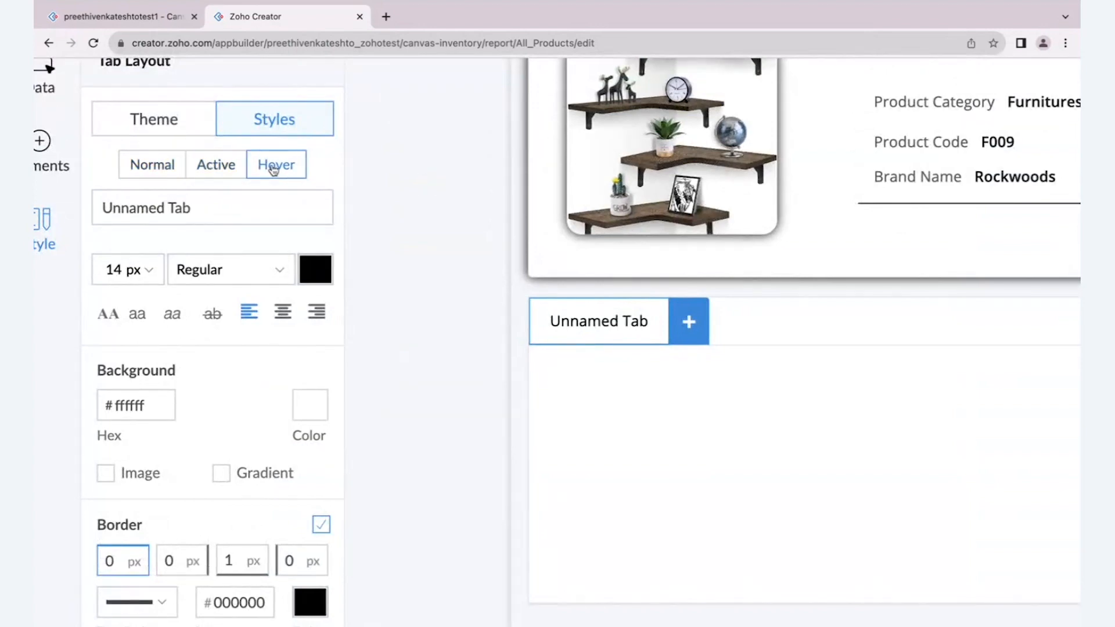
- Rename the unnamed tab in the tab container as "Product Details"
{"action": "left_click", "coordinate": [216, 167]}
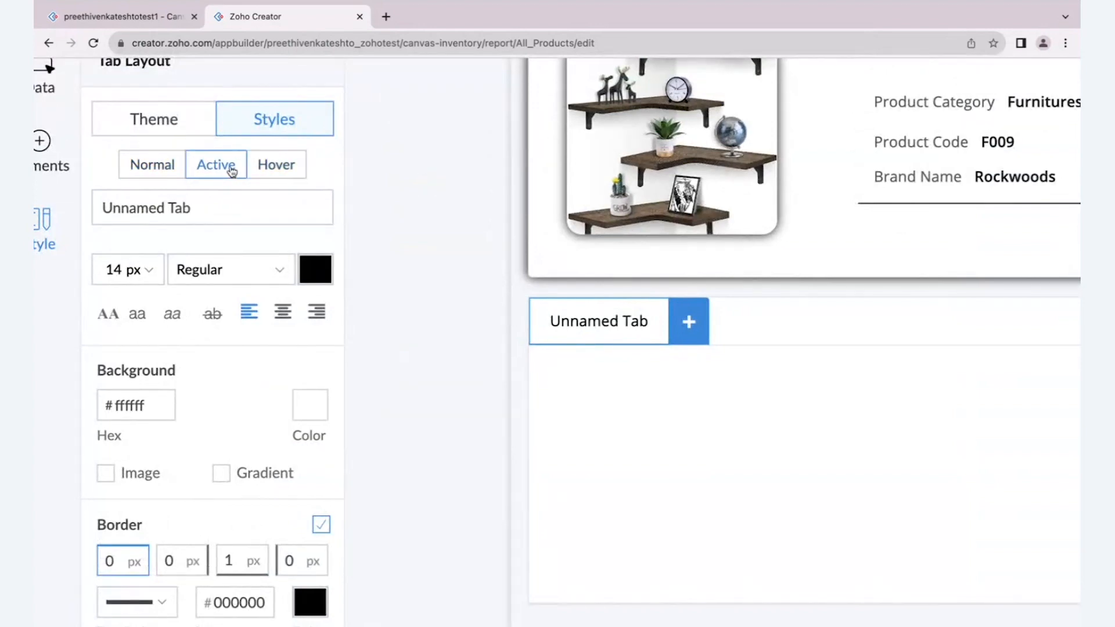
{"action": "triple_click", "coordinate": [194, 220]}
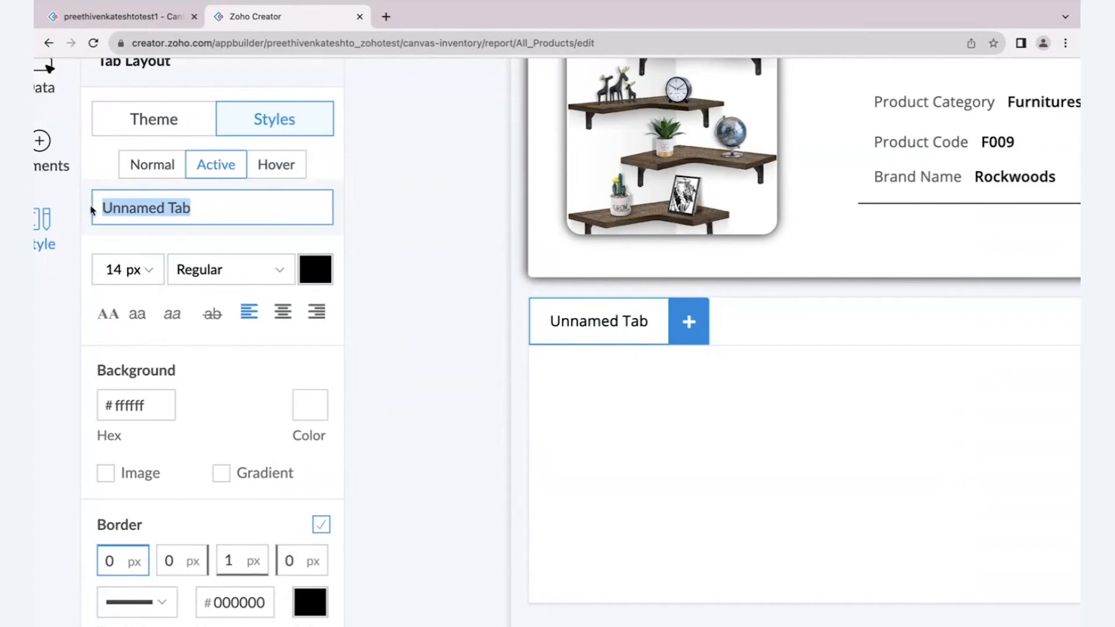
{"action": "key", "text": "BackSpace"}
{"action": "type", "text": "Produc"}
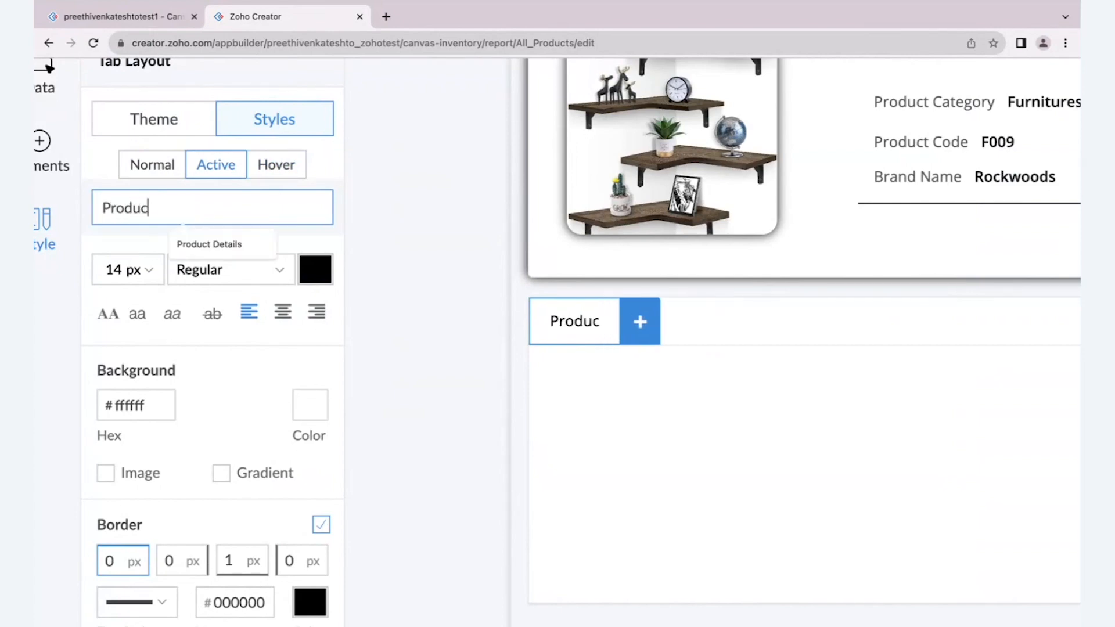
{"action": "type", "text": "t D"}
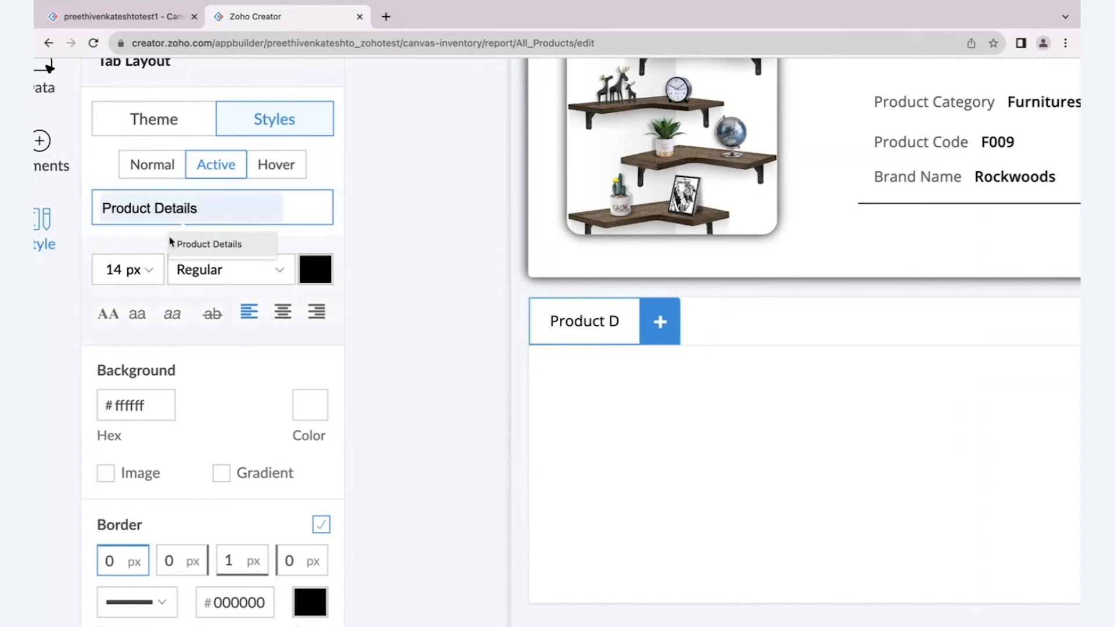
{"action": "left_click", "coordinate": [179, 249]}
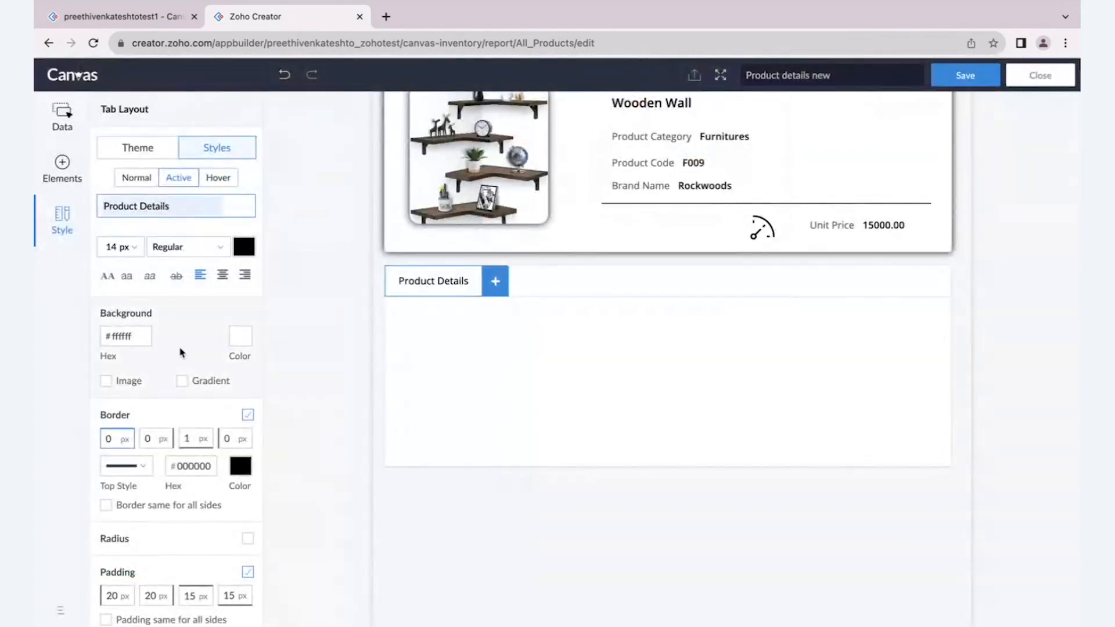
{"action": "left_click", "coordinate": [206, 252]}
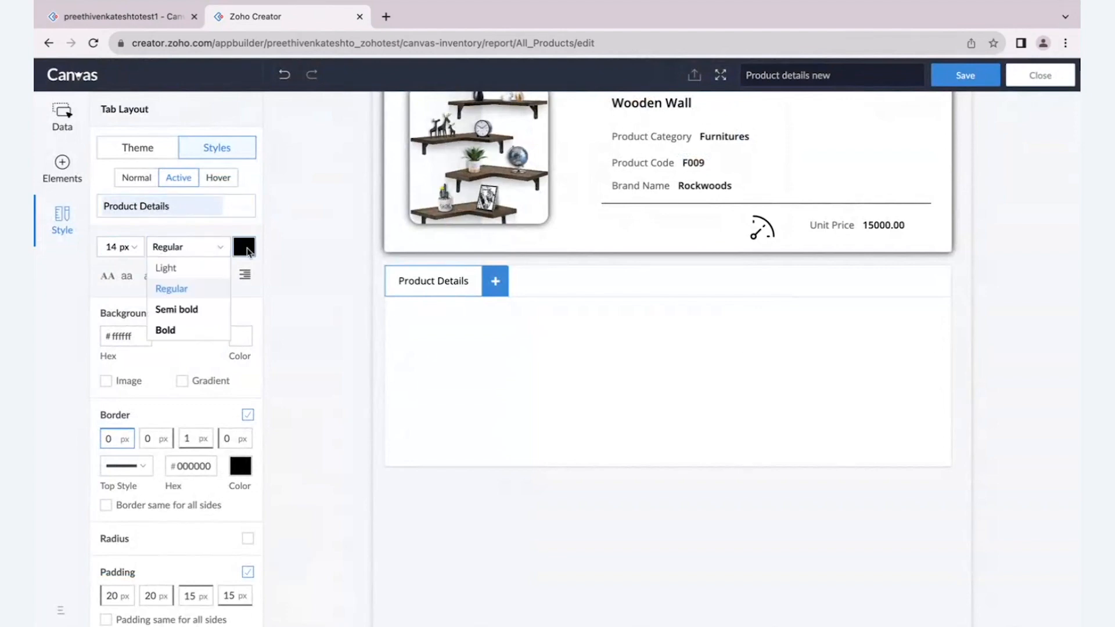
{"action": "left_click", "coordinate": [243, 247]}
{"action": "left_click", "coordinate": [281, 251]}
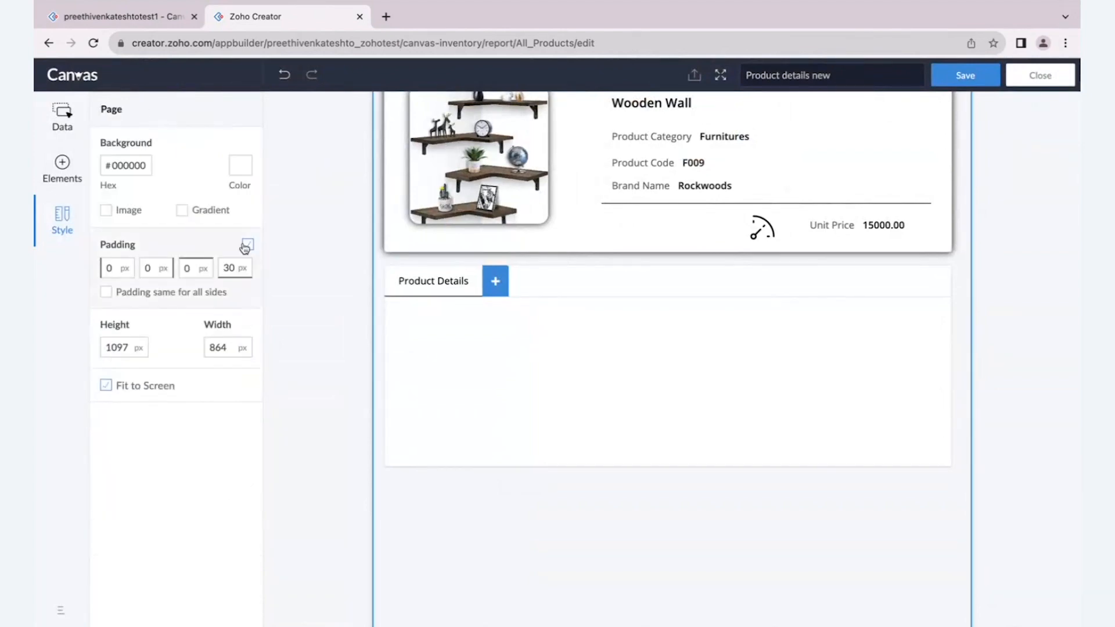
{"action": "left_click", "coordinate": [409, 289]}
{"action": "left_click", "coordinate": [220, 152]}
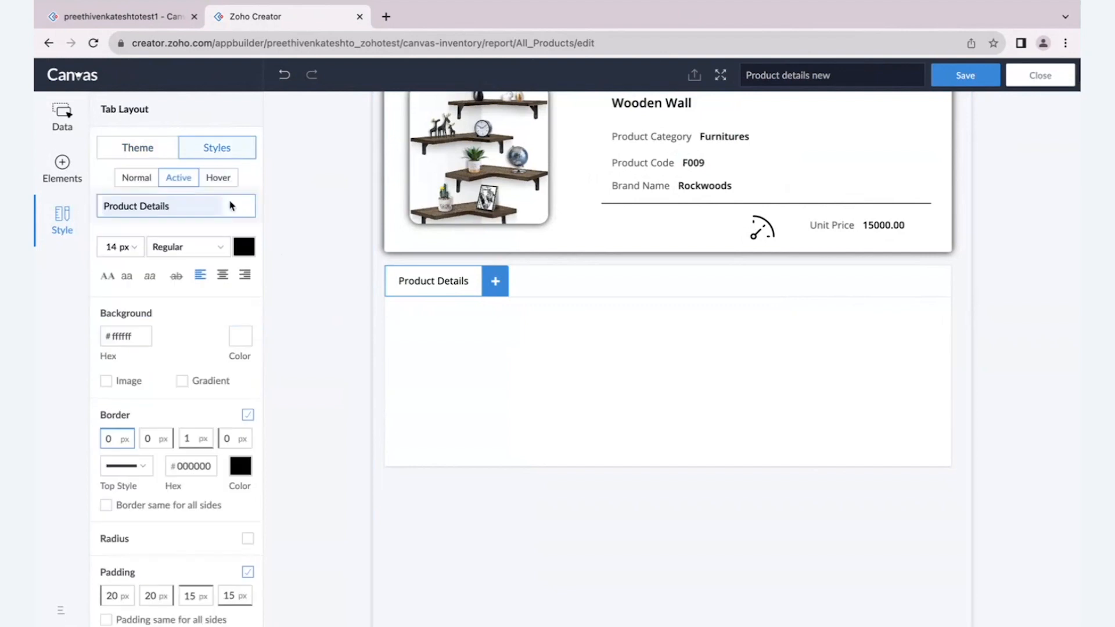
{"action": "left_click", "coordinate": [244, 249]}
{"action": "left_click", "coordinate": [145, 146]}
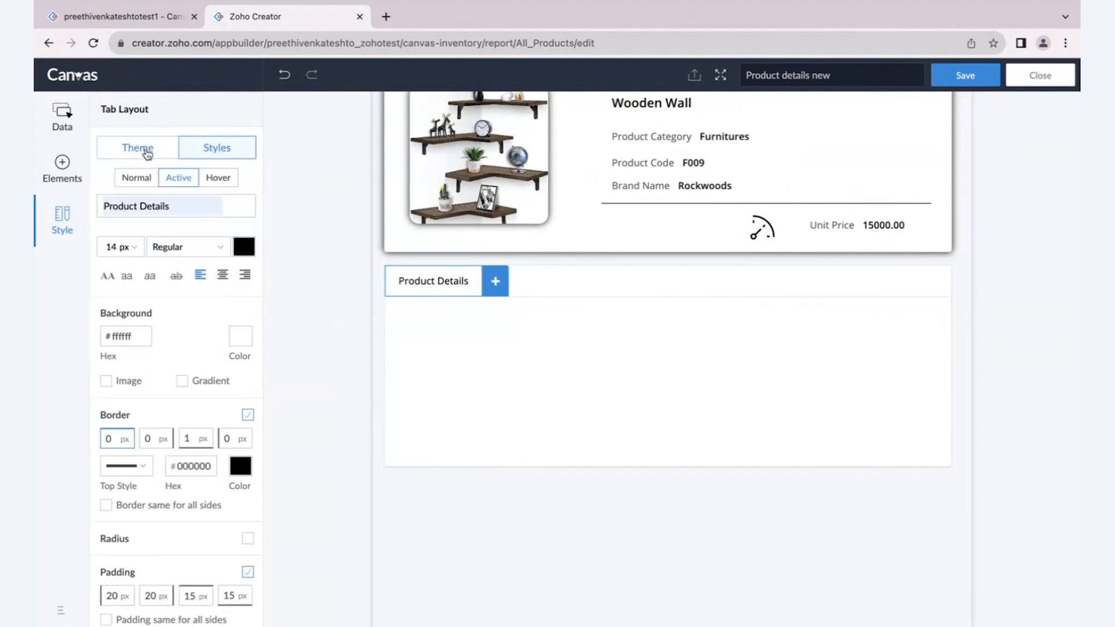
- Set the Product Details tab's Normal-state text colour to the preset blue
{"action": "left_click", "coordinate": [137, 180]}
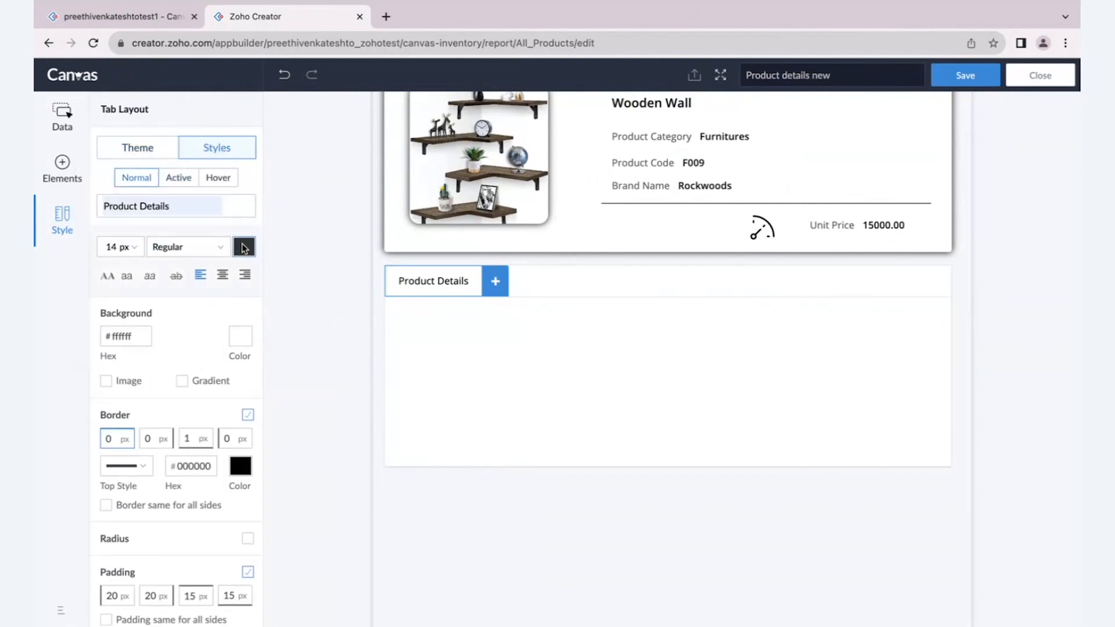
{"action": "left_click", "coordinate": [244, 249]}
{"action": "left_click", "coordinate": [180, 242]}
- Set the Product Details tab's Hover-state text colour to the preset purple, and add a second tab beside it
{"action": "left_click", "coordinate": [218, 178]}
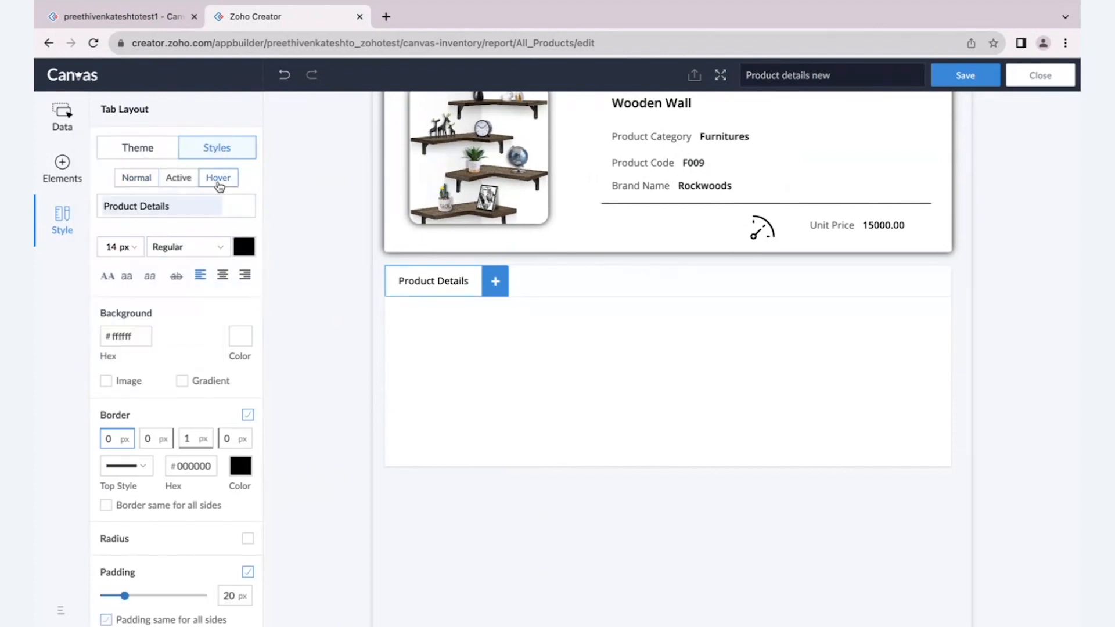
{"action": "left_click", "coordinate": [247, 249]}
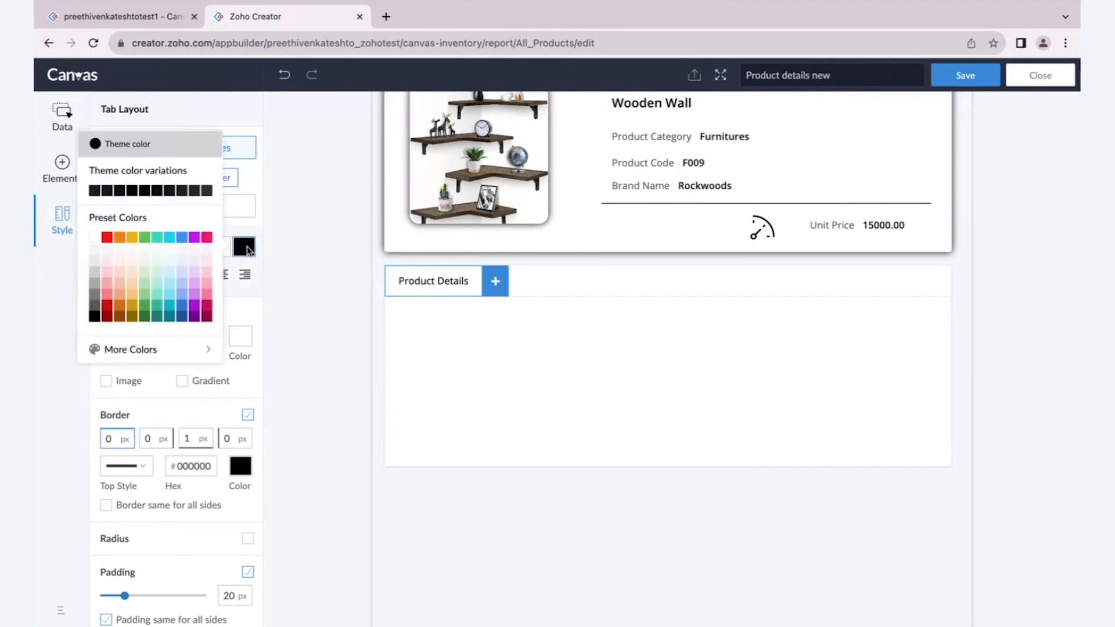
{"action": "left_click", "coordinate": [197, 238]}
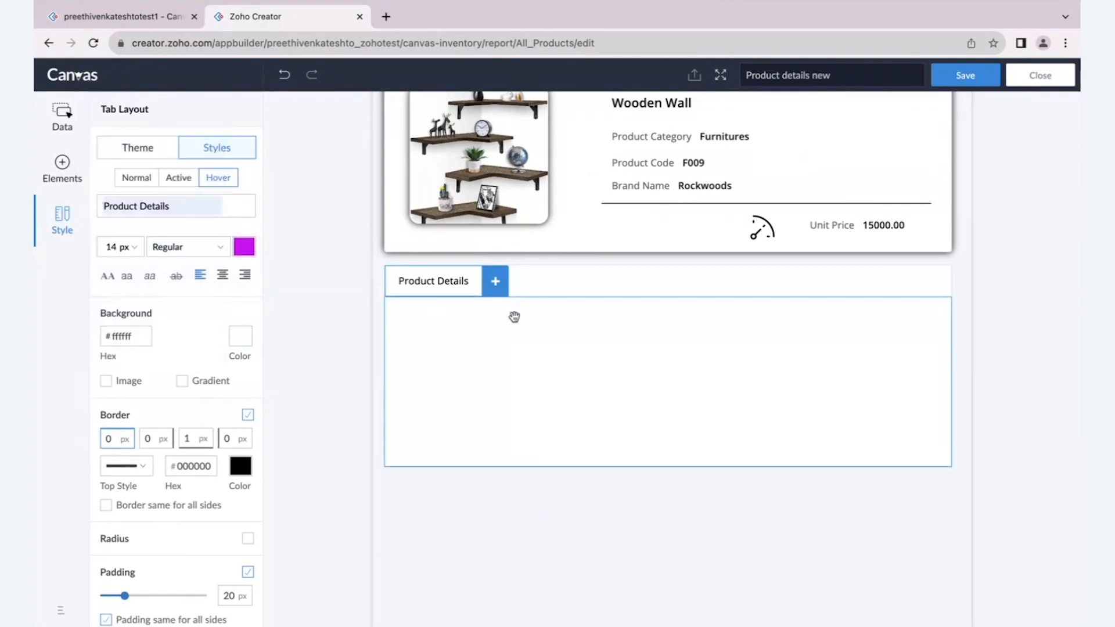
{"action": "left_click", "coordinate": [500, 284]}
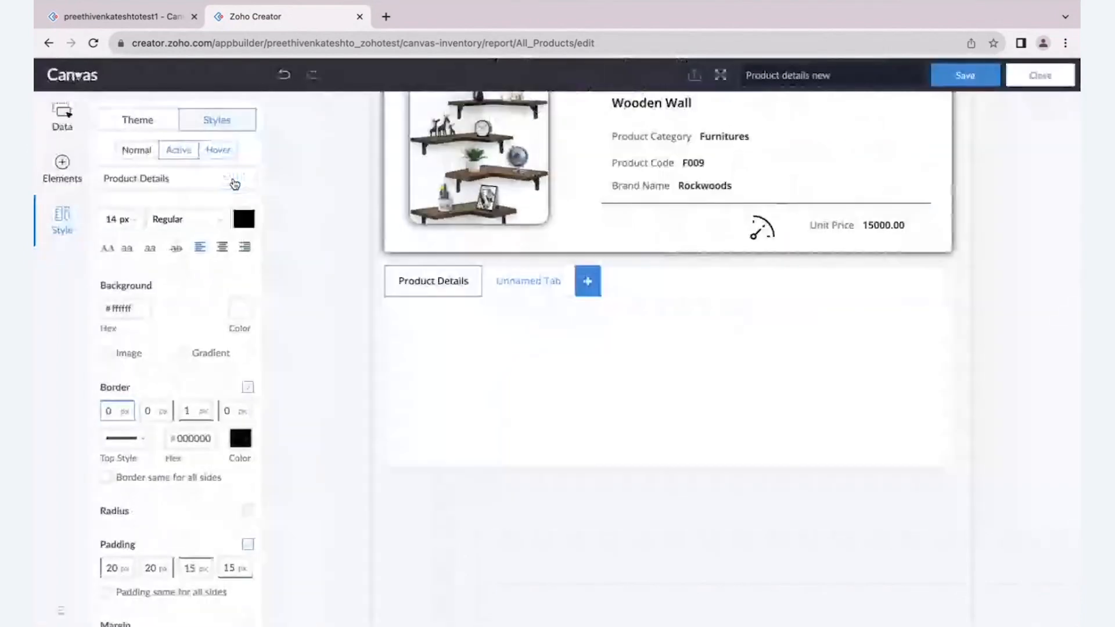
- Review the Product Details tab's Active-state background, border, radius, padding and margin settings
{"action": "scroll", "coordinate": [234, 183], "scroll_direction": "down", "scroll_amount": 1}
{"action": "scroll", "coordinate": [235, 184], "scroll_direction": "down", "scroll_amount": 1}
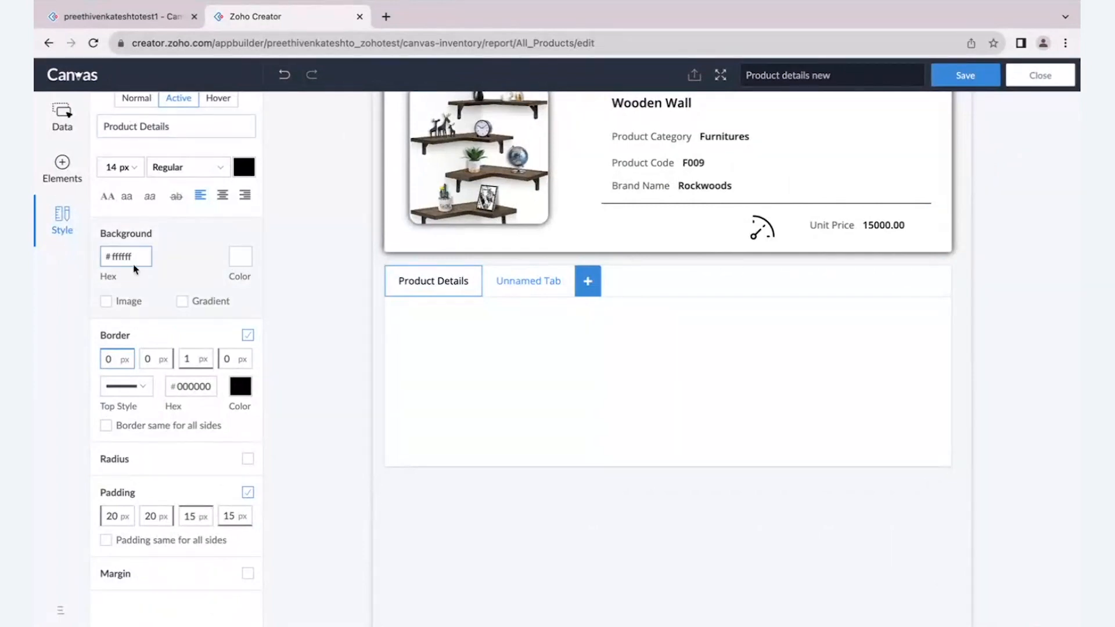
{"action": "scroll", "coordinate": [102, 257], "scroll_direction": "up", "scroll_amount": 3}
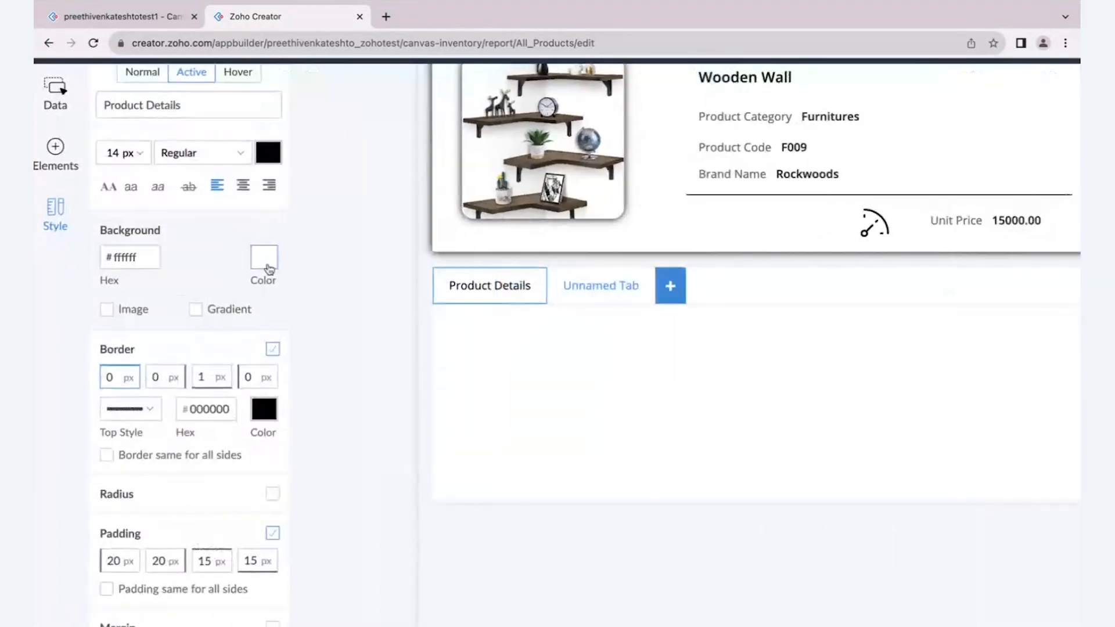
{"action": "scroll", "coordinate": [218, 279], "scroll_direction": "down", "scroll_amount": 3}
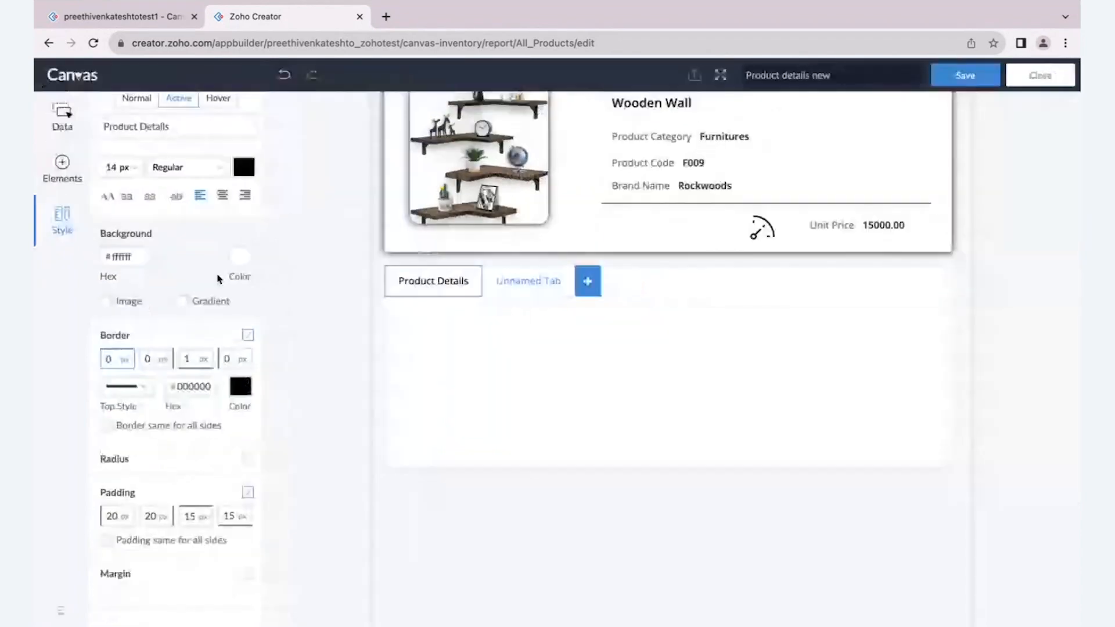
{"action": "scroll", "coordinate": [112, 302], "scroll_direction": "down", "scroll_amount": 1}
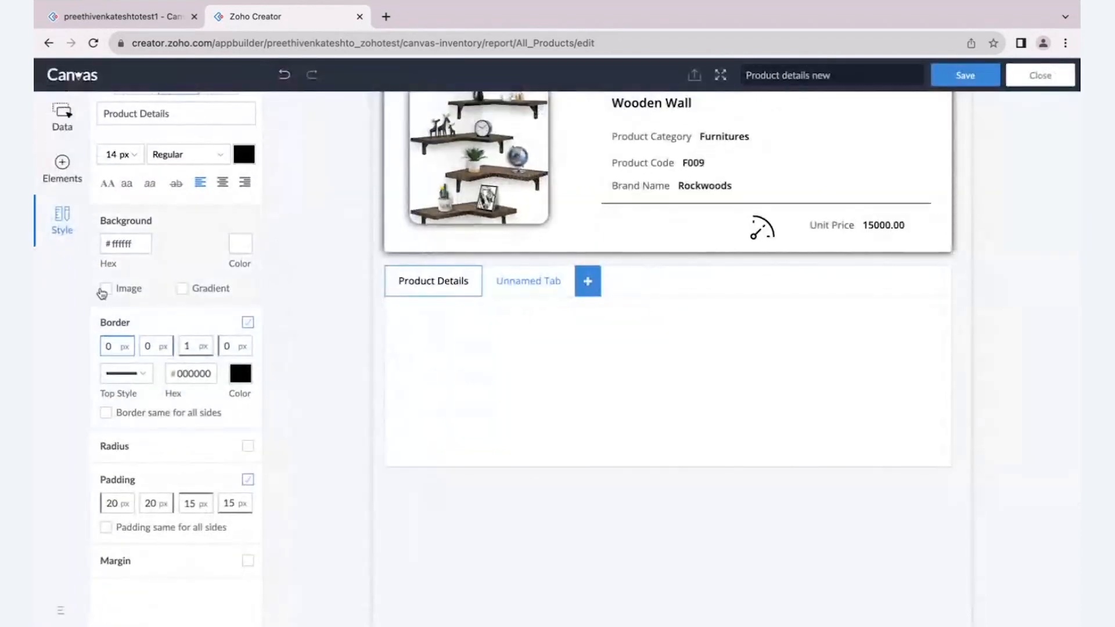
{"action": "scroll", "coordinate": [100, 292], "scroll_direction": "up", "scroll_amount": 3}
{"action": "scroll", "coordinate": [227, 305], "scroll_direction": "down", "scroll_amount": 2}
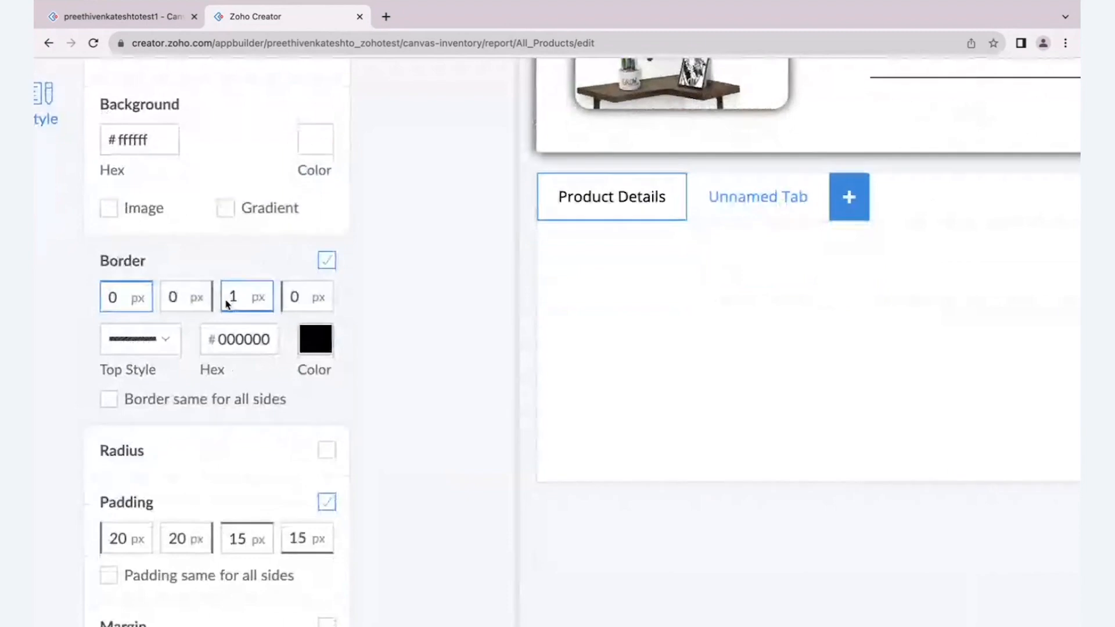
{"action": "scroll", "coordinate": [225, 303], "scroll_direction": "down", "scroll_amount": 3}
{"action": "scroll", "coordinate": [198, 431], "scroll_direction": "down", "scroll_amount": 1}
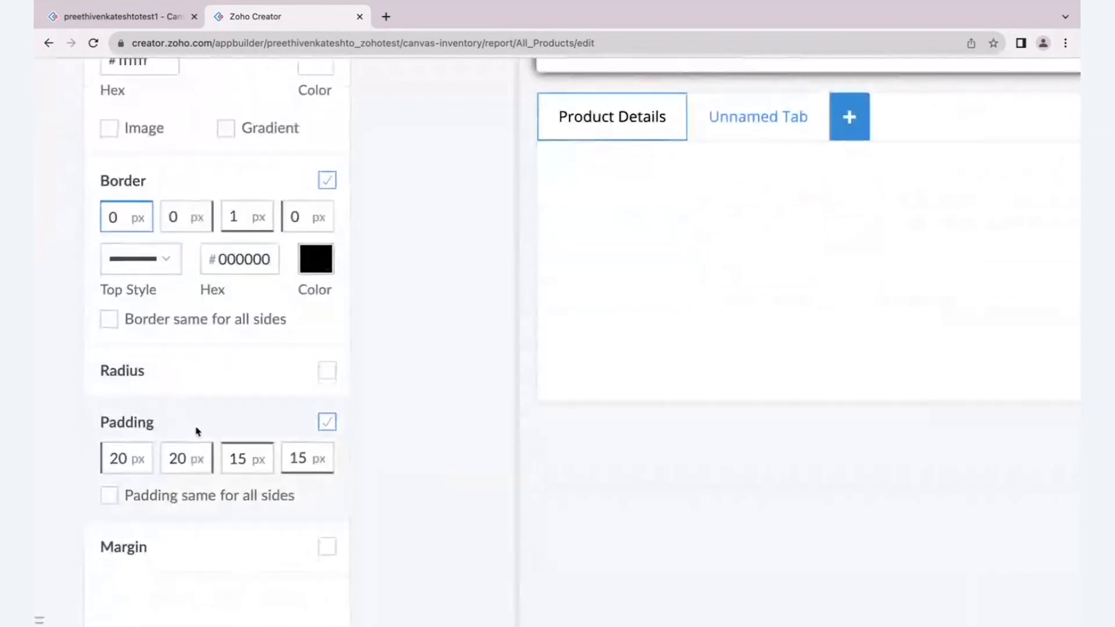
{"action": "scroll", "coordinate": [196, 432], "scroll_direction": "down", "scroll_amount": 3}
{"action": "scroll", "coordinate": [182, 279], "scroll_direction": "up", "scroll_amount": 2}
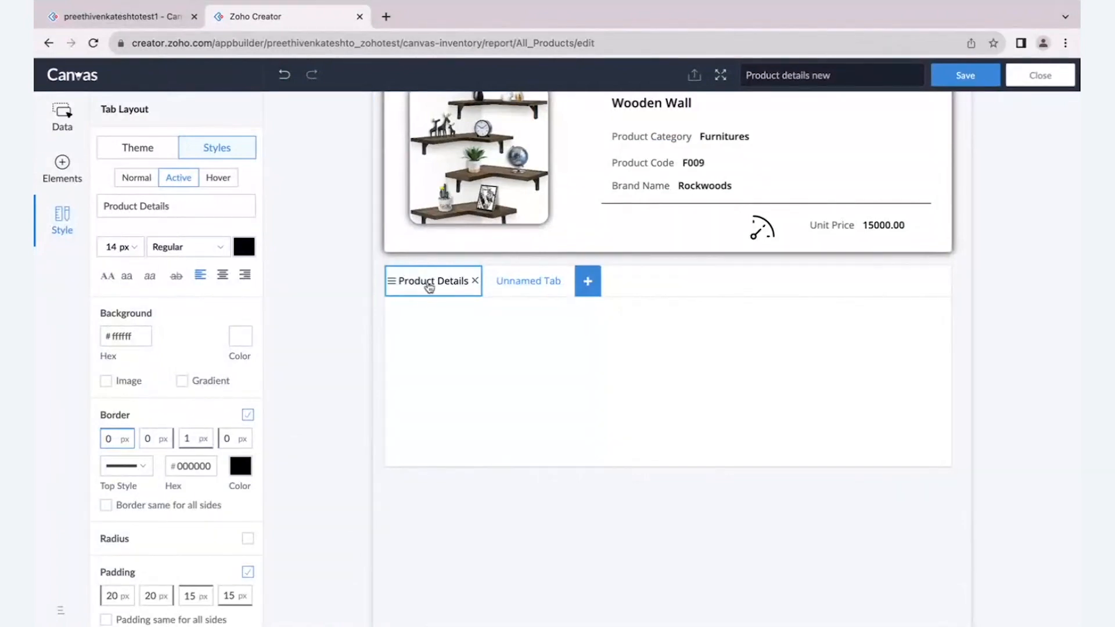
{"action": "scroll", "coordinate": [429, 287], "scroll_direction": "up", "scroll_amount": 2}
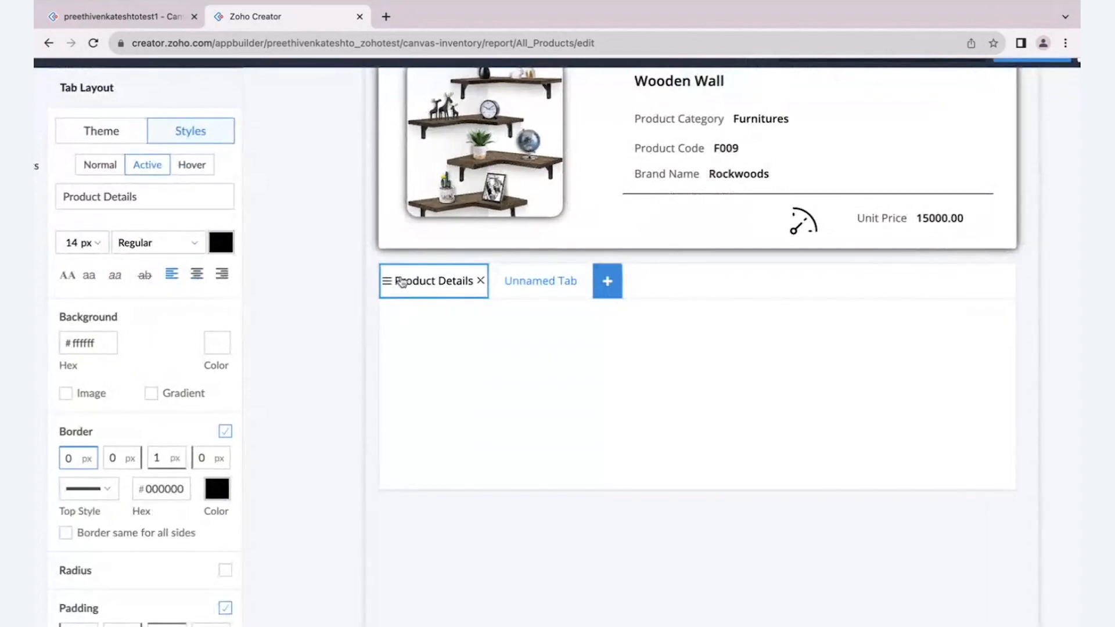
- Show the first icon from the icon list in front of the Product Details tab's title
{"action": "left_click", "coordinate": [402, 282]}
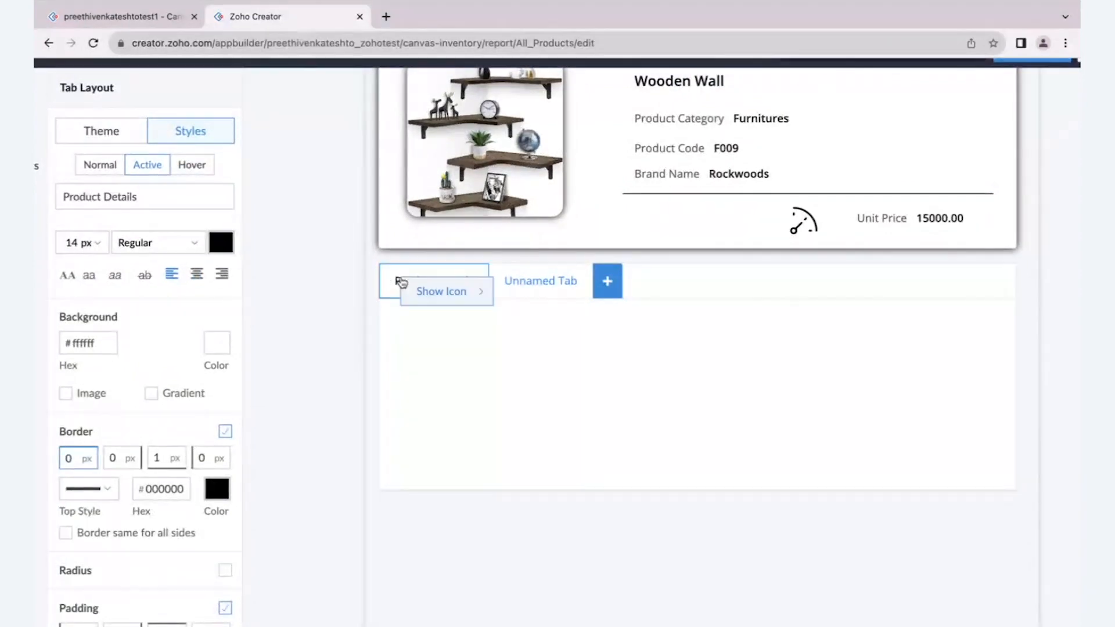
{"action": "mouse_move", "coordinate": [429, 291]}
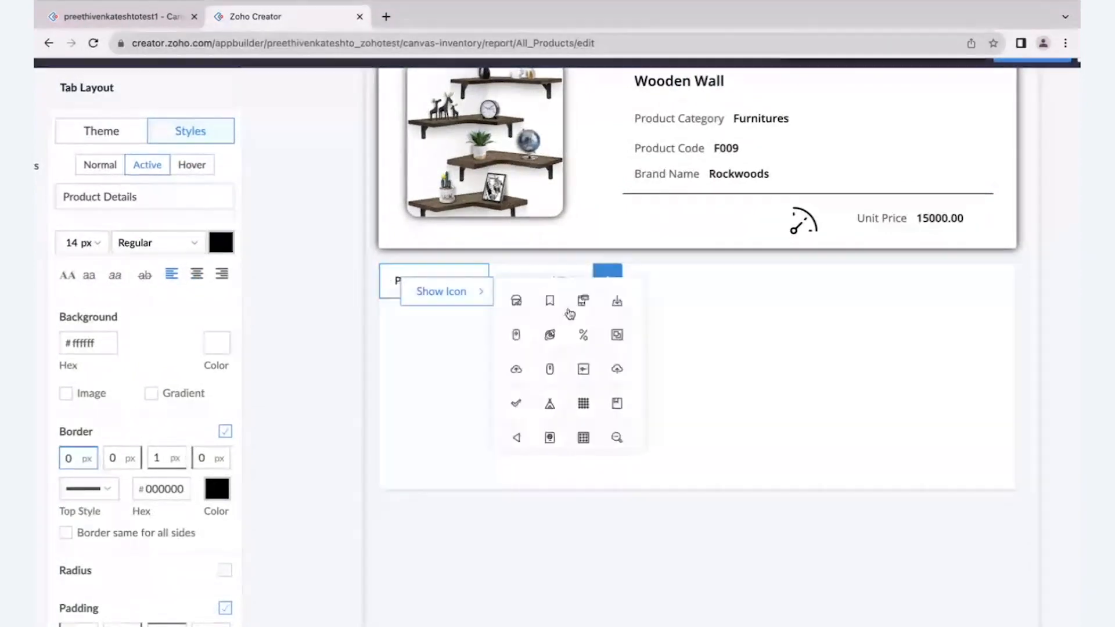
{"action": "left_click", "coordinate": [516, 300]}
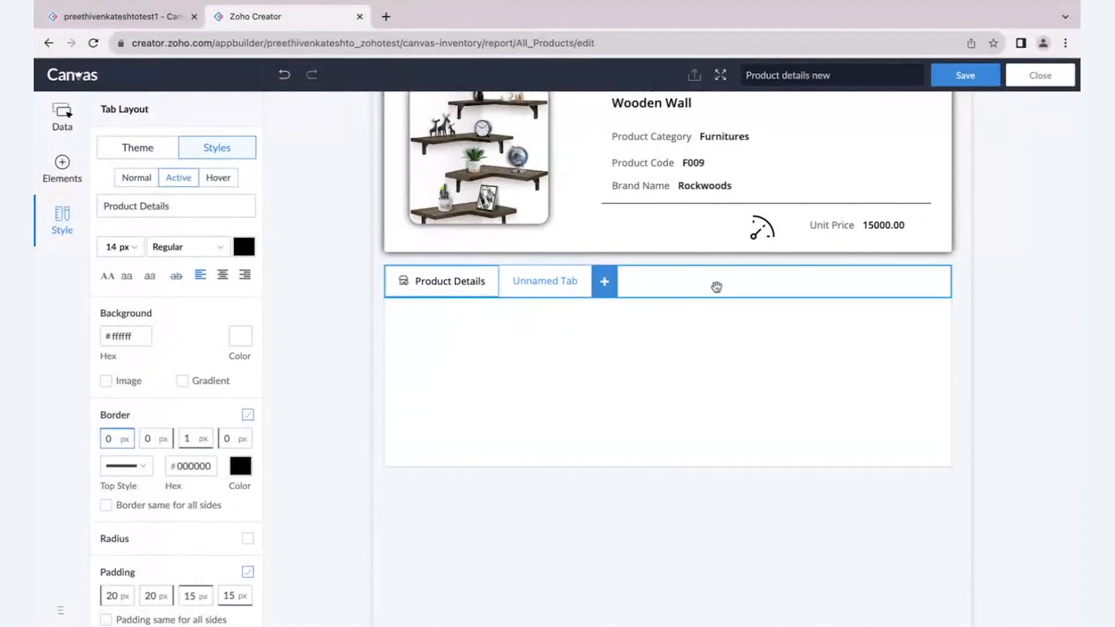
- Try to place a table inside the Product Details tab's body
{"action": "left_click", "coordinate": [507, 362]}
{"action": "left_click", "coordinate": [63, 122]}
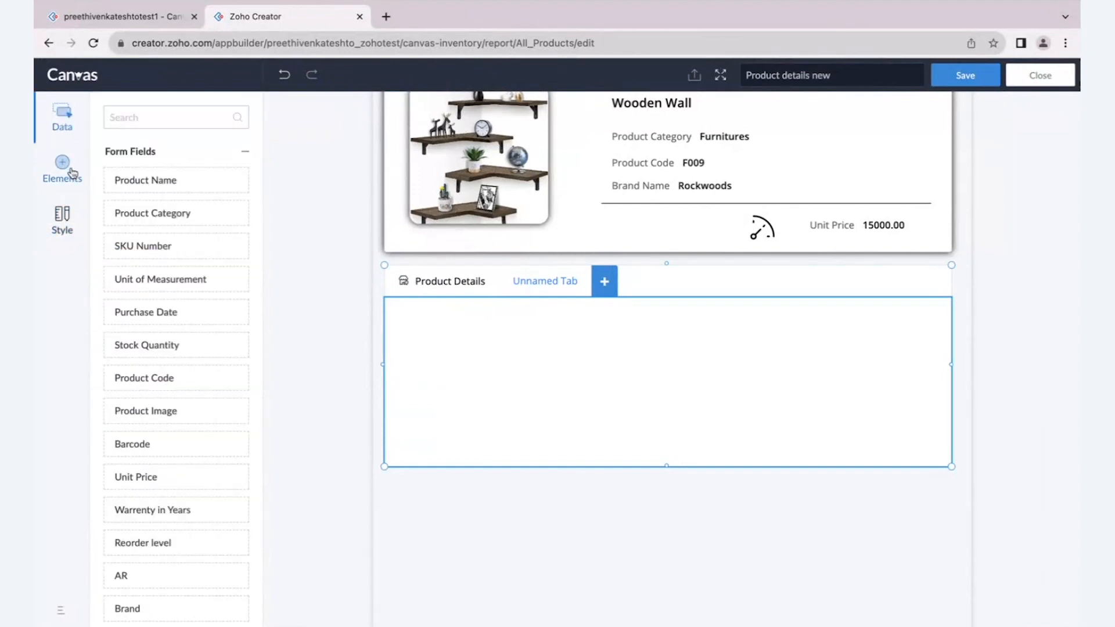
{"action": "left_click", "coordinate": [72, 173]}
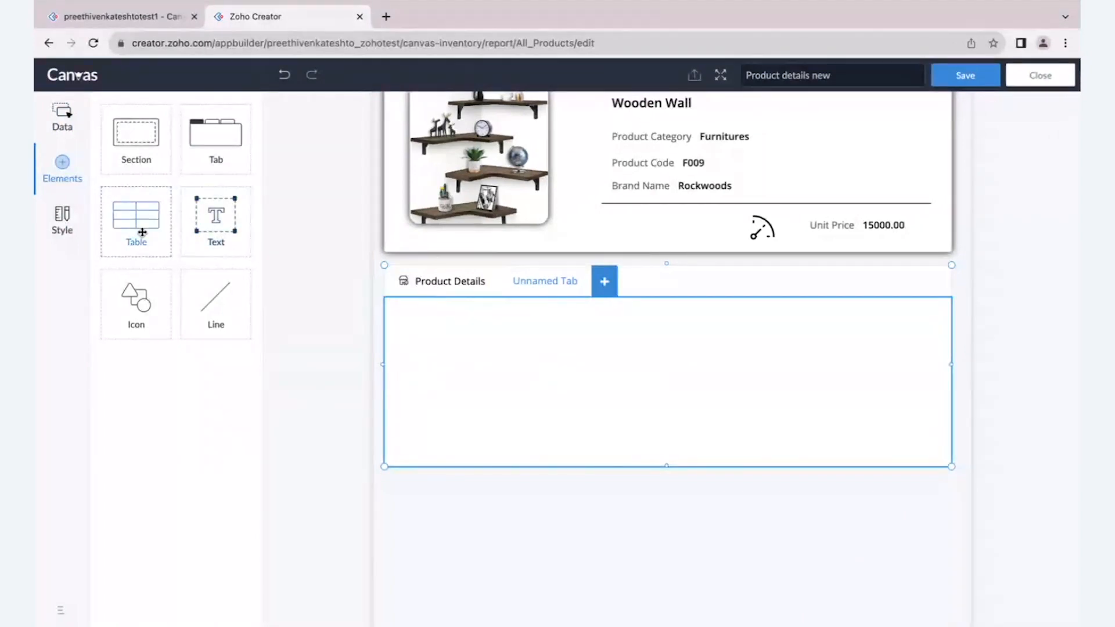
{"action": "left_click_drag", "start_coordinate": [142, 232], "coordinate": [453, 317]}
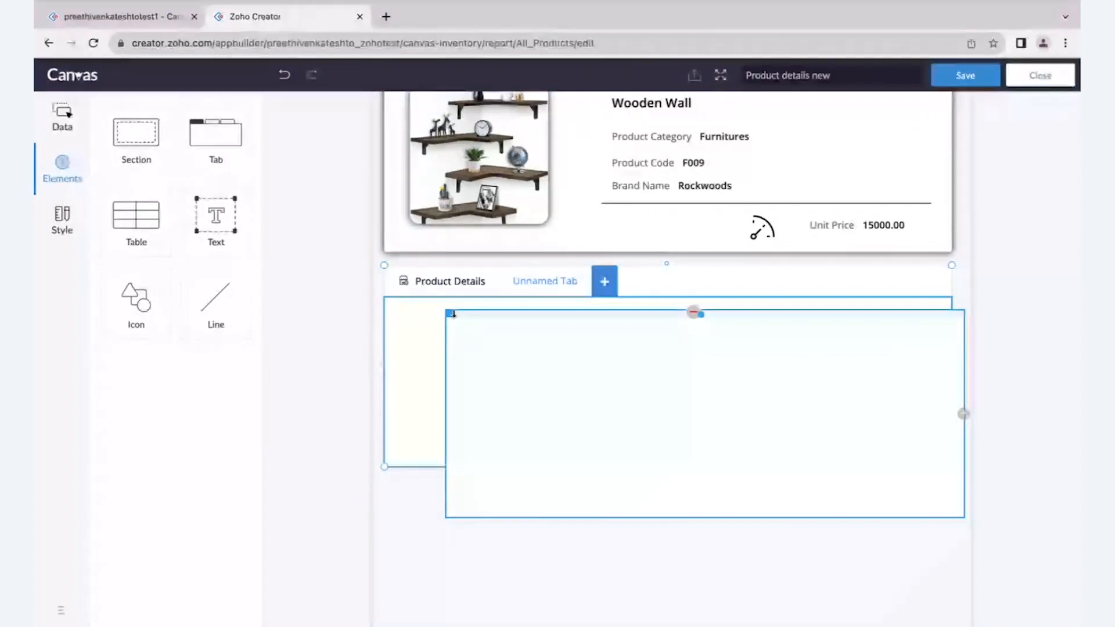
{"action": "left_click", "coordinate": [485, 332]}
{"action": "key", "text": "Delete"}
{"action": "left_click", "coordinate": [61, 158]}
{"action": "left_click_drag", "start_coordinate": [137, 218], "coordinate": [511, 320]}
{"action": "left_click", "coordinate": [570, 331]}
{"action": "left_click", "coordinate": [62, 169]}
{"action": "left_click_drag", "start_coordinate": [136, 218], "coordinate": [398, 375]}
- Extend the tab container downward to give the Product Details tab a taller body
{"action": "left_click", "coordinate": [443, 264]}
{"action": "left_click", "coordinate": [346, 378]}
{"action": "left_click", "coordinate": [510, 358]}
{"action": "left_click_drag", "start_coordinate": [668, 423], "coordinate": [667, 528]}
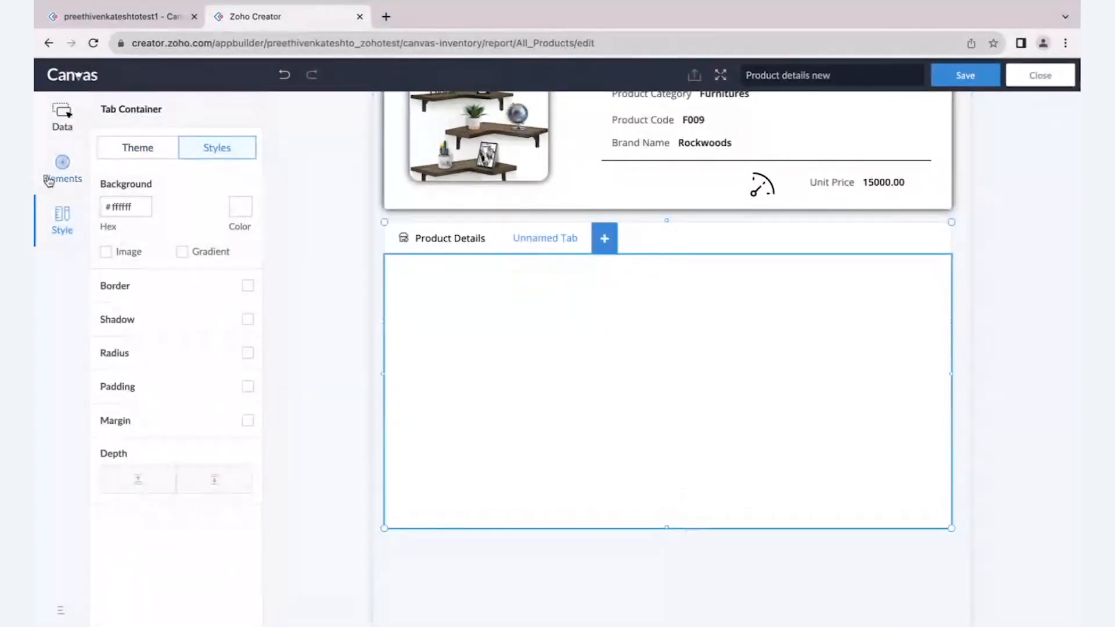
- Place a table inside the Product Details tab's body and enlarge it to nearly fill the container
{"action": "left_click", "coordinate": [63, 169]}
{"action": "left_click_drag", "start_coordinate": [136, 134], "coordinate": [640, 356]}
{"action": "scroll", "coordinate": [640, 355], "scroll_direction": "down", "scroll_amount": 2}
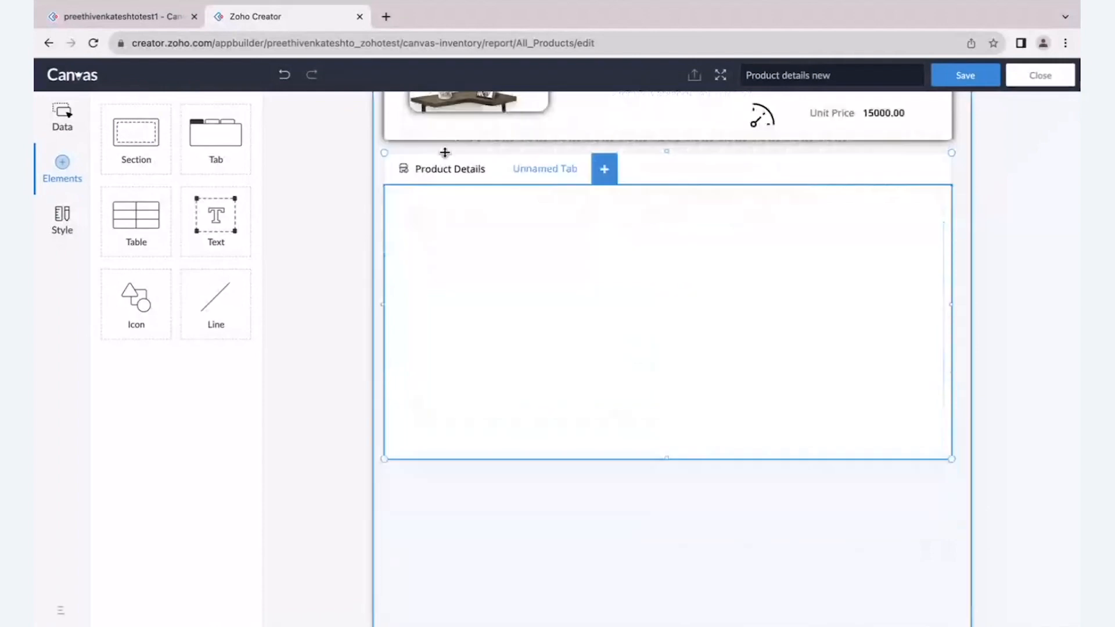
{"action": "left_click", "coordinate": [503, 276]}
{"action": "left_click_drag", "start_coordinate": [504, 276], "coordinate": [489, 270]}
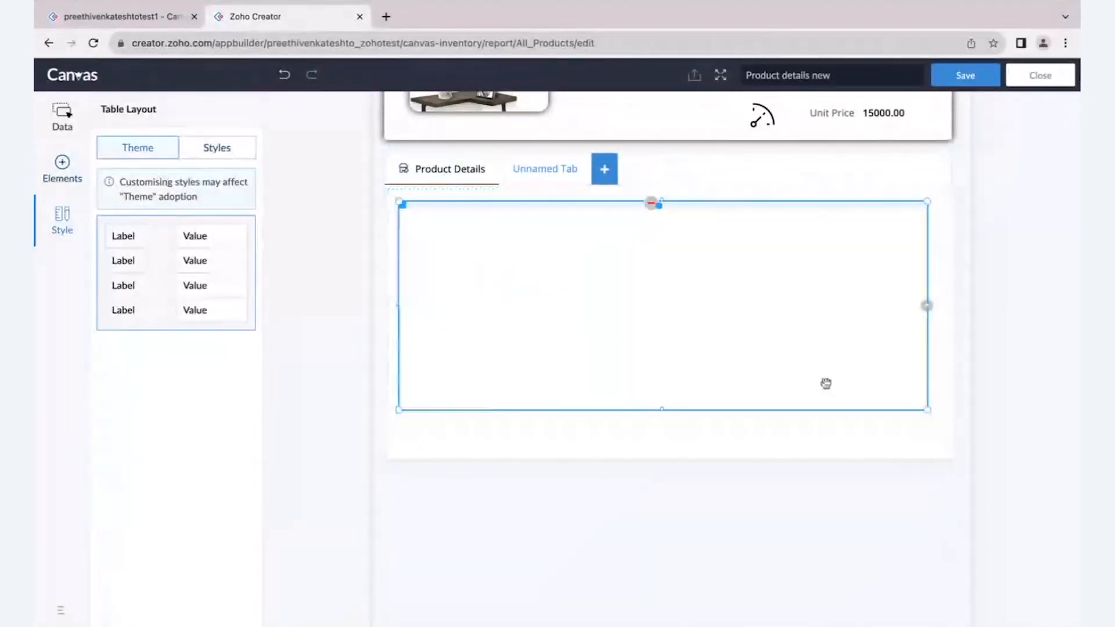
{"action": "left_click_drag", "start_coordinate": [929, 410], "coordinate": [938, 437]}
- Add the Purchase Date, Warrenty in Years and Brand fields as successive rows of the table
{"action": "left_click", "coordinate": [61, 118]}
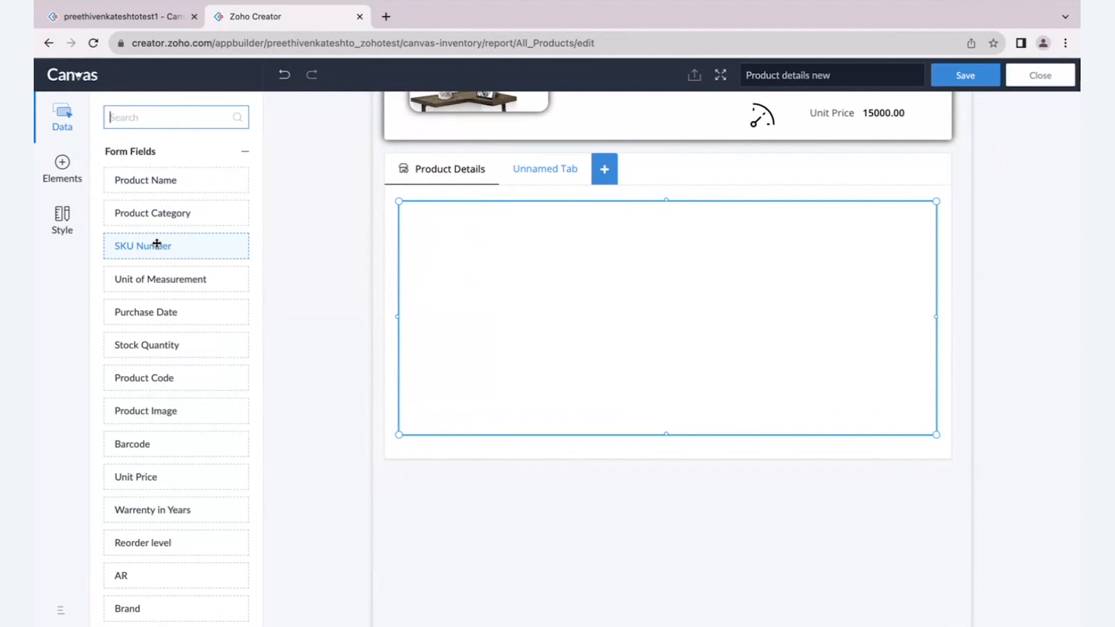
{"action": "scroll", "coordinate": [157, 243], "scroll_direction": "down", "scroll_amount": 1}
{"action": "left_click_drag", "start_coordinate": [145, 284], "coordinate": [445, 236]}
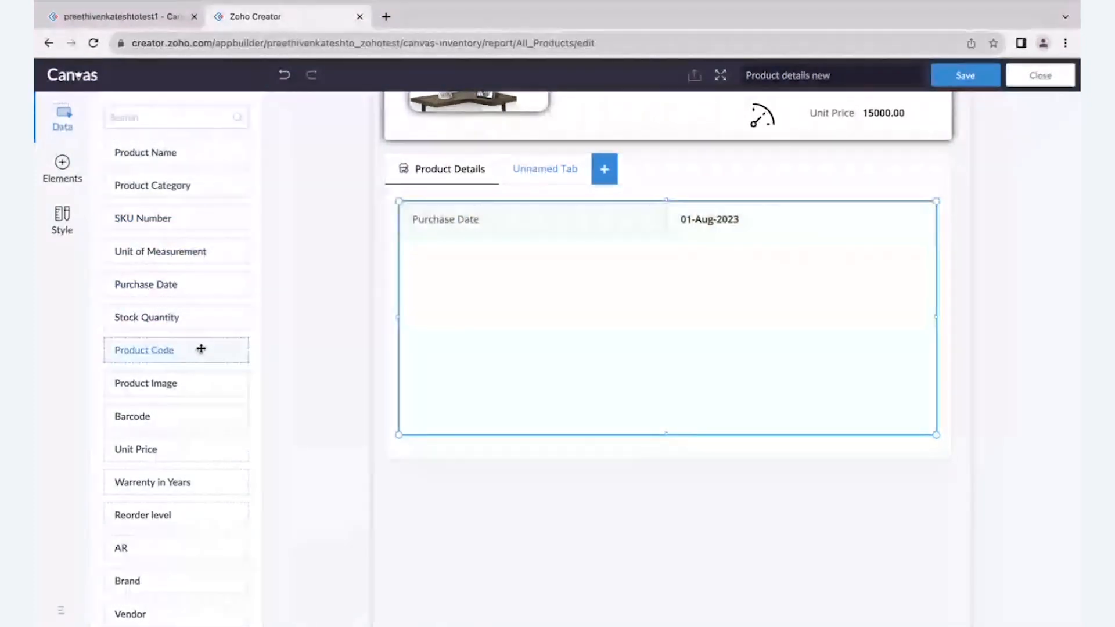
{"action": "scroll", "coordinate": [183, 405], "scroll_direction": "down", "scroll_amount": 2}
{"action": "left_click_drag", "start_coordinate": [182, 405], "coordinate": [433, 307]}
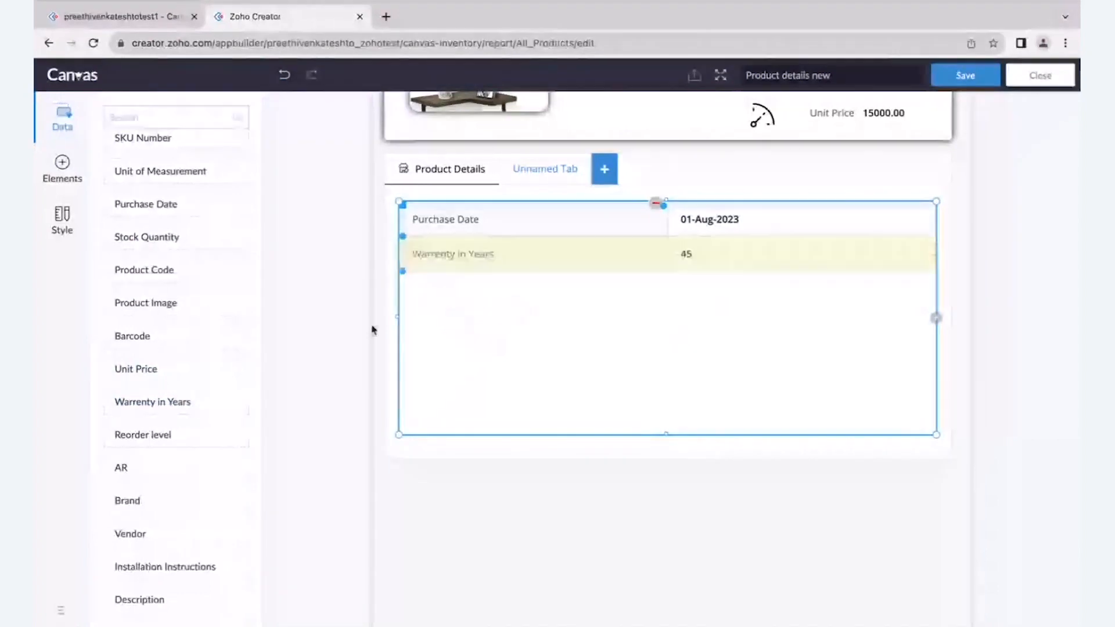
{"action": "scroll", "coordinate": [178, 469], "scroll_direction": "down", "scroll_amount": 1}
{"action": "left_click_drag", "start_coordinate": [177, 469], "coordinate": [443, 353]}
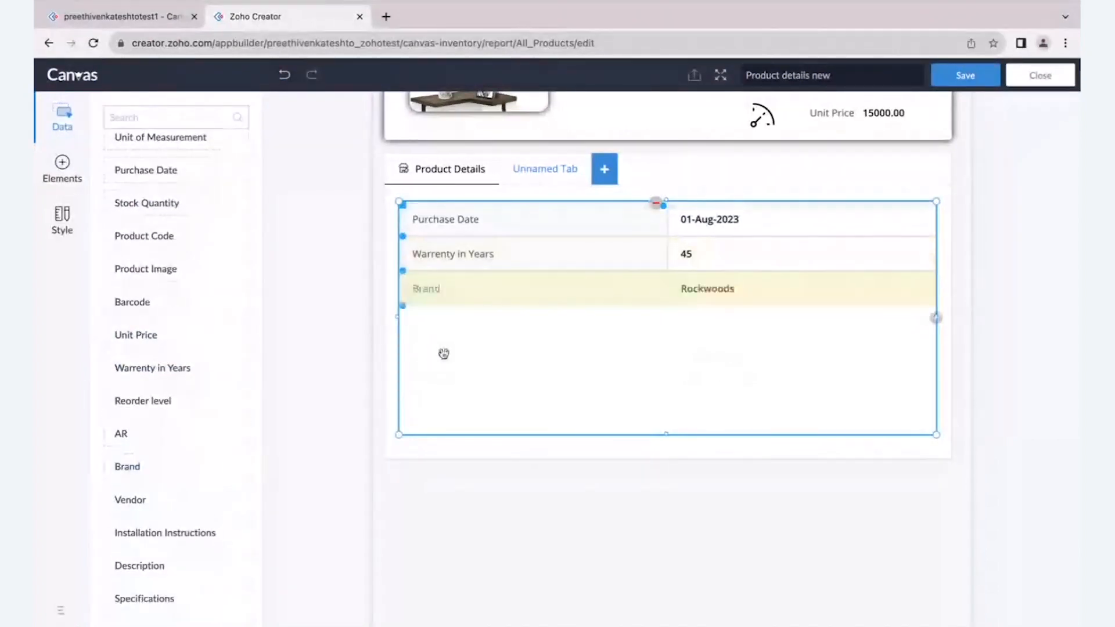
- Add the Vendor, Description, Tax Percent and Discount Percent(if any) fields as further table rows and stretch the table slightly downward to fit them
{"action": "scroll", "coordinate": [194, 465], "scroll_direction": "down", "scroll_amount": 2}
{"action": "left_click_drag", "start_coordinate": [175, 429], "coordinate": [490, 358]}
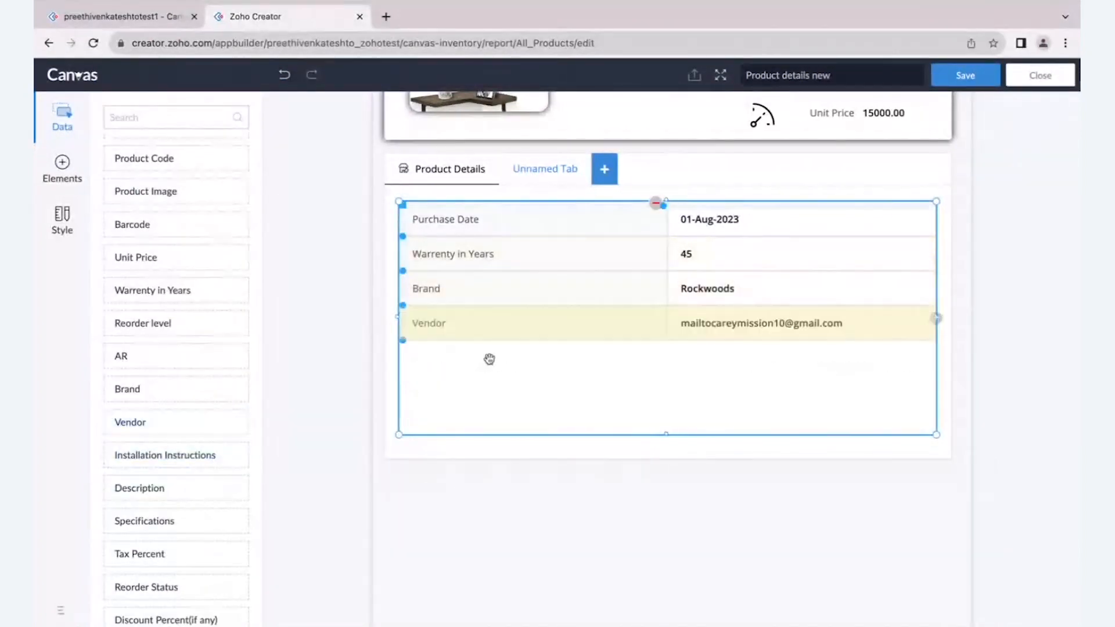
{"action": "scroll", "coordinate": [226, 435], "scroll_direction": "down", "scroll_amount": 1}
{"action": "left_click_drag", "start_coordinate": [209, 446], "coordinate": [447, 383]}
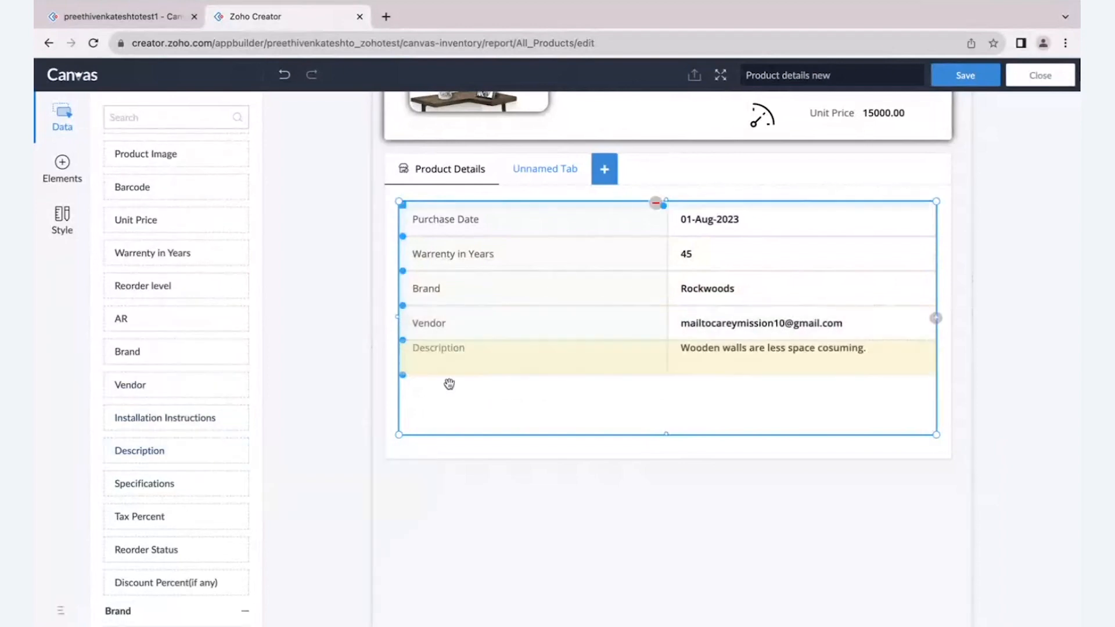
{"action": "scroll", "coordinate": [217, 455], "scroll_direction": "down", "scroll_amount": 1}
{"action": "left_click_drag", "start_coordinate": [202, 476], "coordinate": [475, 392]}
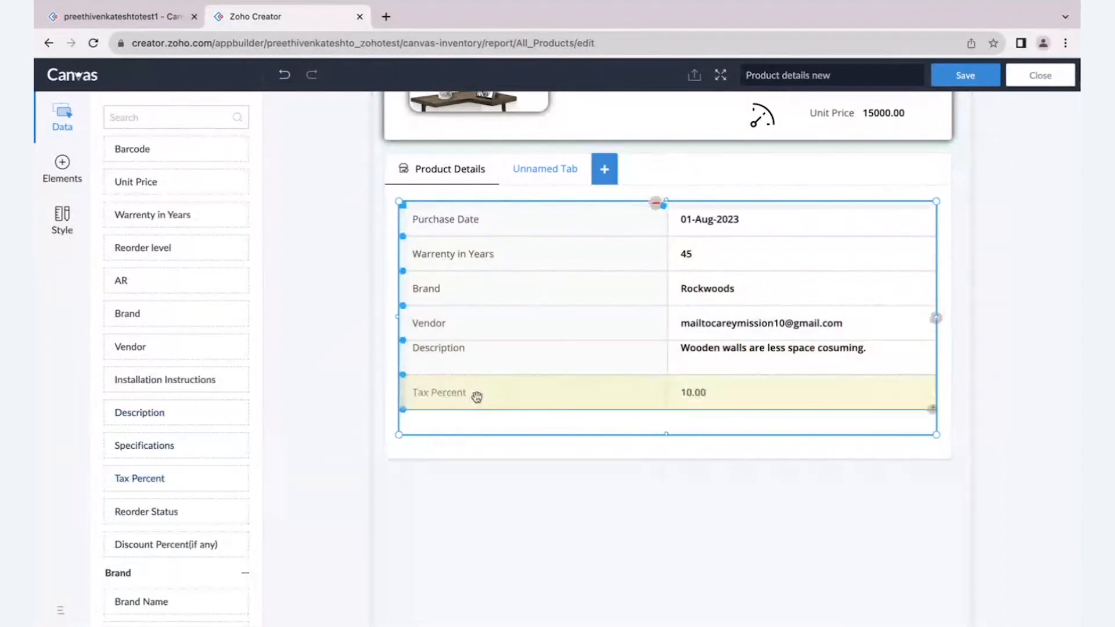
{"action": "left_click_drag", "start_coordinate": [186, 545], "coordinate": [582, 423]}
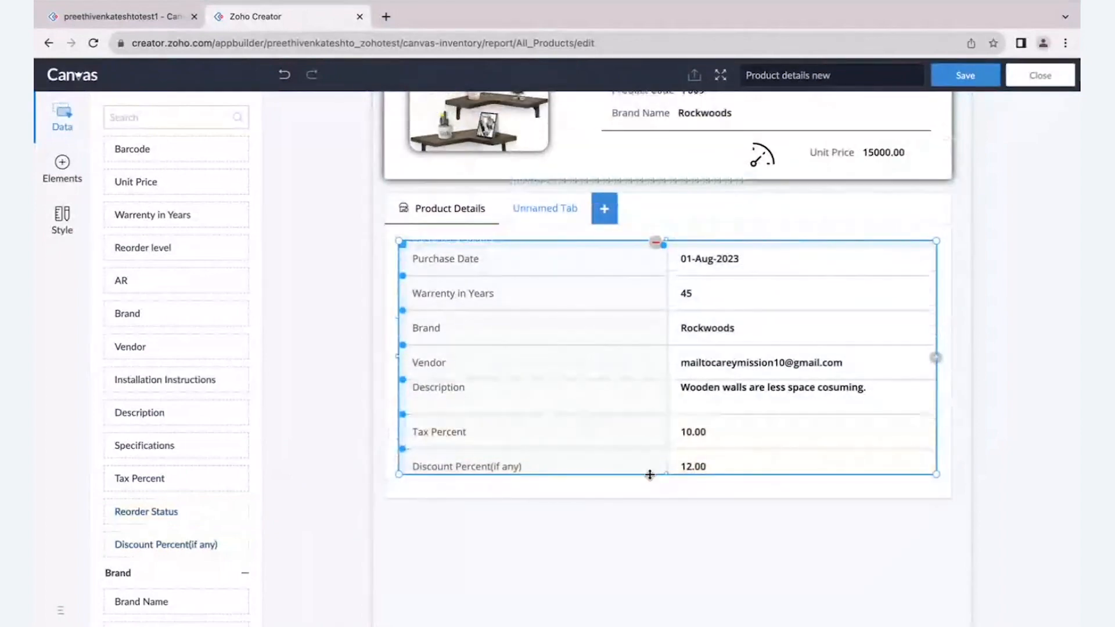
{"action": "left_click_drag", "start_coordinate": [667, 478], "coordinate": [667, 485]}
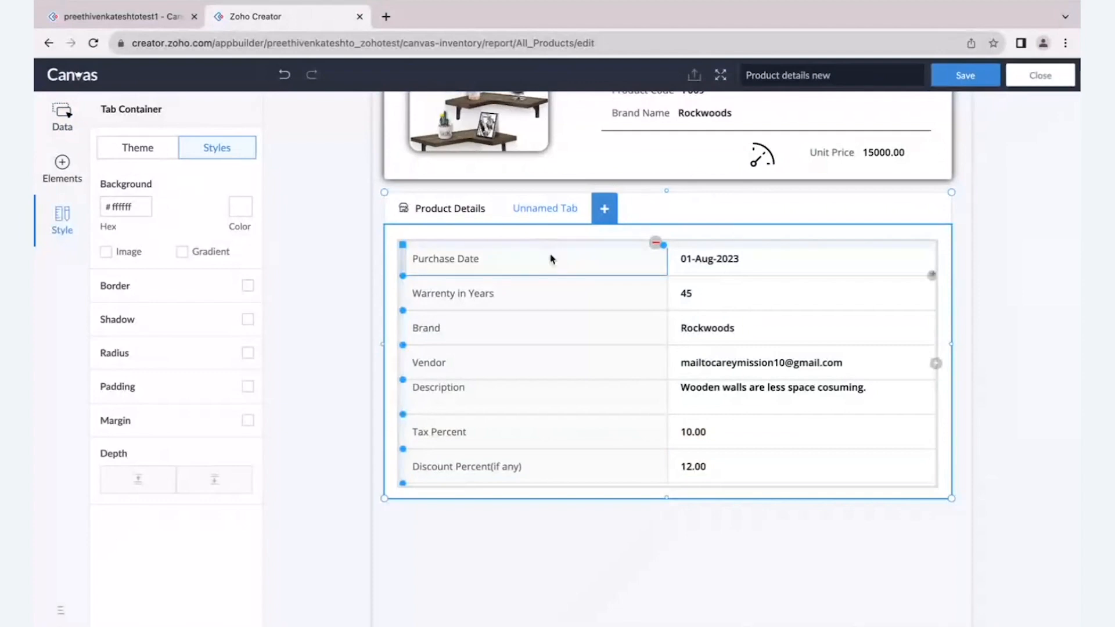
- Give the table's label column a grey #aaaaaa background and white text
{"action": "left_click", "coordinate": [551, 259]}
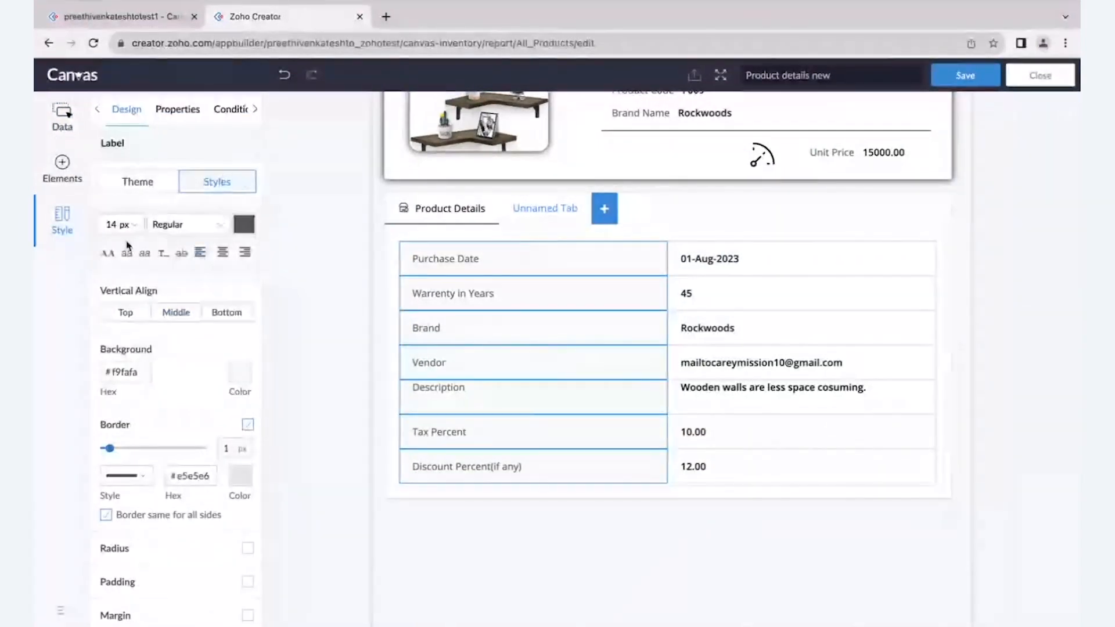
{"action": "left_click", "coordinate": [244, 225]}
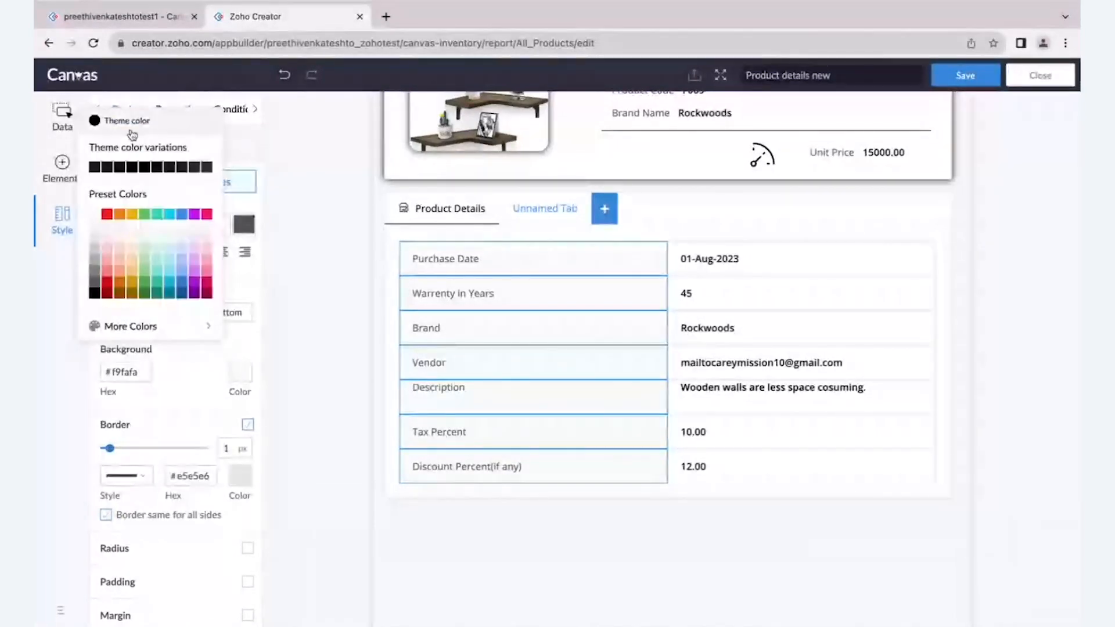
{"action": "left_click", "coordinate": [132, 133]}
{"action": "left_click", "coordinate": [242, 378]}
{"action": "left_click", "coordinate": [243, 379]}
{"action": "left_click", "coordinate": [245, 380]}
{"action": "left_click", "coordinate": [92, 396]}
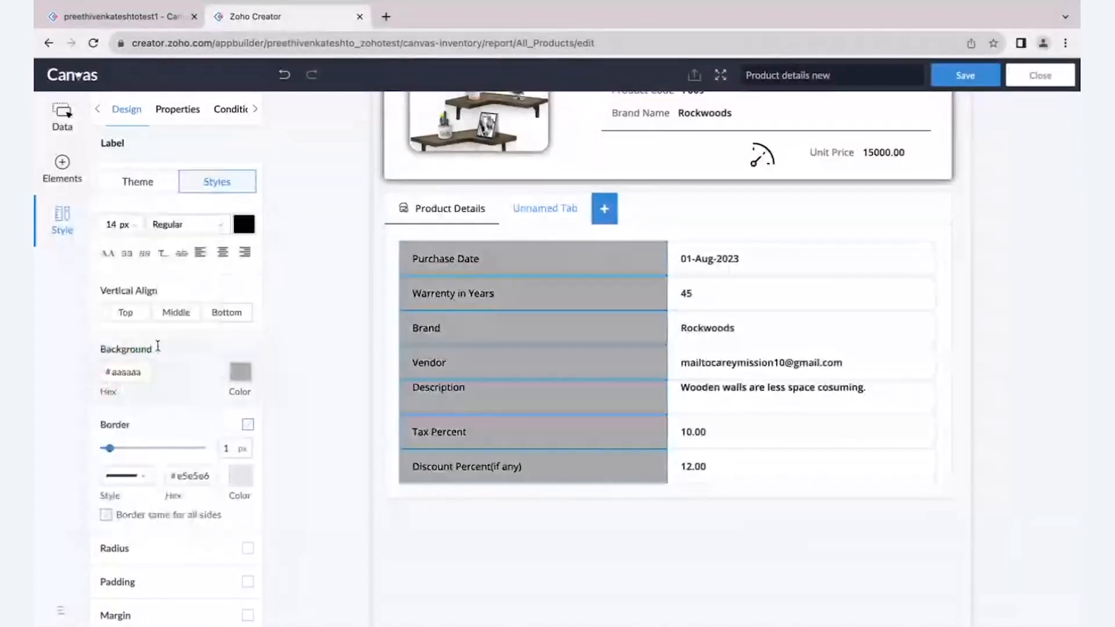
{"action": "left_click", "coordinate": [238, 226]}
{"action": "left_click", "coordinate": [94, 215]}
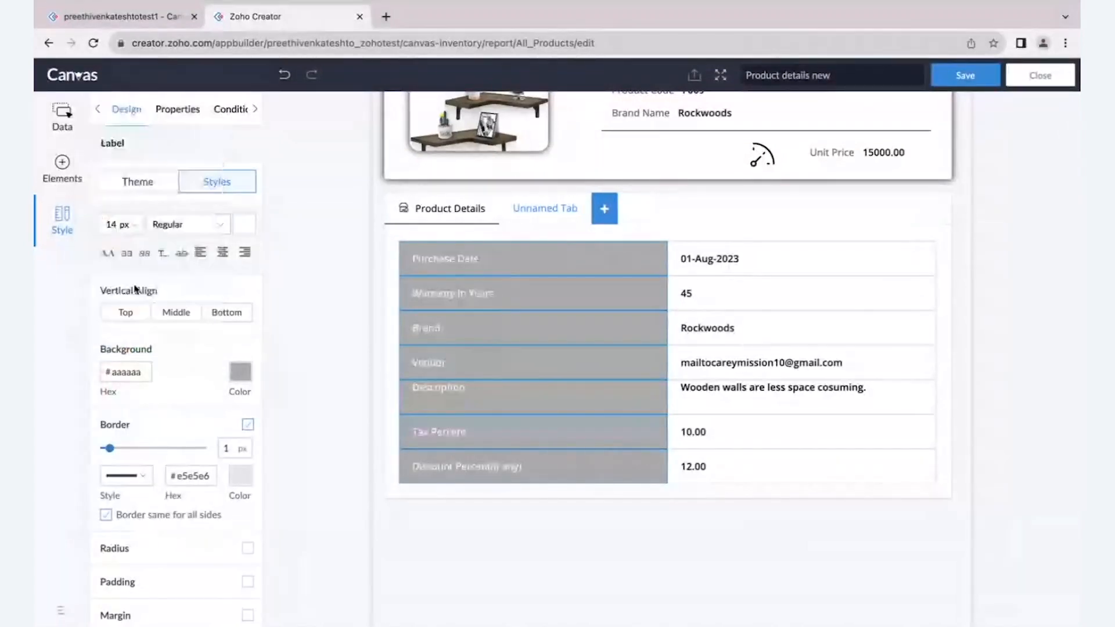
- Set the border of the table's label column to the black theme color
{"action": "scroll", "coordinate": [178, 374], "scroll_direction": "down", "scroll_amount": 2}
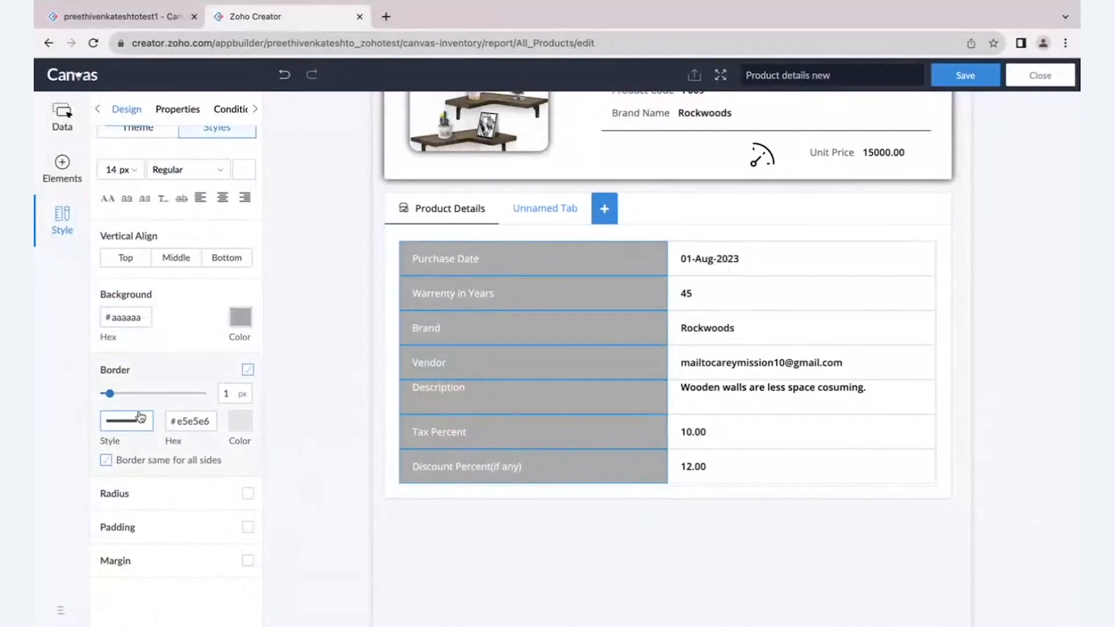
{"action": "left_click", "coordinate": [241, 422]}
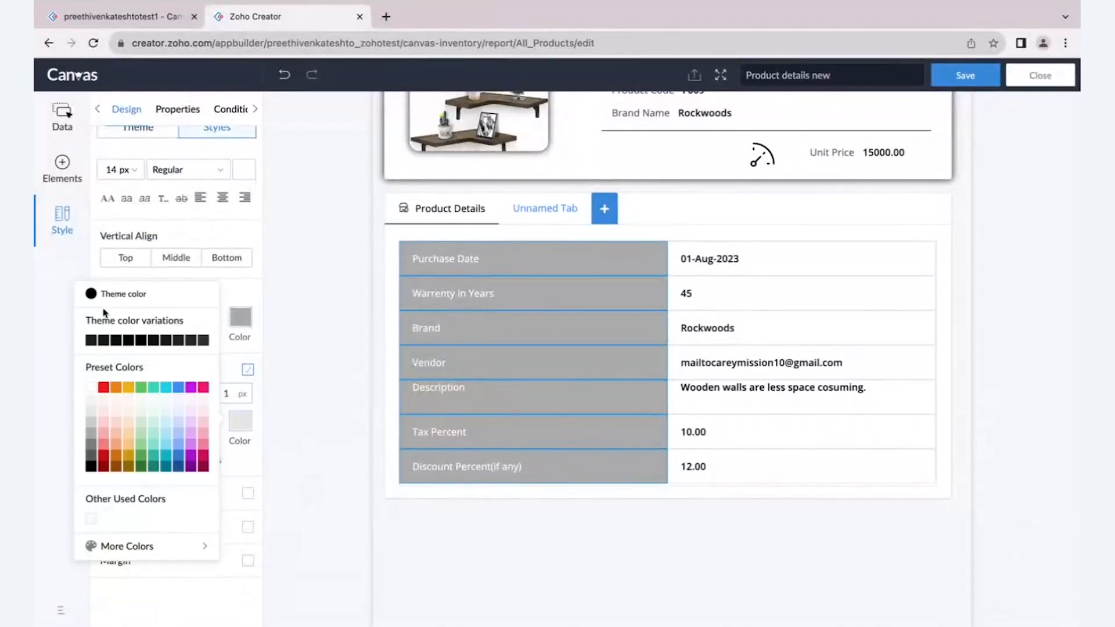
{"action": "left_click", "coordinate": [103, 295]}
{"action": "left_click", "coordinate": [292, 316]}
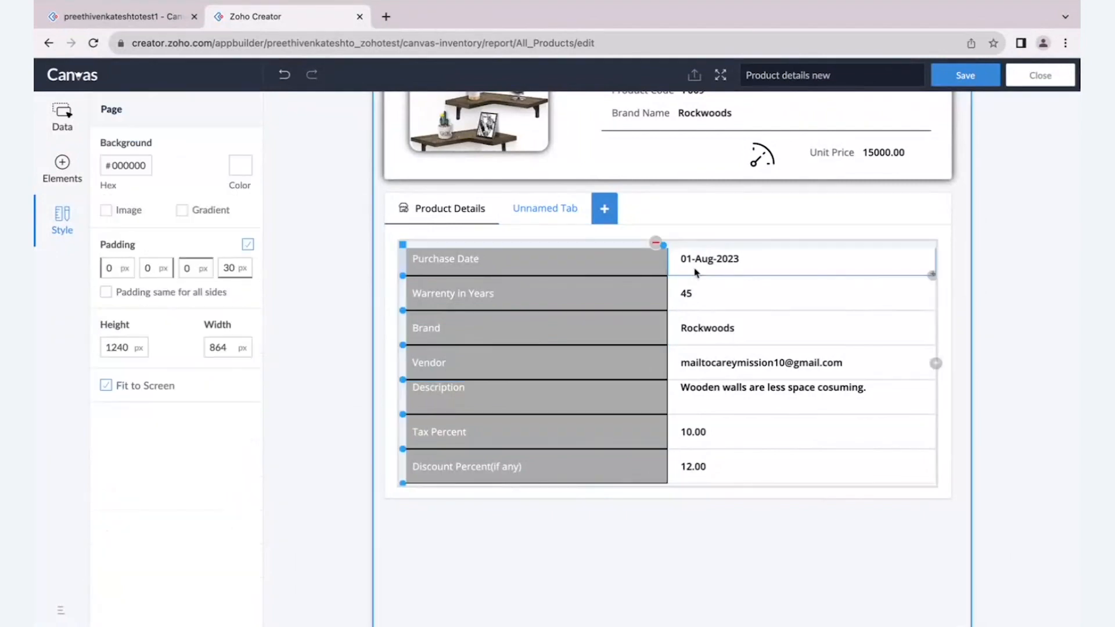
- Set the font weight of the table's value column to Bold
{"action": "left_click", "coordinate": [724, 245]}
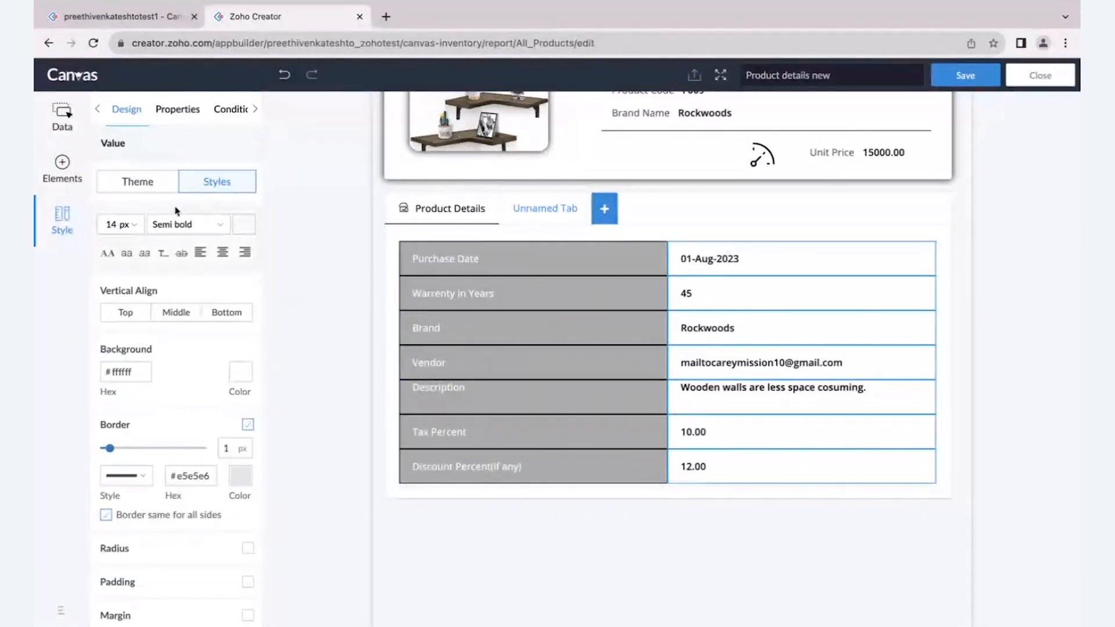
{"action": "left_click", "coordinate": [187, 225]}
{"action": "left_click", "coordinate": [184, 314]}
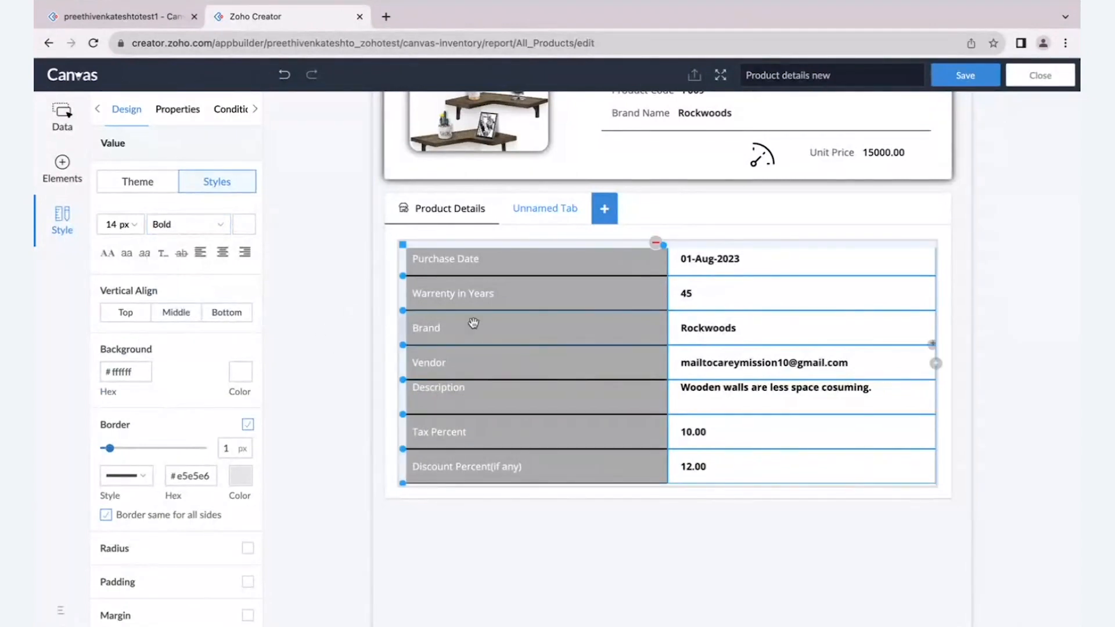
- Rename the Unnamed Tab beside Product Details as SKU Number
{"action": "left_click", "coordinate": [428, 222]}
{"action": "left_click", "coordinate": [539, 212]}
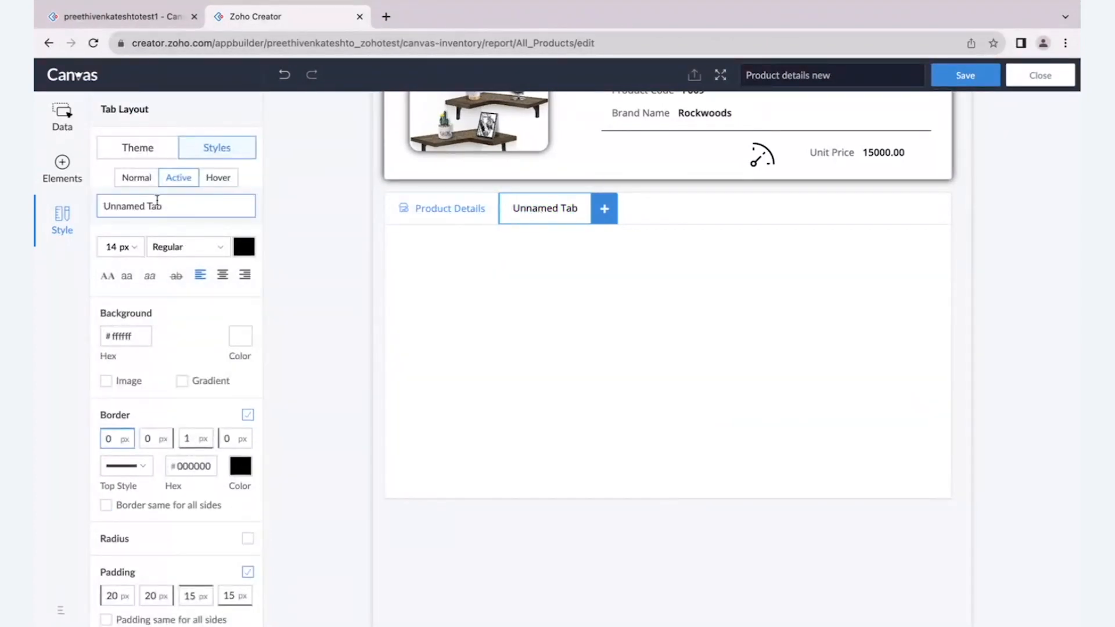
{"action": "key", "text": "BackSpace"}
{"action": "key", "text": "BackSpace"}
{"action": "key", "text": "BackSpace"}
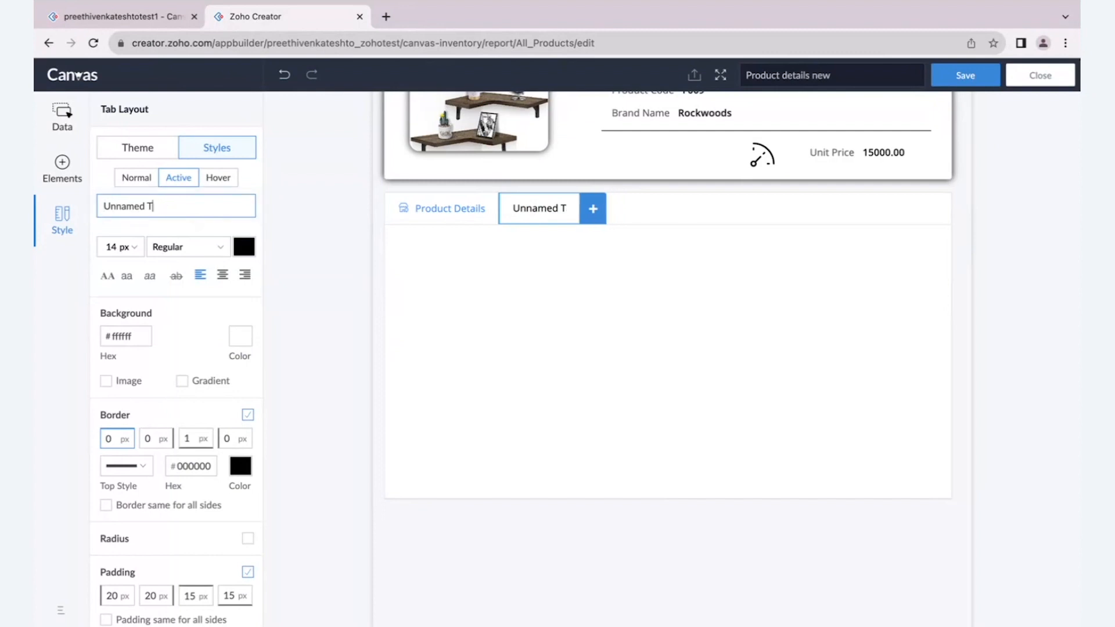
{"action": "key", "text": "BackSpace"}
{"action": "key", "text": "BackSpace"}
{"action": "key", "text": "BackSpace"}
{"action": "key", "text": "BackSpace"}
{"action": "key", "text": "BackSpace"}
{"action": "key", "text": "BackSpace"}
{"action": "key", "text": "BackSpace"}
{"action": "key", "text": "BackSpace"}
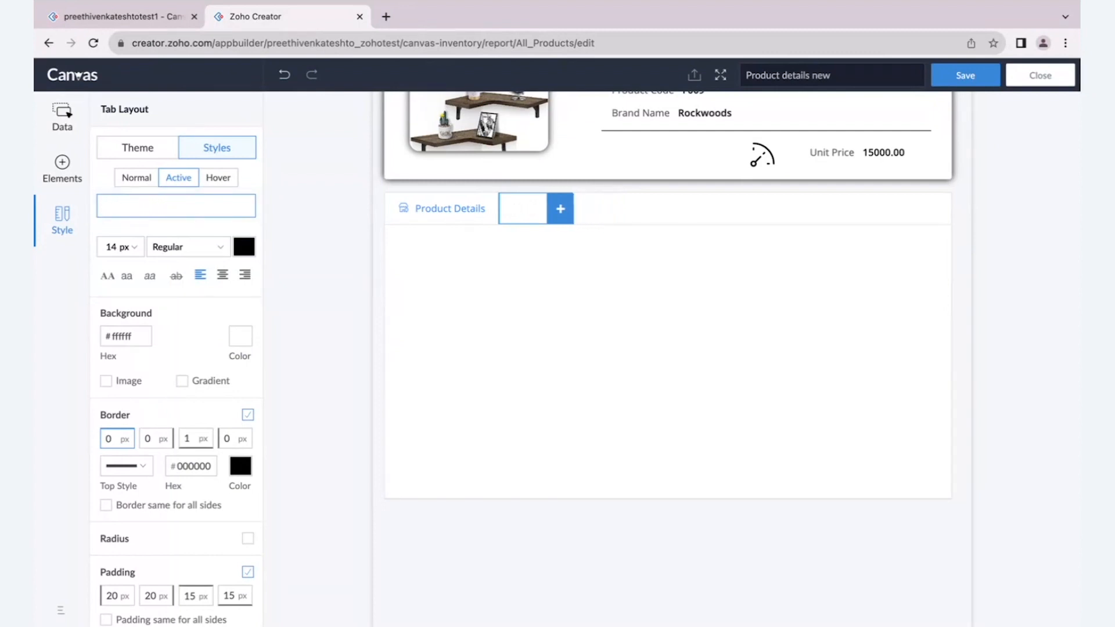
{"action": "type", "text": "S"}
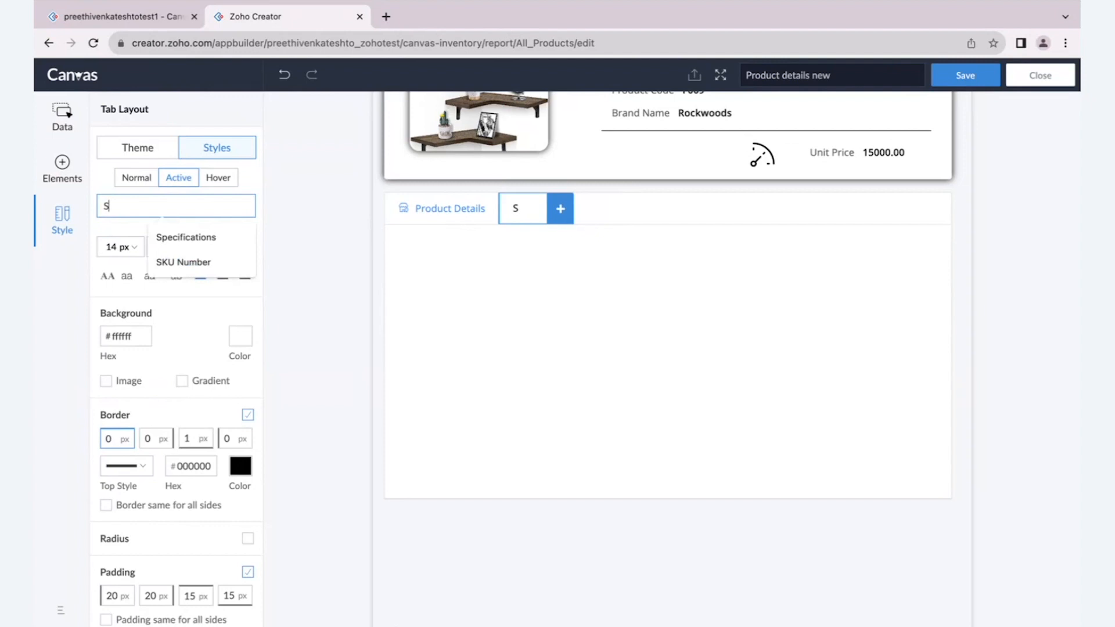
{"action": "left_click", "coordinate": [183, 262]}
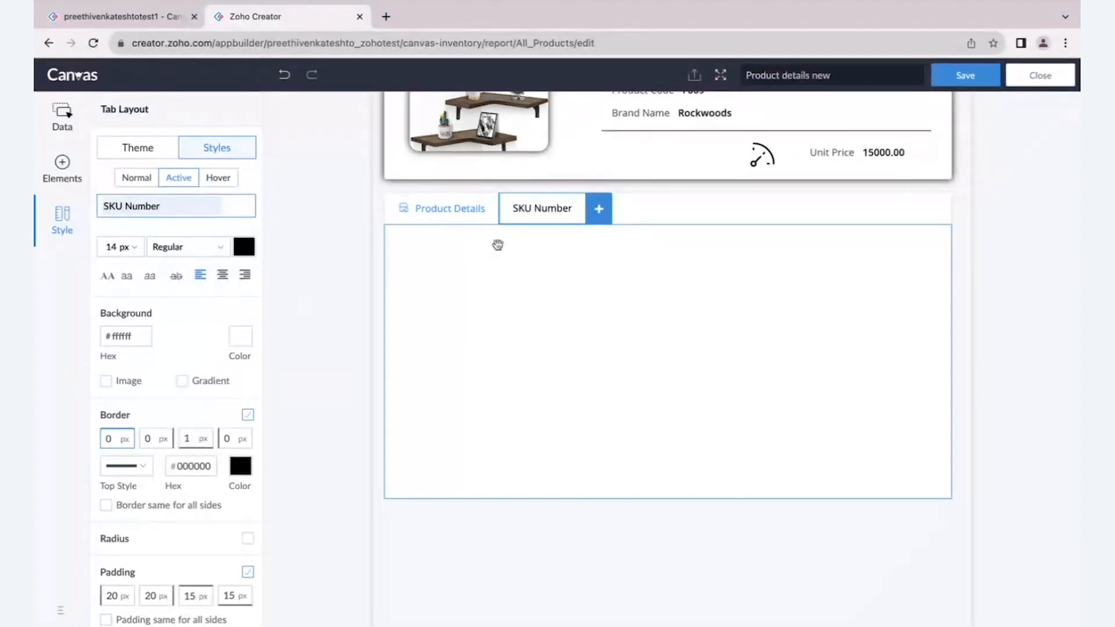
- Show a bookmark icon on the SKU Number tab and keep that tab open for editing
{"action": "left_click", "coordinate": [543, 213]}
{"action": "left_click", "coordinate": [563, 222]}
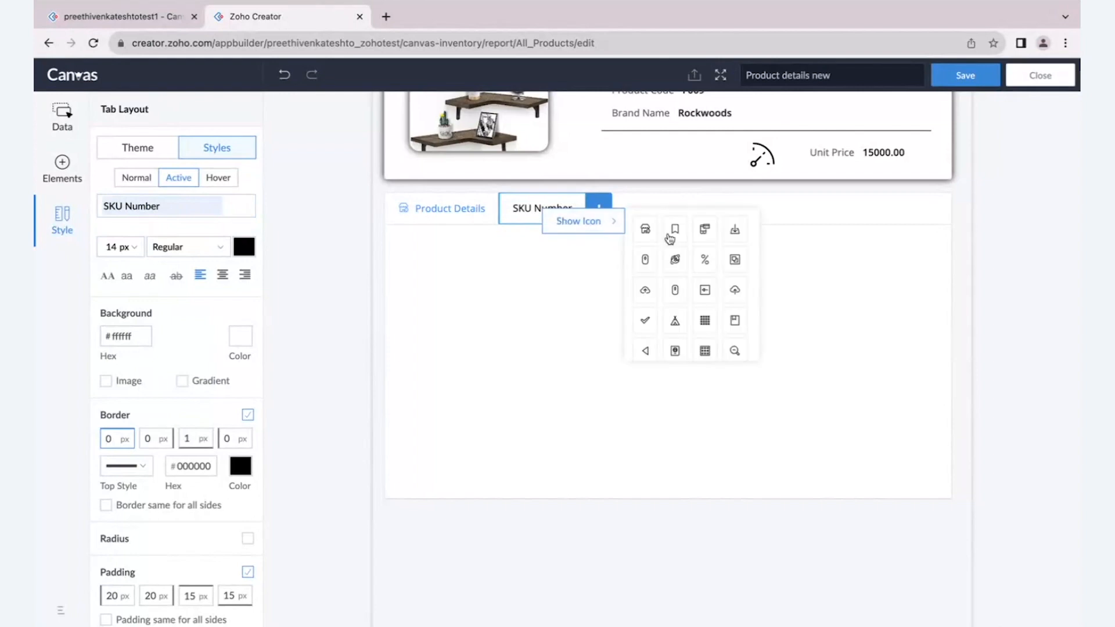
{"action": "left_click", "coordinate": [676, 232]}
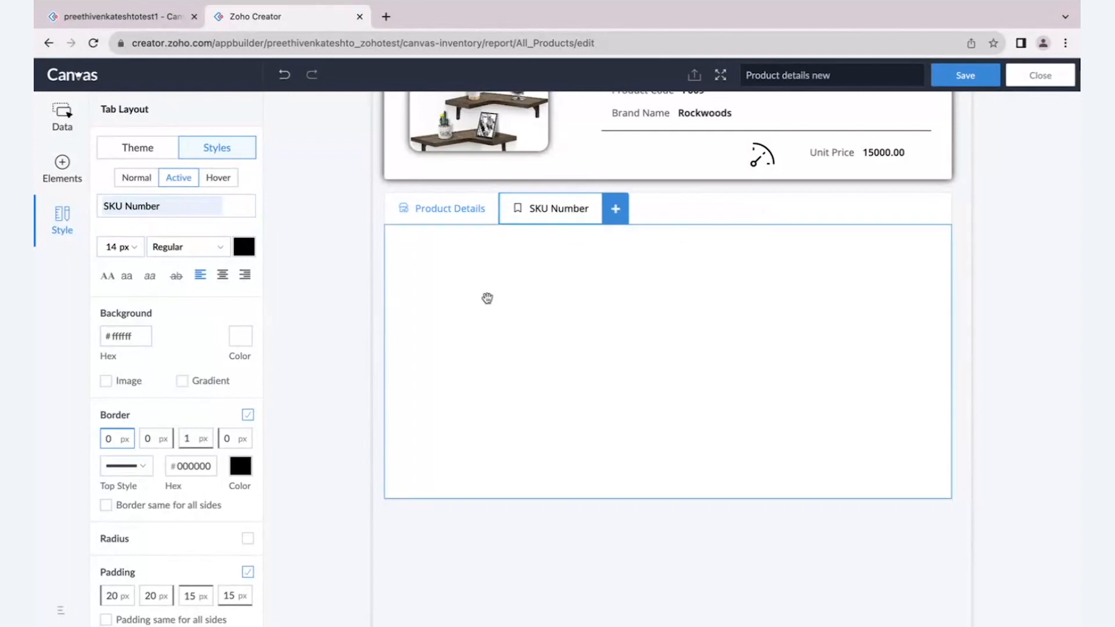
{"action": "left_click", "coordinate": [472, 210]}
{"action": "left_click", "coordinate": [553, 212]}
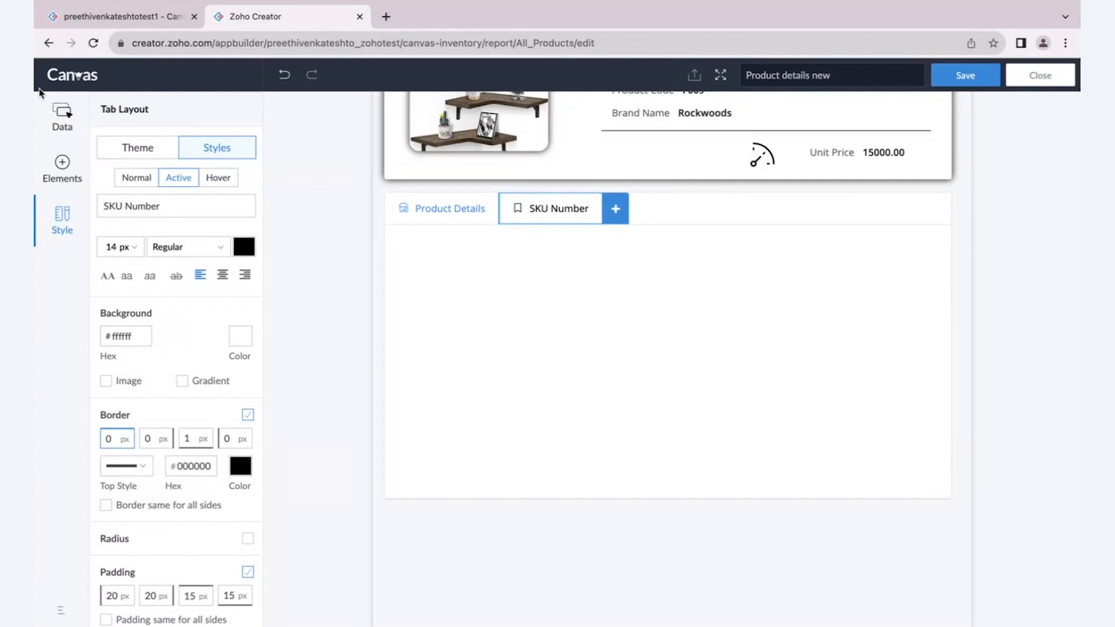
- Place the SKU Number field in the SKU Number tab's body, with the Barcode field above it
{"action": "left_click", "coordinate": [61, 114]}
{"action": "scroll", "coordinate": [157, 363], "scroll_direction": "up", "scroll_amount": 5}
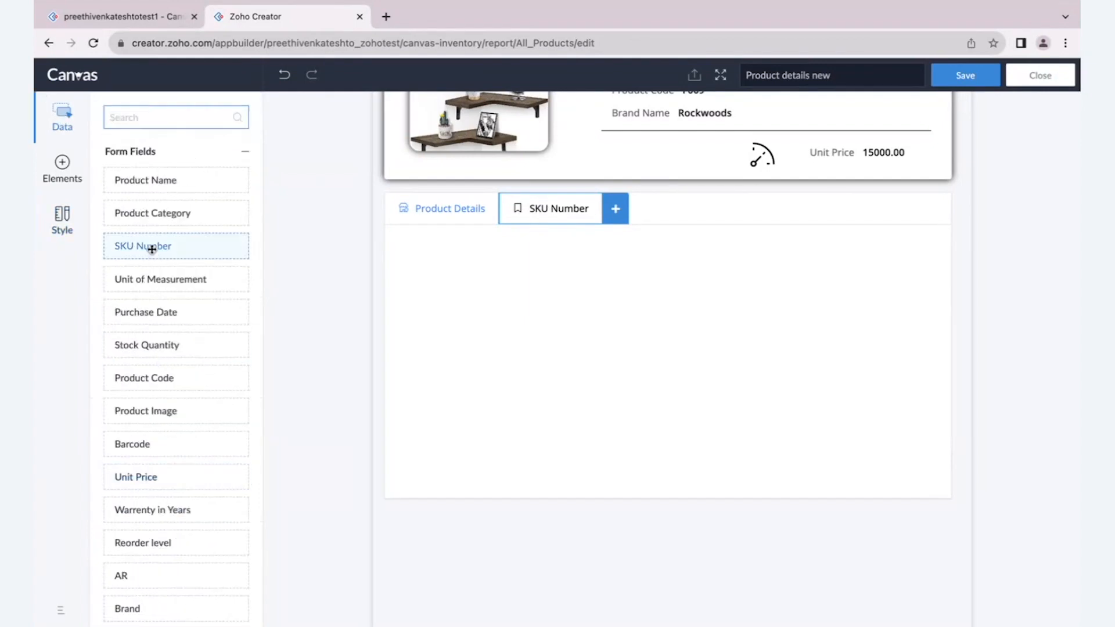
{"action": "left_click_drag", "start_coordinate": [152, 249], "coordinate": [444, 401]}
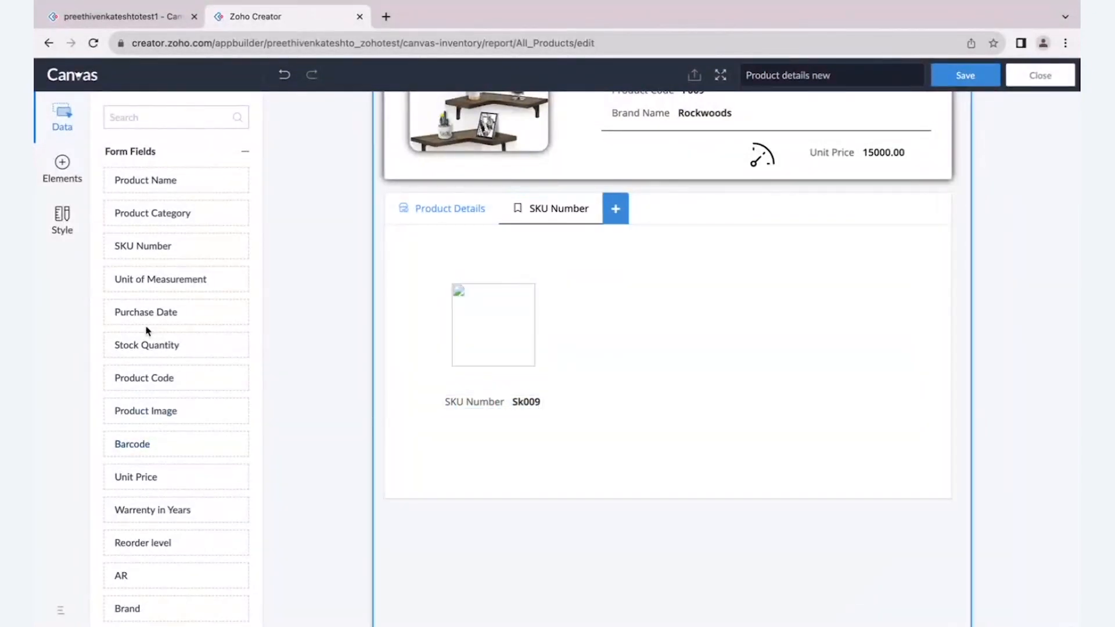
- Collapse the Form Fields, Brand, Vendor and System Fields groups to reach the custom actions and related blocks
{"action": "left_click", "coordinate": [246, 154]}
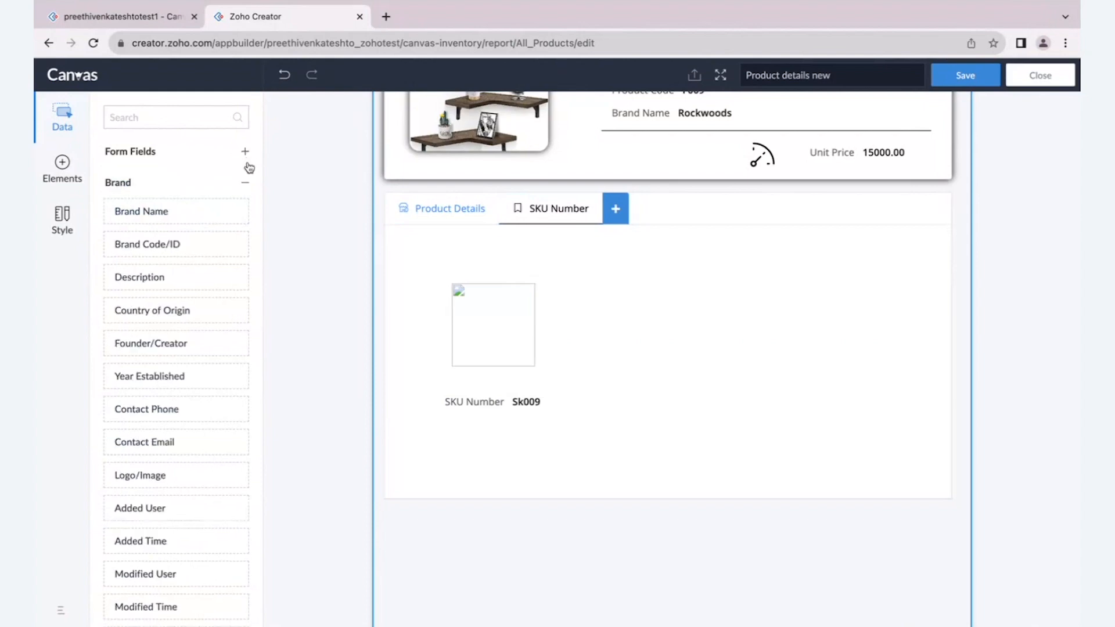
{"action": "left_click", "coordinate": [246, 183]}
{"action": "left_click", "coordinate": [245, 214]}
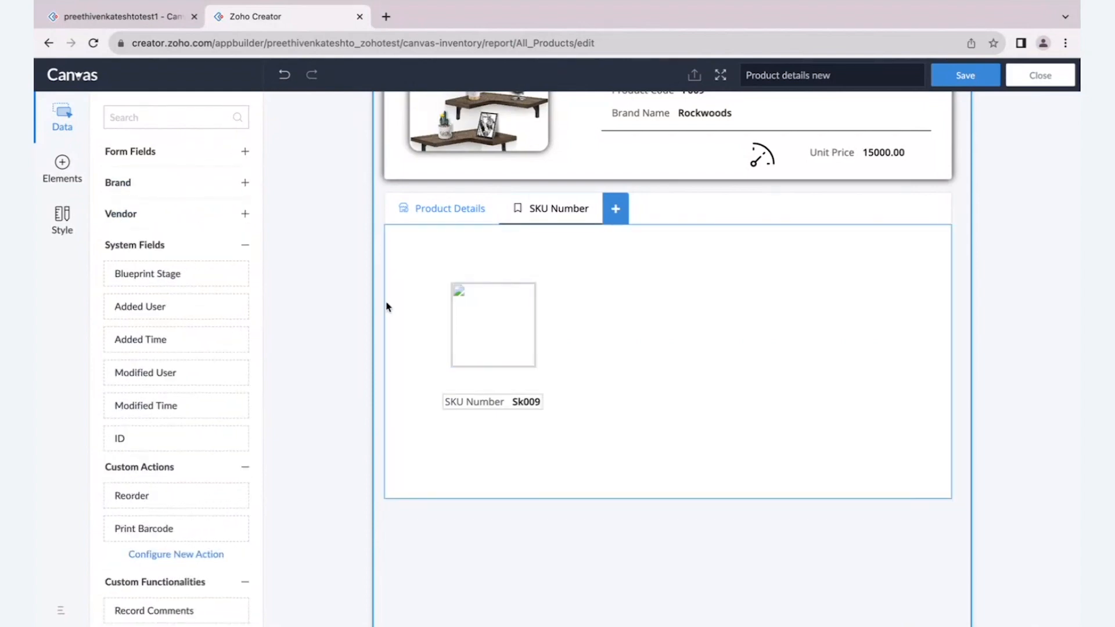
{"action": "left_click", "coordinate": [245, 245]}
{"action": "scroll", "coordinate": [224, 322], "scroll_direction": "down", "scroll_amount": 1}
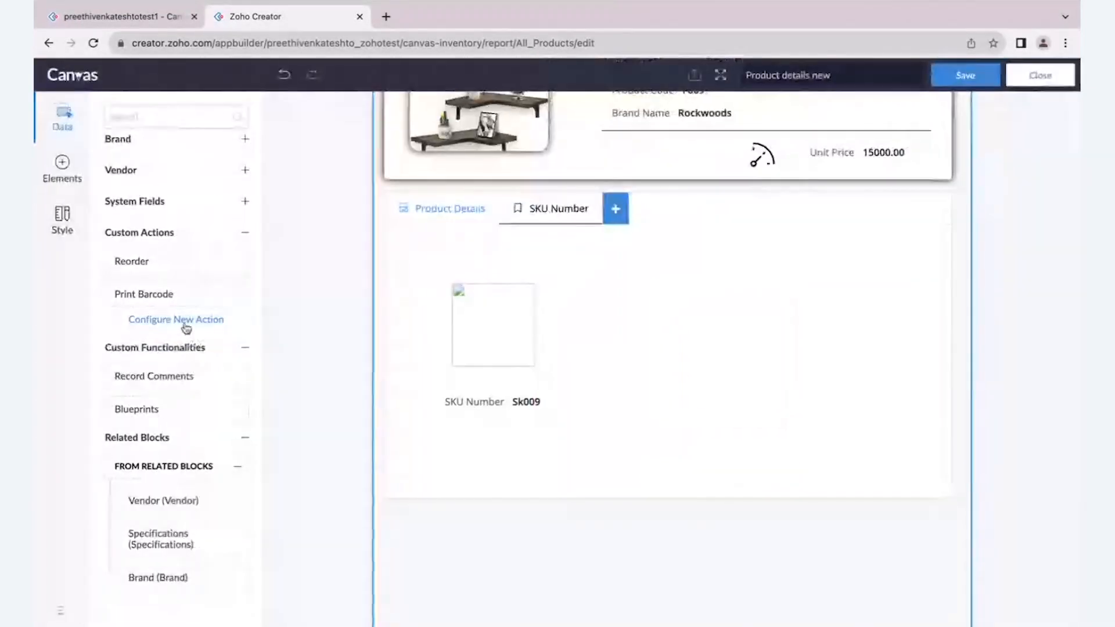
- Configure a new custom action item named Barcode, always enabled and executed at once, and create its workflow named barcode
{"action": "left_click", "coordinate": [181, 323]}
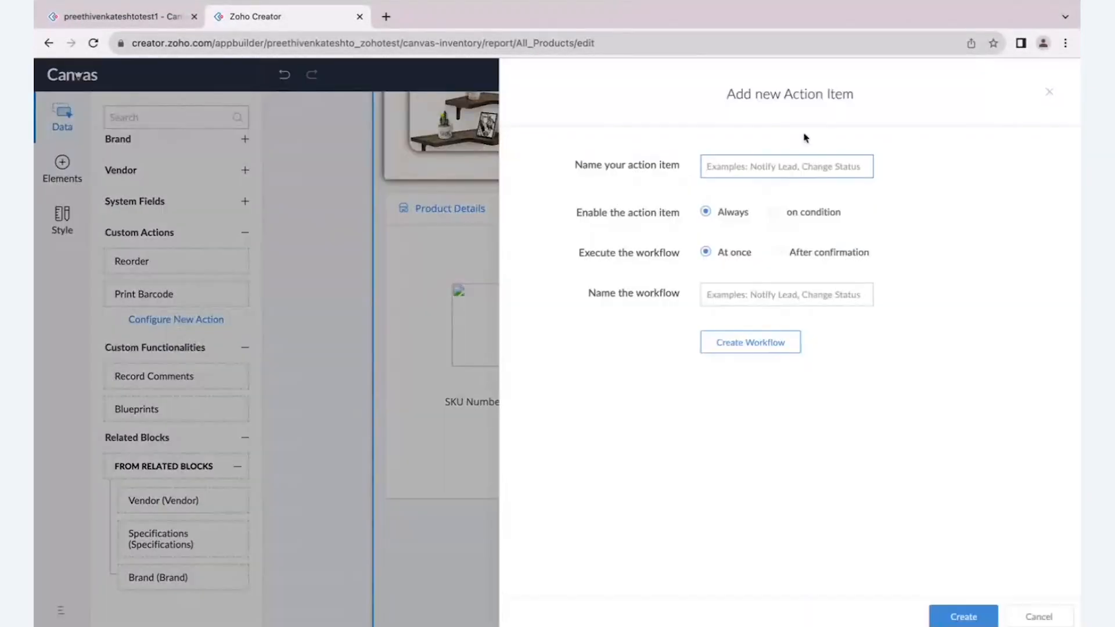
{"action": "left_click", "coordinate": [820, 168]}
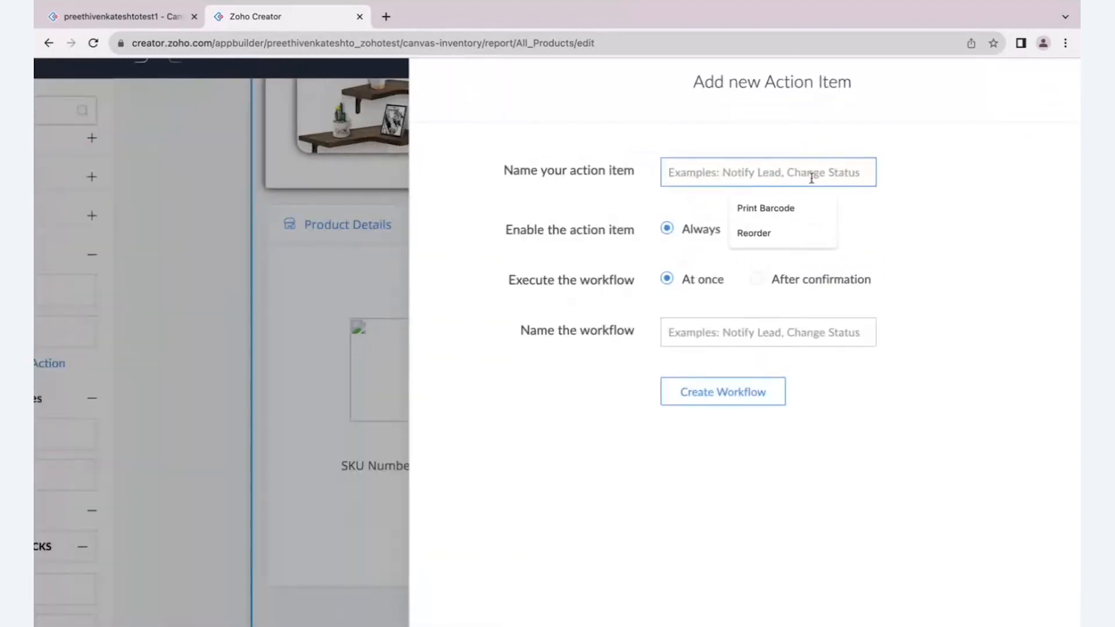
{"action": "left_click", "coordinate": [813, 195]}
{"action": "double_click", "coordinate": [730, 173]}
{"action": "double_click", "coordinate": [681, 173]}
{"action": "key", "text": "BackSpace"}
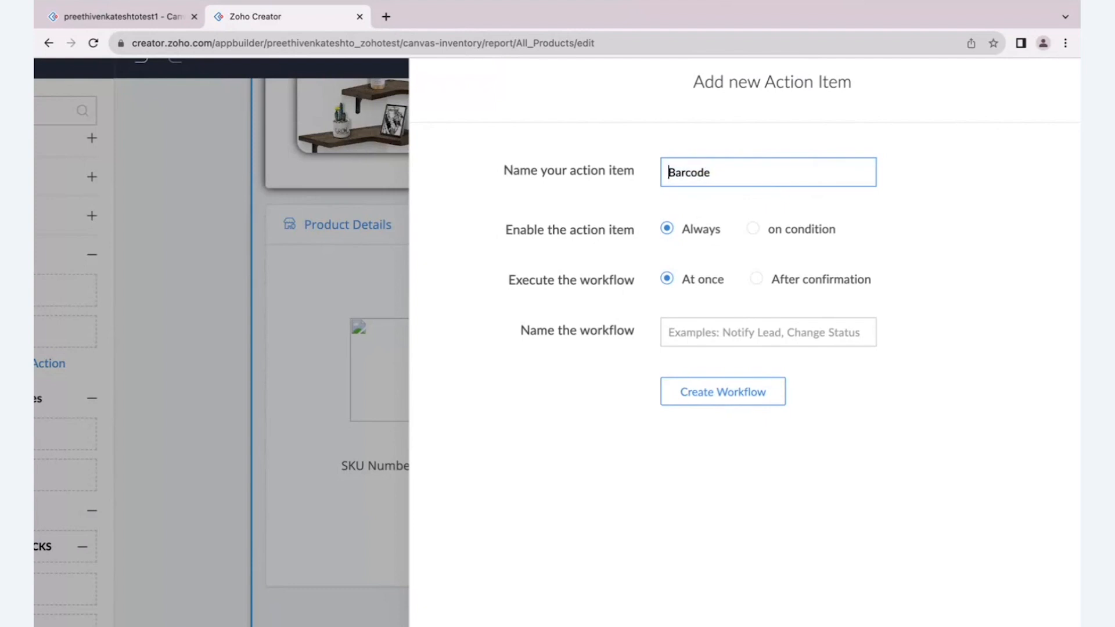
{"action": "key", "text": "BackSpace"}
{"action": "type", "text": "B"}
{"action": "left_click", "coordinate": [714, 337]}
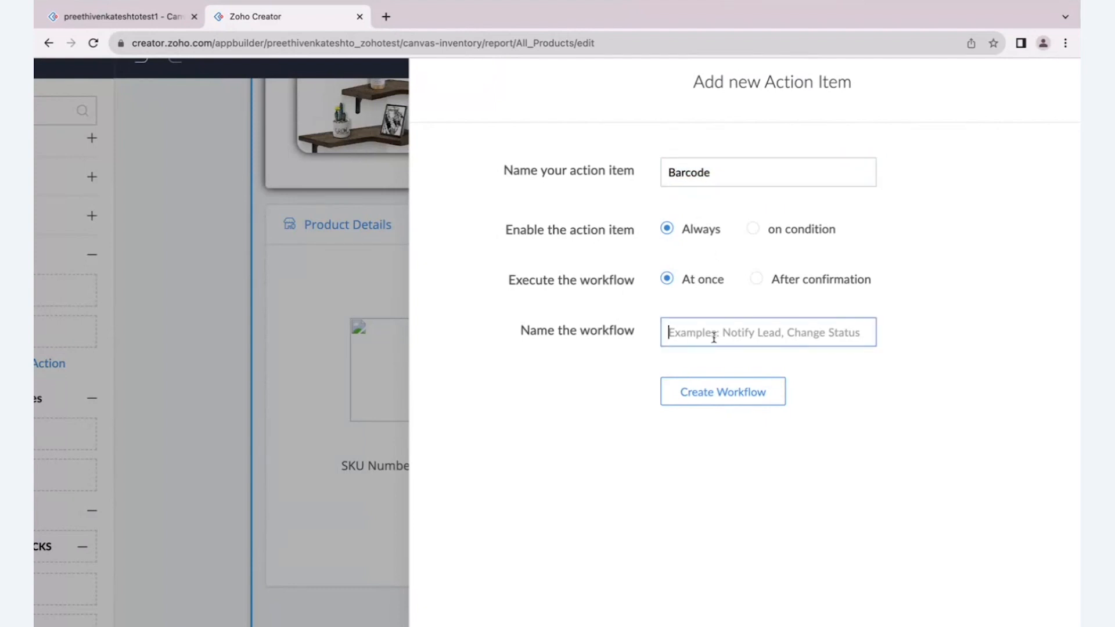
{"action": "type", "text": "bq"}
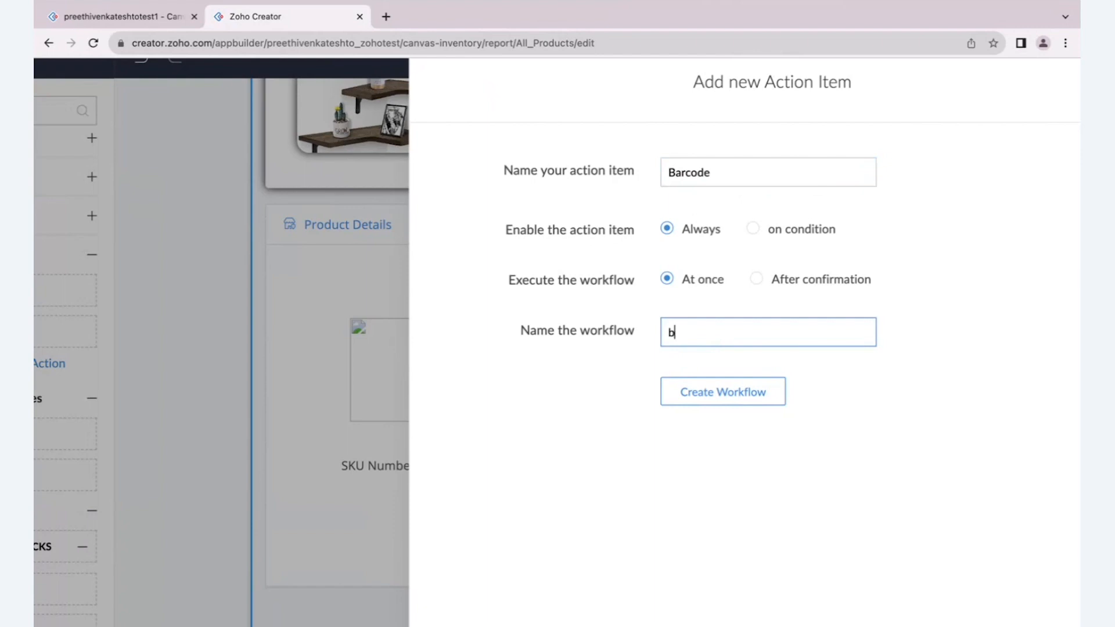
{"action": "left_click", "coordinate": [747, 393]}
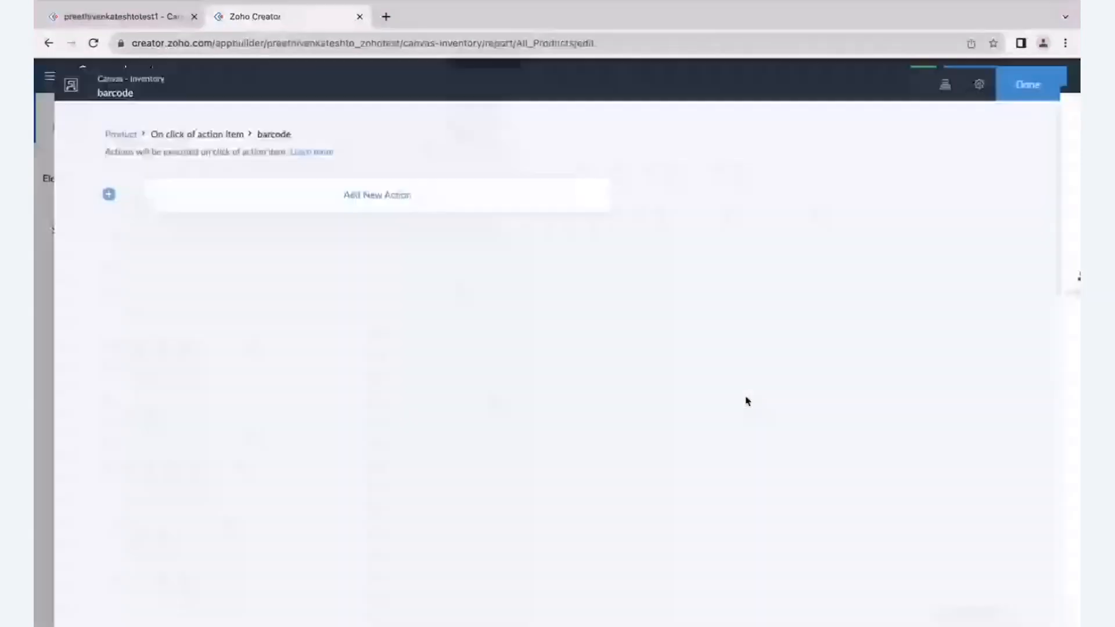
- Look at the action types for the barcode workflow, and discard the unsaved Barcode action item
{"action": "left_click", "coordinate": [322, 186]}
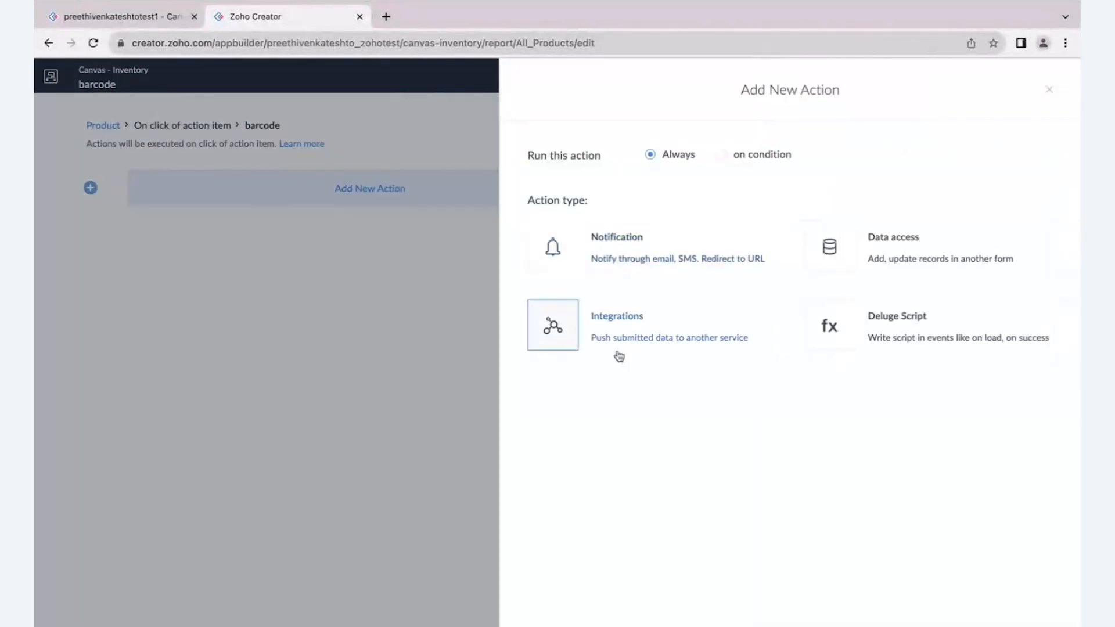
{"action": "left_click", "coordinate": [1049, 91]}
{"action": "left_click", "coordinate": [1049, 91]}
{"action": "left_click", "coordinate": [1025, 617]}
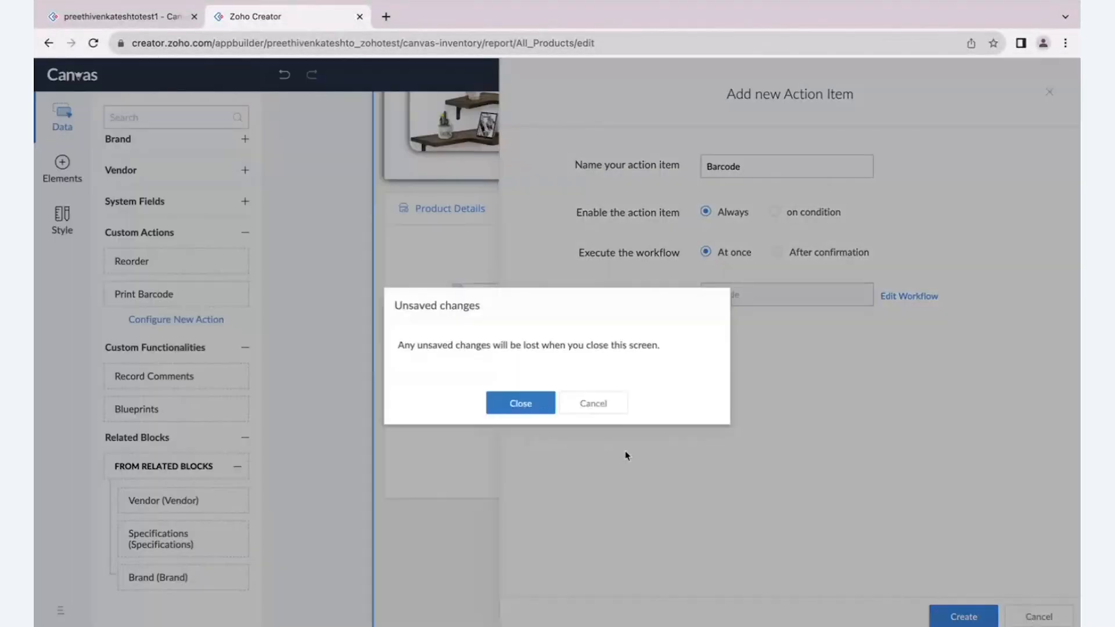
{"action": "left_click", "coordinate": [522, 400]}
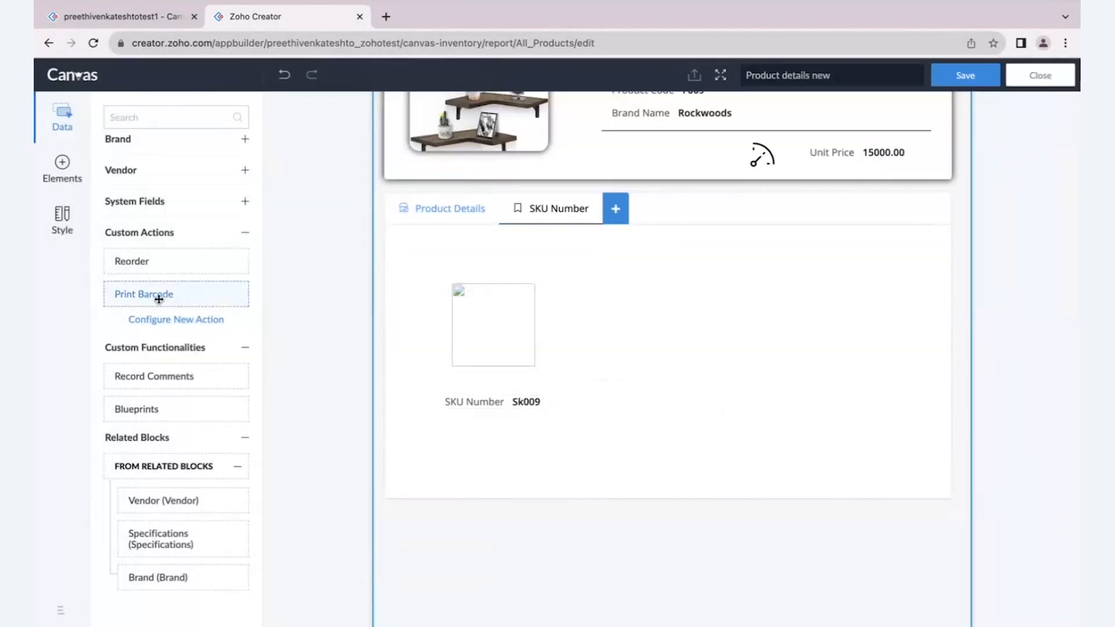
- Place the existing Print Barcode custom action as a button beside the barcode in the SKU Number tab
{"action": "left_click_drag", "start_coordinate": [159, 299], "coordinate": [685, 346]}
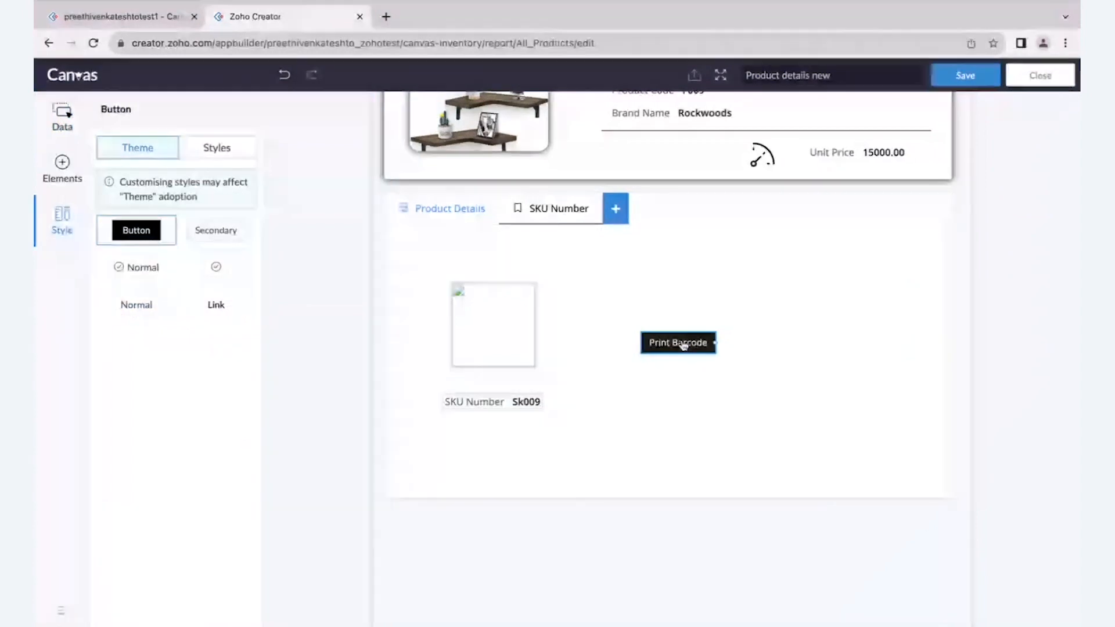
{"action": "scroll", "coordinate": [682, 338], "scroll_direction": "up", "scroll_amount": 2}
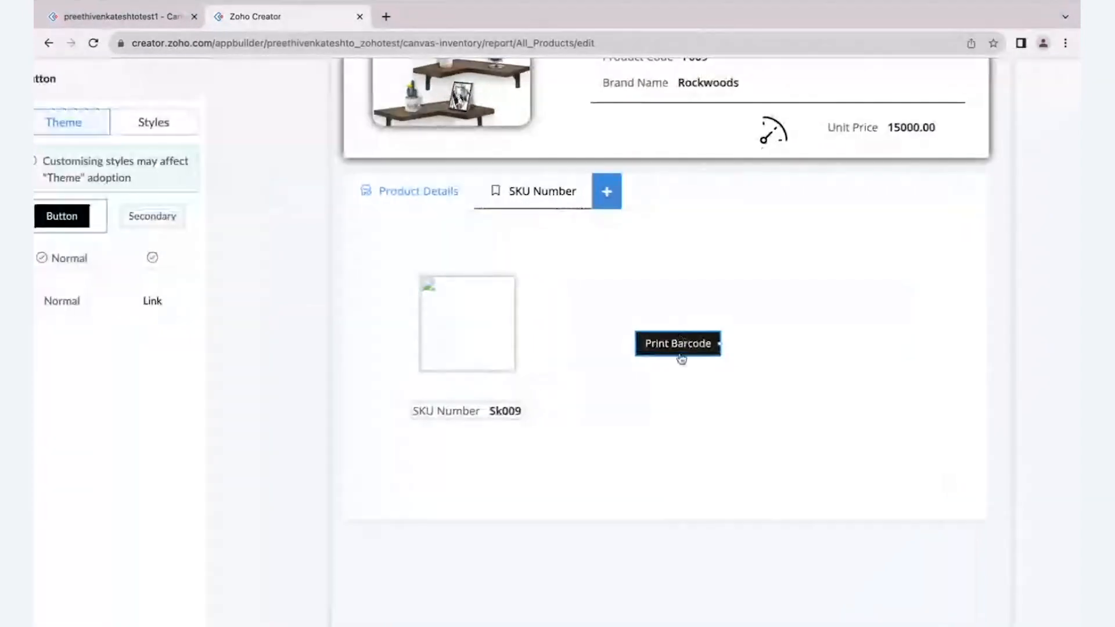
- Open the Deluge script of the Print Barcode button's workflow and examine the record-print part of its openUrl line
{"action": "right_click", "coordinate": [681, 348]}
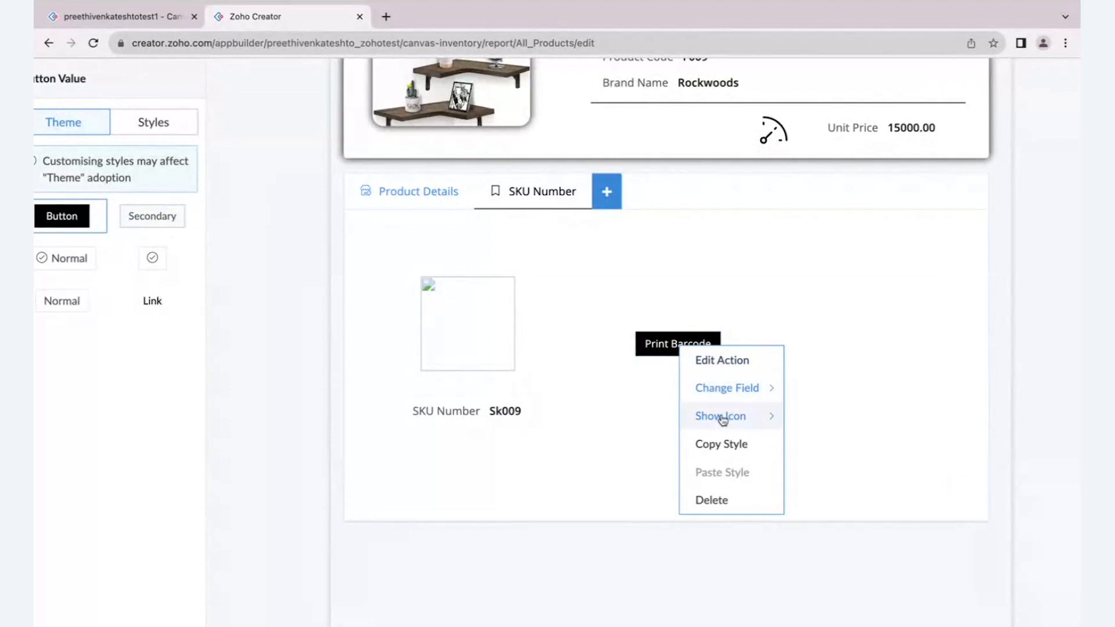
{"action": "left_click", "coordinate": [722, 361]}
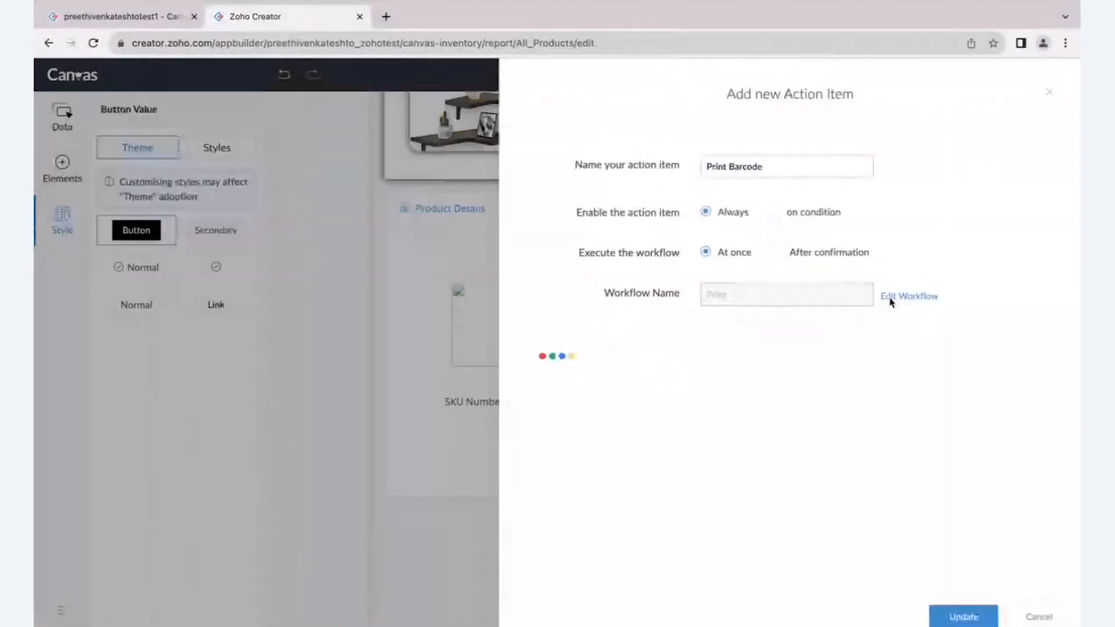
{"action": "left_click", "coordinate": [890, 296]}
{"action": "left_click", "coordinate": [455, 313]}
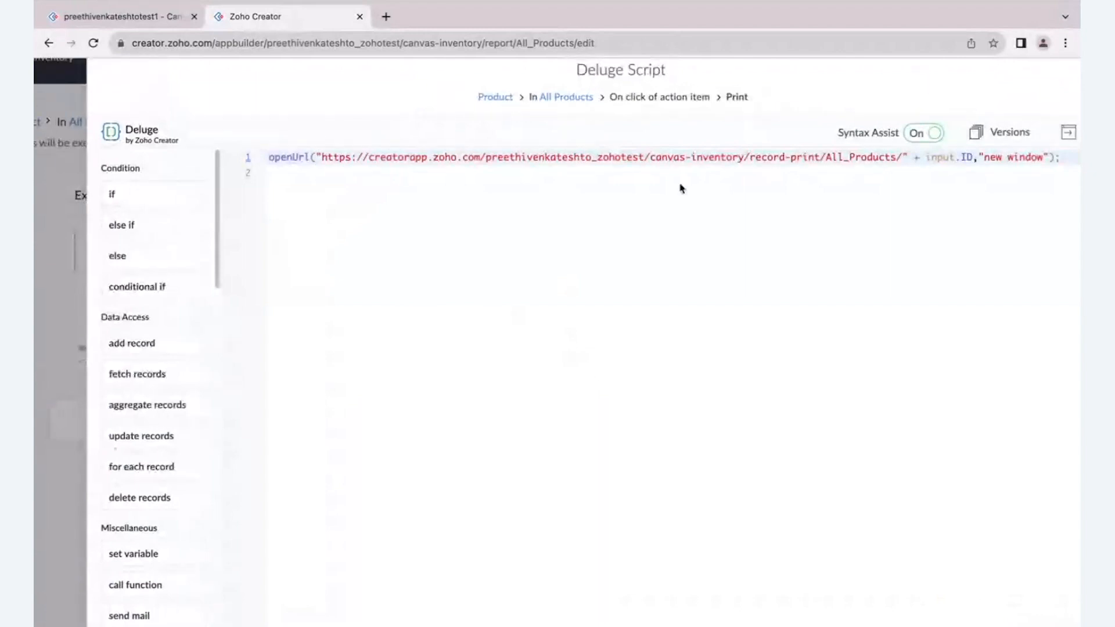
{"action": "double_click", "coordinate": [726, 158]}
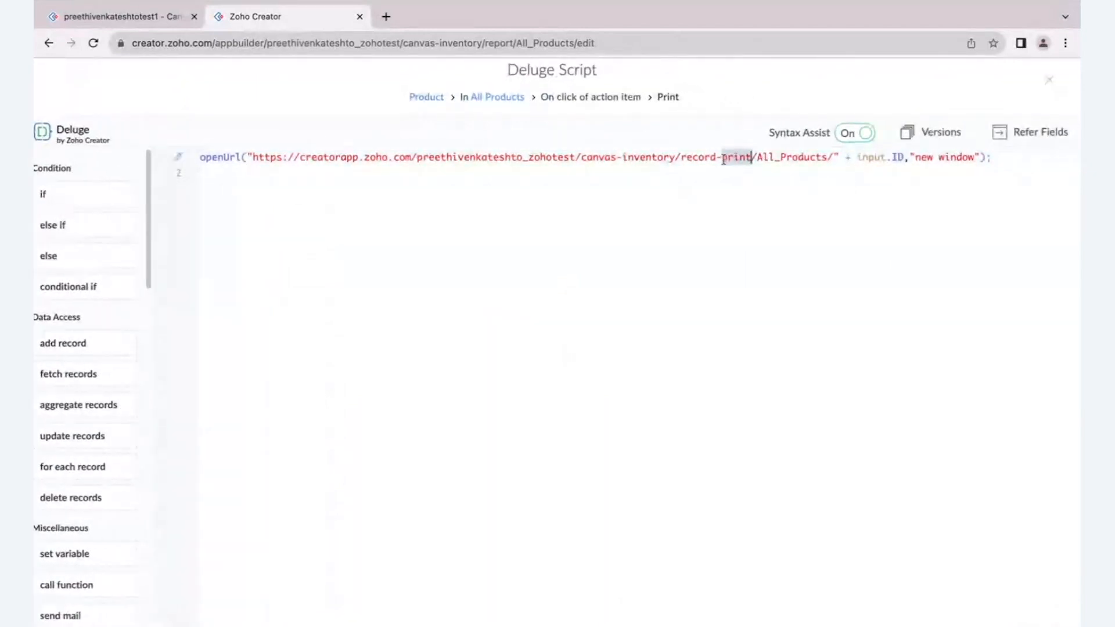
{"action": "left_click_drag", "start_coordinate": [682, 158], "coordinate": [753, 158]}
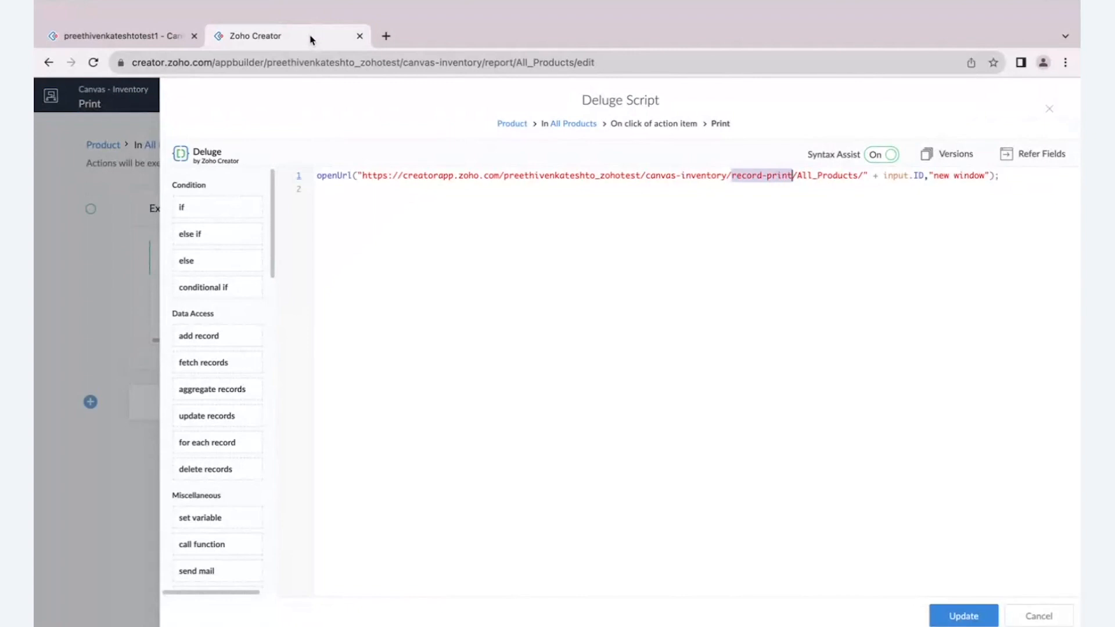
- Duplicate the browser tab and open the All Products report's Print & PDF templates there
{"action": "right_click", "coordinate": [310, 40]}
{"action": "left_click", "coordinate": [349, 125]}
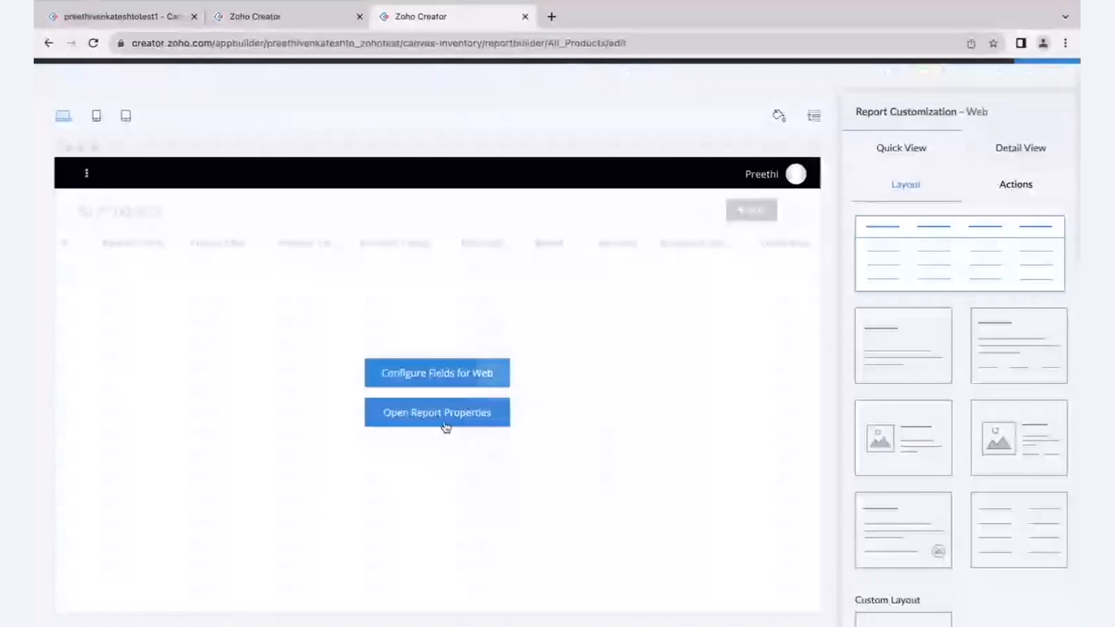
{"action": "left_click", "coordinate": [446, 425]}
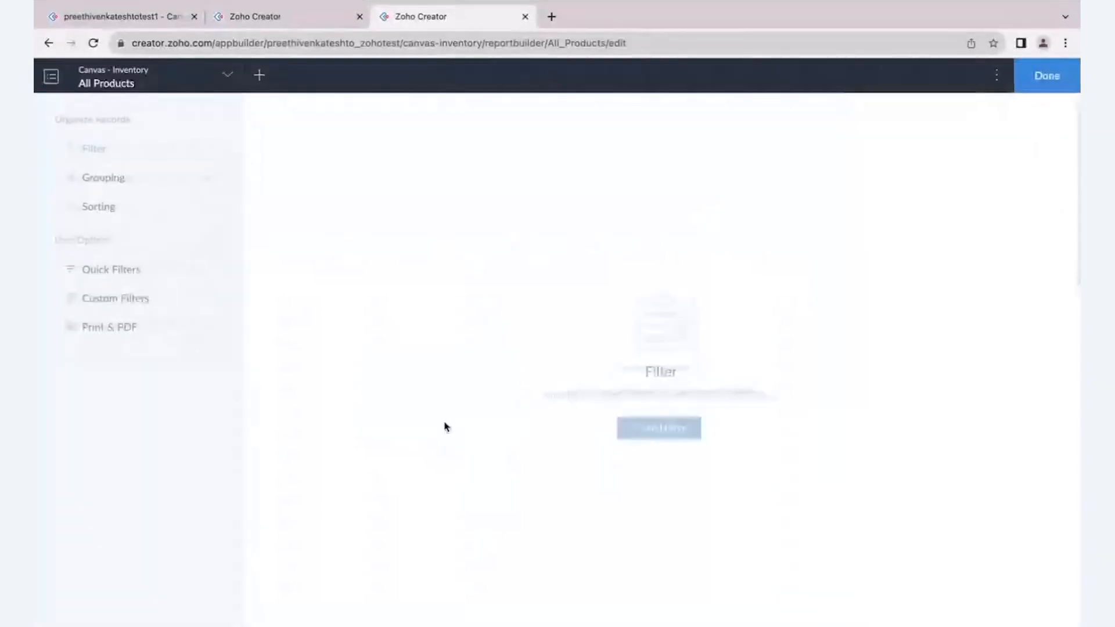
{"action": "scroll", "coordinate": [56, 337], "scroll_direction": "up", "scroll_amount": 3}
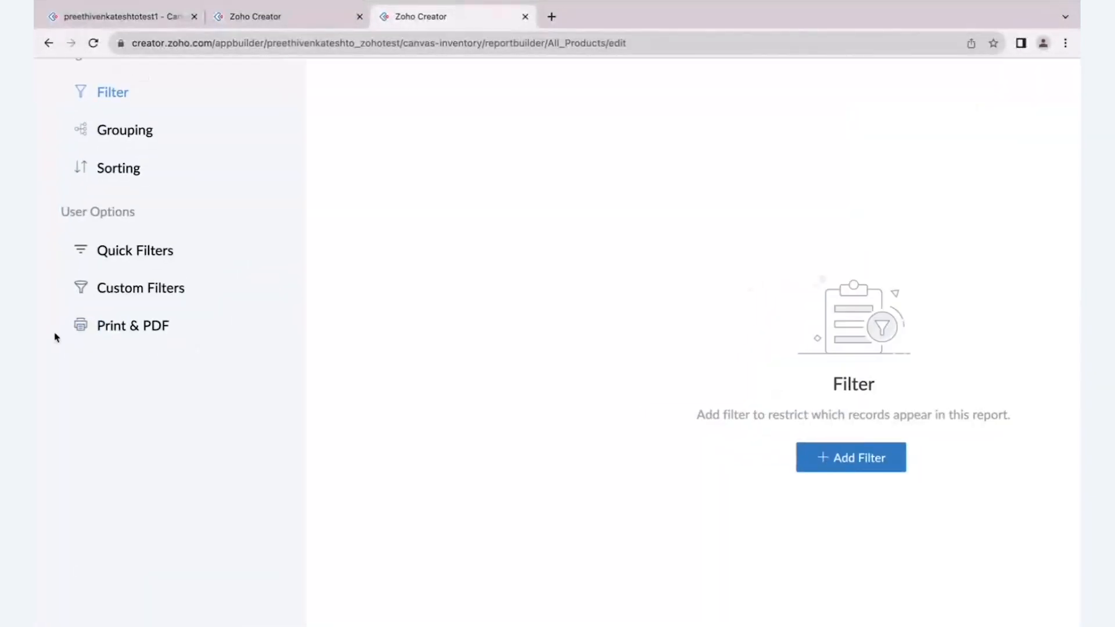
{"action": "left_click", "coordinate": [110, 332]}
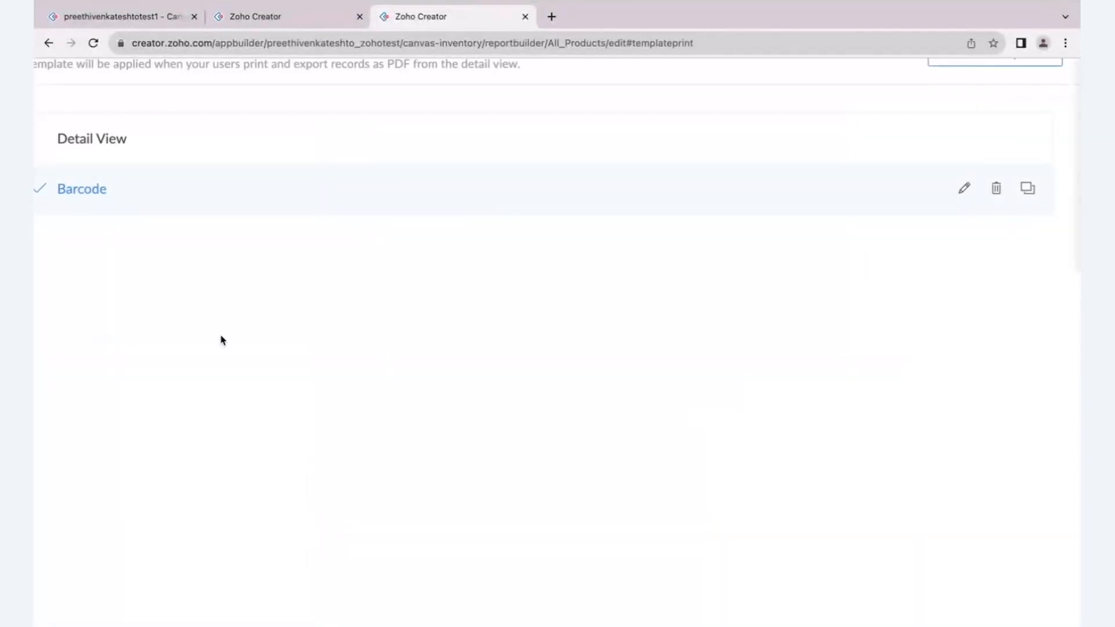
{"action": "scroll", "coordinate": [221, 340], "scroll_direction": "down", "scroll_amount": 3}
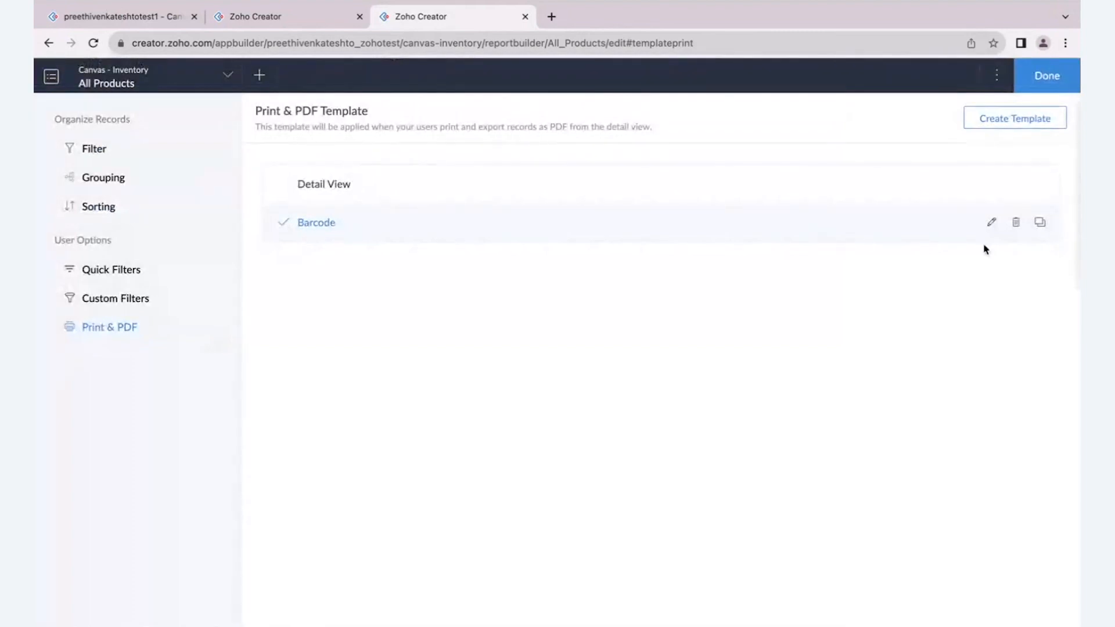
- Open the Barcode print template and examine the Barcode and SKU Number fields placed on its page
{"action": "left_click", "coordinate": [993, 222]}
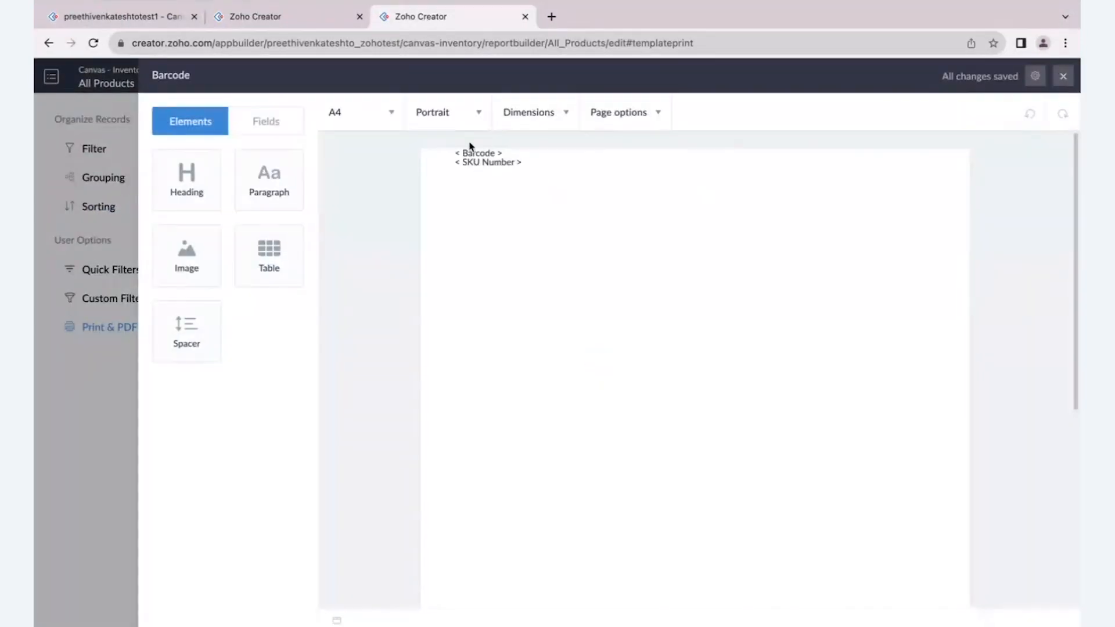
{"action": "scroll", "coordinate": [471, 145], "scroll_direction": "up", "scroll_amount": 3}
{"action": "left_click", "coordinate": [469, 157]}
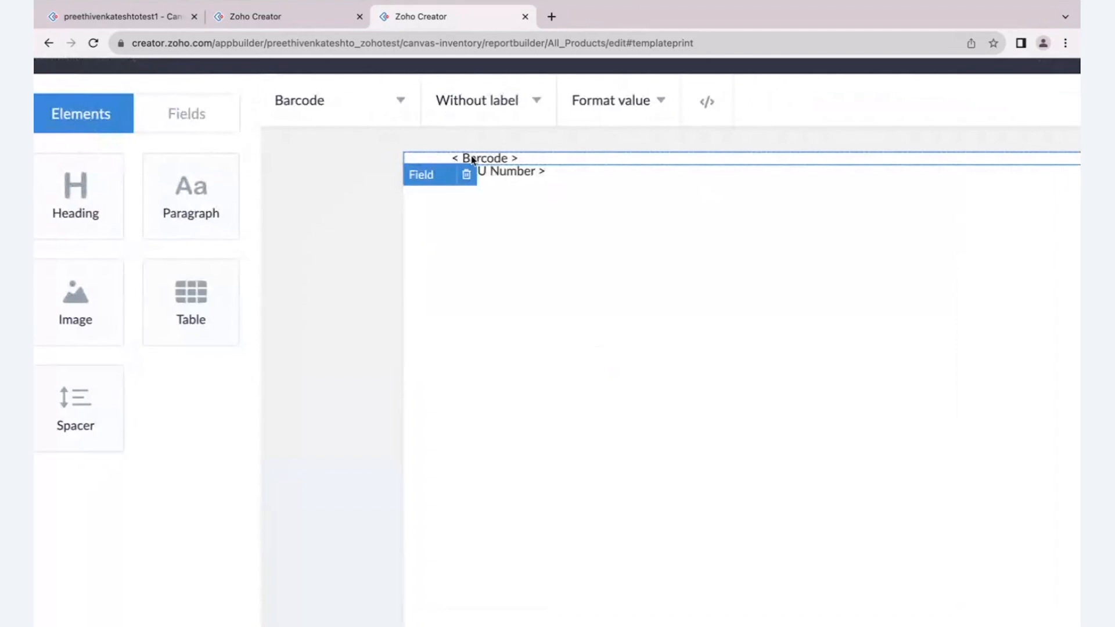
{"action": "left_click", "coordinate": [500, 177]}
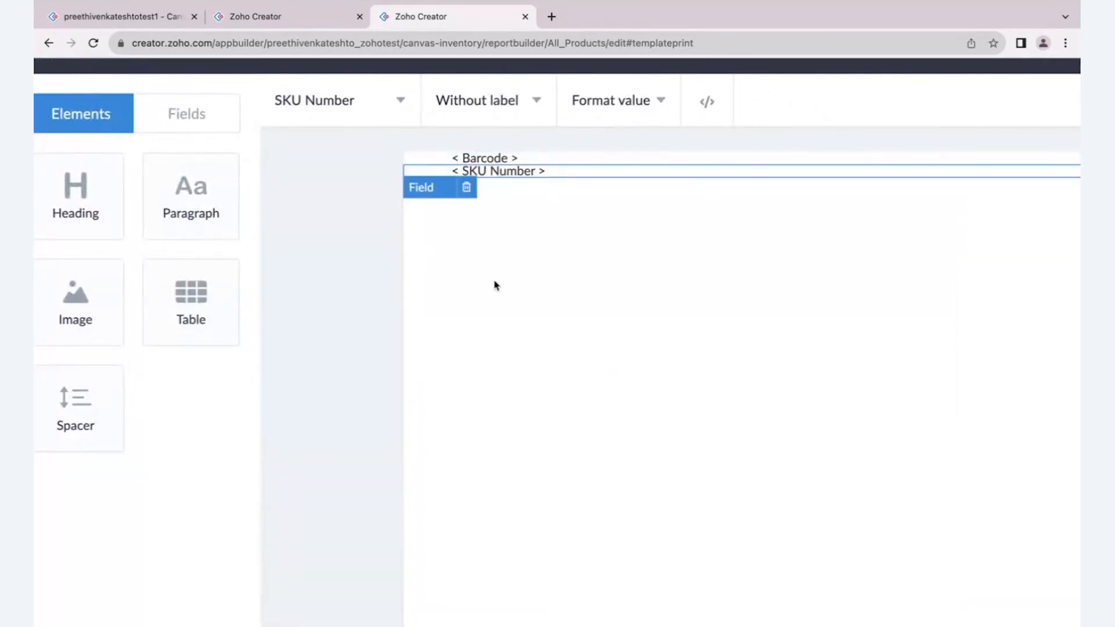
{"action": "scroll", "coordinate": [496, 286], "scroll_direction": "down", "scroll_amount": 3}
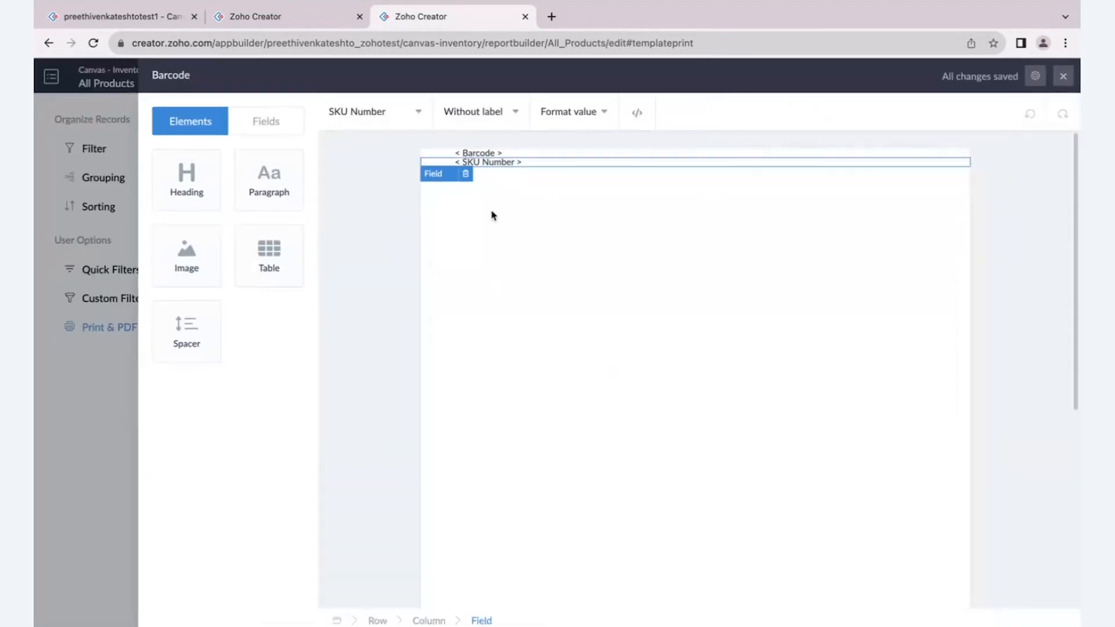
- Return to the Print workflow's script, examine its openUrl call, and close the script and the action item without changes
{"action": "left_click", "coordinate": [319, 23]}
{"action": "double_click", "coordinate": [330, 157]}
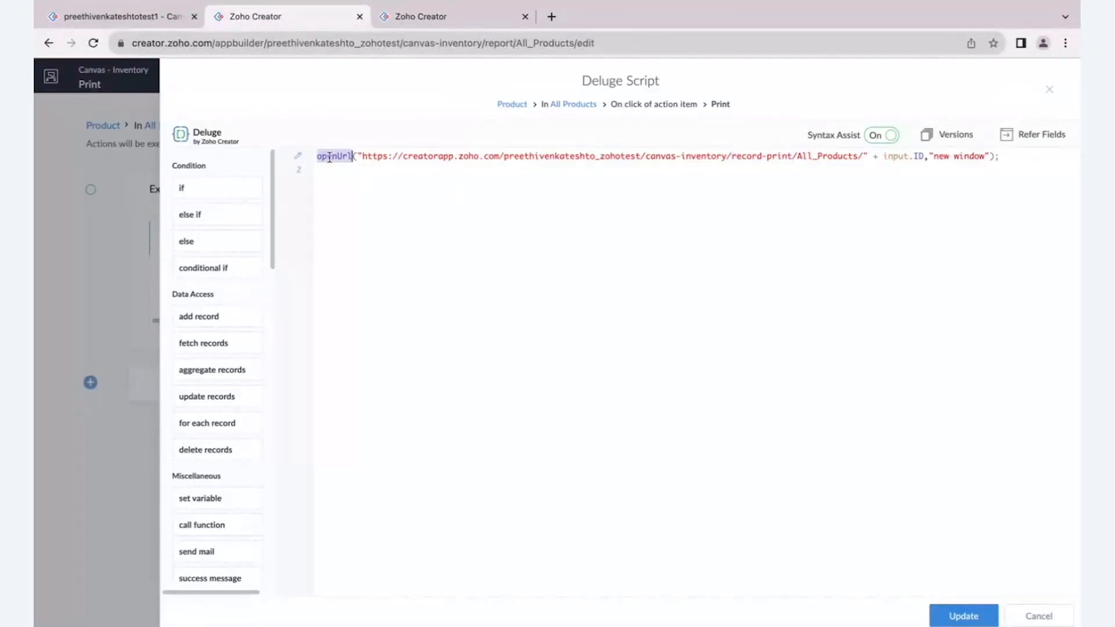
{"action": "left_click_drag", "start_coordinate": [362, 158], "coordinate": [927, 163]}
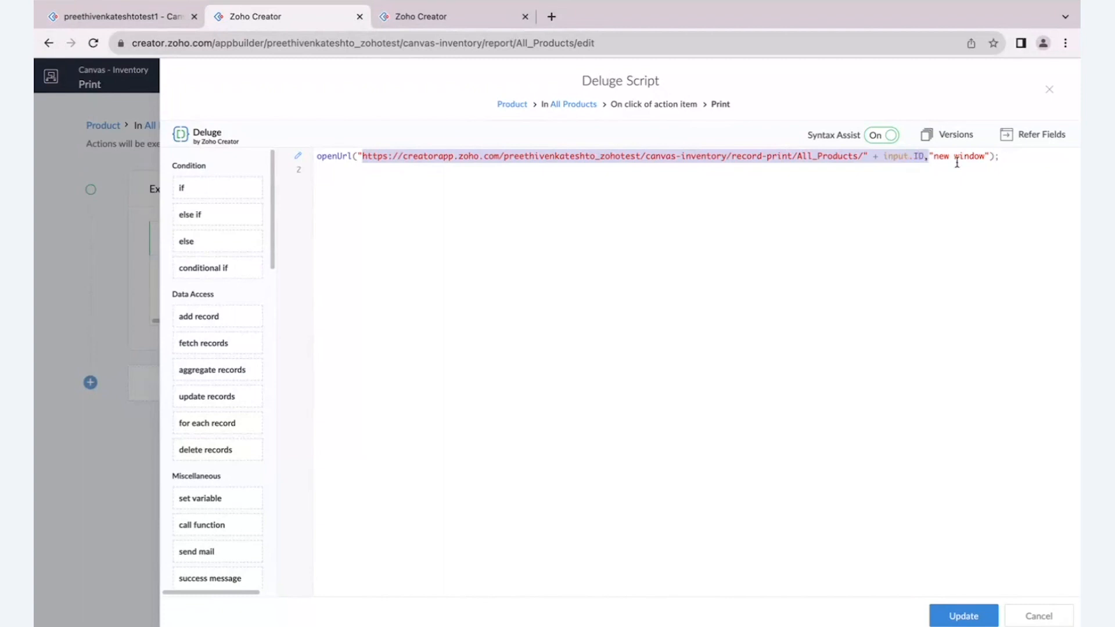
{"action": "left_click", "coordinate": [1027, 616]}
{"action": "left_click", "coordinate": [1038, 88]}
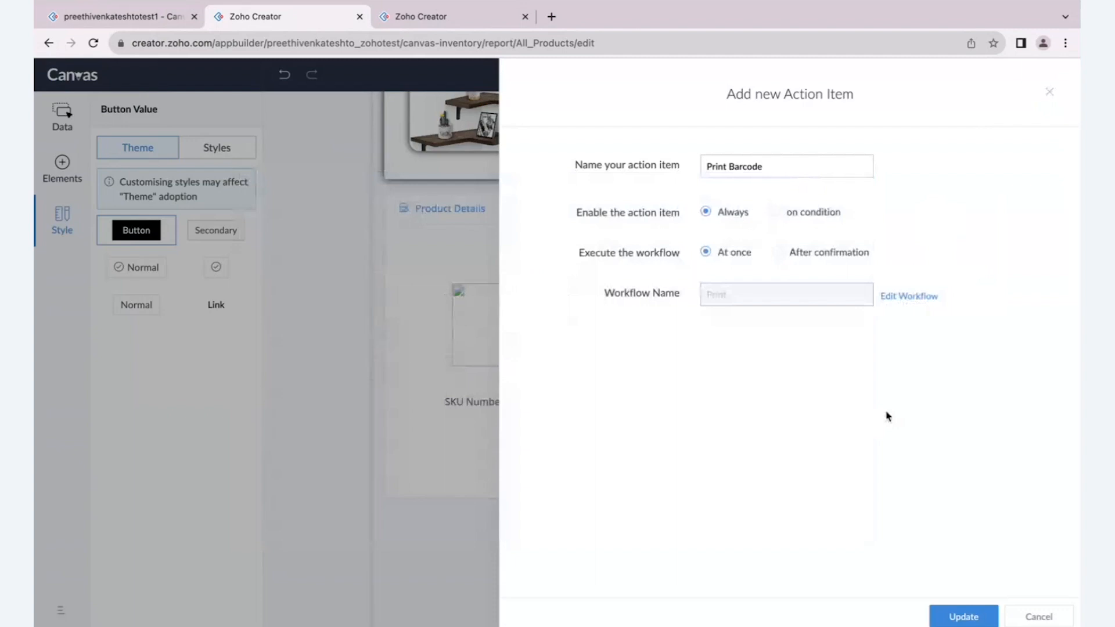
{"action": "left_click", "coordinate": [1019, 617]}
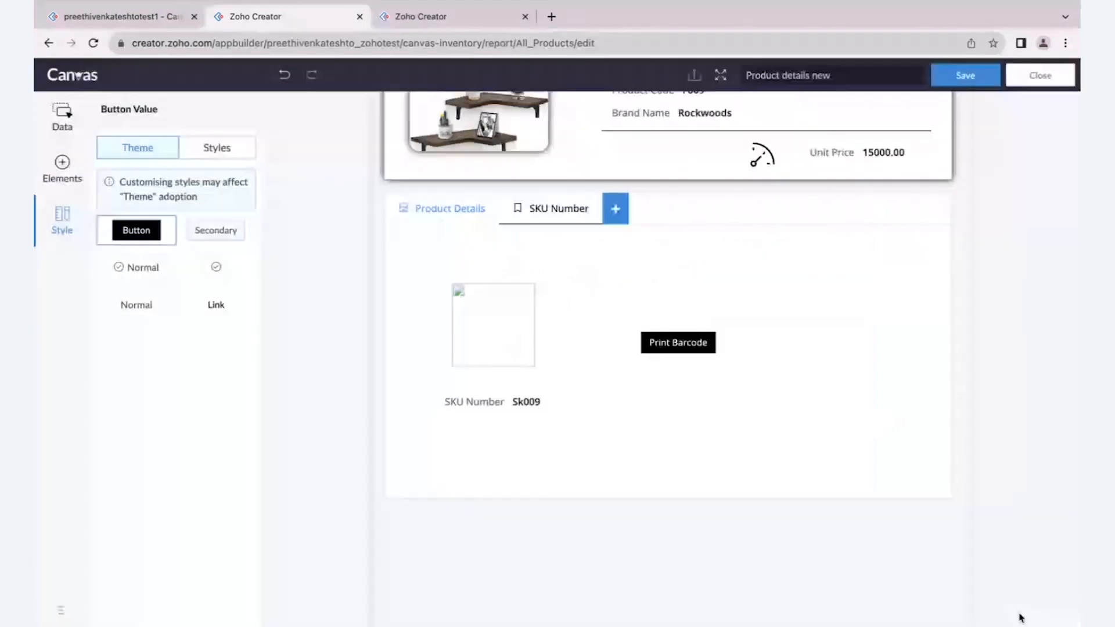
- Set the Print Barcode button's padding to 27 px on all sides and widen the button to fit its full label
{"action": "left_click", "coordinate": [217, 148]}
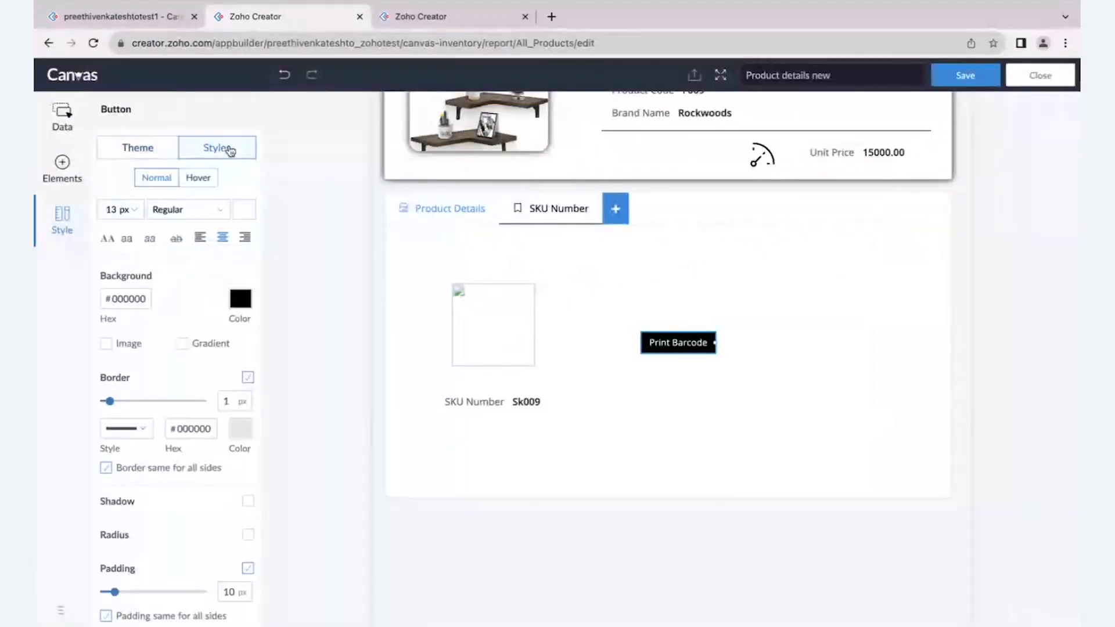
{"action": "scroll", "coordinate": [165, 535], "scroll_direction": "down", "scroll_amount": 1}
{"action": "mouse_move", "coordinate": [114, 544]}
{"action": "left_mouse_down"}
{"action": "mouse_move", "coordinate": [145, 544]}
{"action": "mouse_move", "coordinate": [131, 544]}
{"action": "left_mouse_up"}
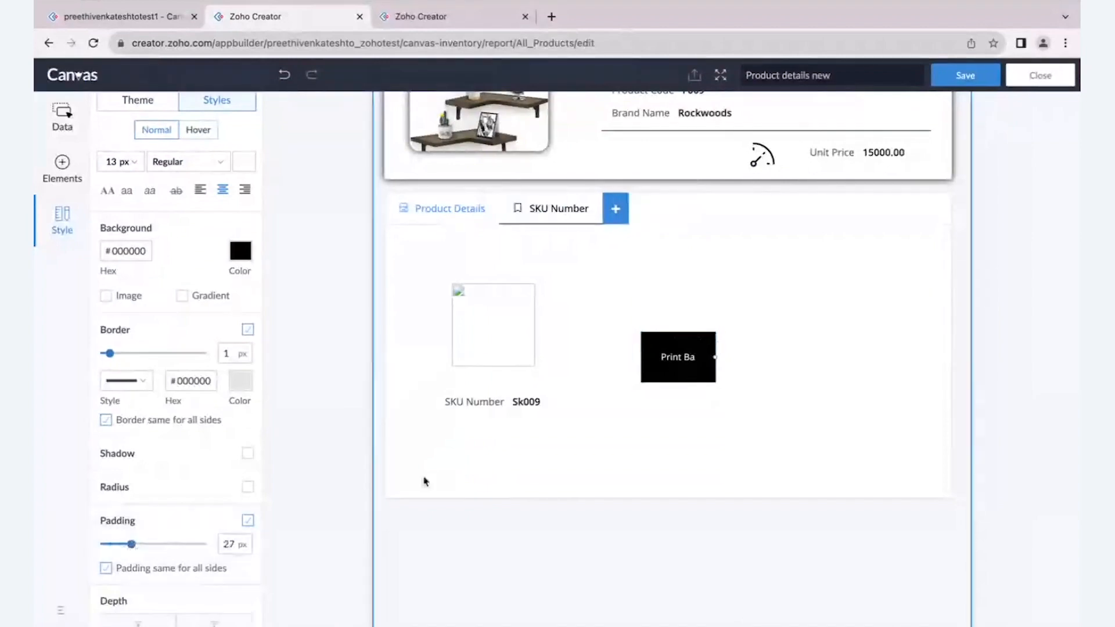
{"action": "left_click_drag", "start_coordinate": [713, 356], "coordinate": [780, 360]}
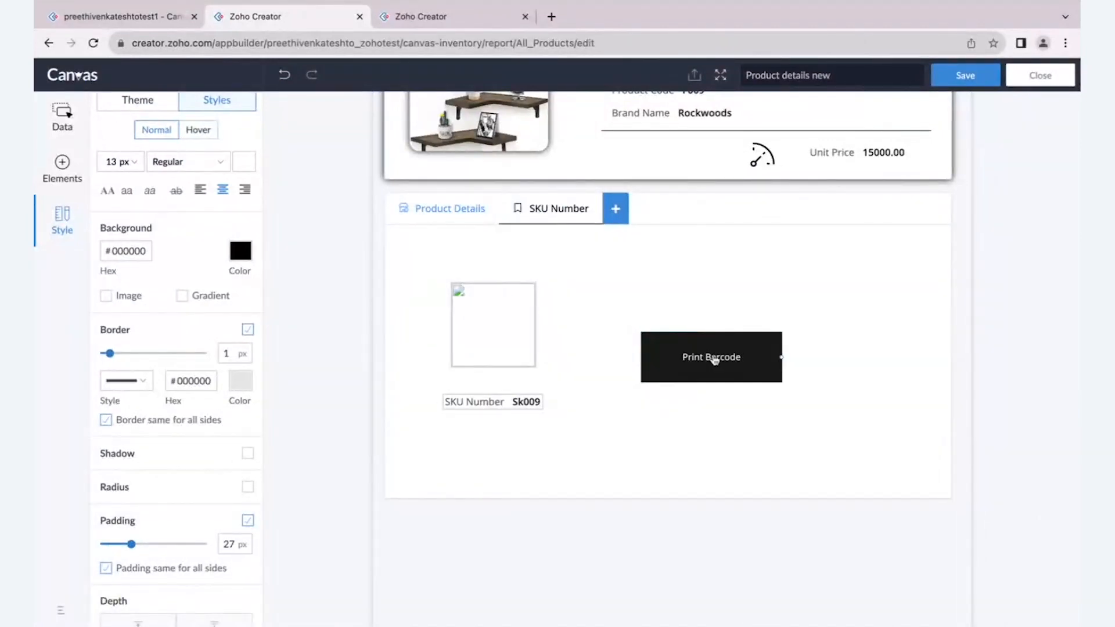
- Show a download icon in front of the Print Barcode button's label
{"action": "right_click", "coordinate": [715, 360]}
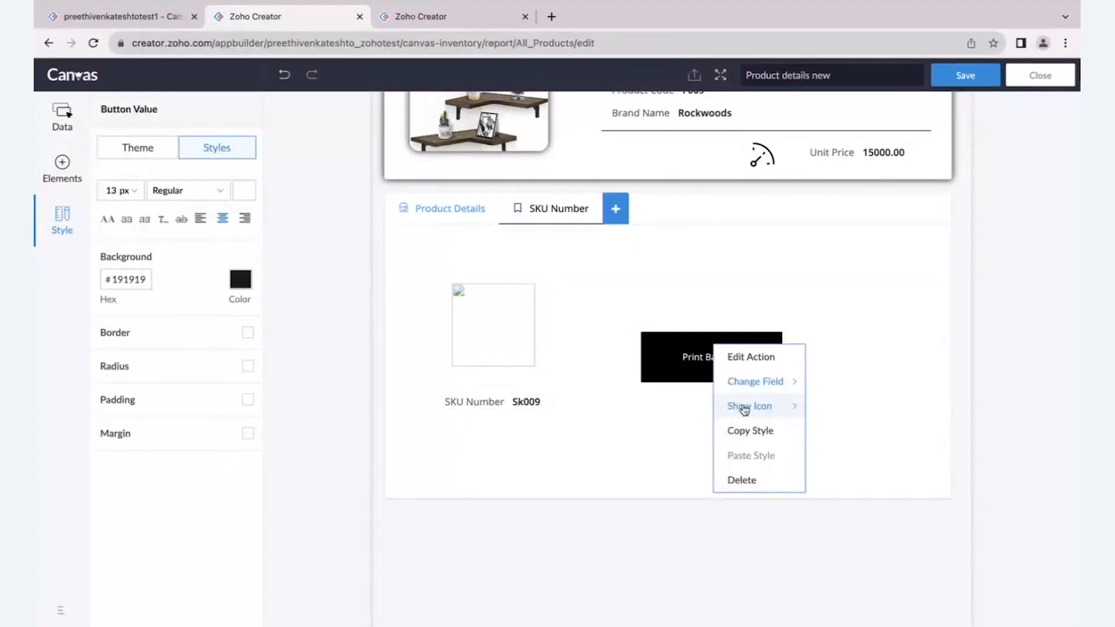
{"action": "mouse_move", "coordinate": [744, 407]}
{"action": "left_click", "coordinate": [834, 460]}
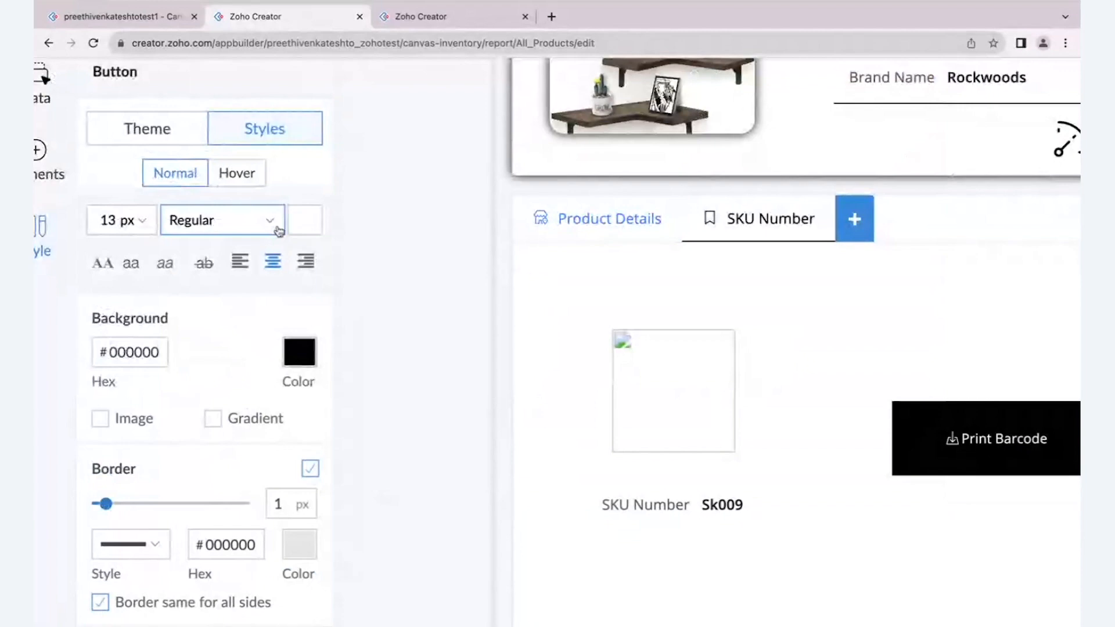
- Check the Print Barcode button's hover style and save the Product details new layout
{"action": "left_click", "coordinate": [235, 176]}
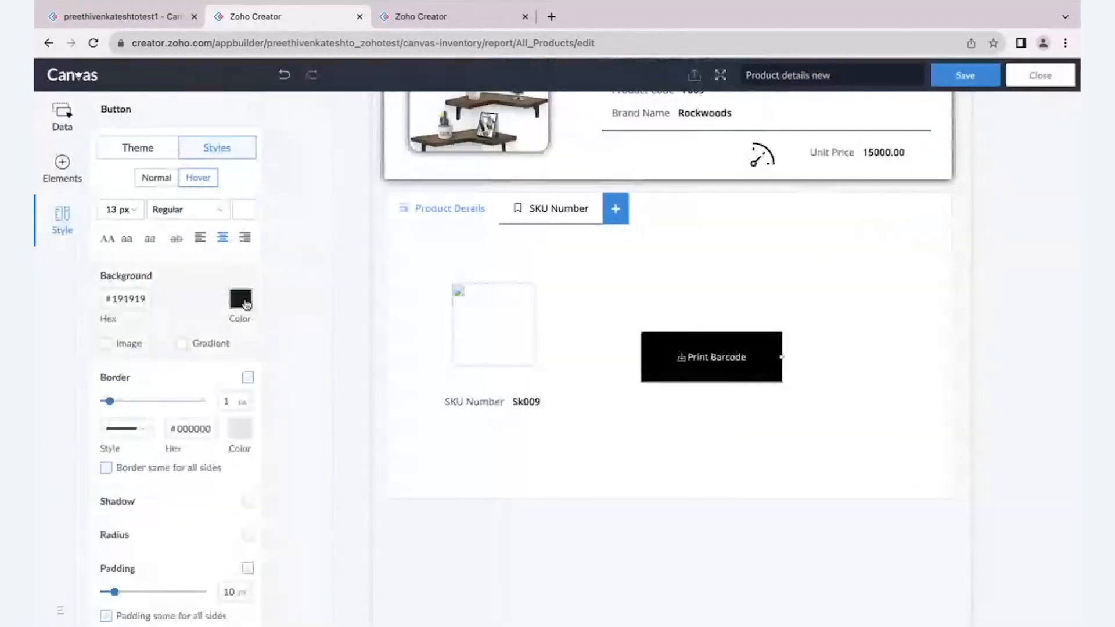
{"action": "scroll", "coordinate": [587, 331], "scroll_direction": "up", "scroll_amount": 1}
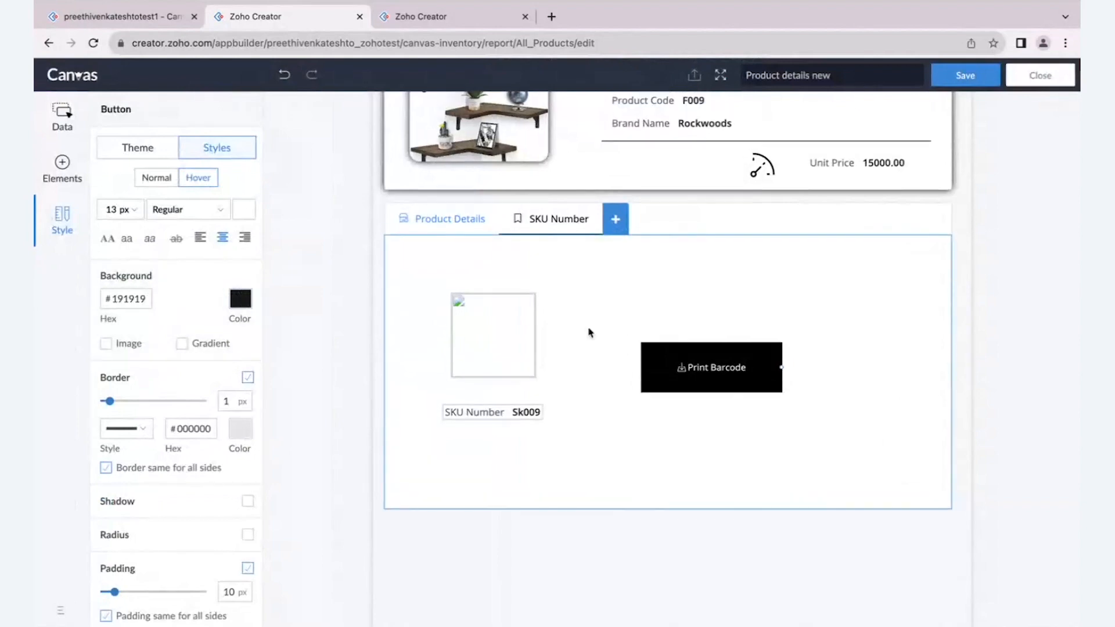
{"action": "left_click", "coordinate": [953, 79]}
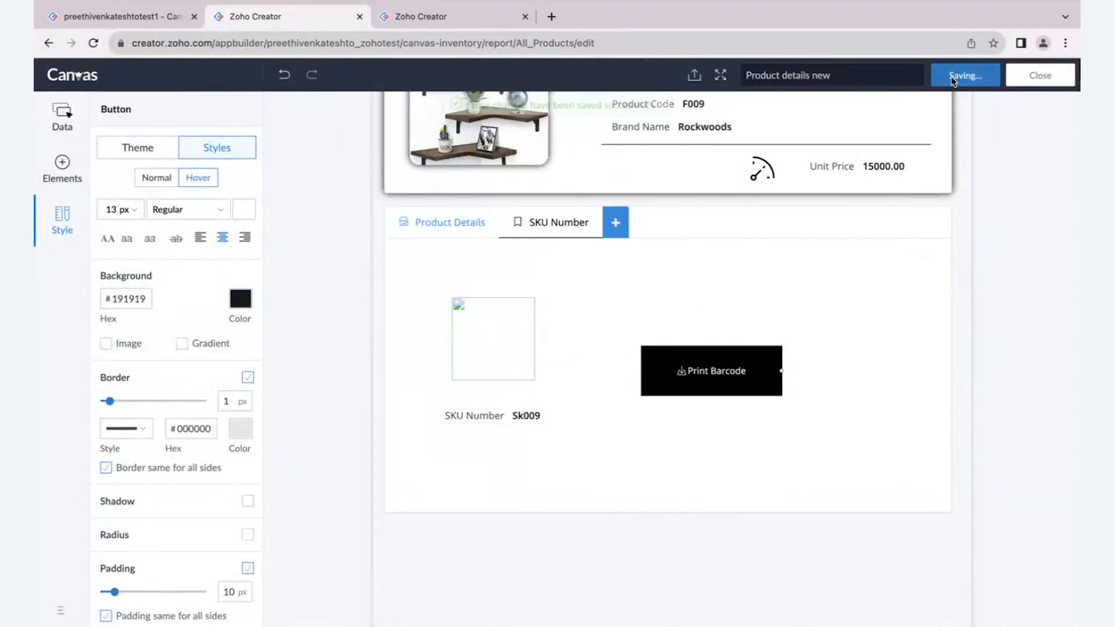
- In the live application, view the Flybird Furniture record's SKU Number tab, preview its barcode printout and close the preview
{"action": "left_click", "coordinate": [122, 16]}
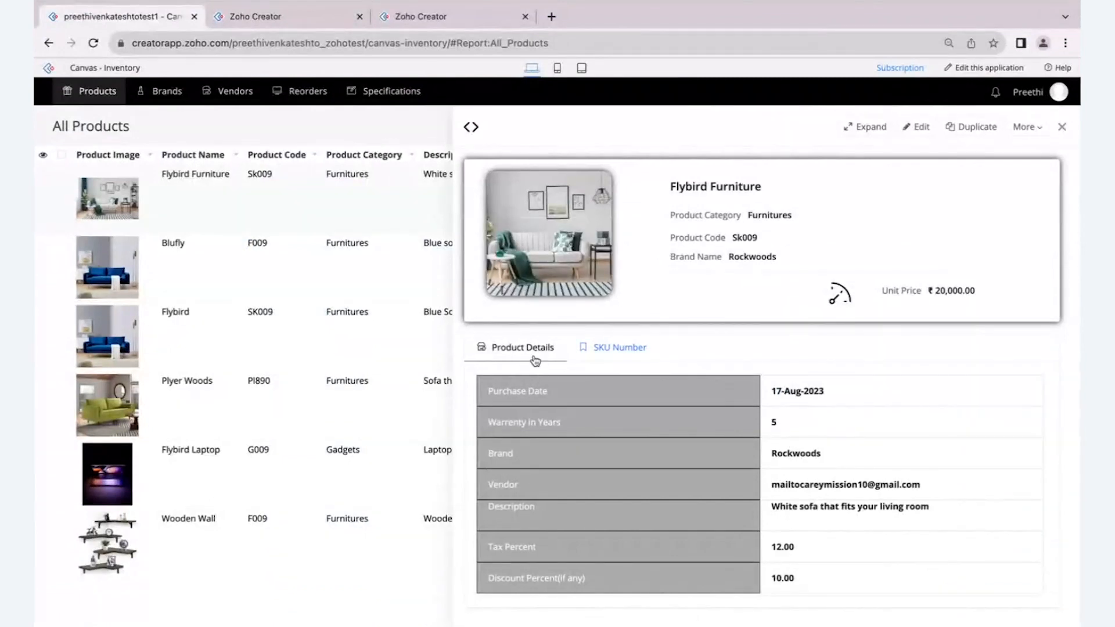
{"action": "left_click", "coordinate": [598, 348]}
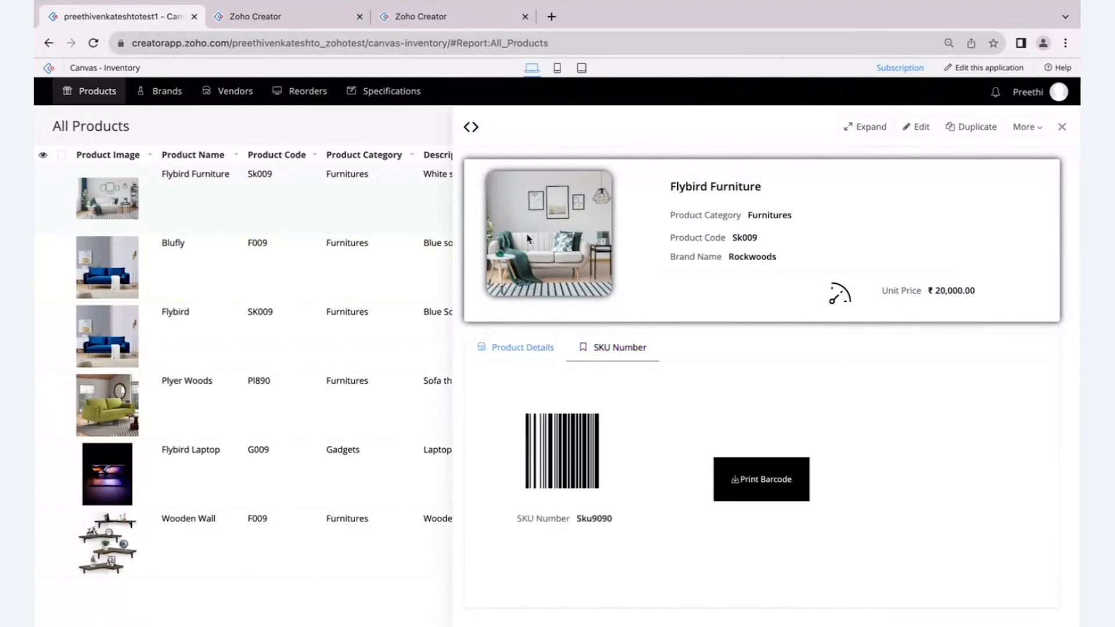
{"action": "left_click", "coordinate": [785, 483]}
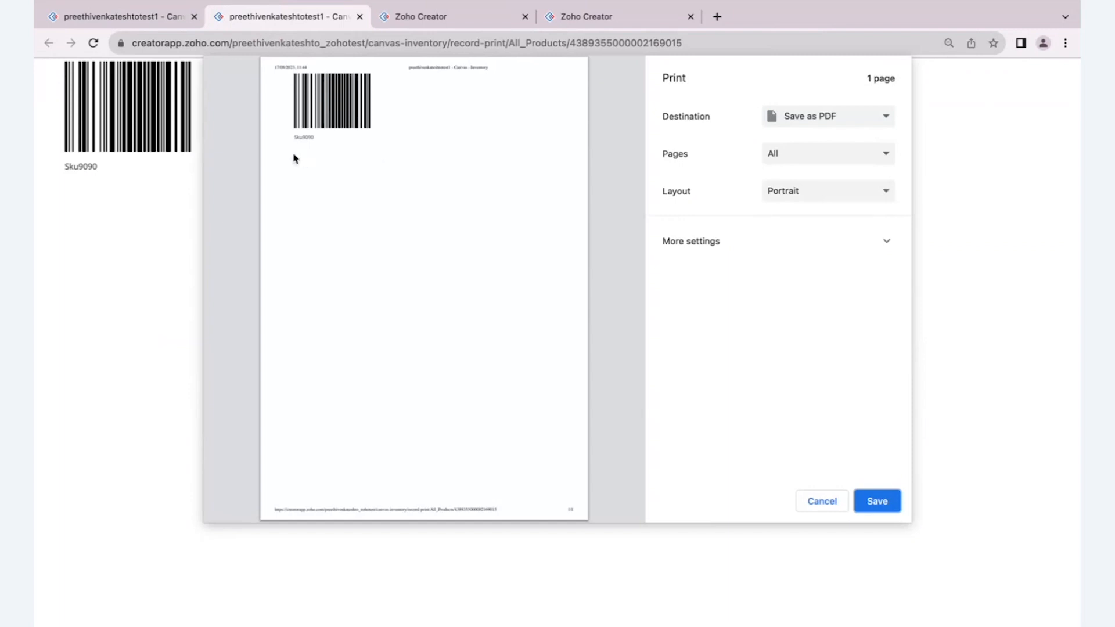
{"action": "left_click", "coordinate": [360, 16]}
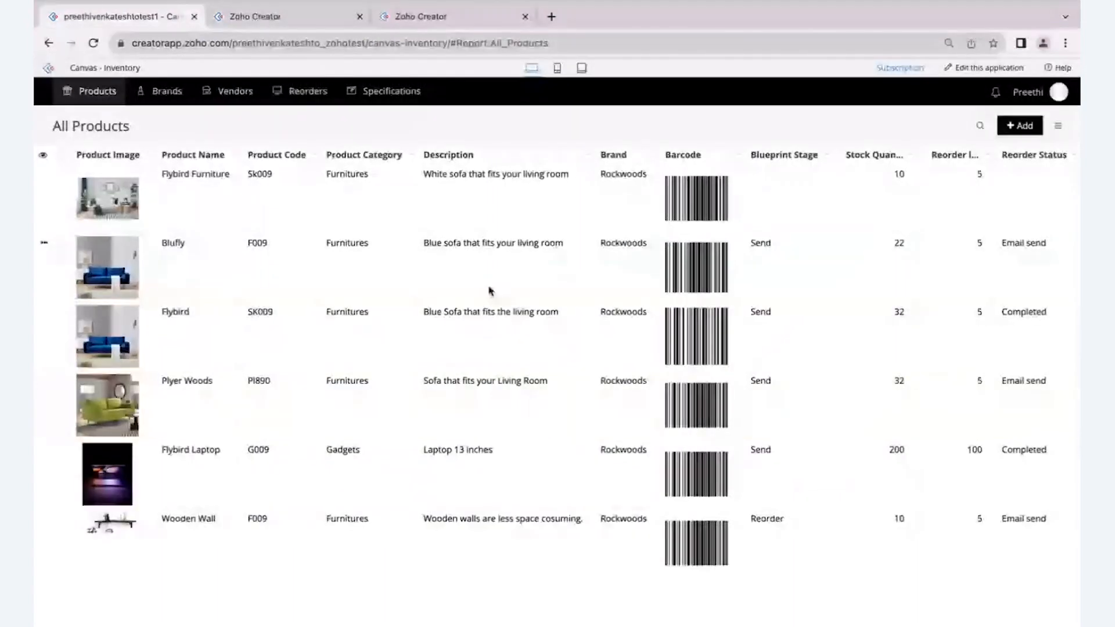
- Return to the Canvas editor and add a third tab after SKU Number in the detail layout
{"action": "left_click", "coordinate": [286, 36]}
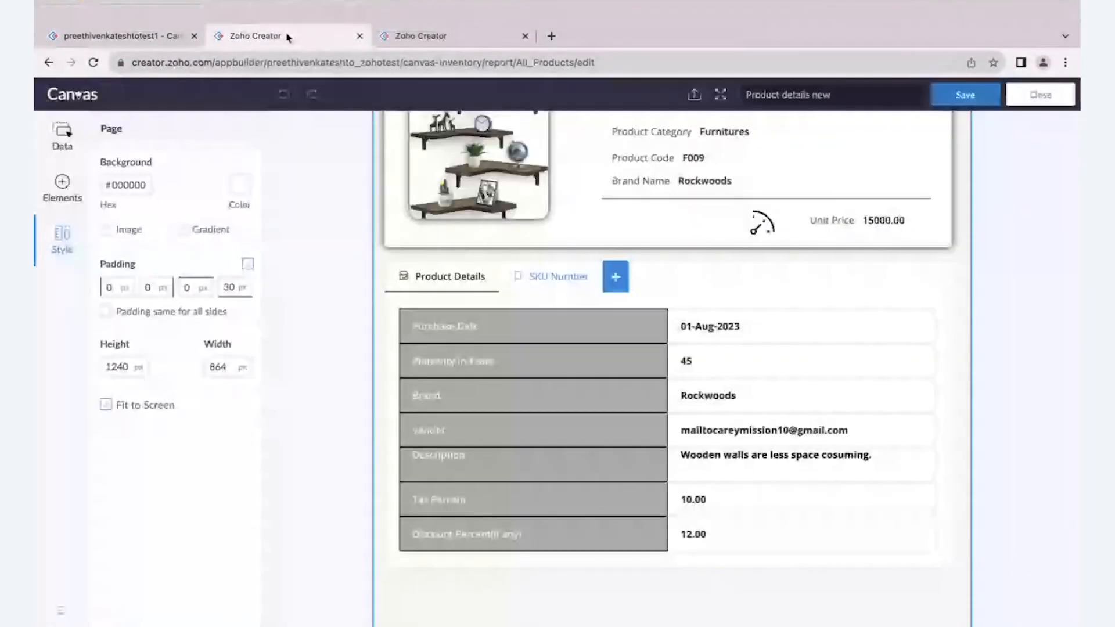
{"action": "left_click", "coordinate": [614, 256]}
{"action": "left_click", "coordinate": [633, 261]}
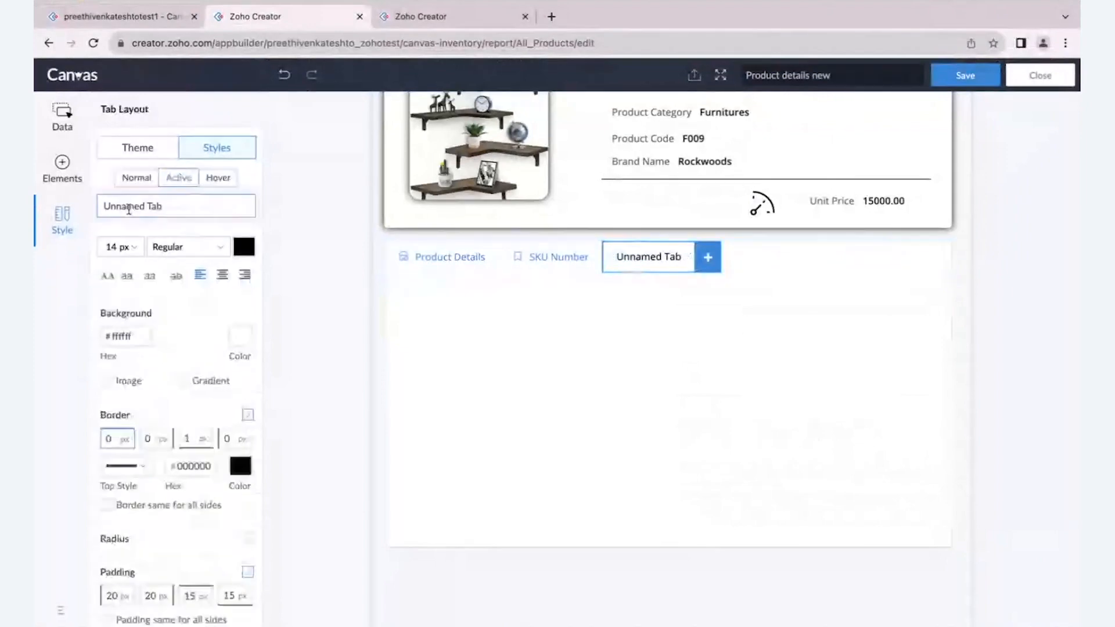
- In the live application, open the Product form and examine its fields and the Specifications subform
{"action": "left_click", "coordinate": [111, 19]}
{"action": "mouse_move", "coordinate": [98, 91]}
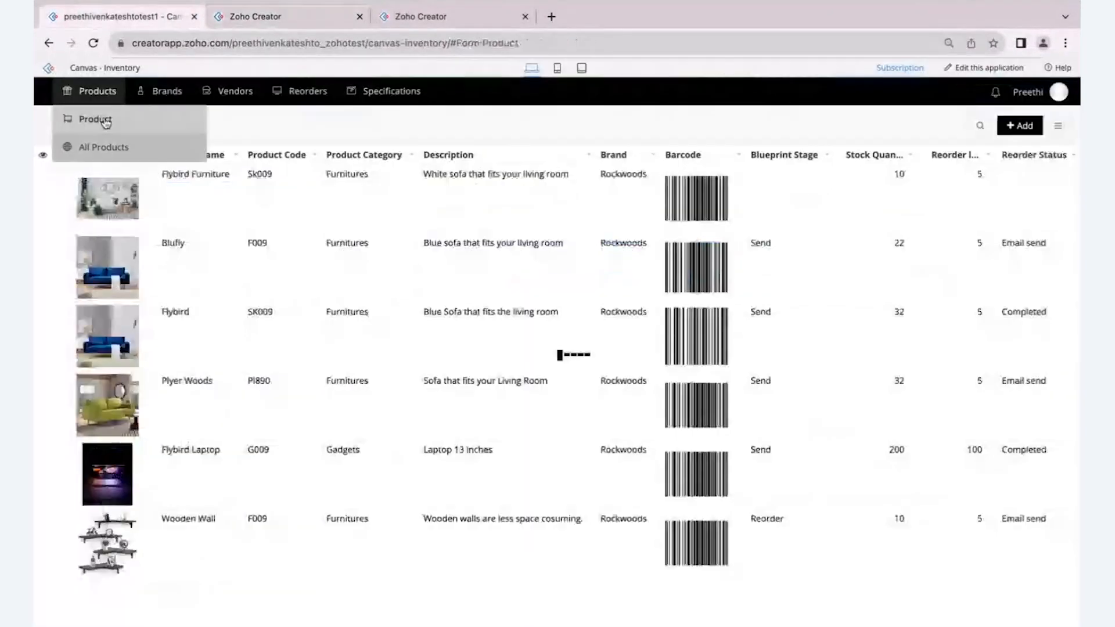
{"action": "left_click", "coordinate": [104, 116]}
{"action": "scroll", "coordinate": [64, 498], "scroll_direction": "down", "scroll_amount": 1}
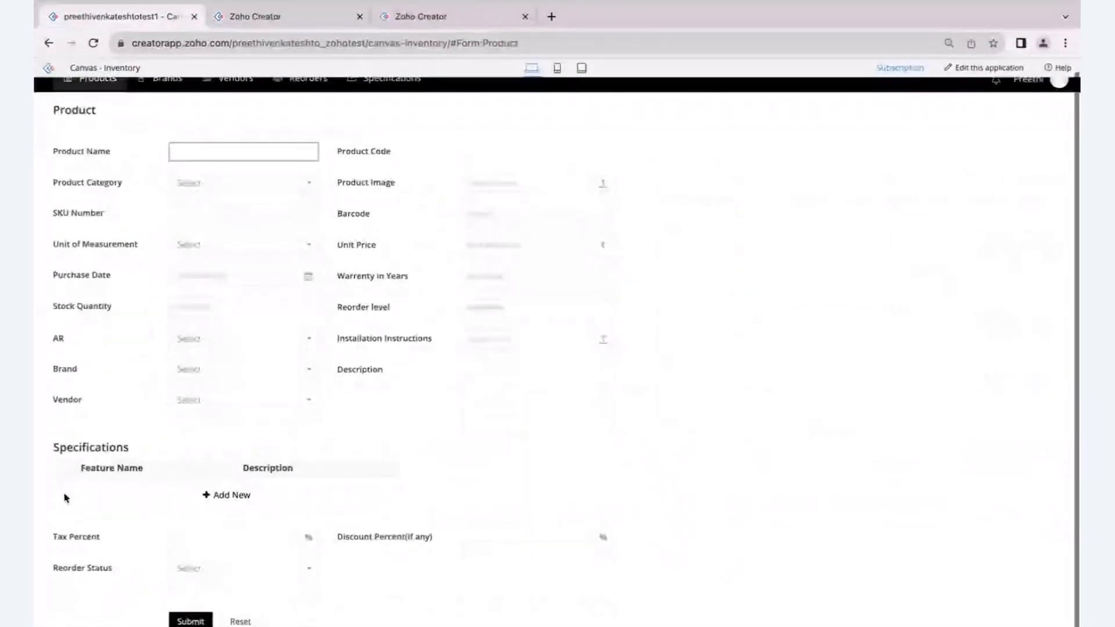
{"action": "scroll", "coordinate": [64, 498], "scroll_direction": "up", "scroll_amount": 2}
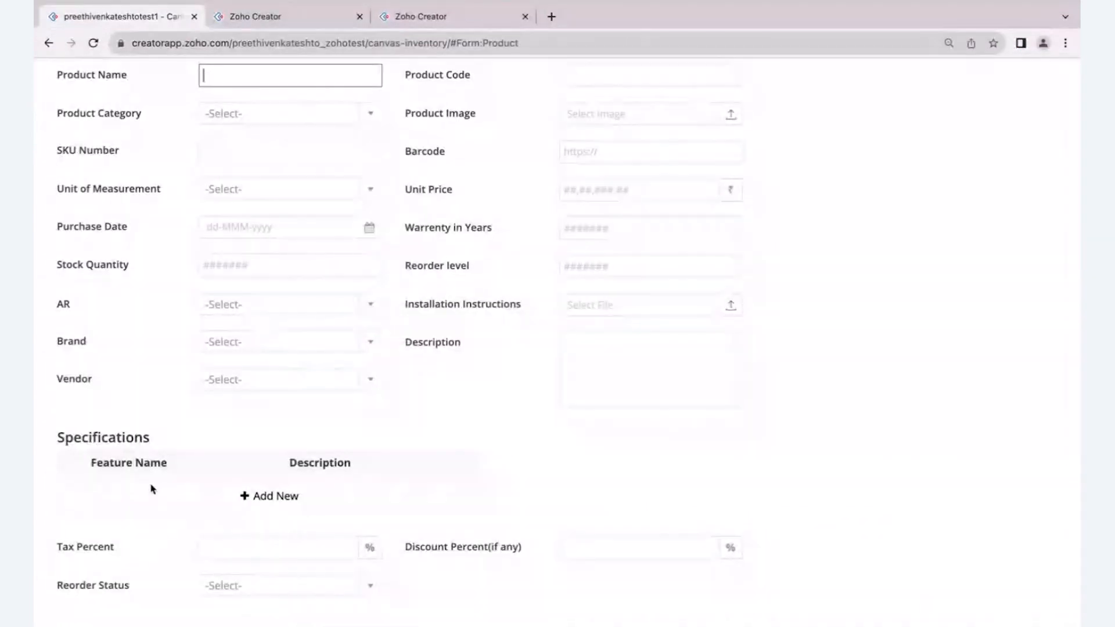
{"action": "scroll", "coordinate": [152, 490], "scroll_direction": "down", "scroll_amount": 2}
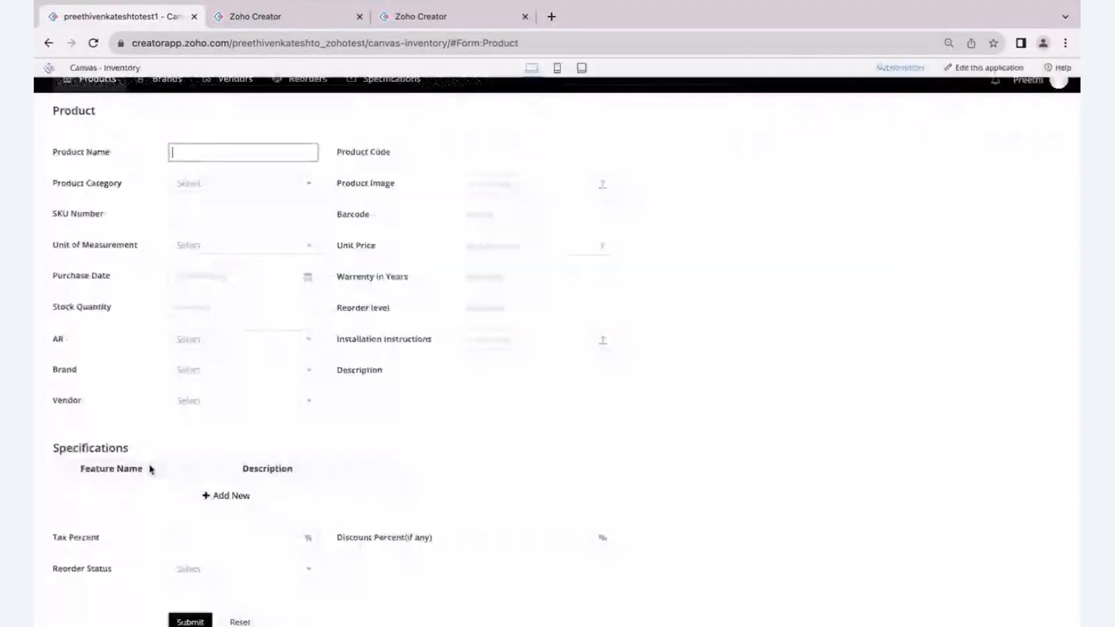
- Back in the Canvas editor, rename the unnamed third tab as Specifications
{"action": "left_click", "coordinate": [243, 22]}
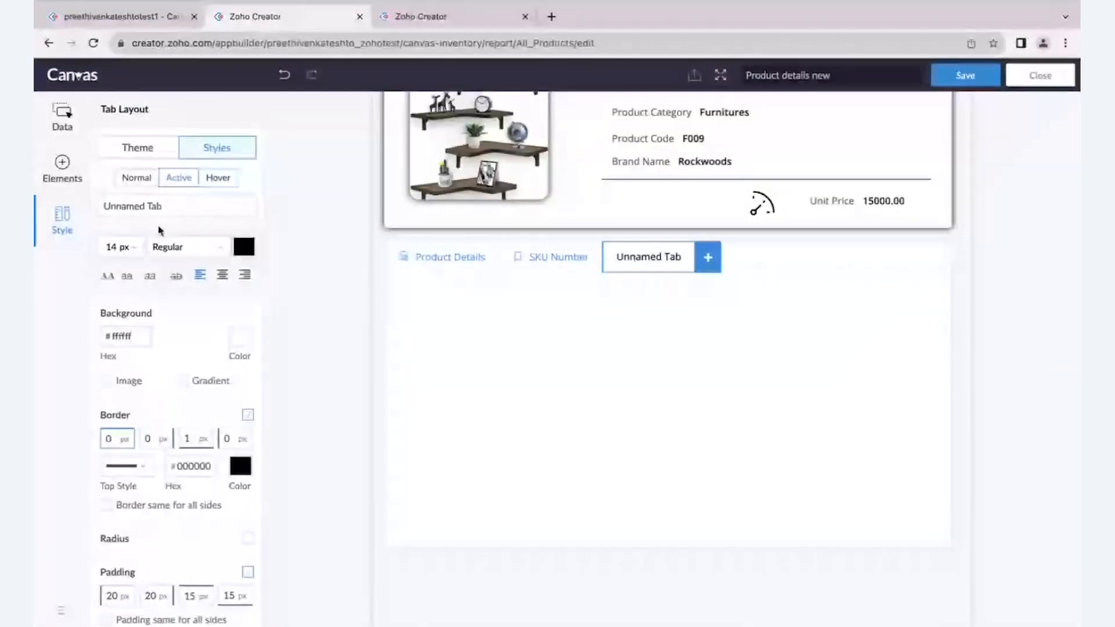
{"action": "left_click", "coordinate": [161, 207]}
{"action": "key", "text": "BackSpace"}
{"action": "key", "text": "BackSpace"}
{"action": "key", "text": "BackSpace"}
{"action": "key", "text": "BackSpace"}
{"action": "key", "text": "BackSpace"}
{"action": "key", "text": "BackSpace"}
{"action": "key", "text": "BackSpace"}
{"action": "key", "text": "BackSpace"}
{"action": "key", "text": "BackSpace"}
{"action": "key", "text": "BackSpace"}
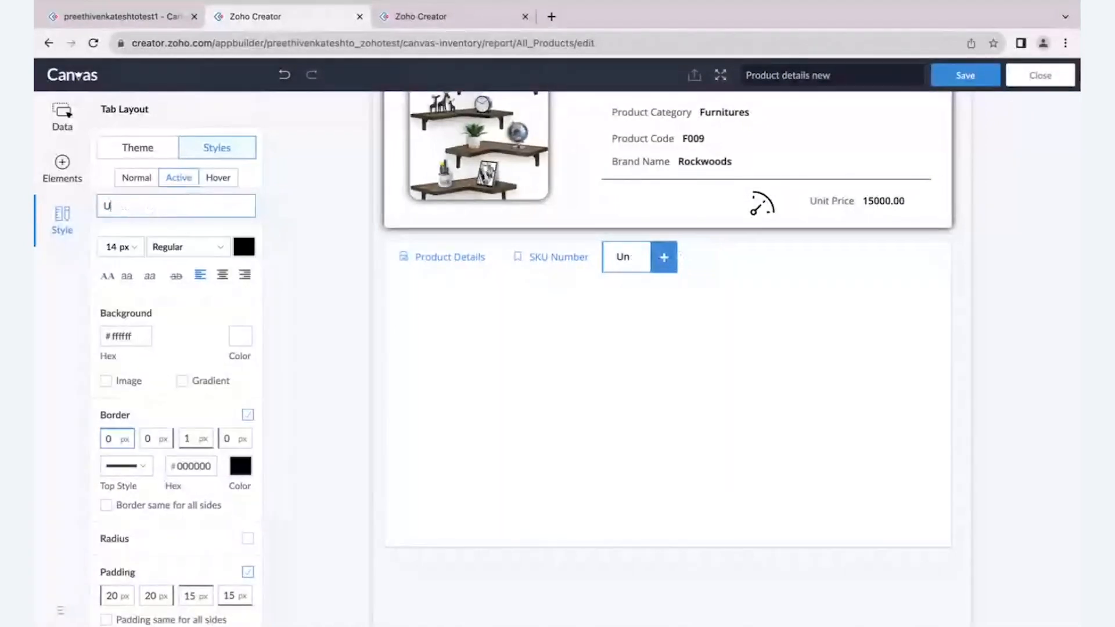
{"action": "key", "text": "BackSpace"}
{"action": "type", "text": "Specificatio"}
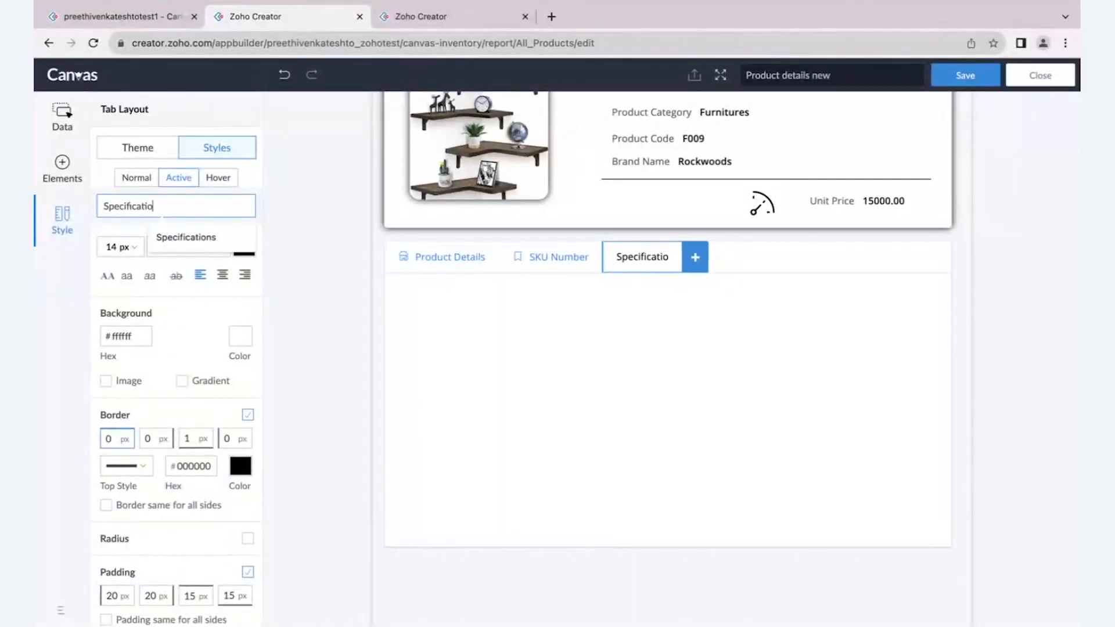
{"action": "type", "text": "ns"}
{"action": "left_click", "coordinate": [314, 266]}
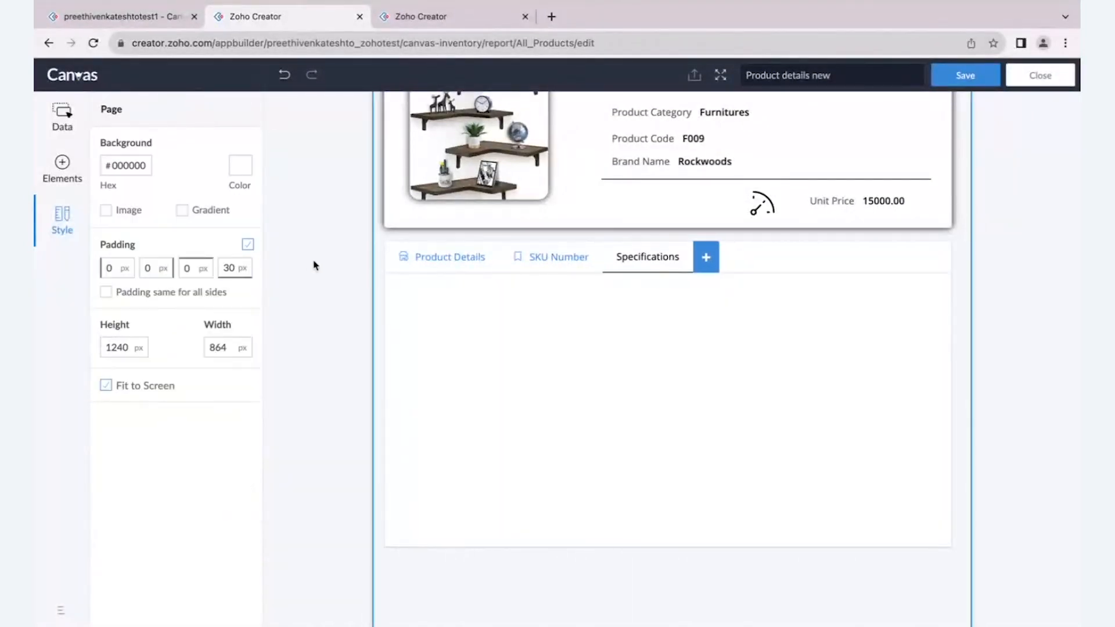
{"action": "left_click", "coordinate": [622, 261]}
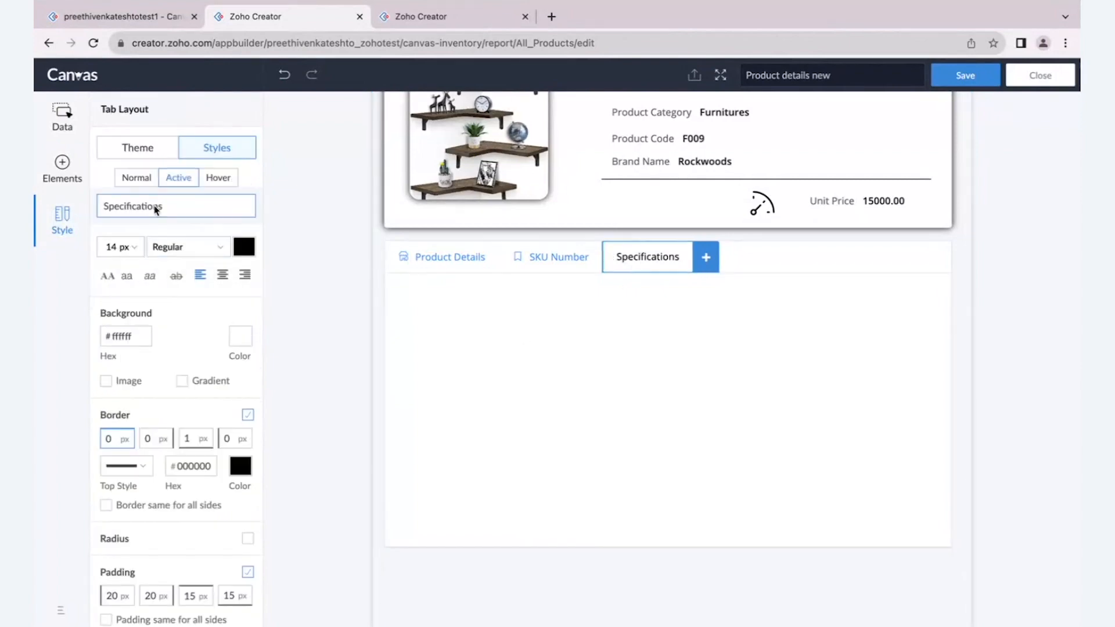
- Insert the Specifications (Specifications) related block into the Specifications tab
{"action": "left_click", "coordinate": [64, 119]}
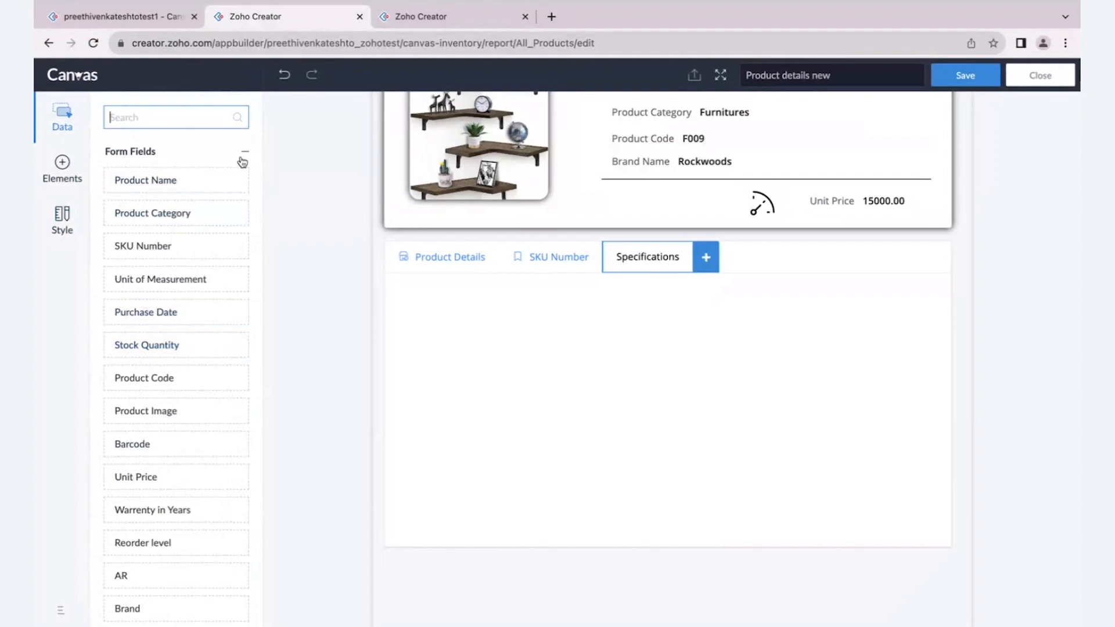
{"action": "left_click", "coordinate": [244, 153]}
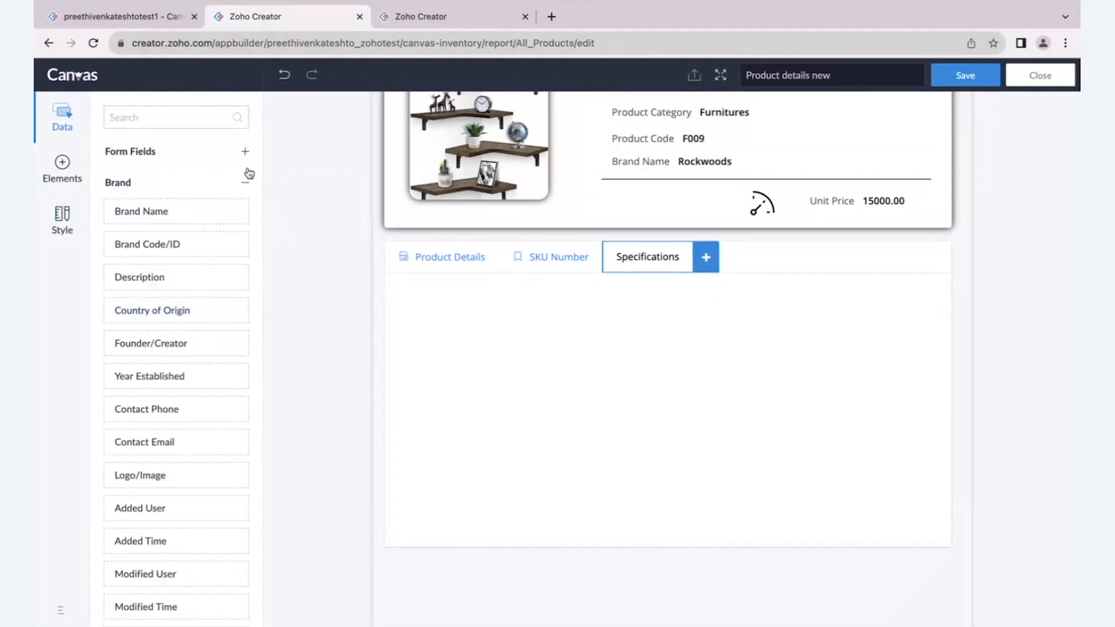
{"action": "scroll", "coordinate": [162, 347], "scroll_direction": "down", "scroll_amount": 7}
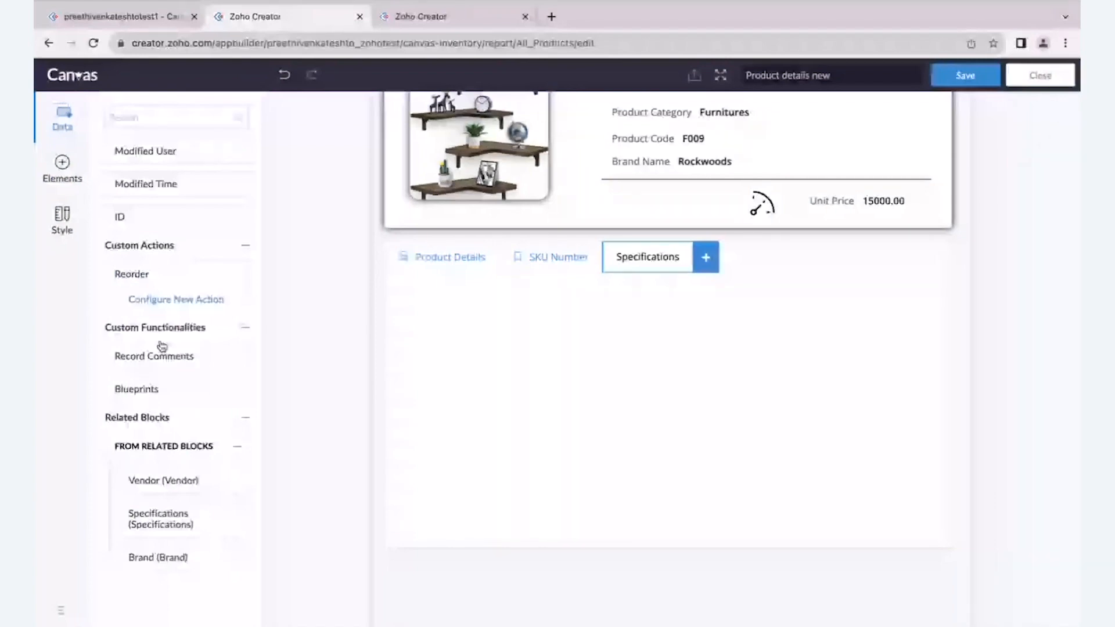
{"action": "left_click_drag", "start_coordinate": [175, 526], "coordinate": [526, 419]}
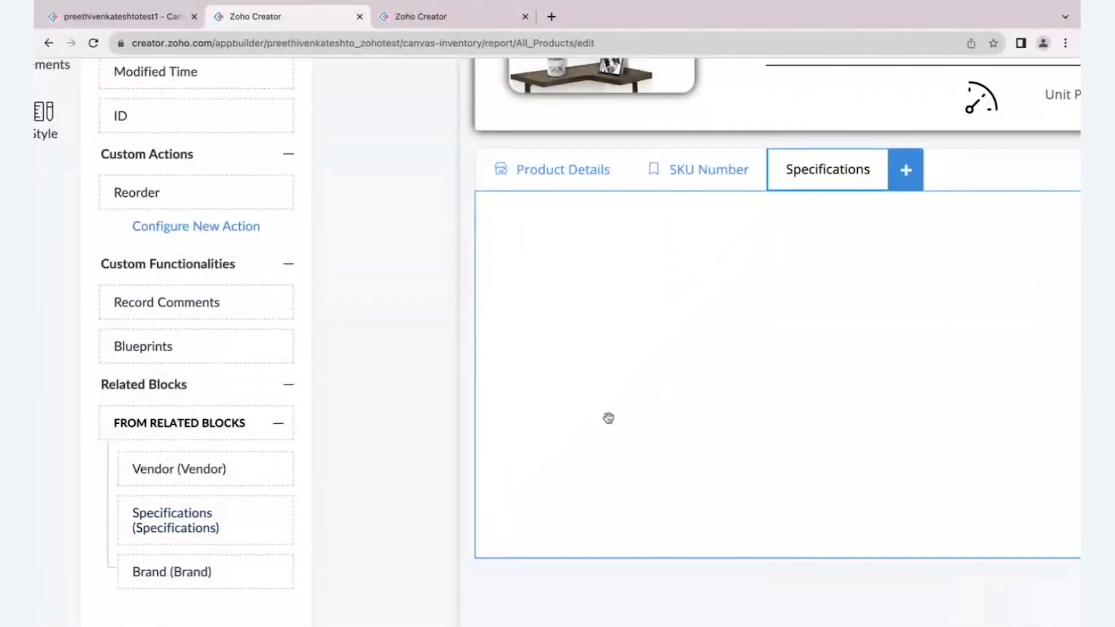
{"action": "scroll", "coordinate": [607, 419], "scroll_direction": "down", "scroll_amount": 3}
{"action": "left_click_drag", "start_coordinate": [146, 522], "coordinate": [579, 348]}
- Position the Specifications block inside the tab and resize it to fill most of the tab area
{"action": "left_click_drag", "start_coordinate": [699, 365], "coordinate": [525, 308]}
{"action": "left_click_drag", "start_coordinate": [769, 527], "coordinate": [923, 523]}
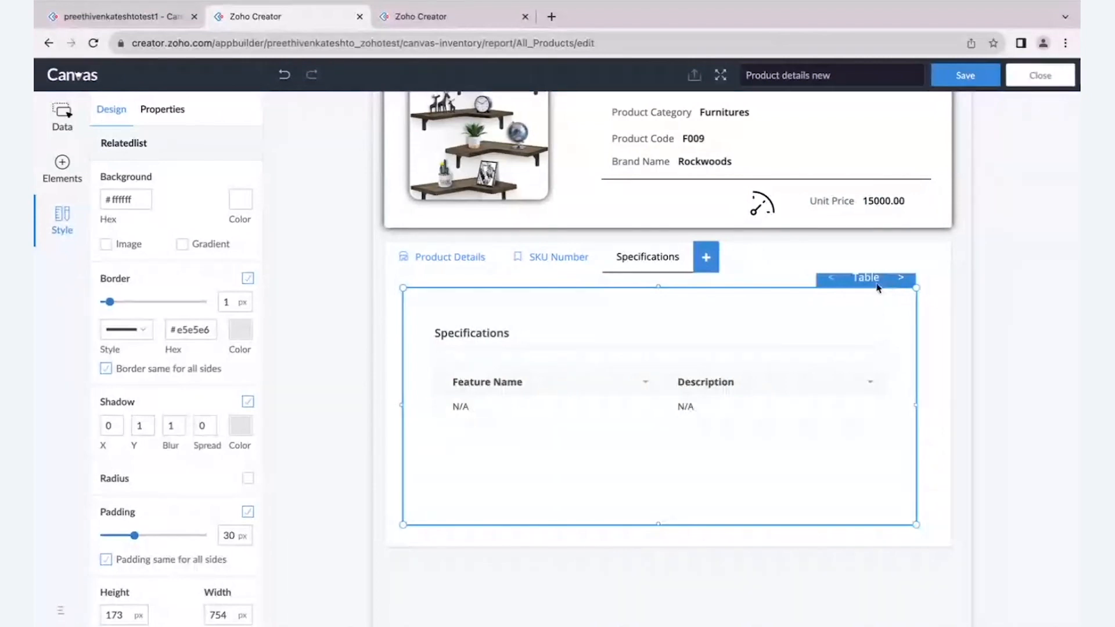
{"action": "scroll", "coordinate": [878, 288], "scroll_direction": "up", "scroll_amount": 1}
{"action": "left_click_drag", "start_coordinate": [919, 289], "coordinate": [906, 320]}
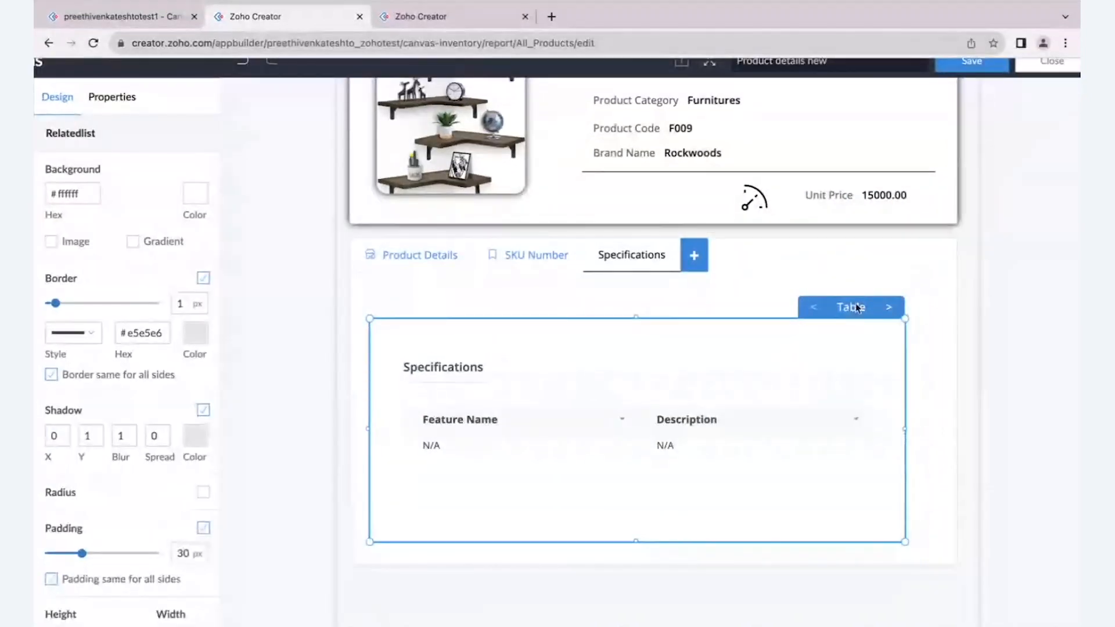
- Compare the Specifications block's Summary, Template 1 and Template 2 layouts, and settle on Summary
{"action": "scroll", "coordinate": [857, 308], "scroll_direction": "up", "scroll_amount": 2}
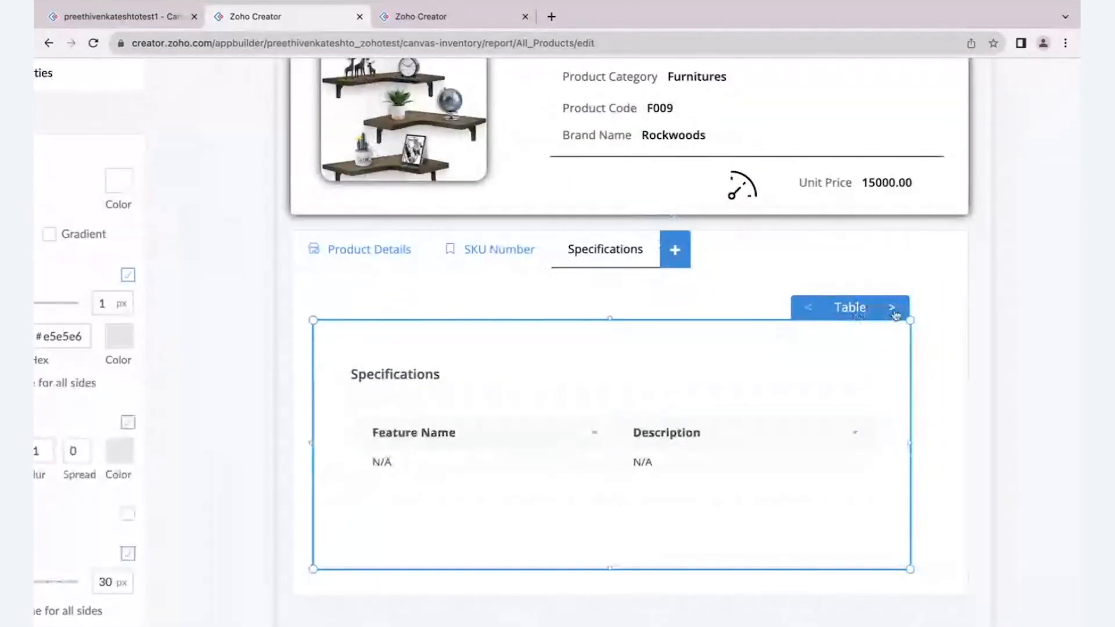
{"action": "left_click", "coordinate": [892, 308]}
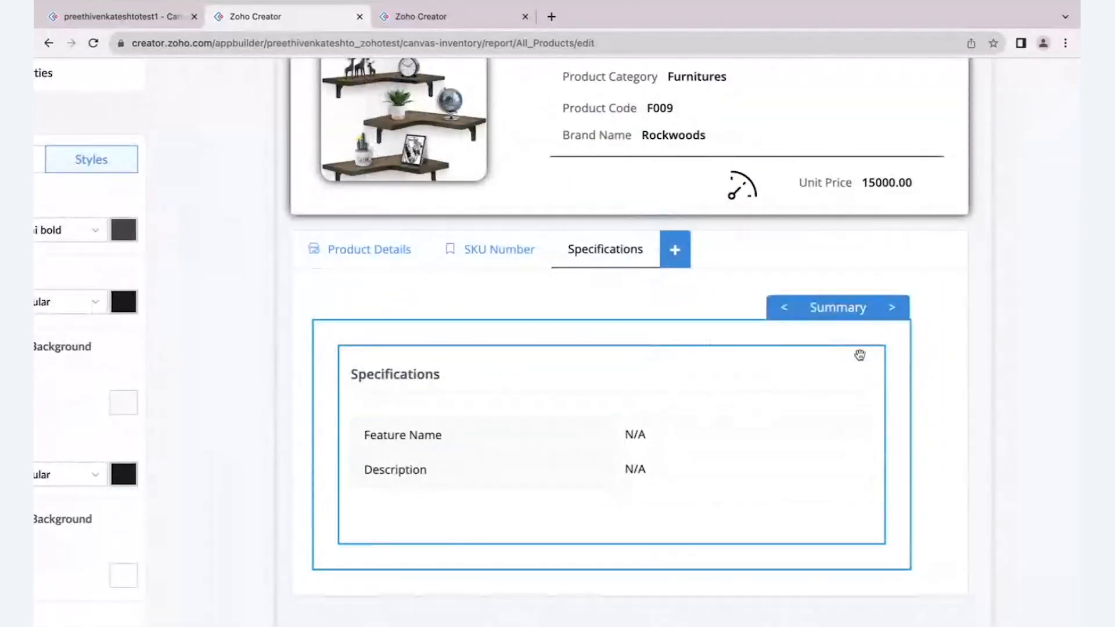
{"action": "left_click", "coordinate": [892, 309]}
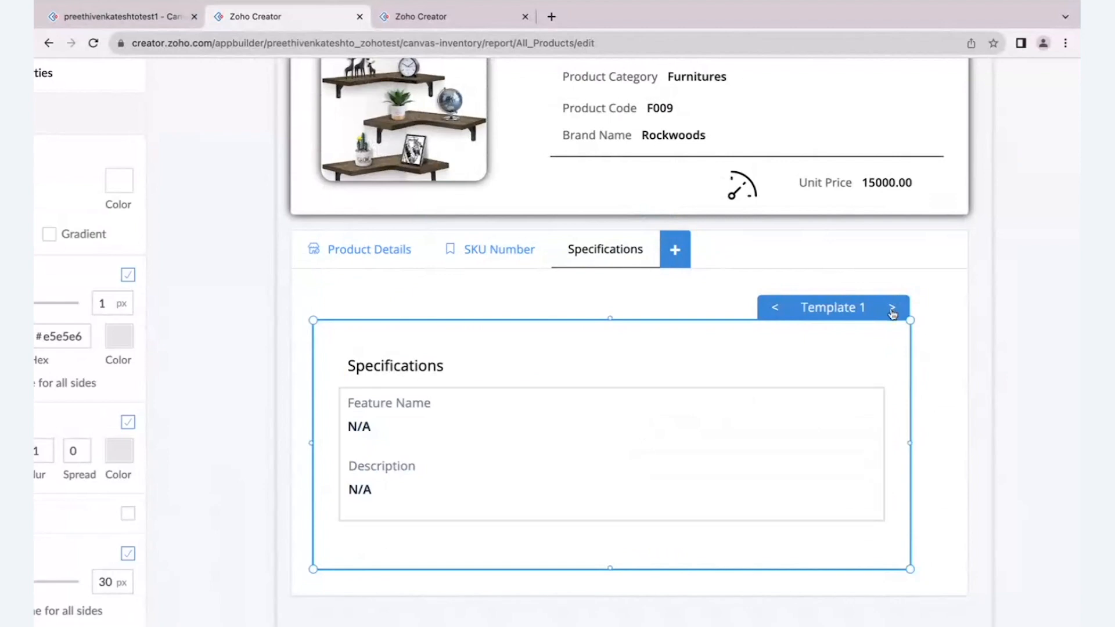
{"action": "left_click", "coordinate": [893, 312]}
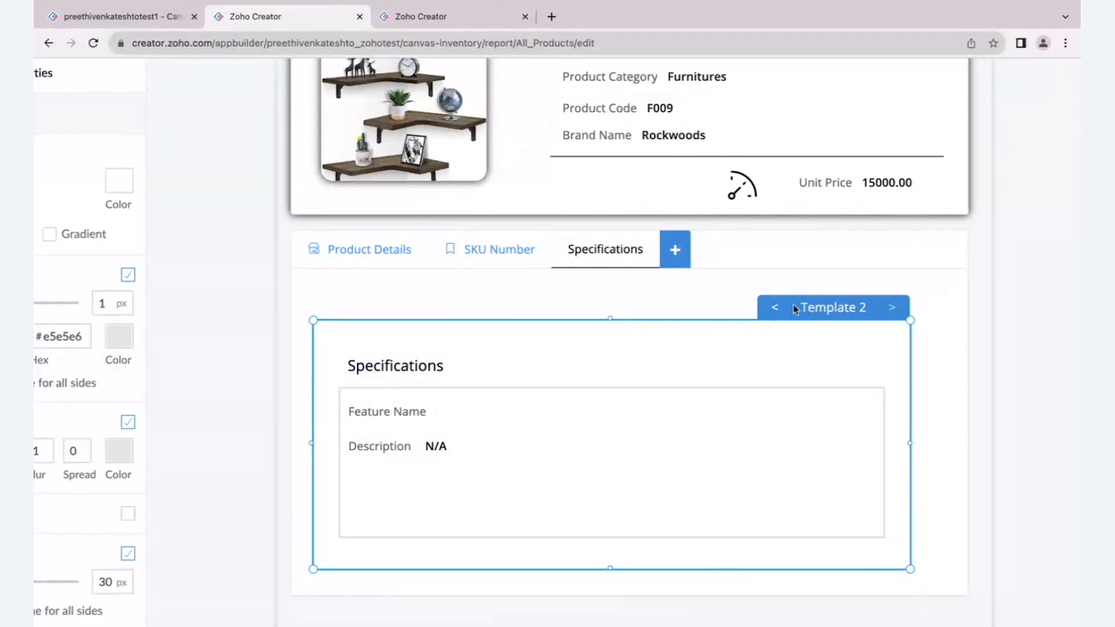
{"action": "left_click", "coordinate": [775, 309]}
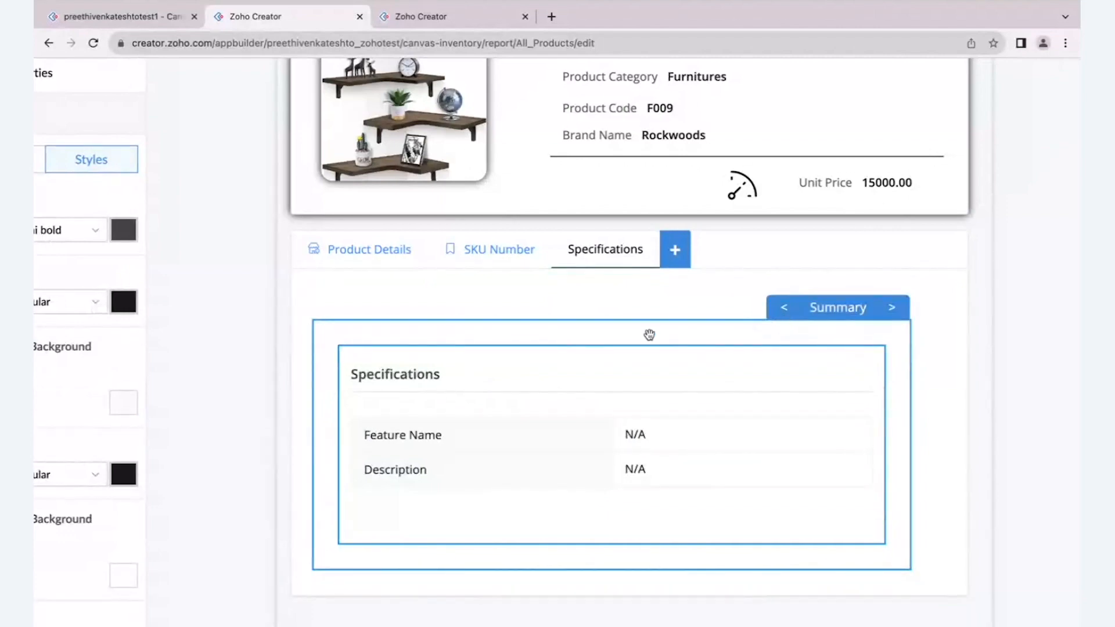
{"action": "left_click_drag", "start_coordinate": [649, 335], "coordinate": [652, 318]}
- Open the Specifications block's display properties, hide its title and show it again
{"action": "scroll", "coordinate": [653, 318], "scroll_direction": "down", "scroll_amount": 3}
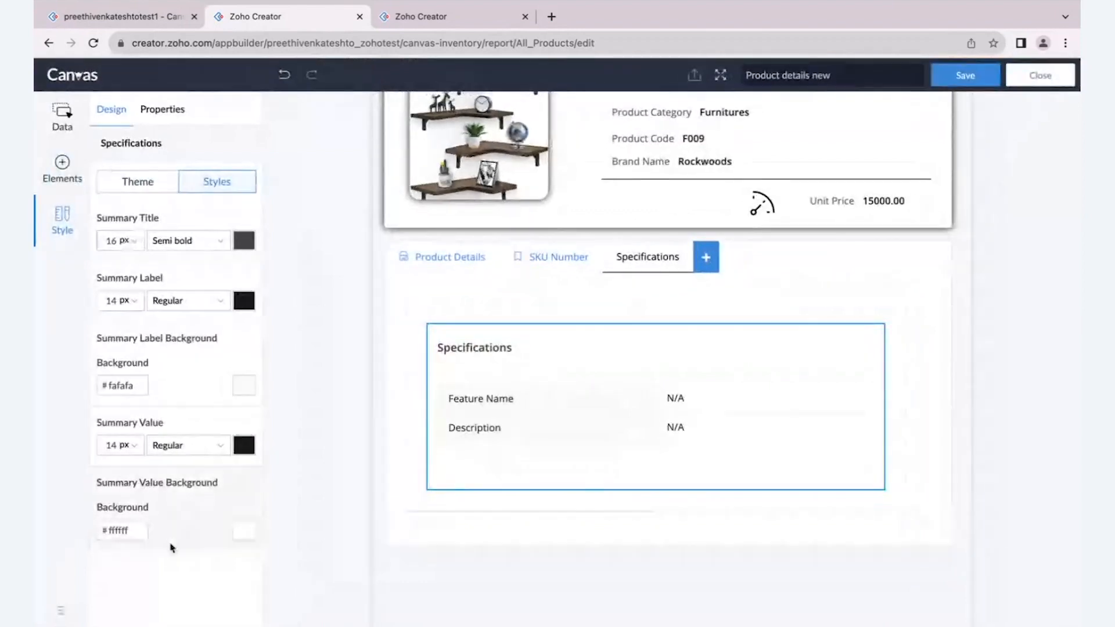
{"action": "left_click", "coordinate": [148, 110]}
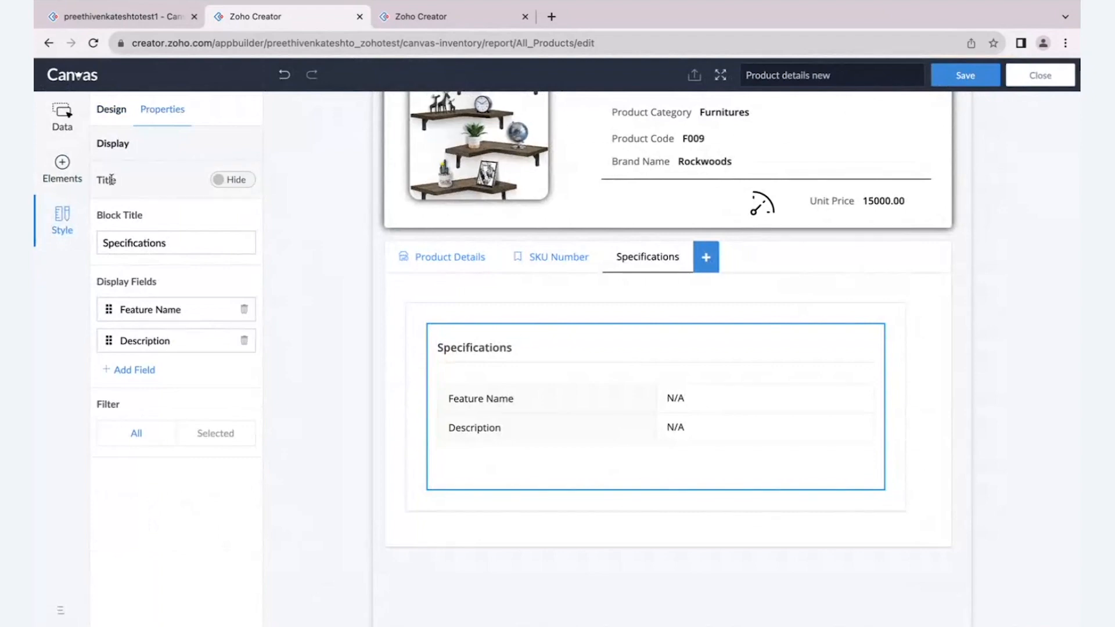
{"action": "left_click", "coordinate": [239, 182]}
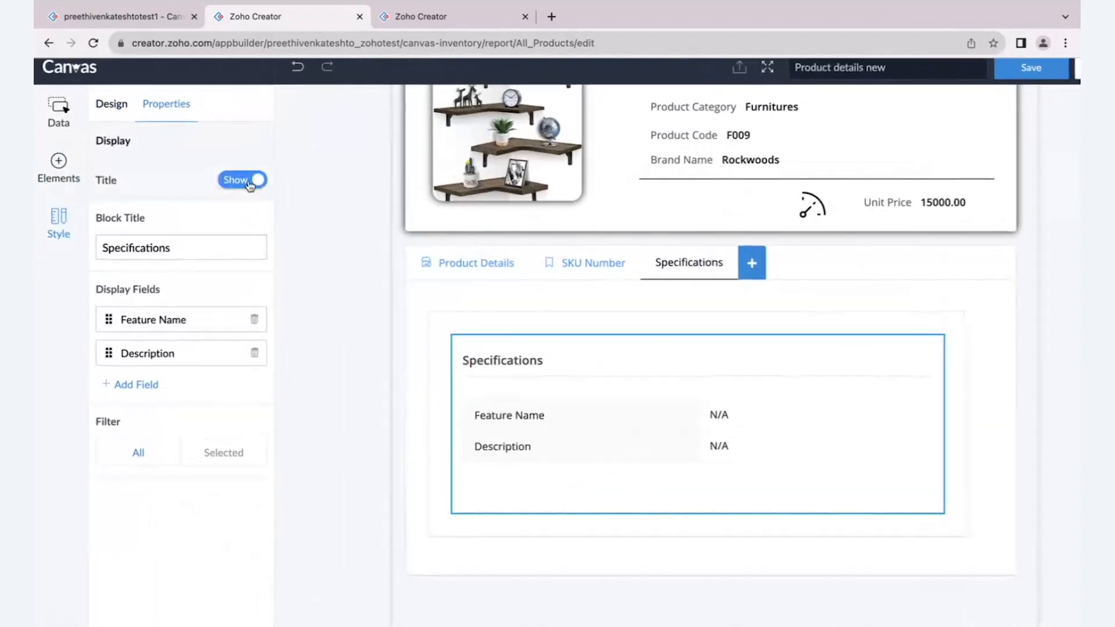
{"action": "left_click", "coordinate": [249, 182]}
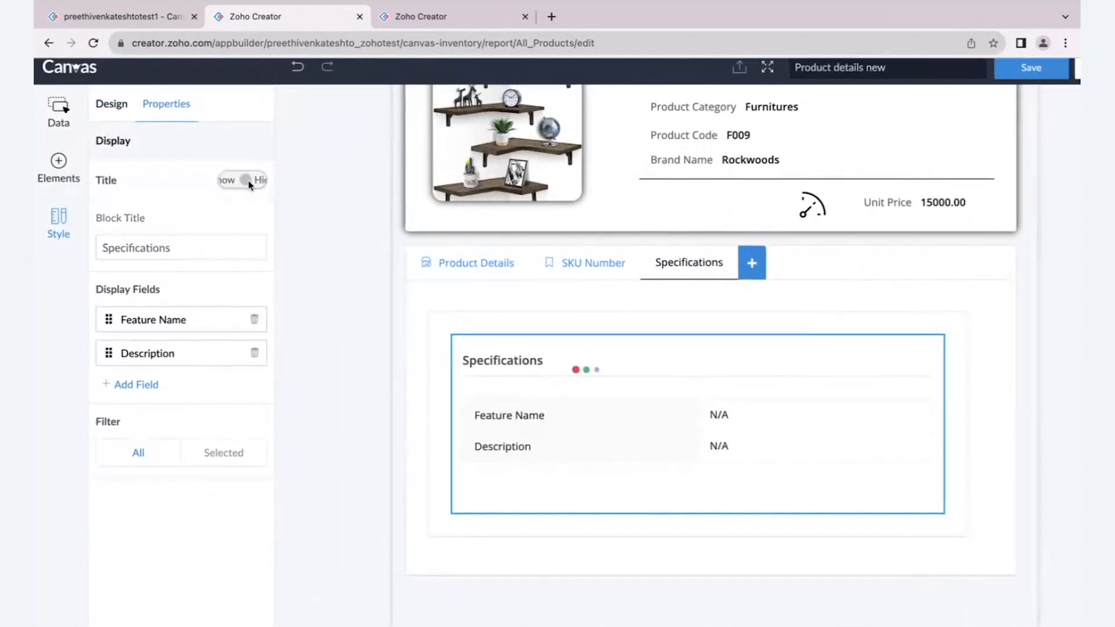
{"action": "left_click", "coordinate": [247, 181]}
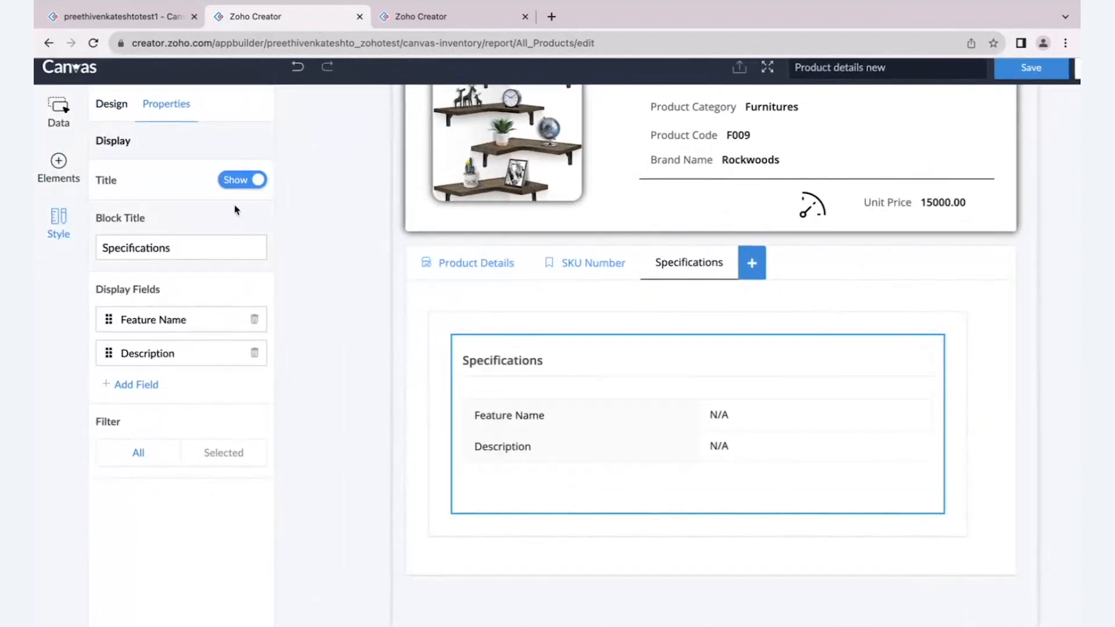
- Check the Specifications block's title and available display fields, and switch its filter to Selected
{"action": "double_click", "coordinate": [110, 251]}
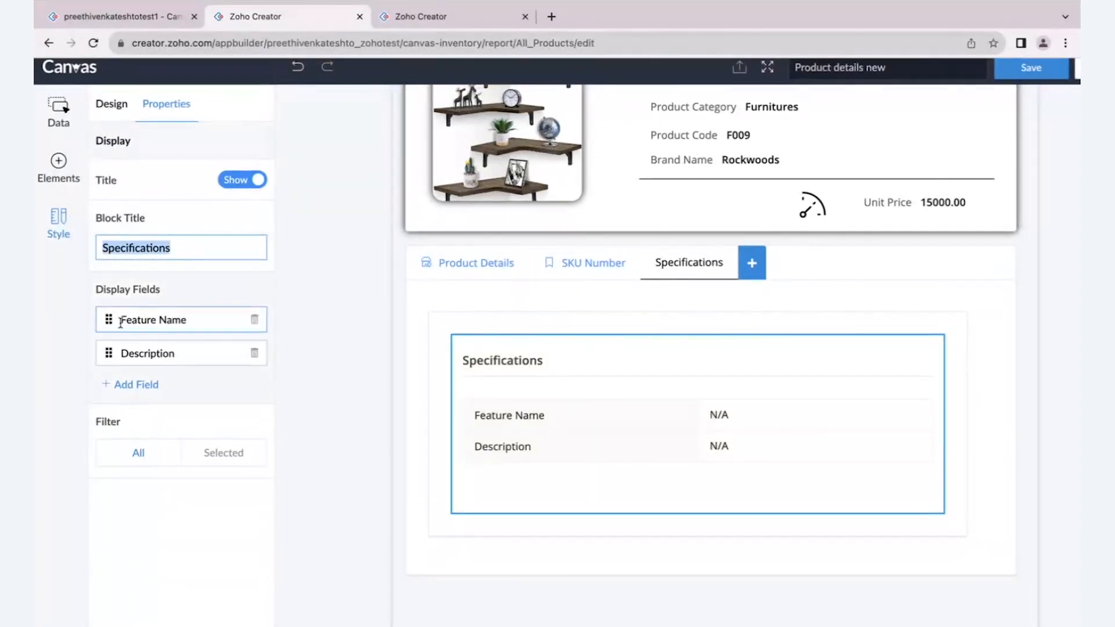
{"action": "left_click", "coordinate": [152, 384]}
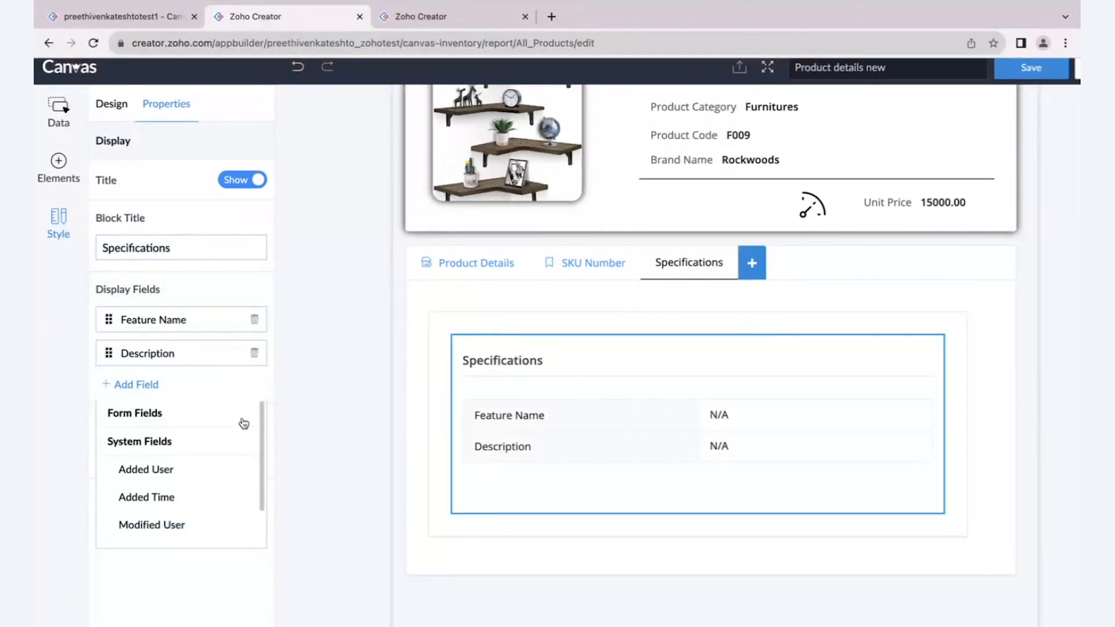
{"action": "left_click", "coordinate": [288, 388]}
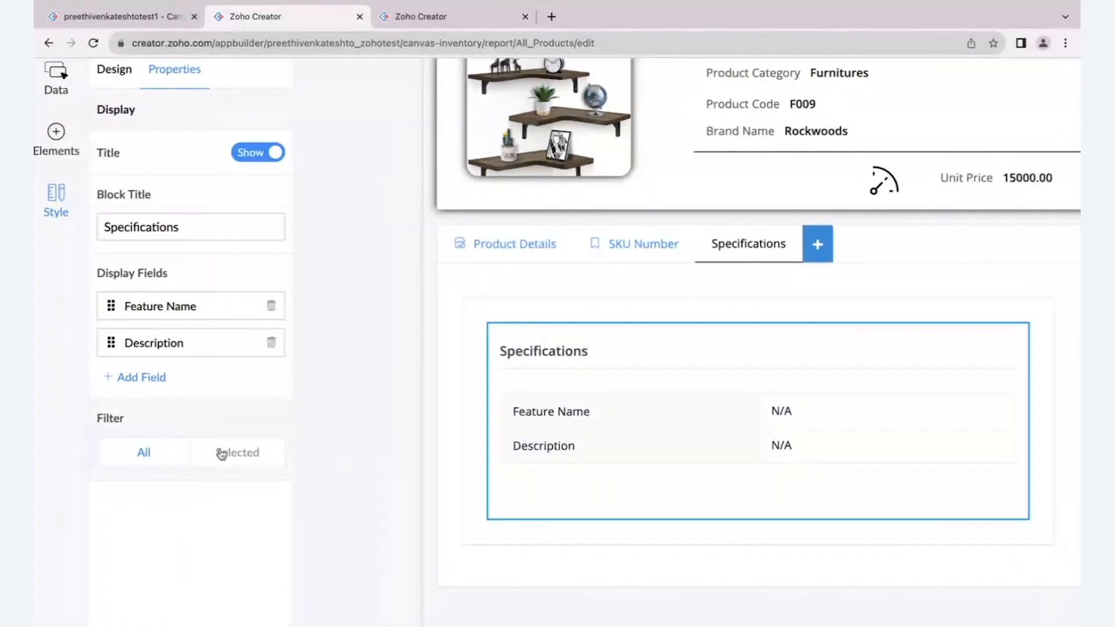
{"action": "left_click", "coordinate": [222, 453]}
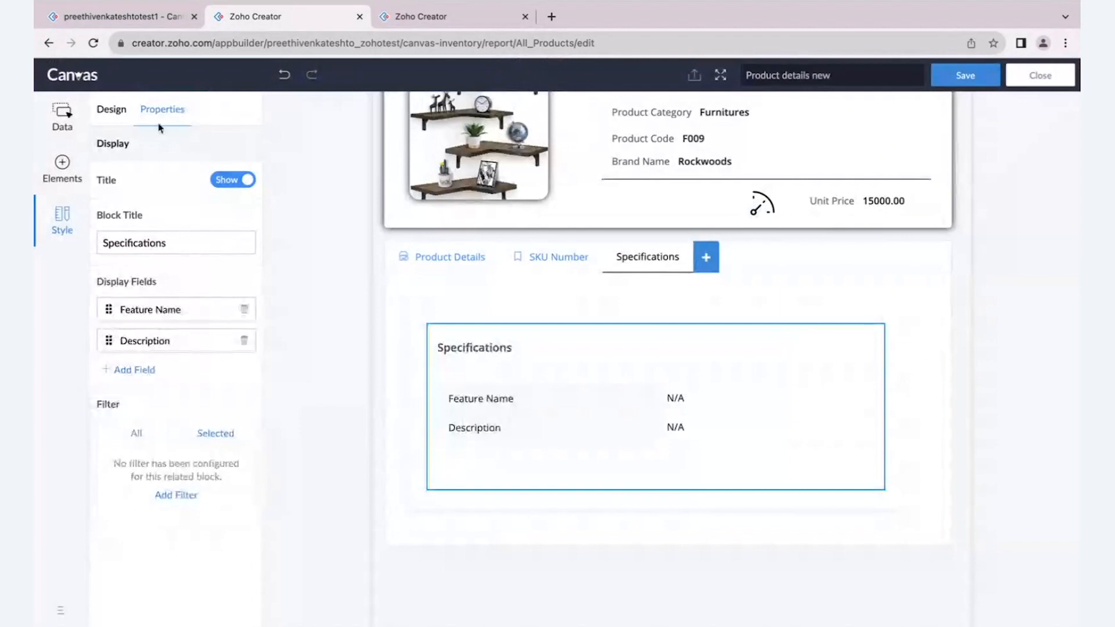
{"action": "left_click", "coordinate": [114, 114]}
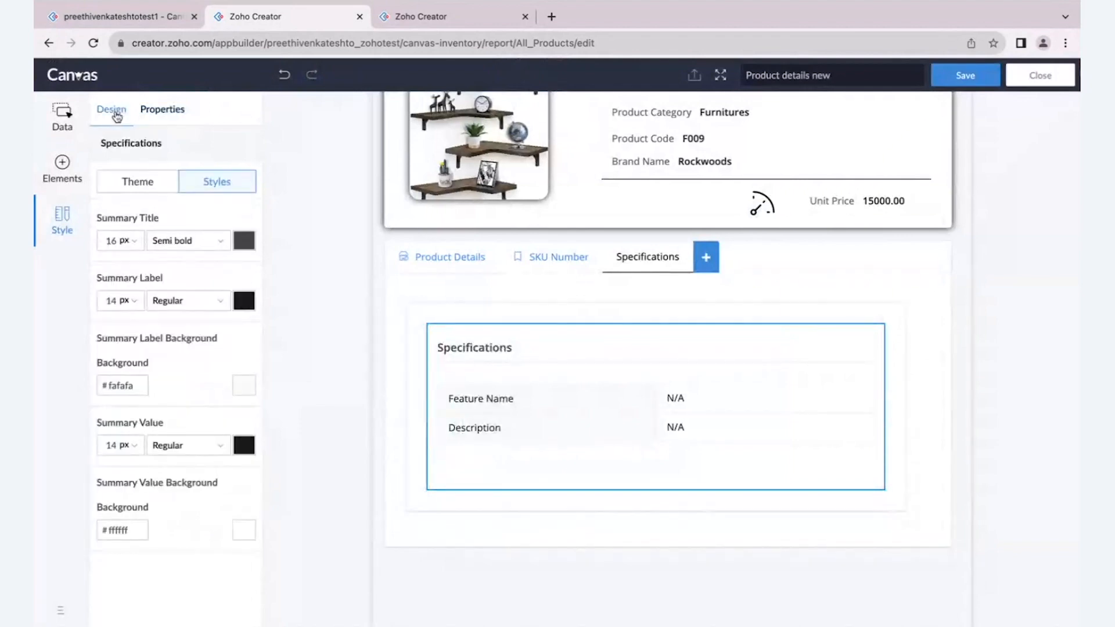
- Examine the Wooden Wall product name value's display properties and conditional formatting settings
{"action": "left_click", "coordinate": [512, 318]}
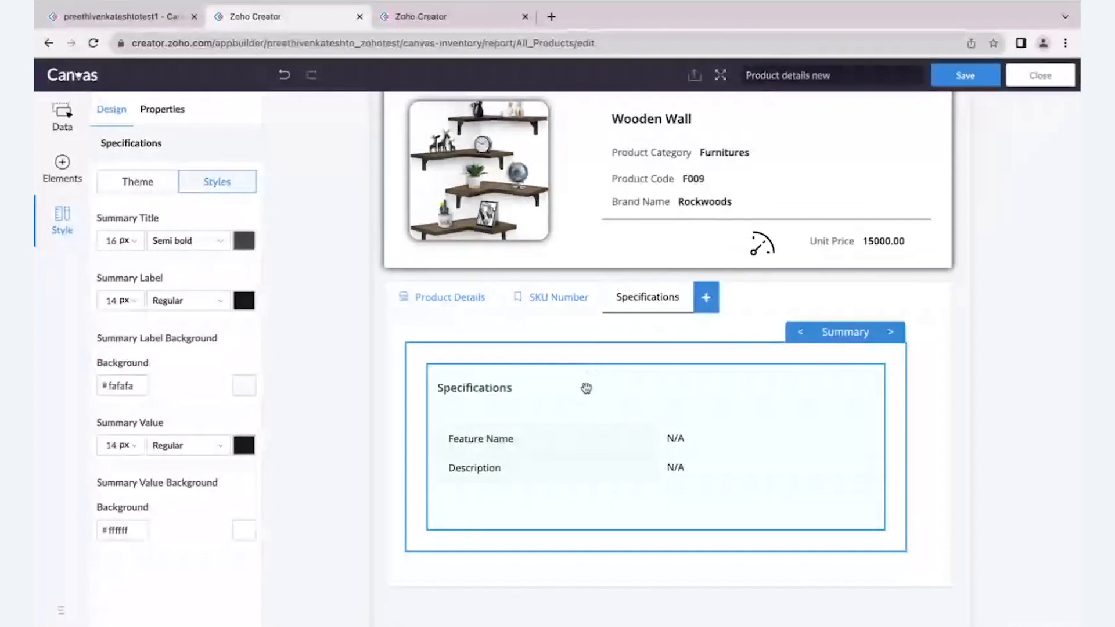
{"action": "left_click", "coordinate": [651, 118]}
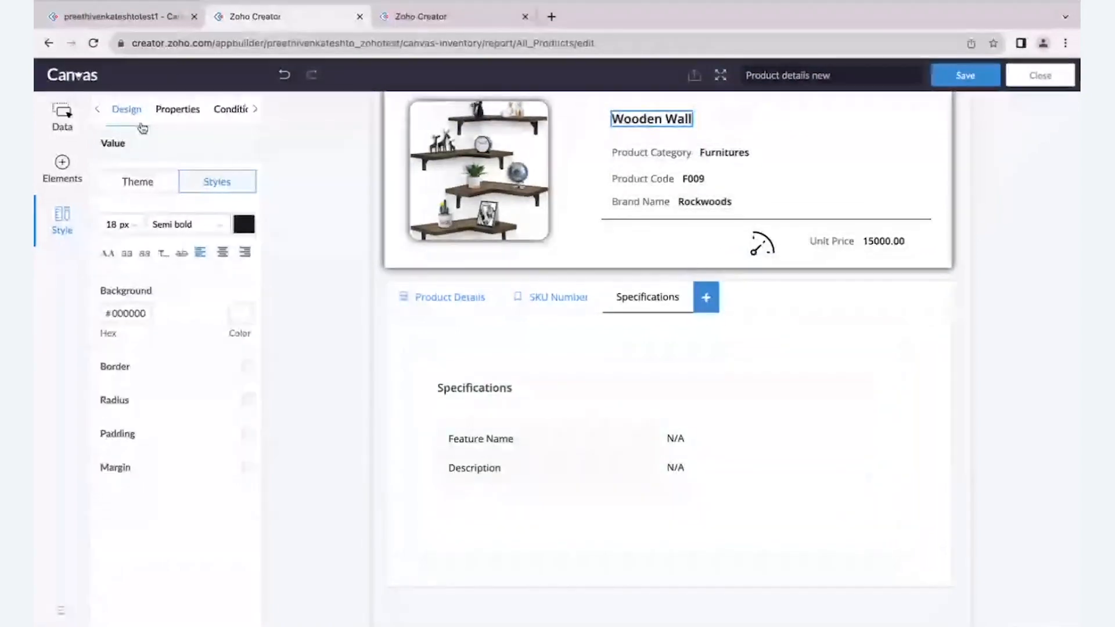
{"action": "left_click", "coordinate": [177, 110]}
{"action": "left_click", "coordinate": [177, 238]}
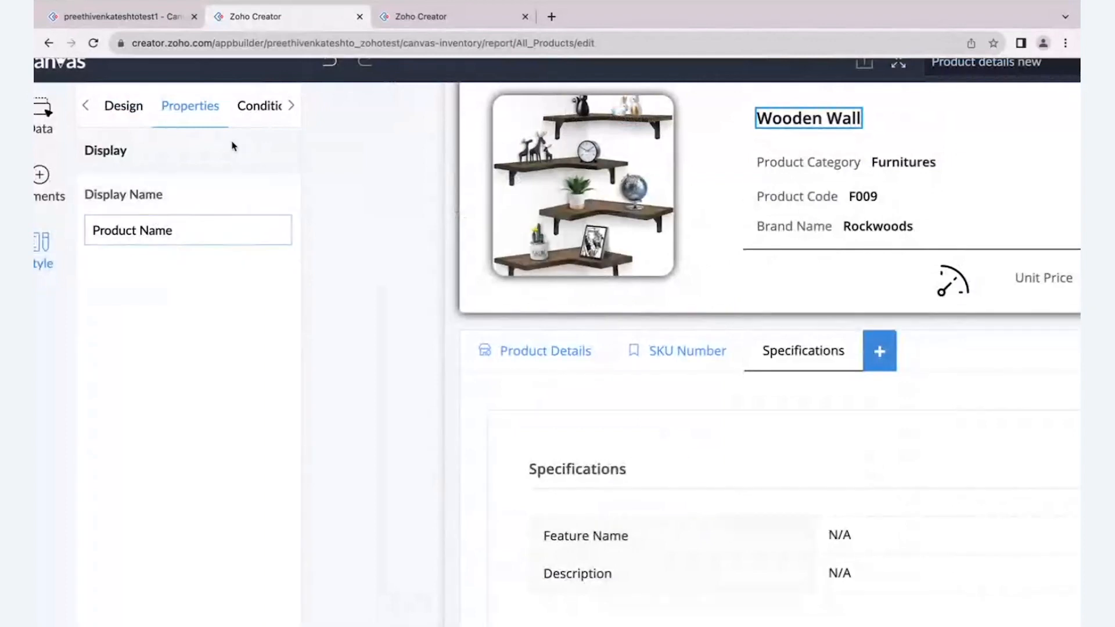
{"action": "left_click", "coordinate": [253, 112]}
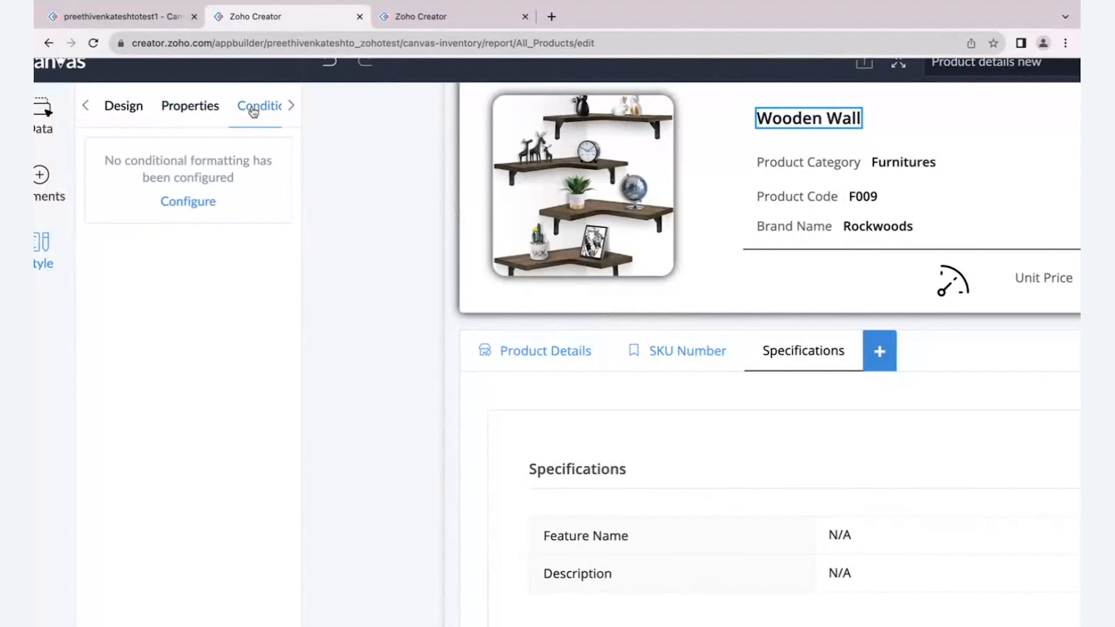
- Start a conditional format for the product name value with the green-filled template, limited to selected records by the Reorder Status field
{"action": "left_click", "coordinate": [188, 204]}
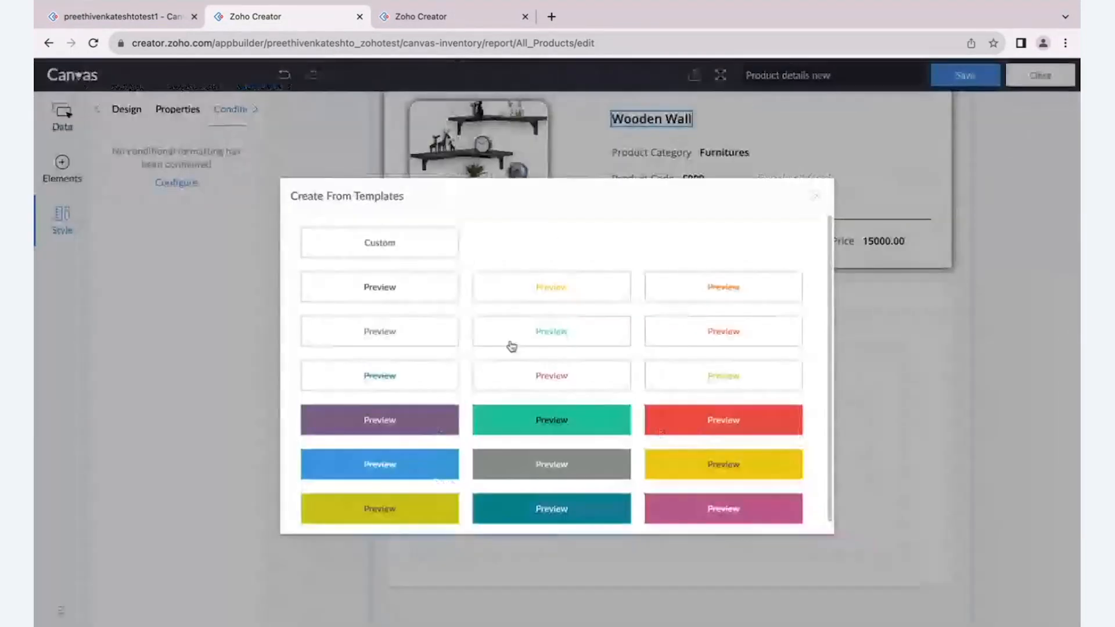
{"action": "left_click", "coordinate": [504, 424]}
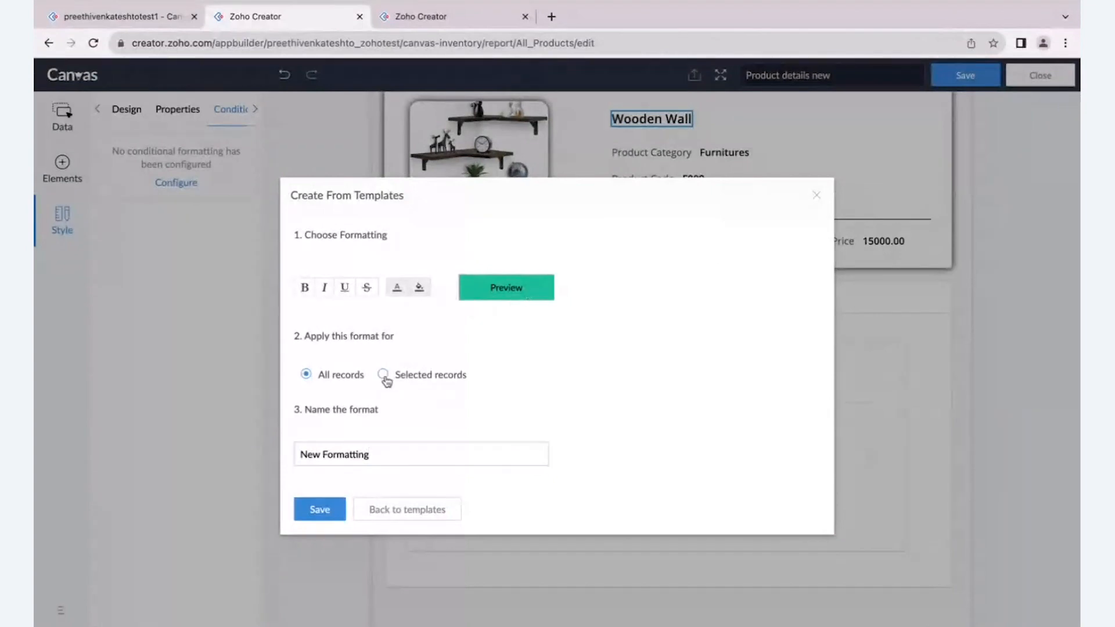
{"action": "left_click", "coordinate": [382, 375]}
{"action": "left_click", "coordinate": [400, 410]}
{"action": "type", "text": "sta"}
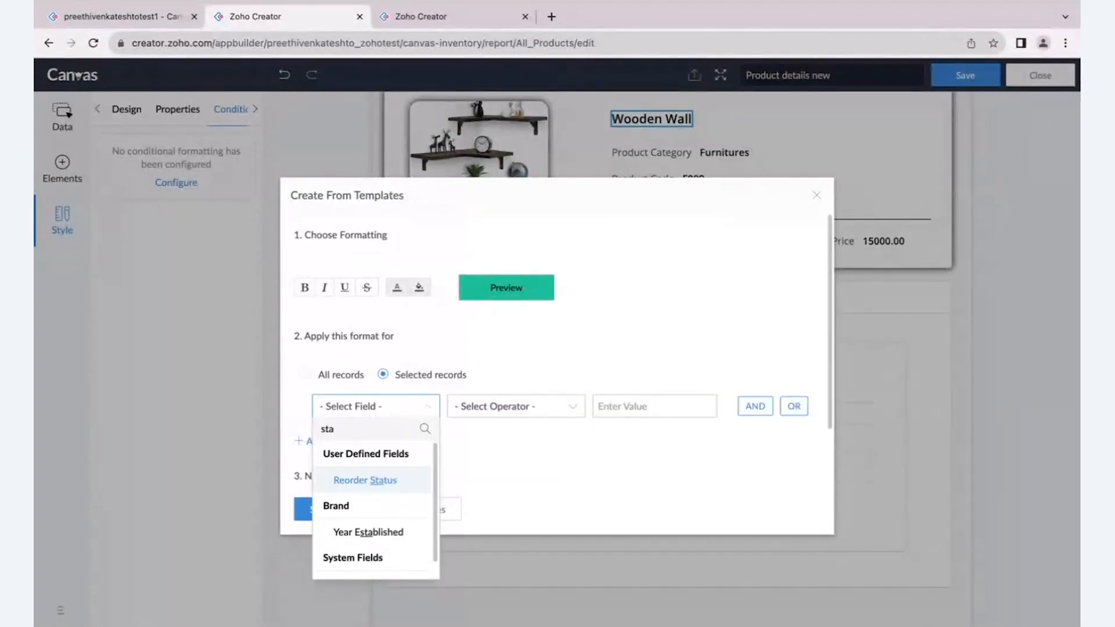
{"action": "left_click", "coordinate": [420, 478]}
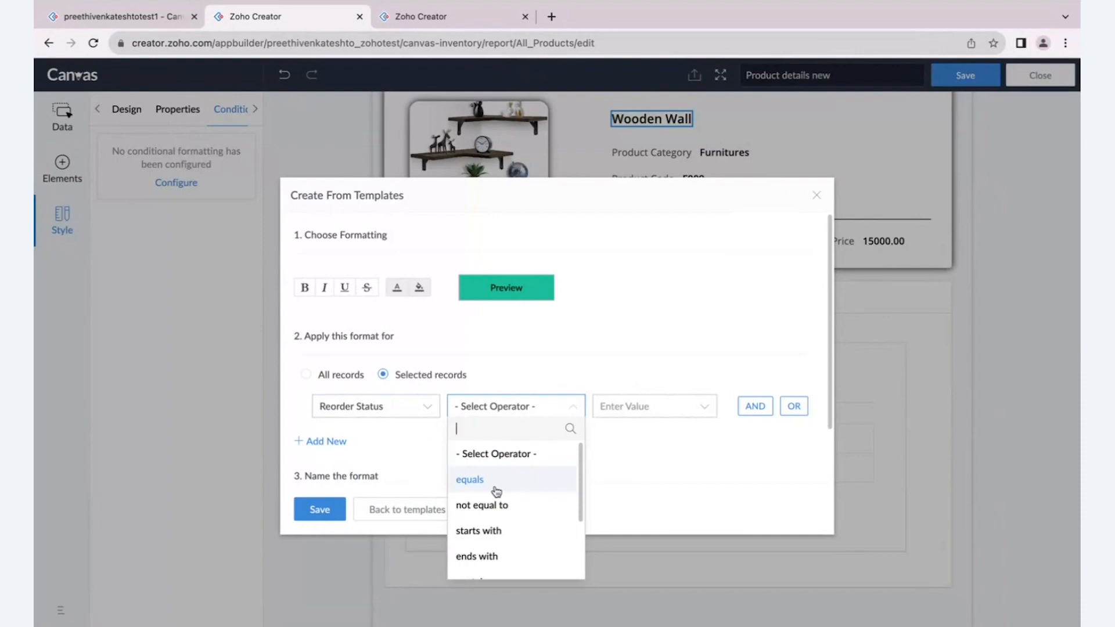
- Set the Reorder Status condition to equals Email send, and change its comparison value to Completed
{"action": "left_click", "coordinate": [496, 491]}
{"action": "scroll", "coordinate": [624, 517], "scroll_direction": "down", "scroll_amount": 1}
{"action": "scroll", "coordinate": [642, 467], "scroll_direction": "up", "scroll_amount": 1}
{"action": "scroll", "coordinate": [647, 569], "scroll_direction": "down", "scroll_amount": 2}
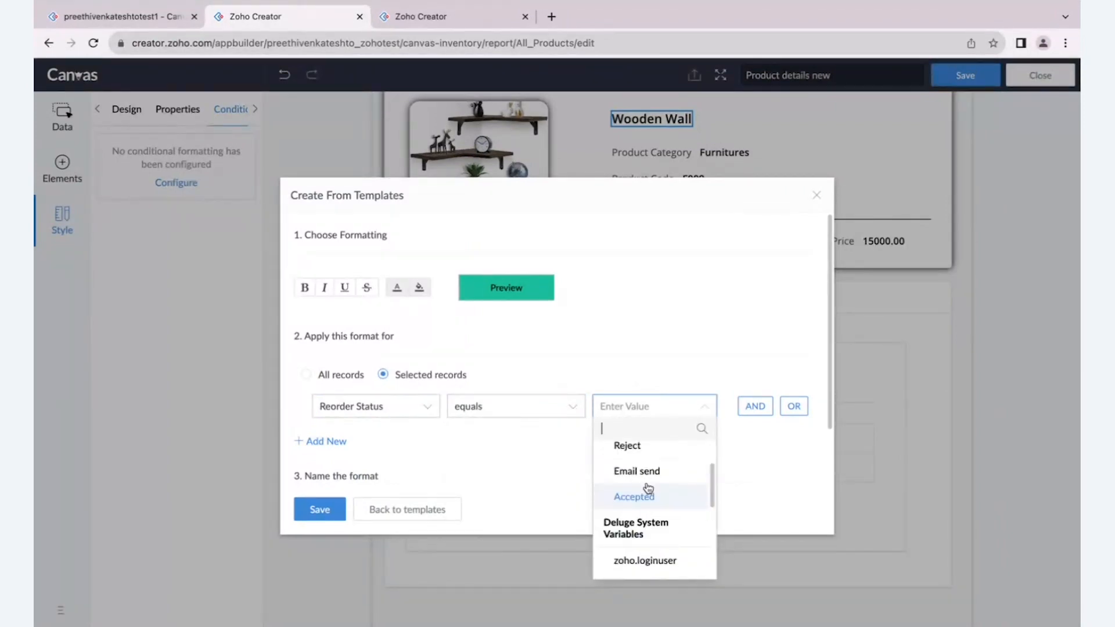
{"action": "left_click", "coordinate": [637, 471]}
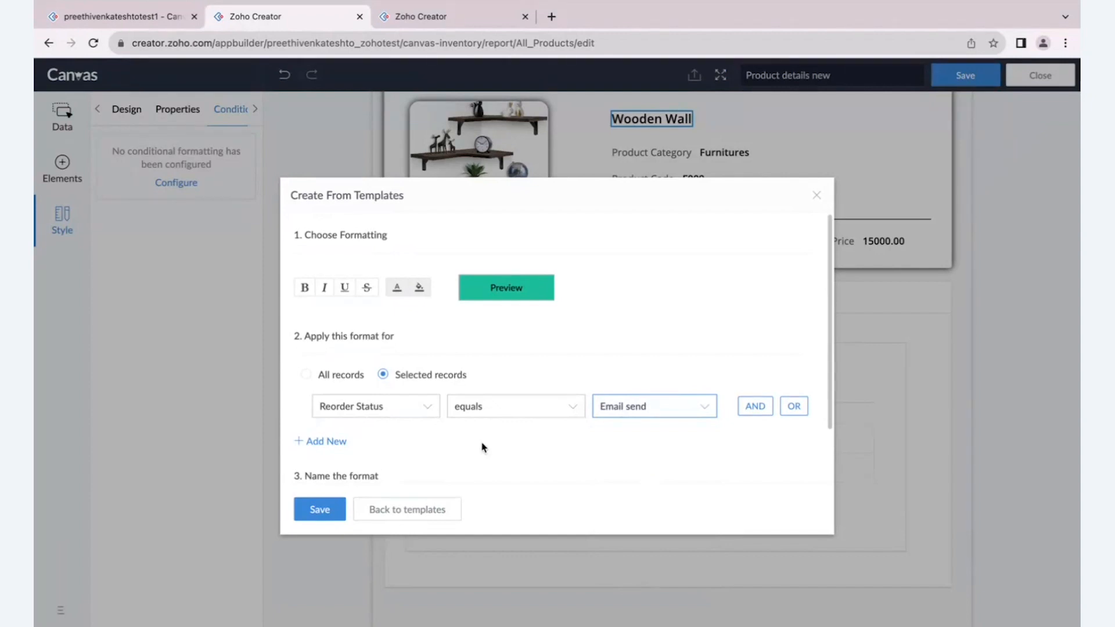
{"action": "left_click", "coordinate": [642, 414]}
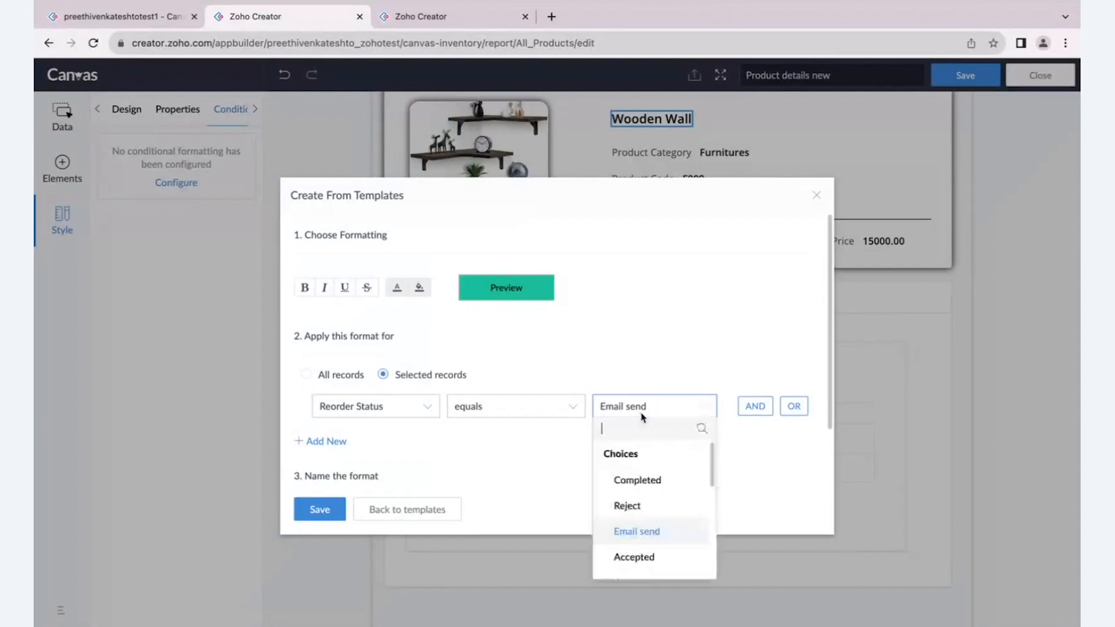
{"action": "left_click", "coordinate": [647, 480]}
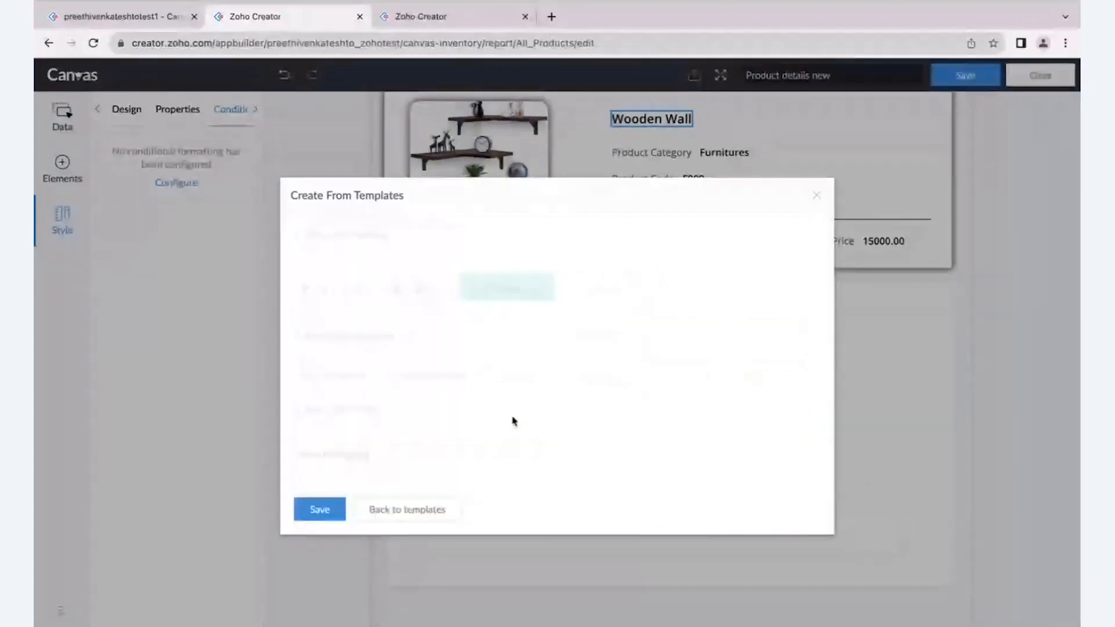
- Apply the green format to selected records where Reorder Status equals Completed, and save it as New Formatting
{"action": "left_click", "coordinate": [383, 374]}
{"action": "left_click", "coordinate": [374, 406]}
{"action": "type", "text": "re"}
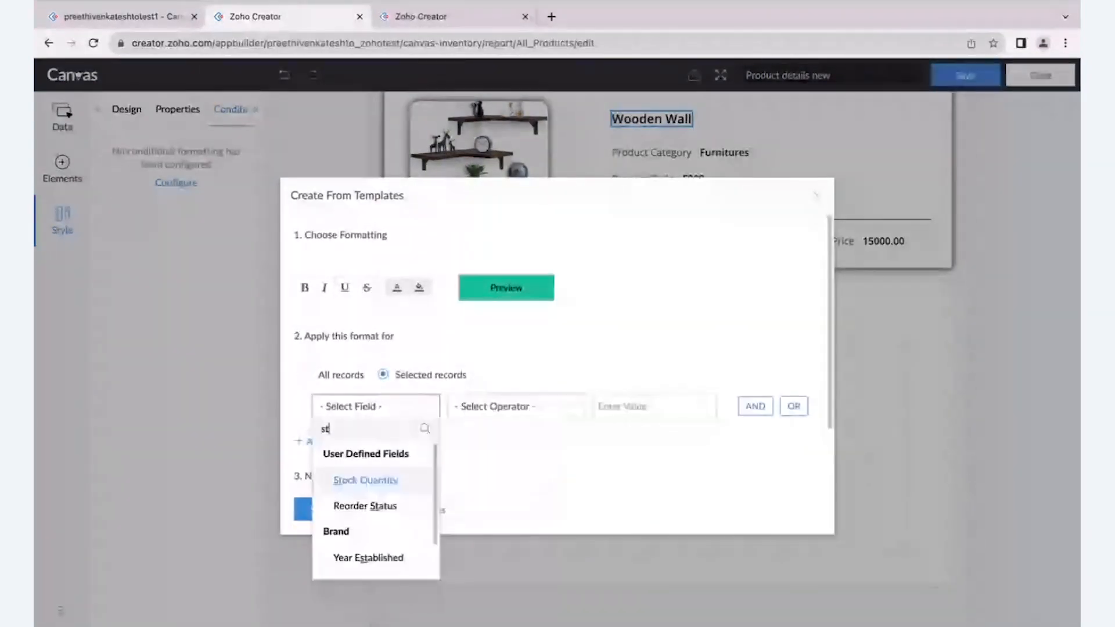
{"action": "left_click", "coordinate": [391, 480]}
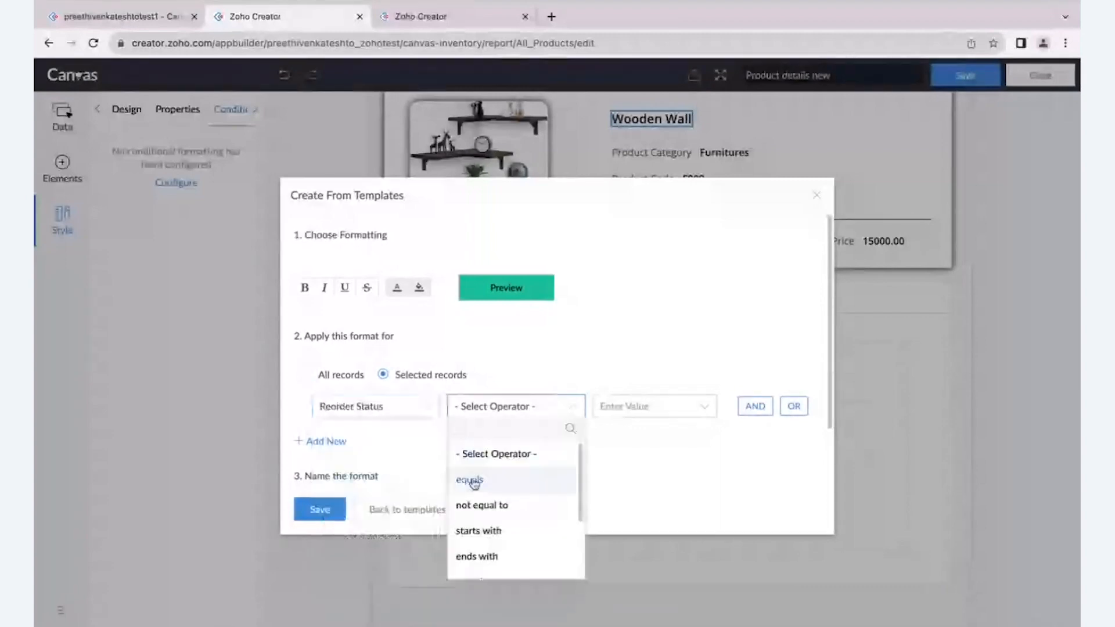
{"action": "left_click", "coordinate": [535, 480]}
{"action": "left_click", "coordinate": [632, 486]}
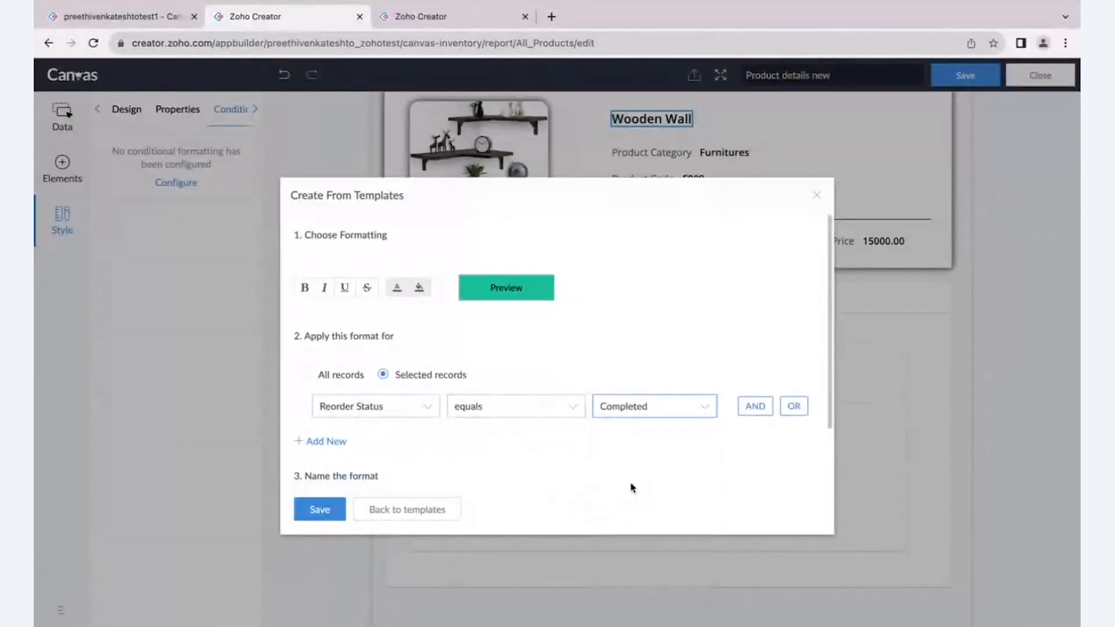
{"action": "left_click", "coordinate": [321, 511]}
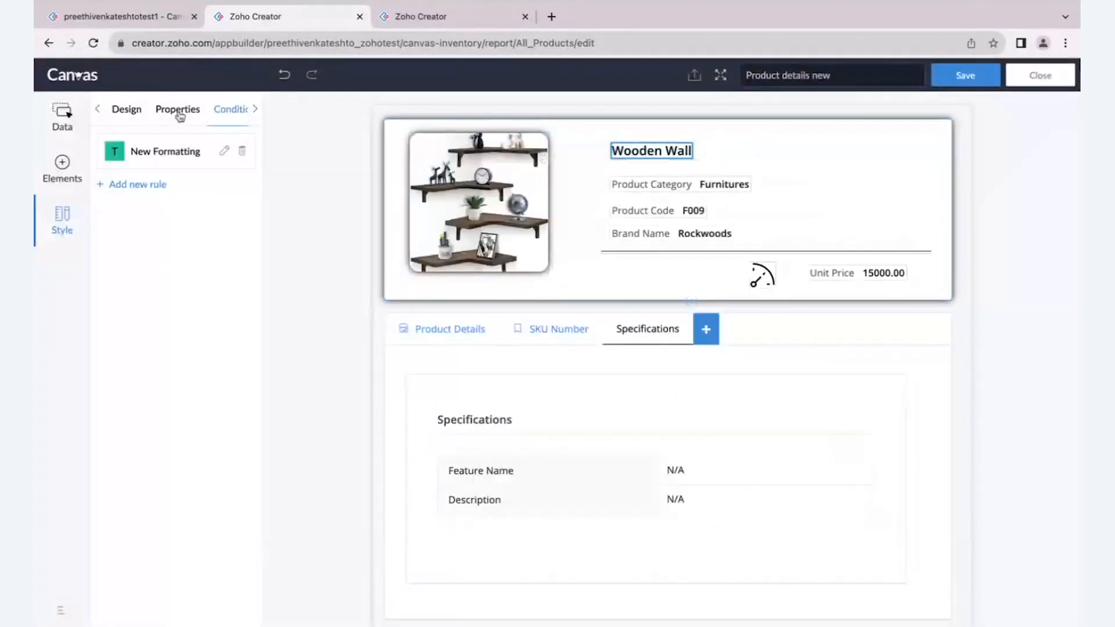
- Check the product name's design styles, select the Specifications tab, and save the Product details new layout
{"action": "left_click", "coordinate": [125, 110]}
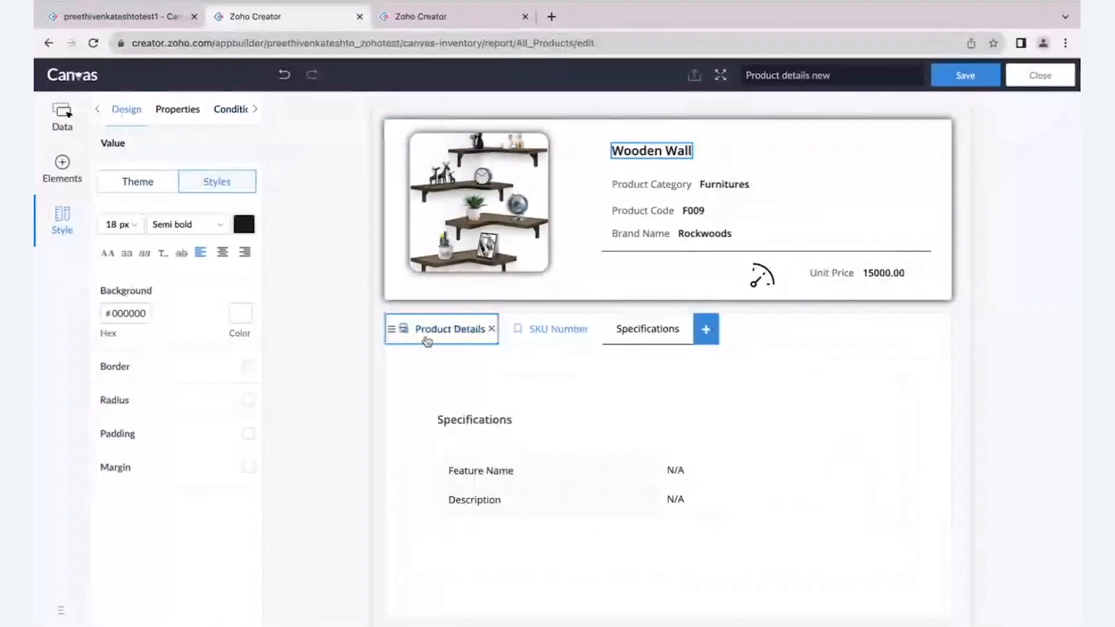
{"action": "scroll", "coordinate": [425, 341], "scroll_direction": "down", "scroll_amount": 2}
{"action": "left_click", "coordinate": [645, 238]}
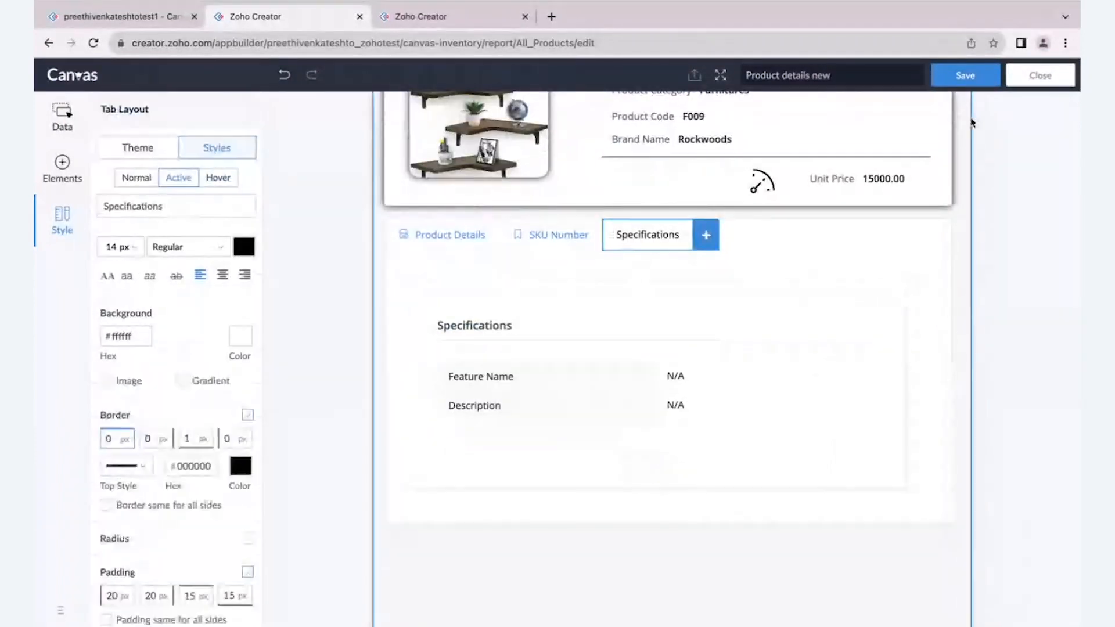
{"action": "left_click", "coordinate": [959, 74]}
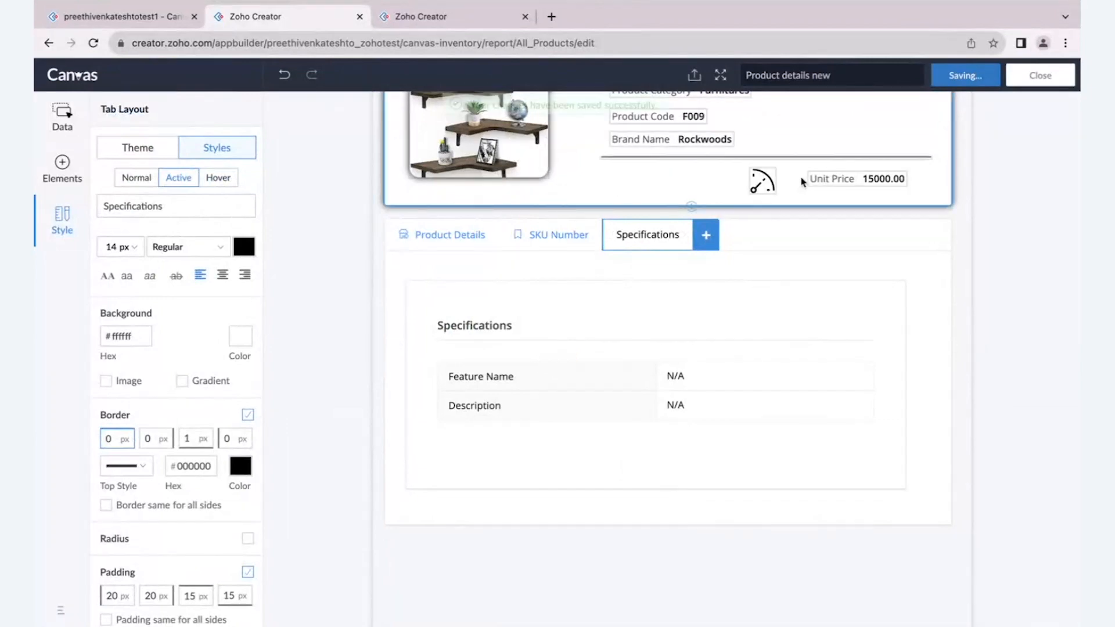
- Switch to the live Canvas - Inventory app and view the Flybird Furniture record's SKU Number and Specifications tabs from All Products
{"action": "left_click", "coordinate": [149, 15]}
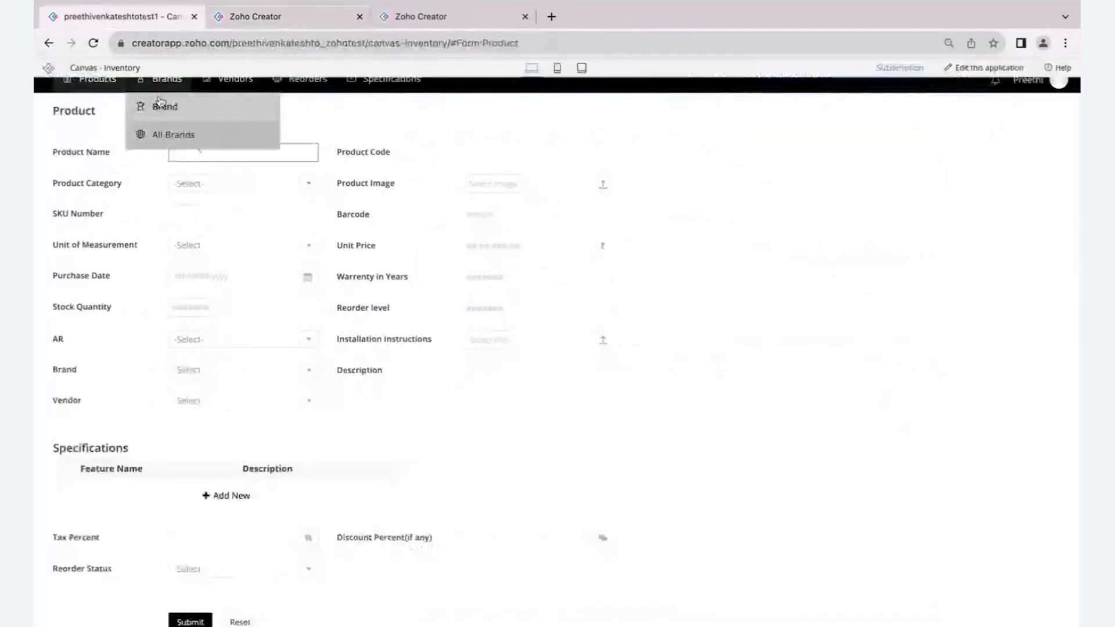
{"action": "mouse_move", "coordinate": [96, 83]}
{"action": "left_click", "coordinate": [99, 136]}
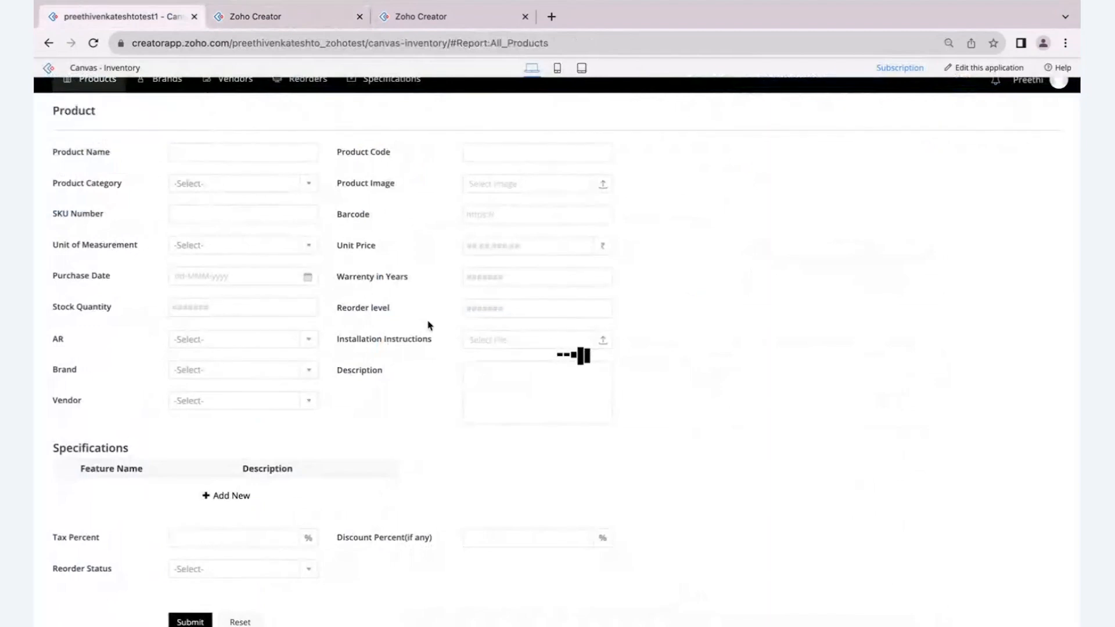
{"action": "left_click", "coordinate": [400, 192]}
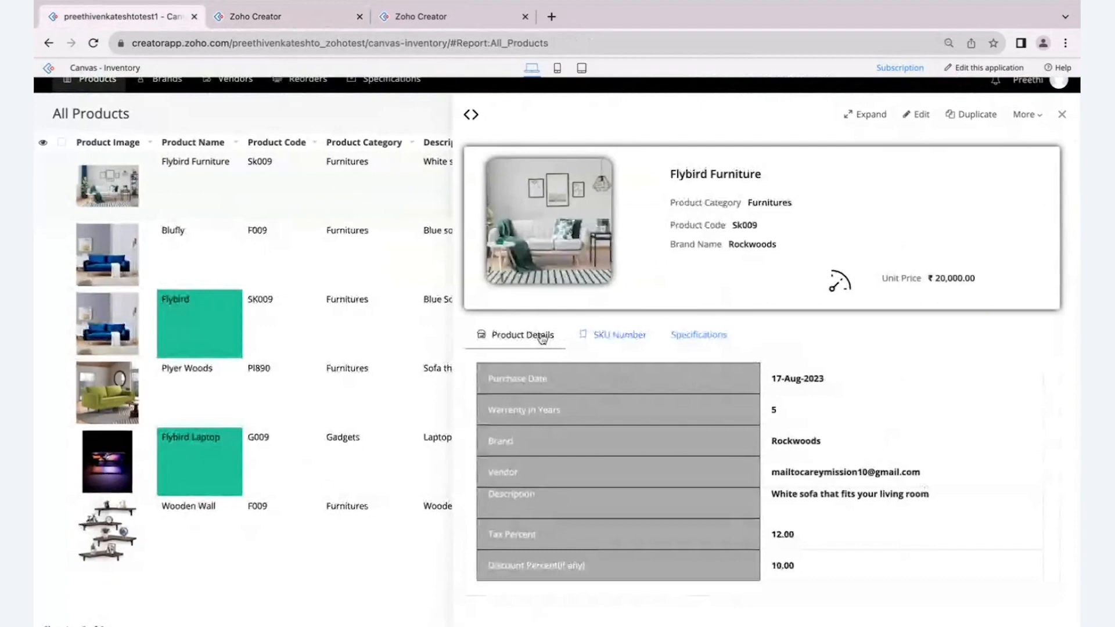
{"action": "left_click", "coordinate": [619, 336]}
{"action": "double_click", "coordinate": [689, 335]}
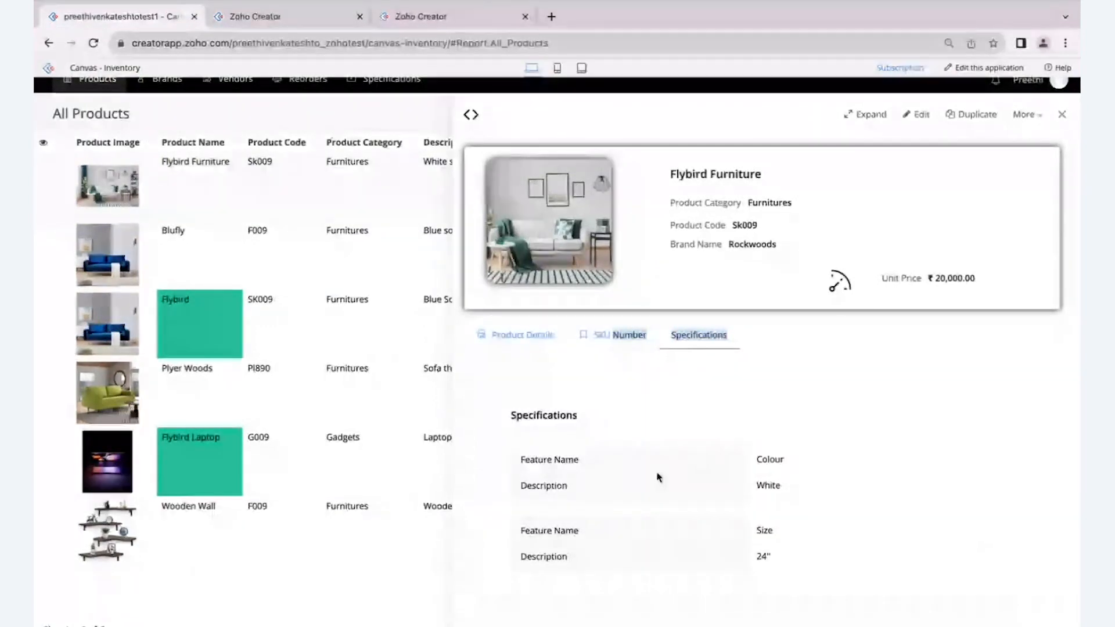
- Return to the Canvas editor, add a new tab after Specifications, and open its name for editing
{"action": "left_click", "coordinate": [291, 19]}
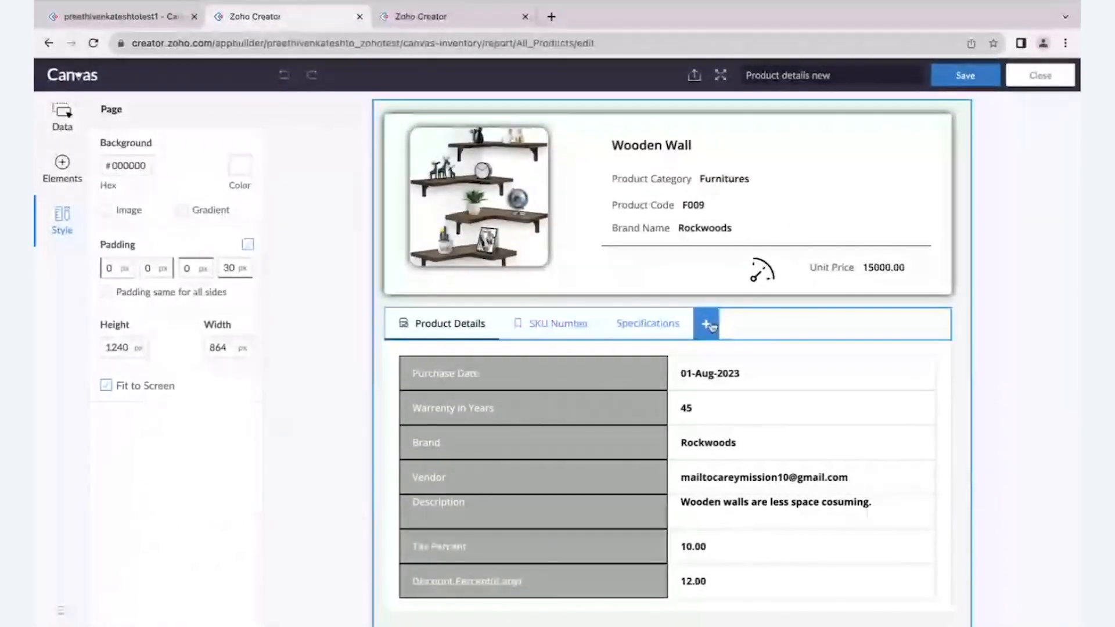
{"action": "left_click", "coordinate": [707, 324]}
{"action": "left_click", "coordinate": [713, 327]}
{"action": "left_click", "coordinate": [168, 206]}
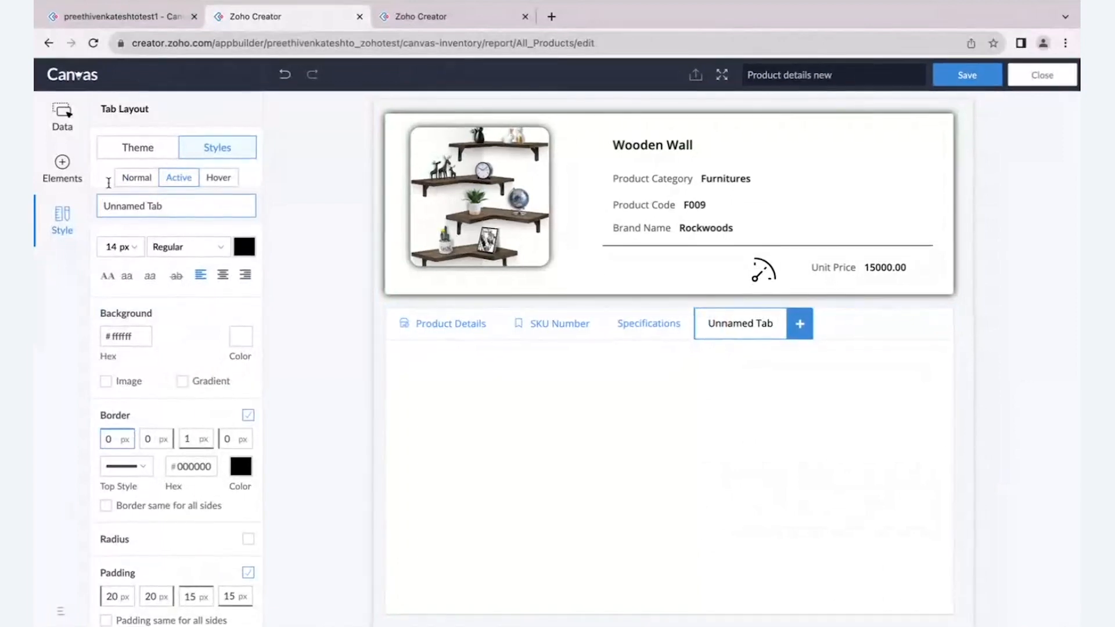
- In the live app, close the product detail, look through the All Vendors report, and return to All Products
{"action": "left_click", "coordinate": [116, 17]}
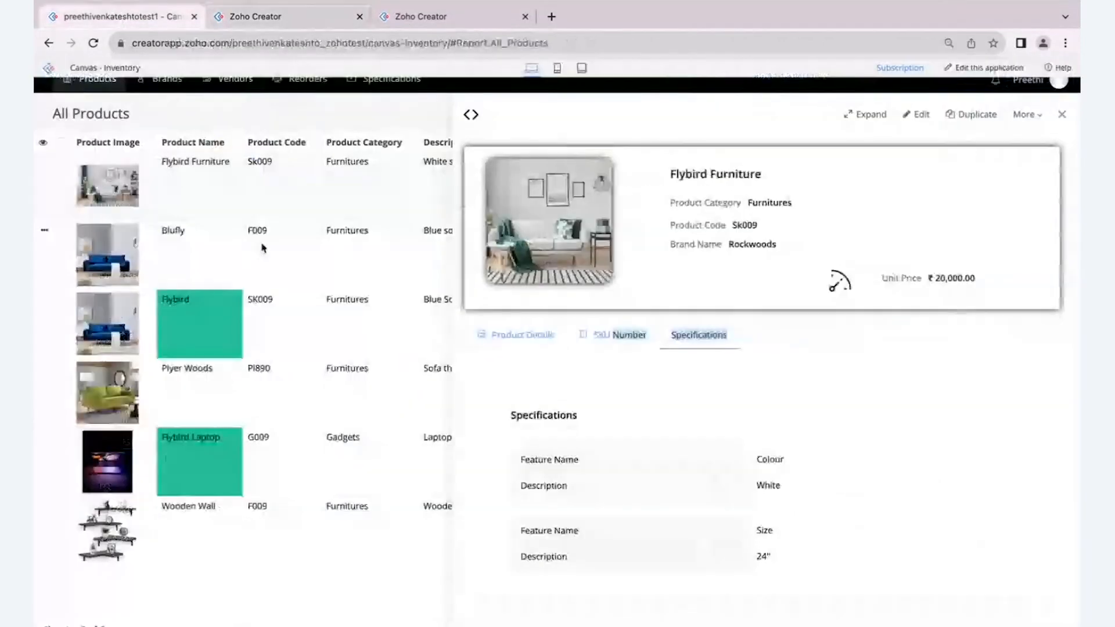
{"action": "left_click", "coordinate": [1062, 115]}
{"action": "mouse_move", "coordinate": [235, 93]}
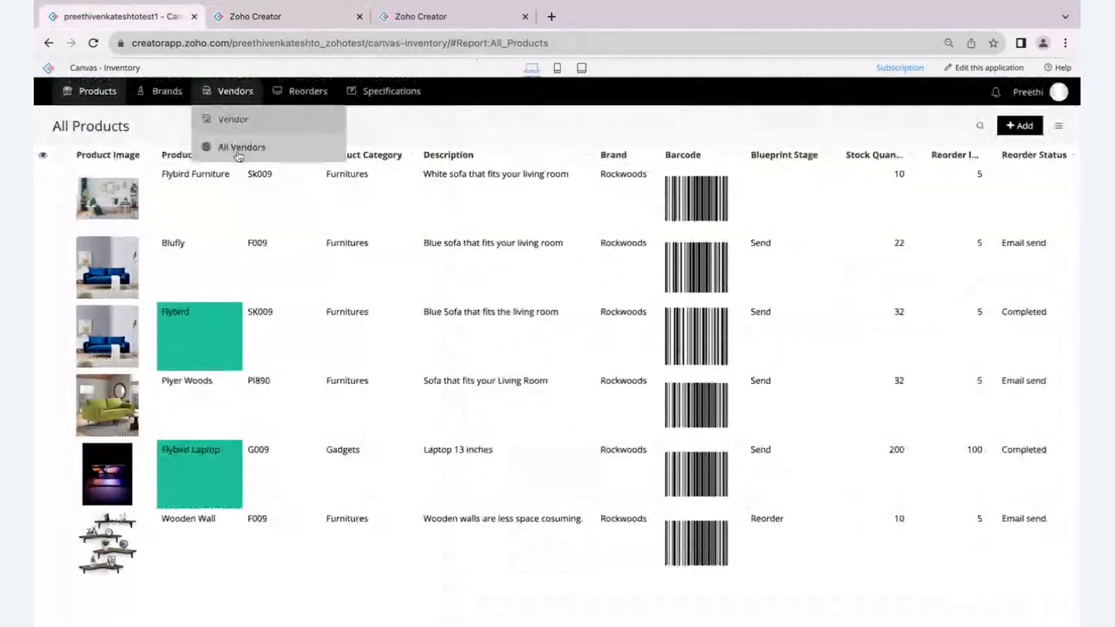
{"action": "left_click", "coordinate": [237, 147]}
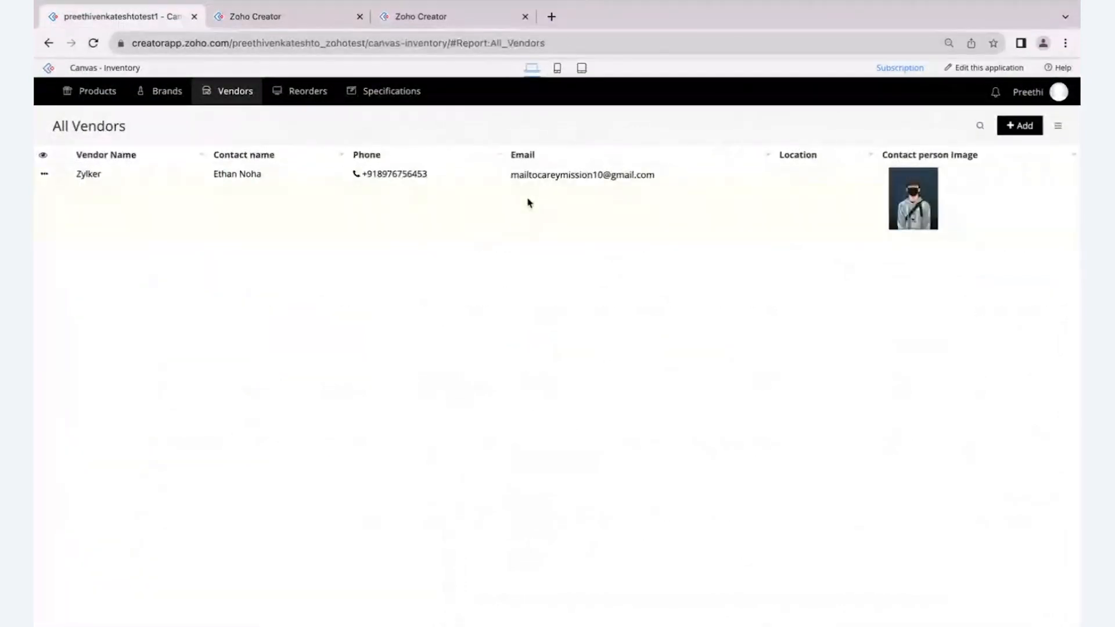
{"action": "scroll", "coordinate": [530, 202], "scroll_direction": "up", "scroll_amount": 1}
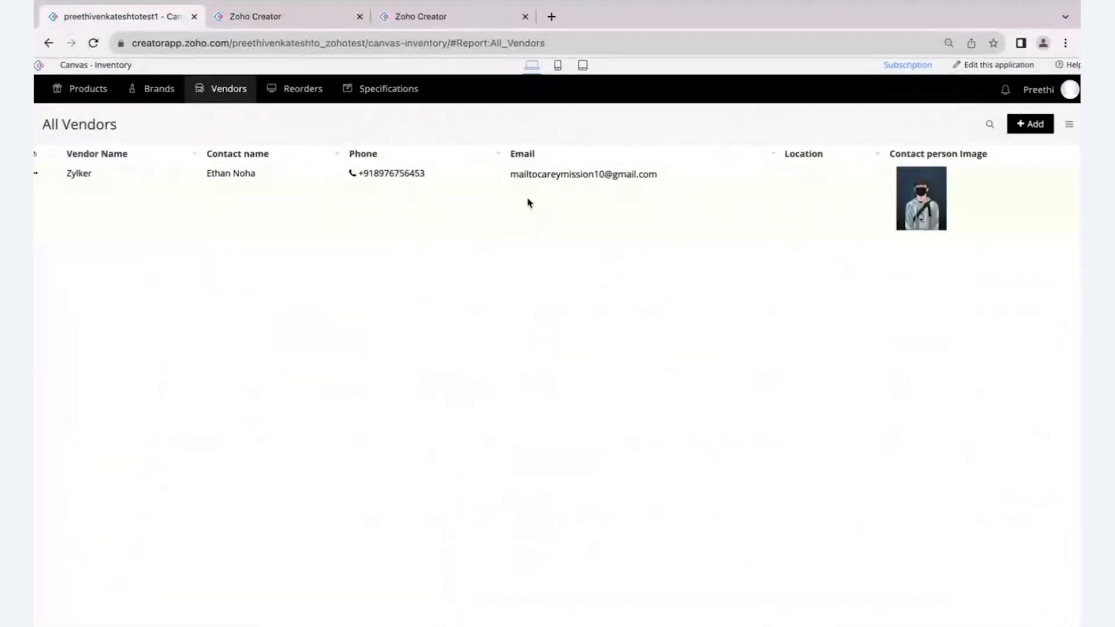
{"action": "scroll", "coordinate": [529, 202], "scroll_direction": "down", "scroll_amount": 1}
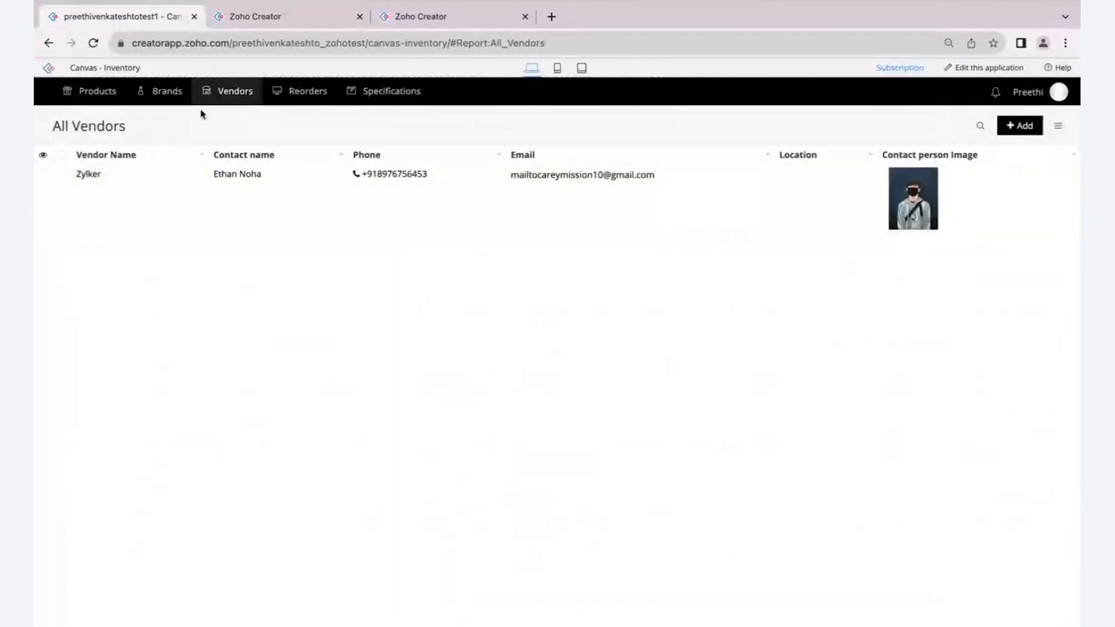
{"action": "left_click", "coordinate": [93, 147]}
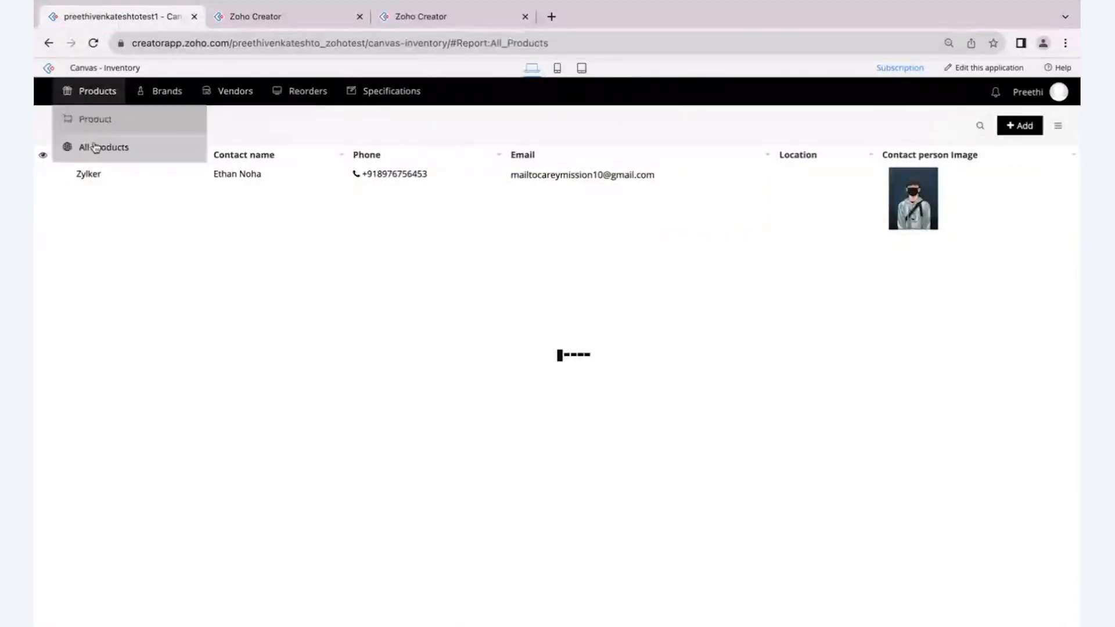
- Switch back to the Canvas editor and rename the new unnamed tab as Reorder
{"action": "left_click", "coordinate": [256, 17]}
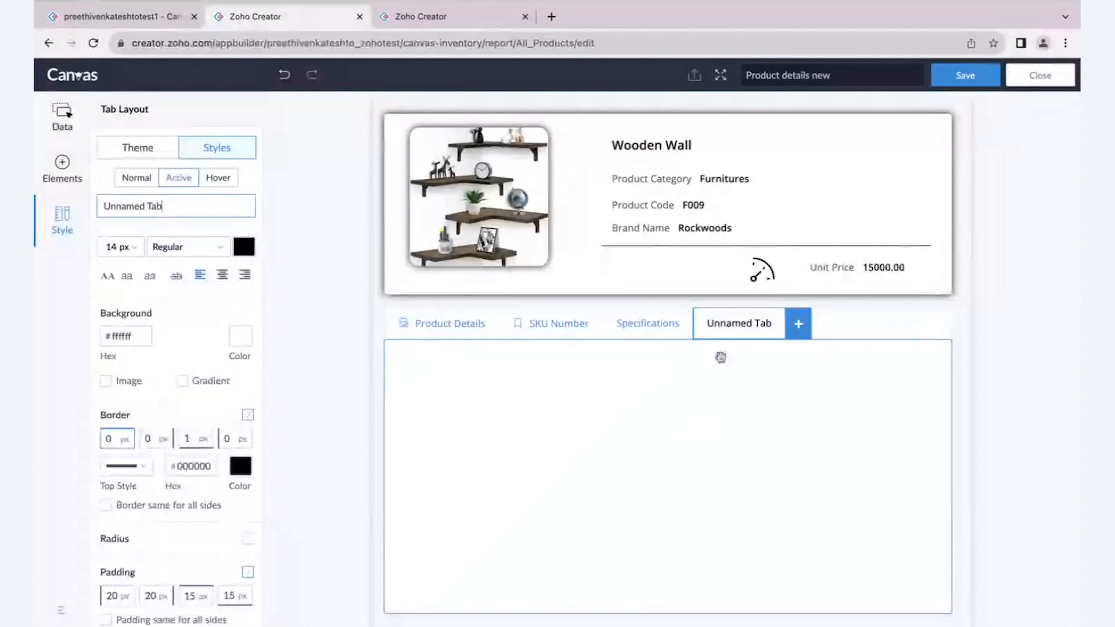
{"action": "left_click", "coordinate": [720, 333]}
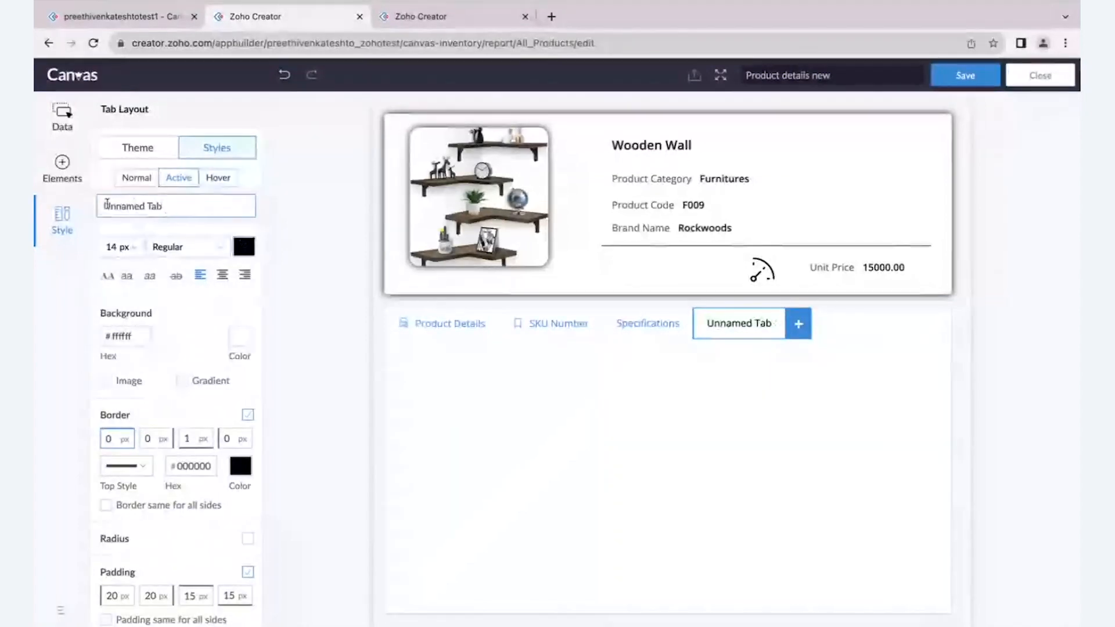
{"action": "scroll", "coordinate": [106, 202], "scroll_direction": "up", "scroll_amount": 1}
{"action": "left_click_drag", "start_coordinate": [102, 205], "coordinate": [173, 203]}
{"action": "type", "text": "Reord"}
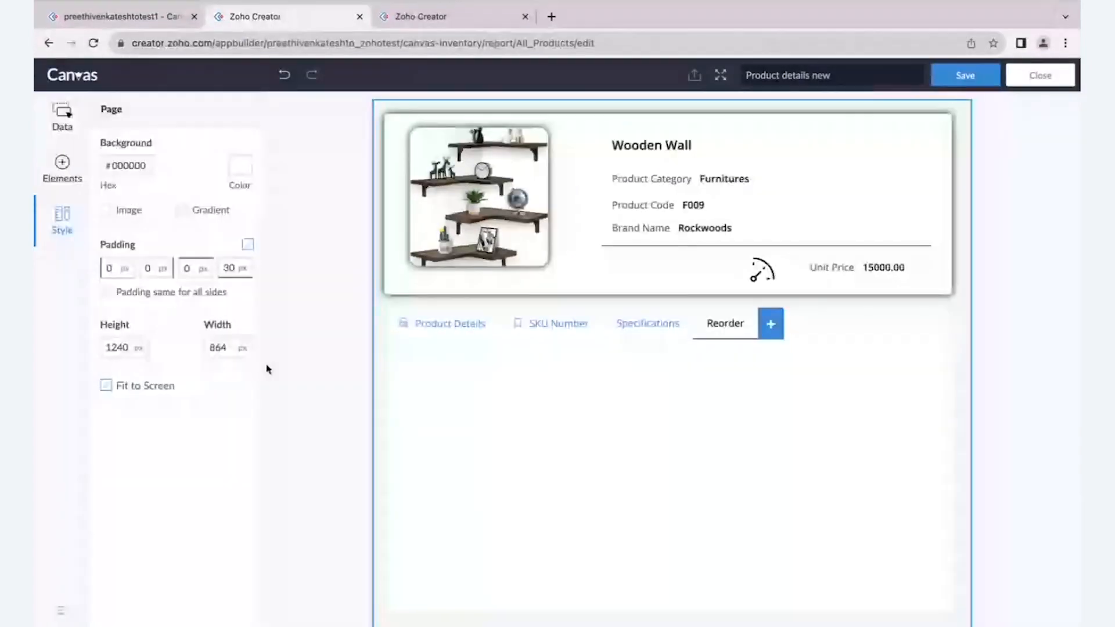
- Find the Stock Quantity form field and place it near the upper-left corner of the Reorder tab's content area
{"action": "left_click", "coordinate": [62, 117]}
{"action": "scroll", "coordinate": [122, 189], "scroll_direction": "up", "scroll_amount": 10}
{"action": "left_click", "coordinate": [124, 112]}
{"action": "type", "text": "sta"}
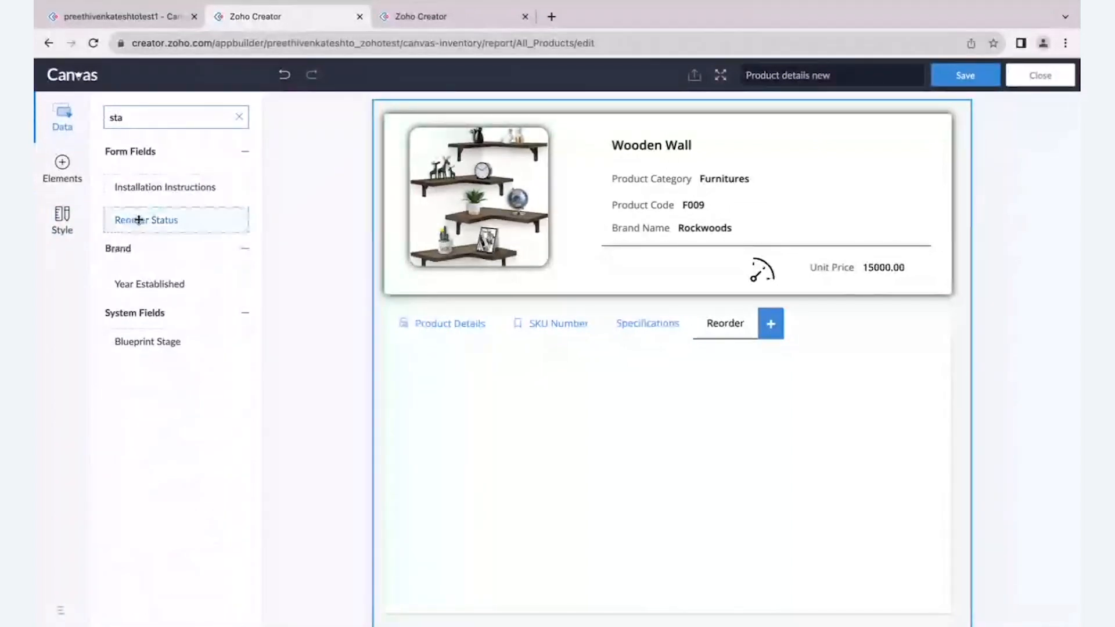
{"action": "left_click_drag", "start_coordinate": [138, 220], "coordinate": [433, 393]}
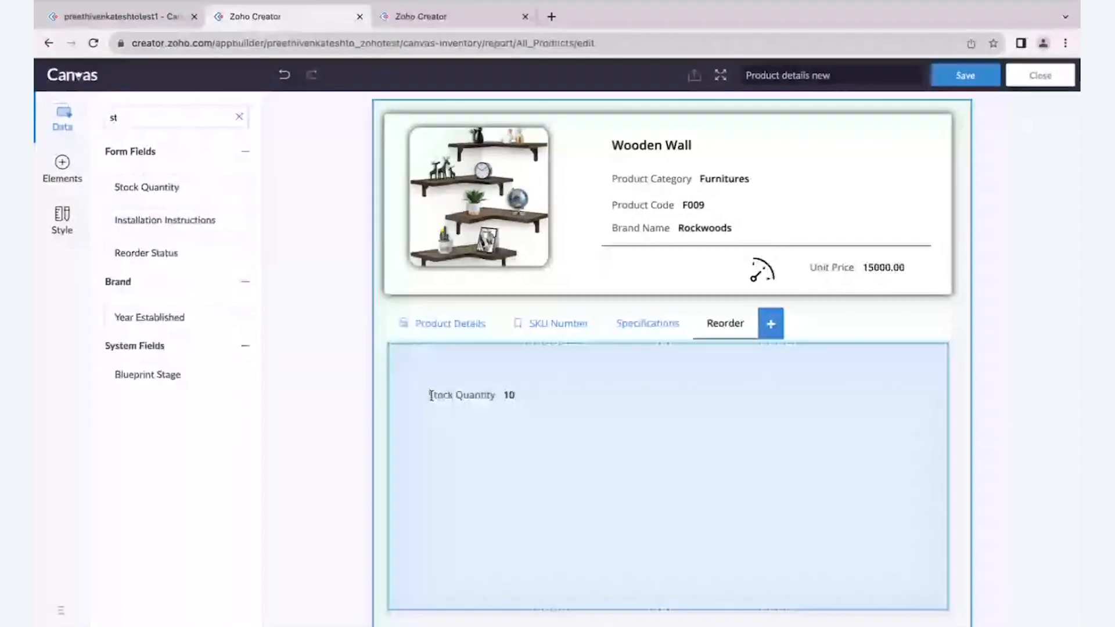
- Add the Reorder level and Reorder Status fields one below the other under Stock Quantity in the Reorder tab
{"action": "left_click", "coordinate": [142, 113]}
{"action": "type", "text": "re"}
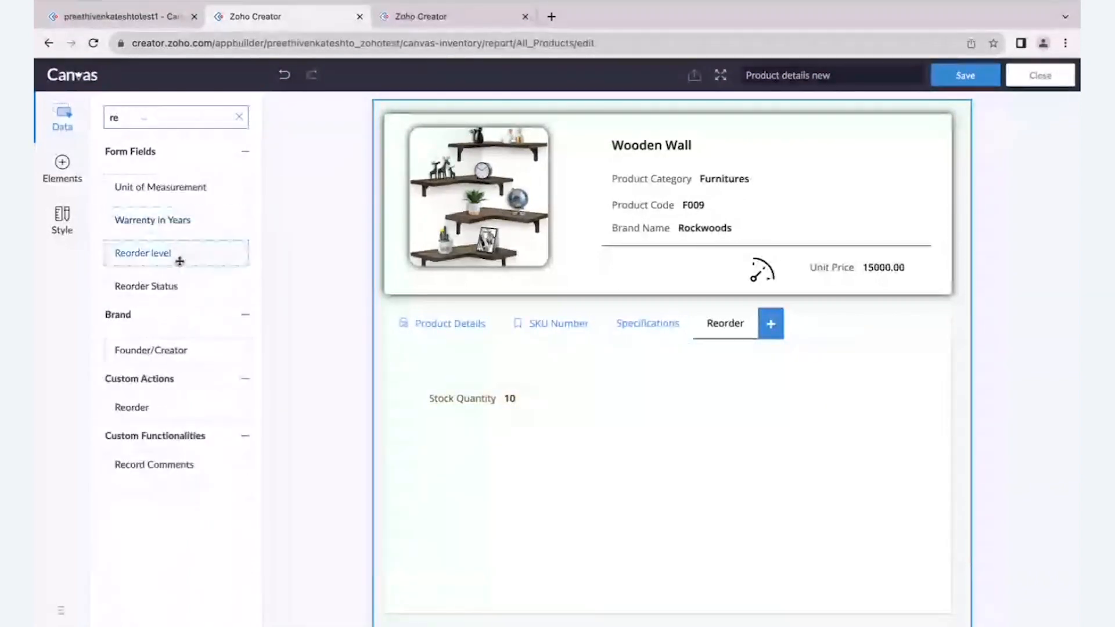
{"action": "left_click_drag", "start_coordinate": [176, 253], "coordinate": [435, 439]}
{"action": "left_click", "coordinate": [116, 118]}
{"action": "type", "text": "res"}
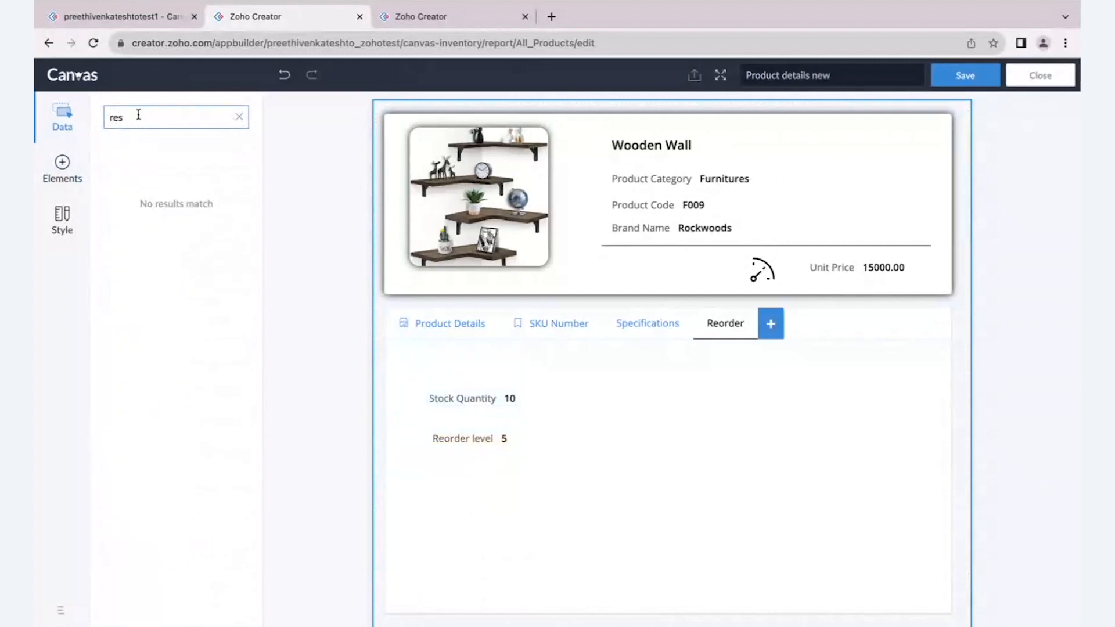
{"action": "key", "text": "BackSpace"}
{"action": "left_click_drag", "start_coordinate": [150, 253], "coordinate": [433, 483]}
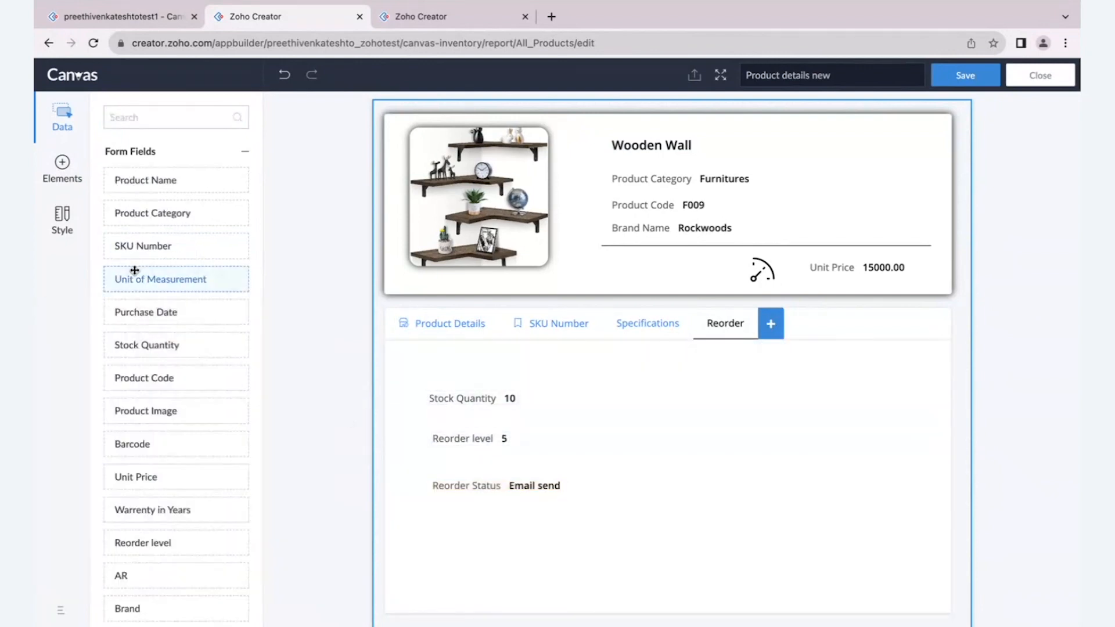
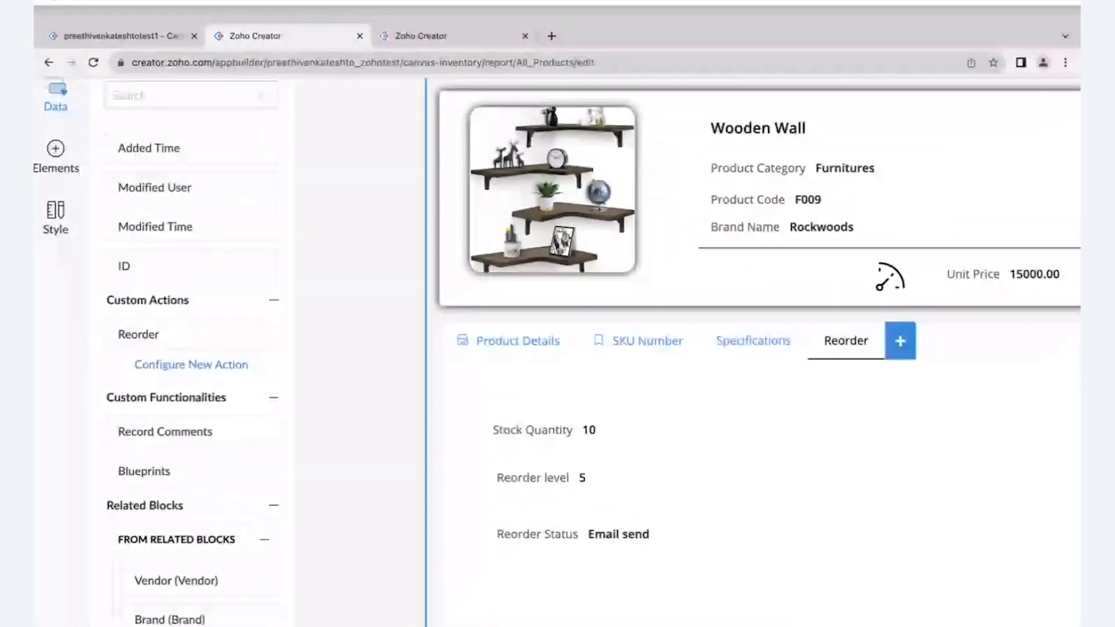
- Switch to the live app and open the Reorder form to look at its fields
{"action": "left_click", "coordinate": [117, 16]}
{"action": "mouse_move", "coordinate": [308, 91]}
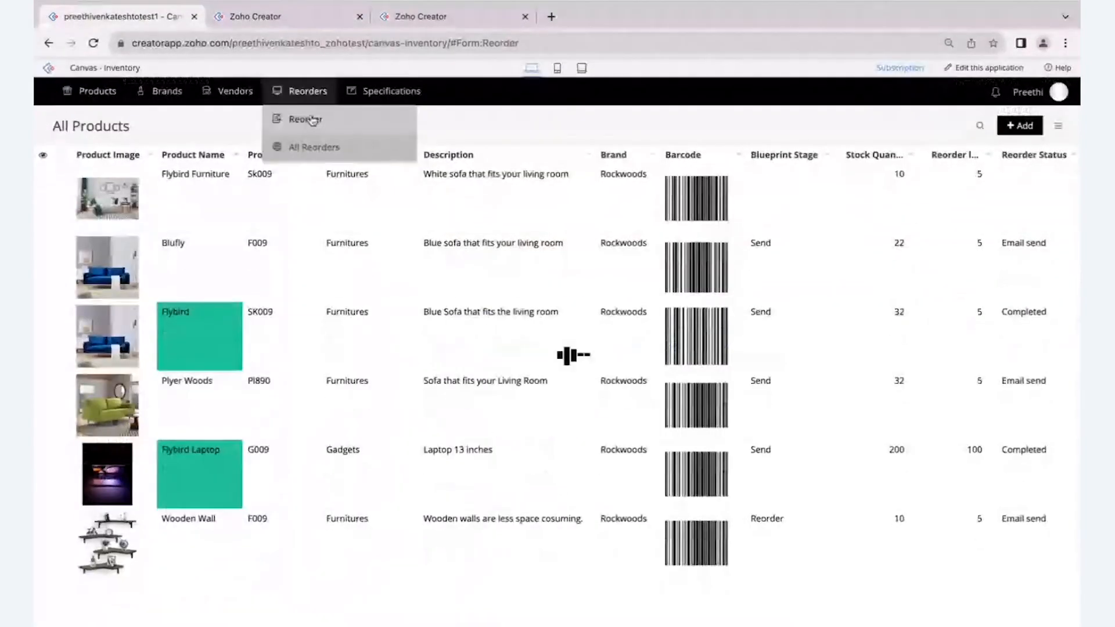
{"action": "left_click", "coordinate": [311, 119]}
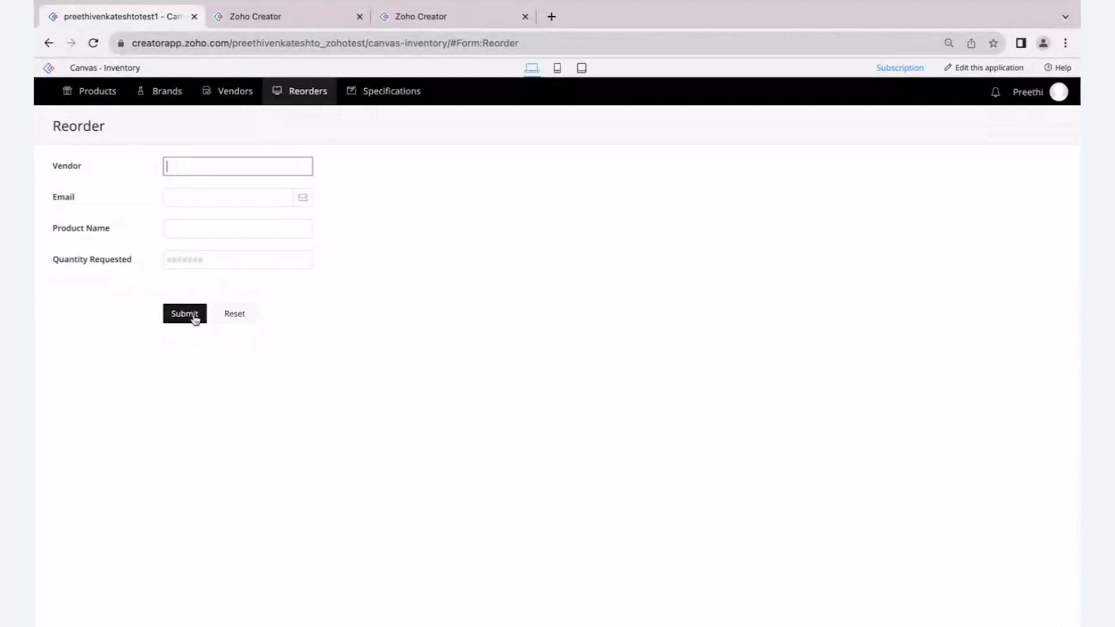
- Switch back to the Canvas editor and place the Reorder custom action in the Reorder tab's content area
{"action": "left_click", "coordinate": [248, 12]}
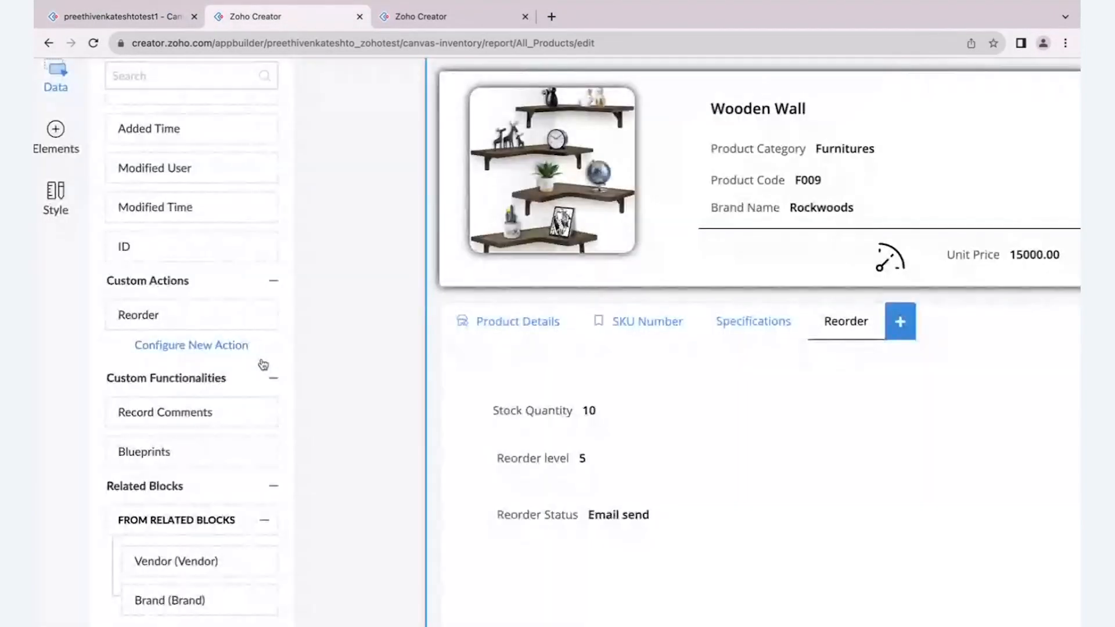
{"action": "left_click_drag", "start_coordinate": [219, 316], "coordinate": [858, 459]}
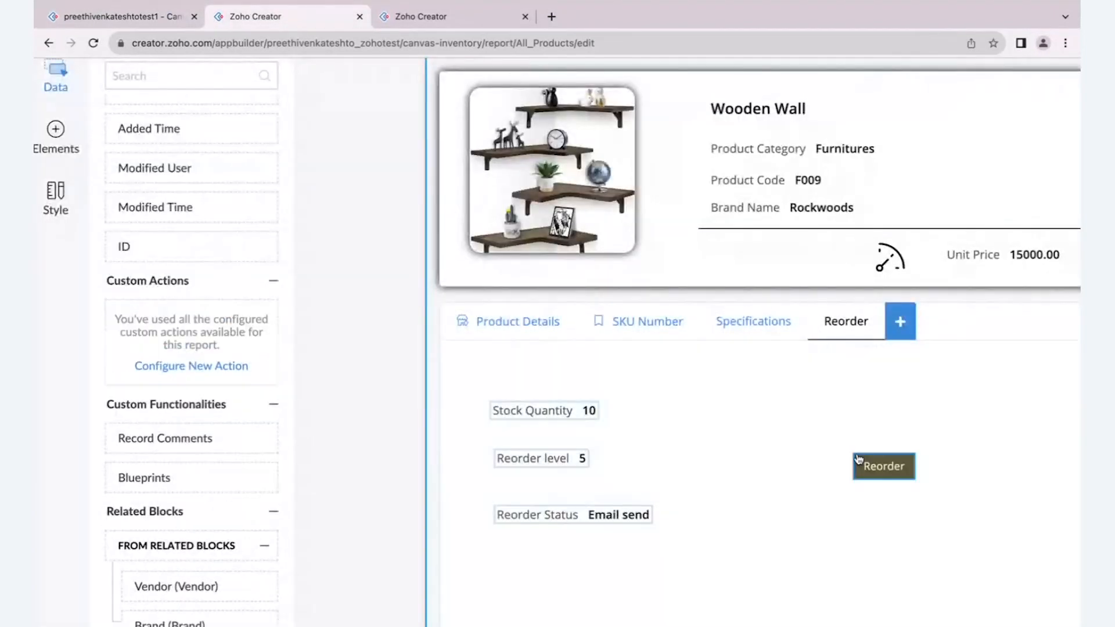
- Give the Reorder button 29 px padding on all sides and move it below the Reorder Status field
{"action": "left_click", "coordinate": [894, 474]}
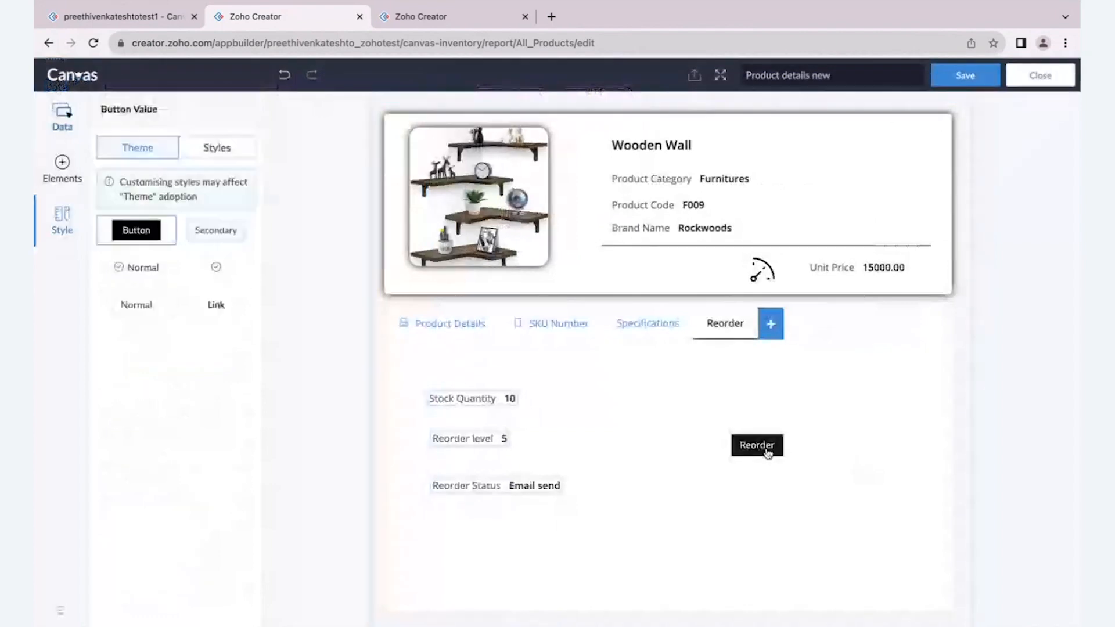
{"action": "left_click", "coordinate": [216, 148]}
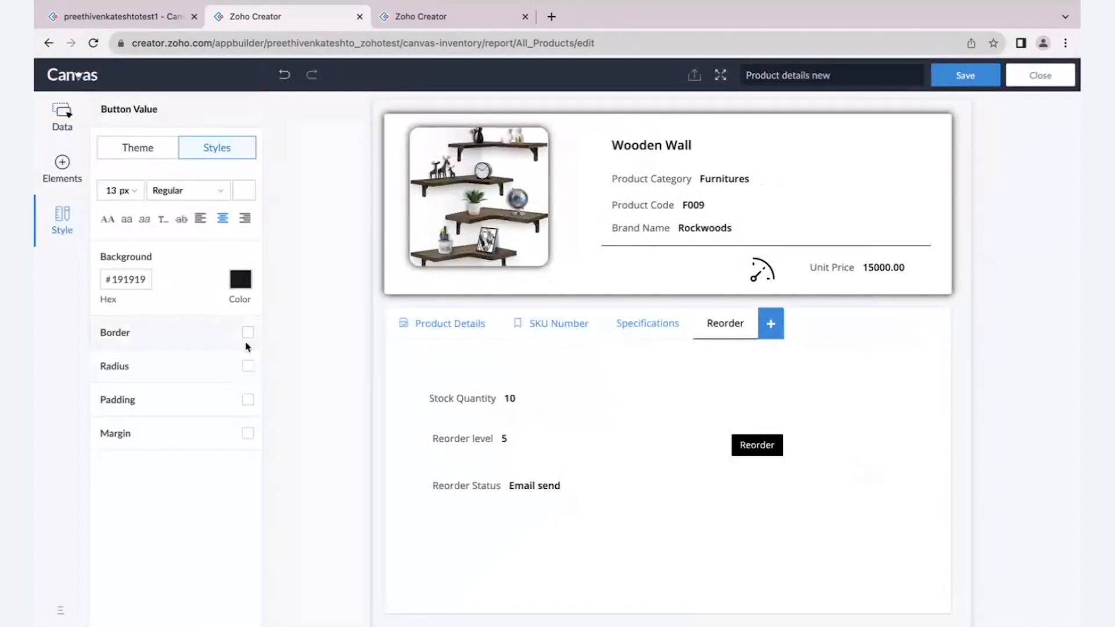
{"action": "left_click", "coordinate": [248, 400]}
{"action": "left_click_drag", "start_coordinate": [104, 423], "coordinate": [133, 424]}
{"action": "left_click_drag", "start_coordinate": [789, 469], "coordinate": [518, 535]}
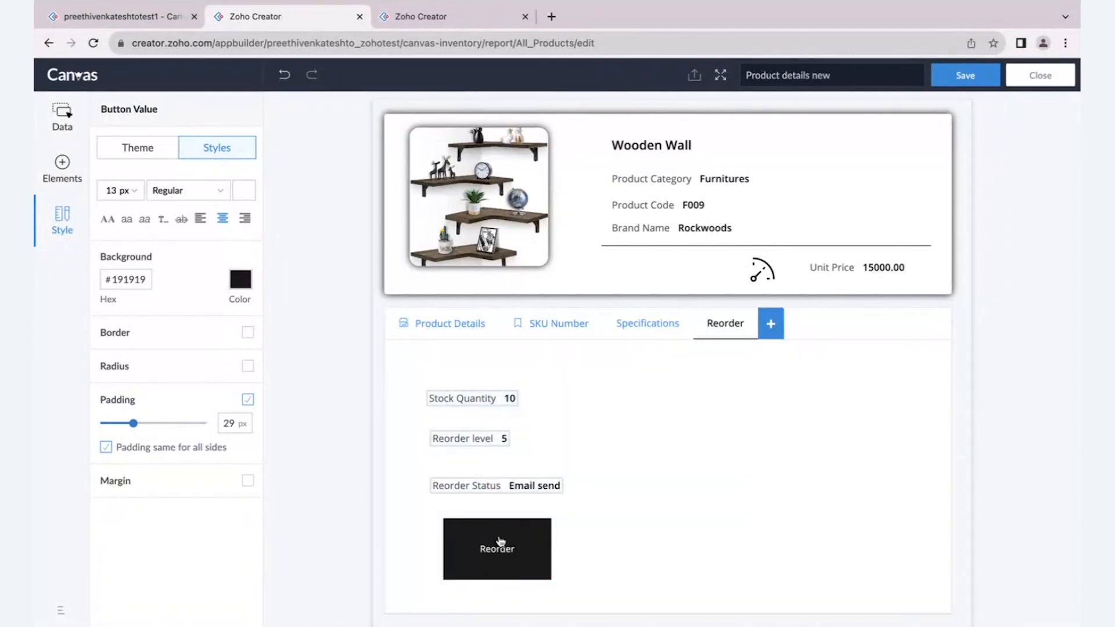
{"action": "left_click", "coordinate": [966, 466]}
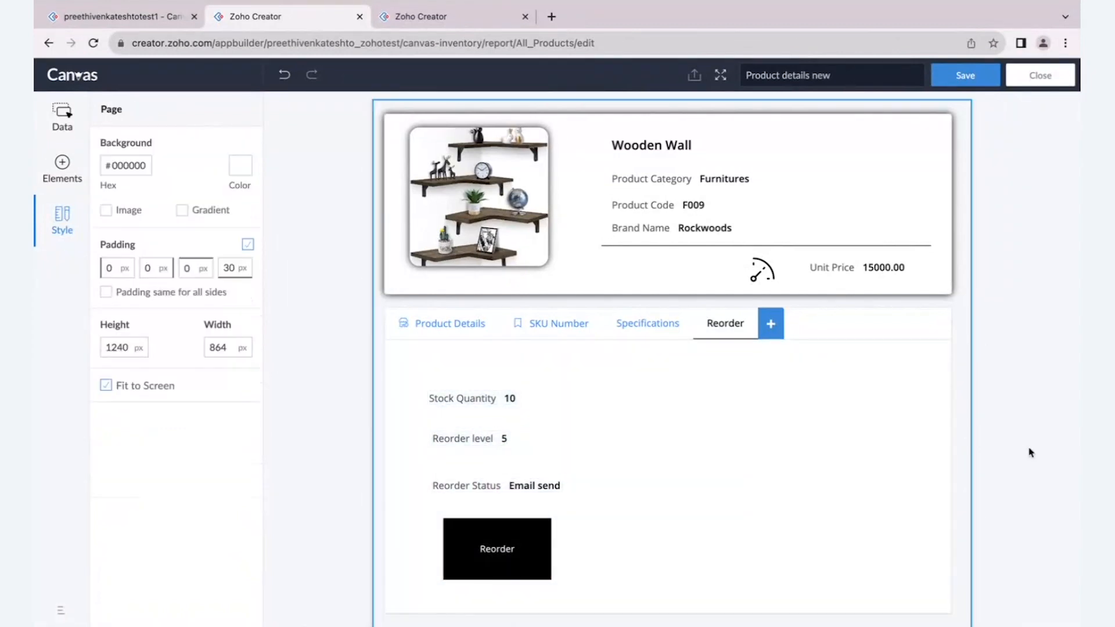
- Review the Deluge script in the Reorder button's workflow, including the form name in openUrl, and leave without changing it
{"action": "right_click", "coordinate": [499, 541]}
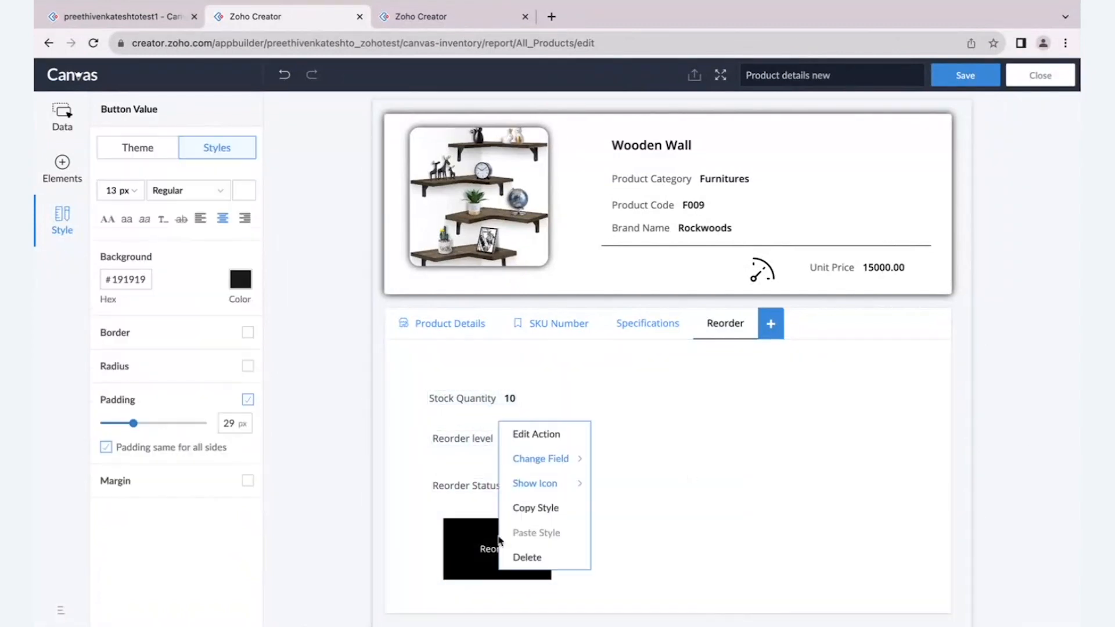
{"action": "left_click", "coordinate": [530, 441]}
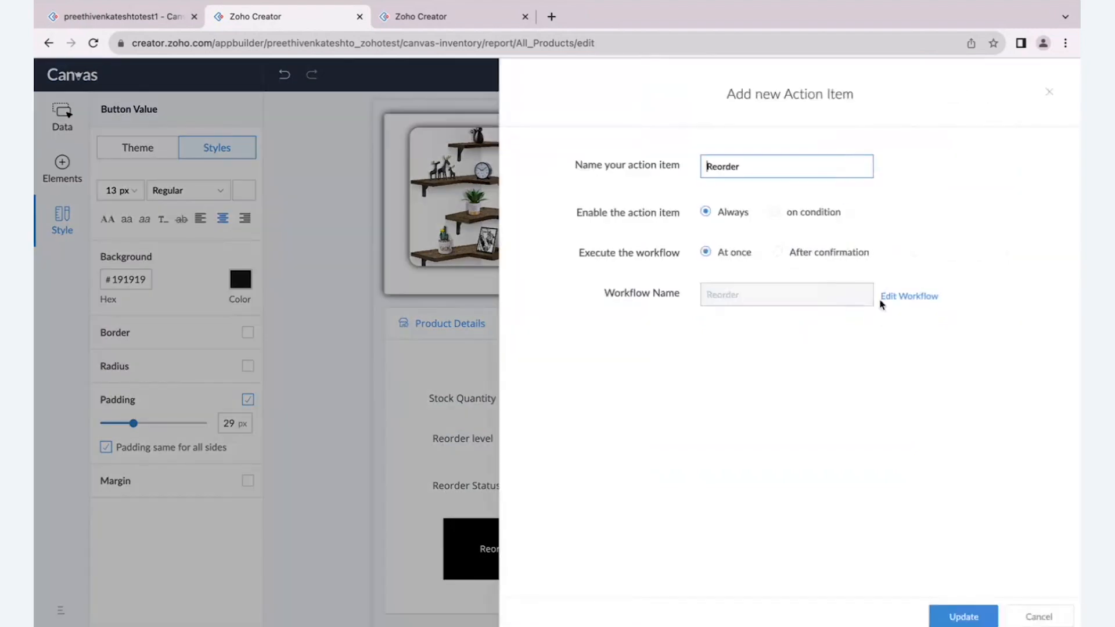
{"action": "left_click", "coordinate": [889, 297]}
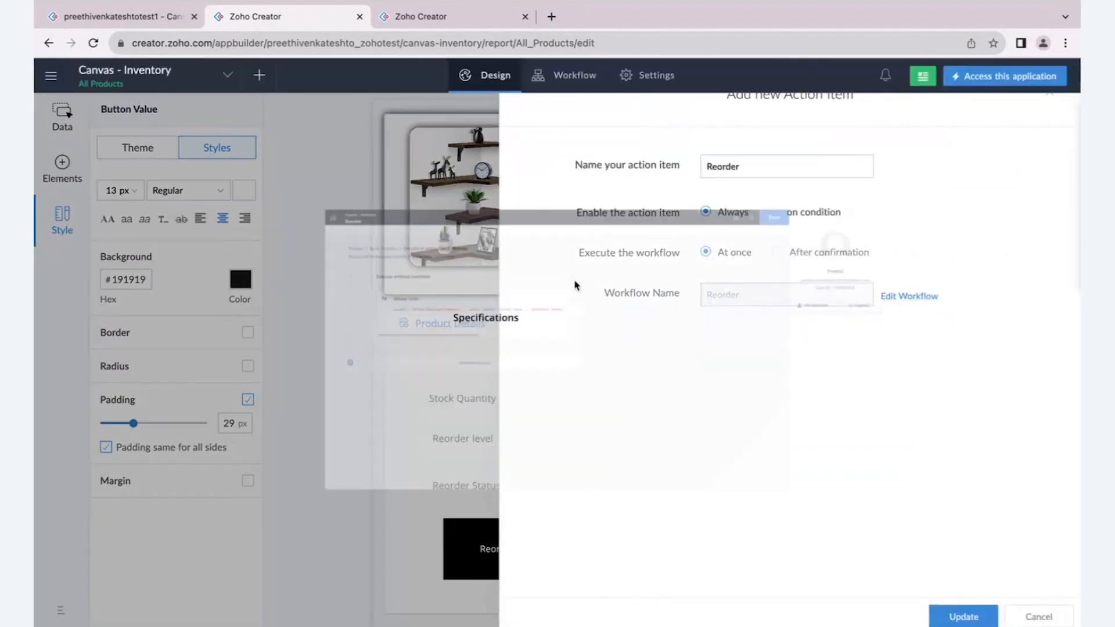
{"action": "left_click", "coordinate": [329, 286]}
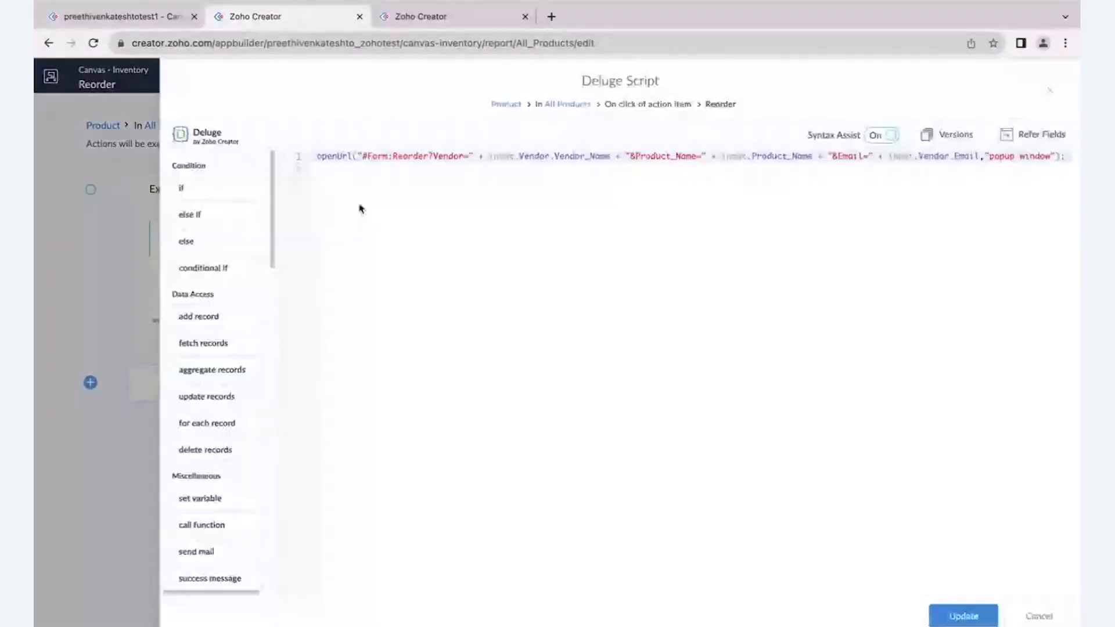
{"action": "left_click_drag", "start_coordinate": [393, 156], "coordinate": [428, 155]}
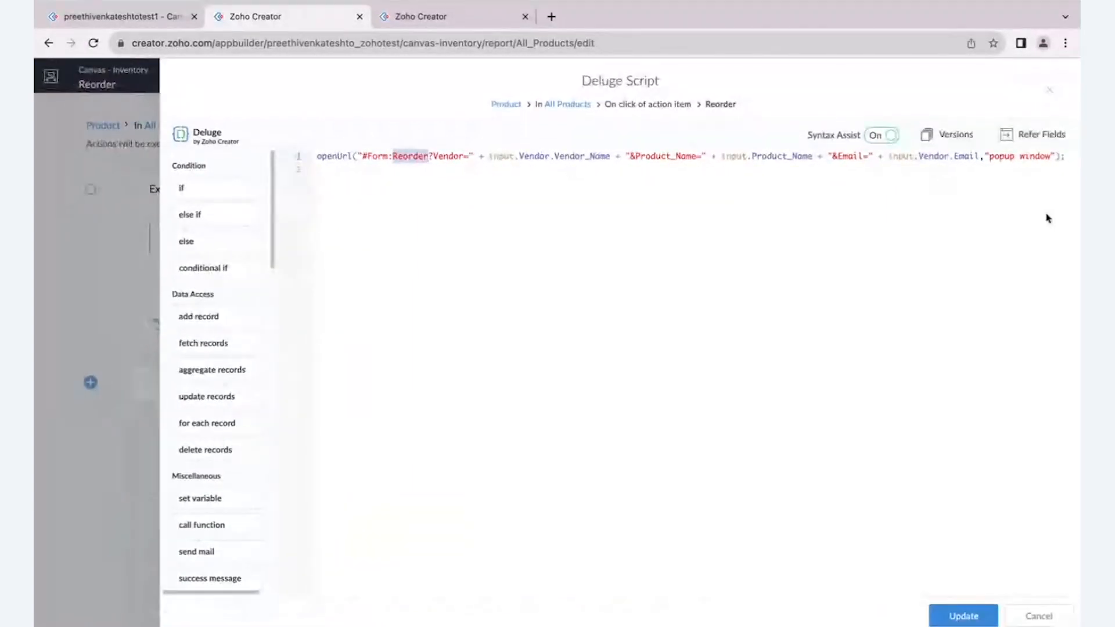
{"action": "left_click", "coordinate": [1015, 616]}
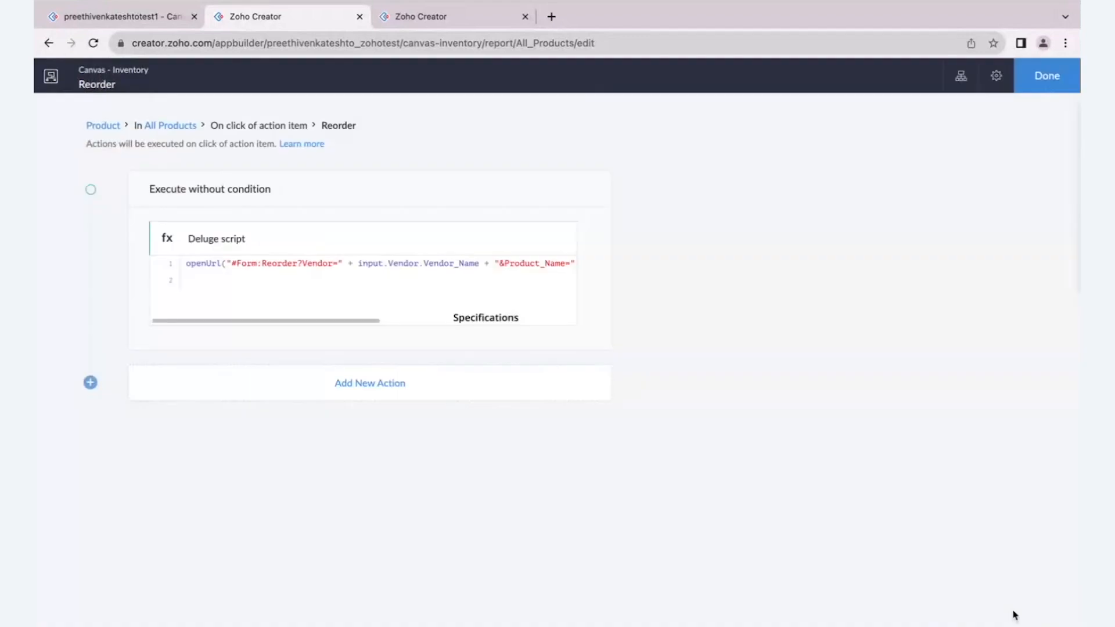
{"action": "left_click", "coordinate": [1047, 87]}
{"action": "left_click", "coordinate": [1036, 614]}
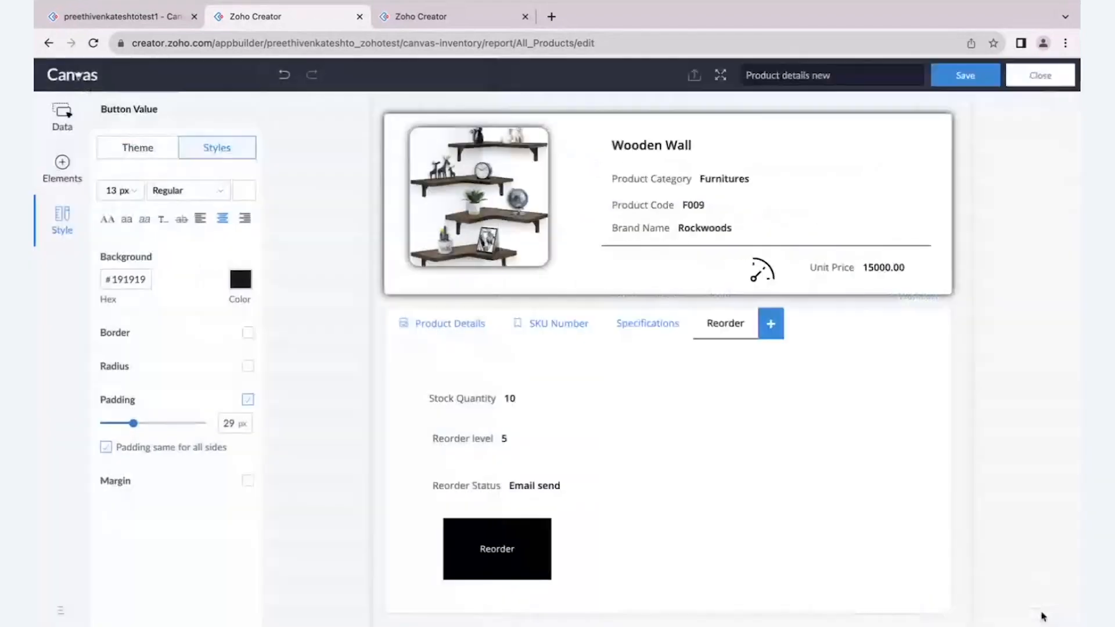
- Save the Canvas layout and show the Reorder tab of the Flybird Furniture record from All Products in the live app
{"action": "left_click", "coordinate": [967, 75]}
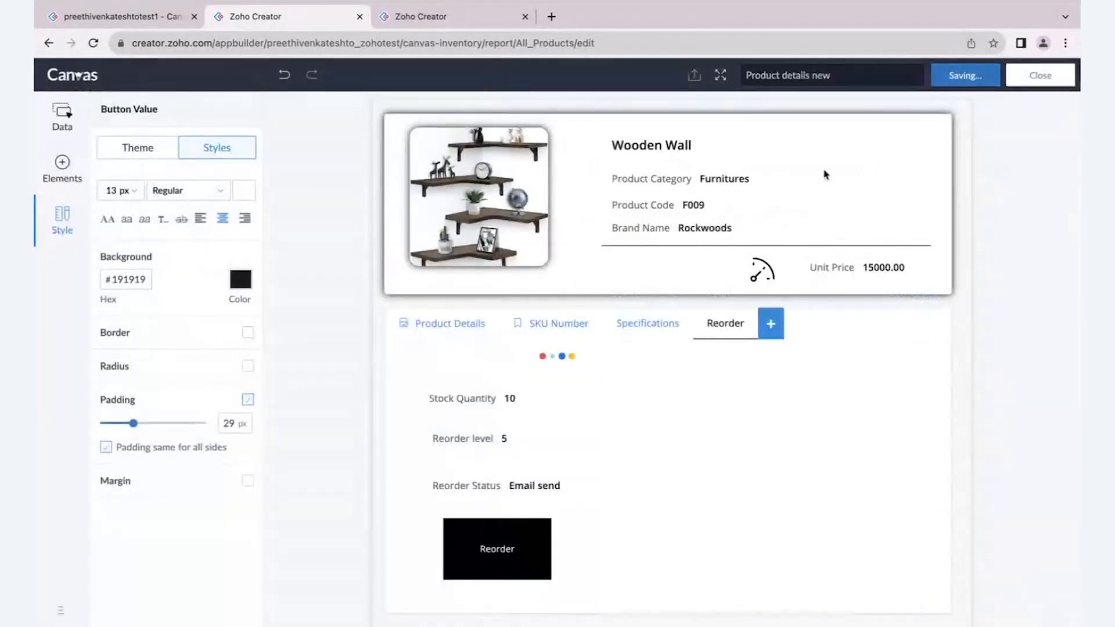
{"action": "left_click", "coordinate": [148, 23]}
{"action": "mouse_move", "coordinate": [91, 92]}
{"action": "left_click", "coordinate": [90, 147]}
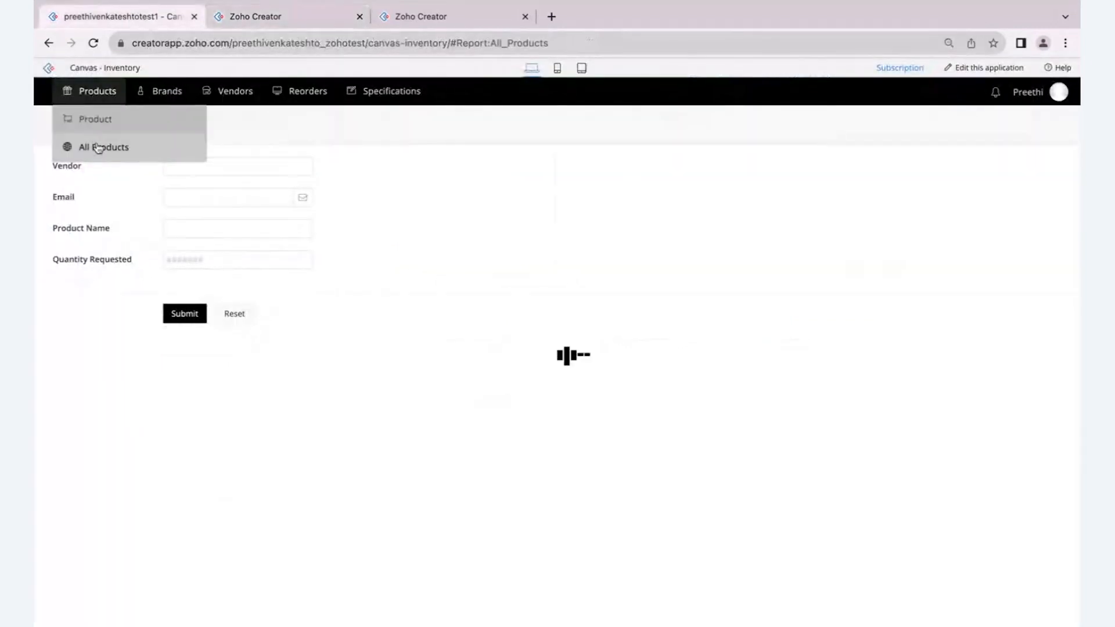
{"action": "left_click", "coordinate": [433, 178]}
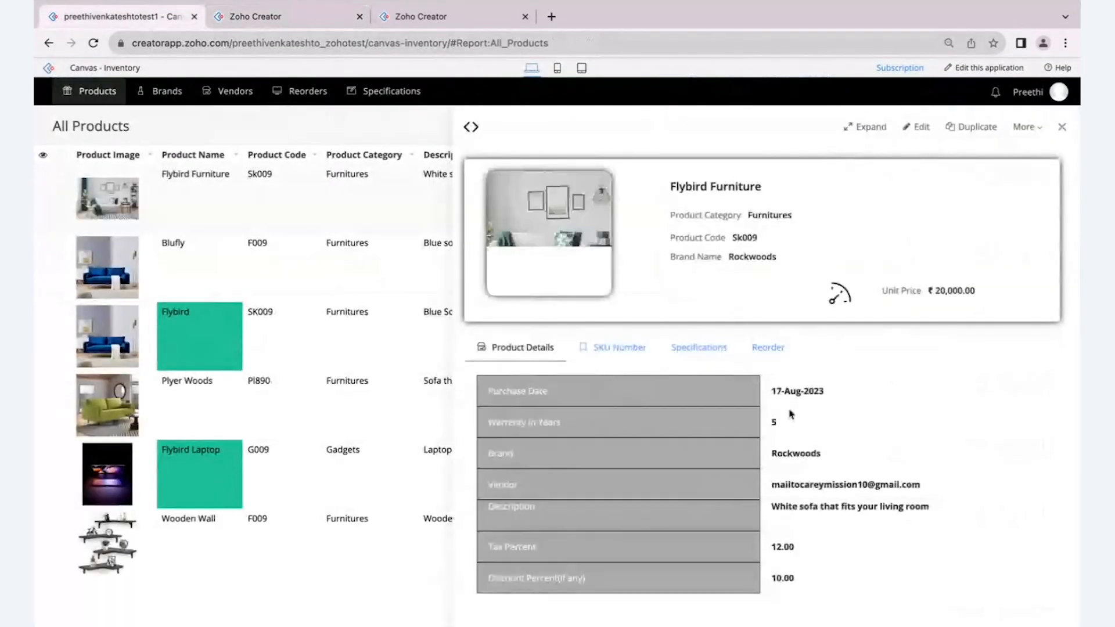
{"action": "left_click", "coordinate": [767, 346]}
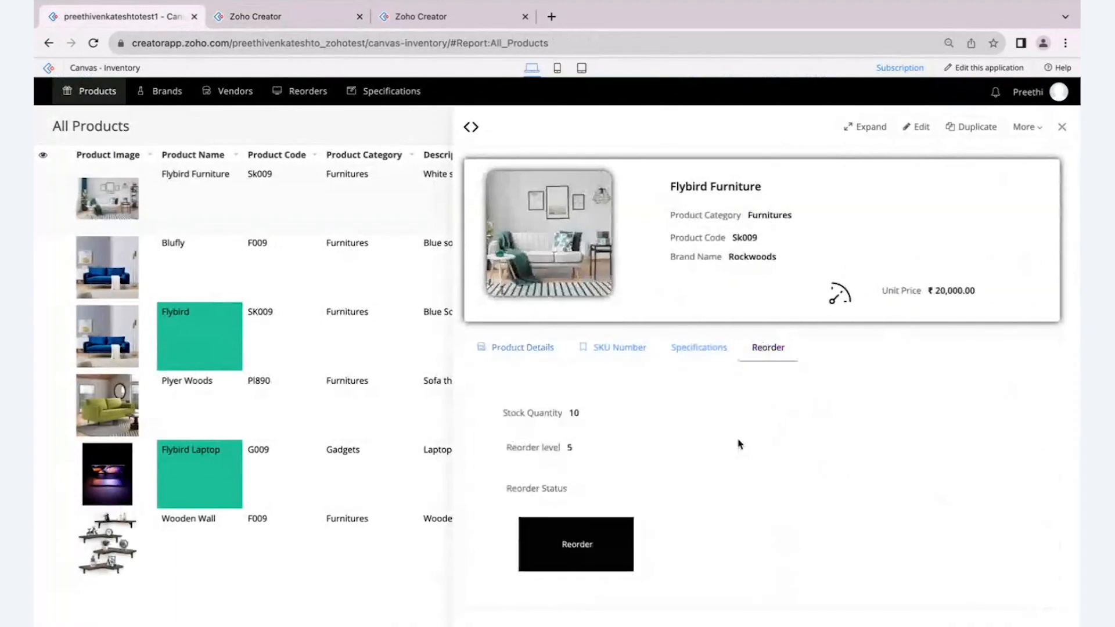
- Open the reorder request for Flybird Furniture and set Quantity Requested to 10
{"action": "scroll", "coordinate": [716, 485], "scroll_direction": "down", "scroll_amount": 1}
{"action": "left_click", "coordinate": [578, 534]}
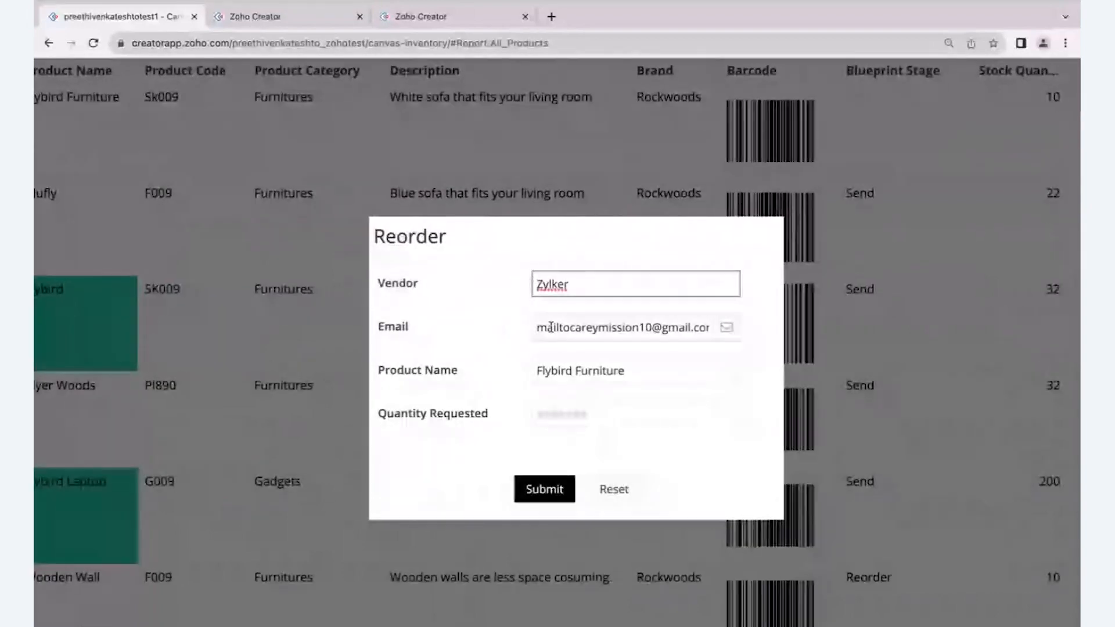
{"action": "left_click", "coordinate": [568, 422]}
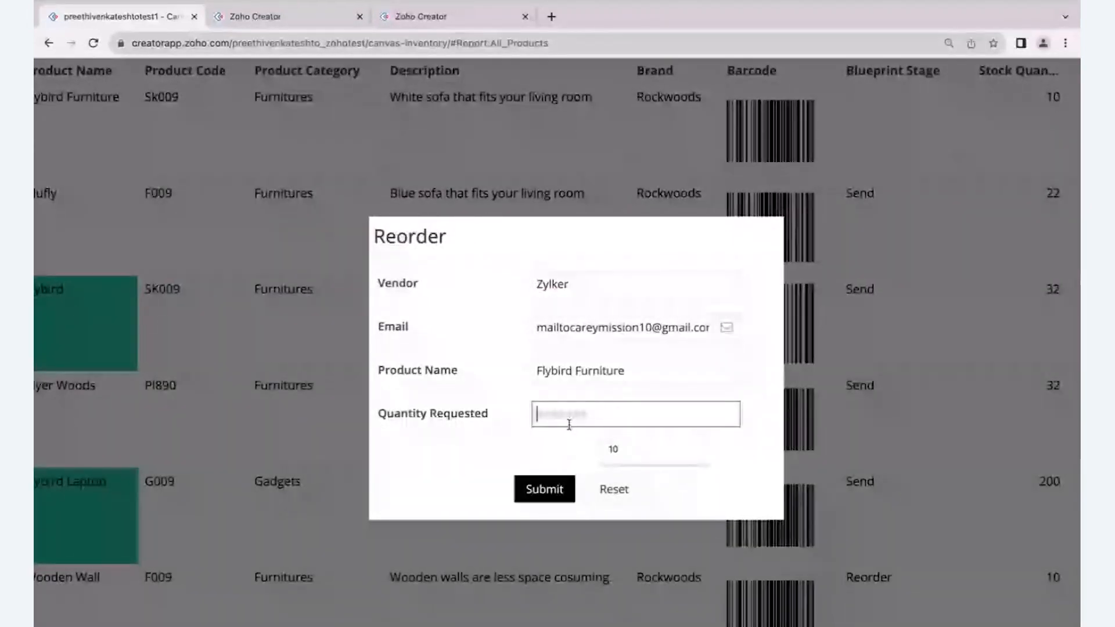
{"action": "left_click", "coordinate": [613, 449]}
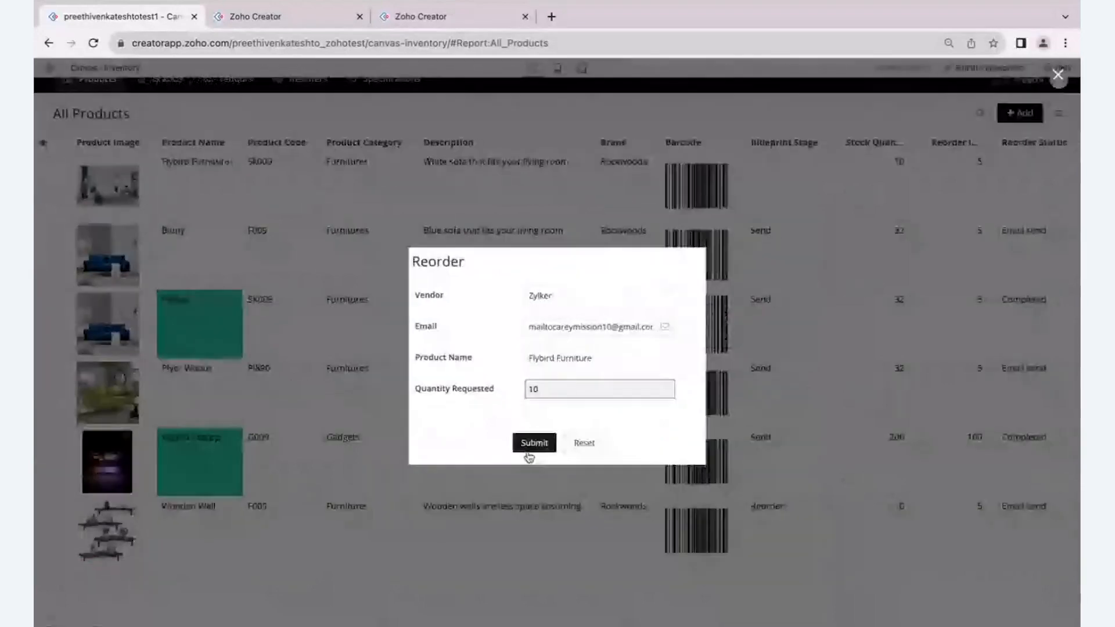
{"action": "left_click", "coordinate": [530, 447]}
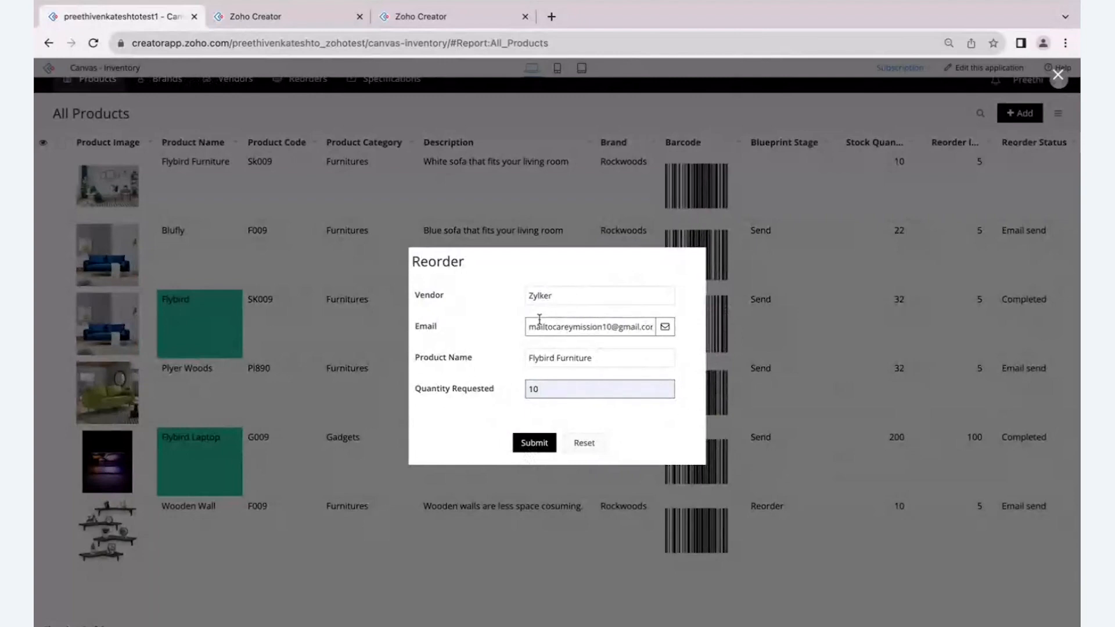
{"action": "double_click", "coordinate": [560, 327]}
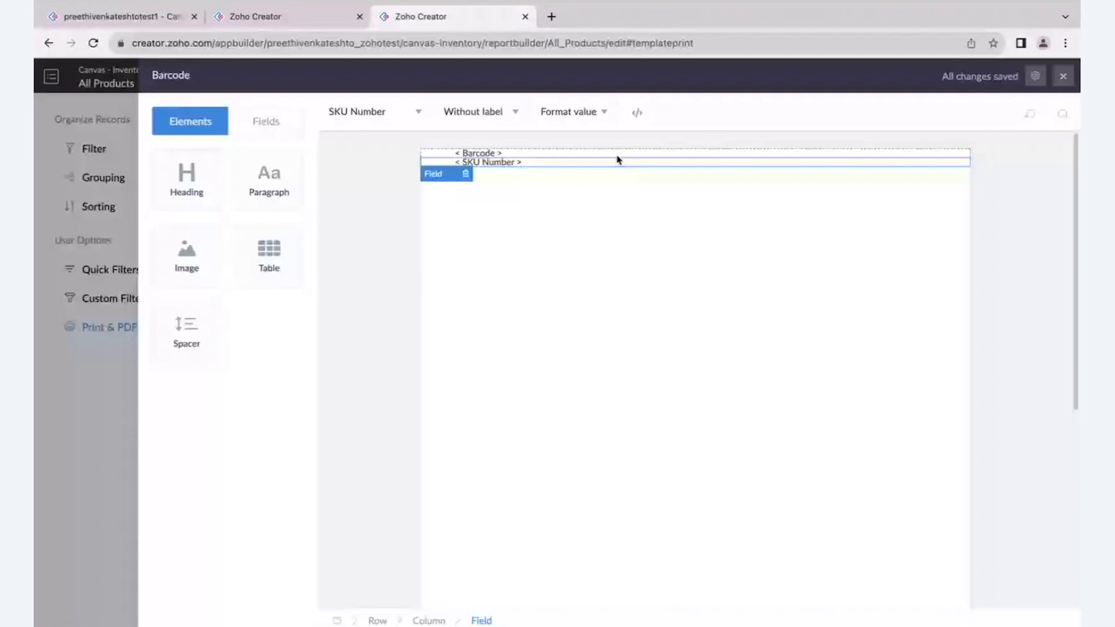
- In the app builder, close the Barcode template and examine the Vendor profile in Portal User Permissions, leaving it unedited
{"action": "left_click", "coordinate": [1062, 77]}
{"action": "left_click", "coordinate": [1052, 76]}
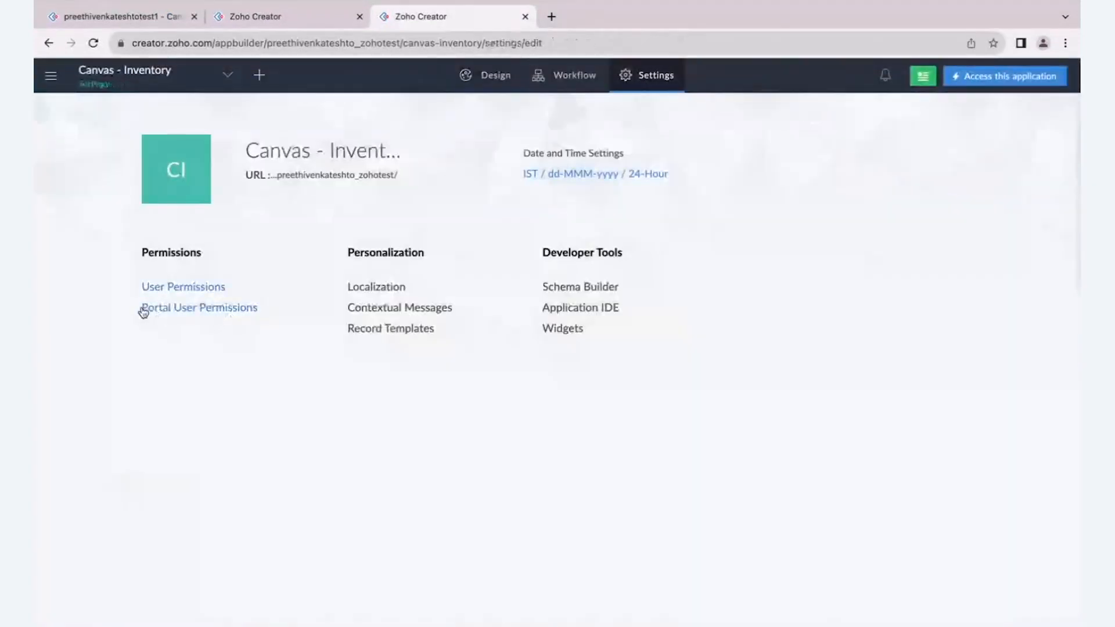
{"action": "left_click", "coordinate": [143, 309]}
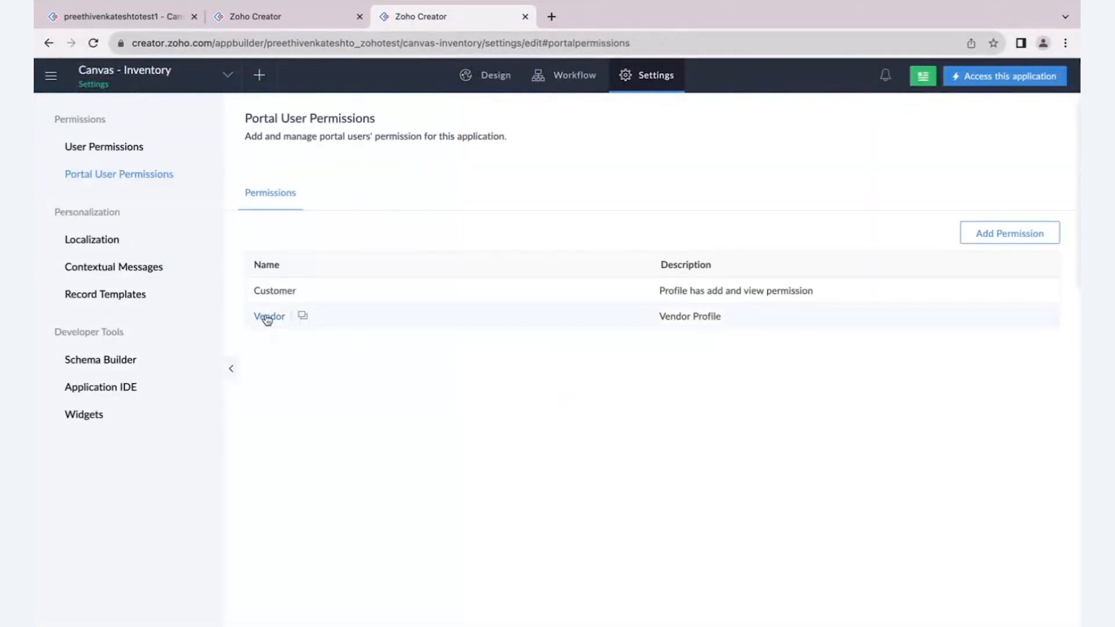
{"action": "left_click", "coordinate": [267, 319]}
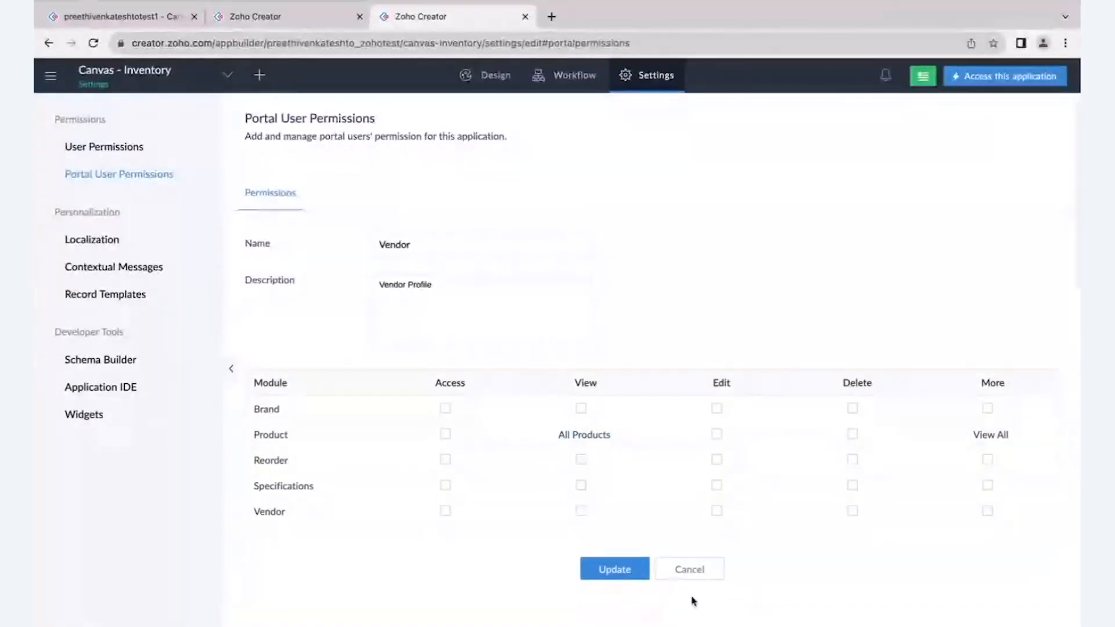
{"action": "left_click", "coordinate": [690, 581]}
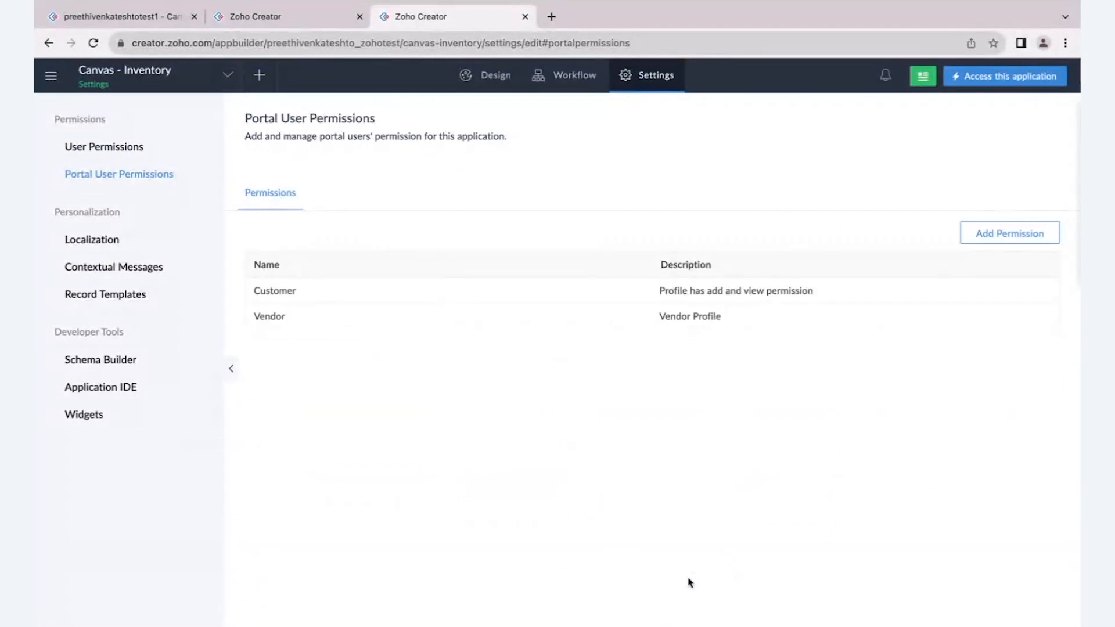
- Return to the live app and submit the Flybird Furniture reorder request
{"action": "left_click", "coordinate": [148, 18]}
{"action": "left_click", "coordinate": [523, 492]}
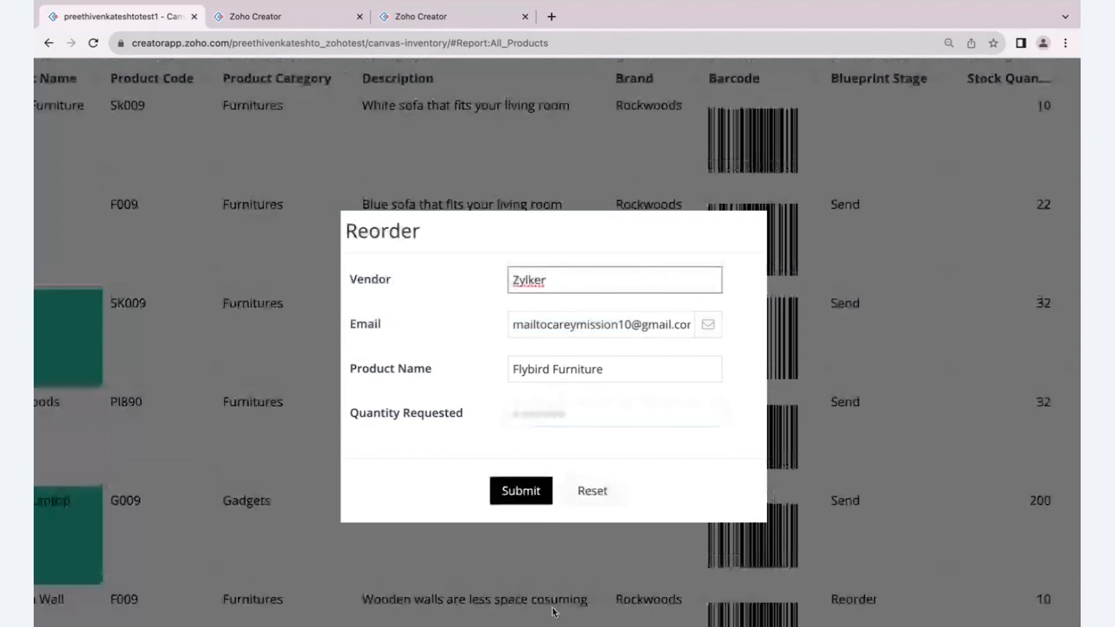
- Switch to the vendor's Gmail inbox, refresh it and read the "Record Added" e-mail
{"action": "key", "text": "ctrl+Right"}
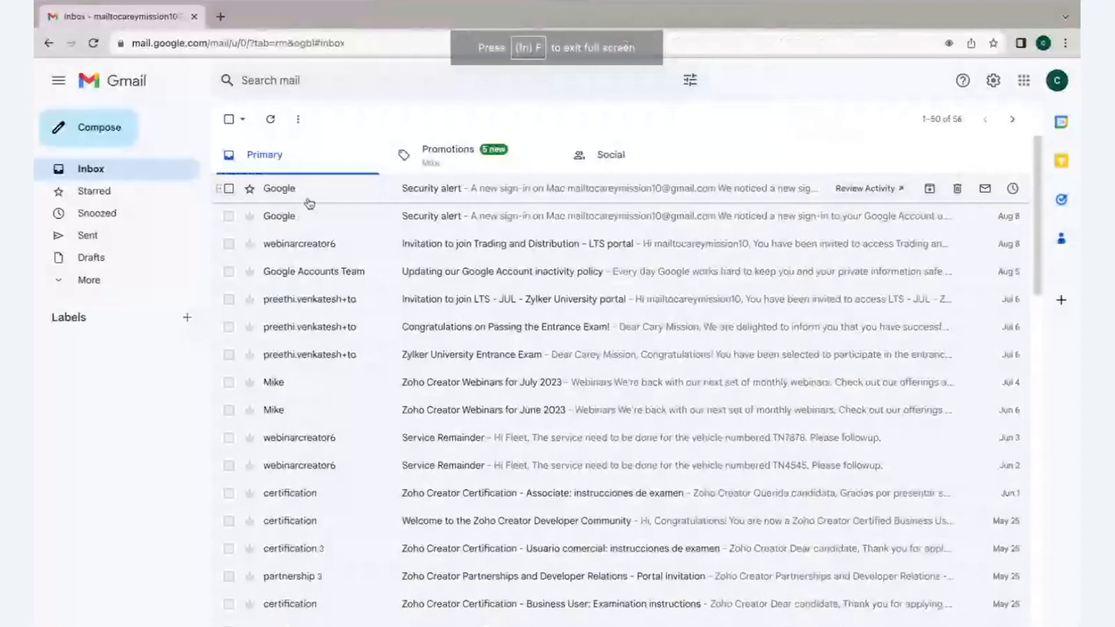
{"action": "left_click", "coordinate": [272, 121]}
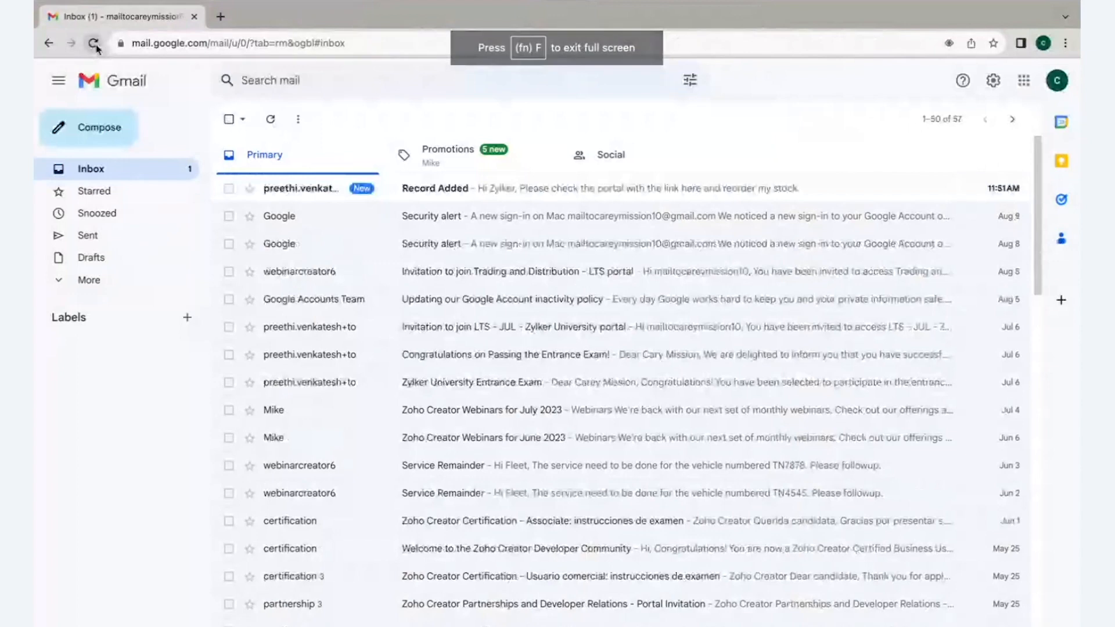
{"action": "left_click", "coordinate": [95, 44]}
{"action": "left_click", "coordinate": [466, 189]}
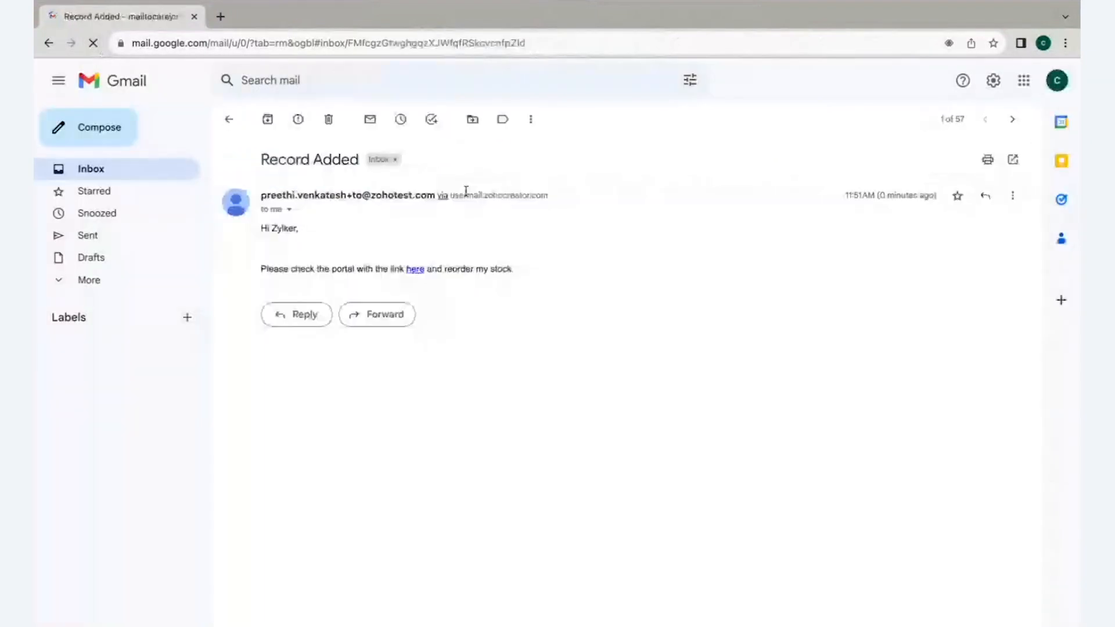
{"action": "scroll", "coordinate": [319, 250], "scroll_direction": "up", "scroll_amount": 5}
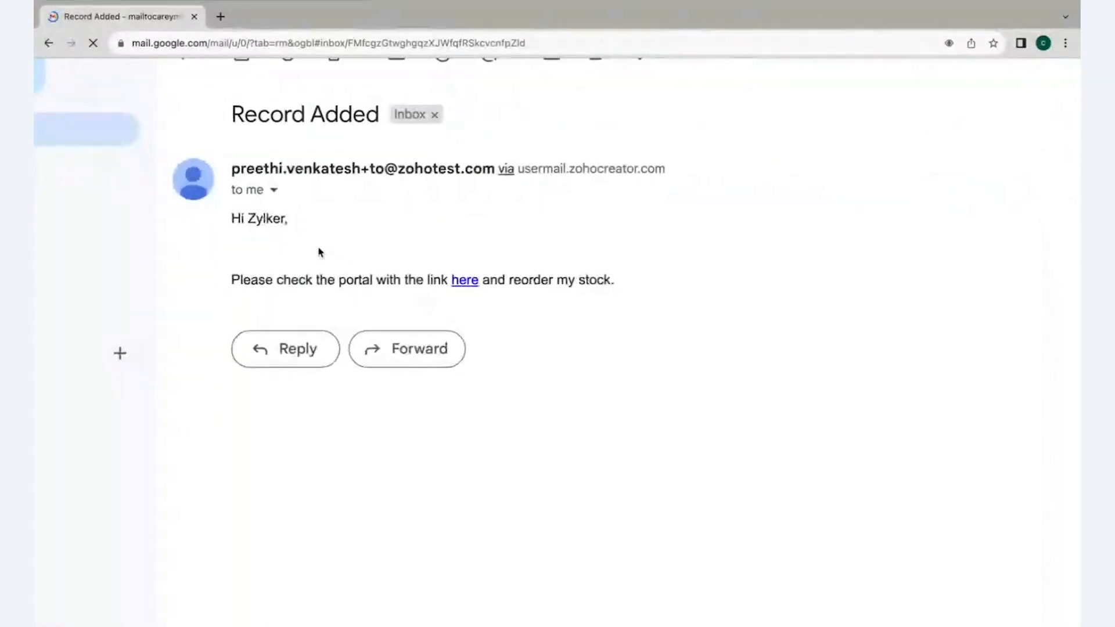
- Follow the portal link in the e-mail and display the vendor portal's notifications
{"action": "left_click", "coordinate": [465, 280]}
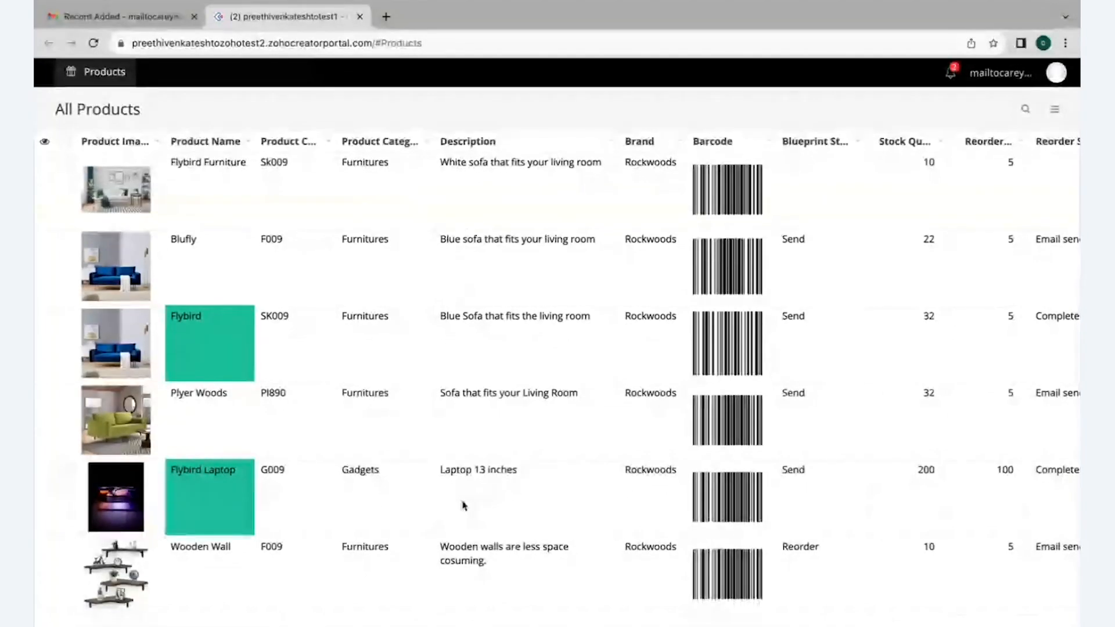
{"action": "left_click", "coordinate": [951, 75]}
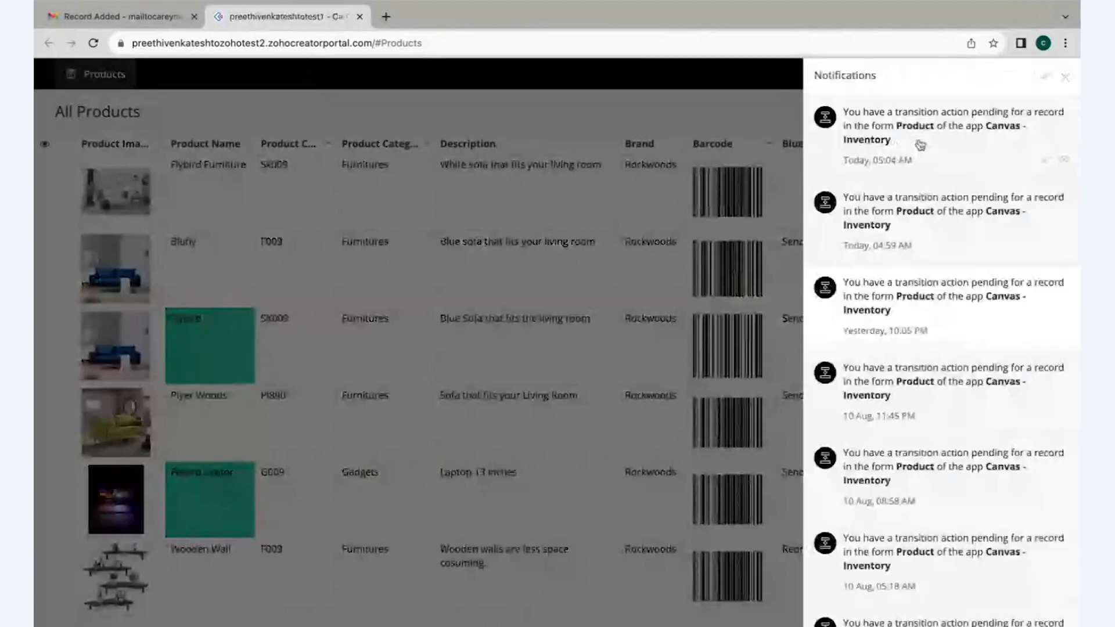
- Dismiss the vendor portal's notifications and examine the Flybird Furniture record, including its Reorder tab
{"action": "left_click", "coordinate": [1065, 77]}
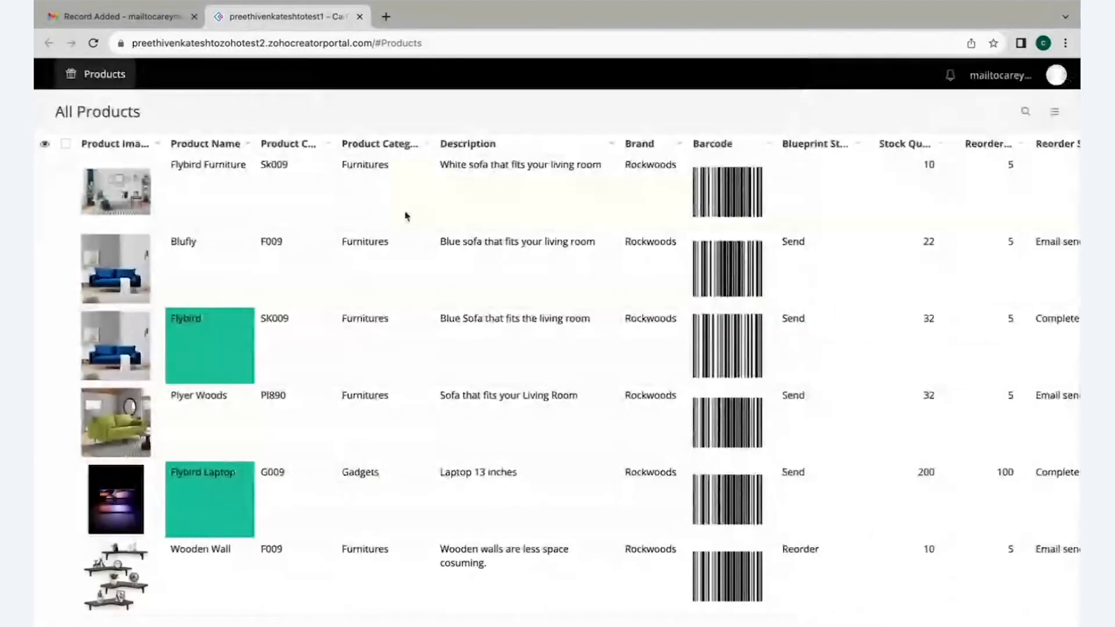
{"action": "left_click", "coordinate": [405, 216]}
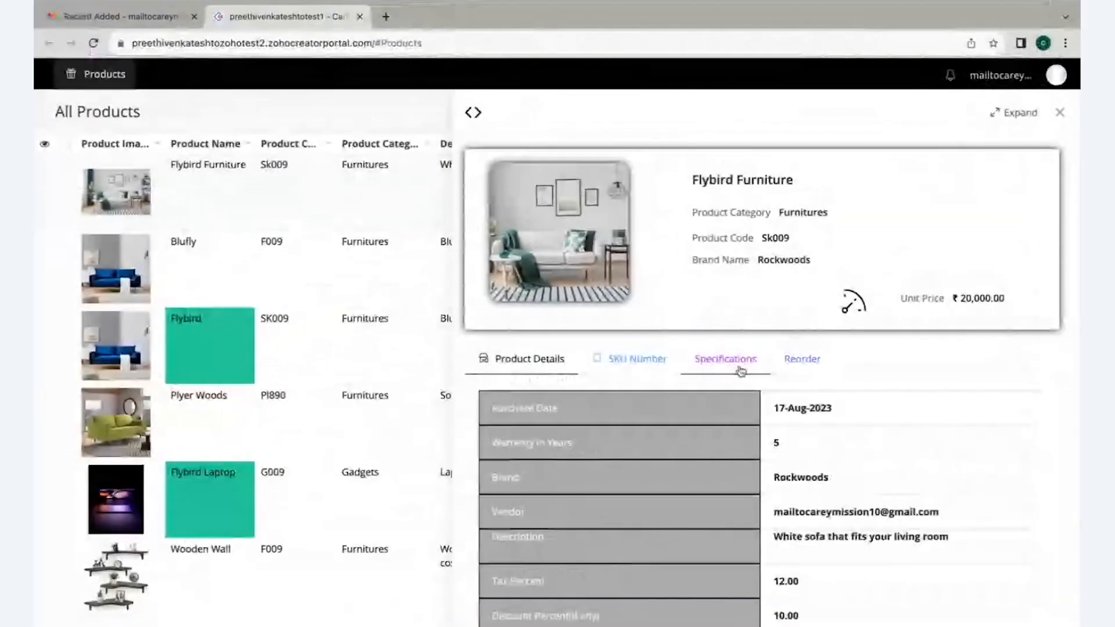
{"action": "scroll", "coordinate": [741, 370], "scroll_direction": "down", "scroll_amount": 1}
{"action": "scroll", "coordinate": [755, 370], "scroll_direction": "up", "scroll_amount": 1}
{"action": "left_click", "coordinate": [804, 368]}
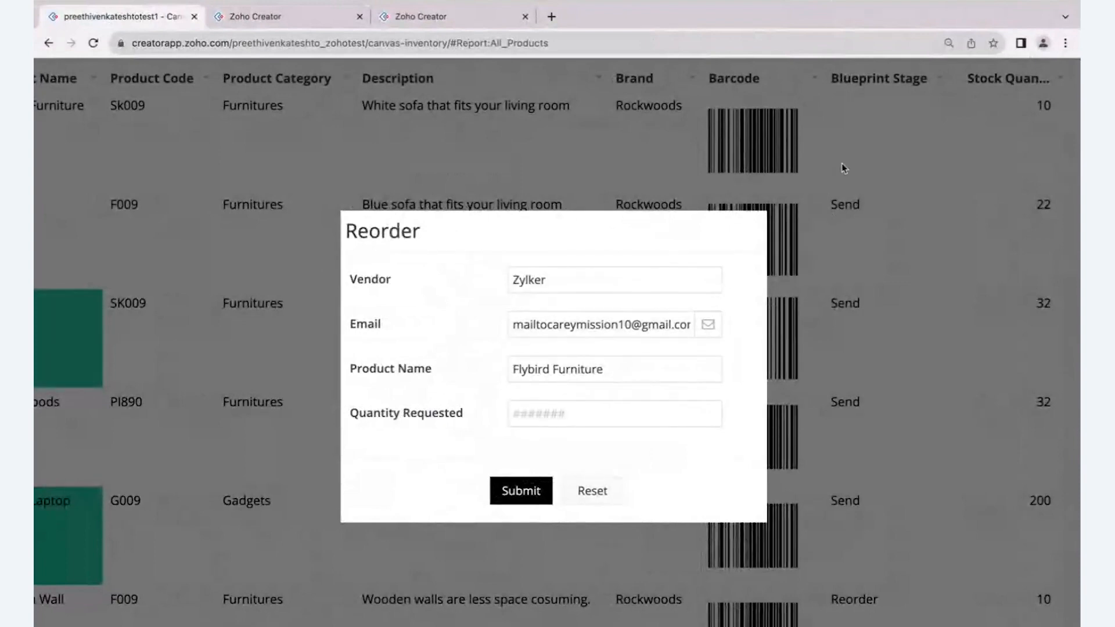
- Switch to the live app, dismiss the Reorder form, and return to the Canvas layout to display its available data items
{"action": "left_click", "coordinate": [845, 284]}
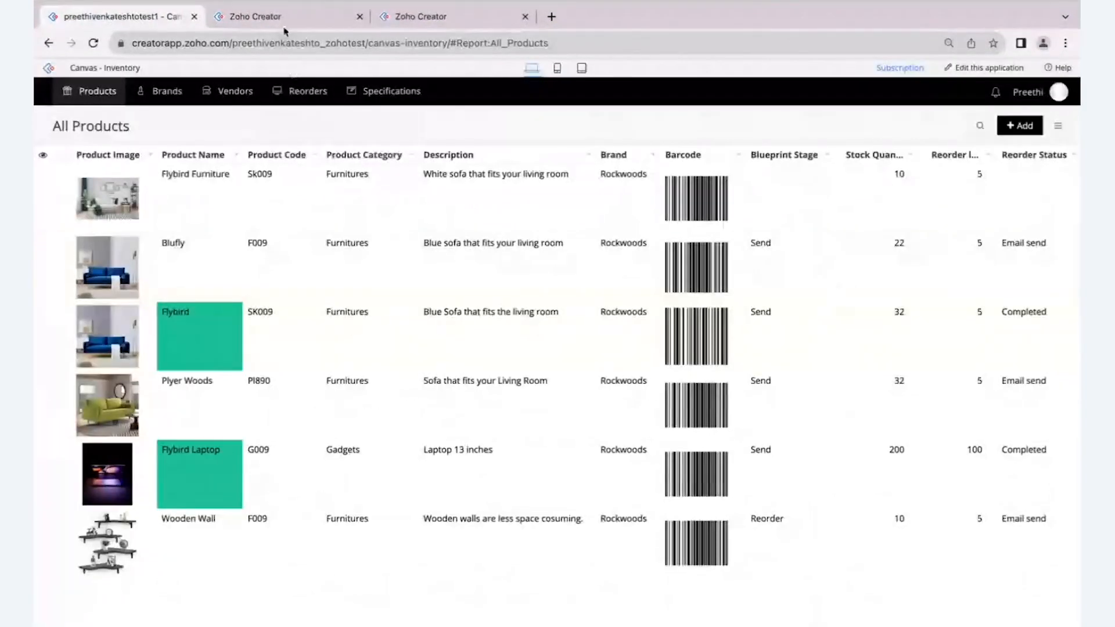
{"action": "left_click", "coordinate": [279, 19]}
{"action": "left_click", "coordinate": [786, 327]}
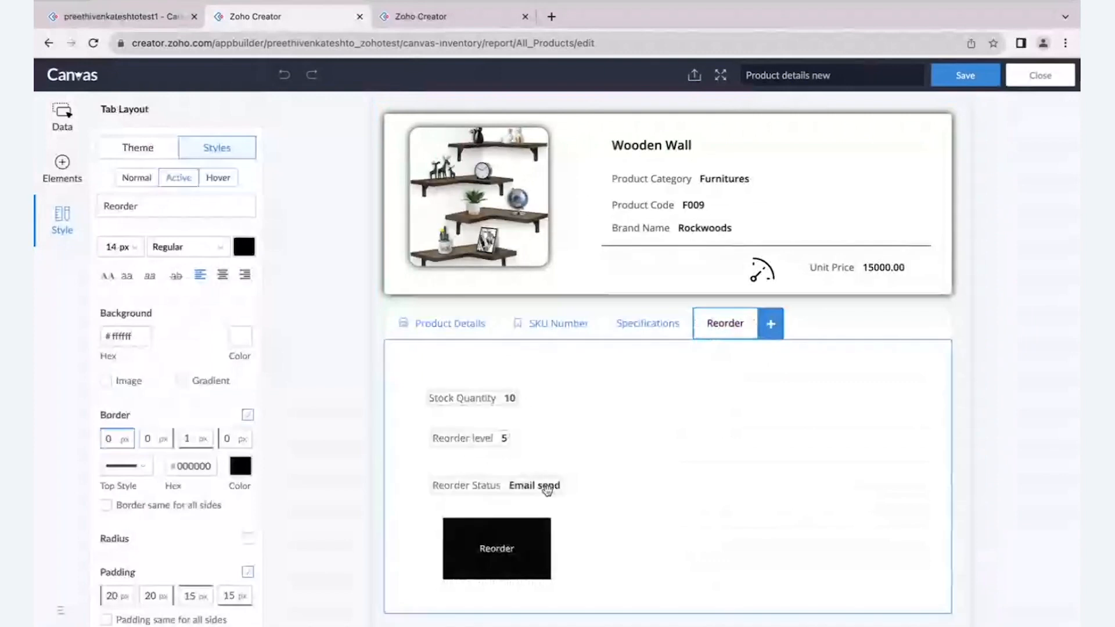
{"action": "scroll", "coordinate": [481, 515], "scroll_direction": "down", "scroll_amount": 1}
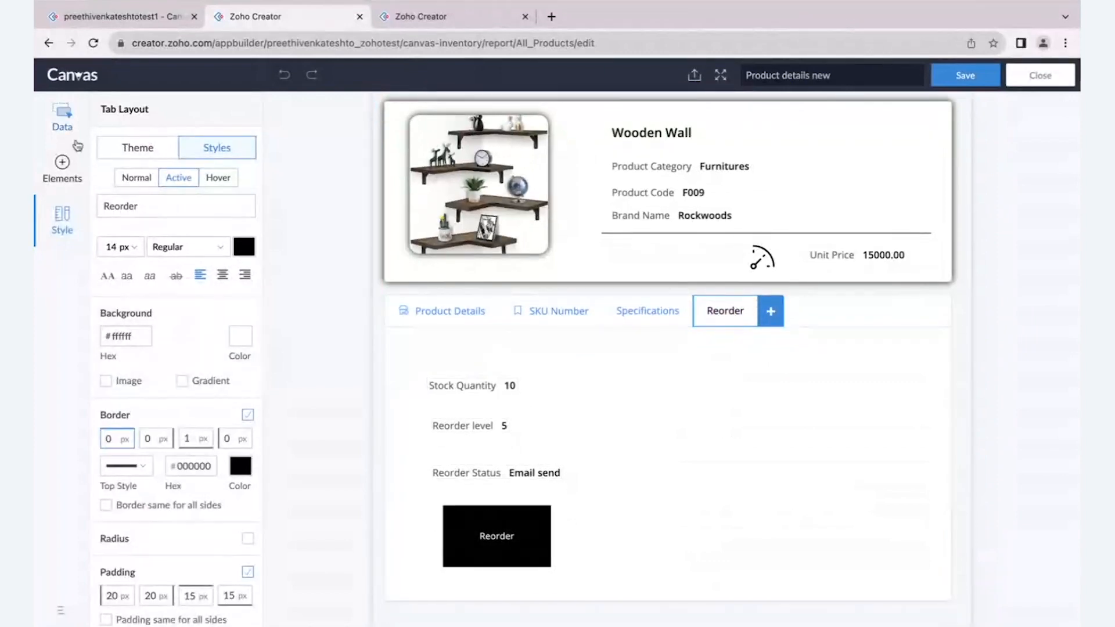
{"action": "left_click", "coordinate": [64, 125]}
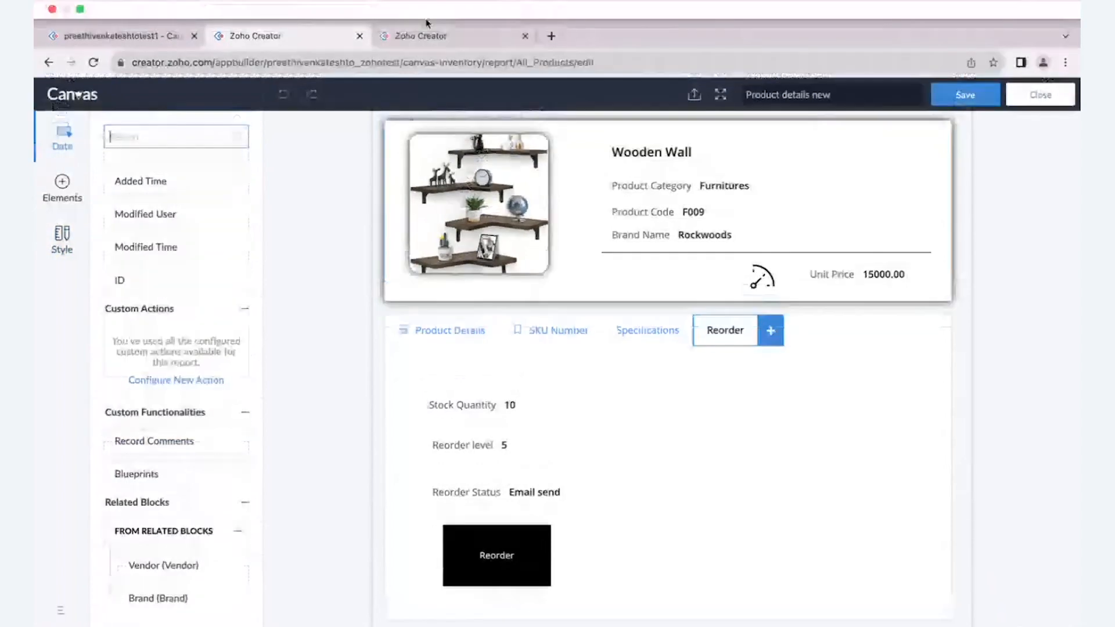
- Switch to the app builder's workflows and open the Product form's Reorder blueprint for editing
{"action": "left_click", "coordinate": [435, 23]}
{"action": "left_click", "coordinate": [563, 111]}
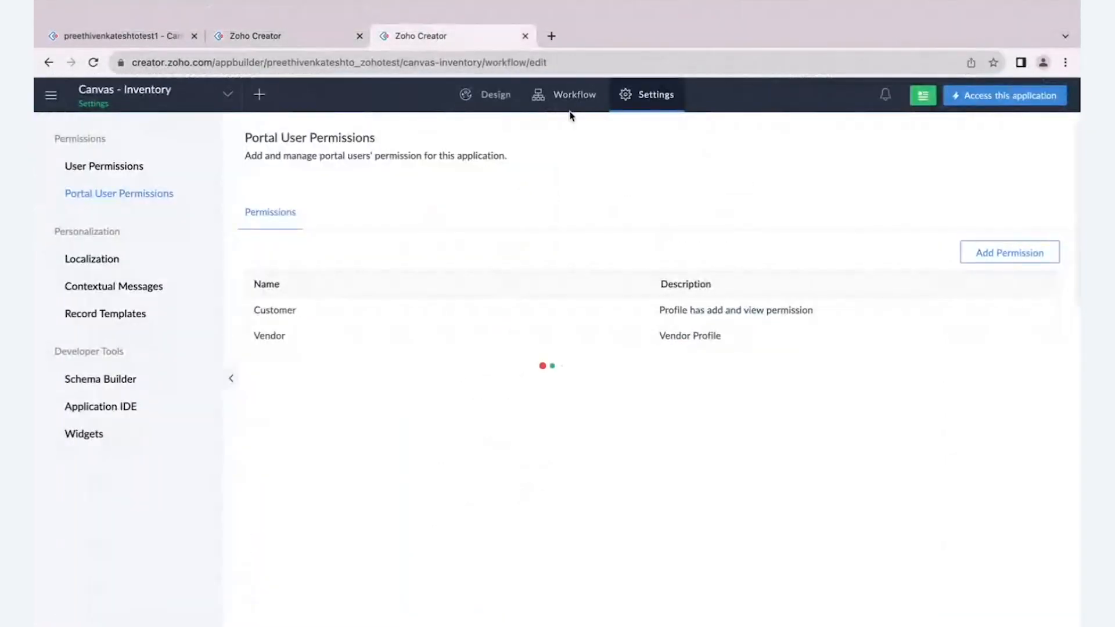
{"action": "left_click", "coordinate": [391, 152]}
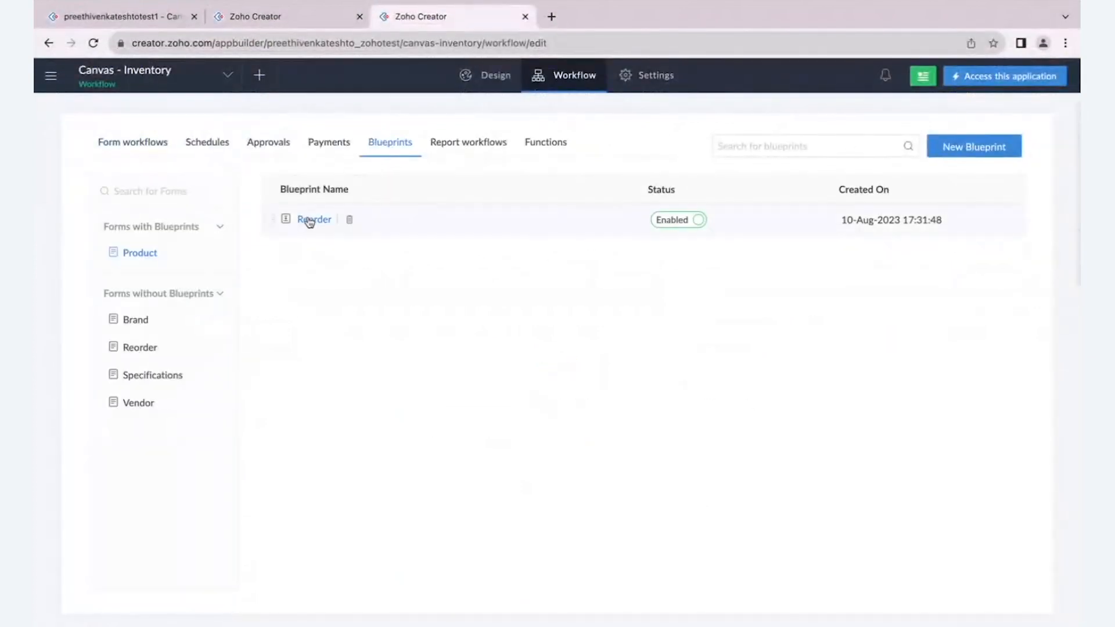
{"action": "left_click", "coordinate": [311, 220]}
{"action": "left_click", "coordinate": [310, 220]}
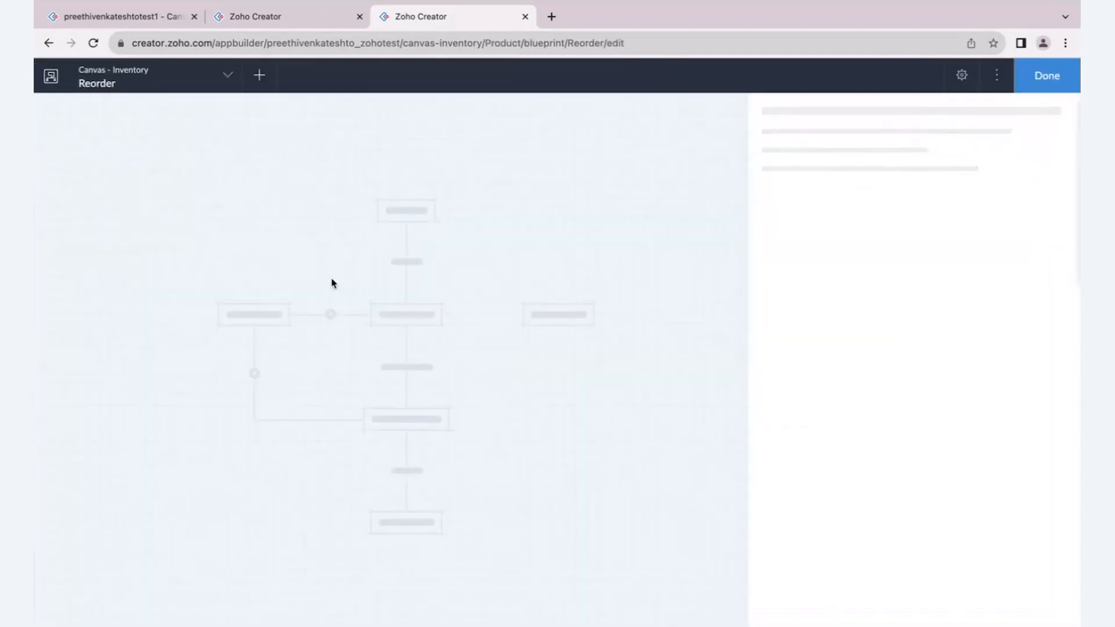
- Rename the blueprint's Send transition as Refill
{"action": "left_click", "coordinate": [291, 173]}
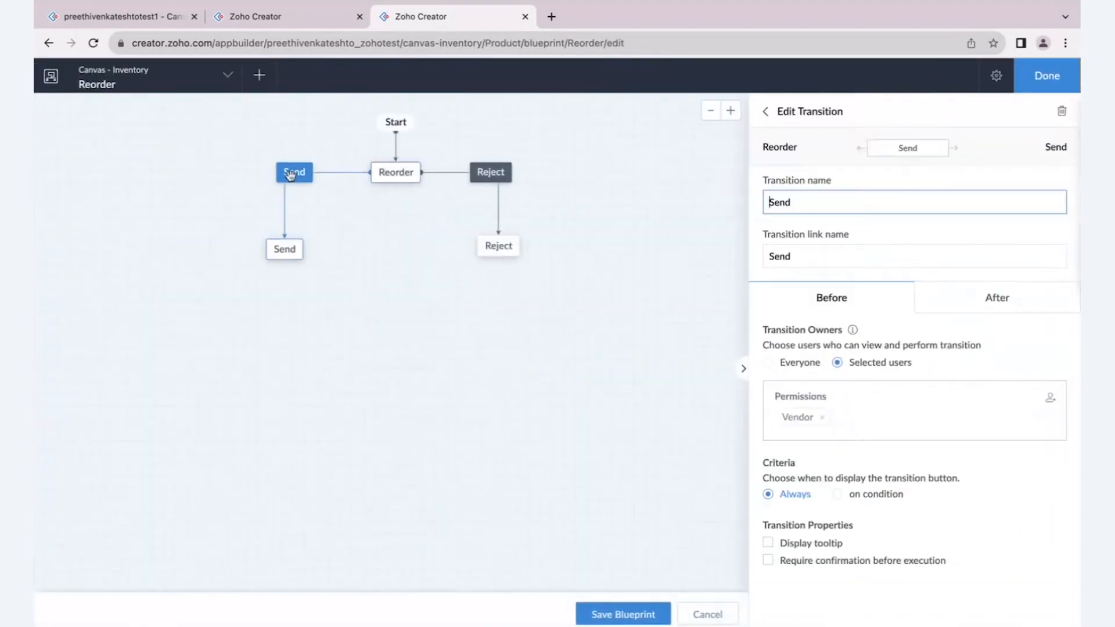
{"action": "left_click", "coordinate": [793, 203]}
{"action": "left_click_drag", "start_coordinate": [792, 202], "coordinate": [751, 204]}
{"action": "key", "text": "BackSpace"}
{"action": "left_click", "coordinate": [686, 306]}
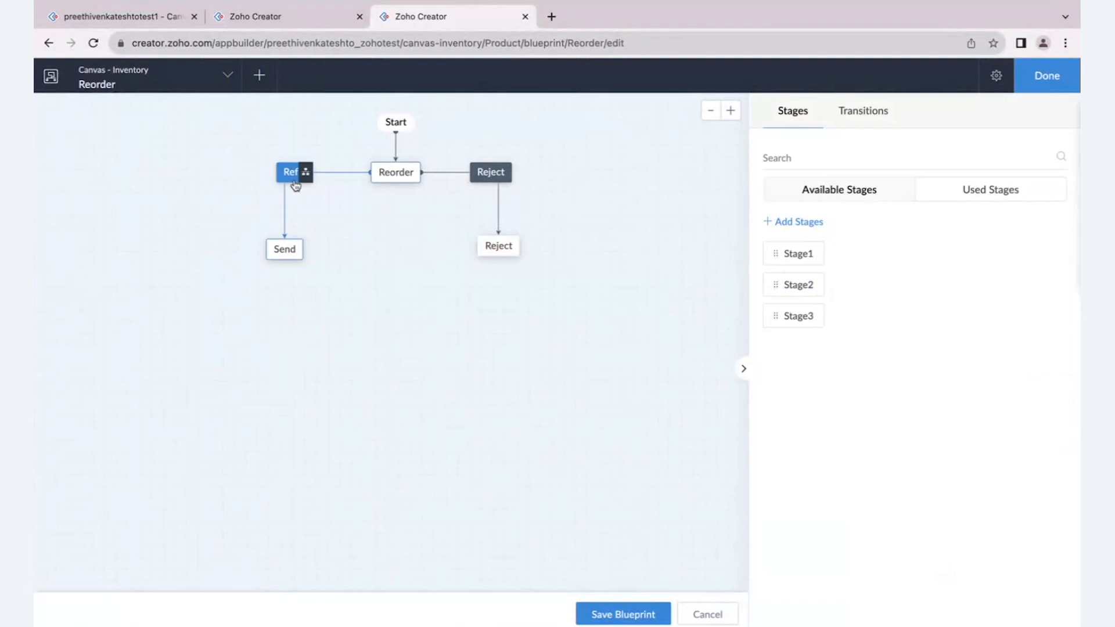
- Check the Reorder blueprint's stages and transitions, save the blueprint and finish editing it
{"action": "scroll", "coordinate": [253, 182], "scroll_direction": "up", "scroll_amount": 5}
{"action": "scroll", "coordinate": [253, 182], "scroll_direction": "down", "scroll_amount": 7}
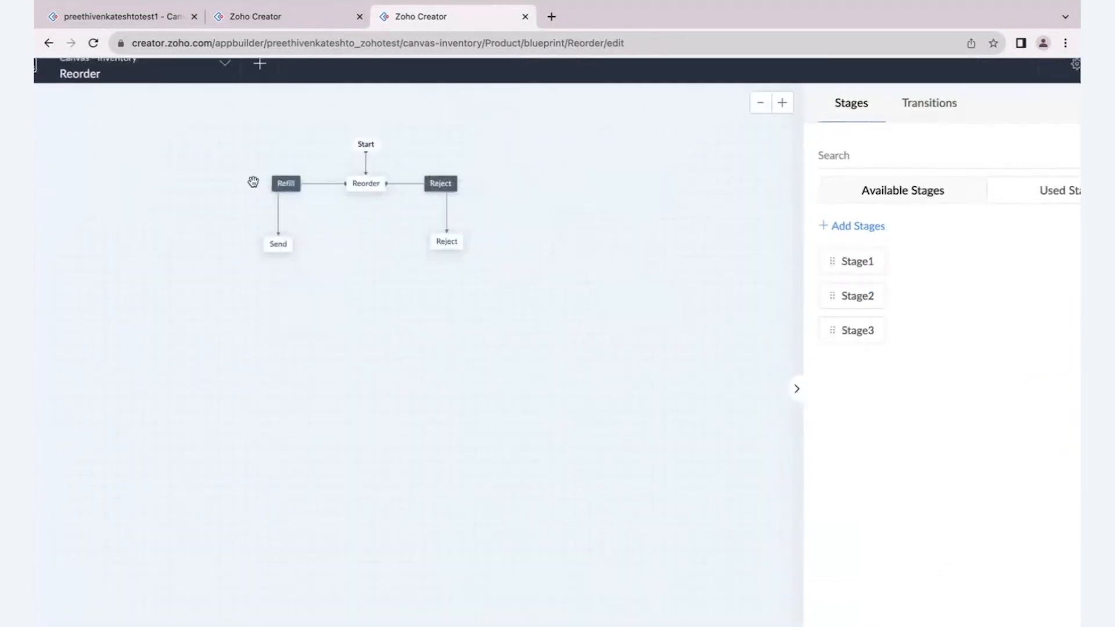
{"action": "scroll", "coordinate": [265, 186], "scroll_direction": "up", "scroll_amount": 6}
{"action": "scroll", "coordinate": [265, 186], "scroll_direction": "up", "scroll_amount": 2}
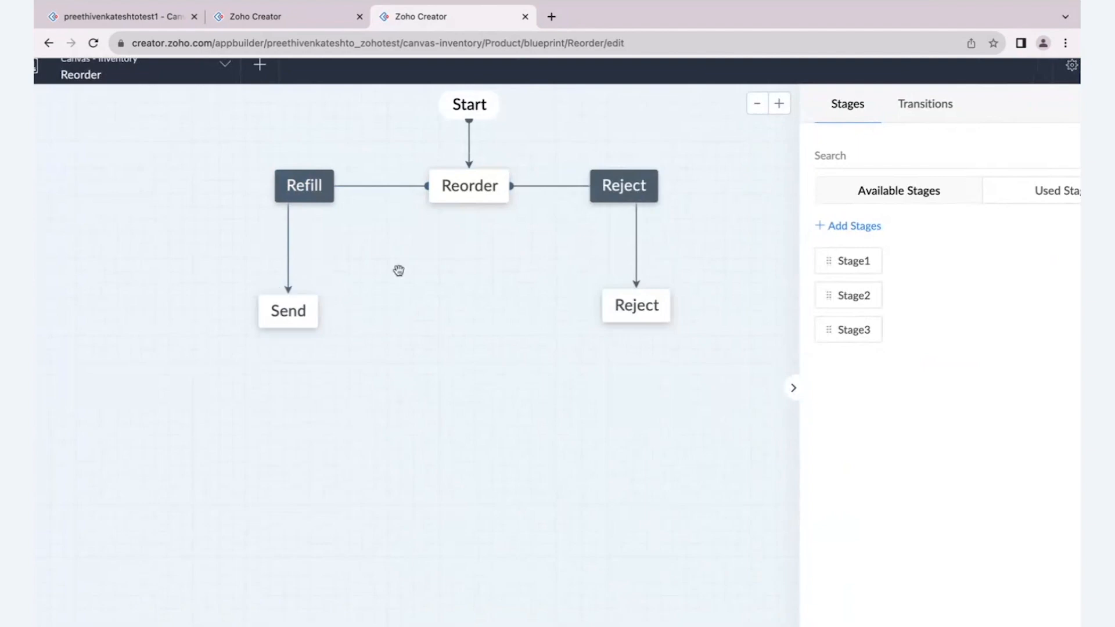
{"action": "scroll", "coordinate": [615, 256], "scroll_direction": "down", "scroll_amount": 10}
{"action": "left_click", "coordinate": [598, 614]}
{"action": "left_click", "coordinate": [1022, 81]}
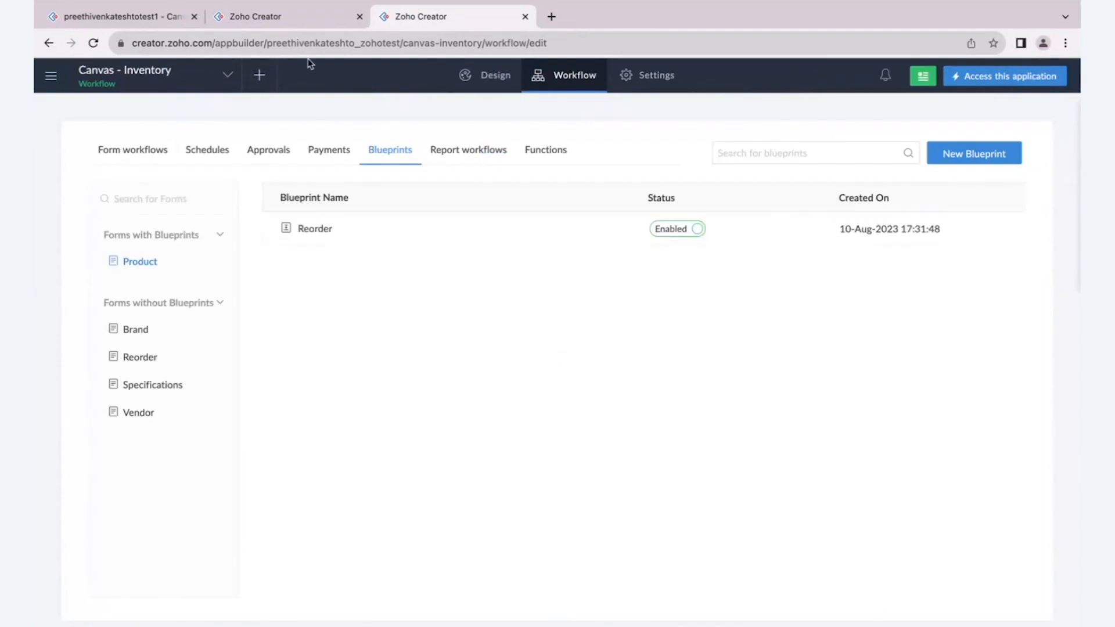
- Return to the Canvas layout and place the Blueprints element in the Reorder tab, beside the stock quantity and reorder fields
{"action": "left_click", "coordinate": [278, 23]}
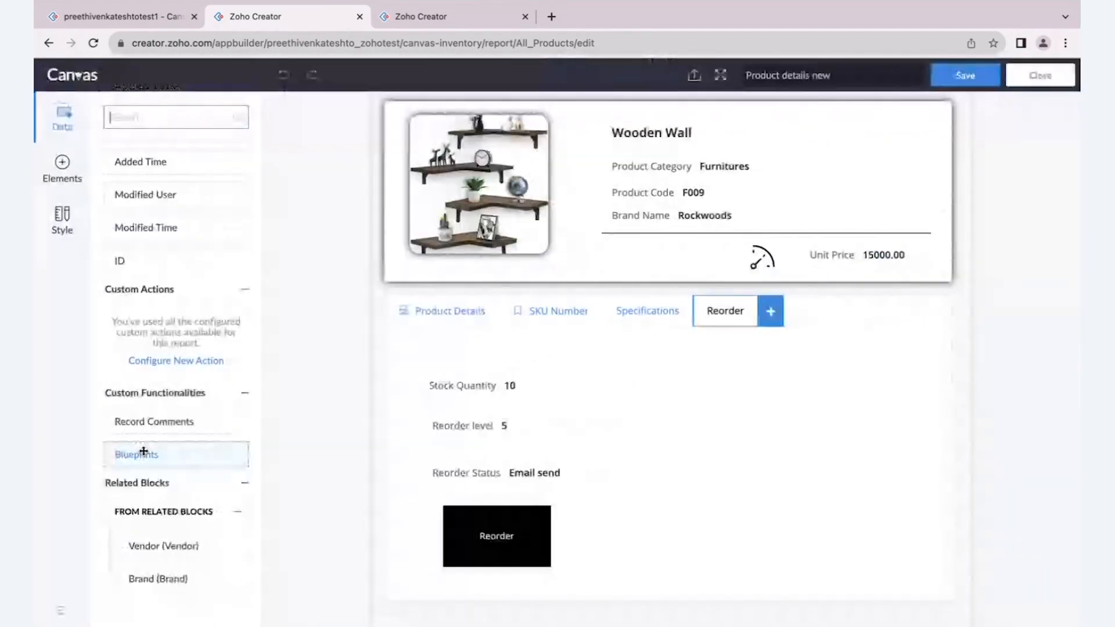
{"action": "left_click_drag", "start_coordinate": [144, 459], "coordinate": [676, 386]}
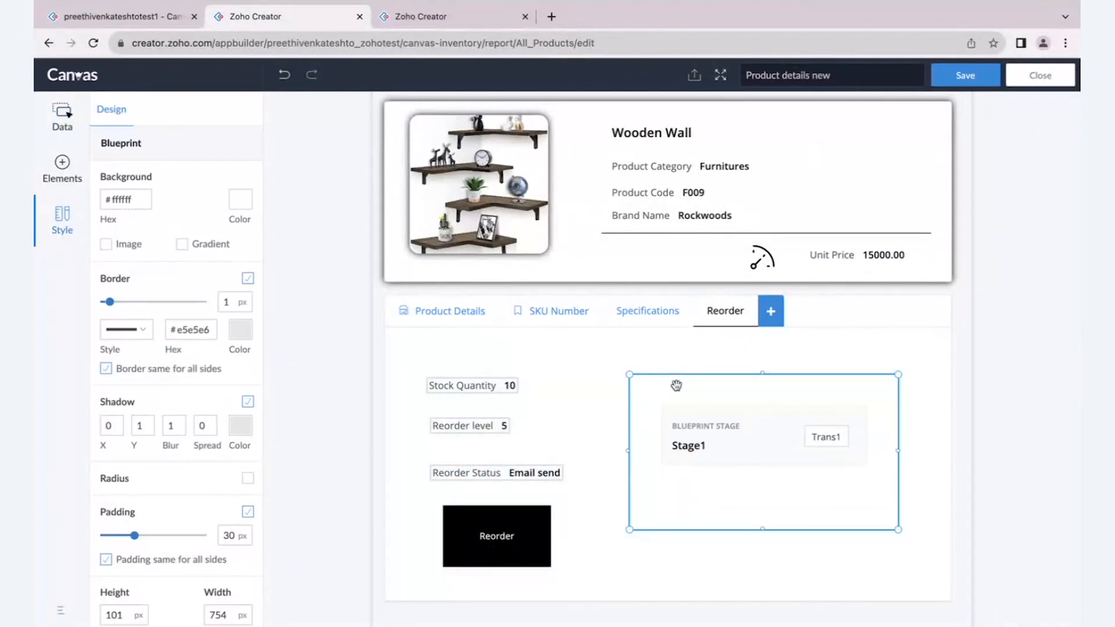
- Style the blueprint element's stage button with a black background (#000000) and white text
{"action": "left_click", "coordinate": [708, 400]}
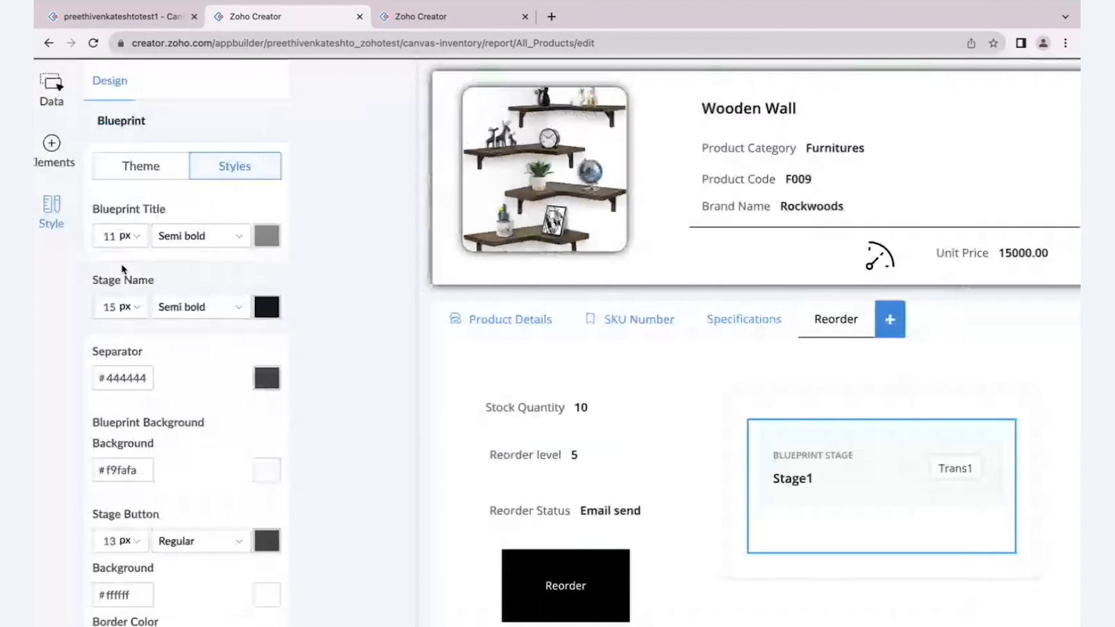
{"action": "scroll", "coordinate": [263, 375], "scroll_direction": "down", "scroll_amount": 2}
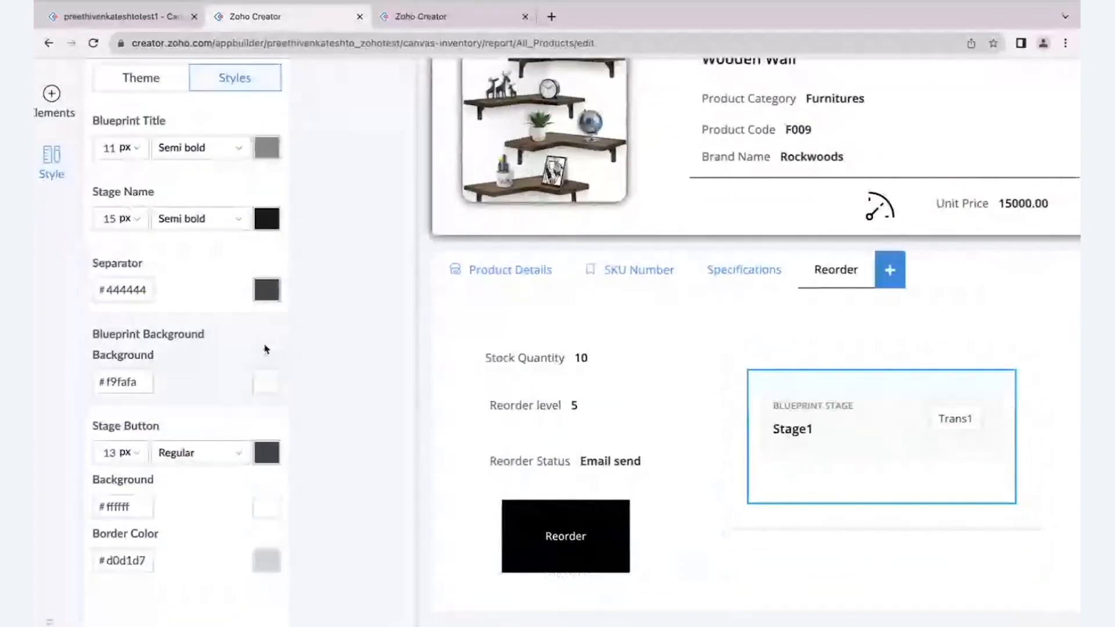
{"action": "left_click", "coordinate": [266, 453]}
{"action": "left_click", "coordinate": [118, 307]}
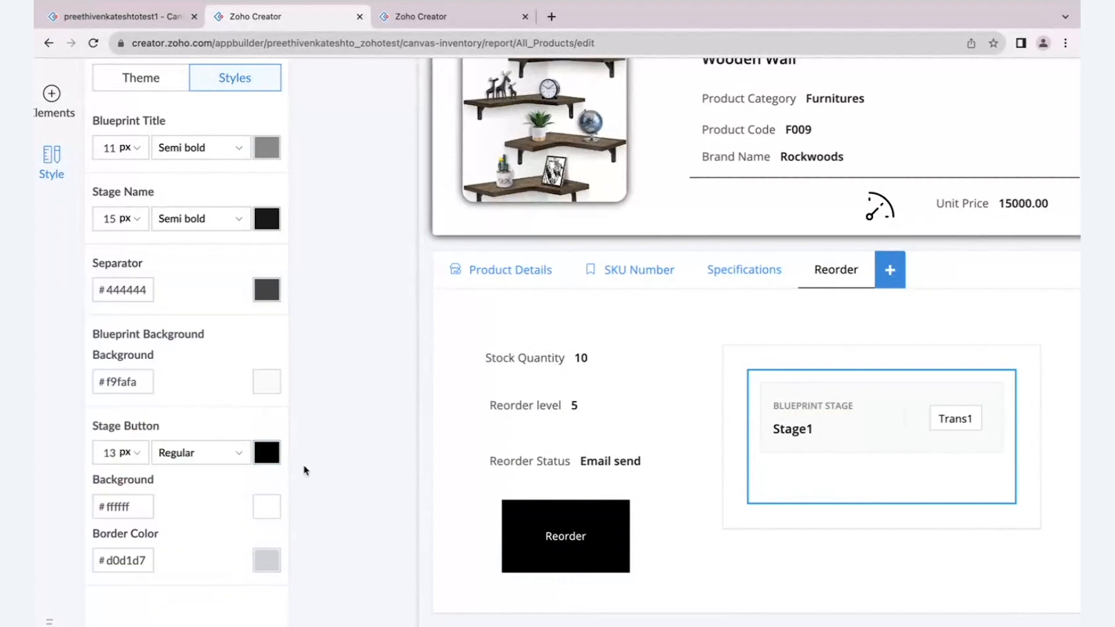
{"action": "left_click", "coordinate": [265, 506]}
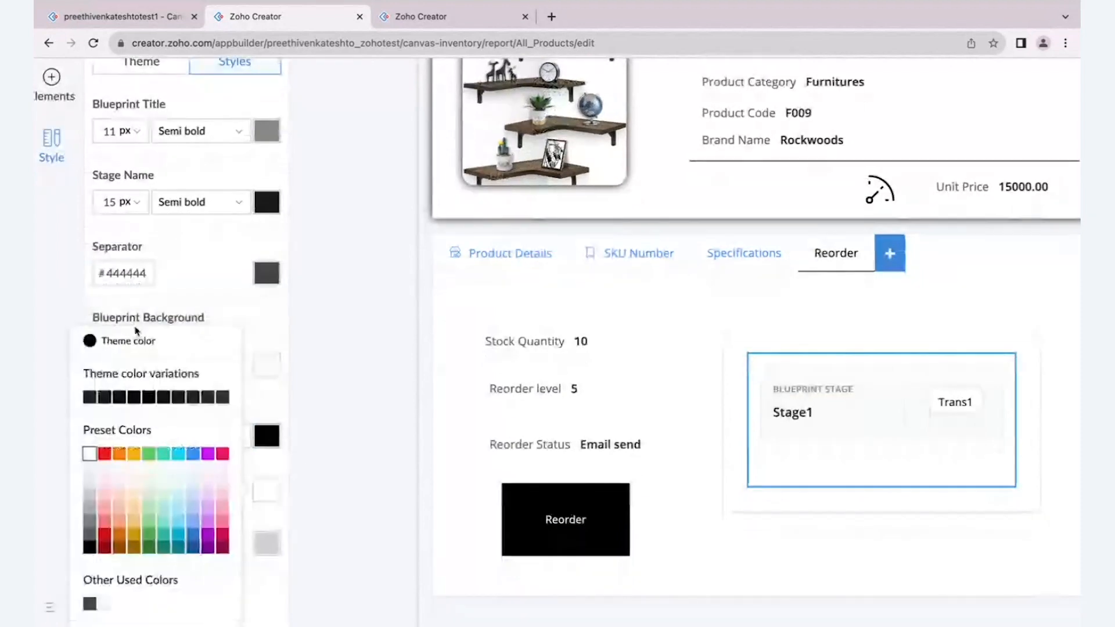
{"action": "left_click", "coordinate": [154, 344]}
{"action": "left_click", "coordinate": [257, 434]}
{"action": "left_click", "coordinate": [87, 429]}
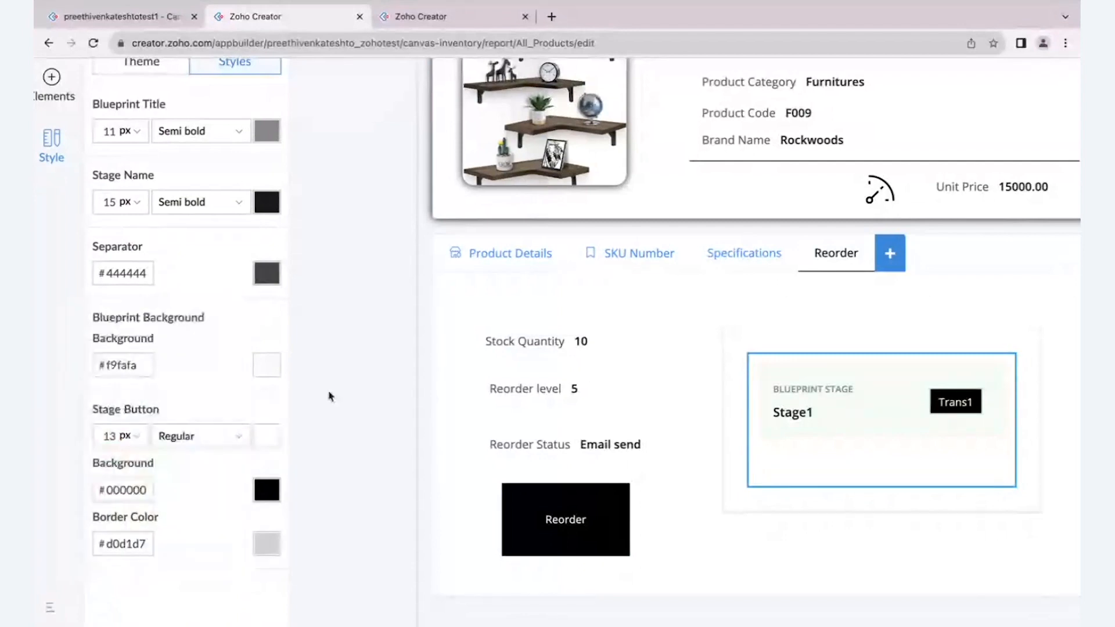
{"action": "scroll", "coordinate": [329, 397], "scroll_direction": "down", "scroll_amount": 2}
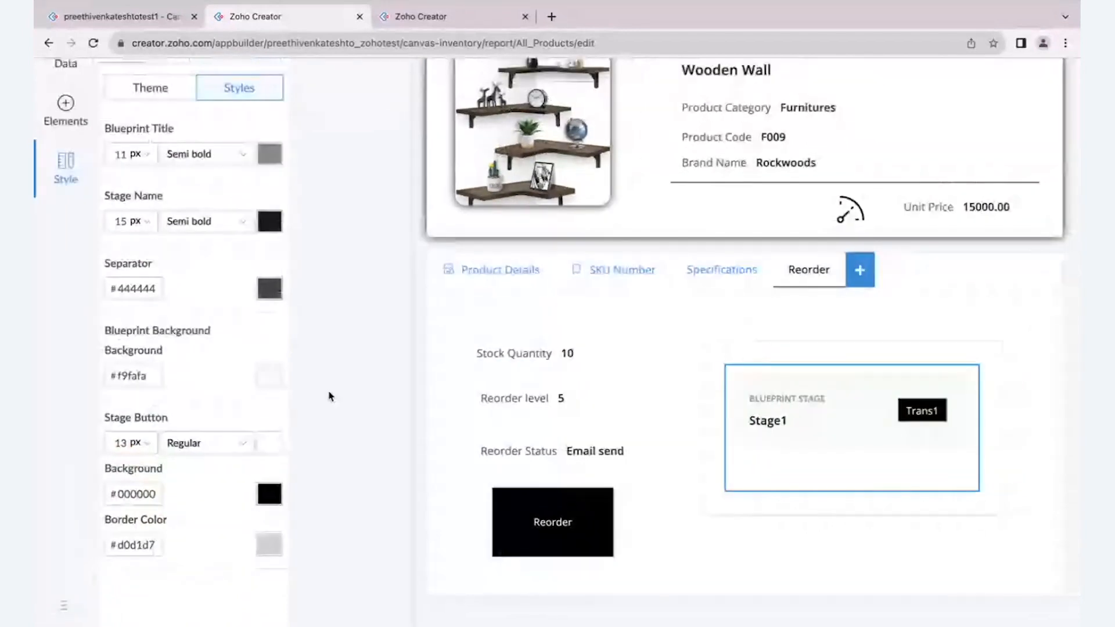
{"action": "scroll", "coordinate": [329, 397], "scroll_direction": "down", "scroll_amount": 3}
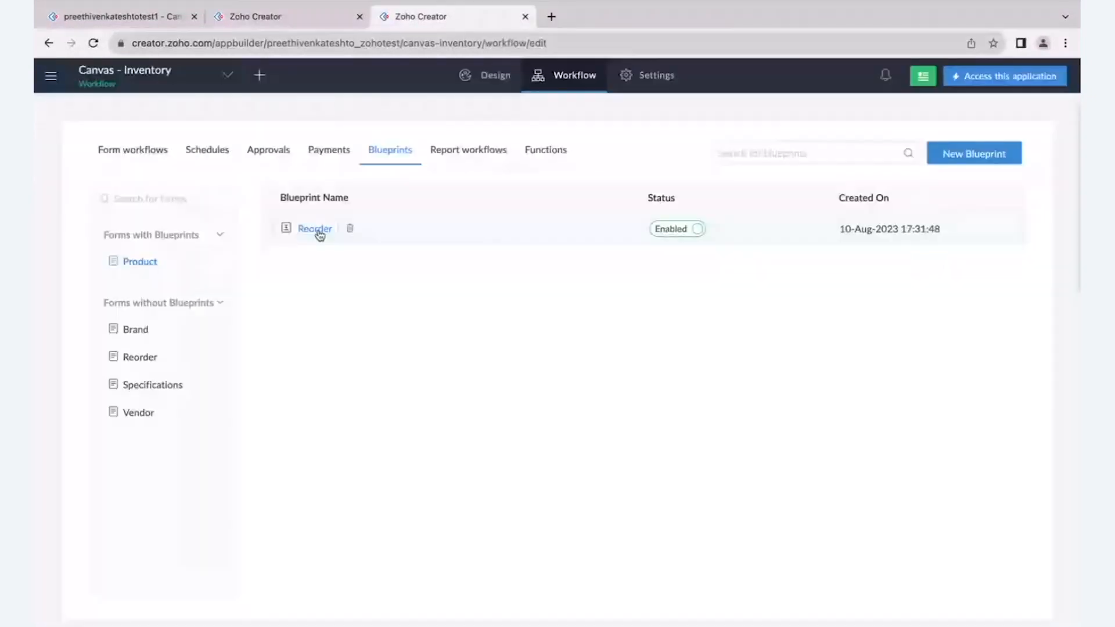
- Reopen the Reorder blueprint in the app builder and examine the Refill transition's owners and permissions
{"action": "left_click", "coordinate": [316, 230]}
{"action": "left_click", "coordinate": [294, 172]}
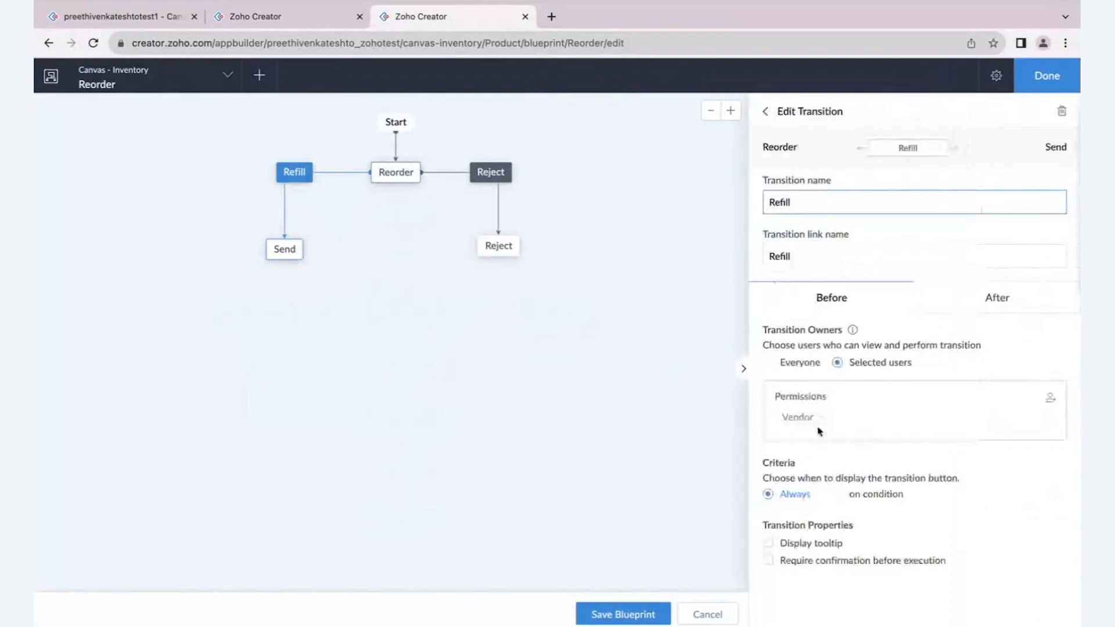
{"action": "scroll", "coordinate": [818, 432], "scroll_direction": "up", "scroll_amount": 5}
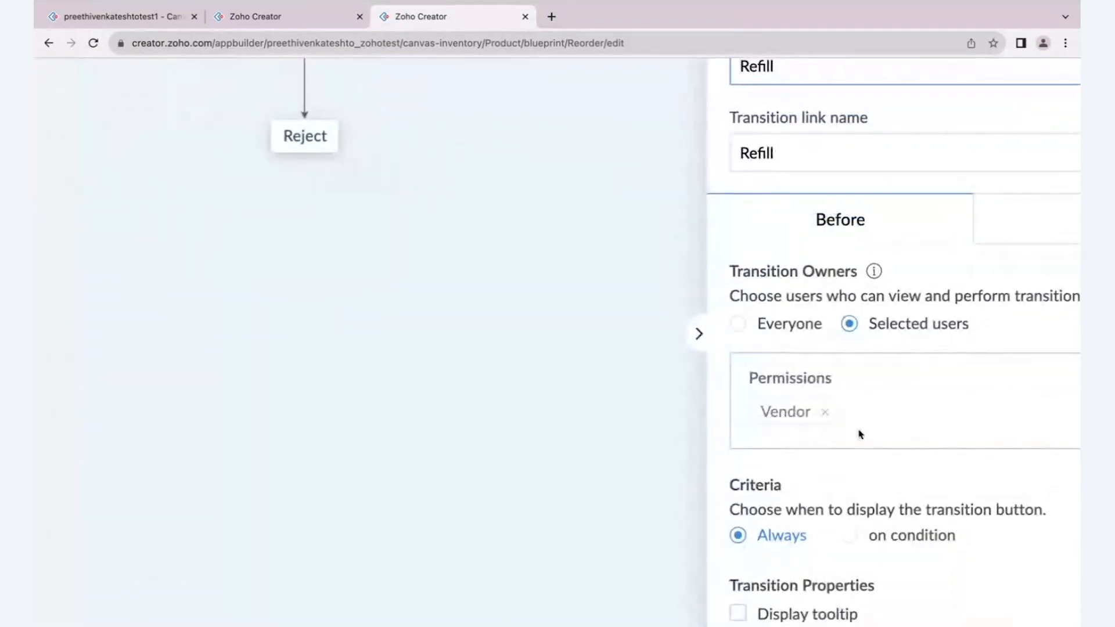
{"action": "scroll", "coordinate": [860, 434], "scroll_direction": "down", "scroll_amount": 5}
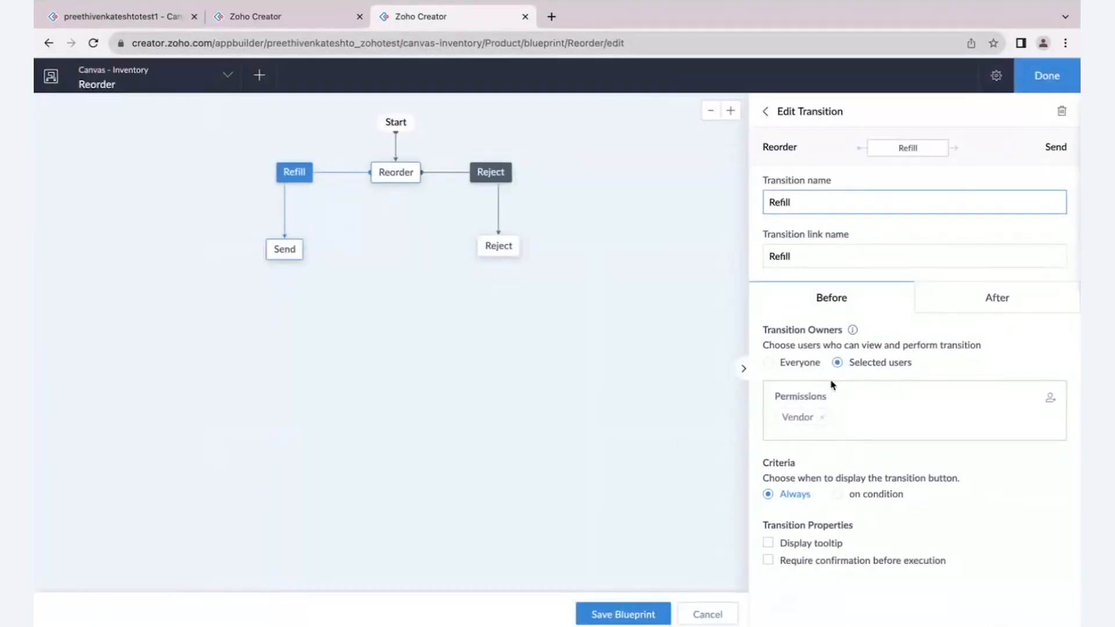
- Go back to Canvas and save the "Product details new" layout
{"action": "left_click", "coordinate": [143, 23]}
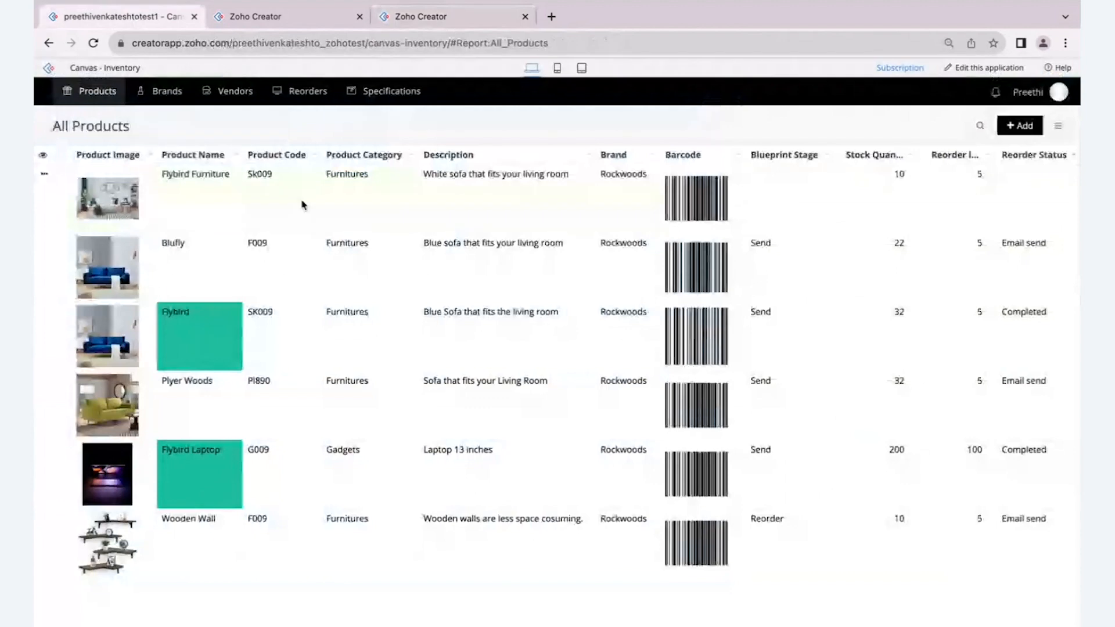
{"action": "left_click", "coordinate": [277, 17]}
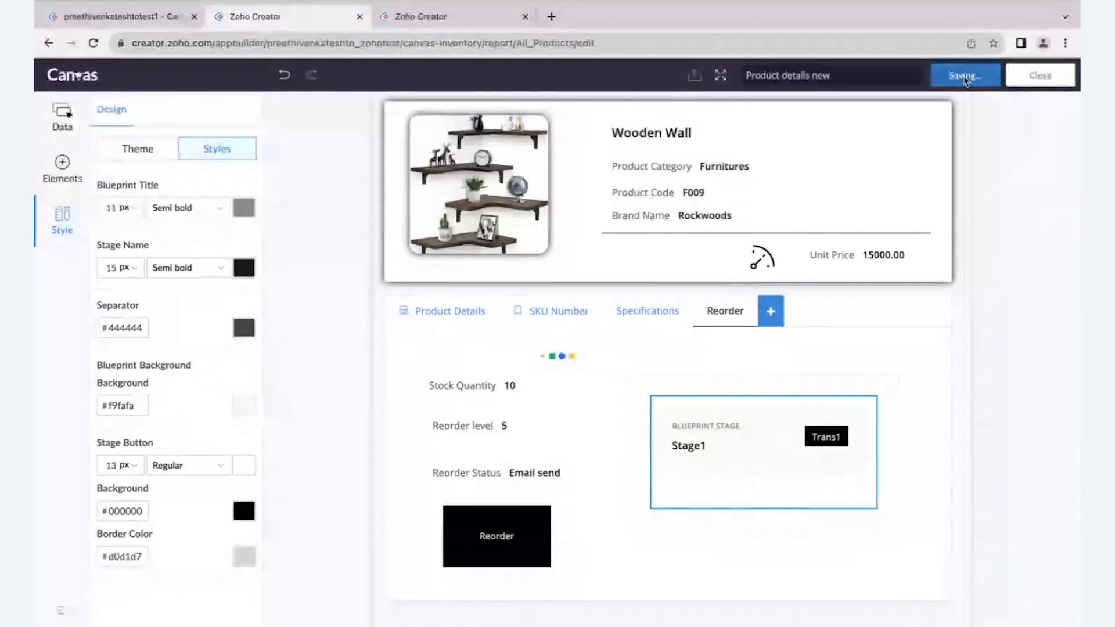
- In the live app, edit the Flybird Furniture record, set its Reorder Status to "Email send" and save it
{"action": "left_click", "coordinate": [136, 16]}
{"action": "left_click", "coordinate": [305, 204]}
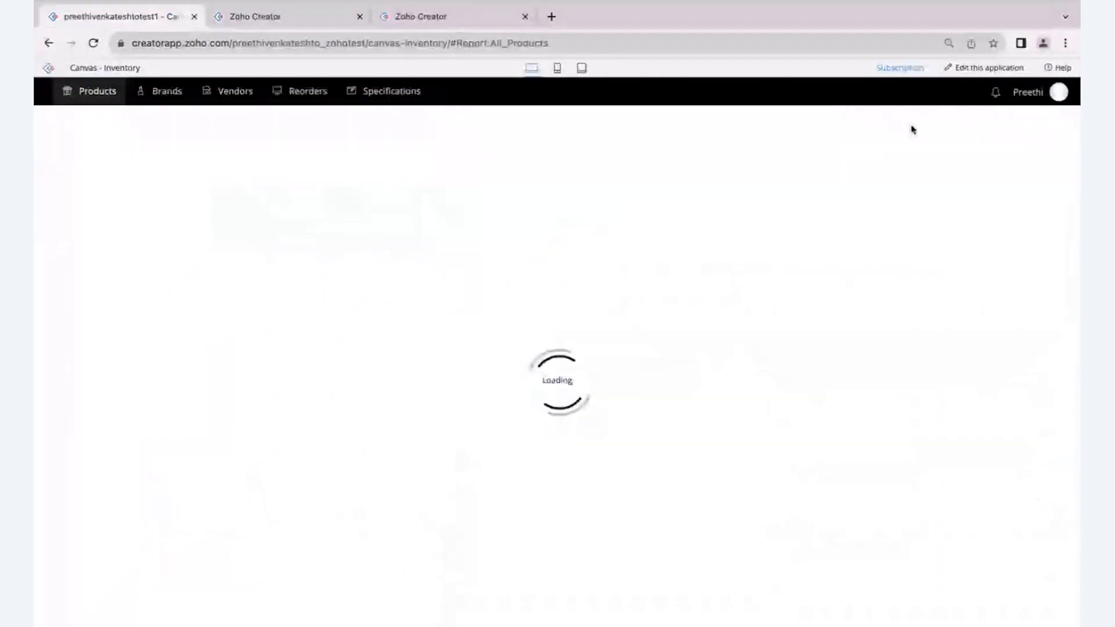
{"action": "scroll", "coordinate": [543, 420], "scroll_direction": "down", "scroll_amount": 3}
{"action": "left_click", "coordinate": [244, 581]}
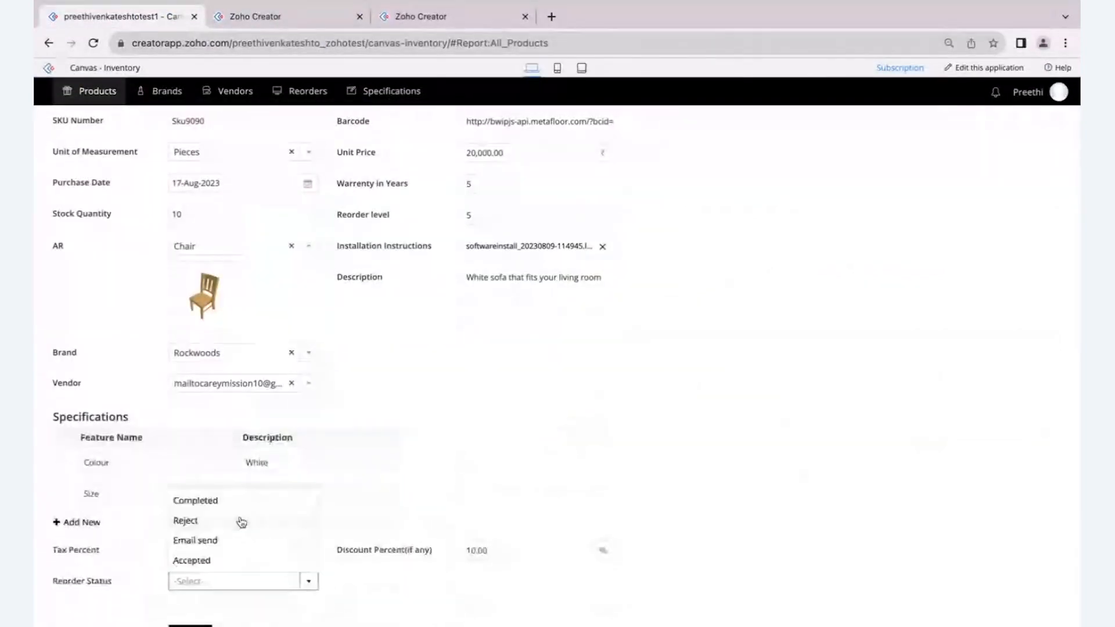
{"action": "left_click", "coordinate": [234, 542]}
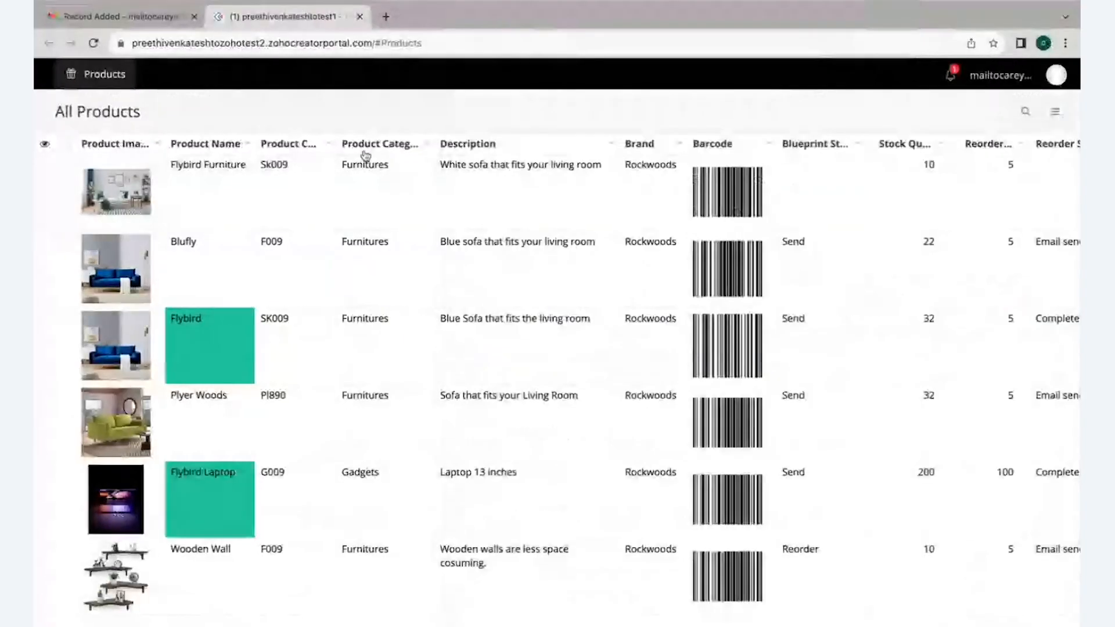
- In the vendor portal, open the Flybird Furniture record's Reorder tab and perform the Refill transition
{"action": "left_click", "coordinate": [352, 197]}
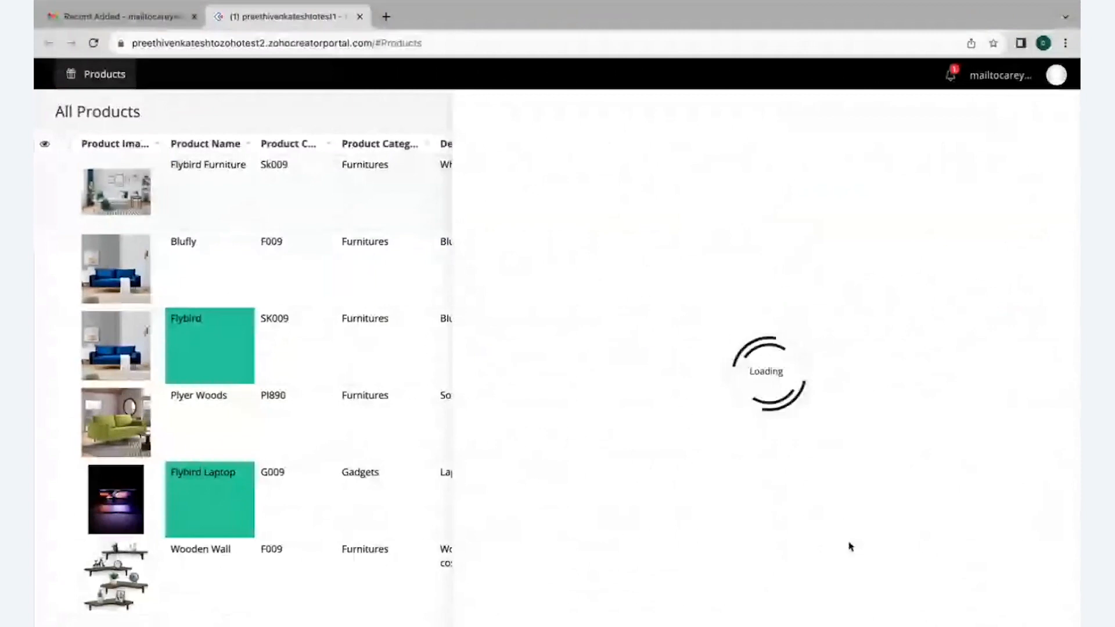
{"action": "left_click", "coordinate": [792, 342]}
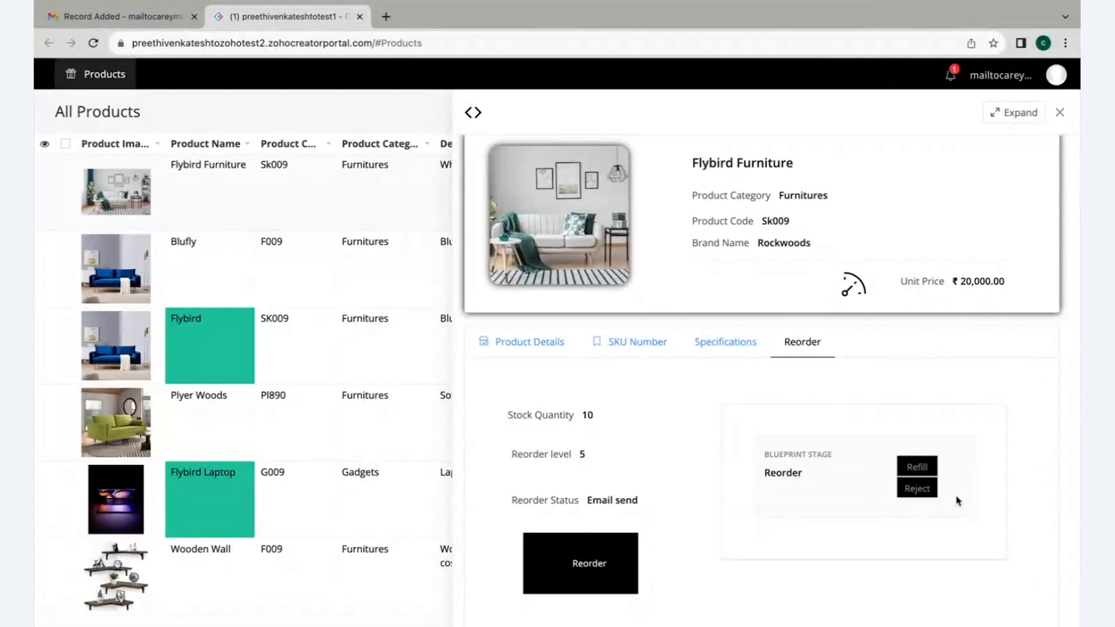
{"action": "left_click", "coordinate": [919, 468]}
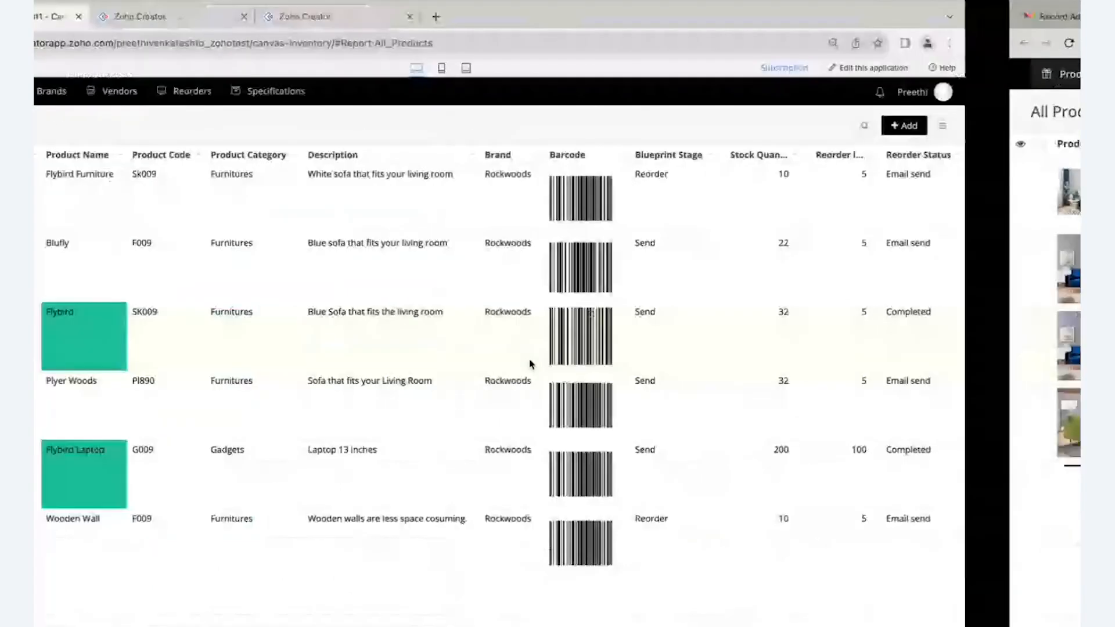
- In the live app, view the Flybird Furniture record's Reorder tab to check its stock quantity and reorder status
{"action": "left_click", "coordinate": [768, 347]}
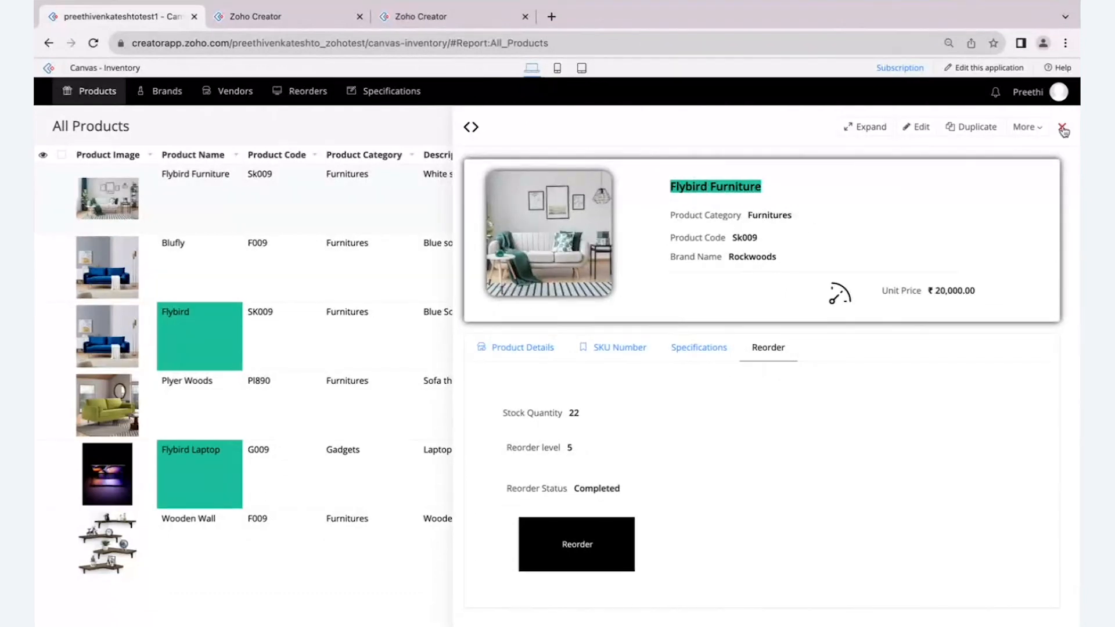
- Go back to Canvas, add the Vendor related block below the tab container and enlarge it to about 755 by 344 px
{"action": "left_click", "coordinate": [291, 19]}
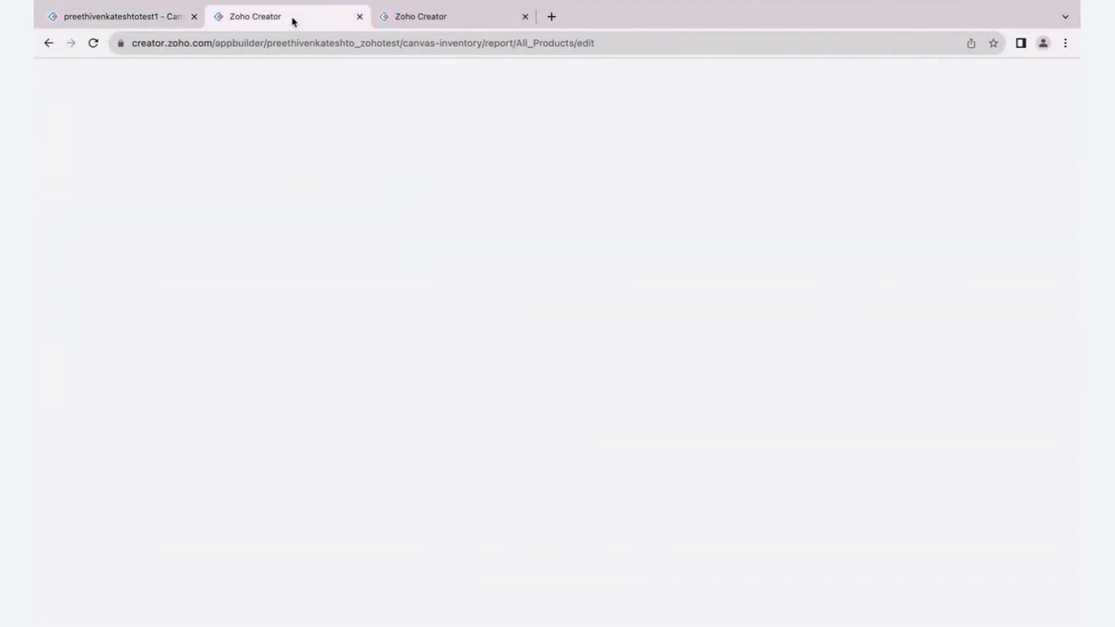
{"action": "scroll", "coordinate": [956, 343], "scroll_direction": "down", "scroll_amount": 6}
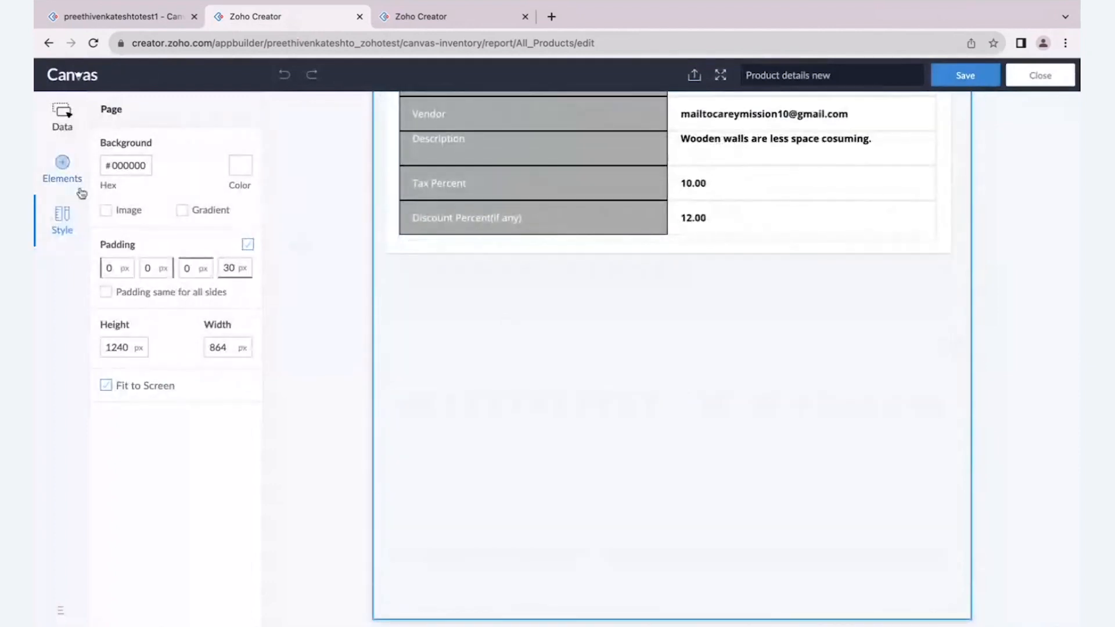
{"action": "left_click", "coordinate": [64, 127]}
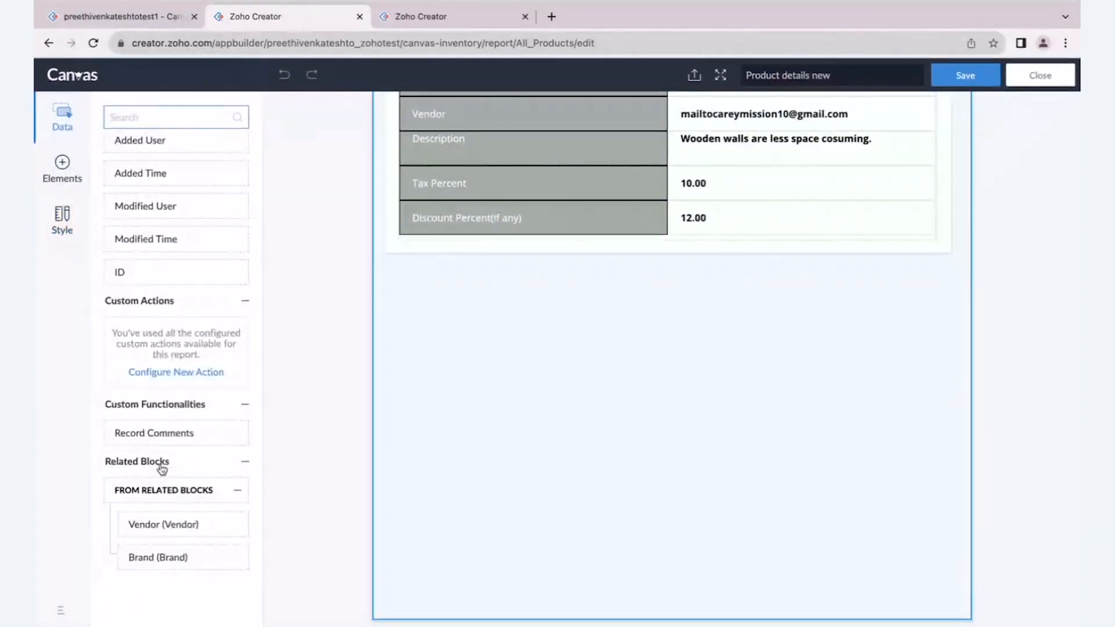
{"action": "left_click_drag", "start_coordinate": [133, 524], "coordinate": [429, 262]}
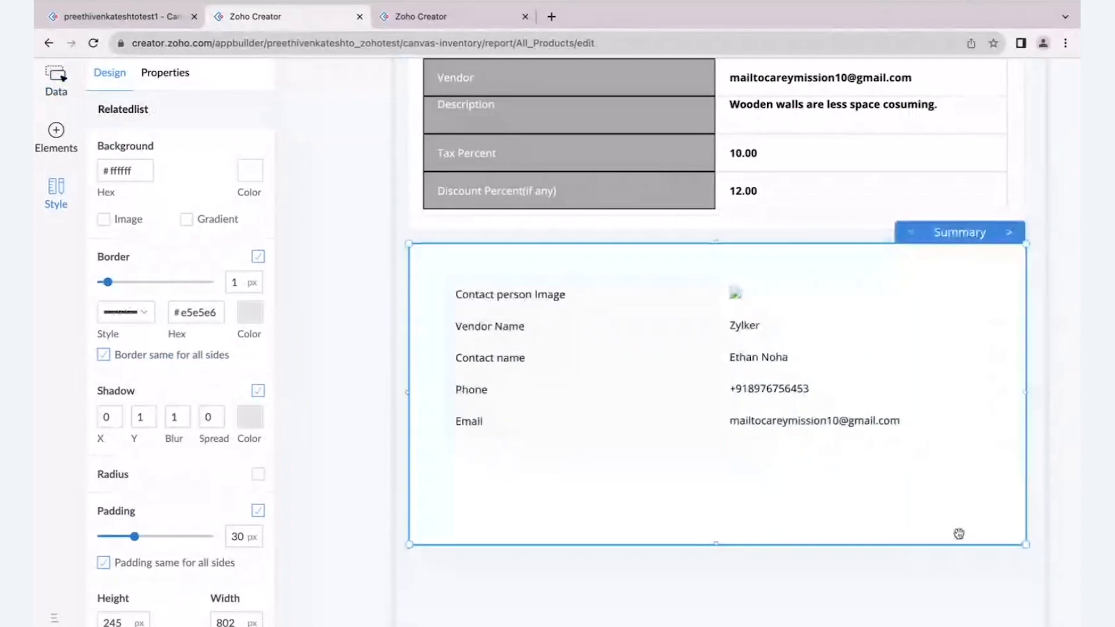
{"action": "left_click_drag", "start_coordinate": [1026, 546], "coordinate": [1025, 549]}
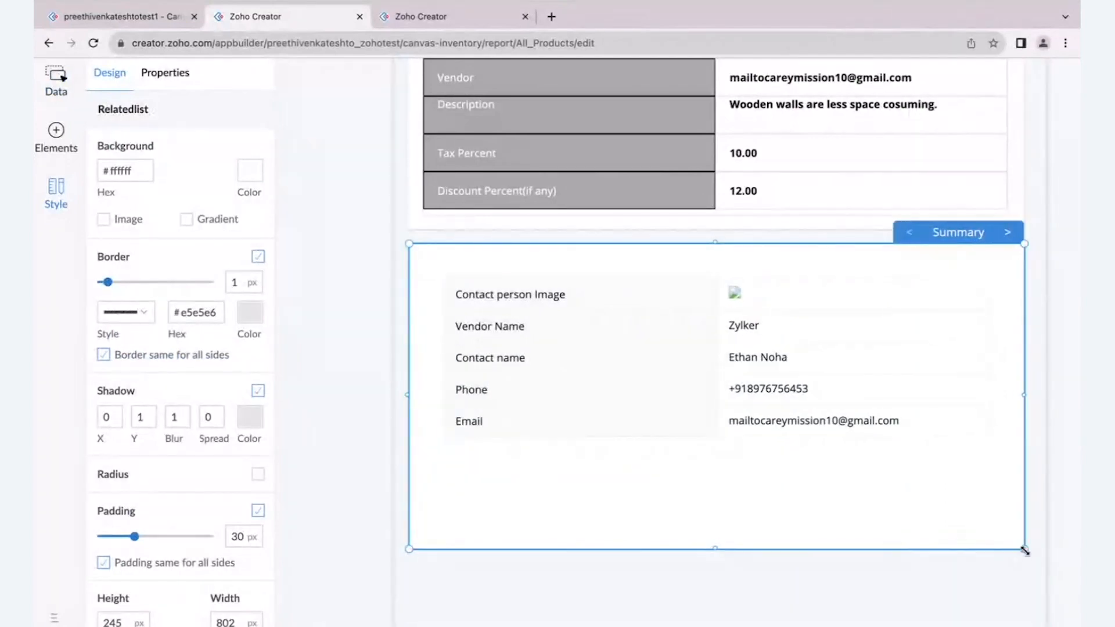
- Preview the Vendor block's alternative templates, including Template 2, and return it to the Summary layout
{"action": "scroll", "coordinate": [1000, 256], "scroll_direction": "up", "scroll_amount": 1}
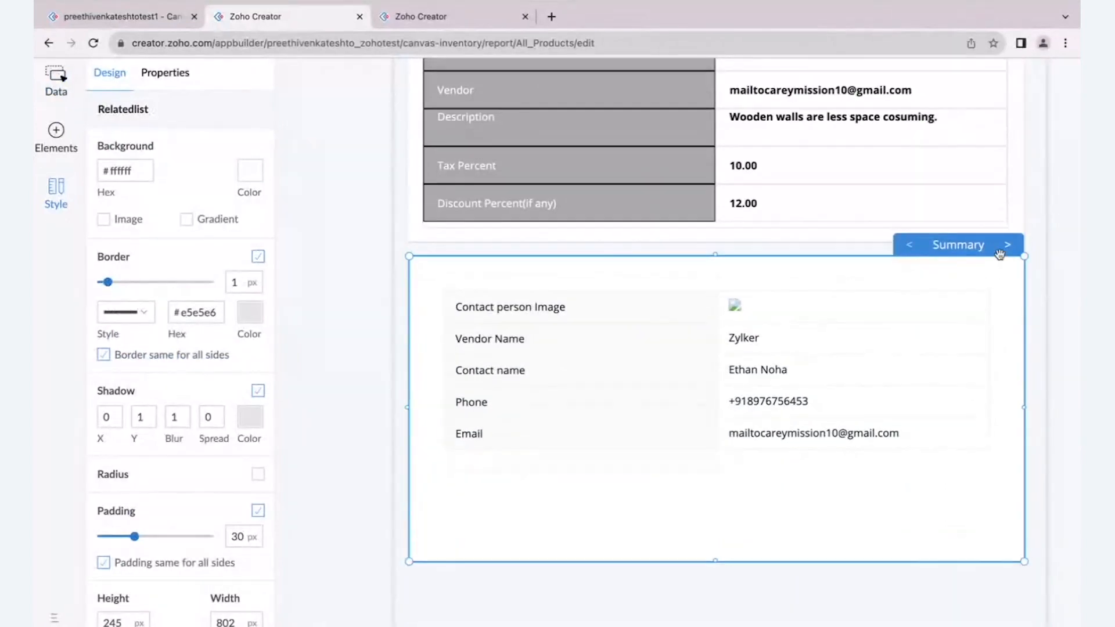
{"action": "scroll", "coordinate": [1001, 259], "scroll_direction": "up", "scroll_amount": 1}
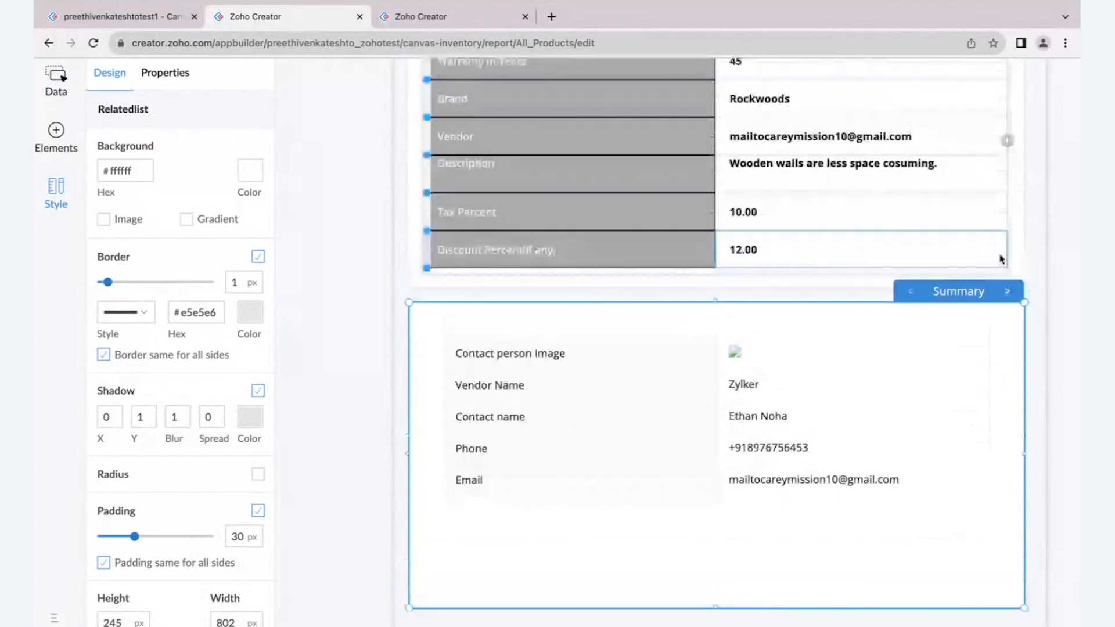
{"action": "left_click", "coordinate": [1008, 291]}
{"action": "left_click", "coordinate": [1008, 293]}
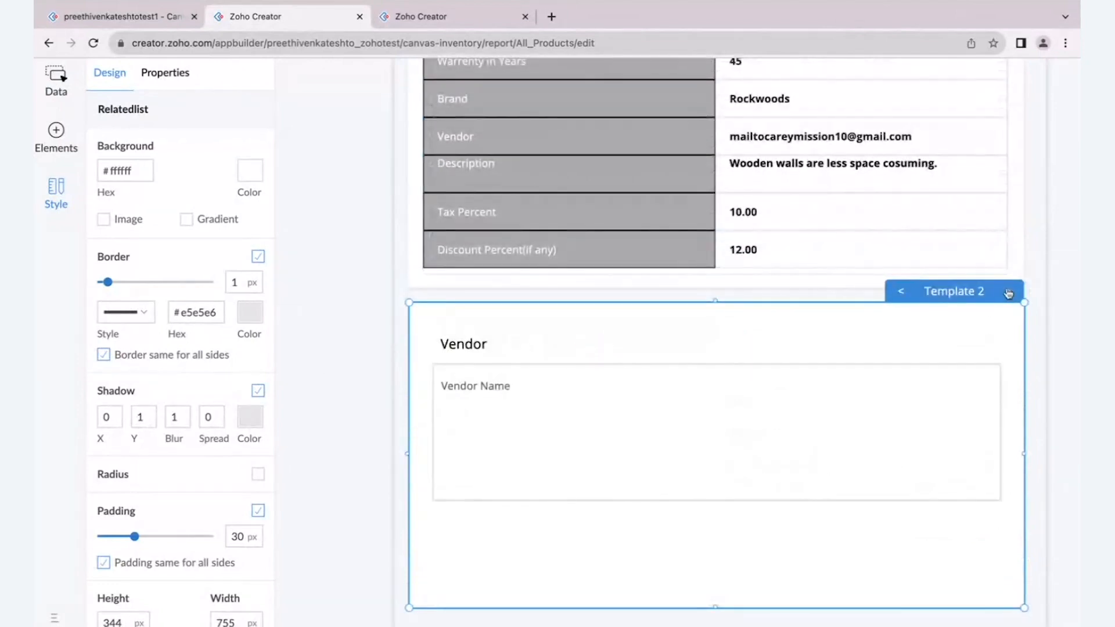
{"action": "left_click", "coordinate": [898, 292]}
{"action": "left_click", "coordinate": [900, 293]}
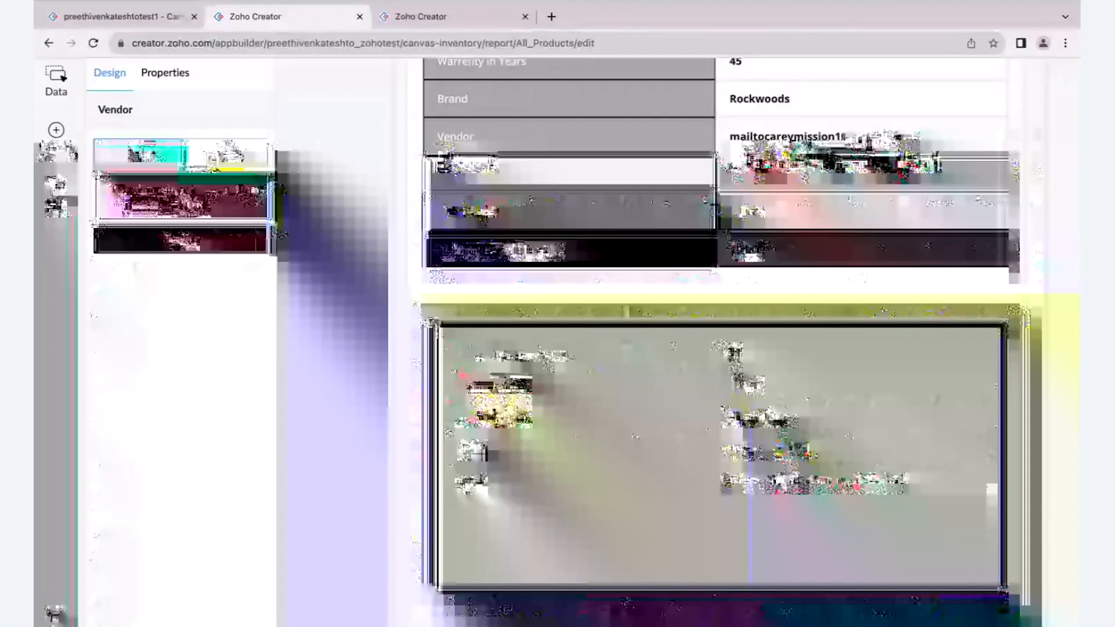
- Show the title of the Vendor block, with "Vendor" as its block title
{"action": "left_click", "coordinate": [154, 83]}
{"action": "left_click", "coordinate": [248, 151]}
{"action": "left_click", "coordinate": [157, 217]}
{"action": "left_click", "coordinate": [233, 248]}
- Add the Location form field to the Vendor block's display fields
{"action": "scroll", "coordinate": [233, 249], "scroll_direction": "down", "scroll_amount": 1}
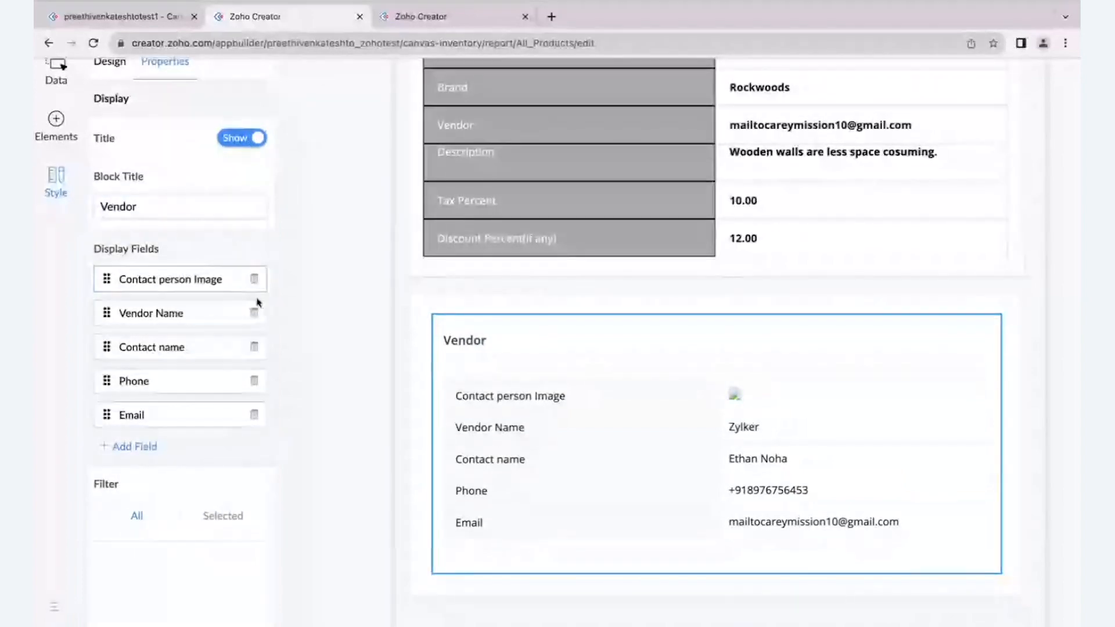
{"action": "left_click", "coordinate": [135, 446]}
{"action": "scroll", "coordinate": [147, 552], "scroll_direction": "down", "scroll_amount": 1}
{"action": "scroll", "coordinate": [147, 546], "scroll_direction": "up", "scroll_amount": 1}
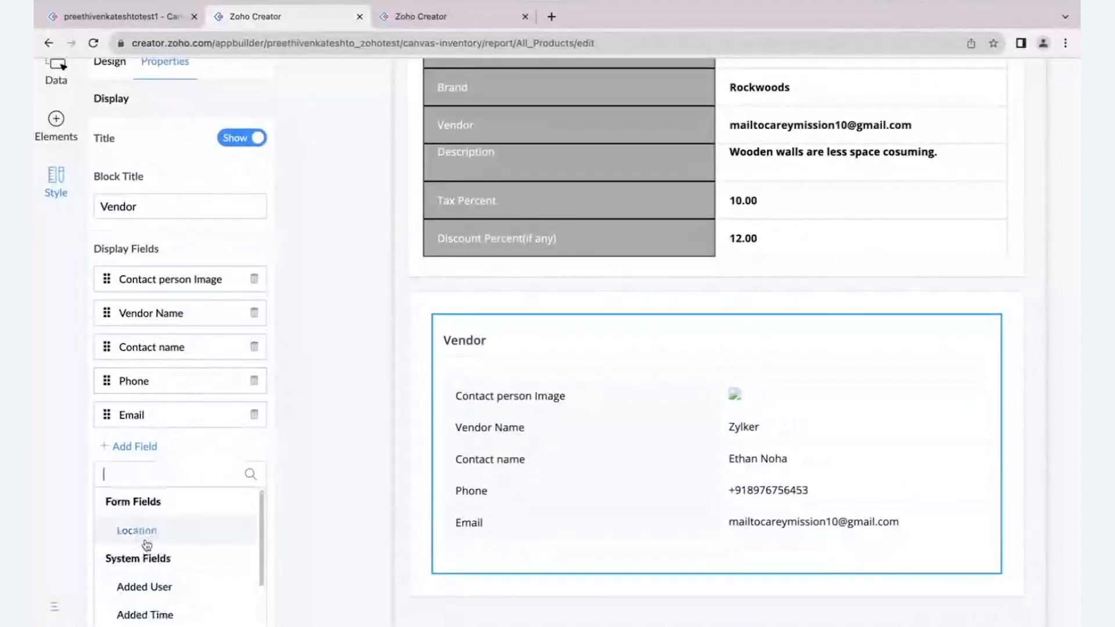
{"action": "left_click", "coordinate": [144, 529]}
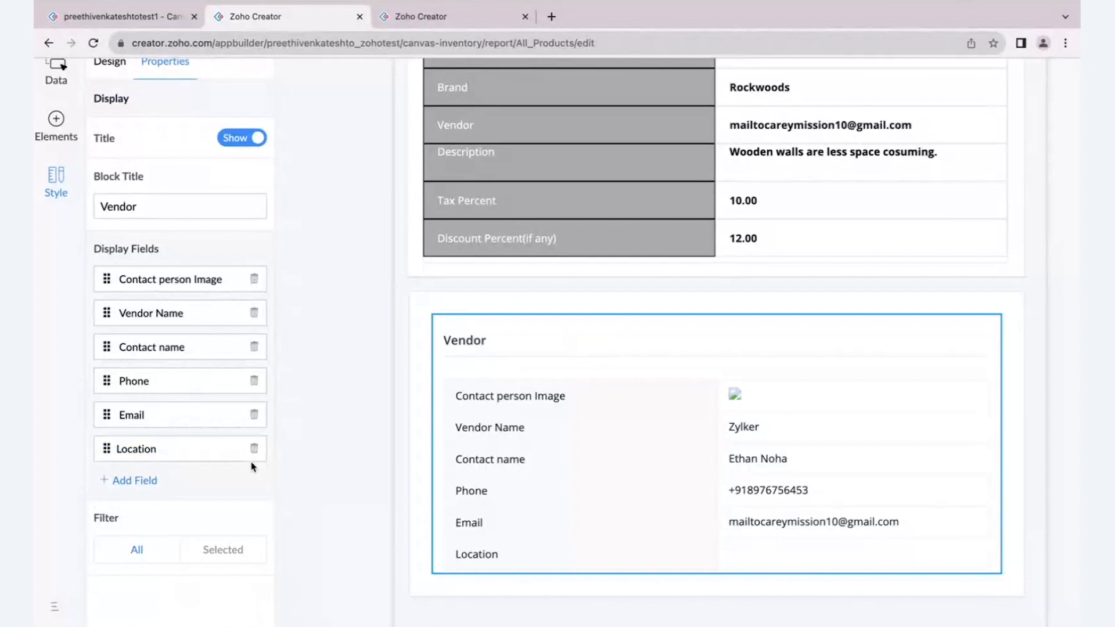
- Give the Vendor related list container a black shadow with a blur of 10
{"action": "left_click", "coordinate": [500, 307]}
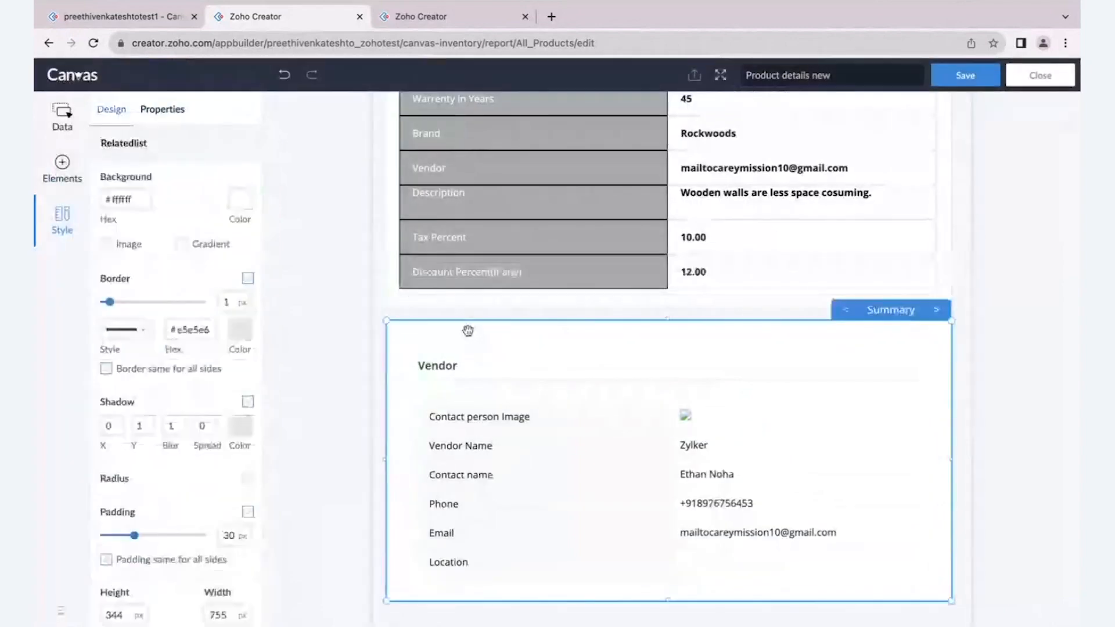
{"action": "scroll", "coordinate": [194, 360], "scroll_direction": "down", "scroll_amount": 1}
{"action": "scroll", "coordinate": [194, 359], "scroll_direction": "down", "scroll_amount": 3}
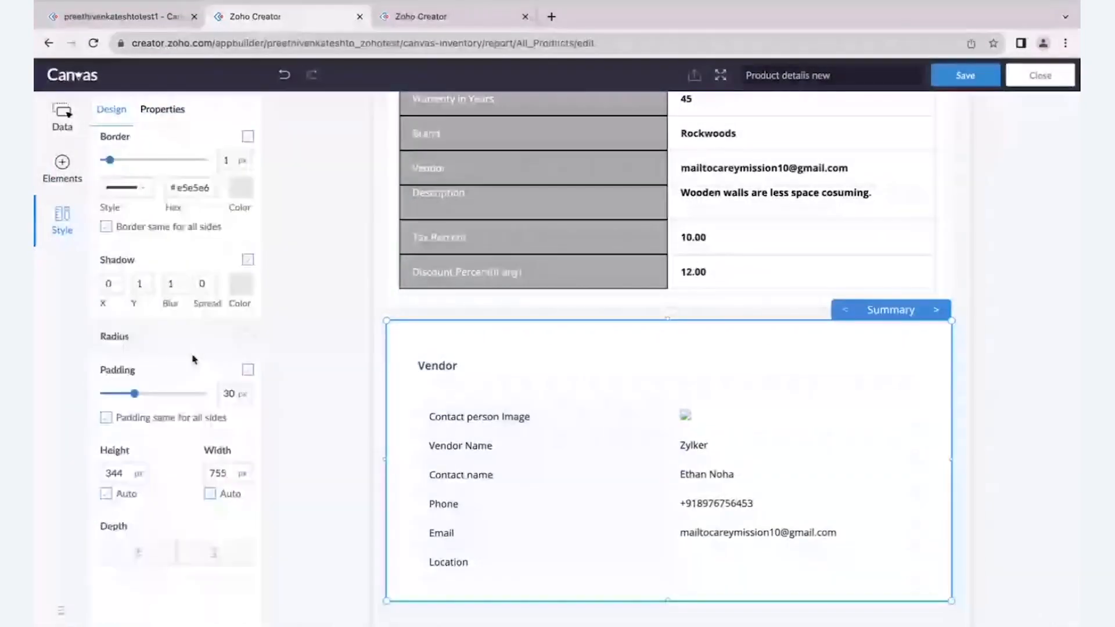
{"action": "left_click", "coordinate": [241, 284]}
{"action": "left_click", "coordinate": [167, 217]}
{"action": "left_click", "coordinate": [179, 283]}
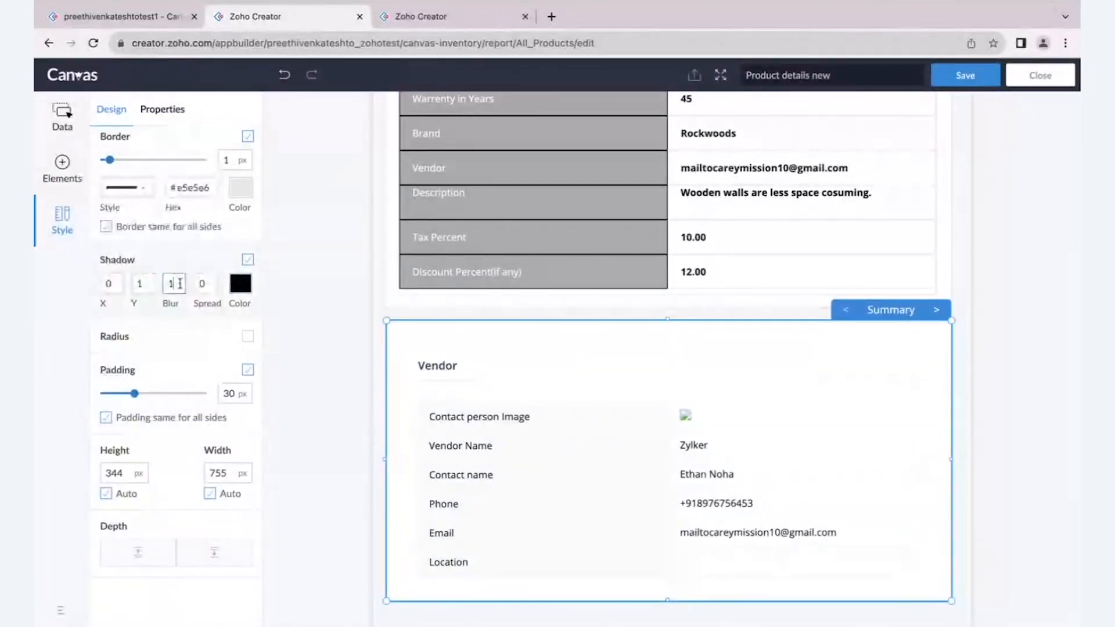
{"action": "type", "text": "0"}
{"action": "left_click", "coordinate": [304, 329]}
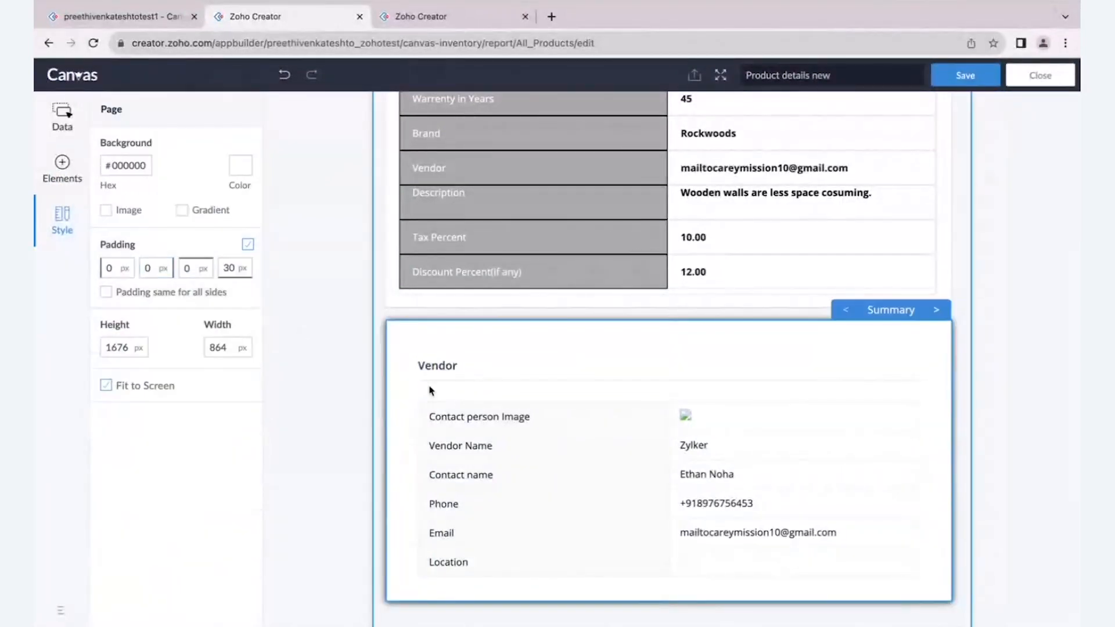
- Set the Y offset of the Vendor container's shadow to 0
{"action": "left_click", "coordinate": [475, 350]}
{"action": "left_click", "coordinate": [405, 332]}
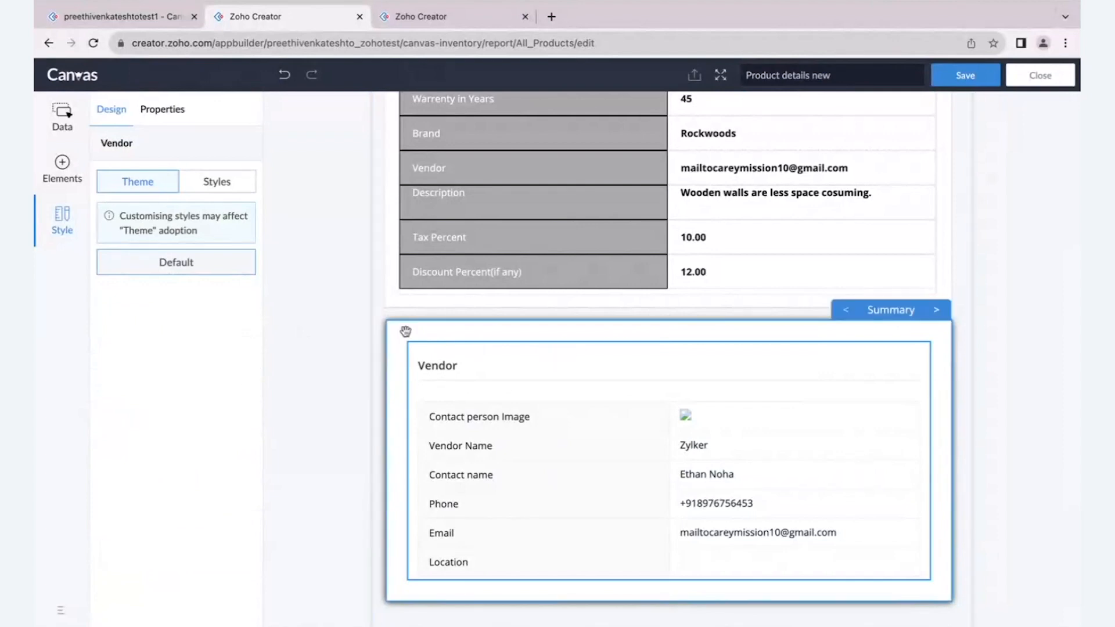
{"action": "left_click", "coordinate": [145, 426]}
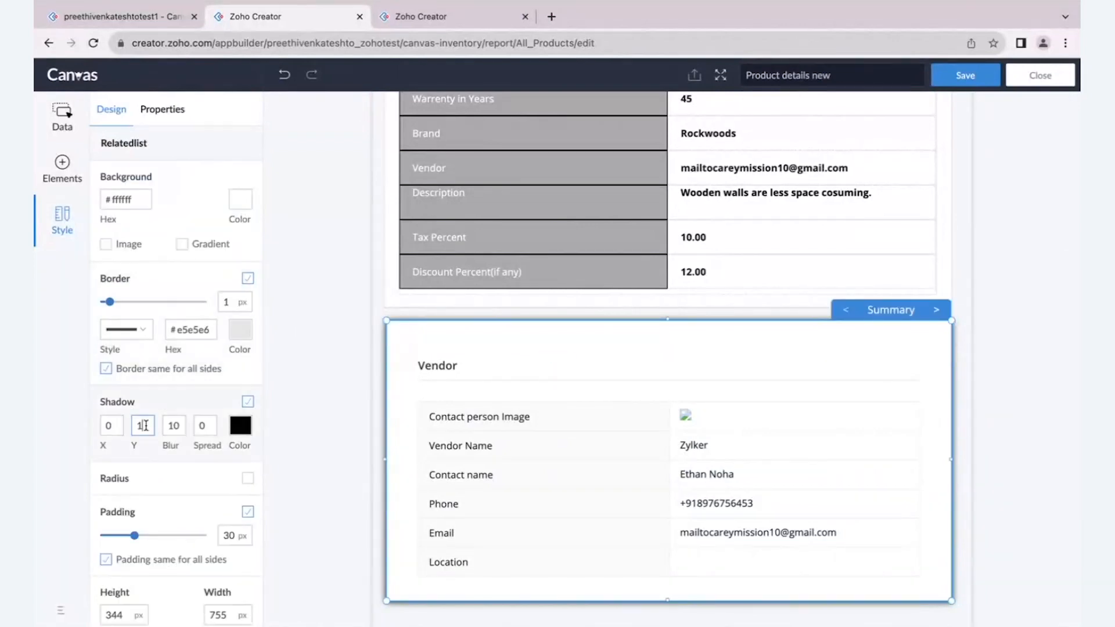
{"action": "left_click", "coordinate": [311, 429]}
- Round the Vendor container's corners with a radius of 3 px on all sides
{"action": "left_click", "coordinate": [423, 340]}
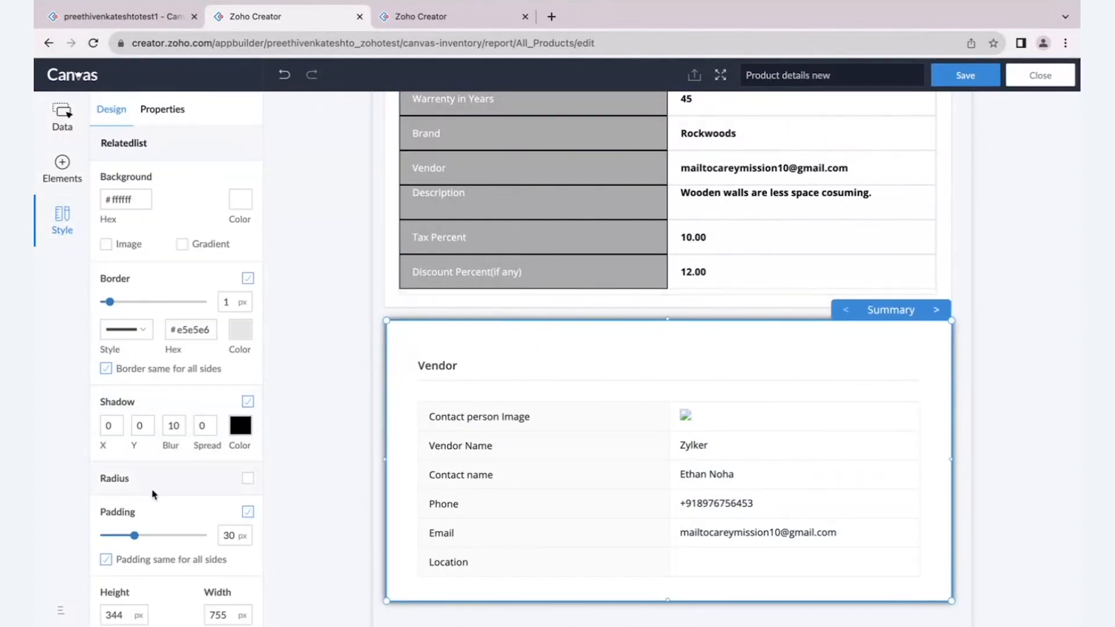
{"action": "left_click", "coordinate": [248, 478]}
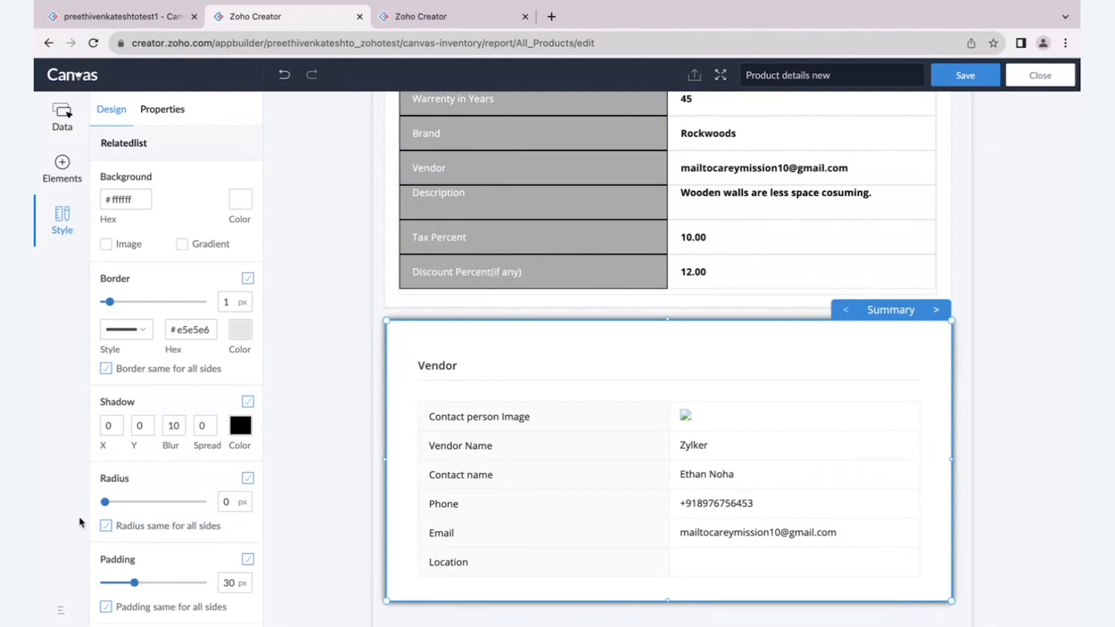
{"action": "left_click_drag", "start_coordinate": [104, 502], "coordinate": [115, 498]}
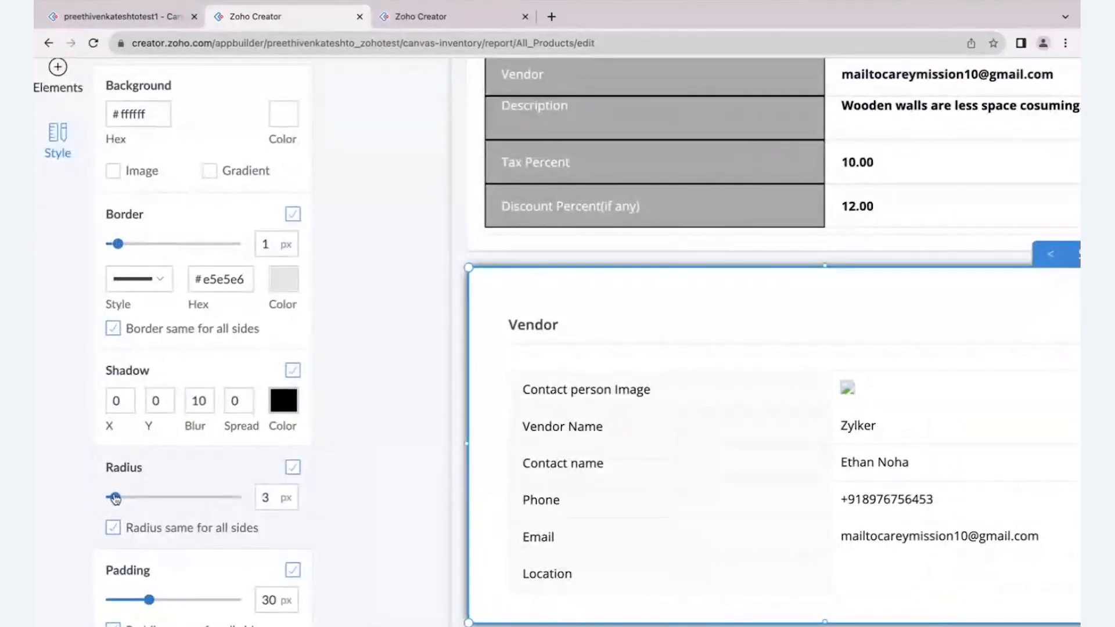
{"action": "left_click", "coordinate": [341, 443]}
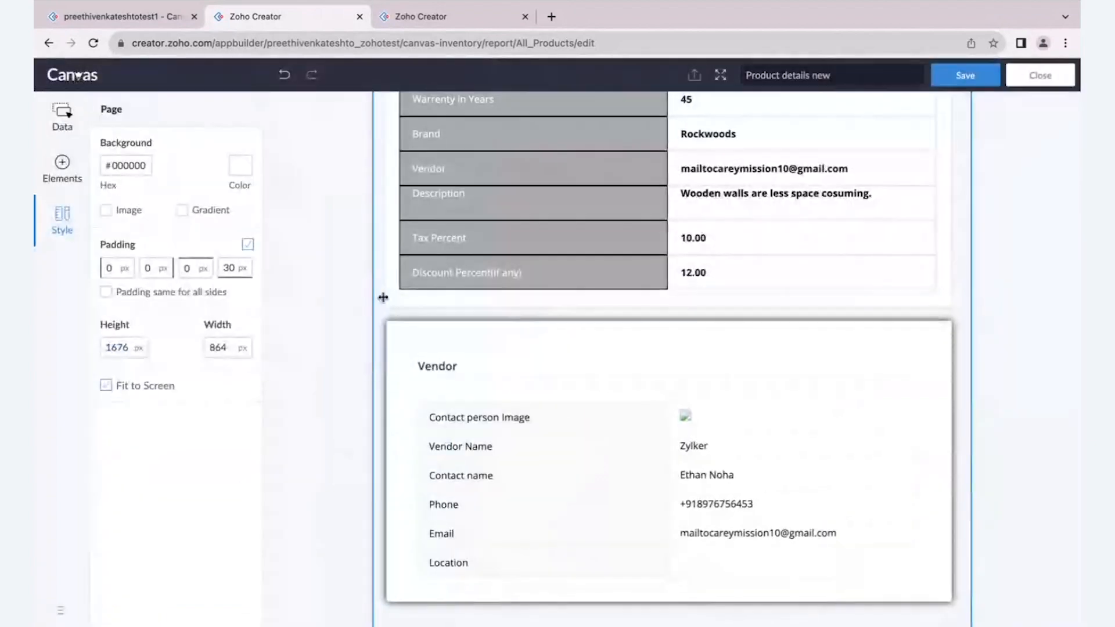
- Enable a black shadow with a blur of 10 and zero offsets on the tab container
{"action": "scroll", "coordinate": [382, 297], "scroll_direction": "up", "scroll_amount": 1}
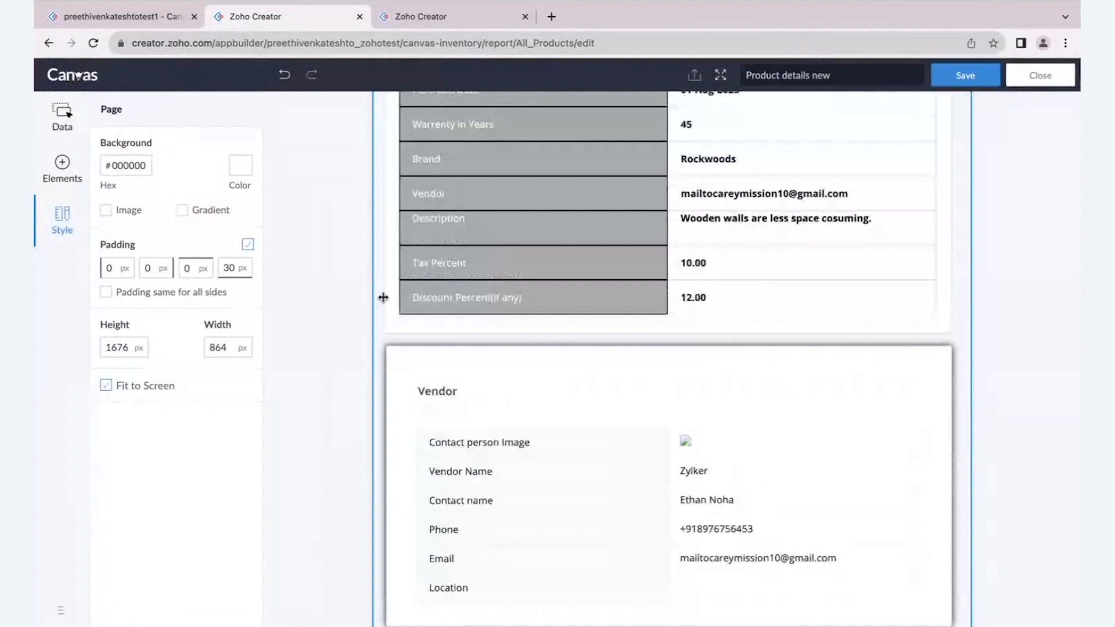
{"action": "scroll", "coordinate": [383, 298], "scroll_direction": "up", "scroll_amount": 5}
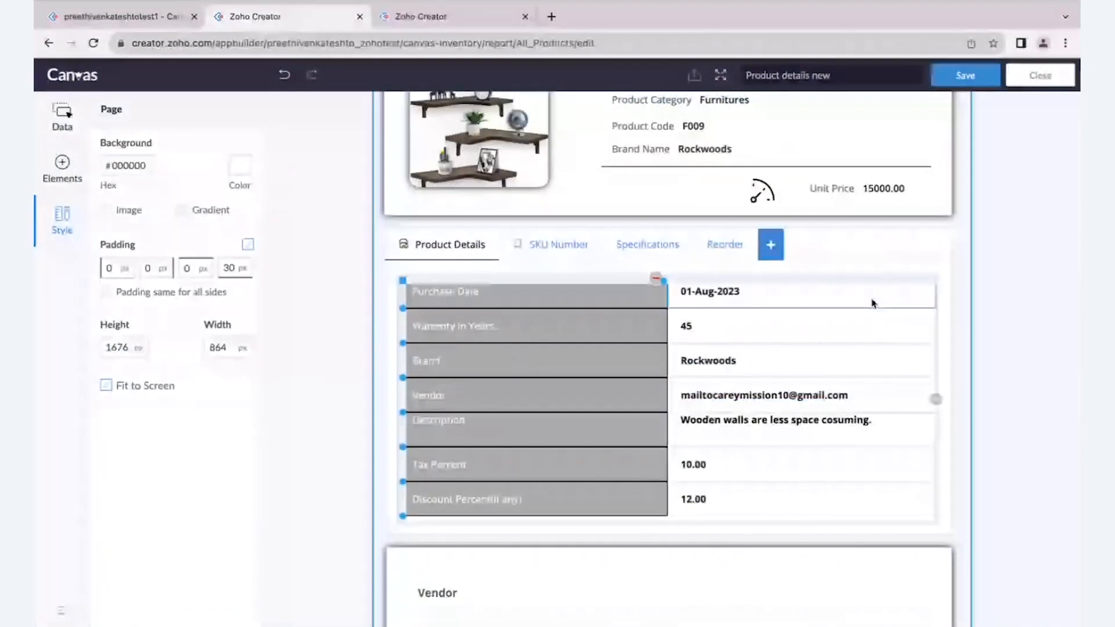
{"action": "left_click", "coordinate": [900, 251]}
{"action": "left_click", "coordinate": [904, 267]}
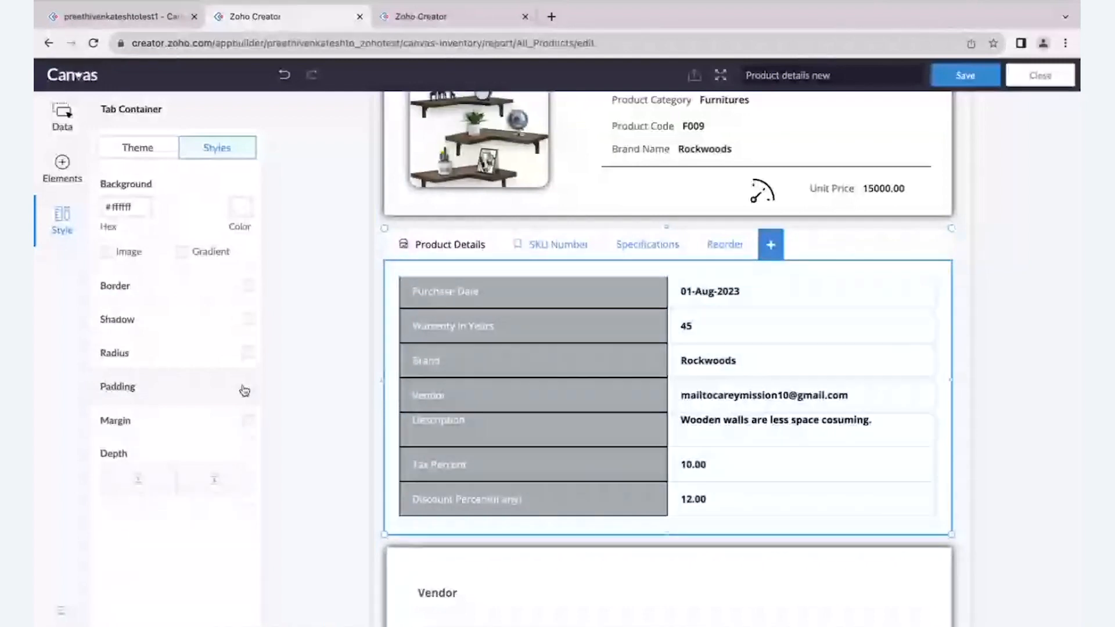
{"action": "left_click", "coordinate": [248, 319]}
{"action": "scroll", "coordinate": [360, 297], "scroll_direction": "down", "scroll_amount": 3}
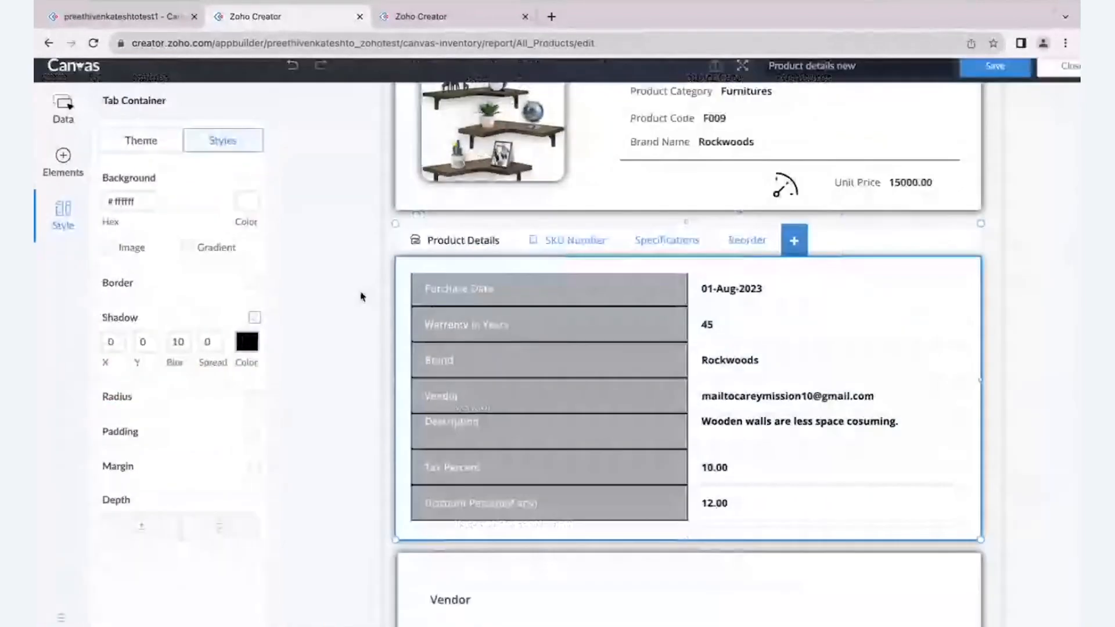
- Give the tab bar a black shadow with a blur of 10 and a corner radius of 6 px
{"action": "left_click", "coordinate": [427, 239]}
{"action": "scroll", "coordinate": [196, 349], "scroll_direction": "up", "scroll_amount": 3}
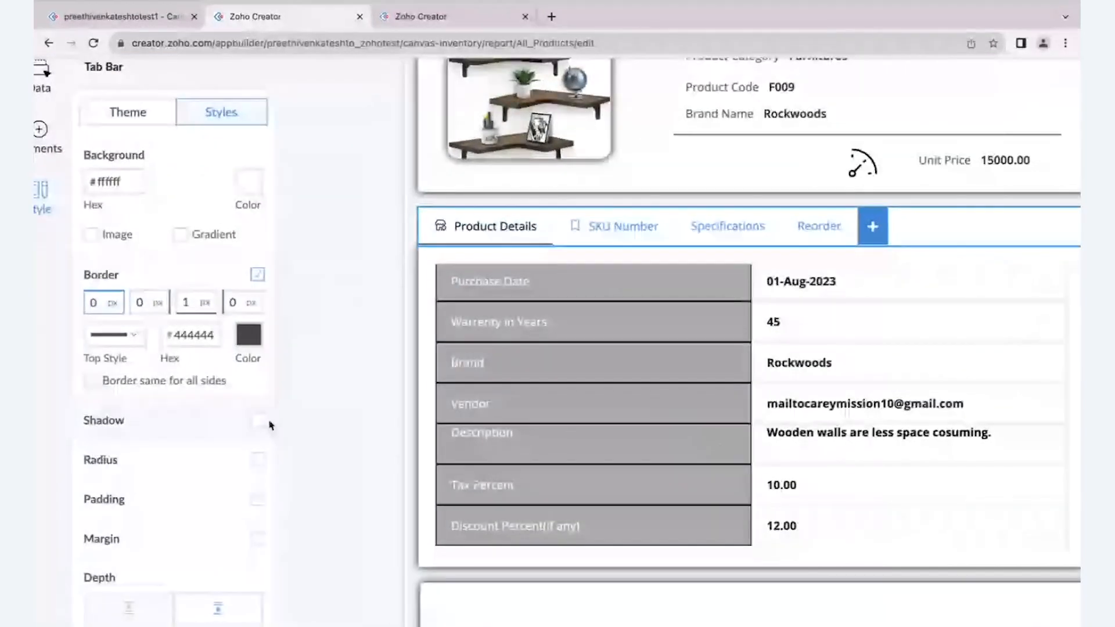
{"action": "left_click", "coordinate": [260, 422]}
{"action": "left_click", "coordinate": [249, 448]}
{"action": "left_click", "coordinate": [331, 409]}
{"action": "scroll", "coordinate": [331, 409], "scroll_direction": "down", "scroll_amount": 3}
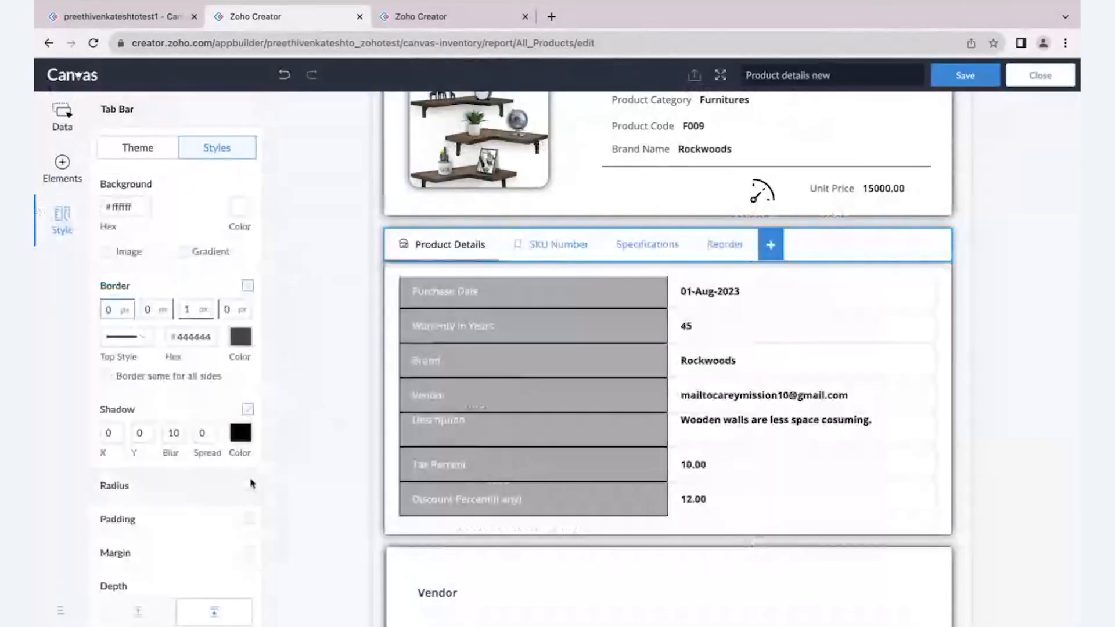
{"action": "left_click", "coordinate": [248, 485]}
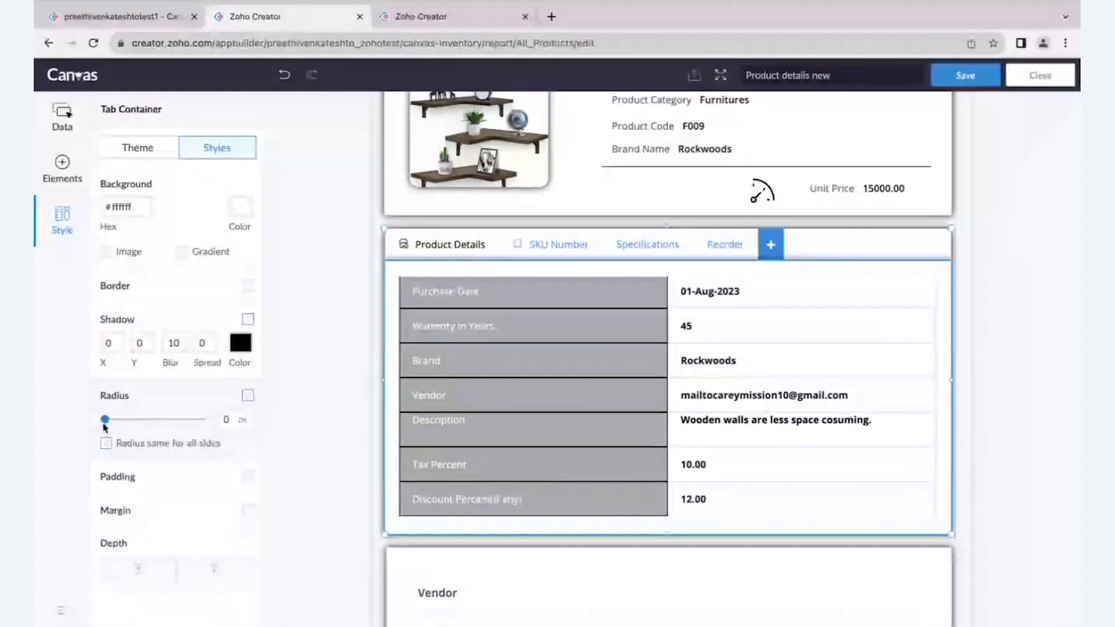
- Set the tab container's corner radius to 4 px on all sides
{"action": "left_click_drag", "start_coordinate": [105, 427], "coordinate": [111, 421]}
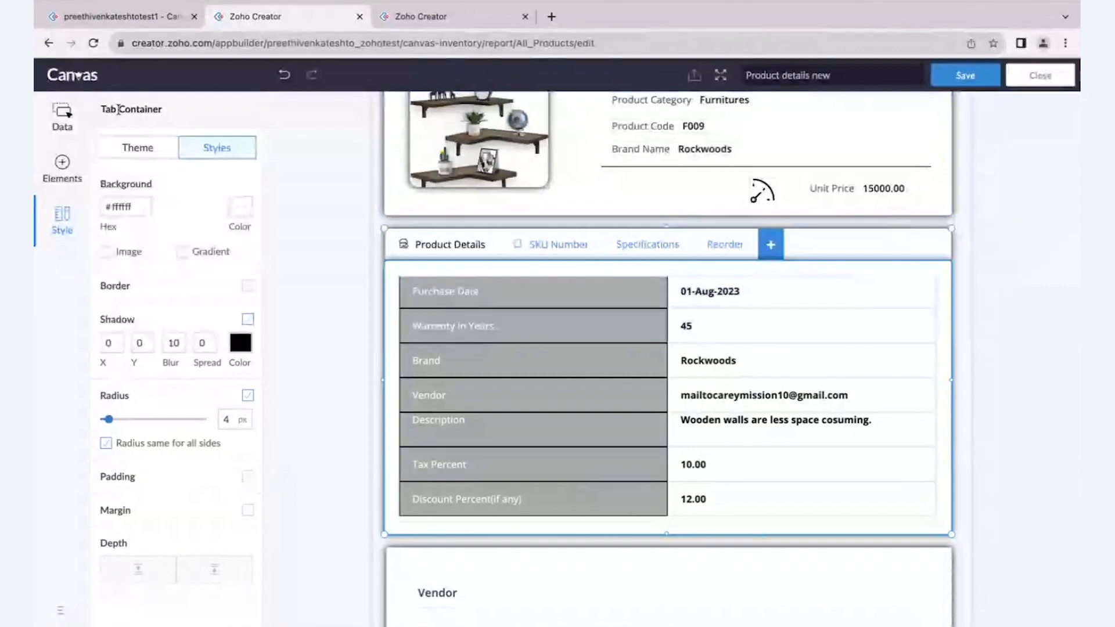
{"action": "scroll", "coordinate": [108, 108], "scroll_direction": "up", "scroll_amount": 3}
{"action": "left_click_drag", "start_coordinate": [100, 110], "coordinate": [191, 110]}
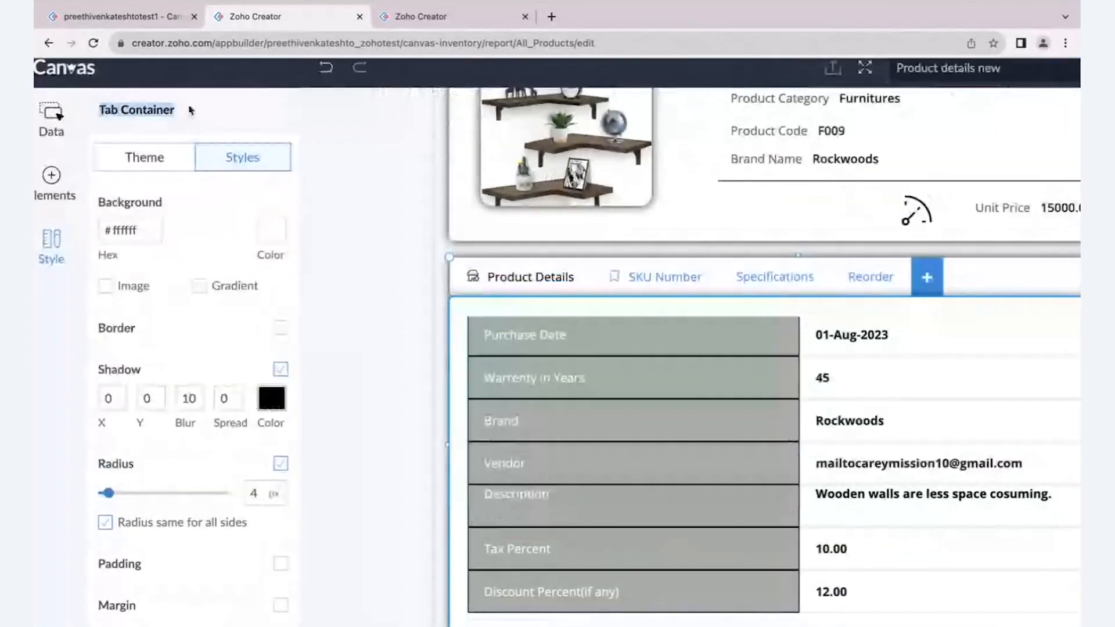
{"action": "scroll", "coordinate": [149, 395], "scroll_direction": "down", "scroll_amount": 1}
{"action": "scroll", "coordinate": [161, 412], "scroll_direction": "down", "scroll_amount": 3}
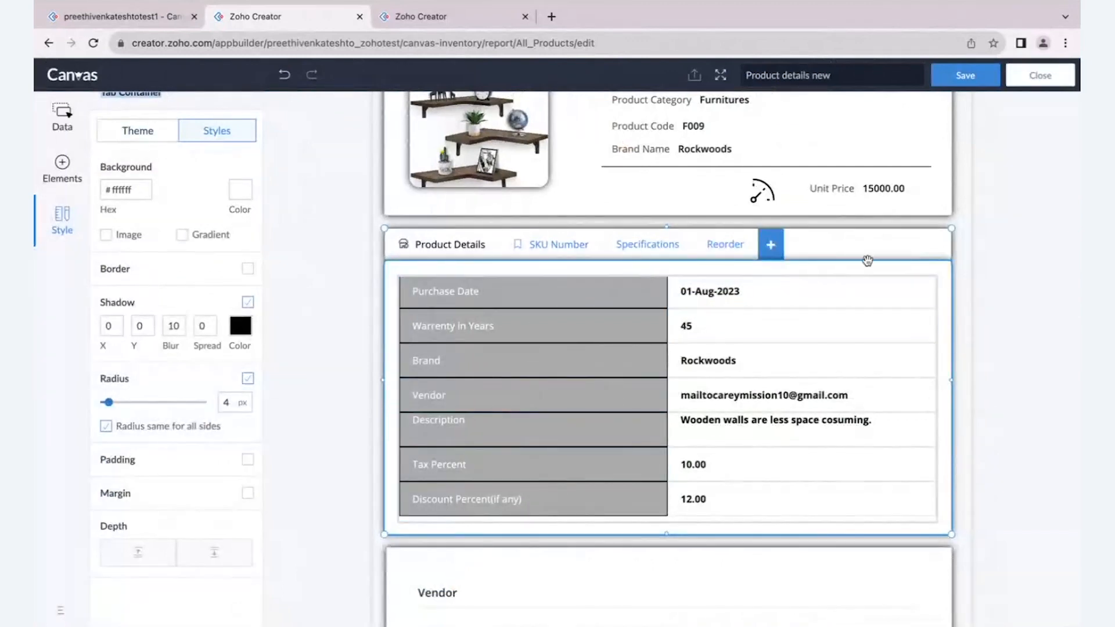
- Save the "Product details new" layout and view the Vendor block in the live app's Flybird Furniture record
{"action": "left_click", "coordinate": [866, 256]}
{"action": "scroll", "coordinate": [865, 256], "scroll_direction": "up", "scroll_amount": 3}
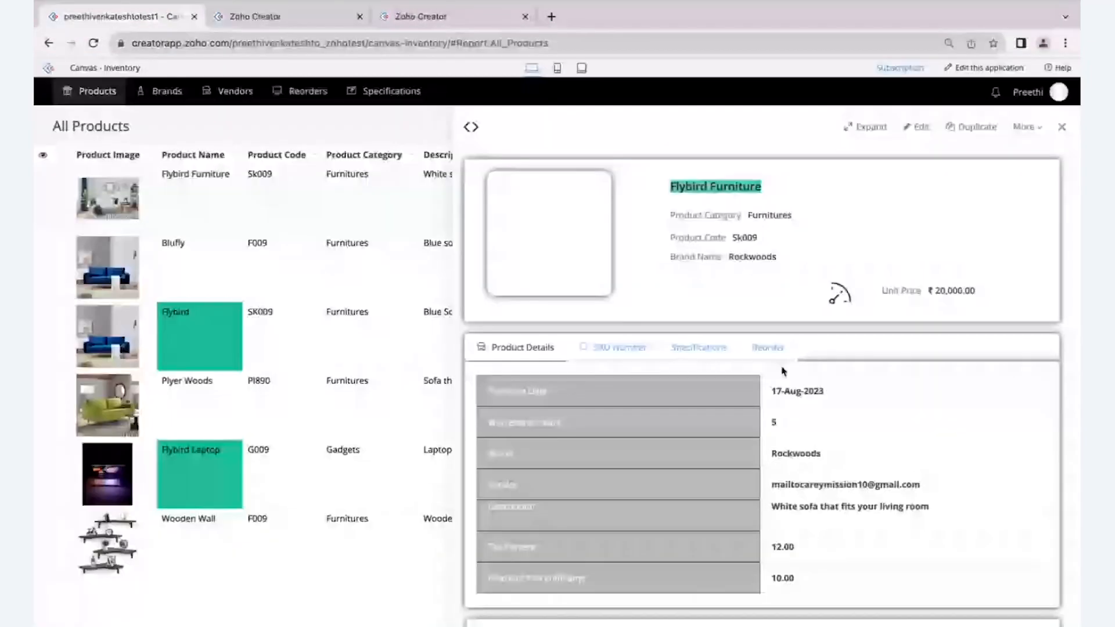
{"action": "scroll", "coordinate": [782, 368], "scroll_direction": "down", "scroll_amount": 5}
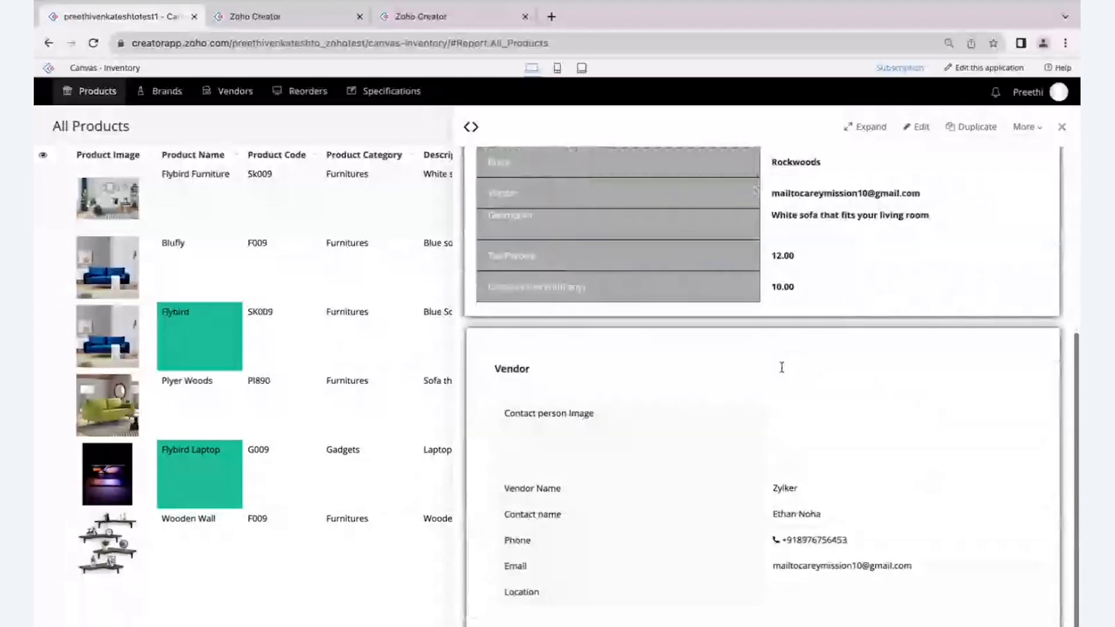
- Return to the Canvas editor and add the Record Comments functionality below the Vendor block
{"action": "scroll", "coordinate": [782, 368], "scroll_direction": "up", "scroll_amount": 4}
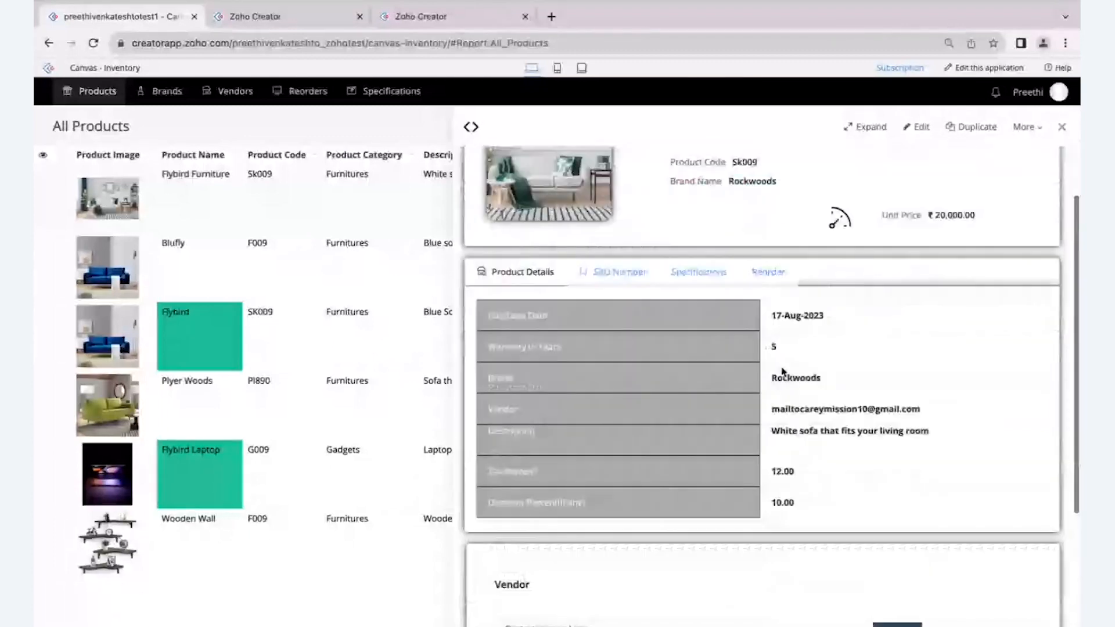
{"action": "scroll", "coordinate": [784, 372], "scroll_direction": "down", "scroll_amount": 4}
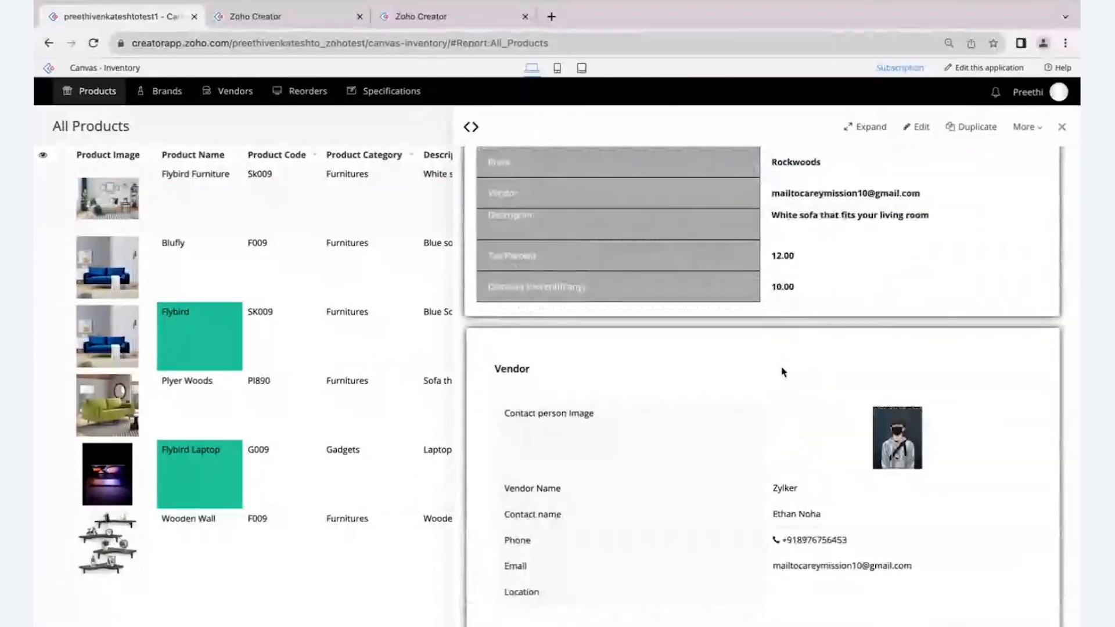
{"action": "left_click", "coordinate": [296, 19]}
{"action": "left_click", "coordinate": [64, 119]}
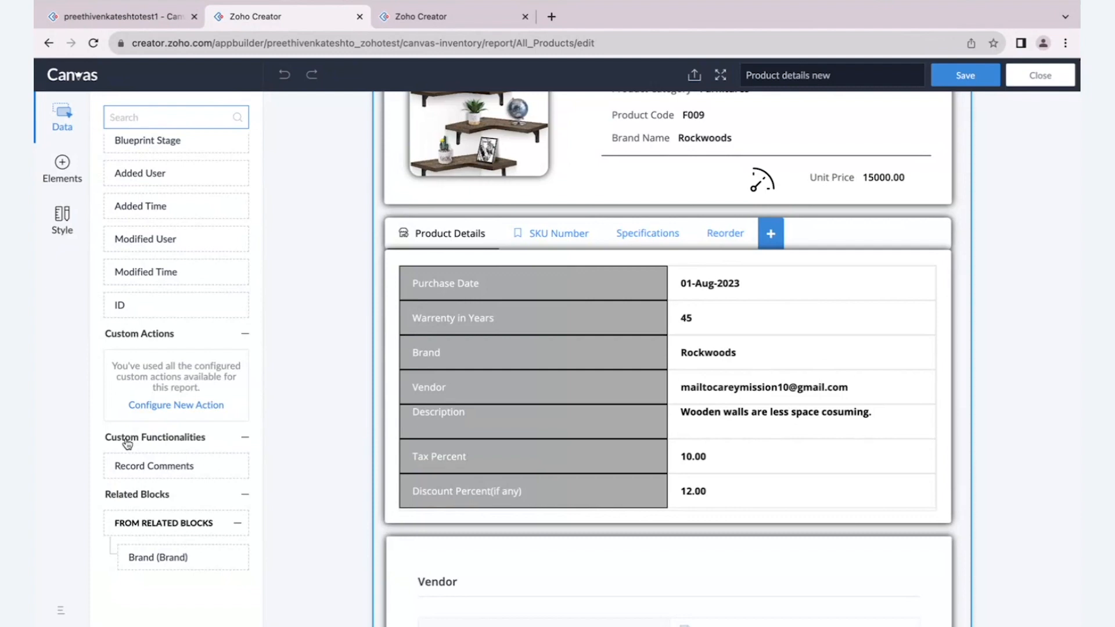
{"action": "scroll", "coordinate": [128, 444], "scroll_direction": "up", "scroll_amount": 3}
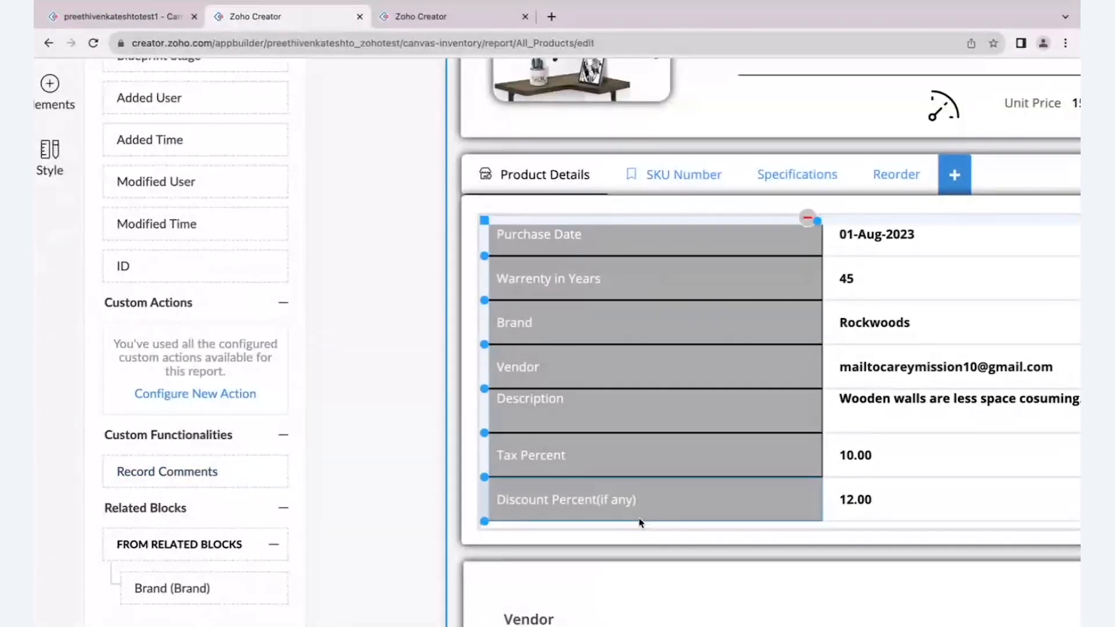
{"action": "scroll", "coordinate": [640, 524], "scroll_direction": "down", "scroll_amount": 10}
{"action": "scroll", "coordinate": [640, 524], "scroll_direction": "down", "scroll_amount": 2}
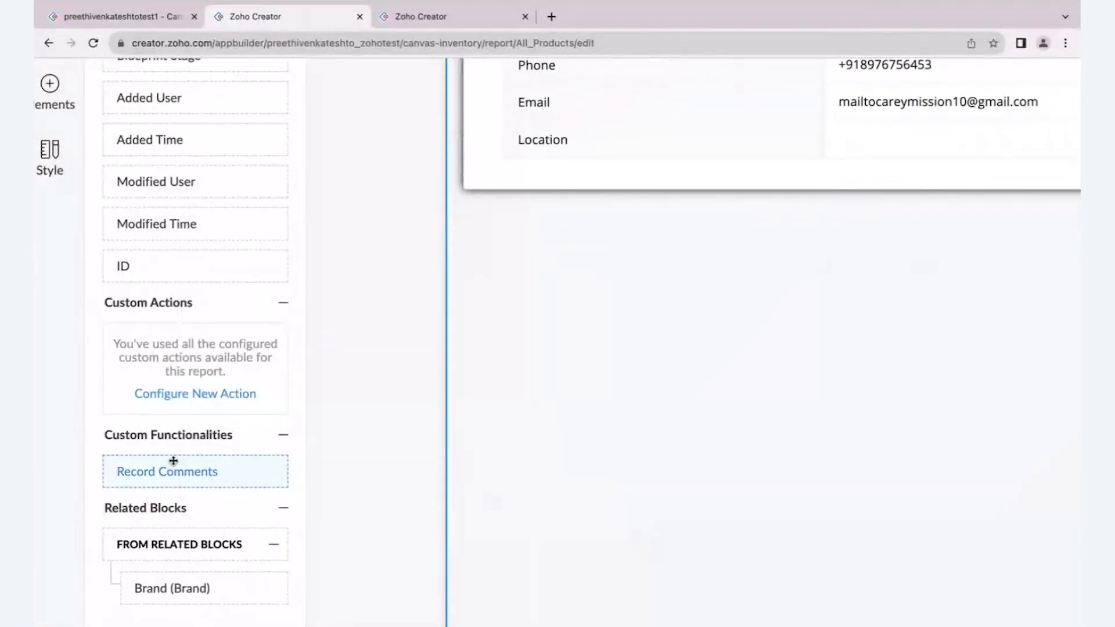
{"action": "left_click_drag", "start_coordinate": [173, 466], "coordinate": [505, 291]}
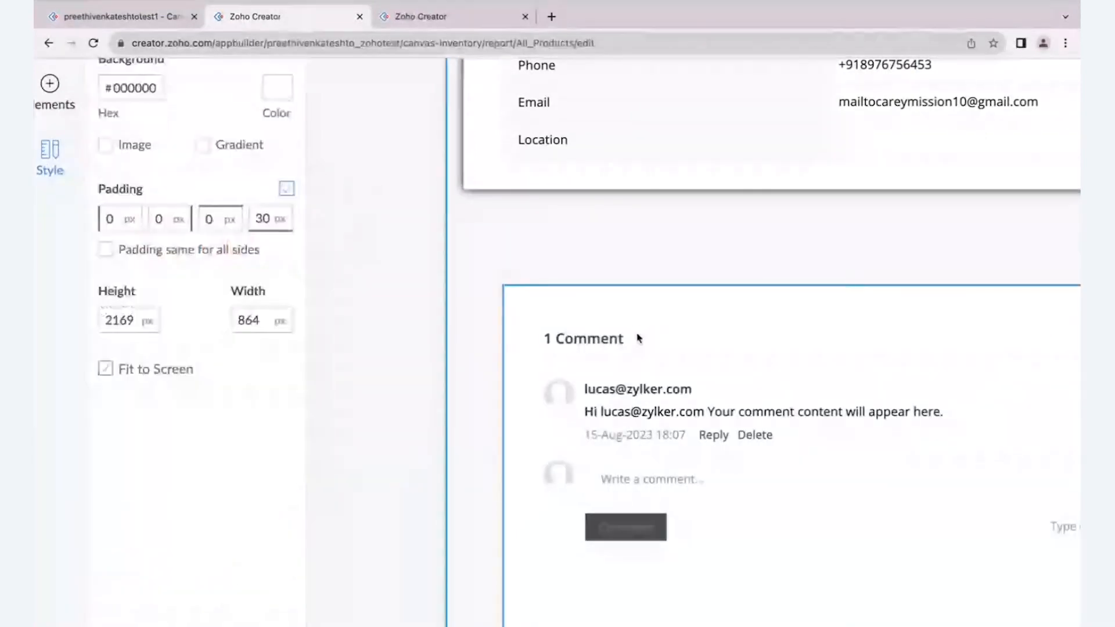
- Align the comment block directly under the Vendor block and widen it to match the Vendor block's edges
{"action": "left_click", "coordinate": [642, 308]}
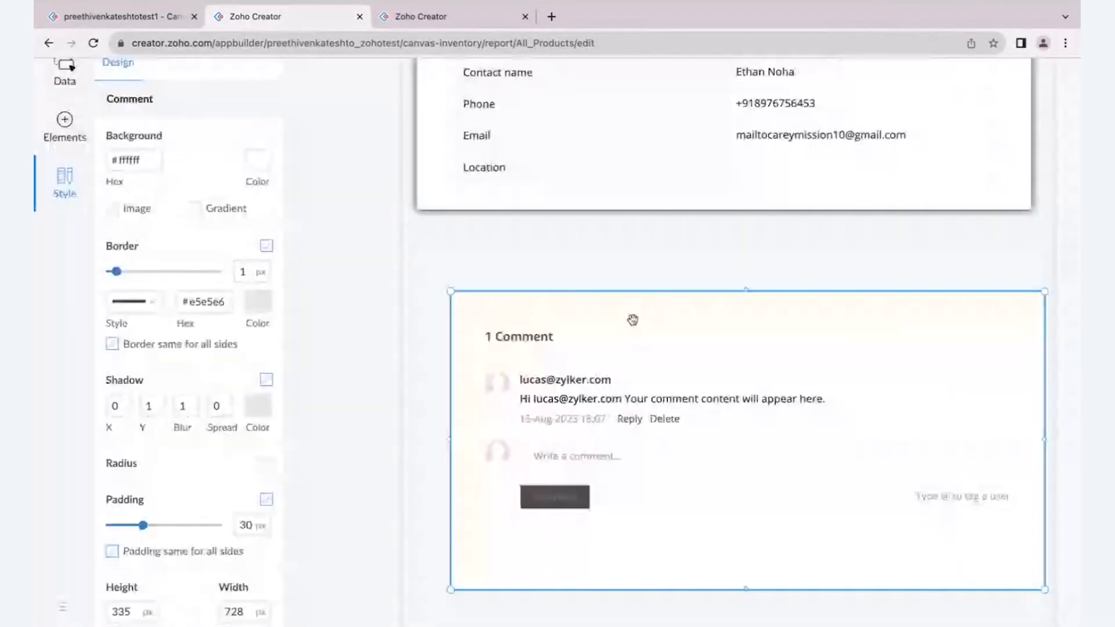
{"action": "left_click_drag", "start_coordinate": [633, 320], "coordinate": [602, 266]}
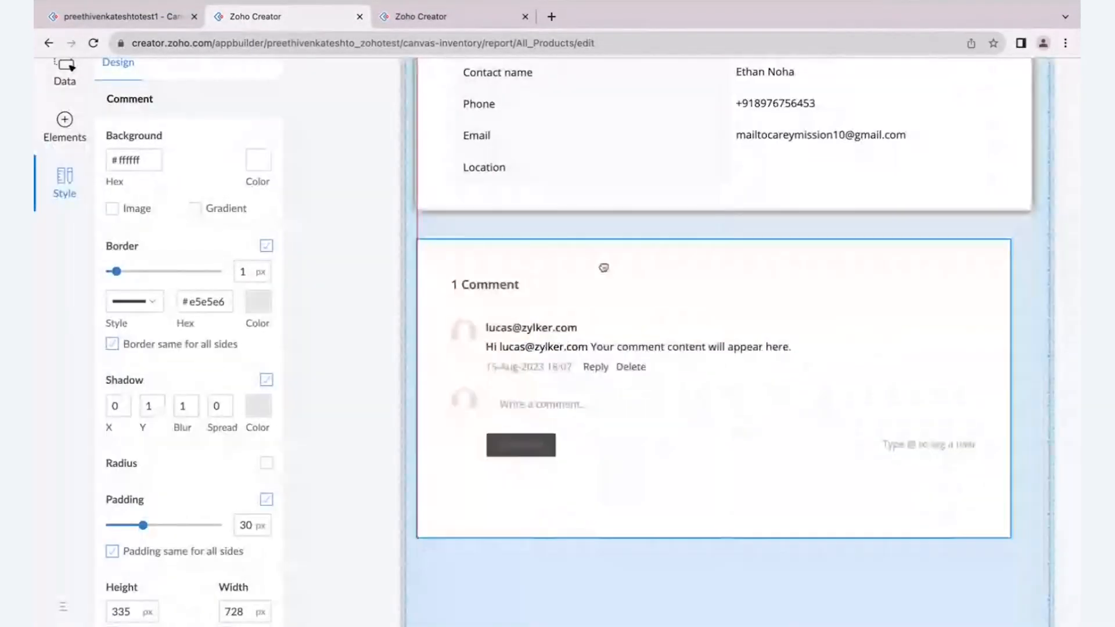
{"action": "left_click_drag", "start_coordinate": [1009, 529], "coordinate": [1029, 518]}
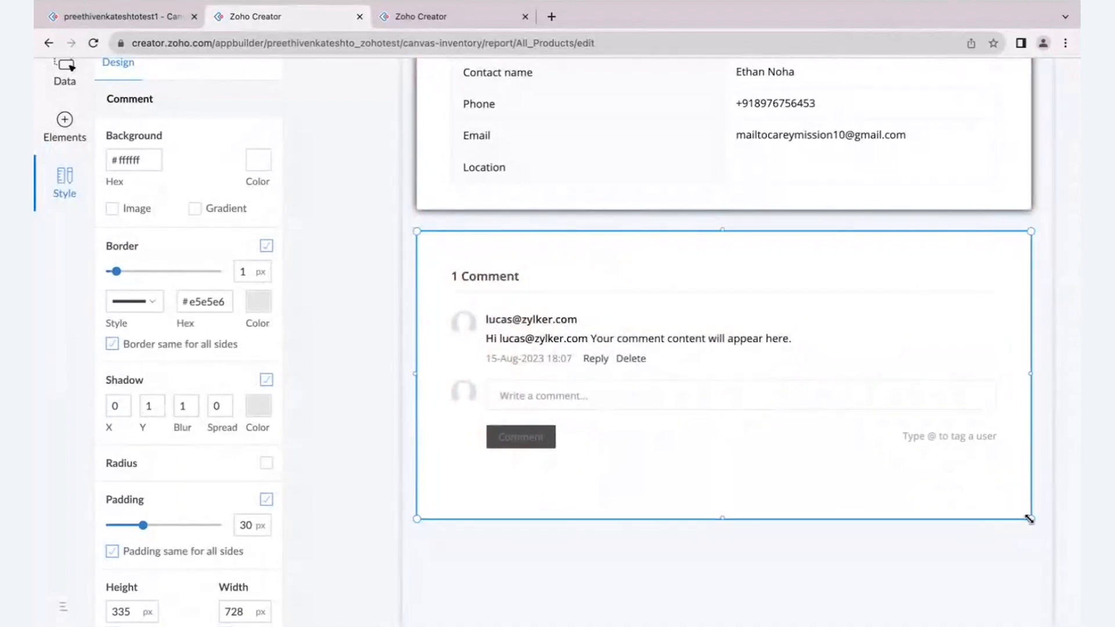
- Examine the theme and custom style options of the comment element inside the block
{"action": "left_click", "coordinate": [748, 277]}
{"action": "scroll", "coordinate": [118, 119], "scroll_direction": "up", "scroll_amount": 1}
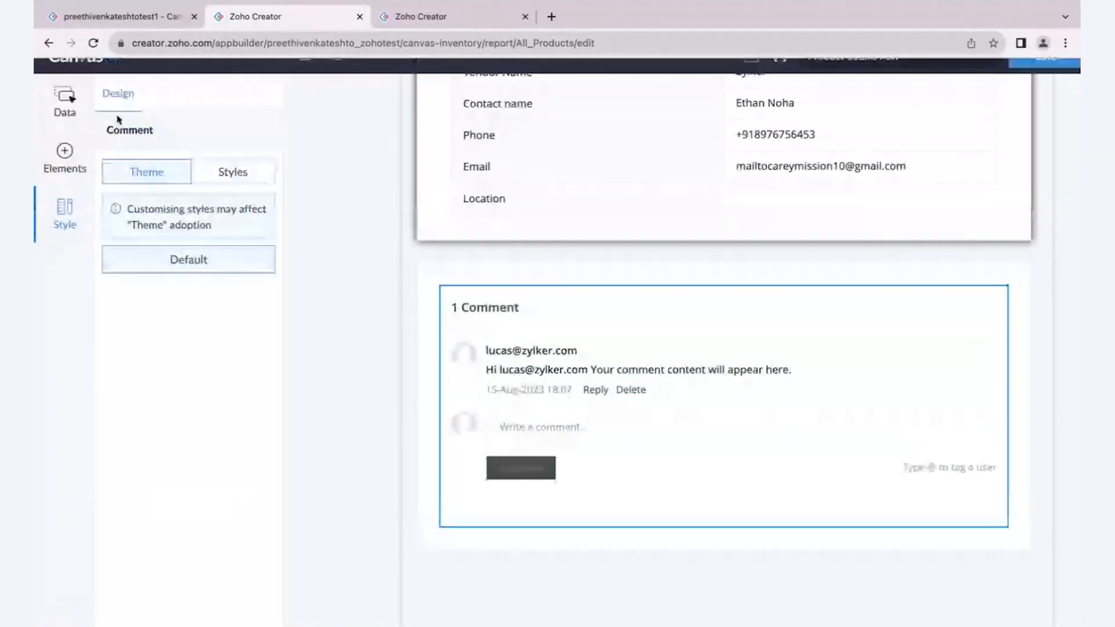
{"action": "left_click", "coordinate": [207, 180]}
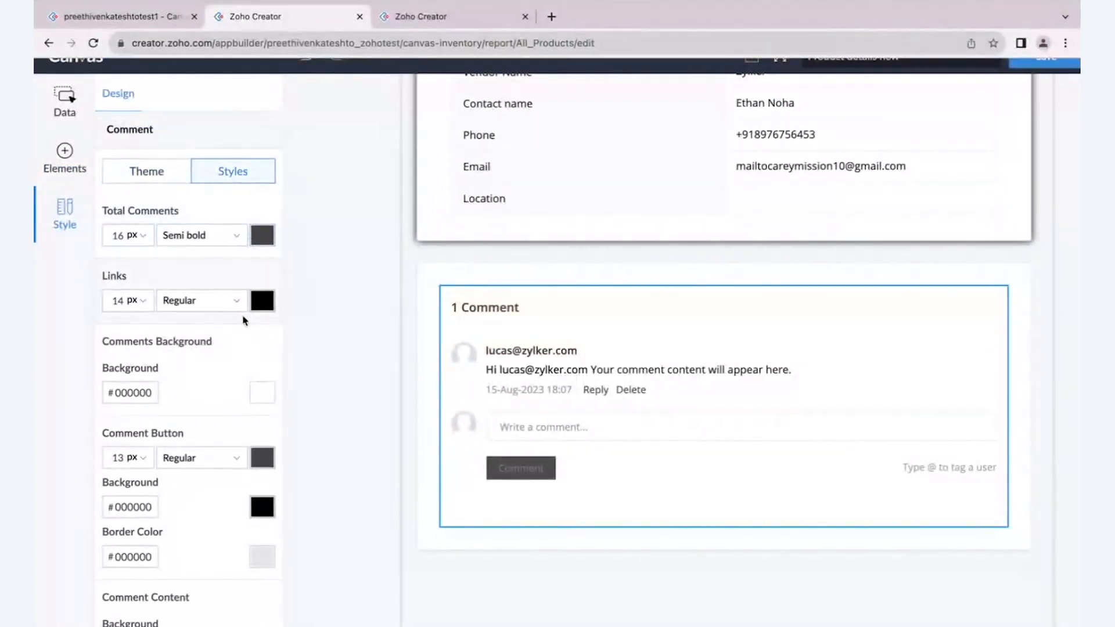
{"action": "scroll", "coordinate": [244, 319], "scroll_direction": "down", "scroll_amount": 1}
{"action": "scroll", "coordinate": [120, 361], "scroll_direction": "up", "scroll_amount": 2}
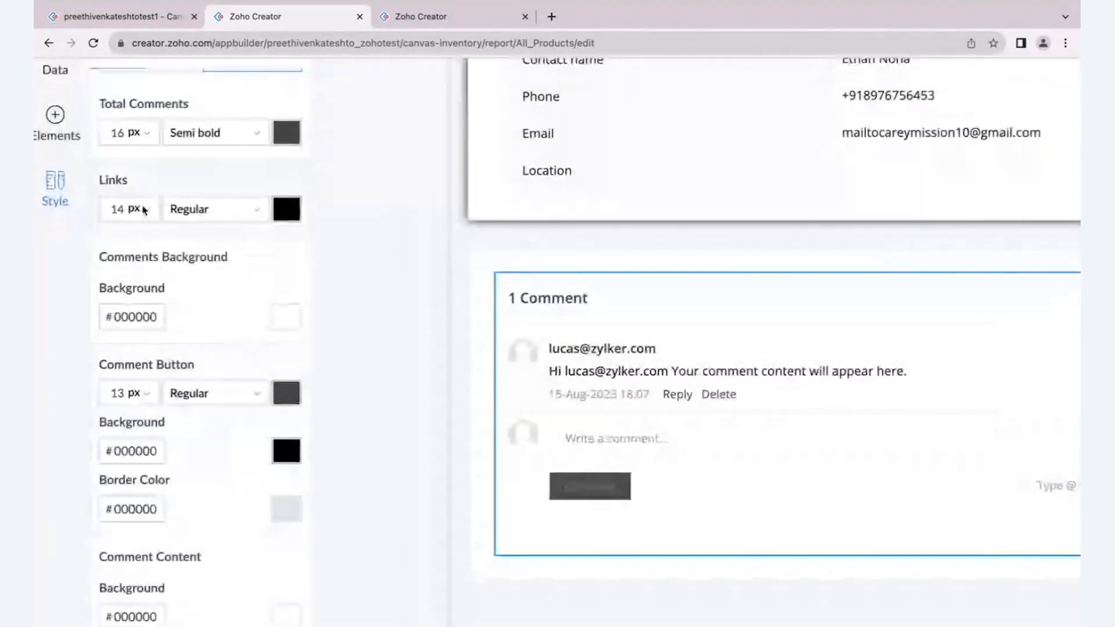
- Give the outer comment block a black shadow with a blur of 10
{"action": "left_click", "coordinate": [615, 259]}
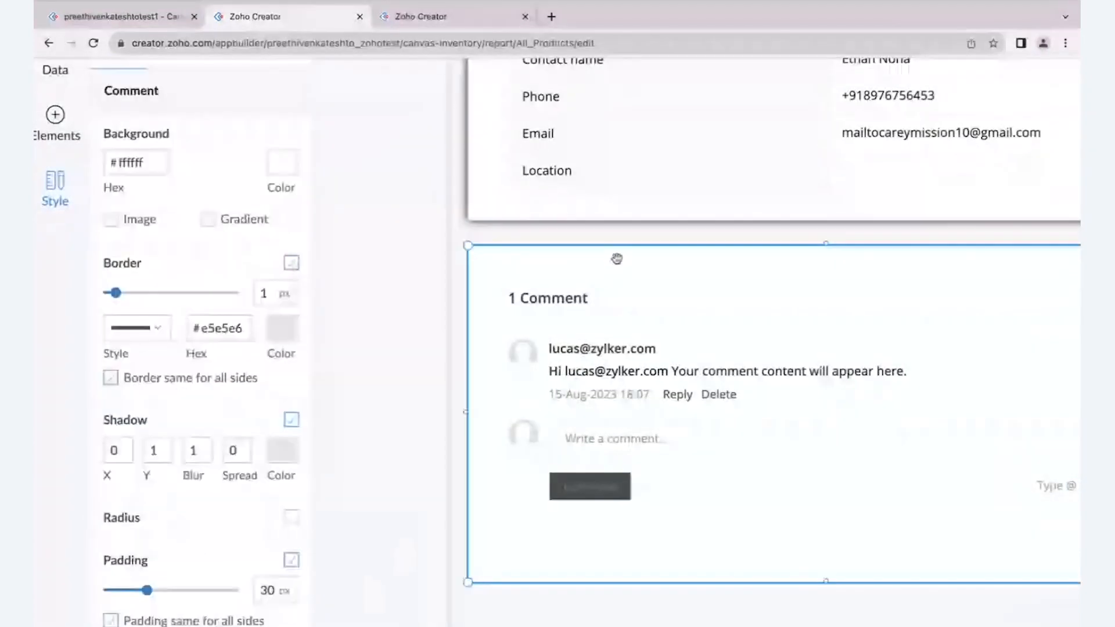
{"action": "left_click", "coordinate": [282, 451]}
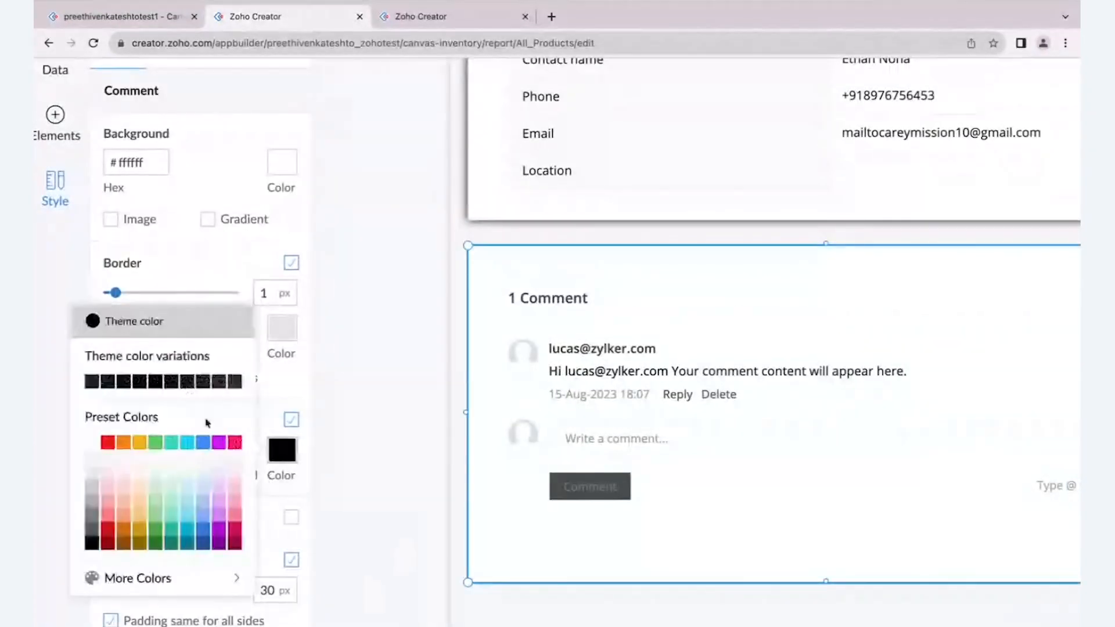
{"action": "left_click", "coordinate": [131, 329]}
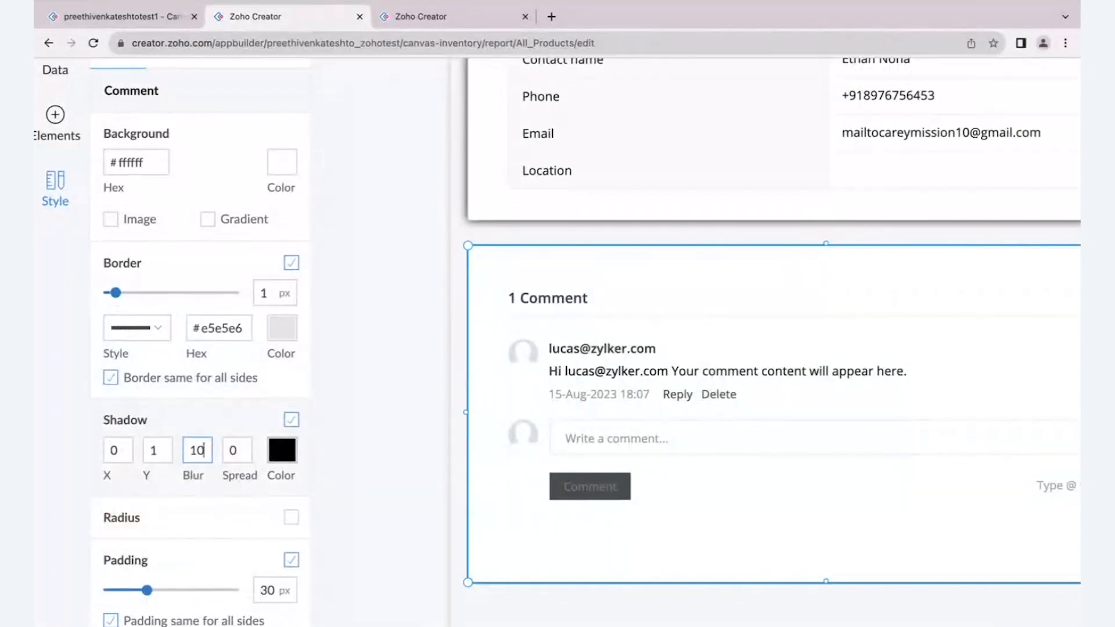
{"action": "left_click", "coordinate": [352, 491]}
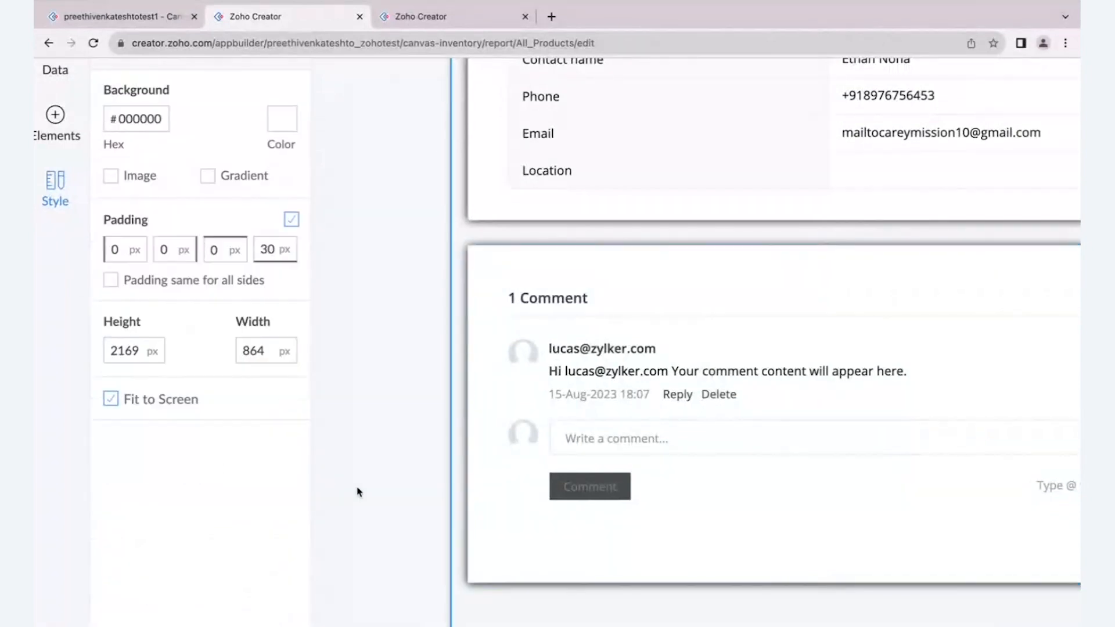
- Enable rounded corners on the outer comment block with a radius of about 5 px on all sides
{"action": "left_click", "coordinate": [498, 271]}
{"action": "scroll", "coordinate": [264, 538], "scroll_direction": "down", "scroll_amount": 1}
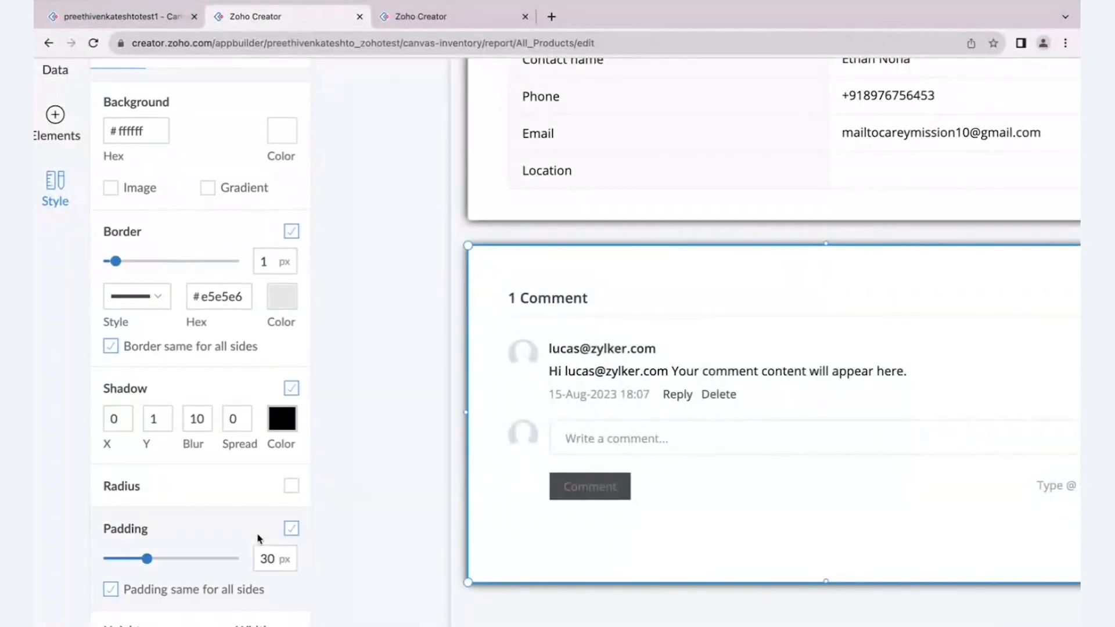
{"action": "left_click", "coordinate": [291, 487]}
{"action": "left_click_drag", "start_coordinate": [109, 516], "coordinate": [117, 517]}
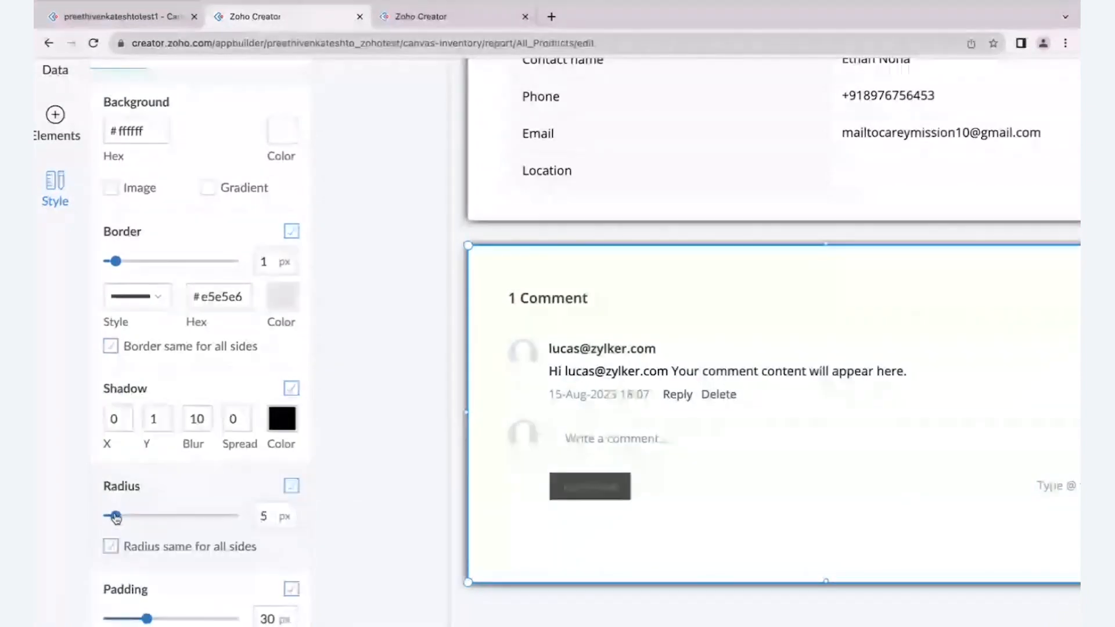
{"action": "left_click_drag", "start_coordinate": [116, 518], "coordinate": [115, 518]}
{"action": "left_click", "coordinate": [428, 453]}
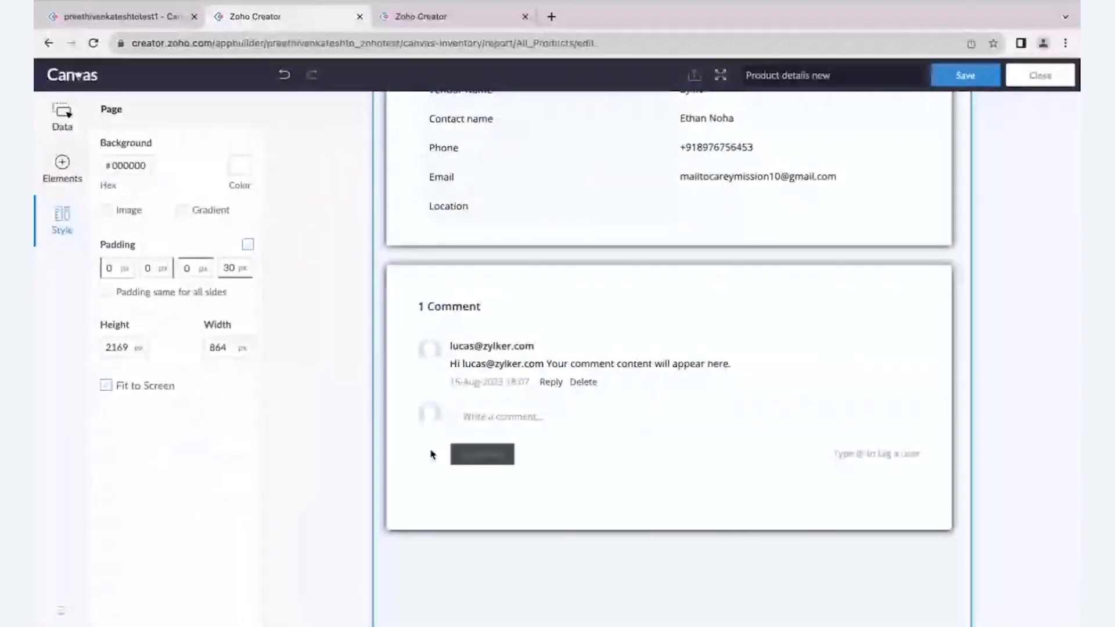
- Move the SKU Number tab ahead of Product Details in the tab container
{"action": "scroll", "coordinate": [859, 328], "scroll_direction": "up", "scroll_amount": 6}
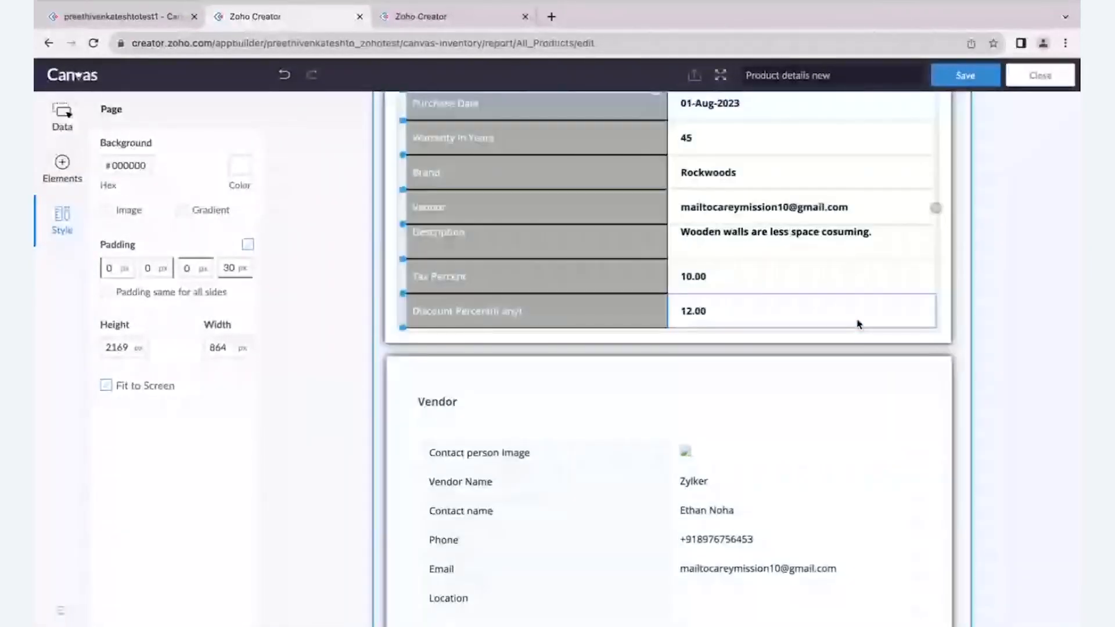
{"action": "scroll", "coordinate": [859, 324], "scroll_direction": "up", "scroll_amount": 2}
{"action": "scroll", "coordinate": [501, 145], "scroll_direction": "up", "scroll_amount": 3}
{"action": "scroll", "coordinate": [504, 162], "scroll_direction": "up", "scroll_amount": 1}
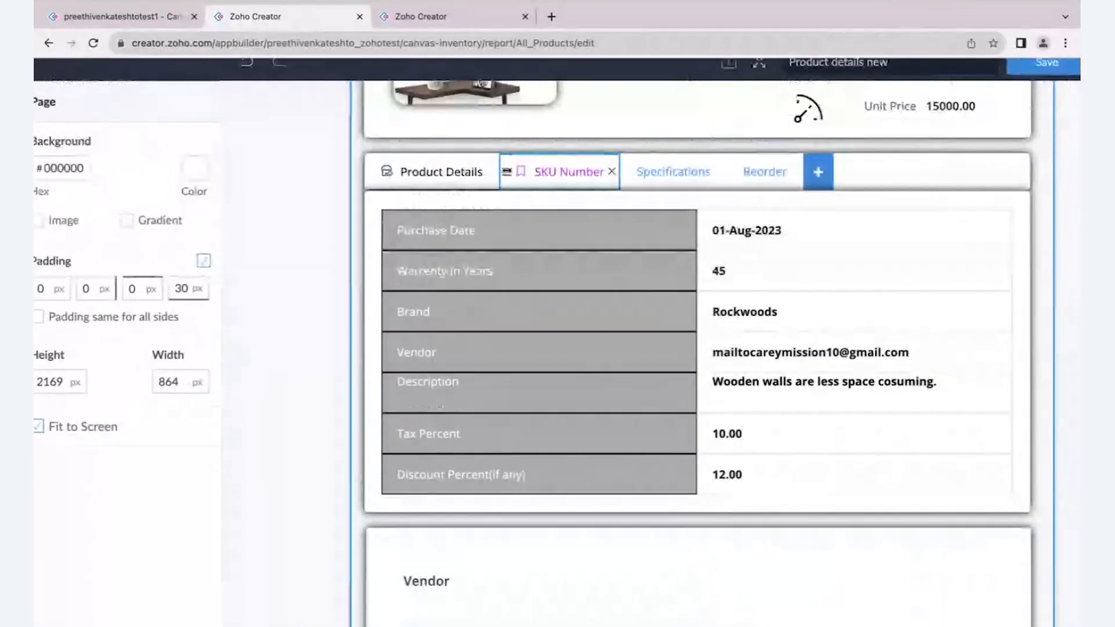
{"action": "left_click_drag", "start_coordinate": [506, 172], "coordinate": [377, 172]}
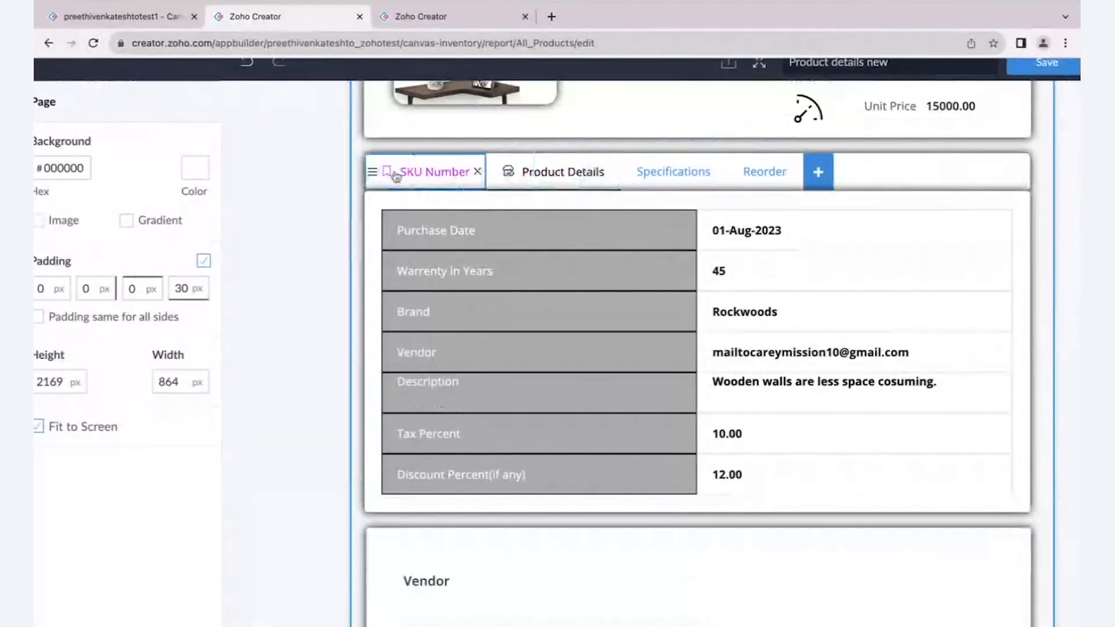
{"action": "scroll", "coordinate": [538, 251], "scroll_direction": "up", "scroll_amount": 3}
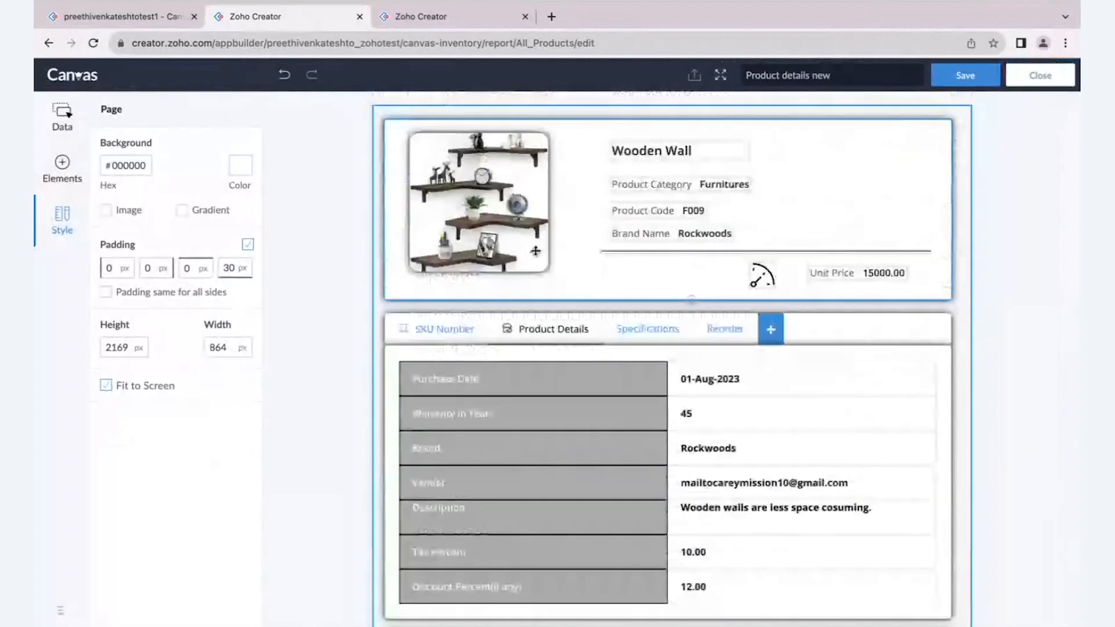
- Save the "Product details new" layout and open the Flybird Furniture record in the live app
{"action": "left_click", "coordinate": [959, 76]}
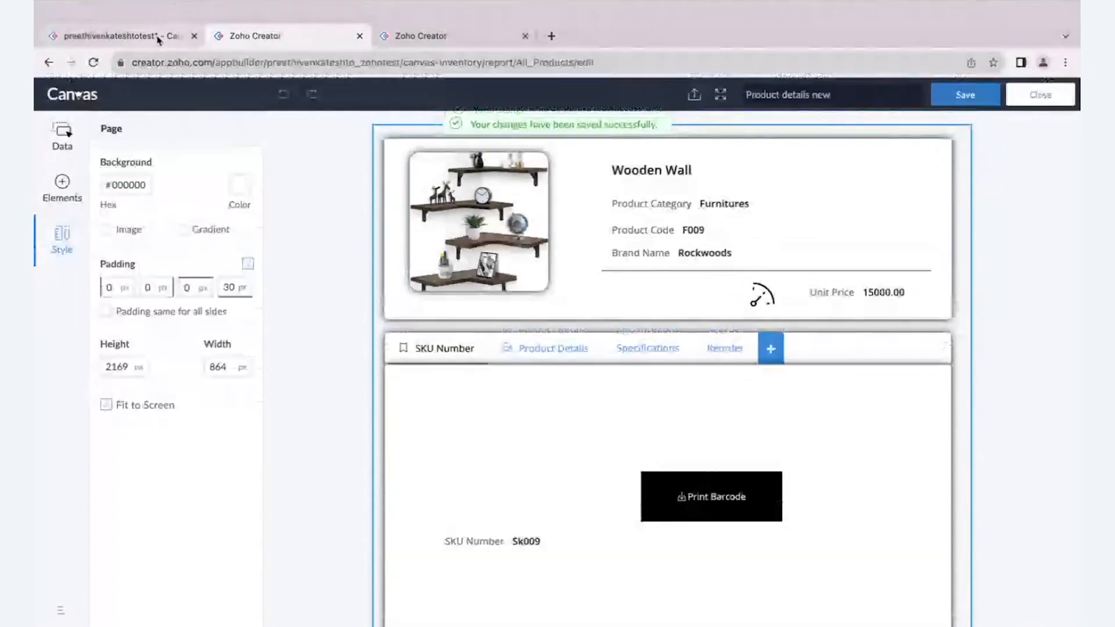
{"action": "left_click", "coordinate": [154, 36]}
{"action": "left_click", "coordinate": [259, 219]}
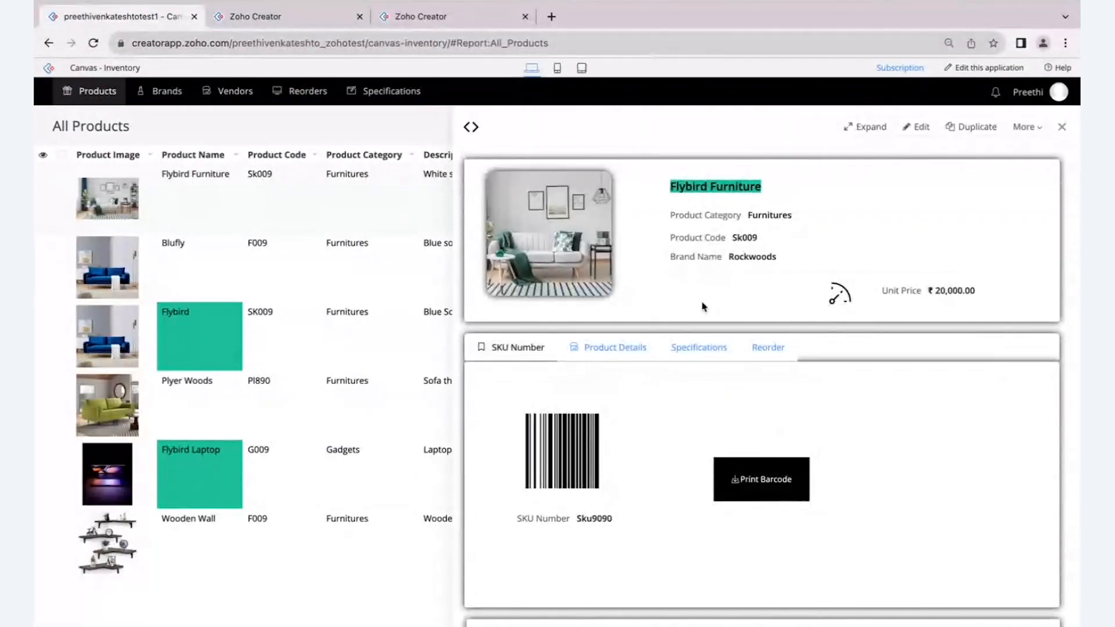
- Check the SKU Number, Product Details, Specifications and Reorder tabs of the Flybird Furniture record
{"action": "scroll", "coordinate": [704, 307], "scroll_direction": "down", "scroll_amount": 1}
{"action": "scroll", "coordinate": [727, 271], "scroll_direction": "up", "scroll_amount": 1}
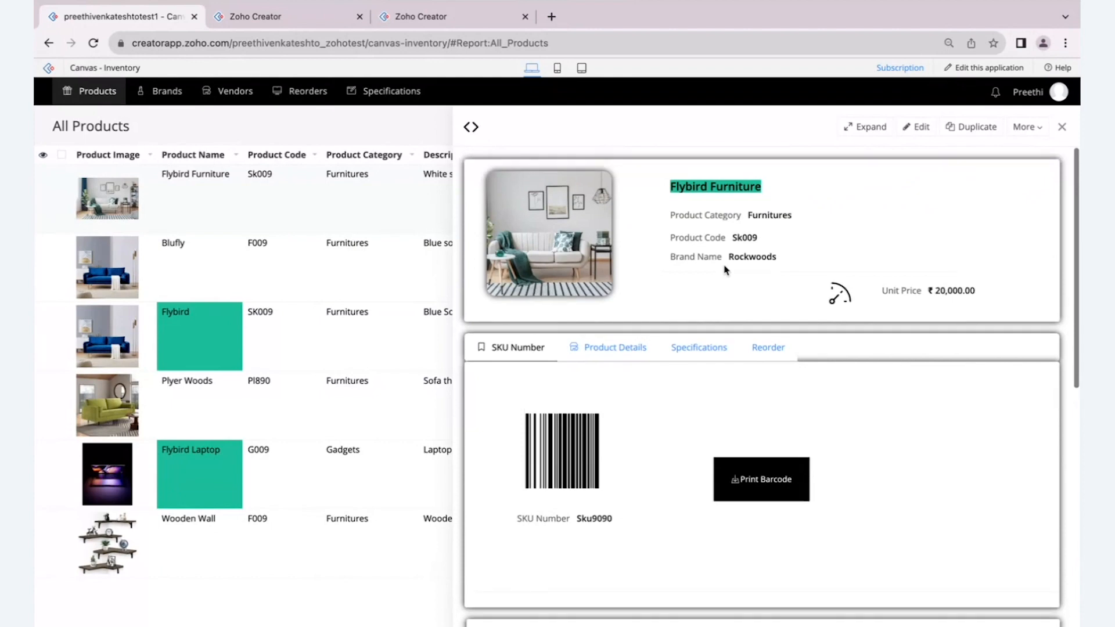
{"action": "scroll", "coordinate": [705, 323], "scroll_direction": "down", "scroll_amount": 5}
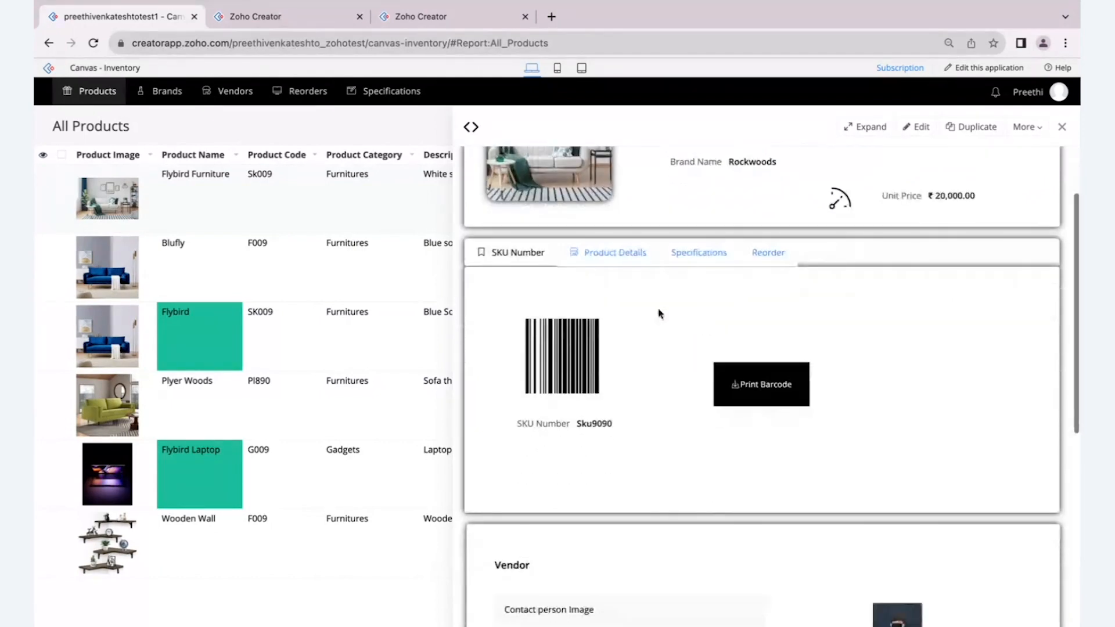
{"action": "left_click", "coordinate": [572, 253]}
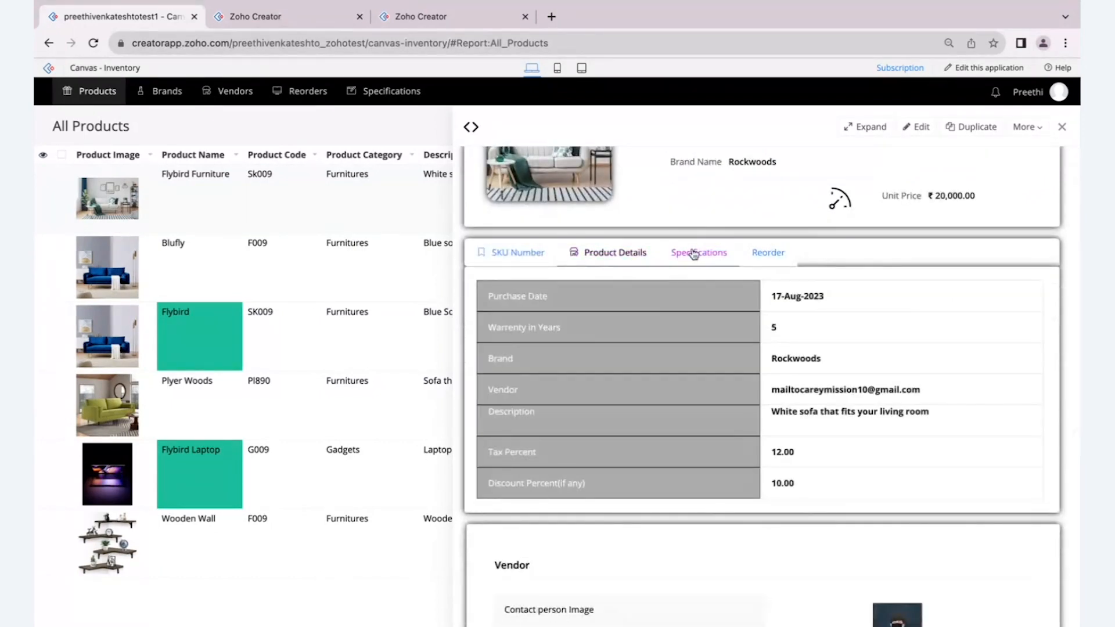
{"action": "left_click", "coordinate": [695, 253]}
{"action": "left_click", "coordinate": [755, 254]}
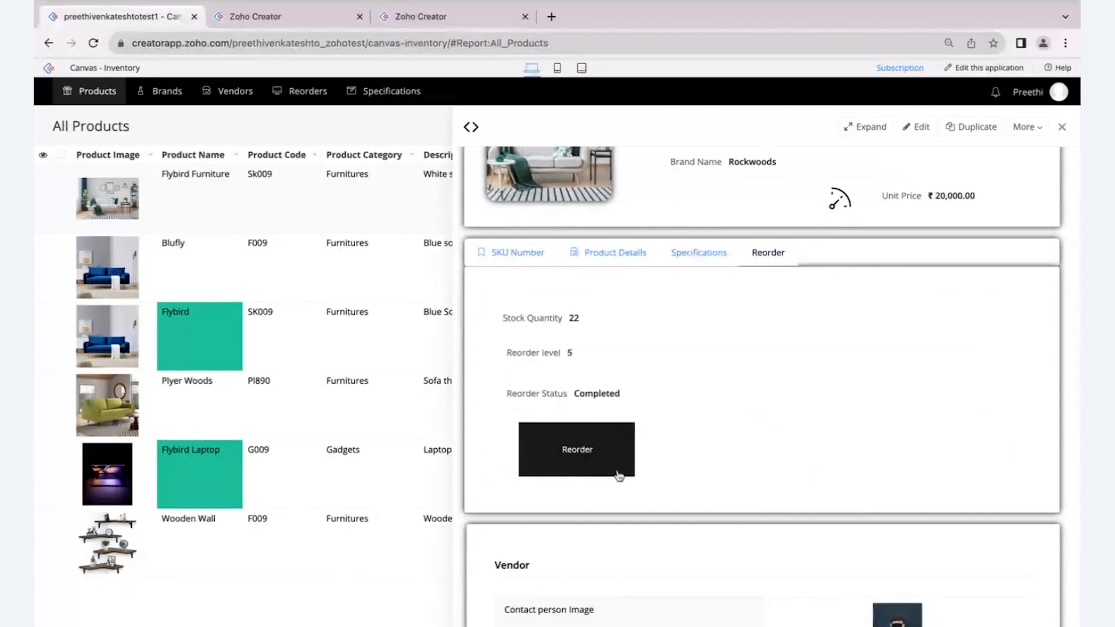
{"action": "left_click", "coordinate": [535, 256]}
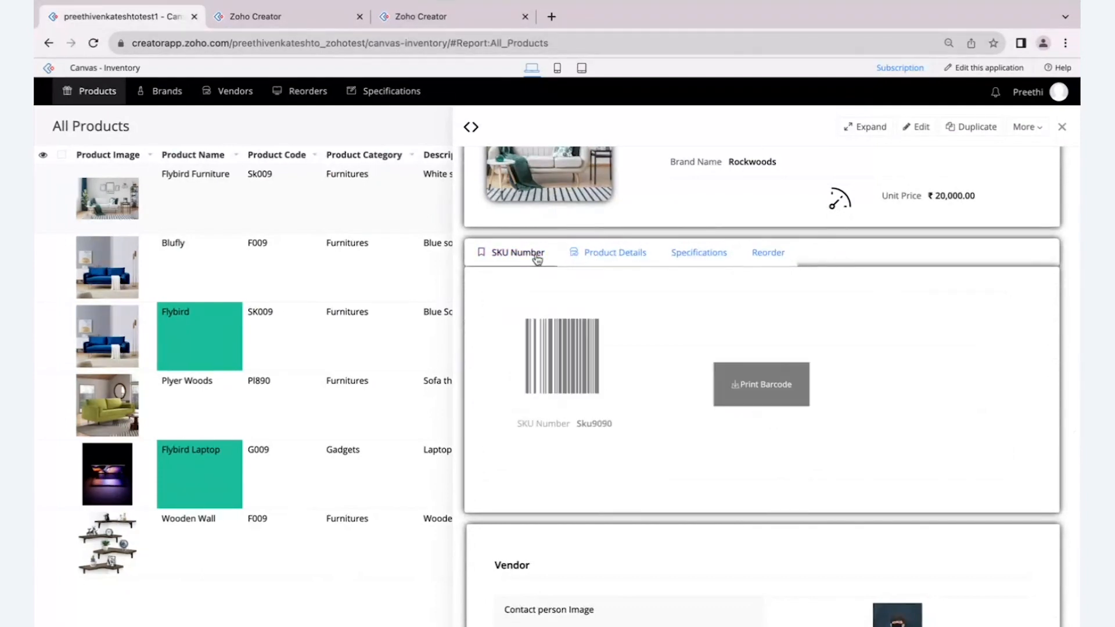
{"action": "left_click", "coordinate": [764, 255]}
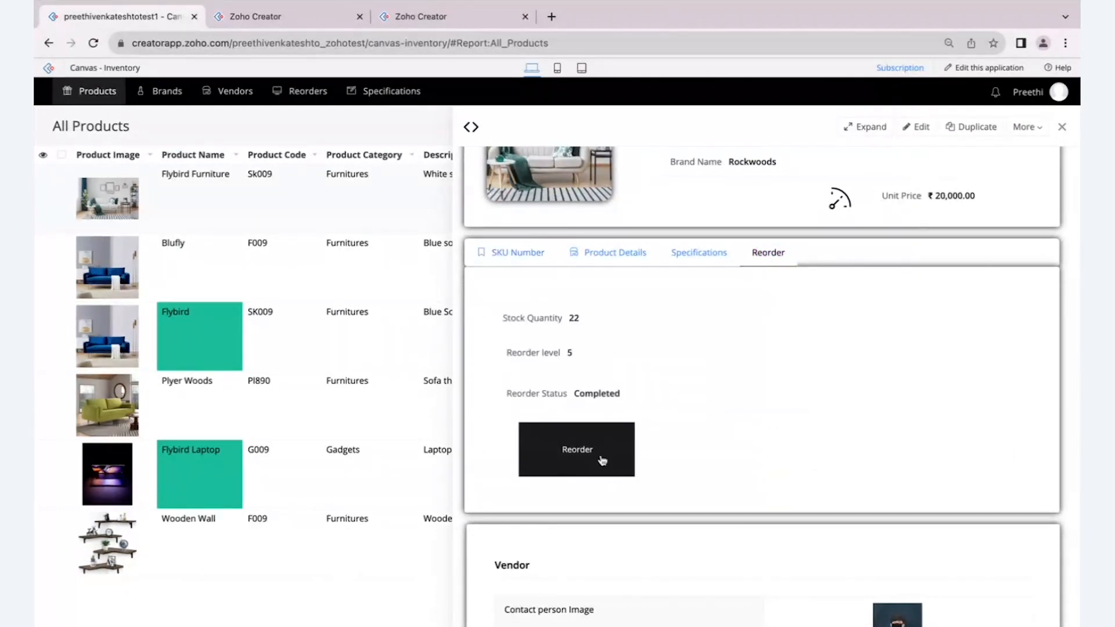
- Post the comment "Order has been filled" on the Flybird Furniture record and return to the start of its details
{"action": "scroll", "coordinate": [593, 459], "scroll_direction": "down", "scroll_amount": 2}
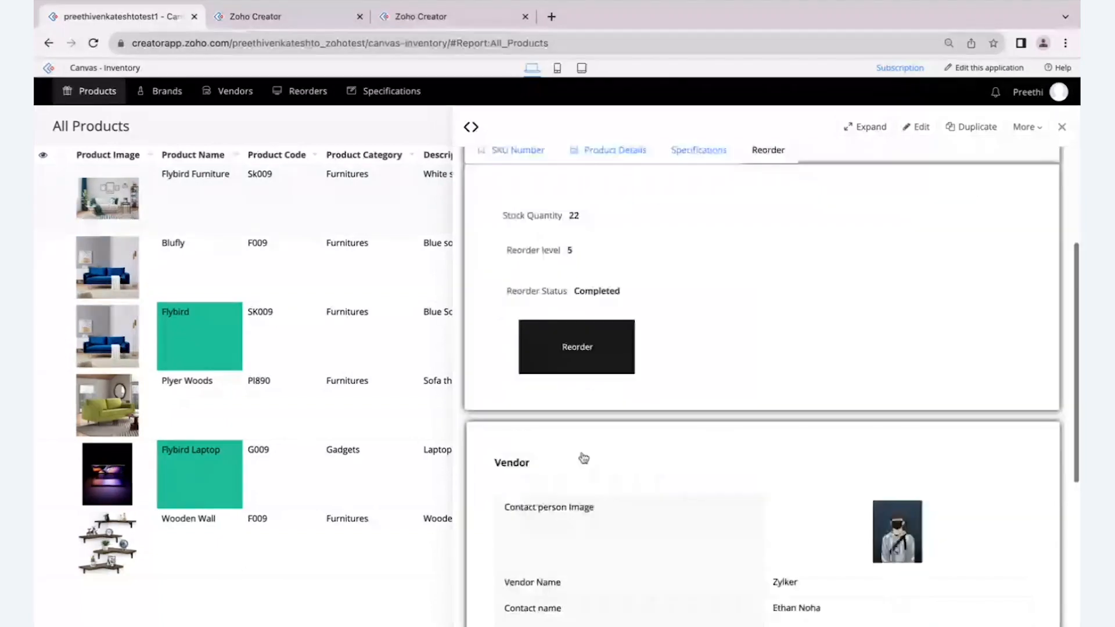
{"action": "scroll", "coordinate": [584, 458], "scroll_direction": "down", "scroll_amount": 4}
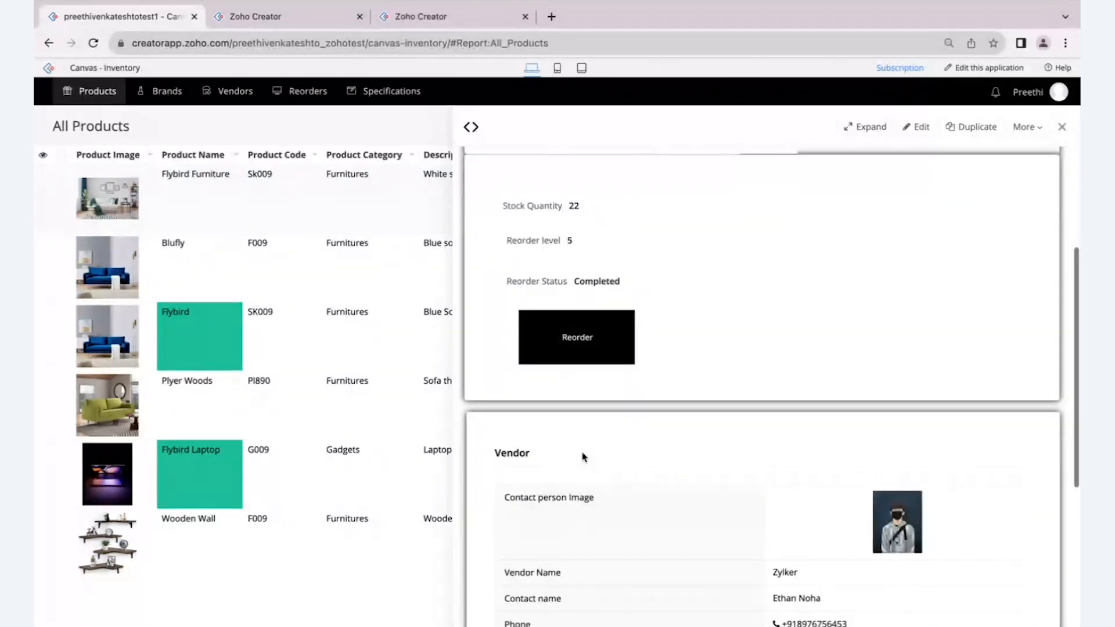
{"action": "left_click", "coordinate": [672, 432]}
{"action": "type", "text": "O"}
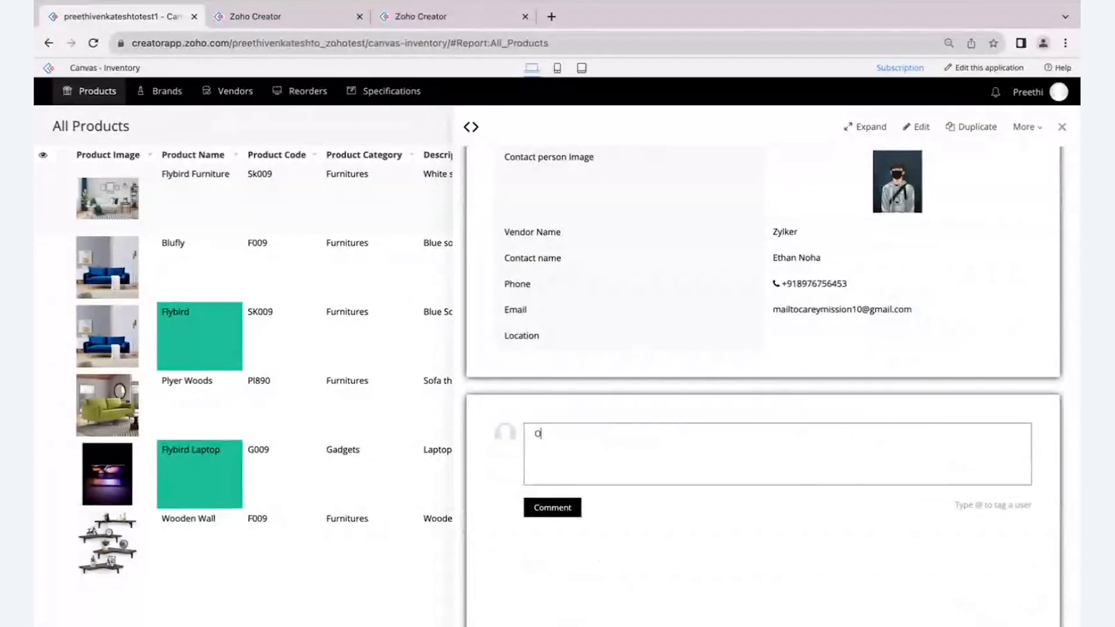
{"action": "type", "text": "rder has been filled"}
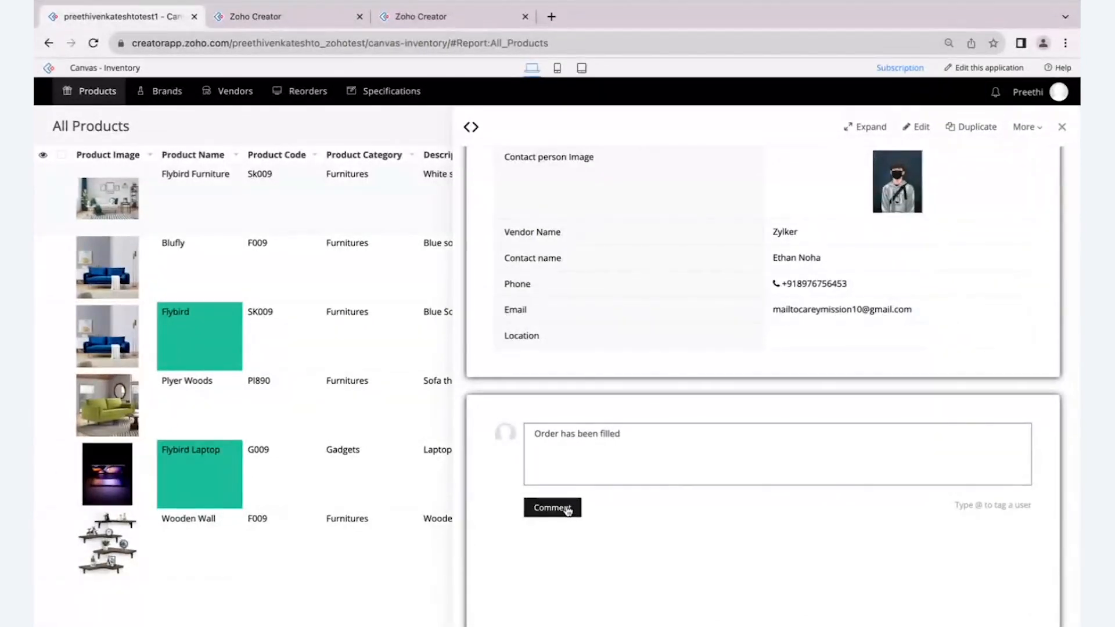
{"action": "left_click", "coordinate": [570, 508]}
{"action": "scroll", "coordinate": [646, 410], "scroll_direction": "up", "scroll_amount": 4}
{"action": "scroll", "coordinate": [646, 411], "scroll_direction": "up", "scroll_amount": 3}
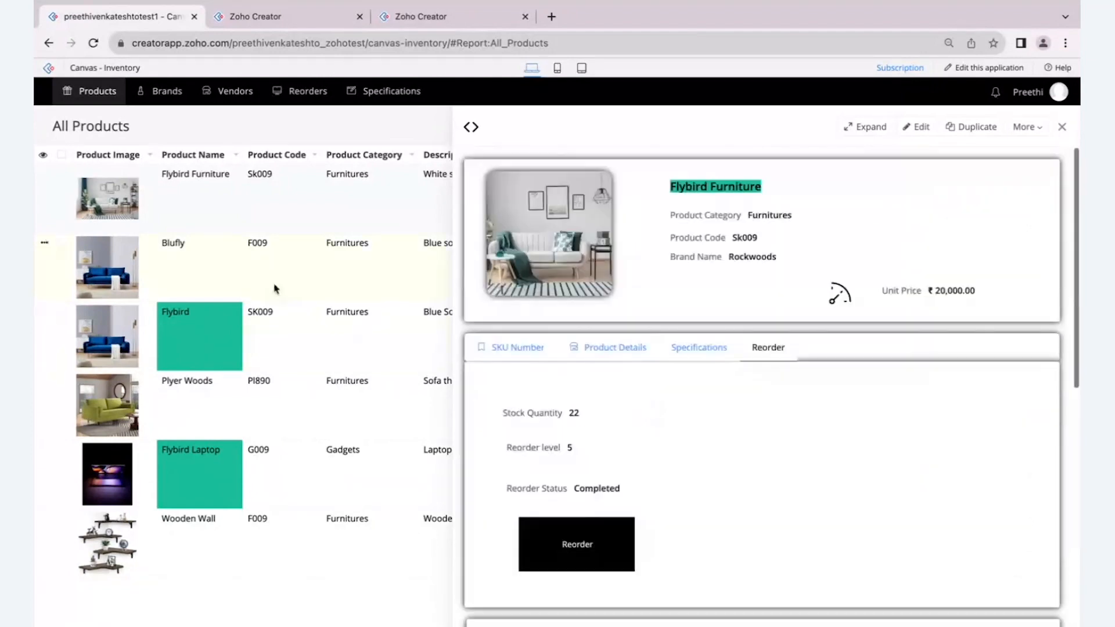
- Open the Blufly and Plyer Woods records in the All Products report and check their detail layouts
{"action": "left_click", "coordinate": [271, 278]}
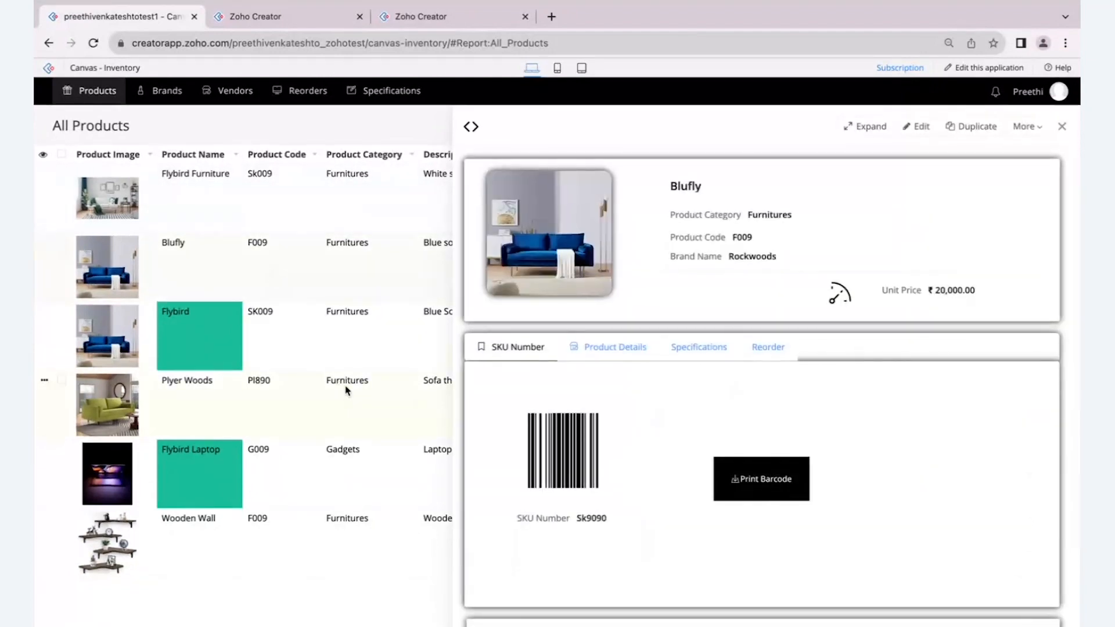
{"action": "scroll", "coordinate": [590, 408], "scroll_direction": "down", "scroll_amount": 7}
{"action": "scroll", "coordinate": [591, 410], "scroll_direction": "up", "scroll_amount": 7}
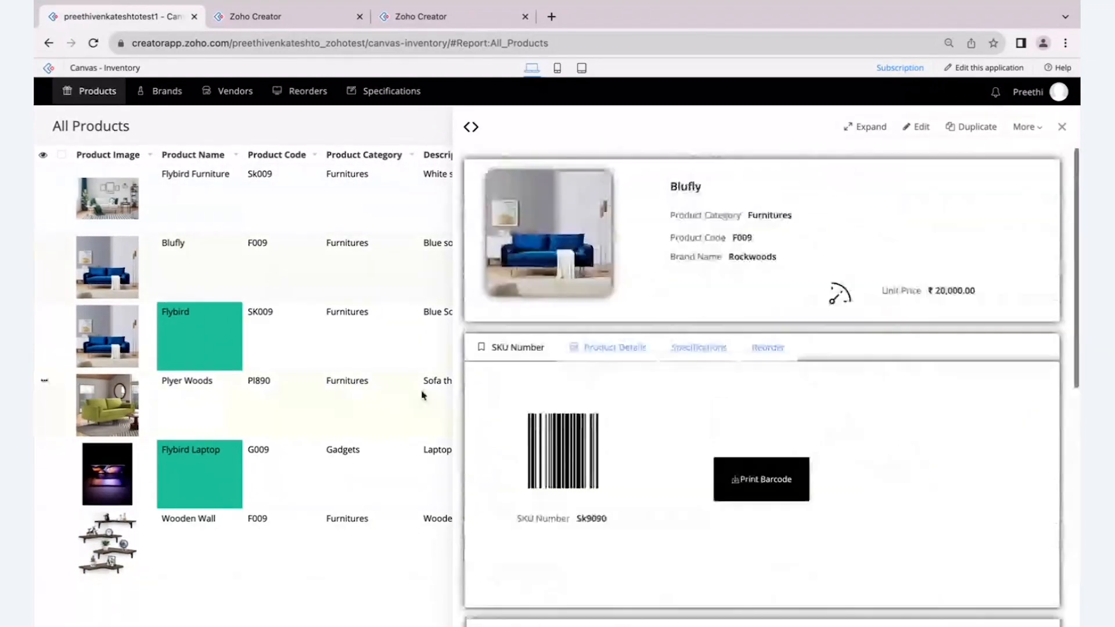
{"action": "left_click", "coordinate": [422, 395]}
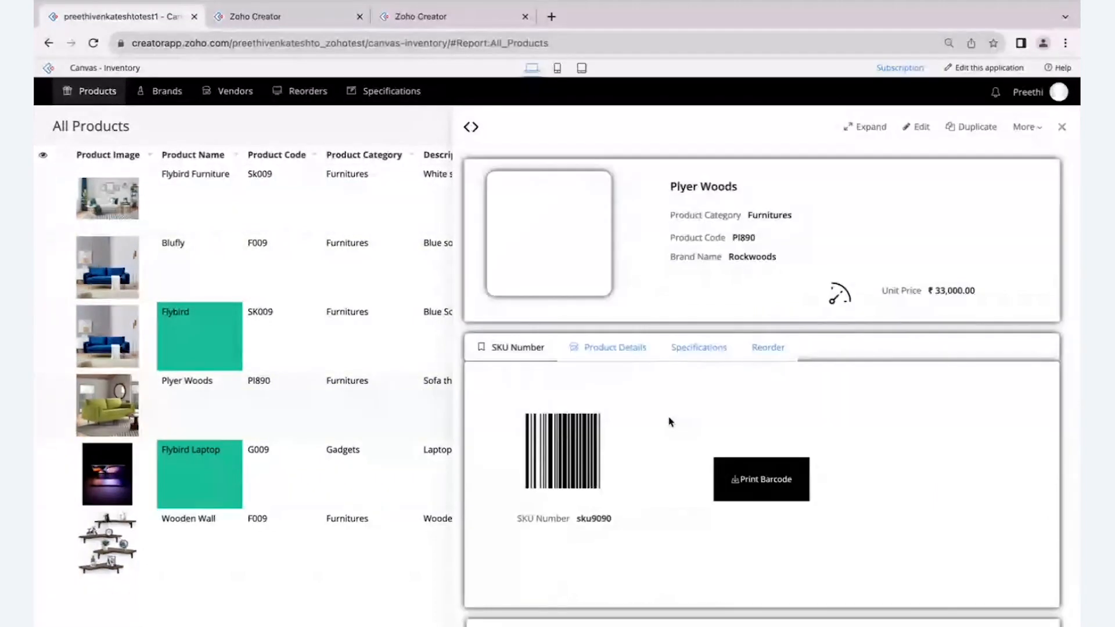
{"action": "scroll", "coordinate": [671, 422], "scroll_direction": "down", "scroll_amount": 1}
{"action": "scroll", "coordinate": [668, 421], "scroll_direction": "up", "scroll_amount": 1}
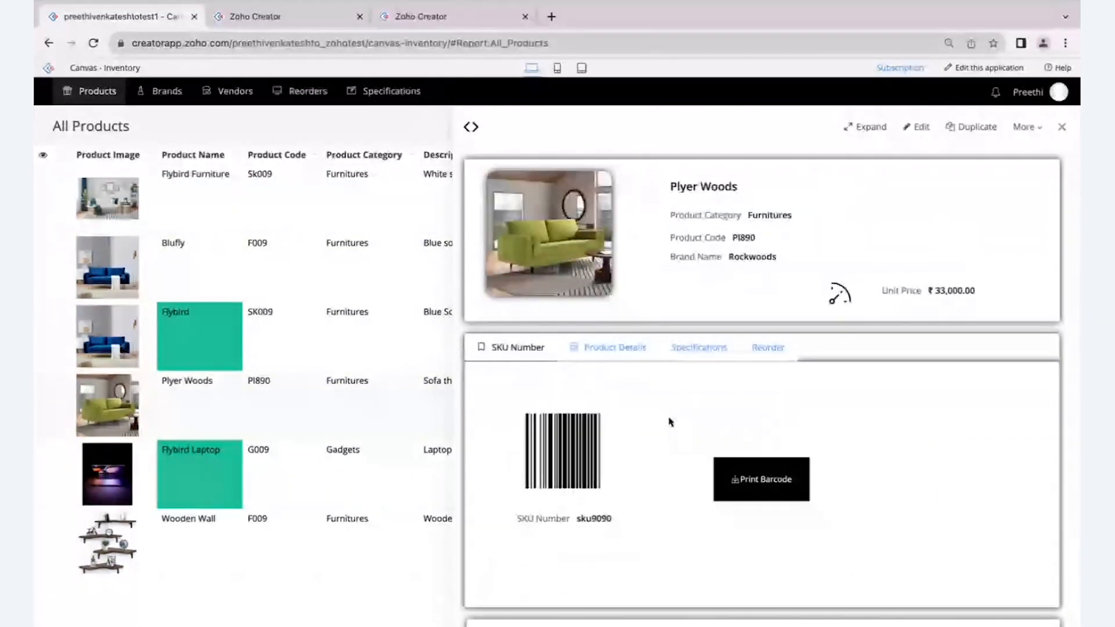
- Return to the Canvas builder and export the "Product details new" layout
{"action": "left_click", "coordinate": [314, 17]}
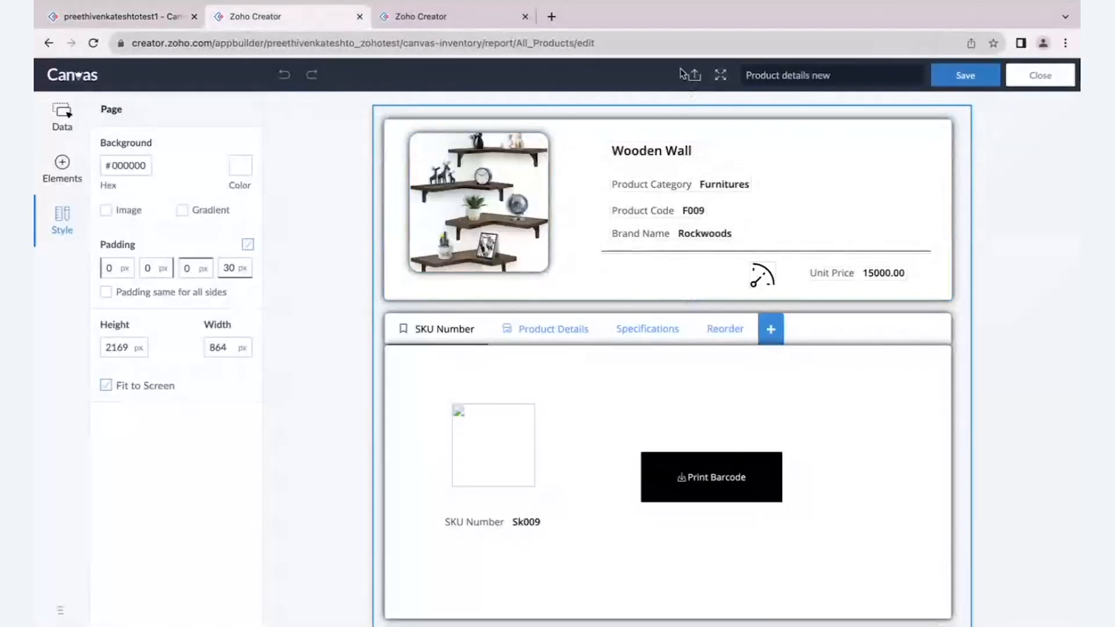
{"action": "scroll", "coordinate": [674, 70], "scroll_direction": "up", "scroll_amount": 2}
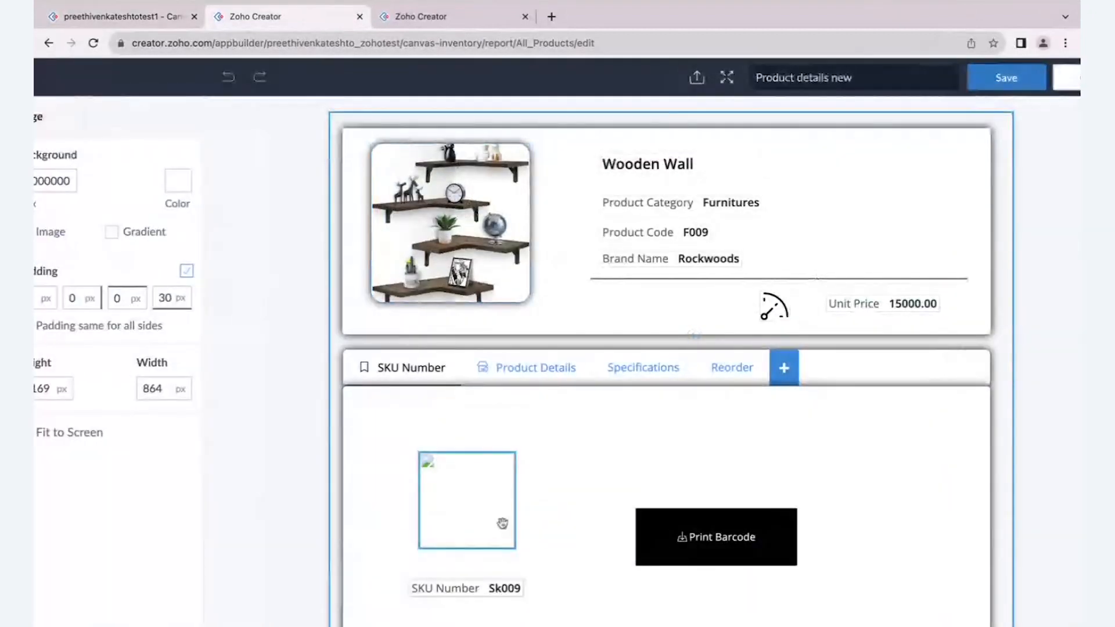
{"action": "left_click", "coordinate": [698, 79]}
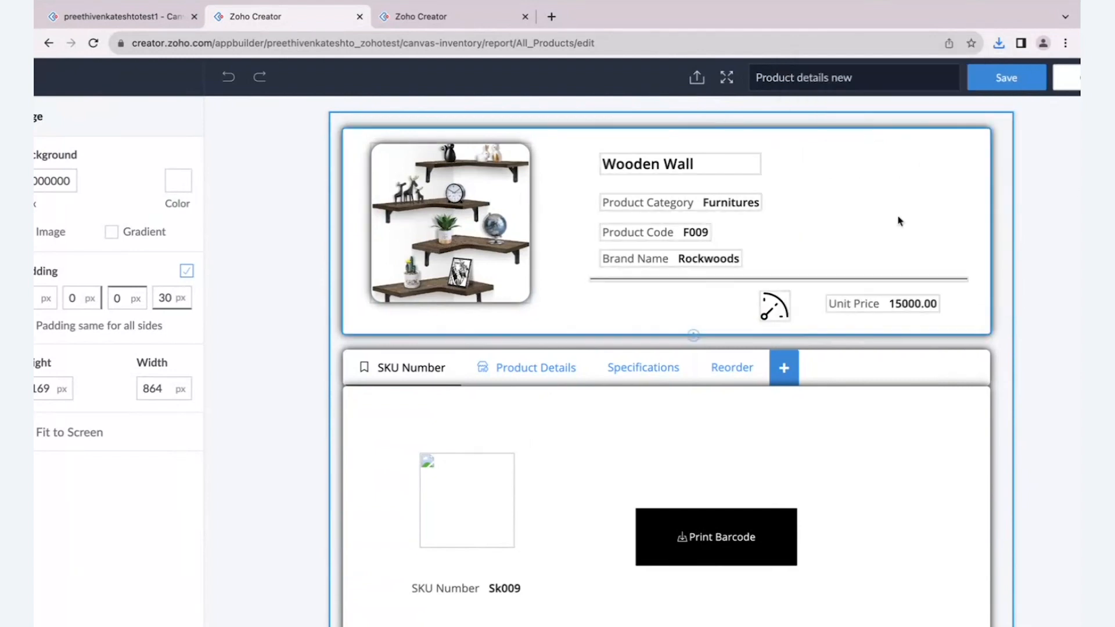
{"action": "scroll", "coordinate": [899, 221], "scroll_direction": "down", "scroll_amount": 2}
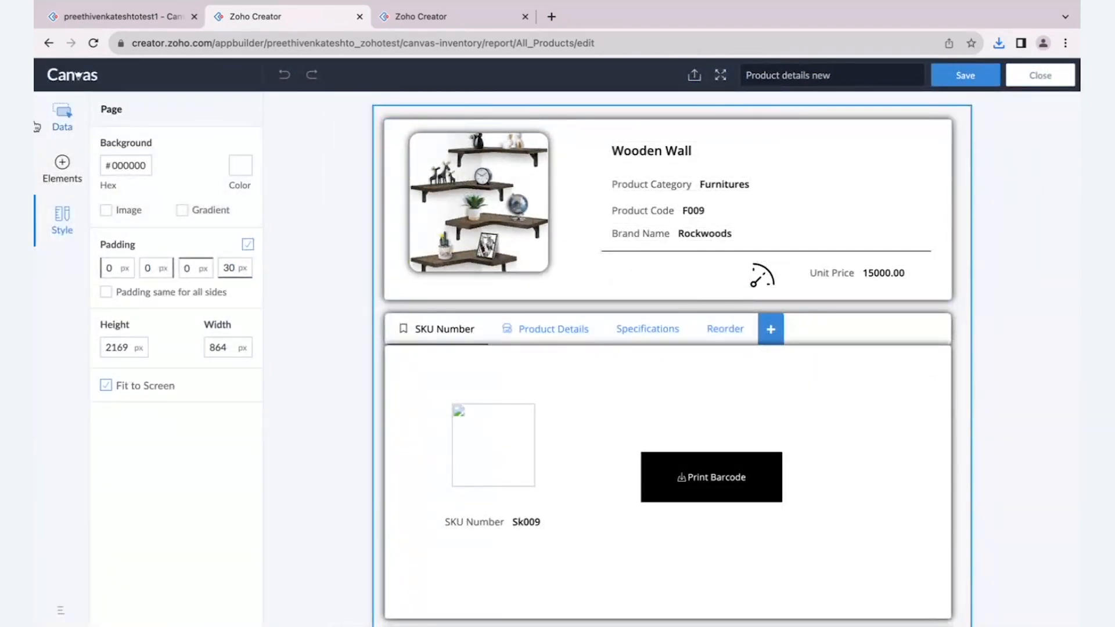
- Review the data fields, layout elements and page style settings available in the Canvas builder
{"action": "scroll", "coordinate": [37, 126], "scroll_direction": "up", "scroll_amount": 2}
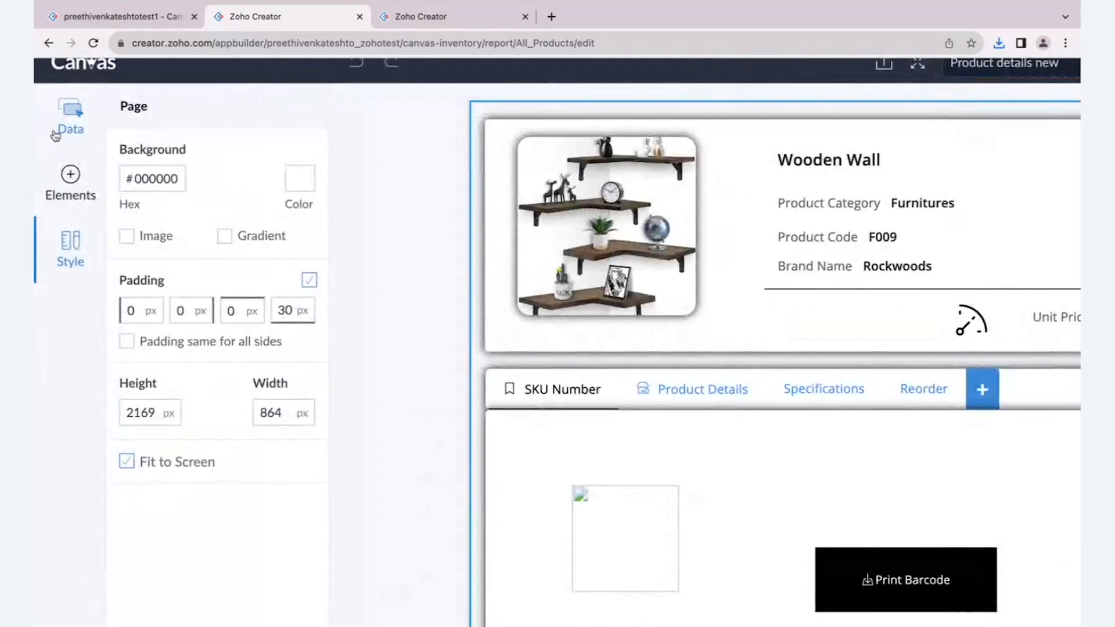
{"action": "left_click", "coordinate": [55, 134]}
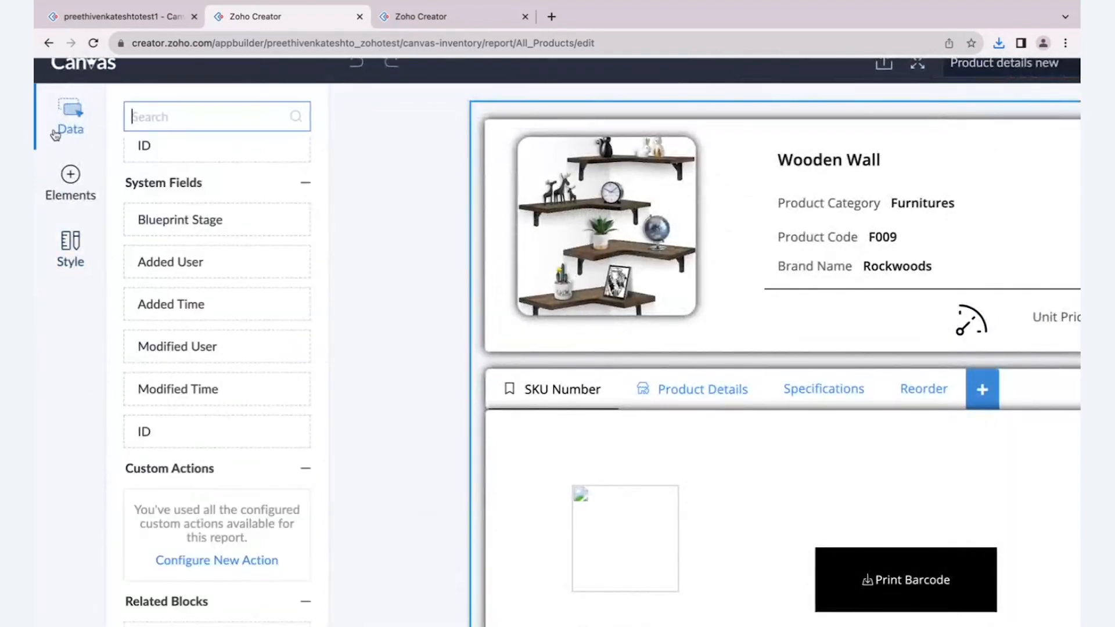
{"action": "left_click", "coordinate": [69, 177]}
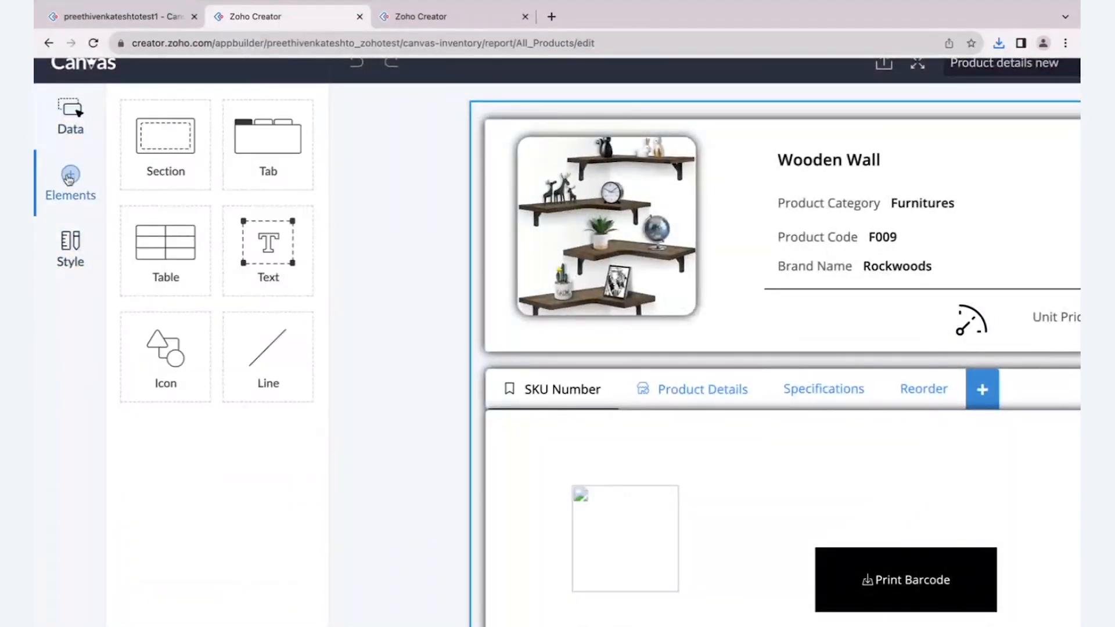
{"action": "left_click", "coordinate": [70, 244]}
{"action": "scroll", "coordinate": [70, 244], "scroll_direction": "down", "scroll_amount": 2}
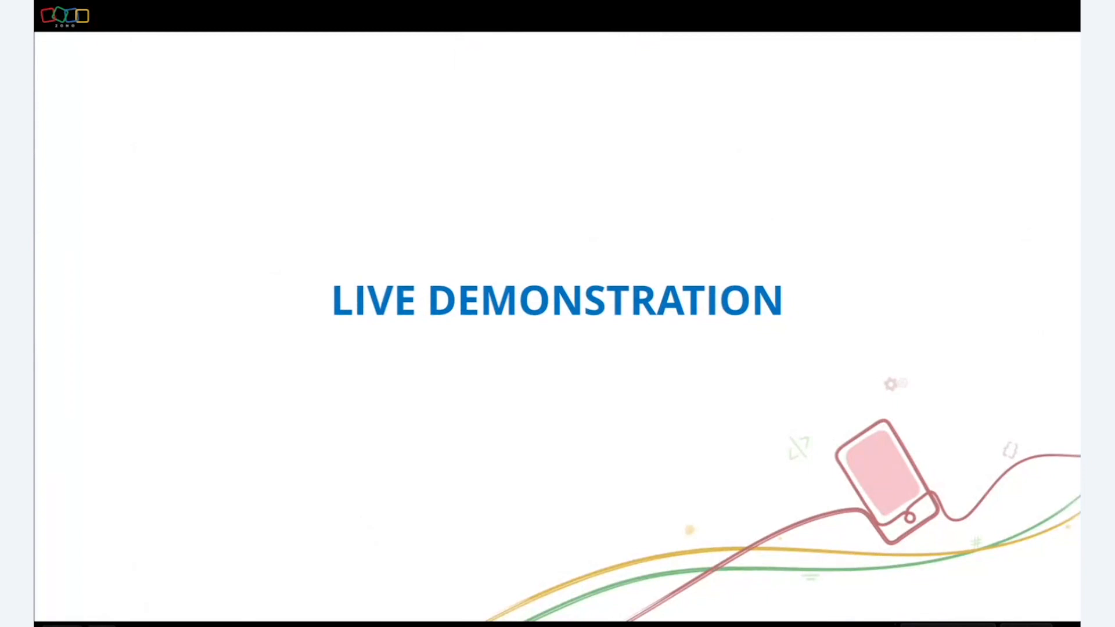
{"action": "key", "text": "Right"}
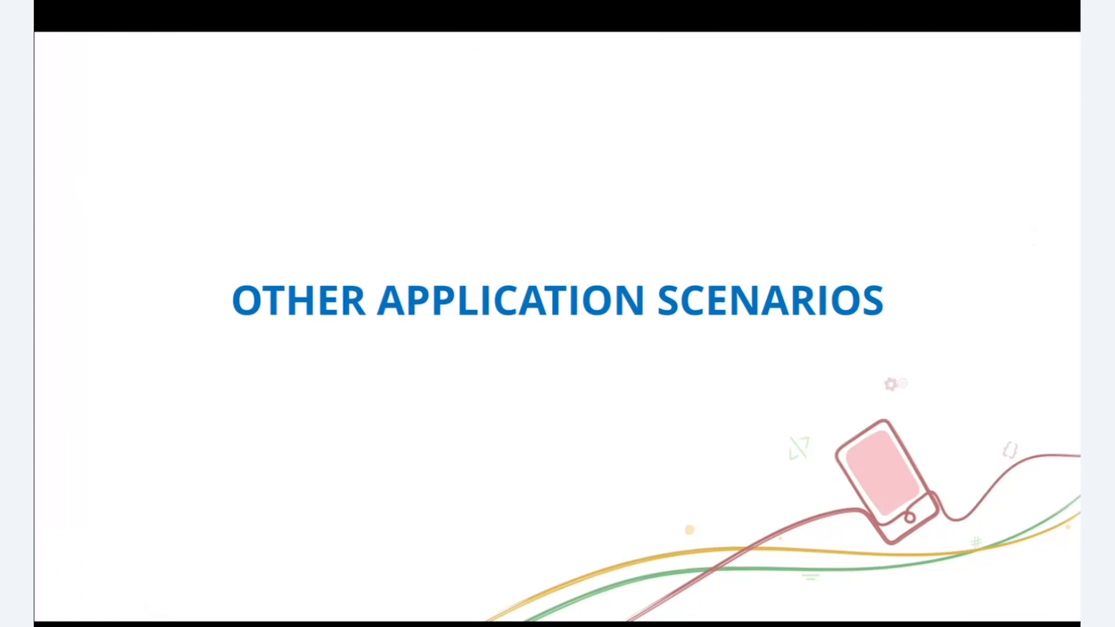
{"action": "left_click", "coordinate": [1028, 234]}
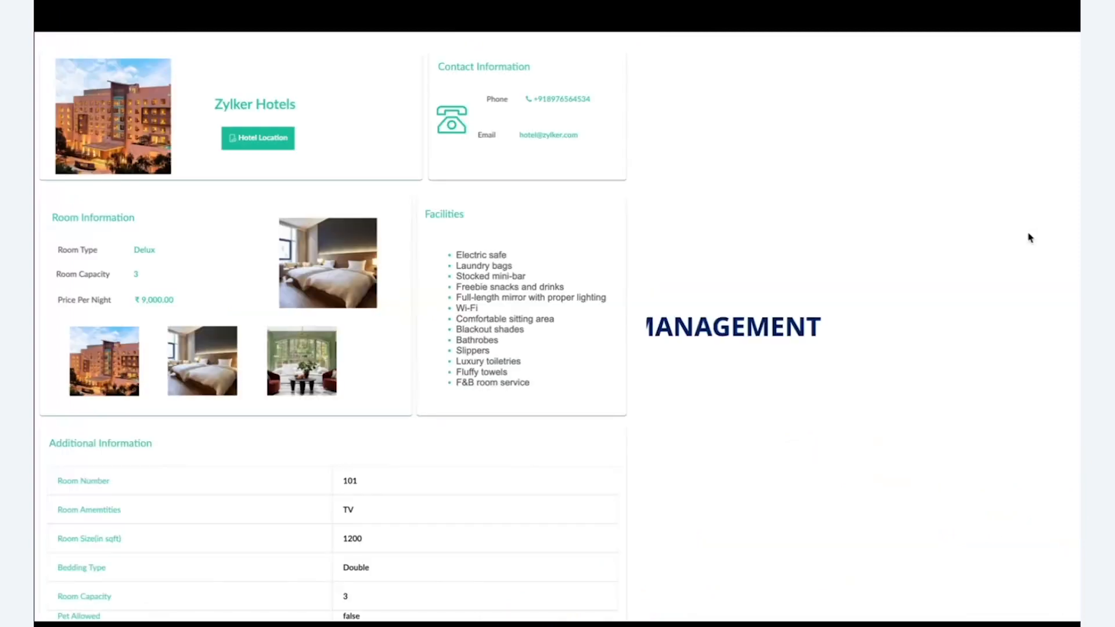